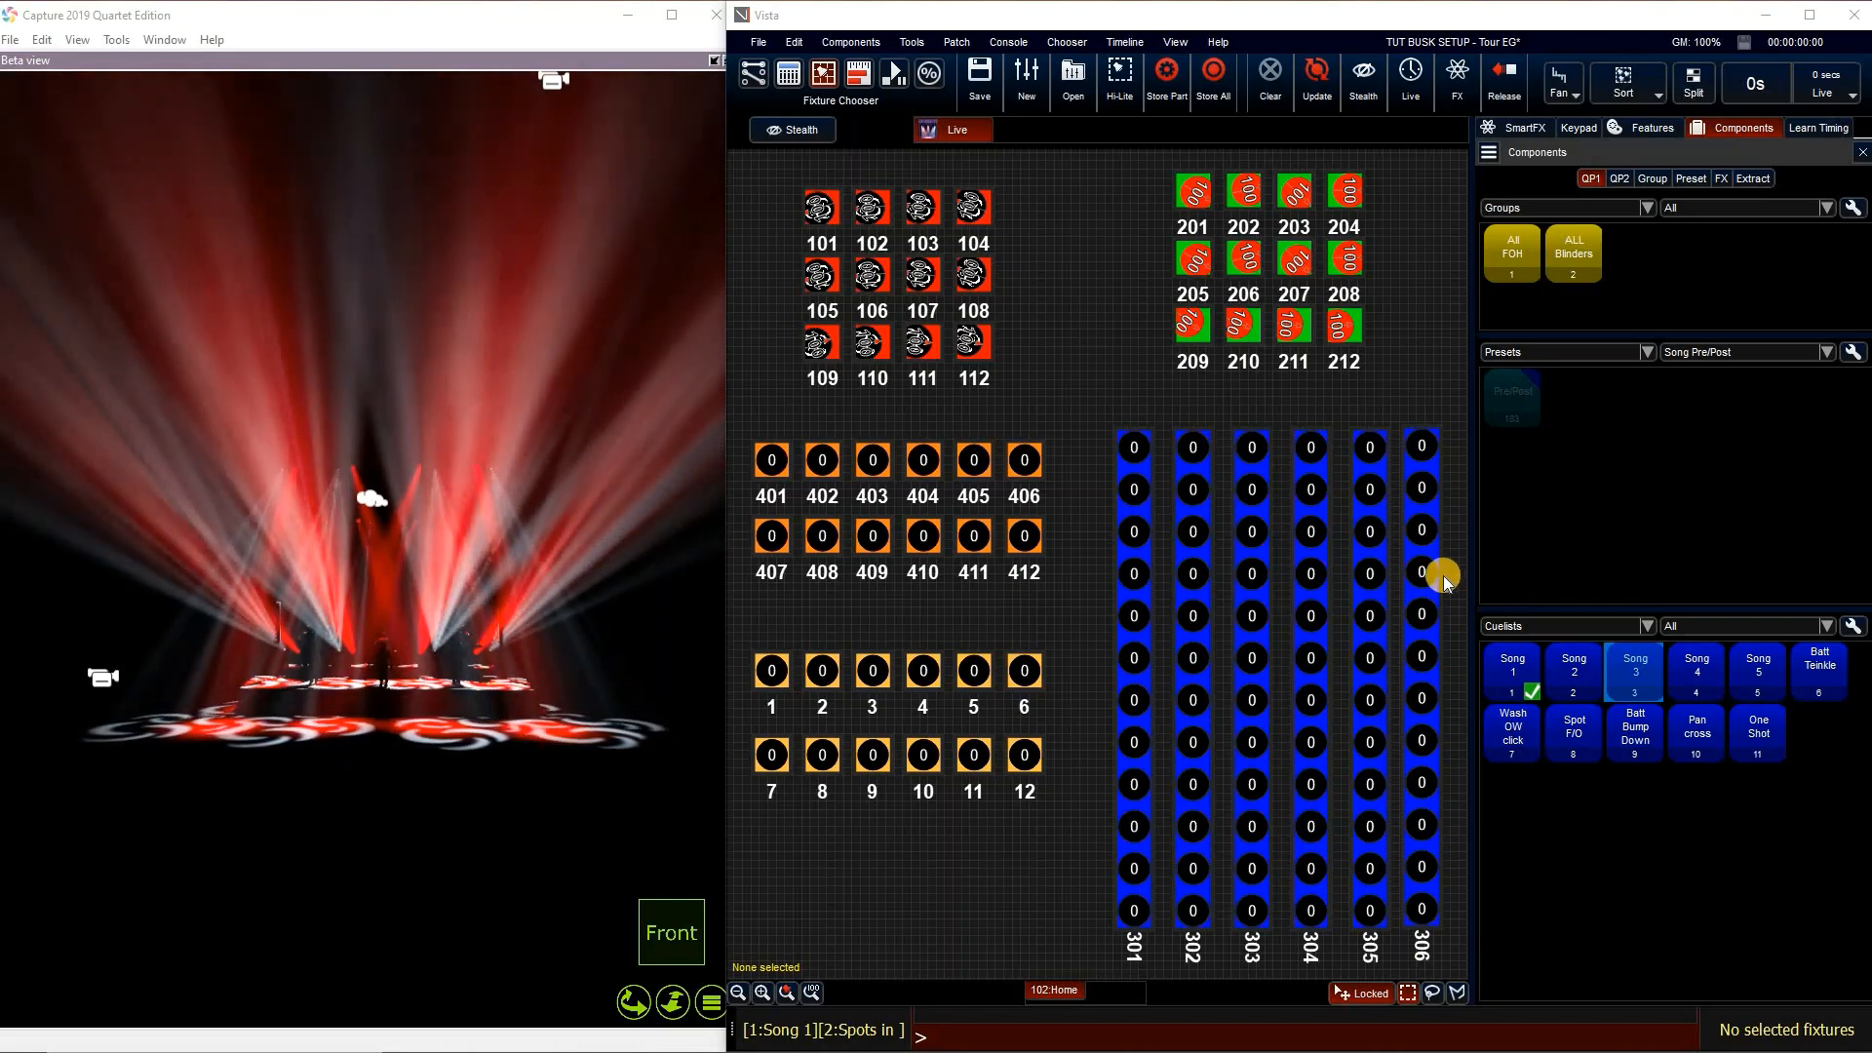
Open the Song 3 cuelist for viewing its cues and close it again
{"action": "right_click", "coordinate": [1646, 676]}
{"action": "left_click", "coordinate": [1646, 676]}
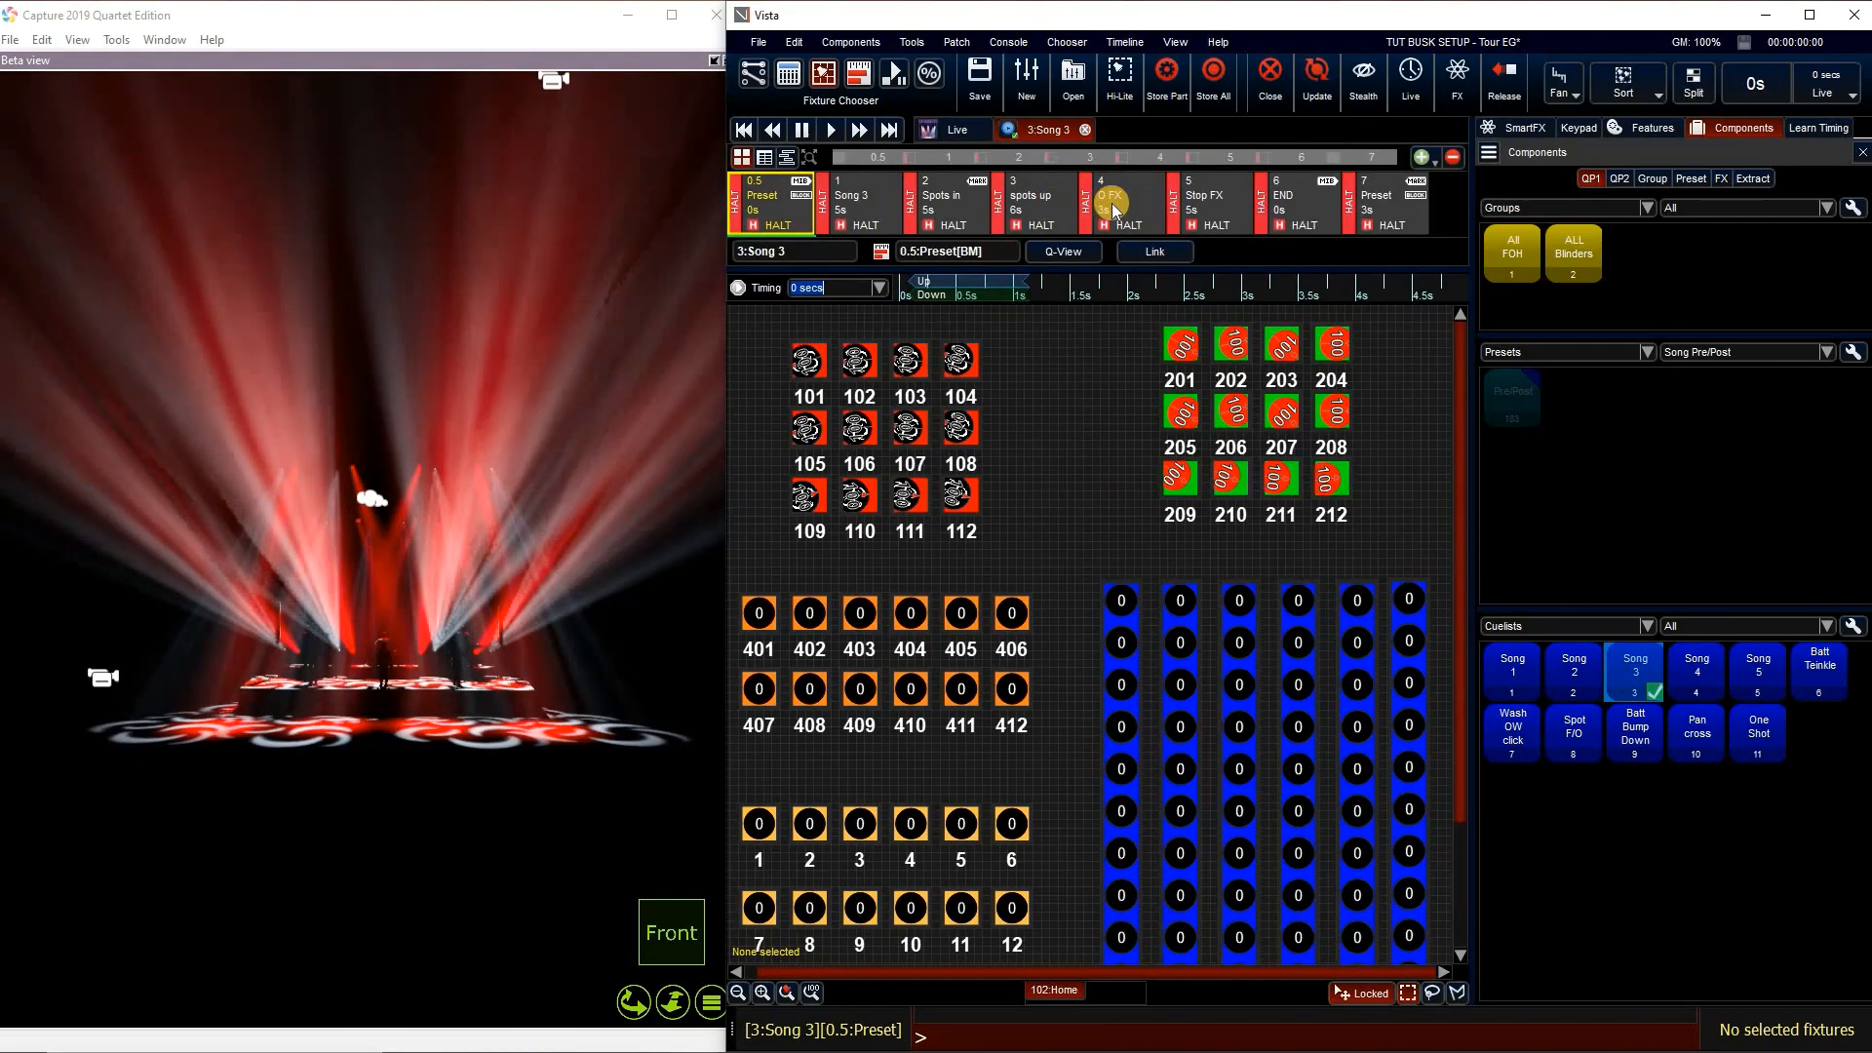
{"action": "left_click", "coordinate": [1261, 78]}
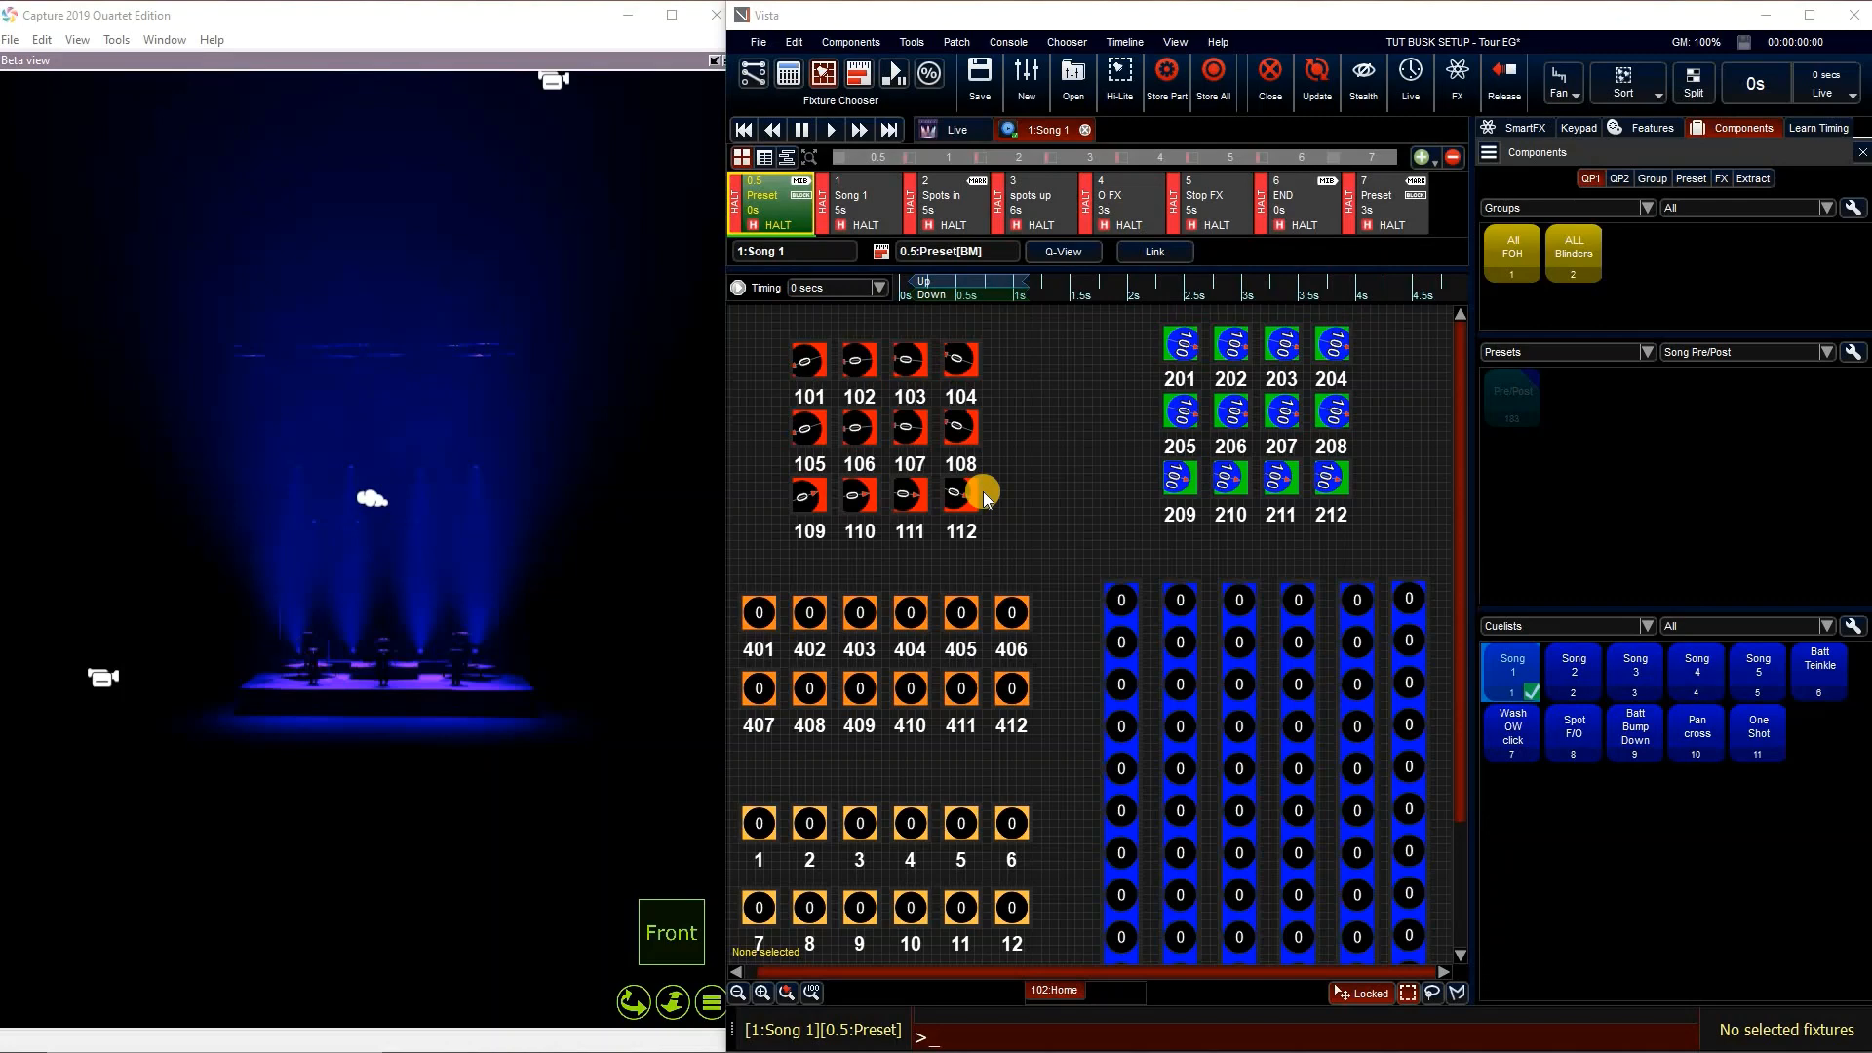
Black out the output and compare the first and last Preset cues of the Song 1 cuelist, returning to cue 0.5
{"action": "key", "text": "ctrl+b"}
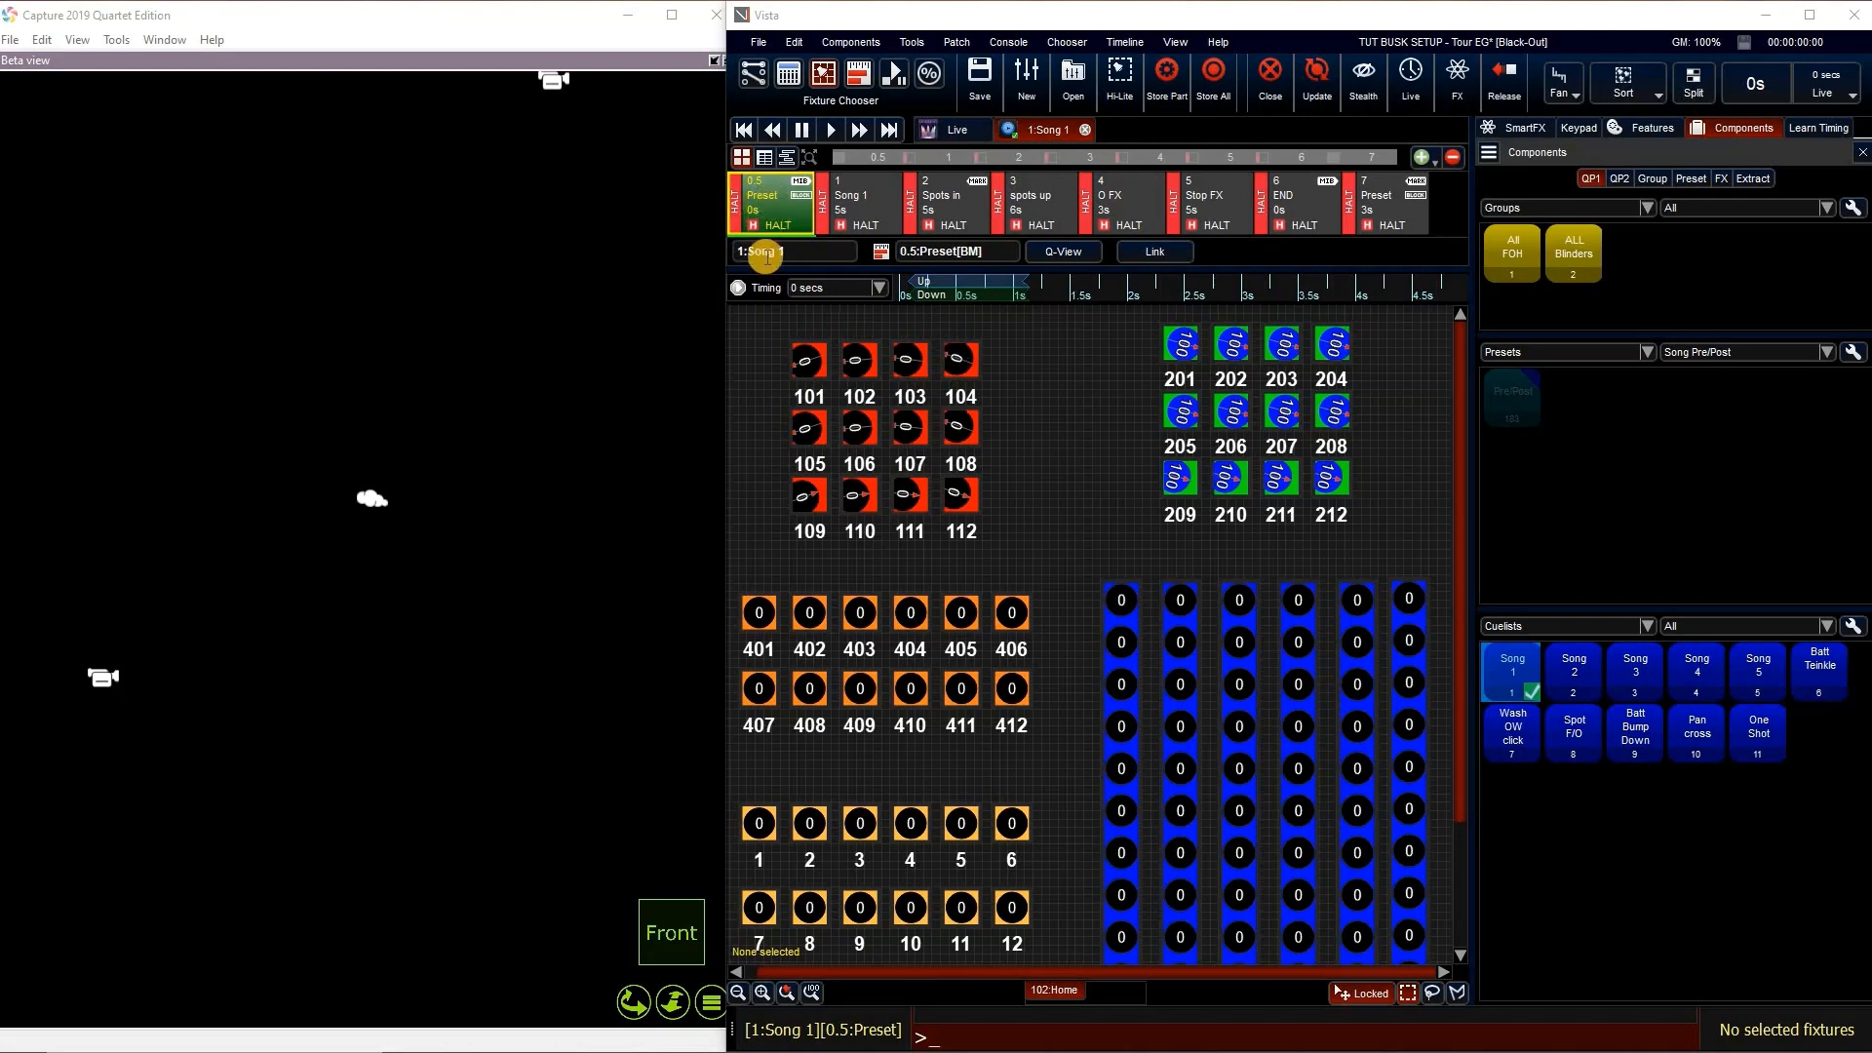
{"action": "left_click", "coordinate": [888, 129]}
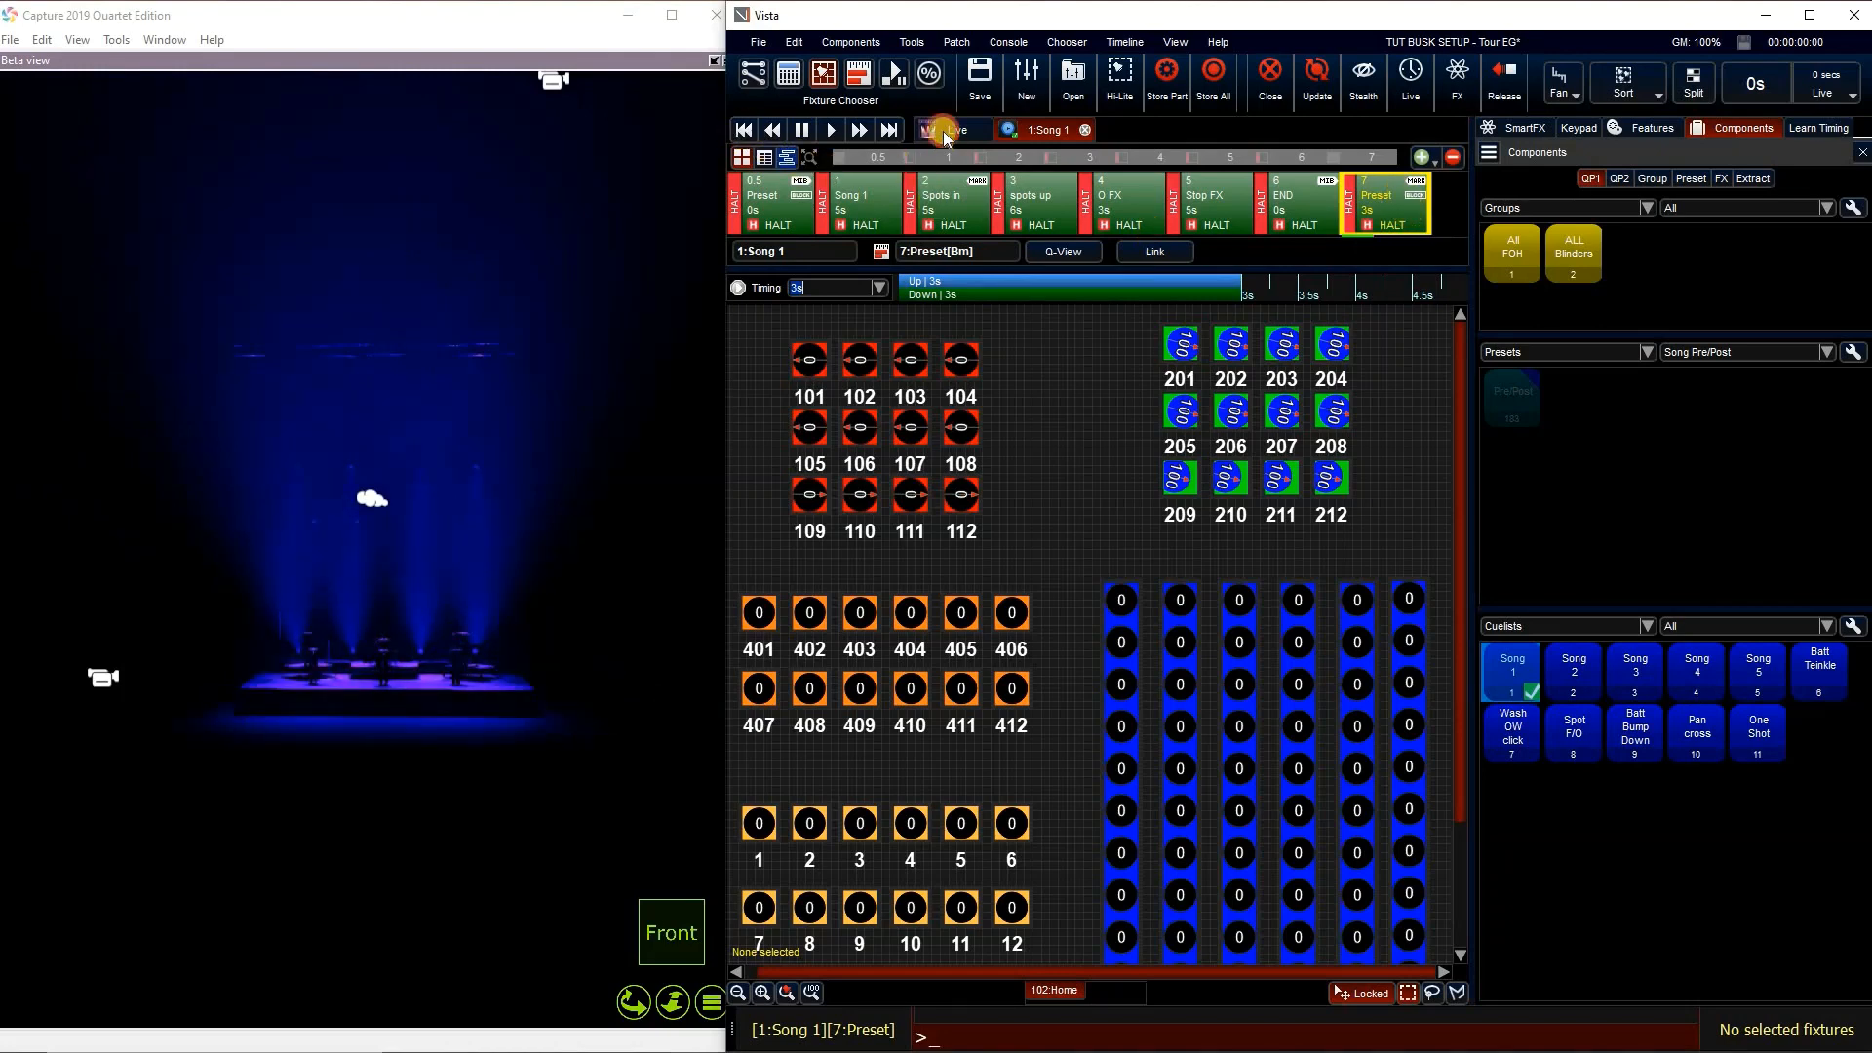
{"action": "left_click", "coordinate": [892, 130]}
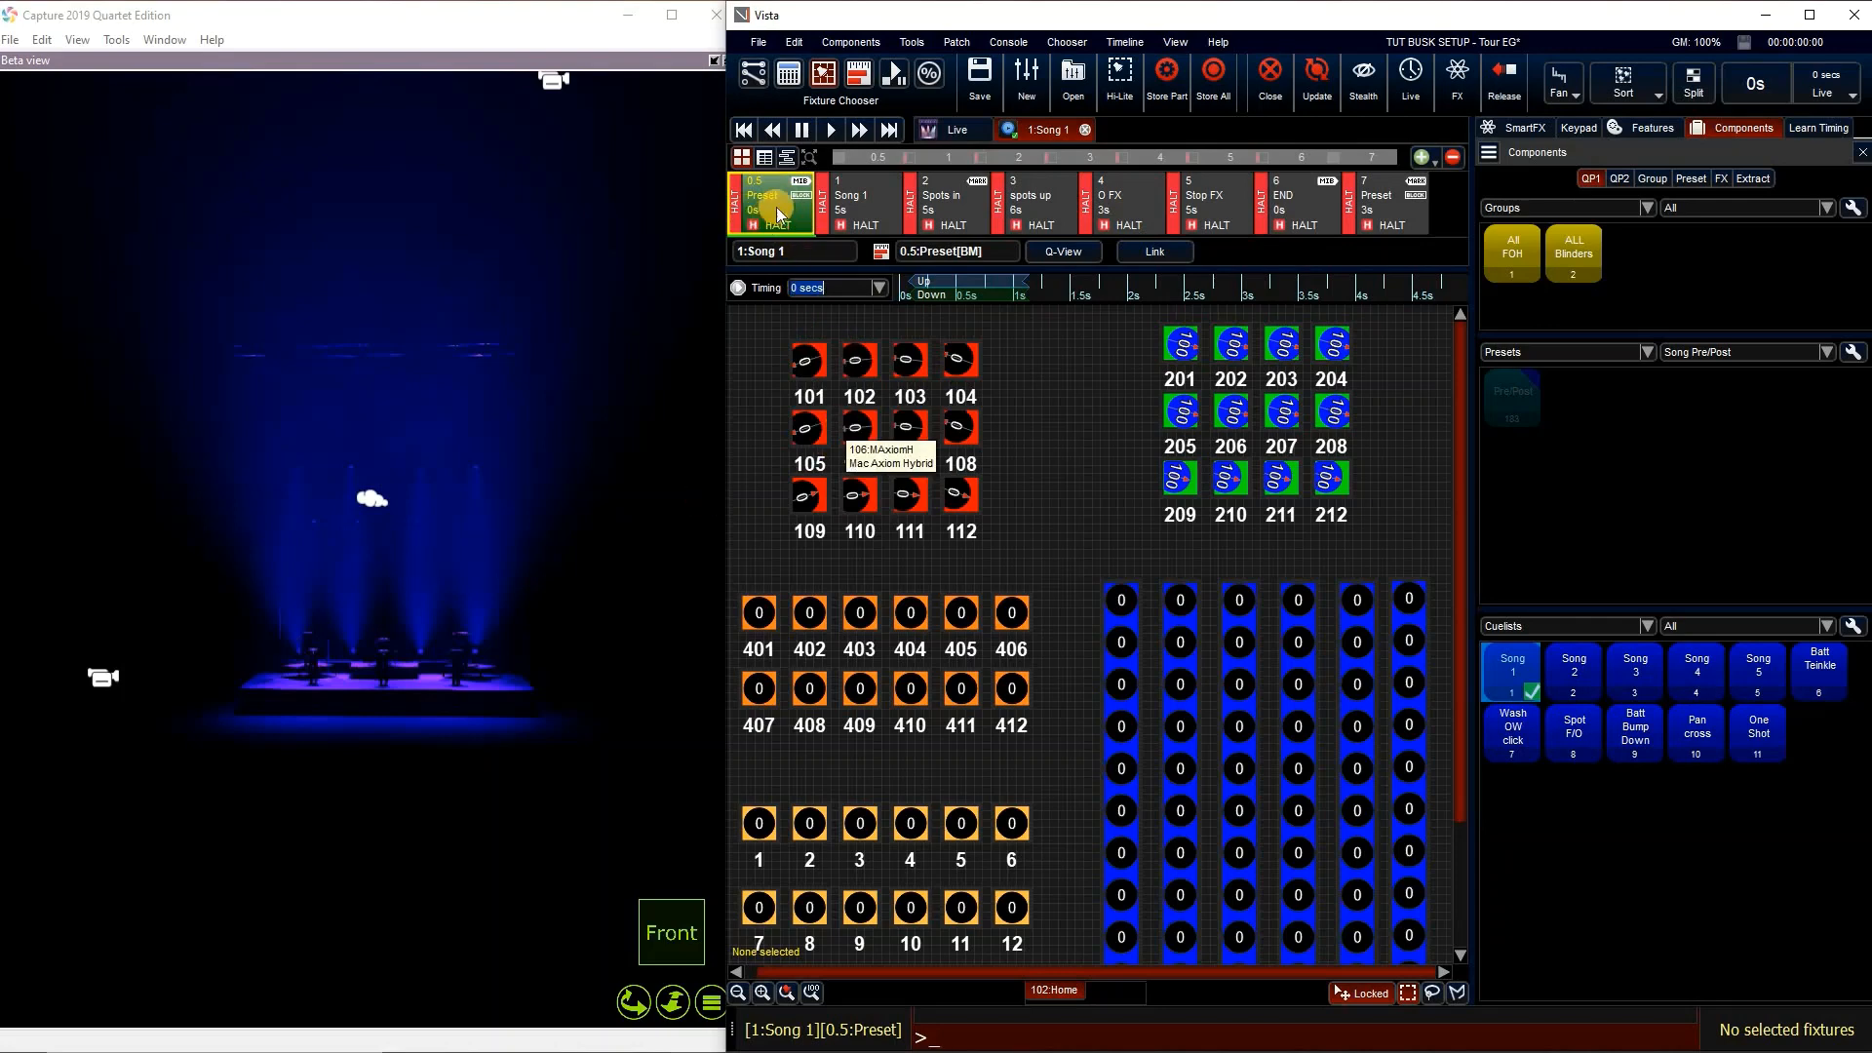
{"action": "left_click", "coordinate": [1389, 206]}
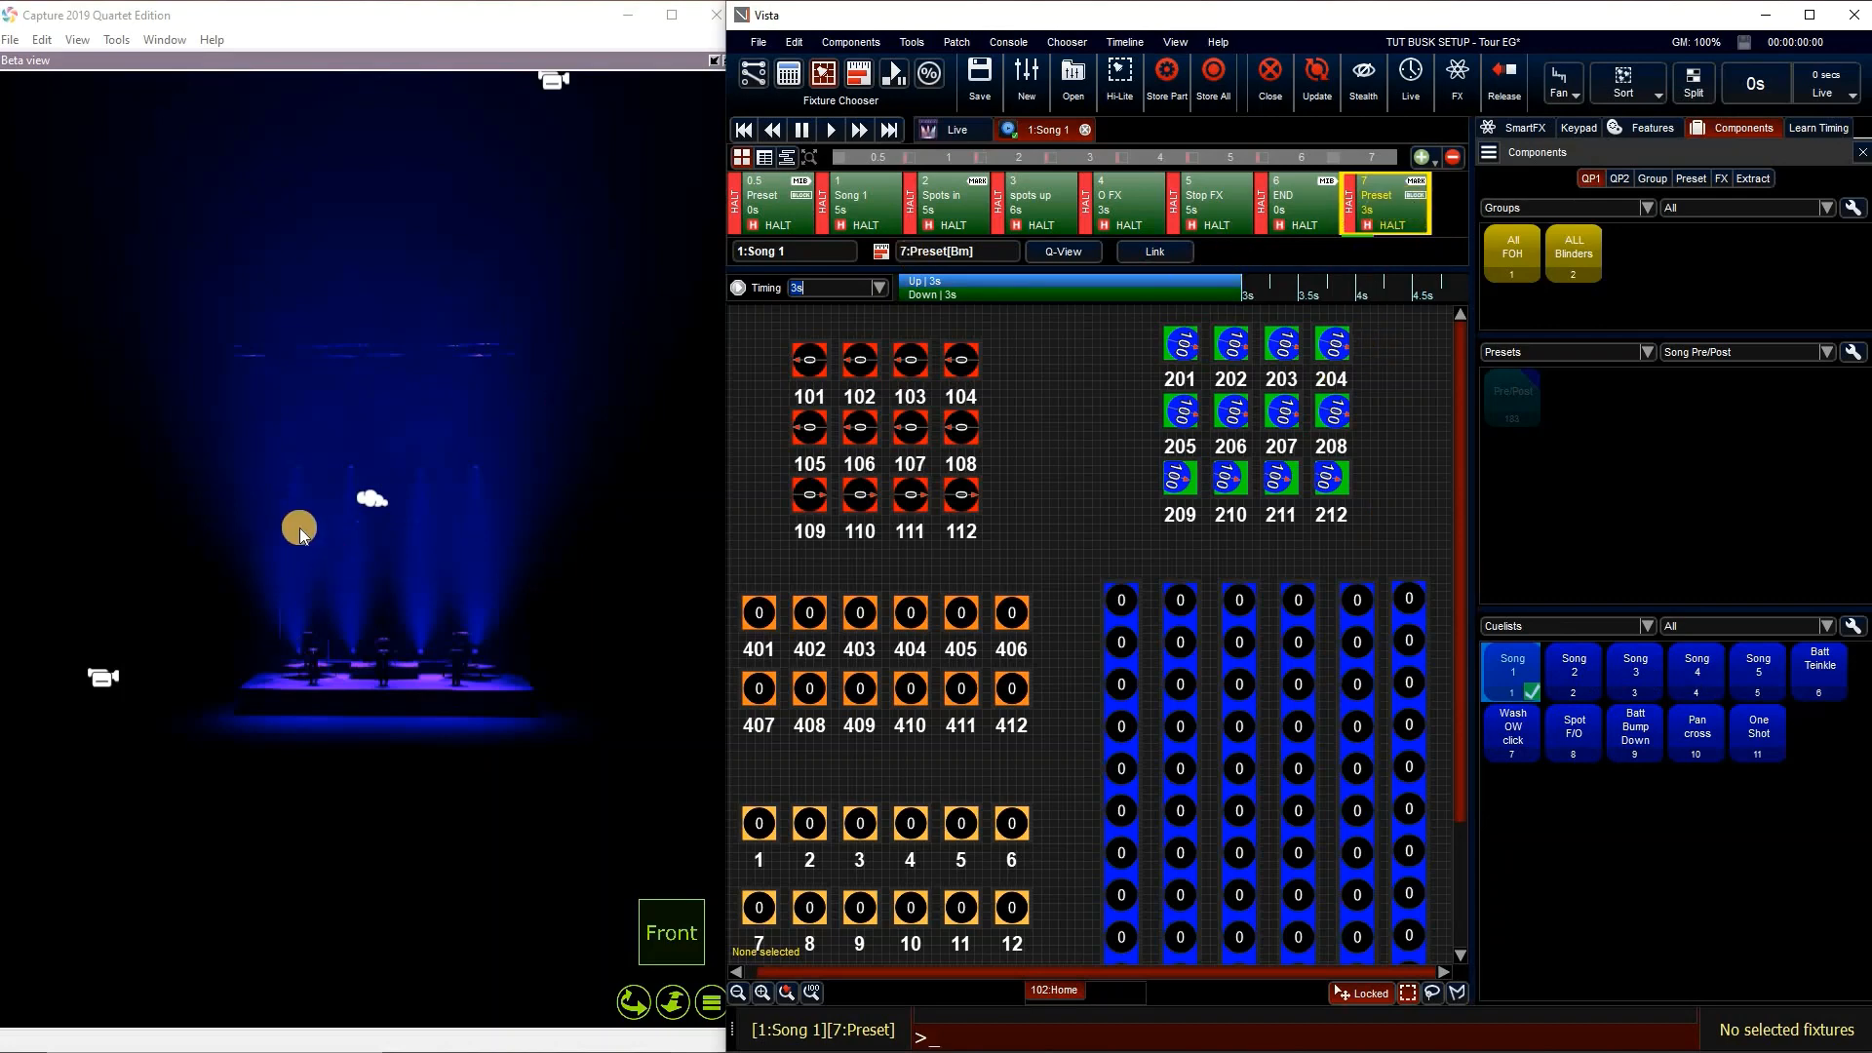
{"action": "left_click", "coordinate": [743, 129]}
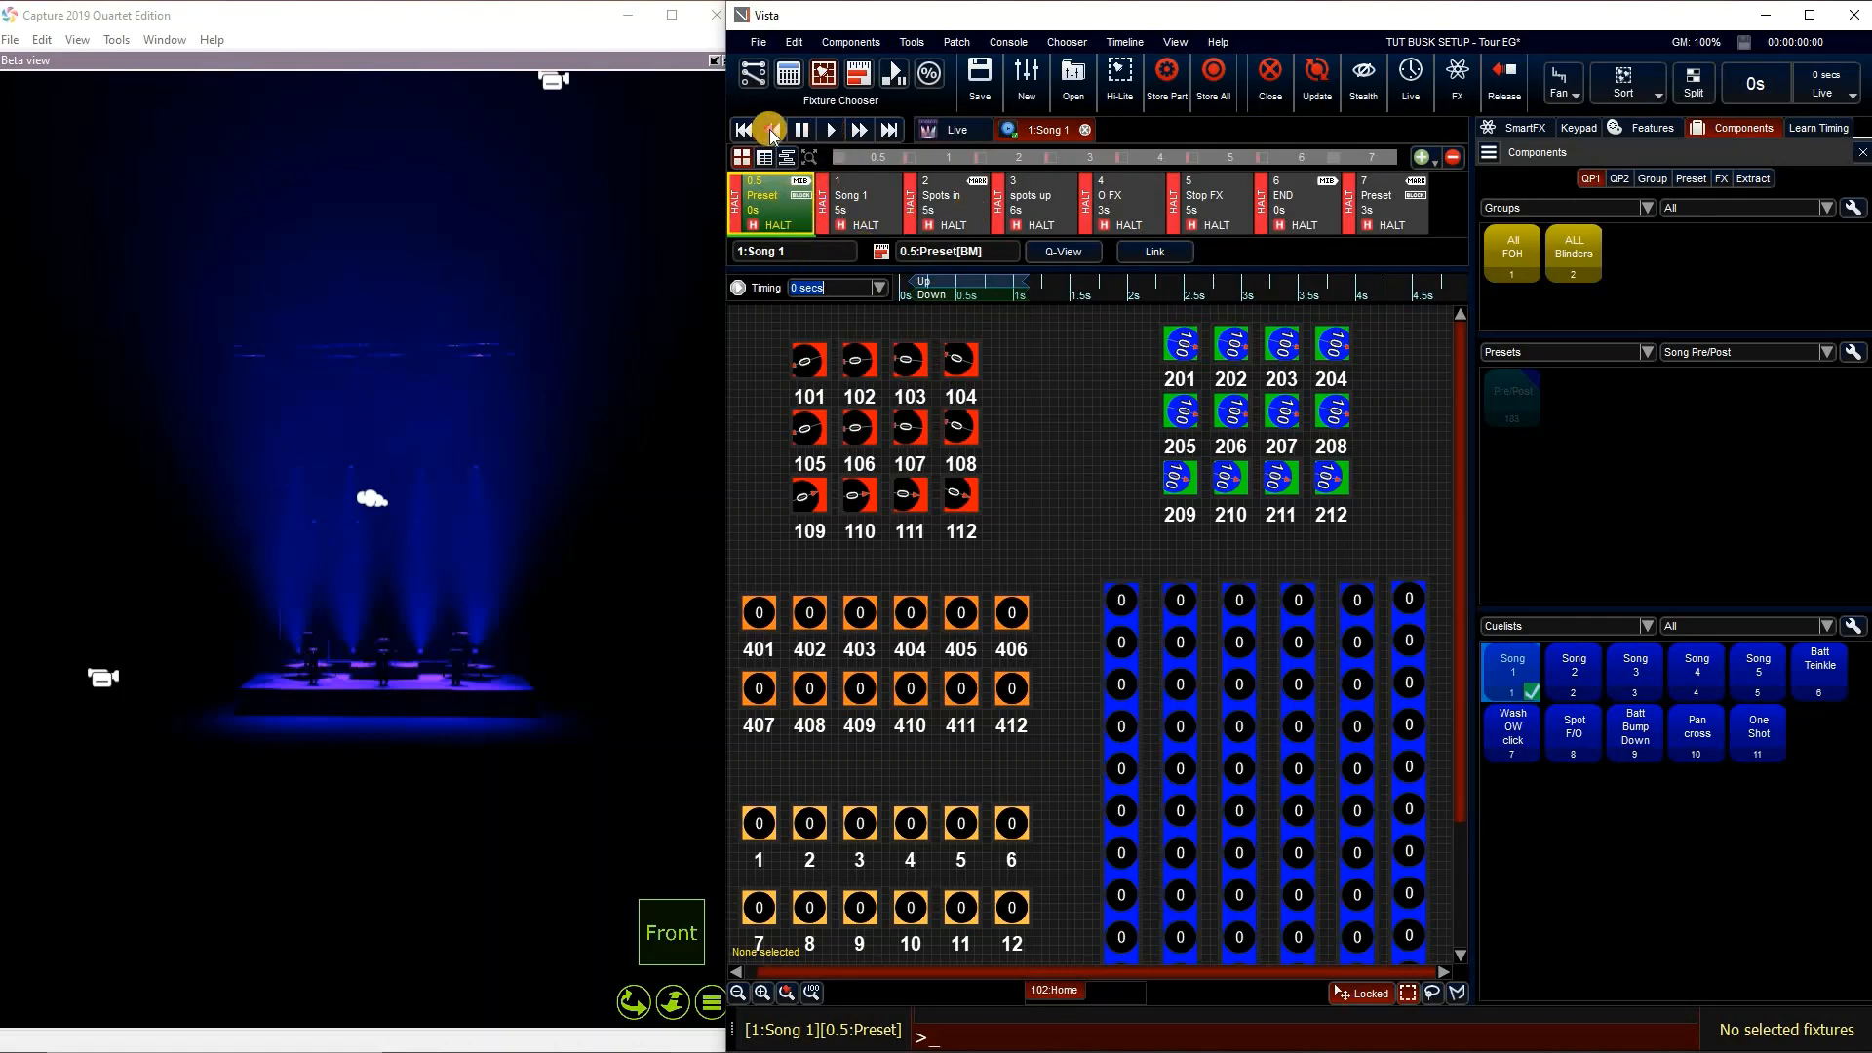
Play Song 1 from the Preset cue through cue 2 Spots in and close the cuelist
{"action": "left_click", "coordinate": [828, 132]}
{"action": "key", "text": "space"}
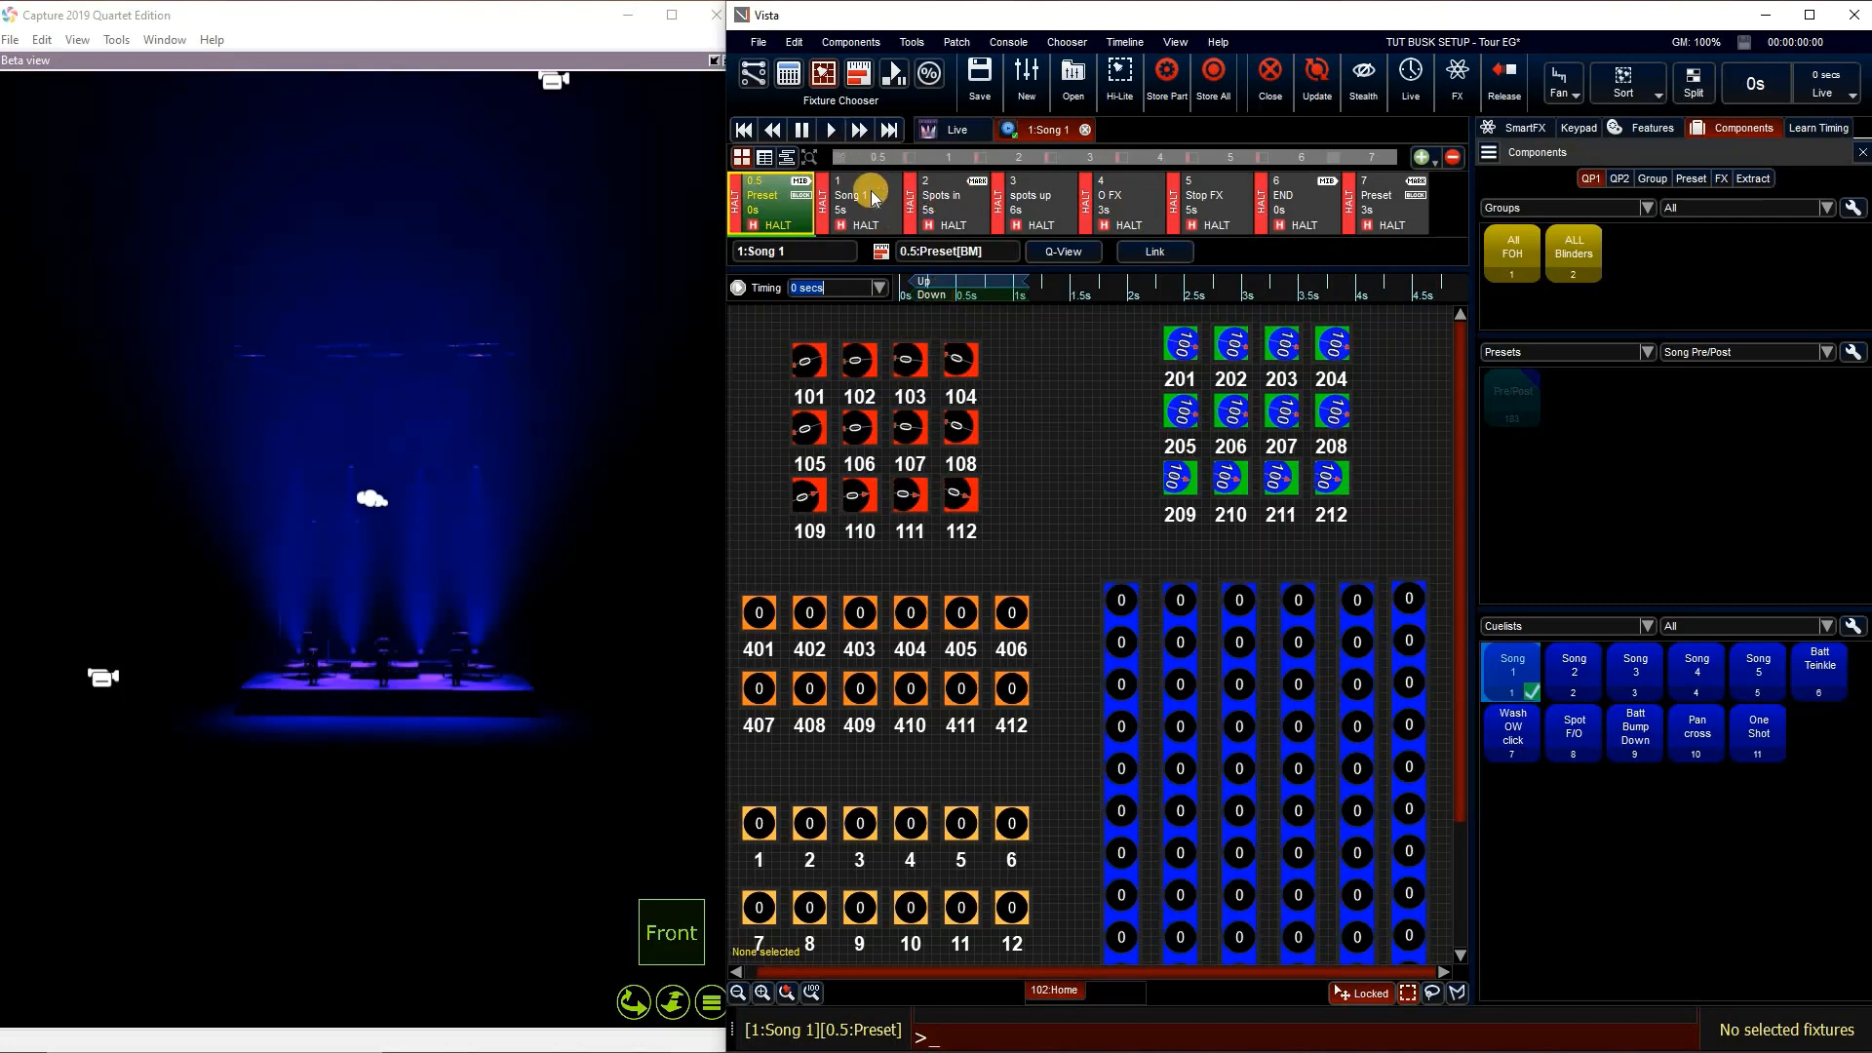
{"action": "left_click", "coordinate": [831, 130]}
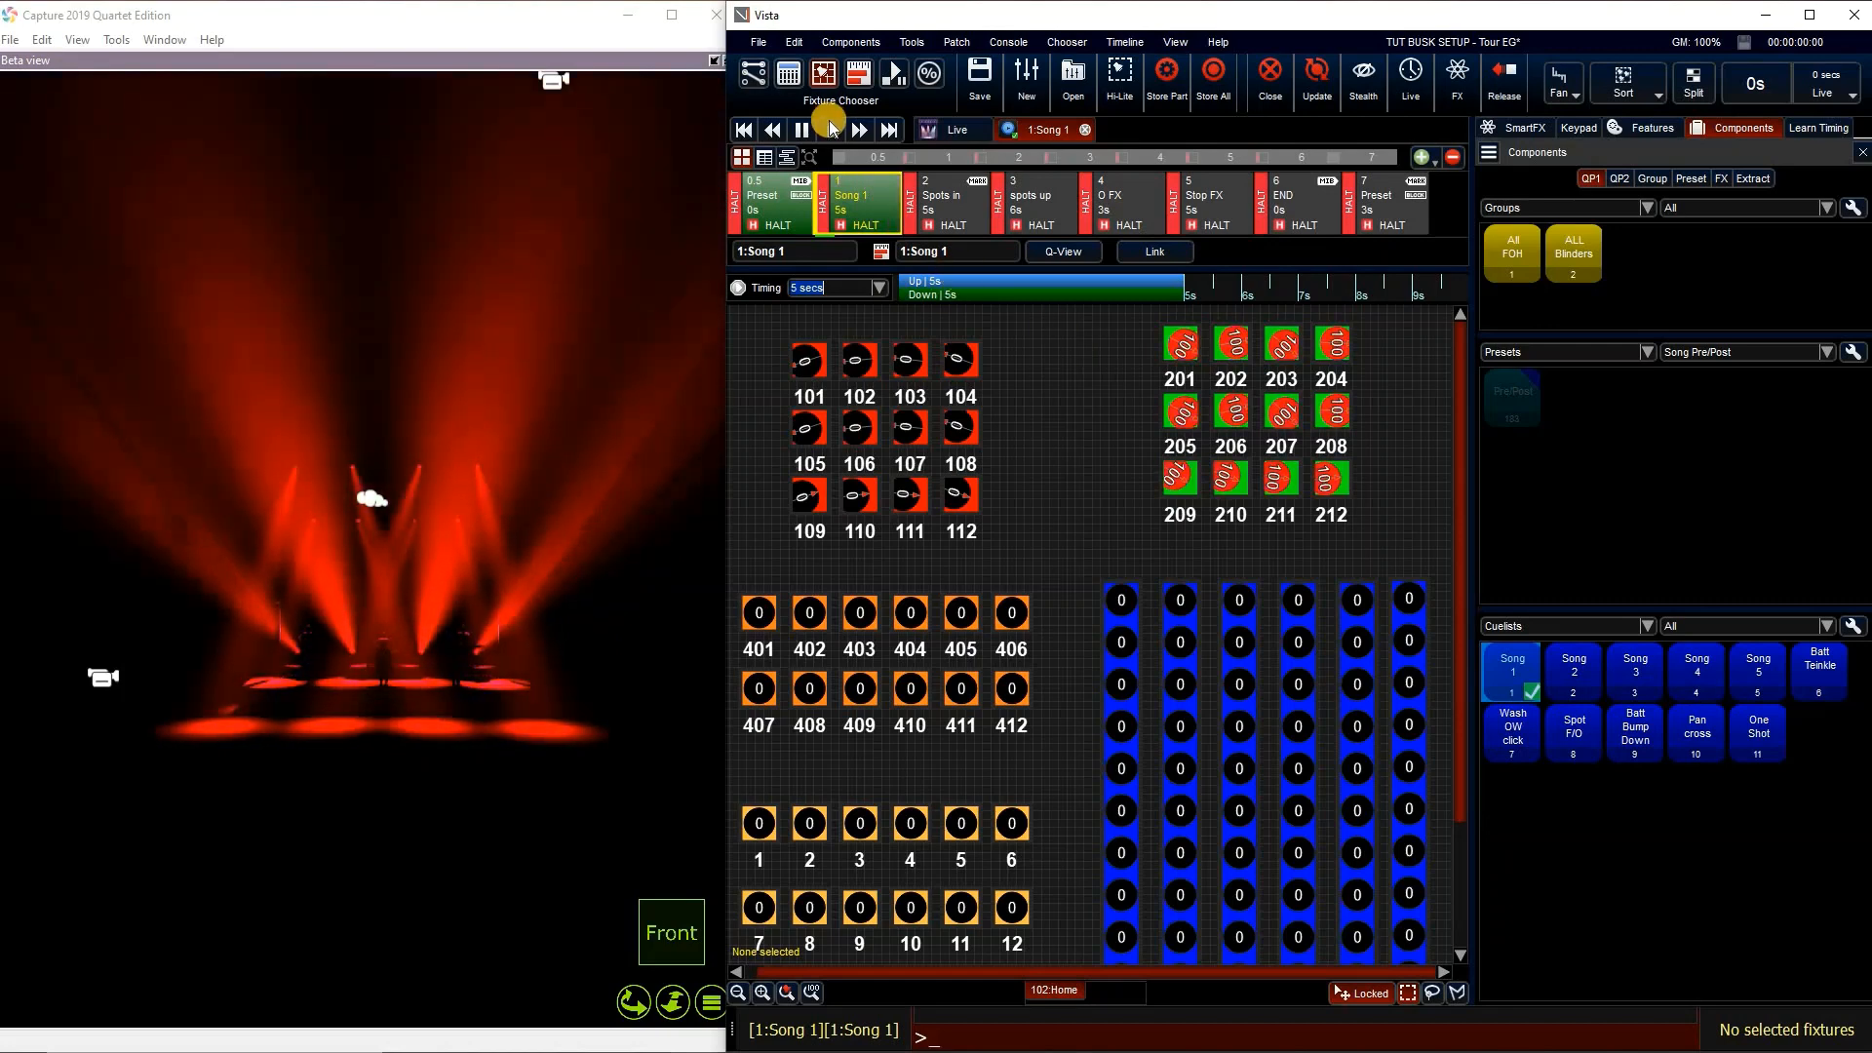
{"action": "left_click", "coordinate": [831, 132]}
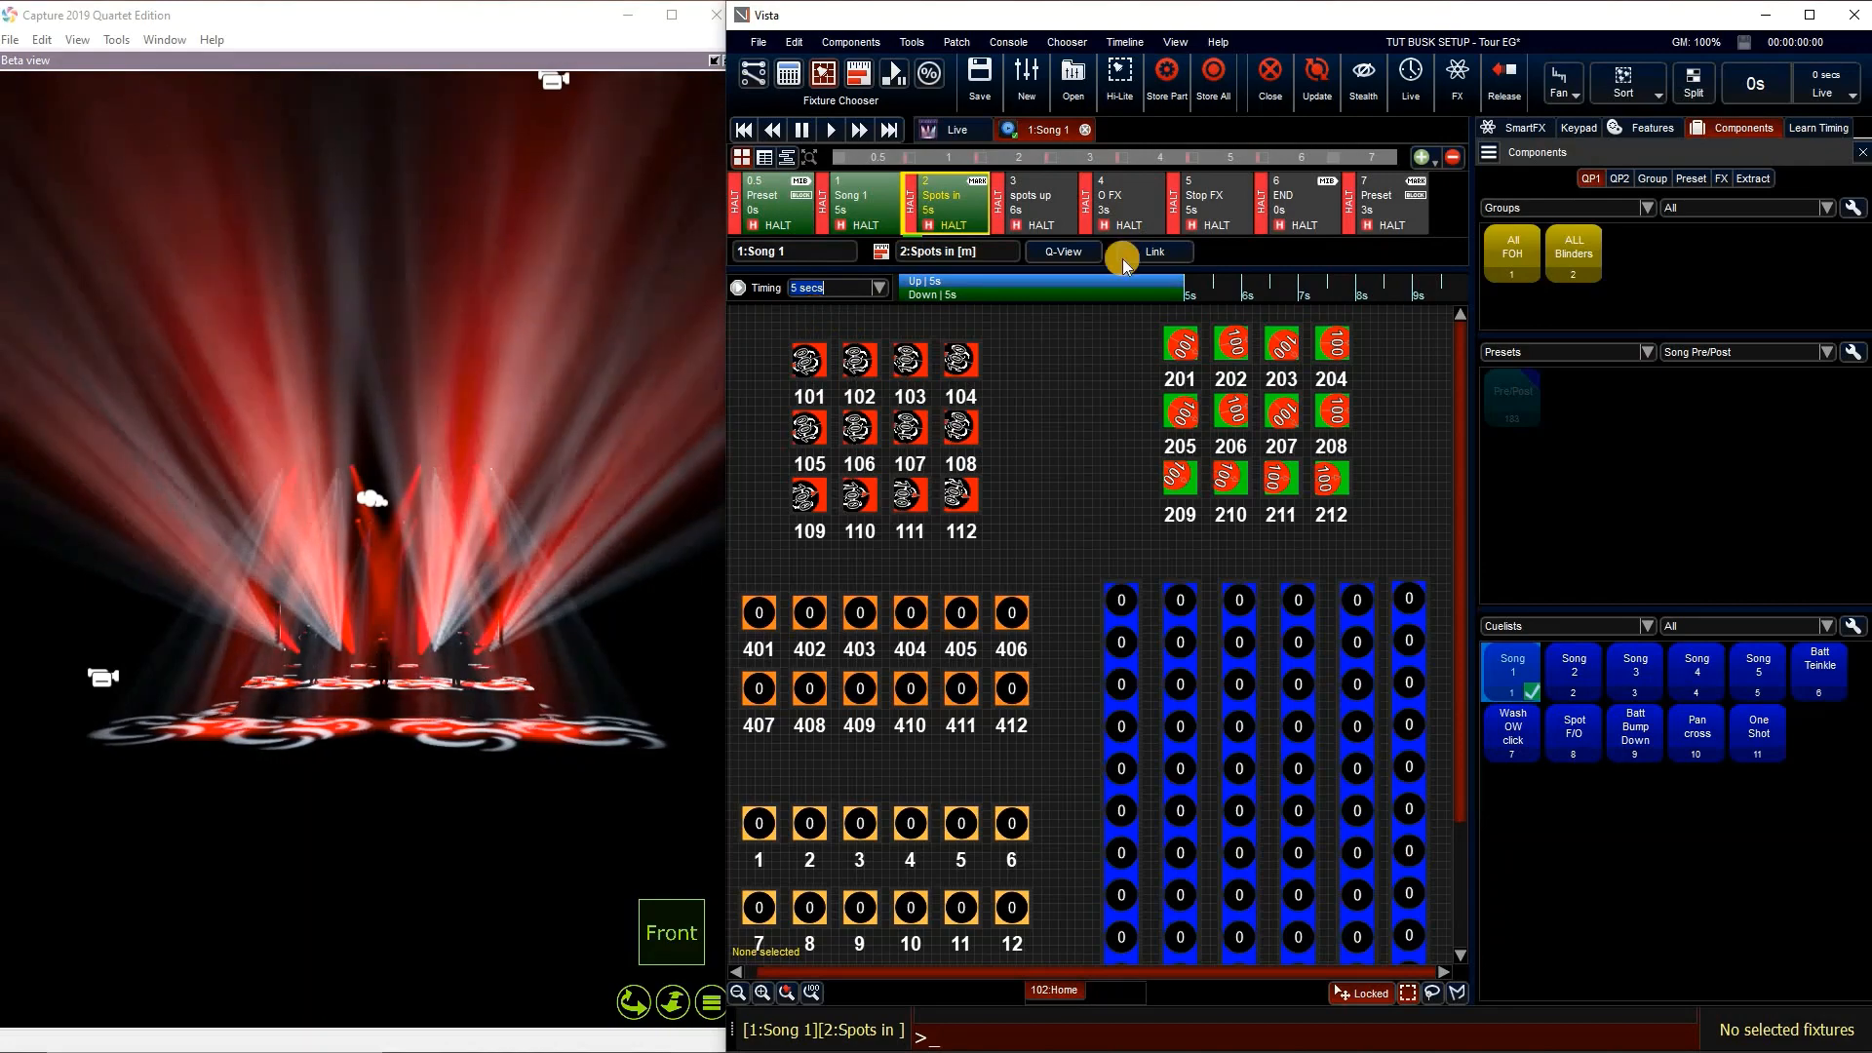
{"action": "left_click", "coordinate": [1273, 83]}
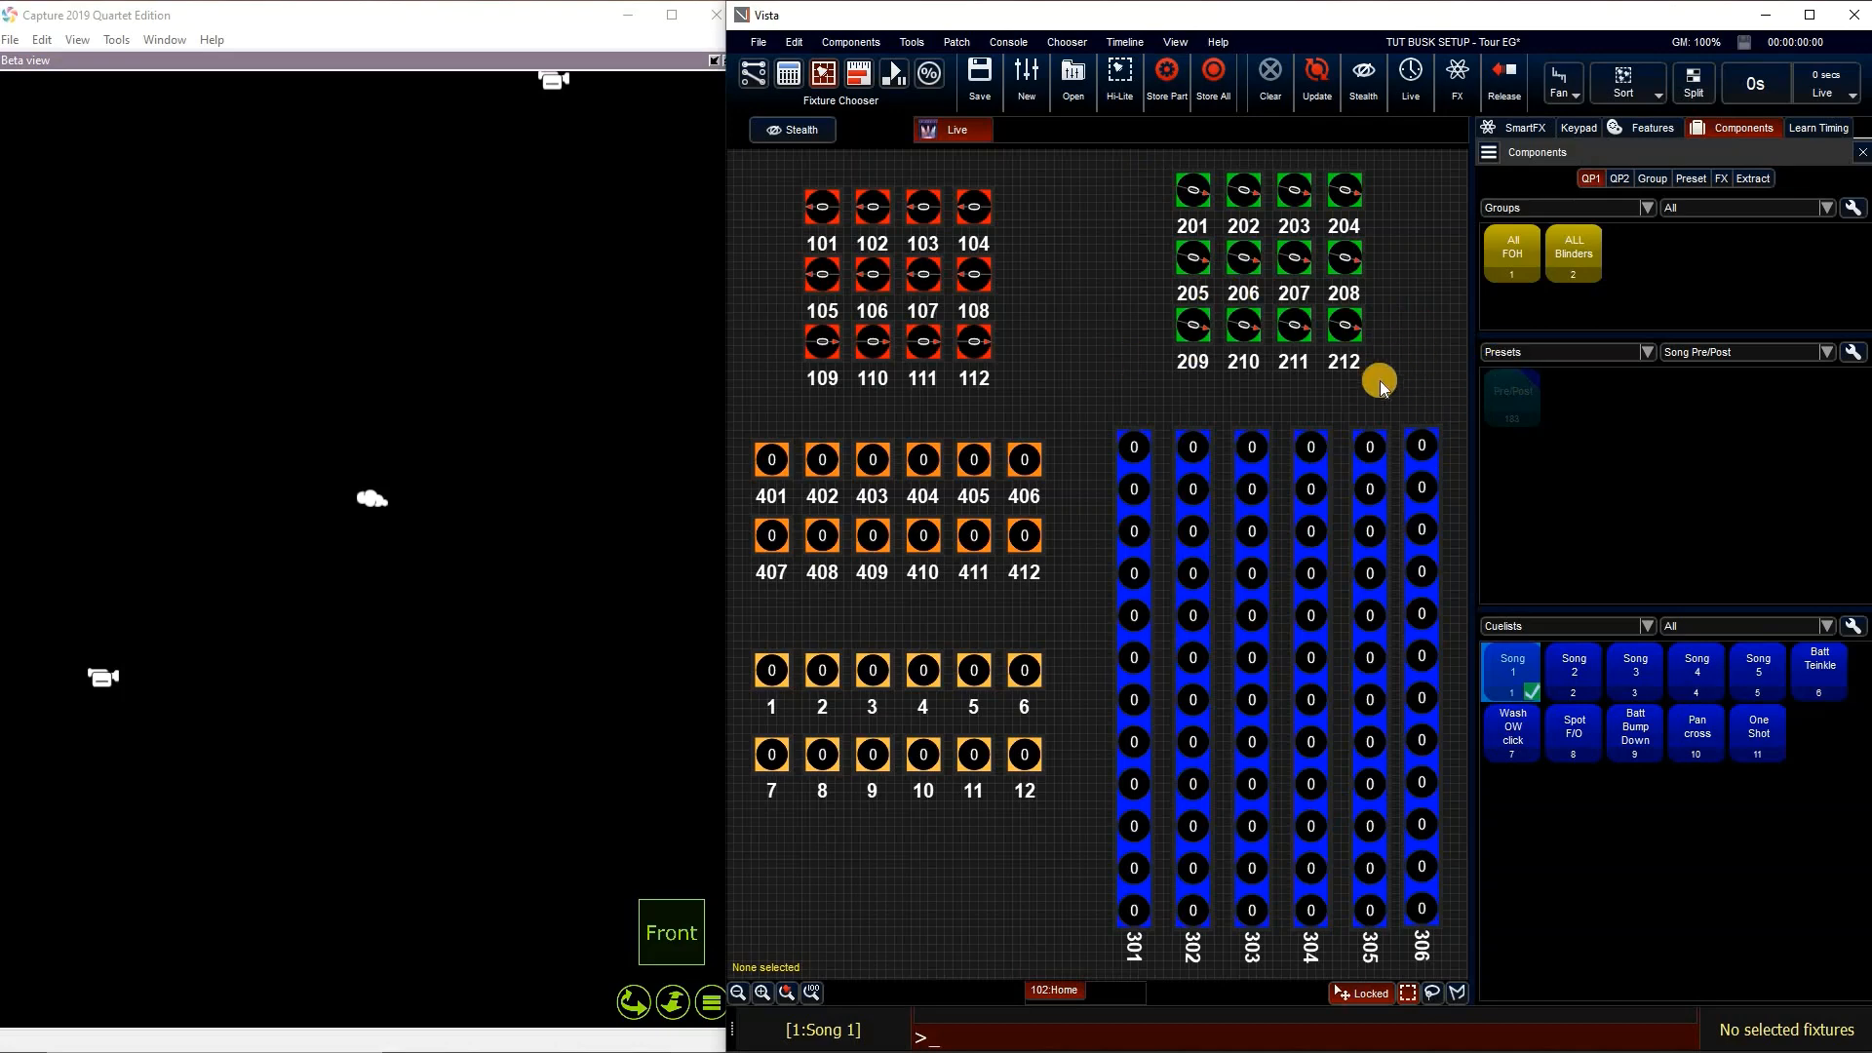
Select wash fixtures 201 to 212, try the Pre/Post preset on them, and clear the live values and selection
{"action": "left_click_drag", "start_coordinate": [1371, 353], "coordinate": [1131, 167]}
{"action": "left_click", "coordinate": [1493, 418]}
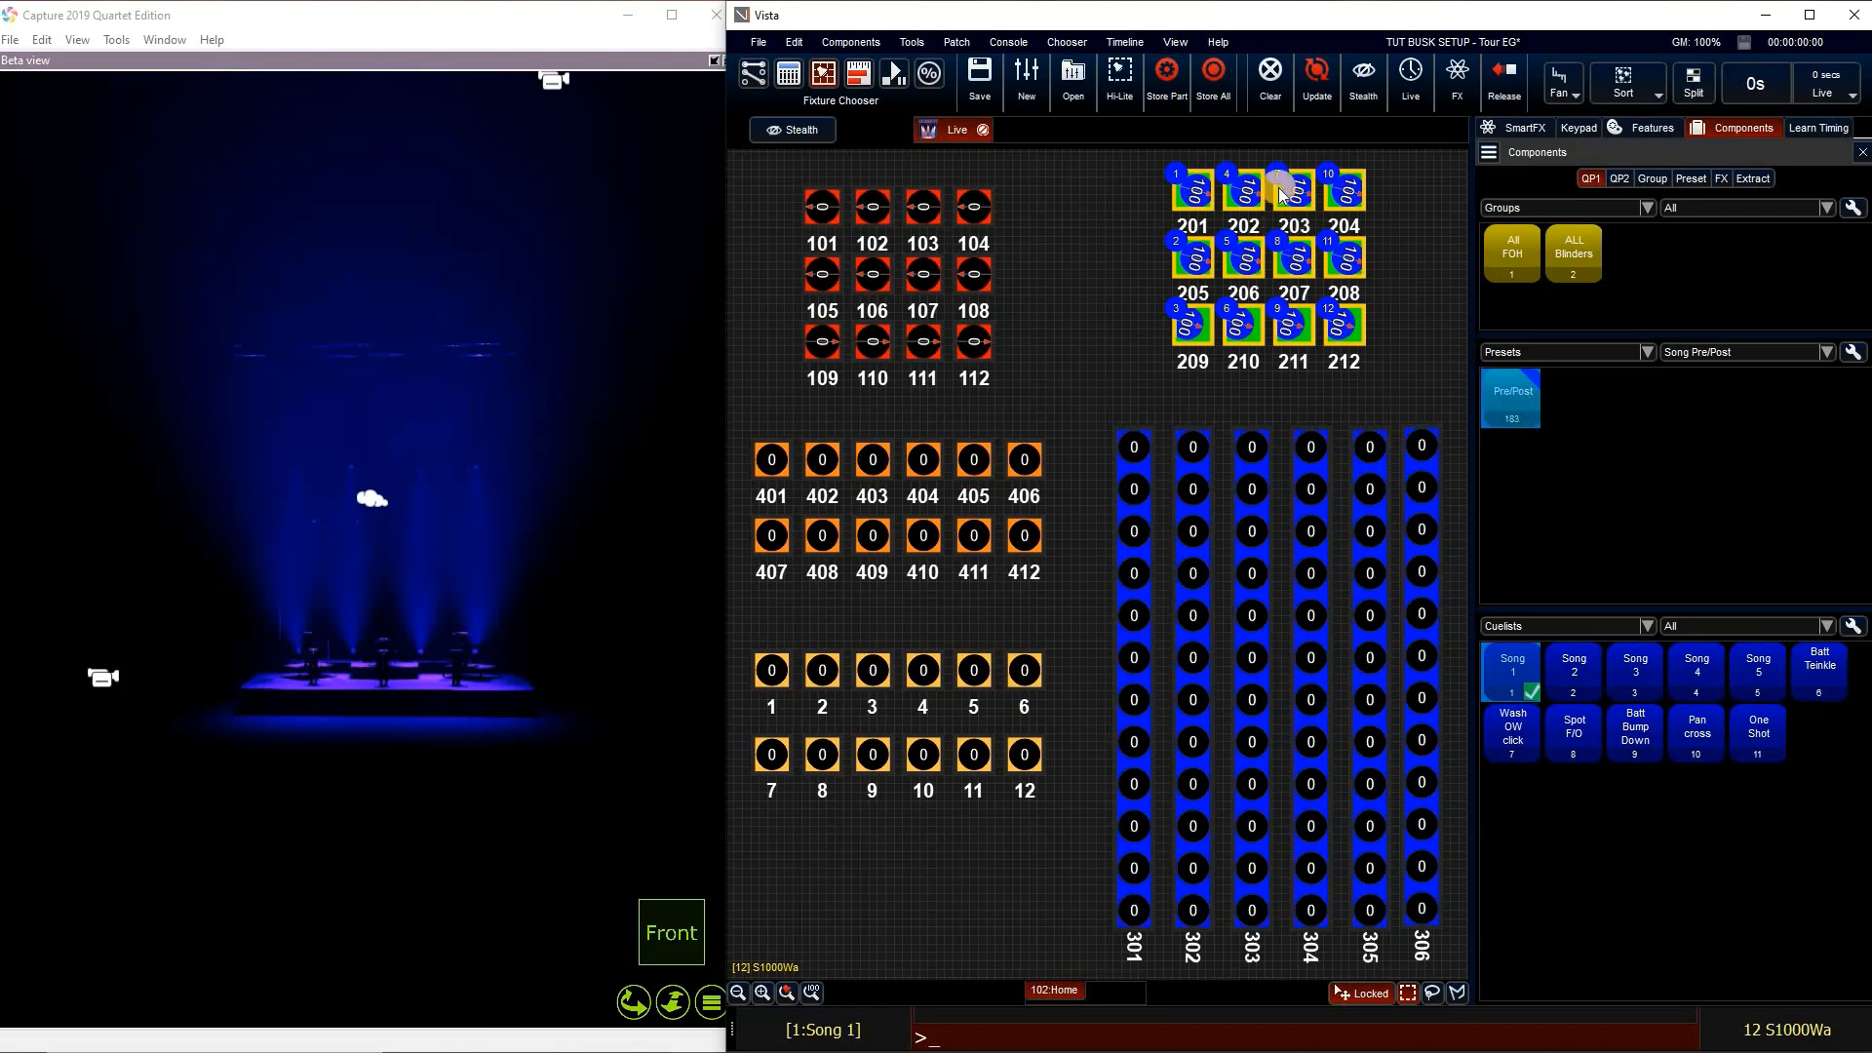
{"action": "left_click", "coordinate": [1270, 76]}
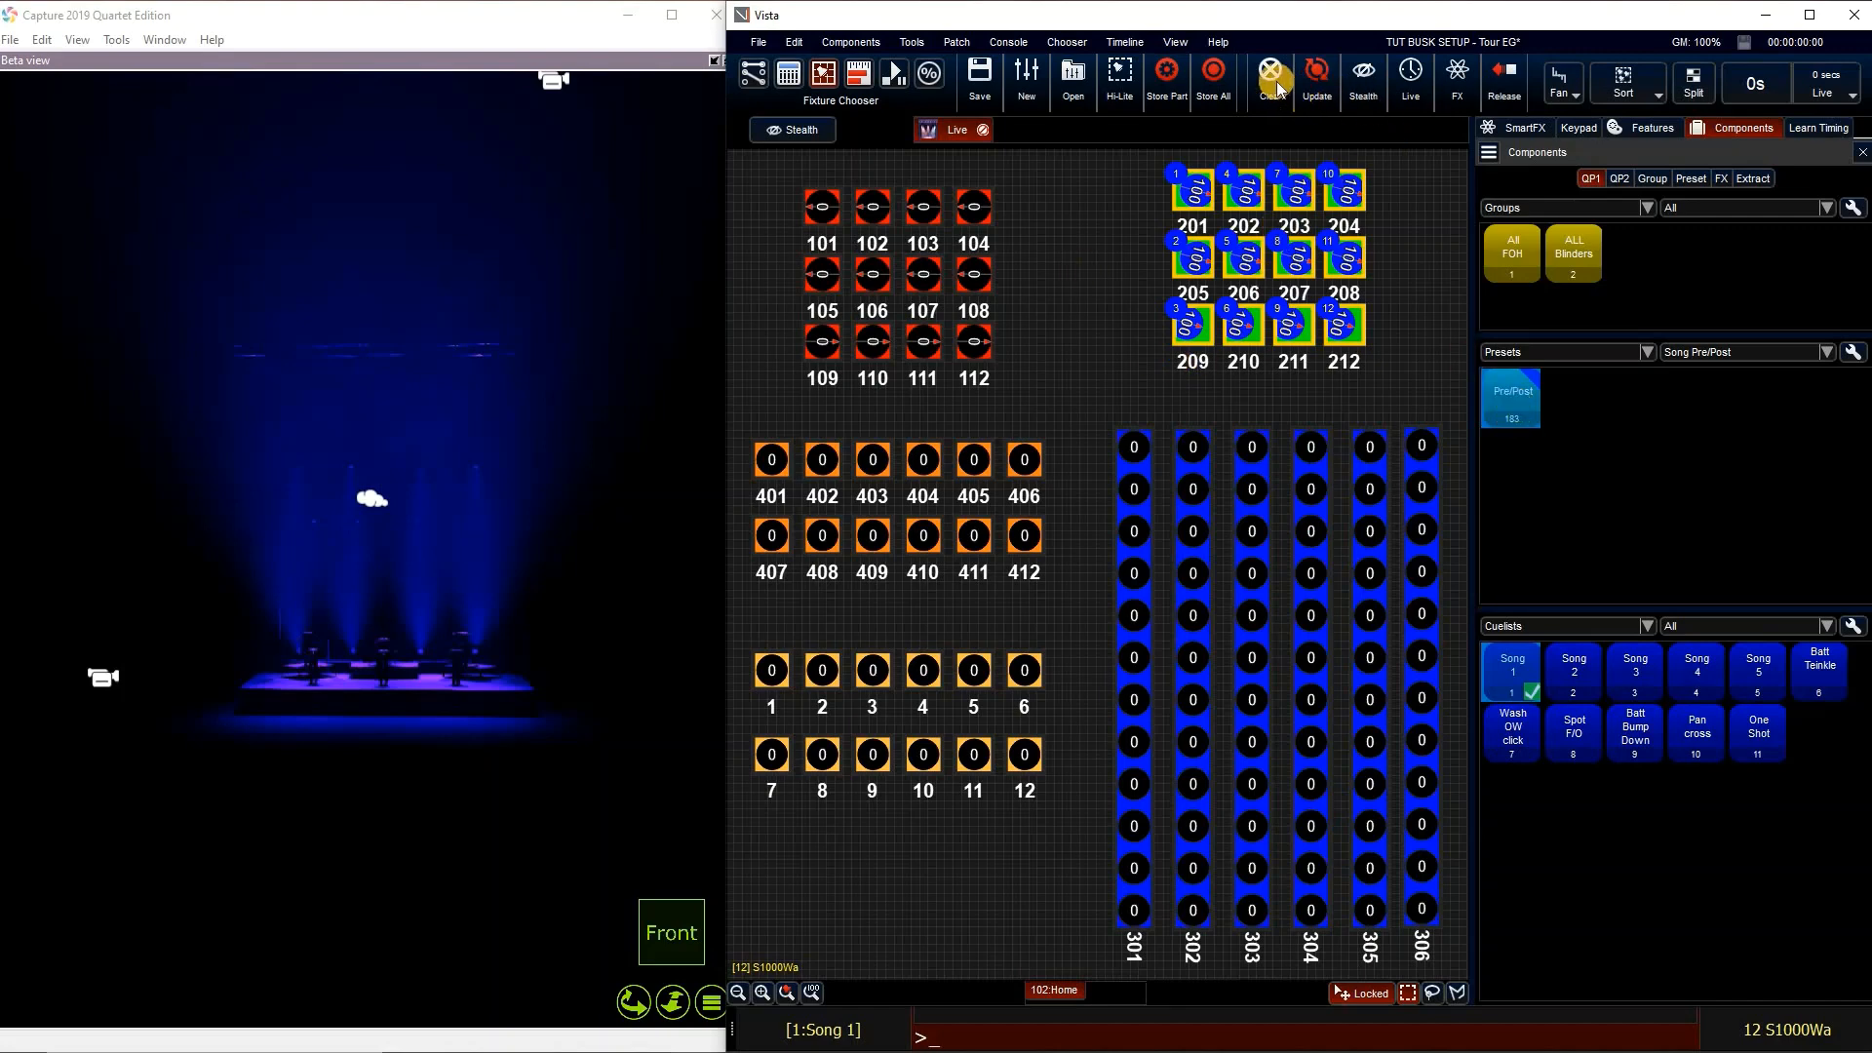
{"action": "left_click", "coordinate": [1378, 351]}
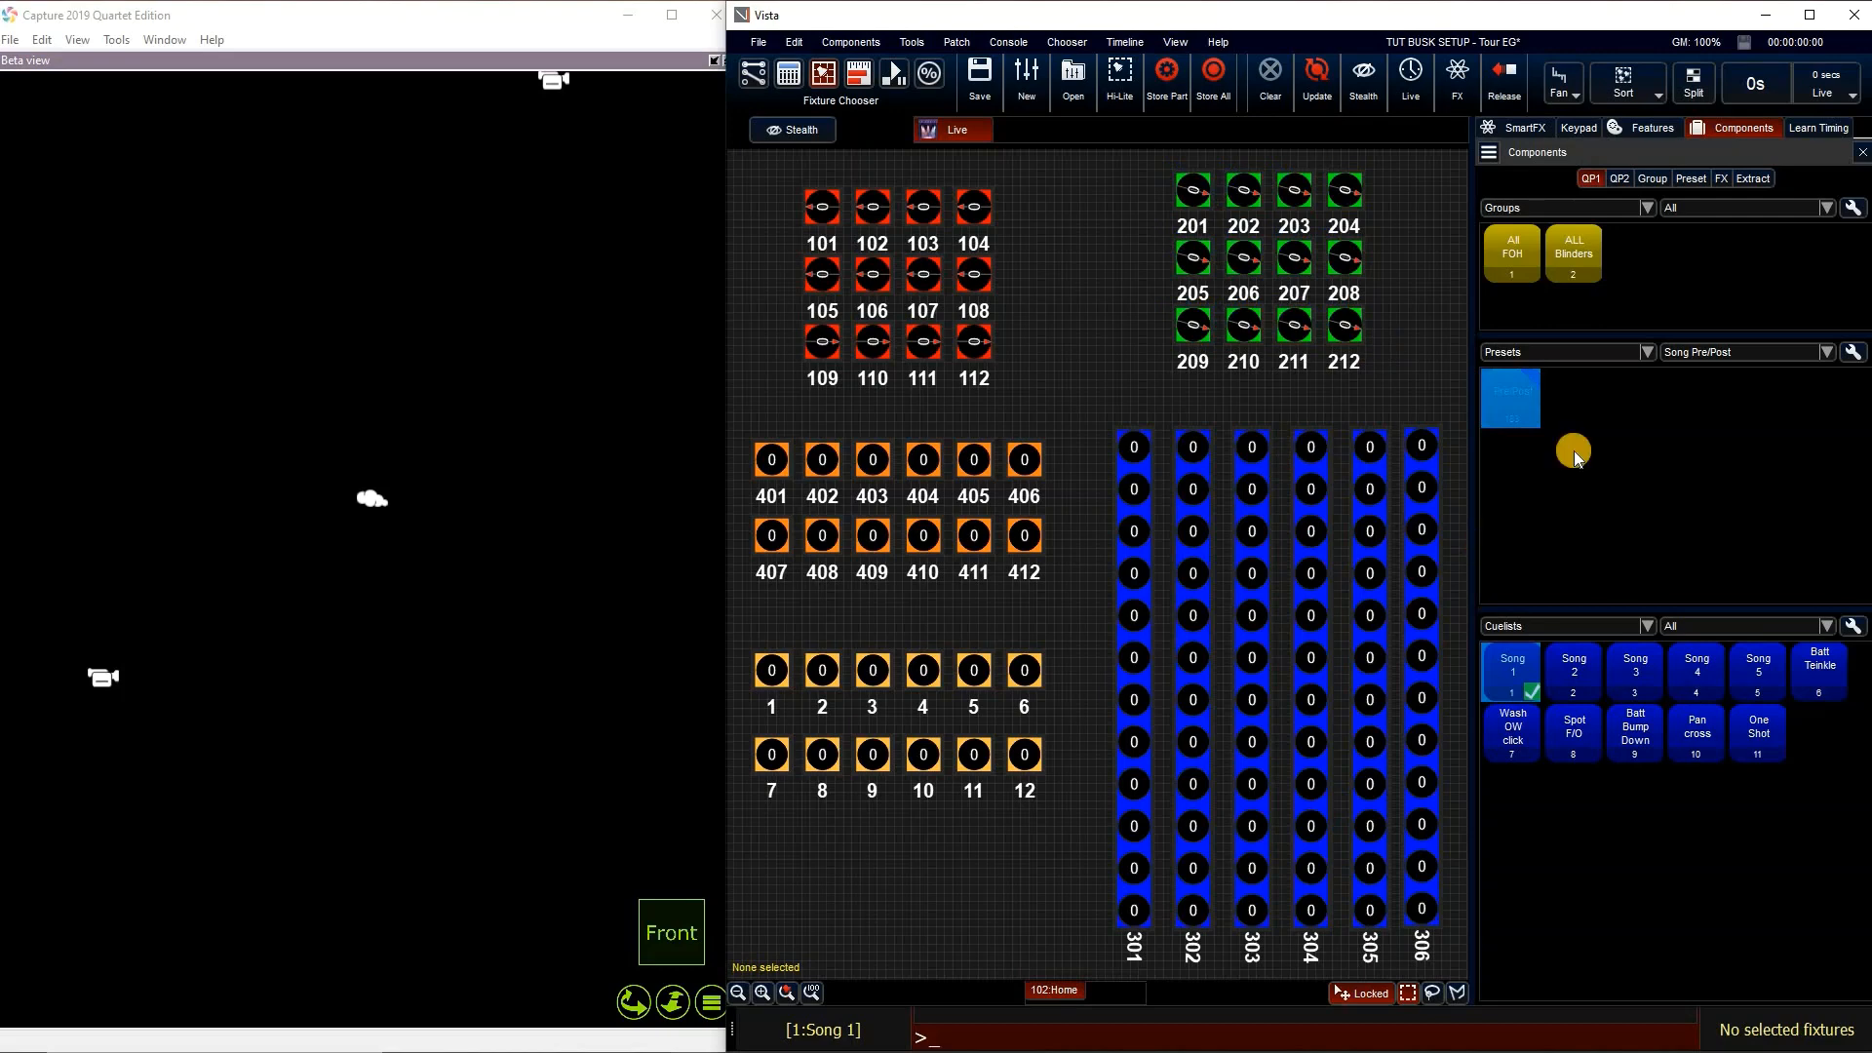
Recall the Pre/Post preset together with its own fixtures, without selecting them first, and clear the result
{"action": "left_click", "coordinate": [1519, 411]}
{"action": "left_click", "coordinate": [1521, 410]}
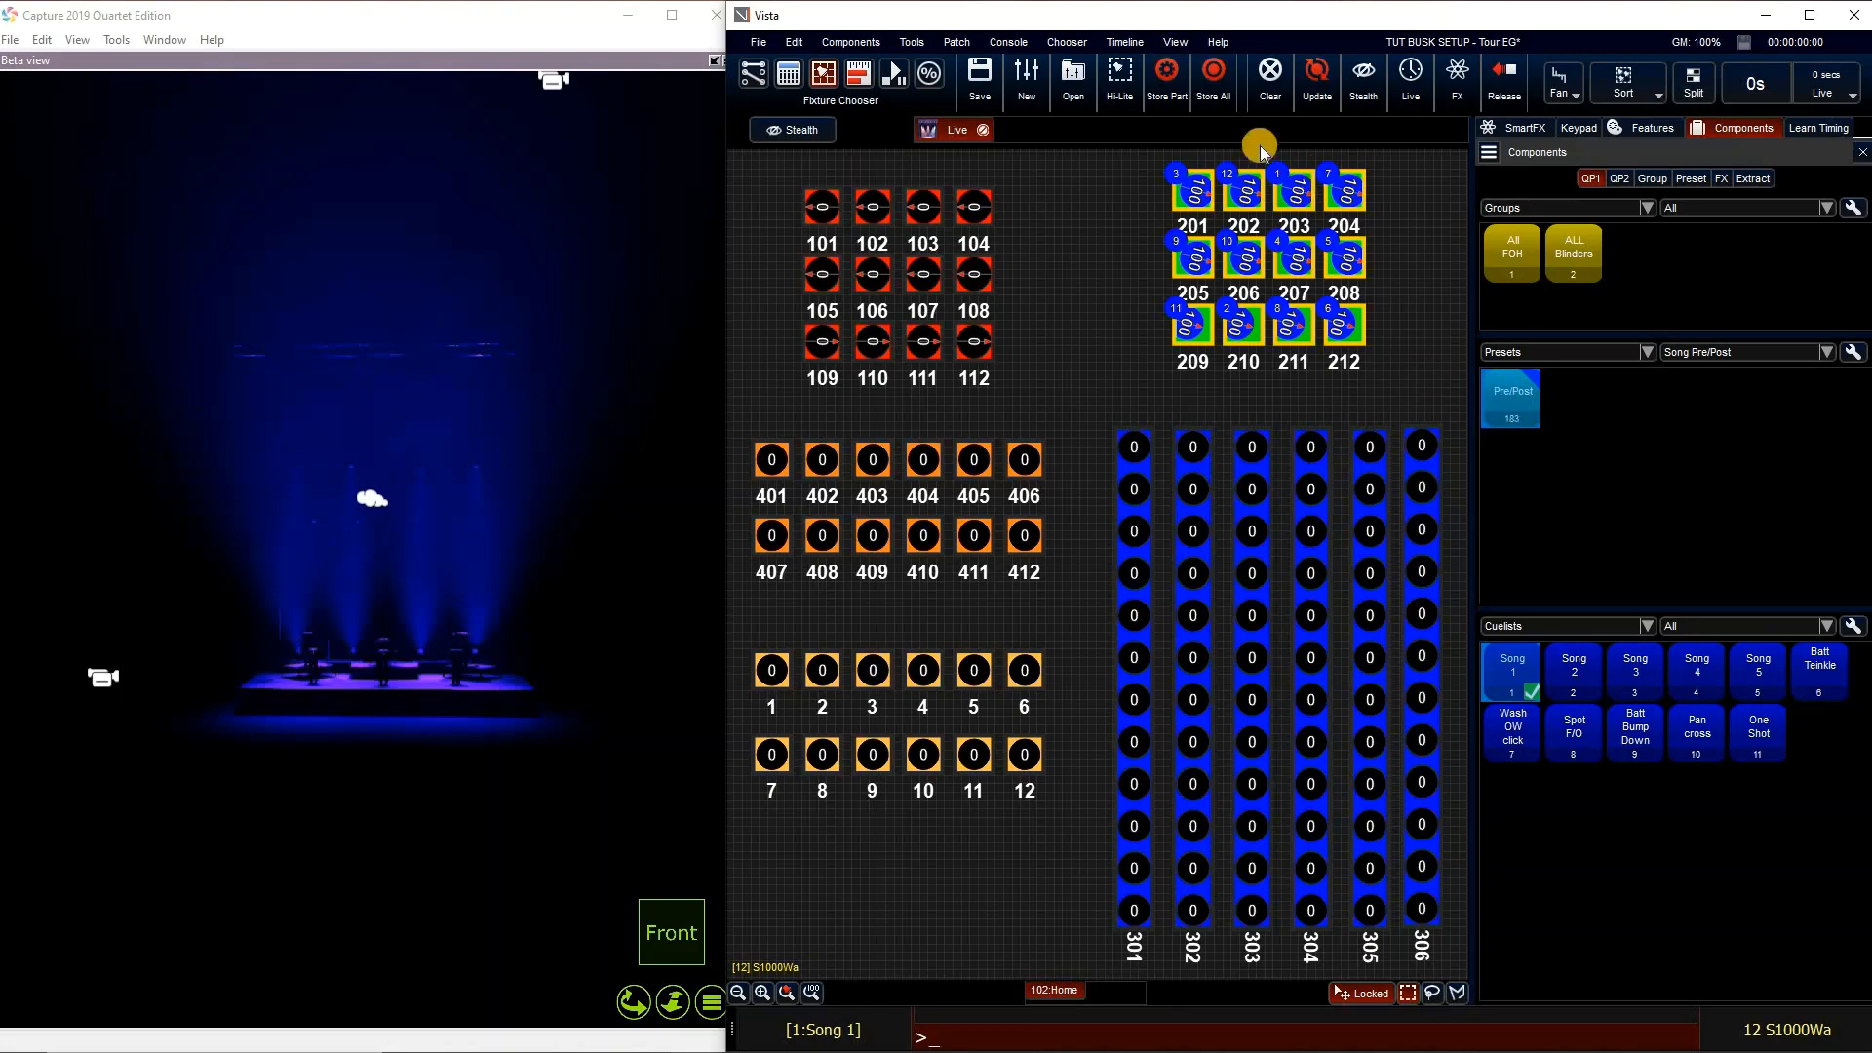
{"action": "left_click", "coordinate": [1270, 87]}
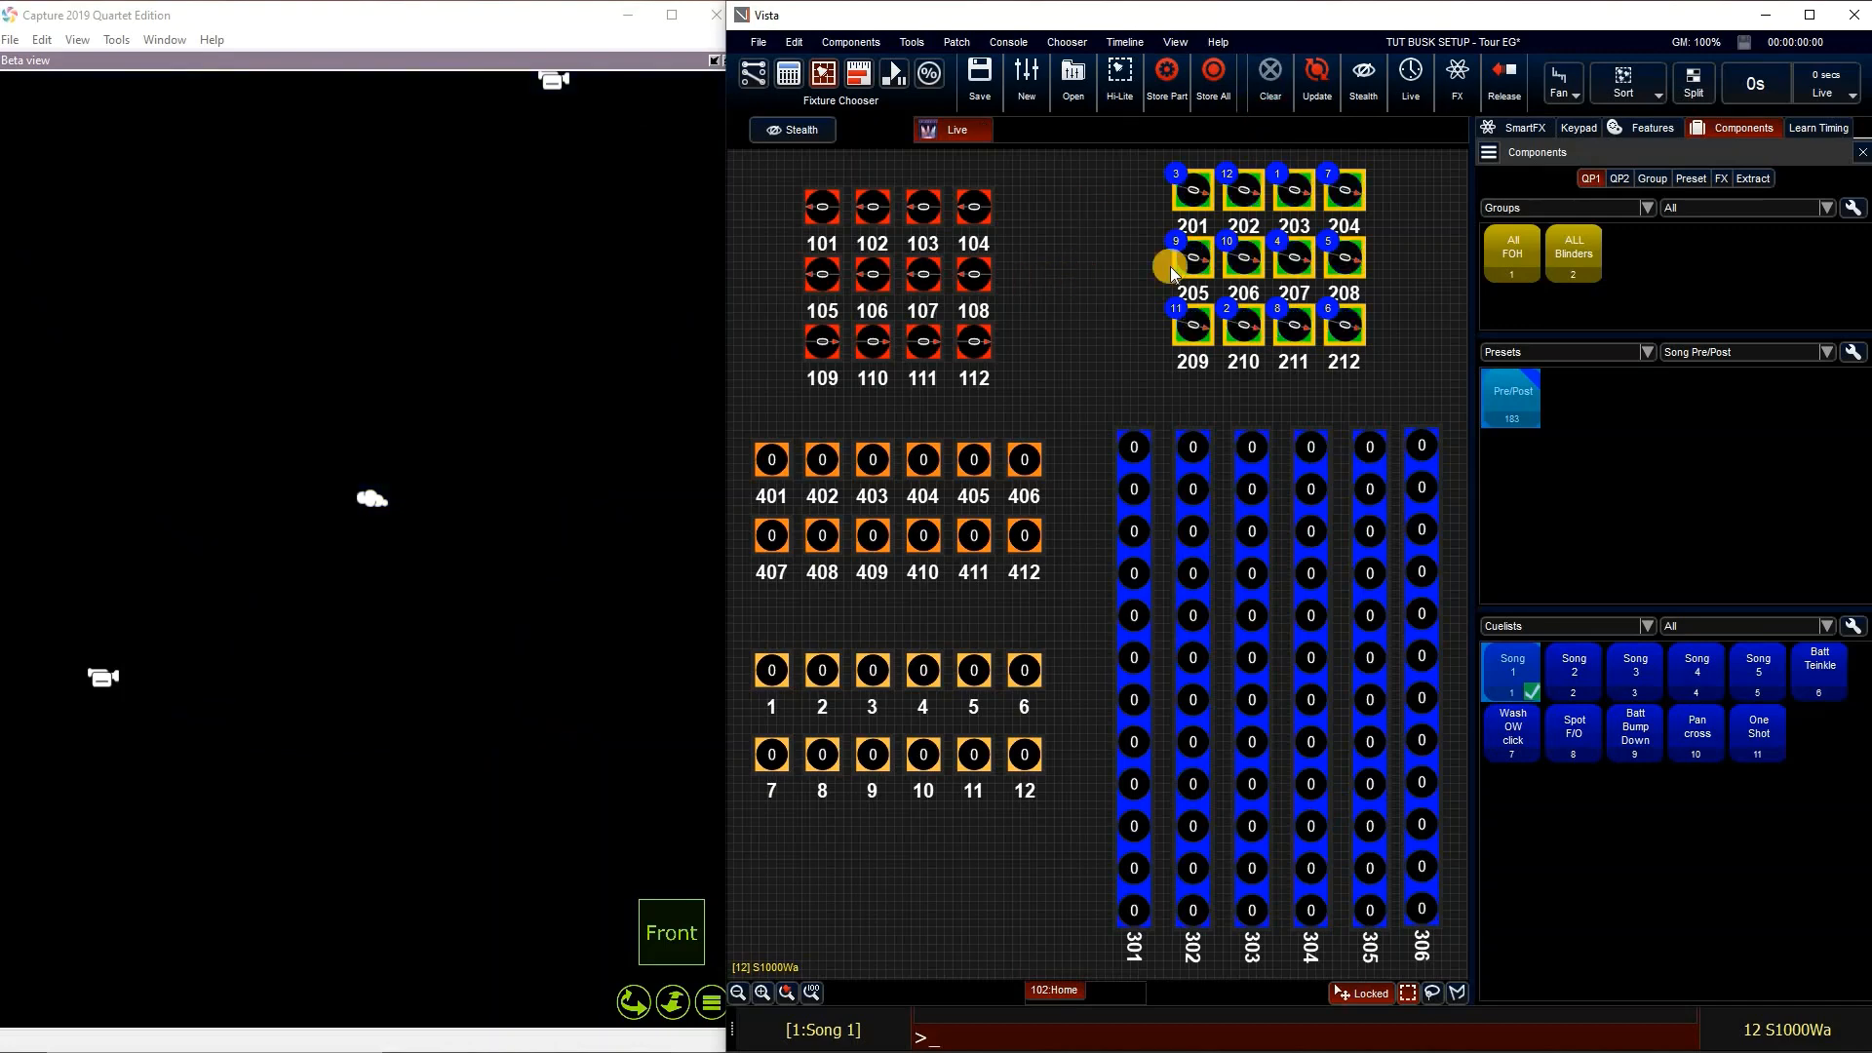
{"action": "left_click", "coordinate": [1093, 249]}
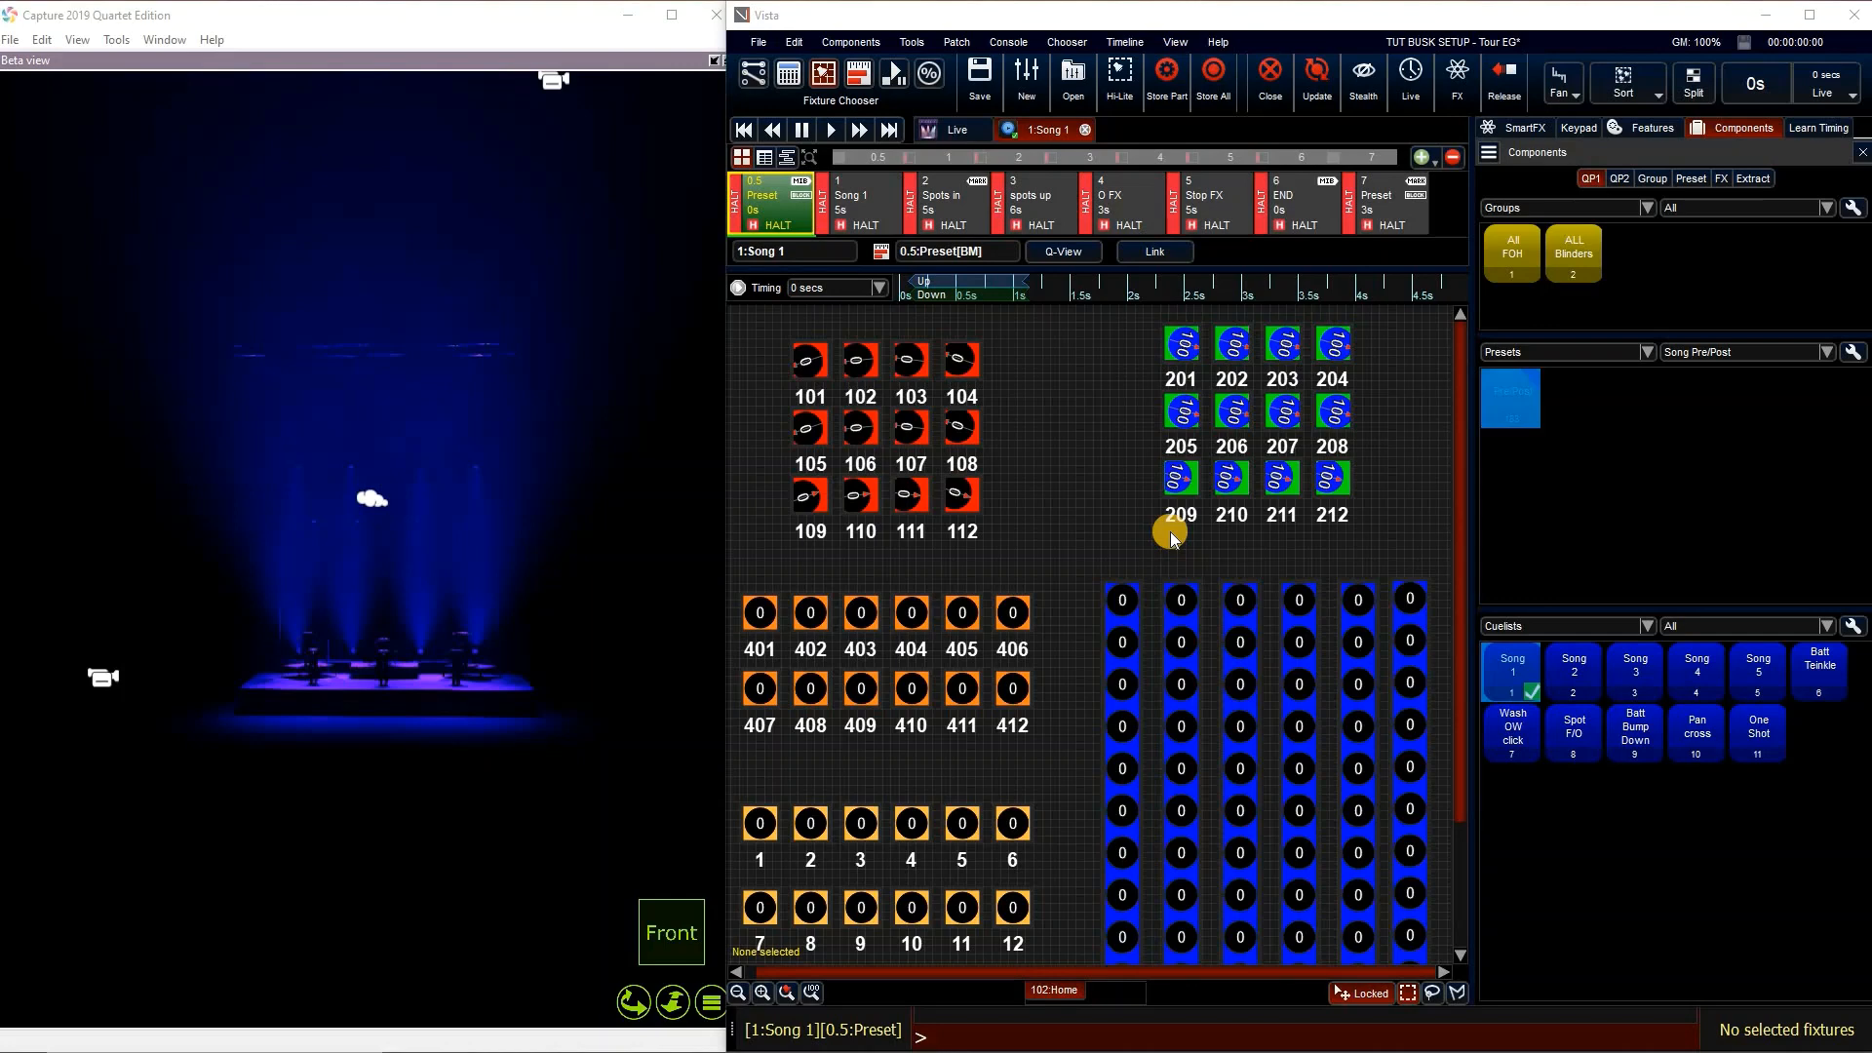
Play the Song 1 cuelist cue by cue from cue 0.5 to the final Preset cue 7 and toggle the blackout
{"action": "left_click", "coordinate": [834, 128]}
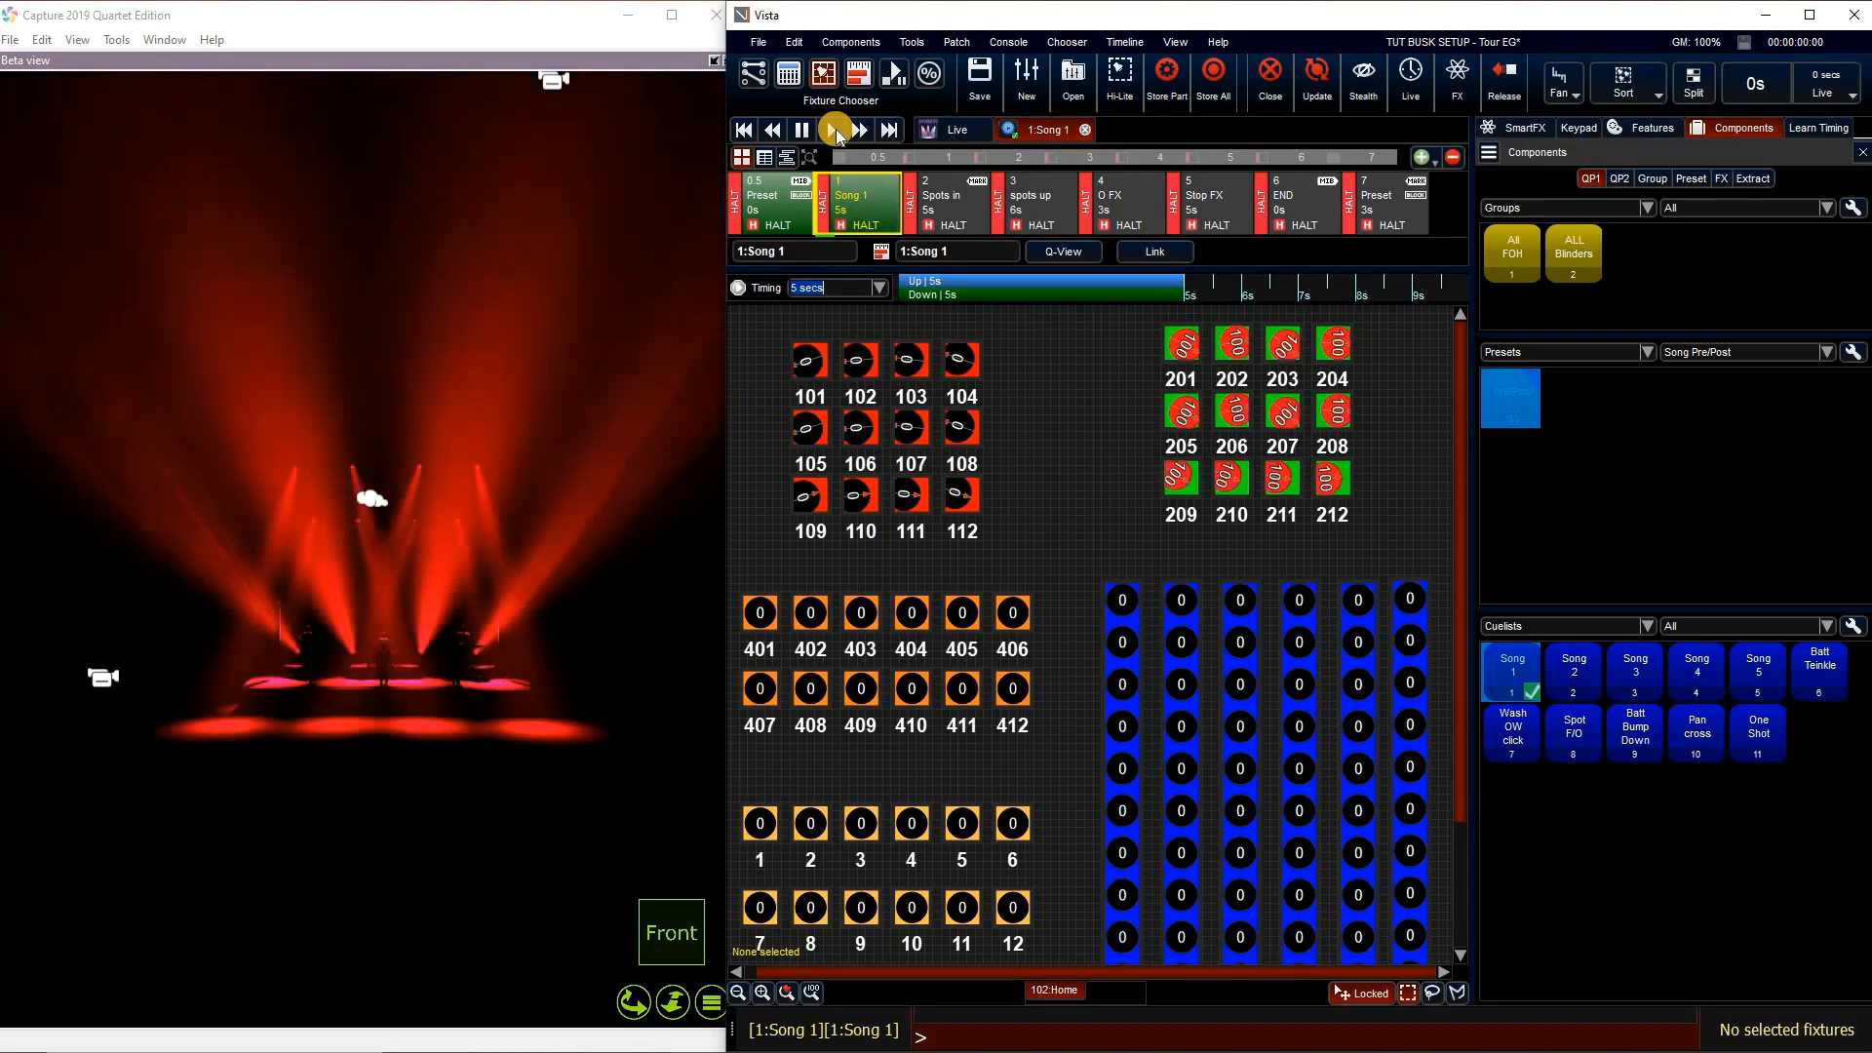
{"action": "left_click", "coordinate": [835, 129]}
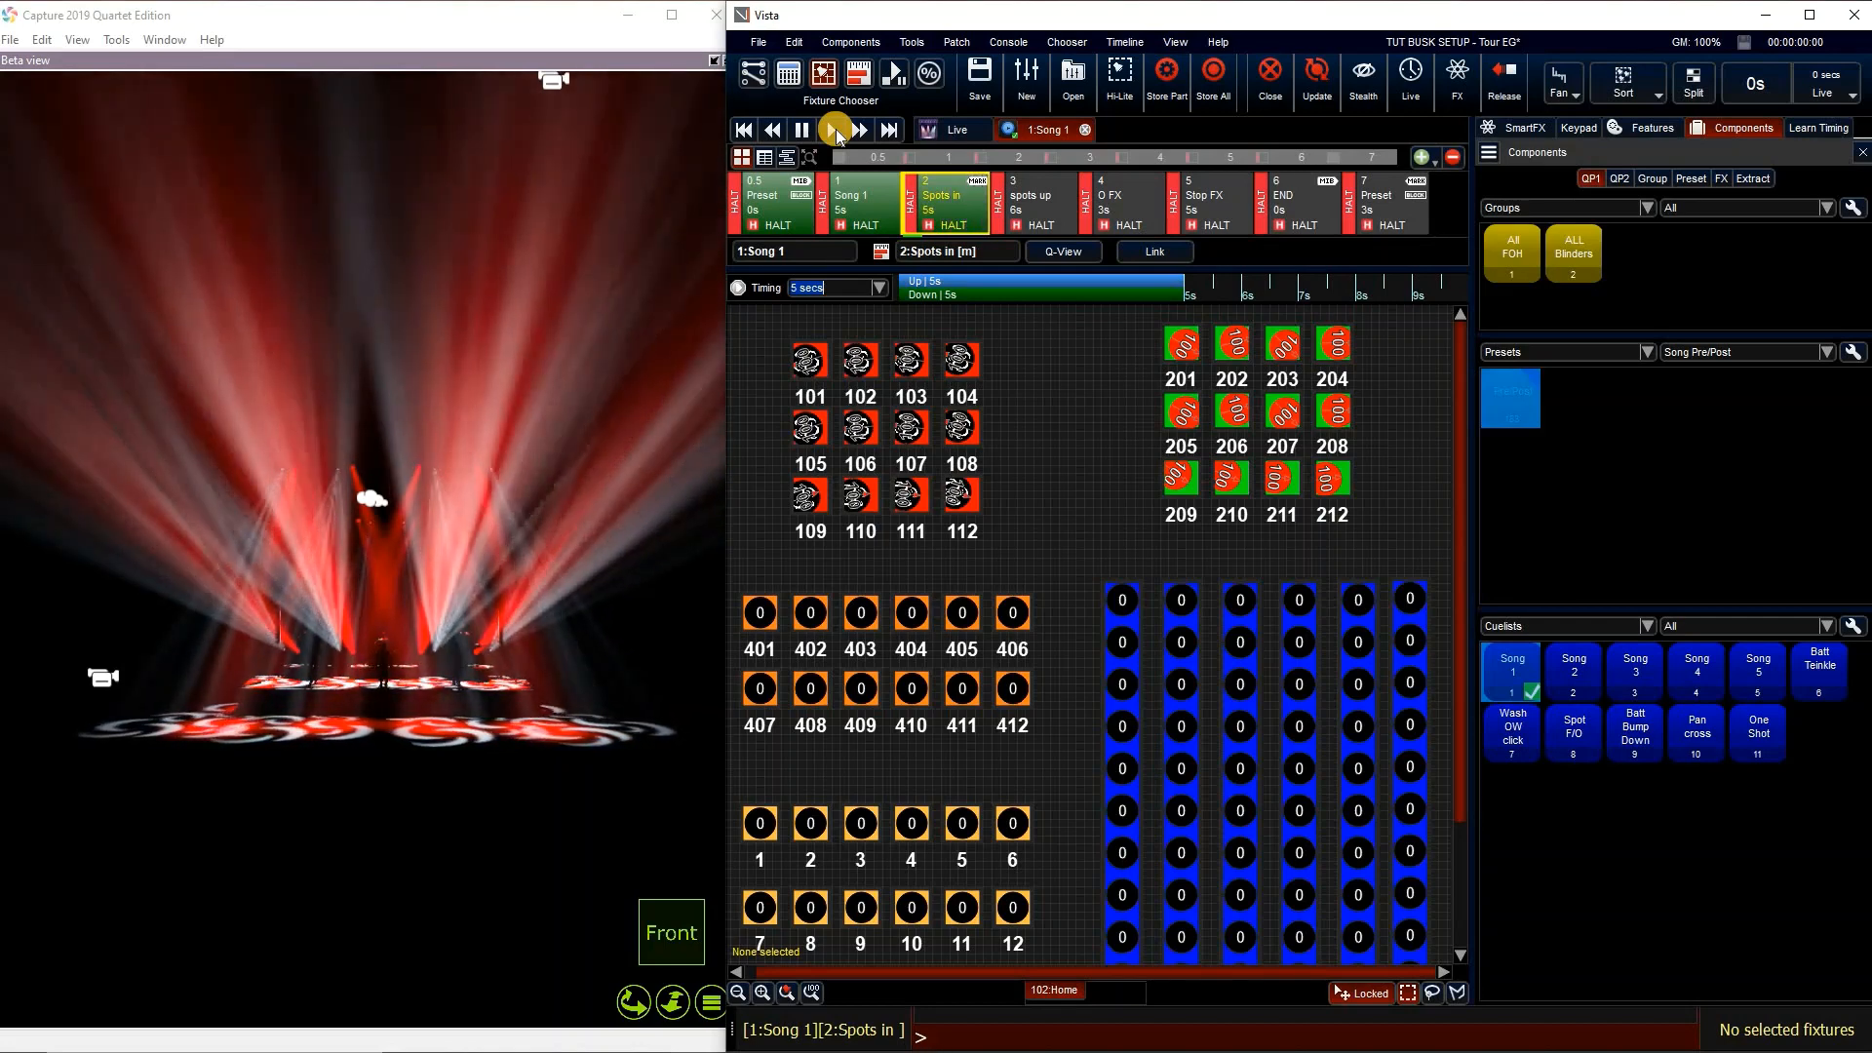
{"action": "left_click", "coordinate": [833, 129]}
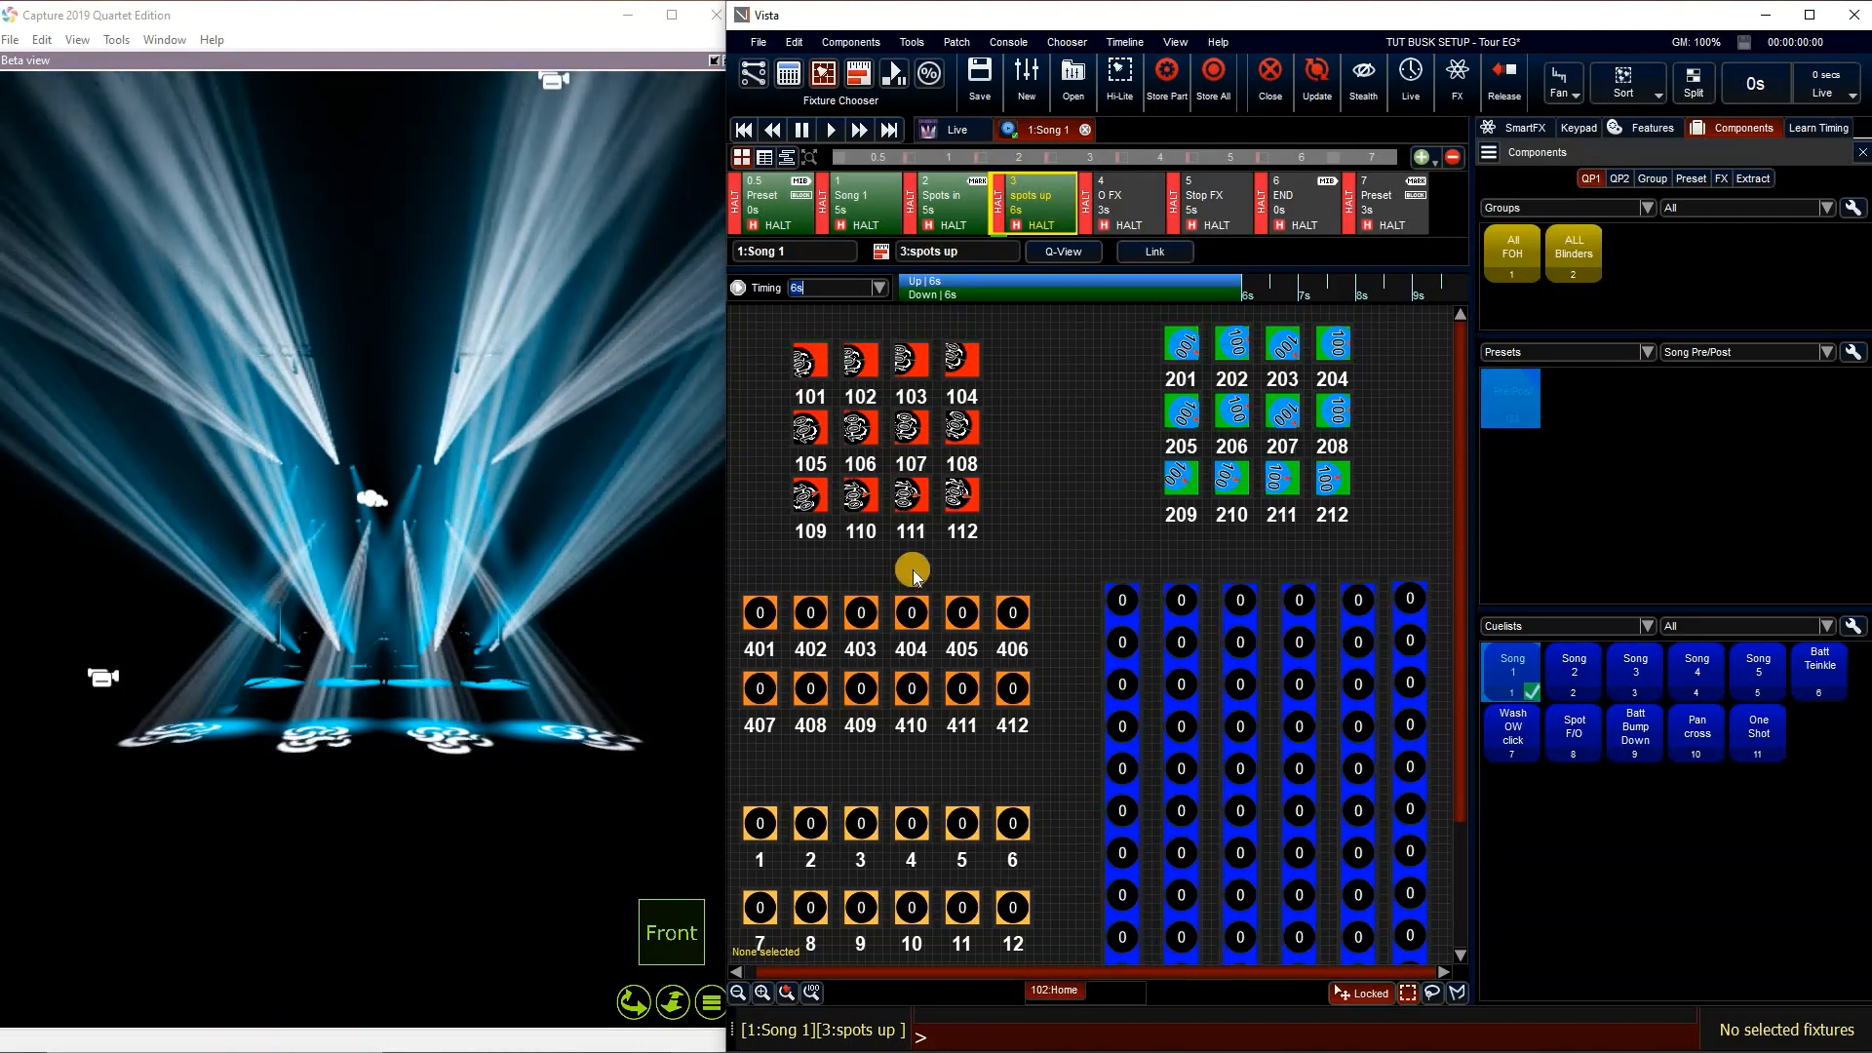
{"action": "left_click", "coordinate": [832, 130]}
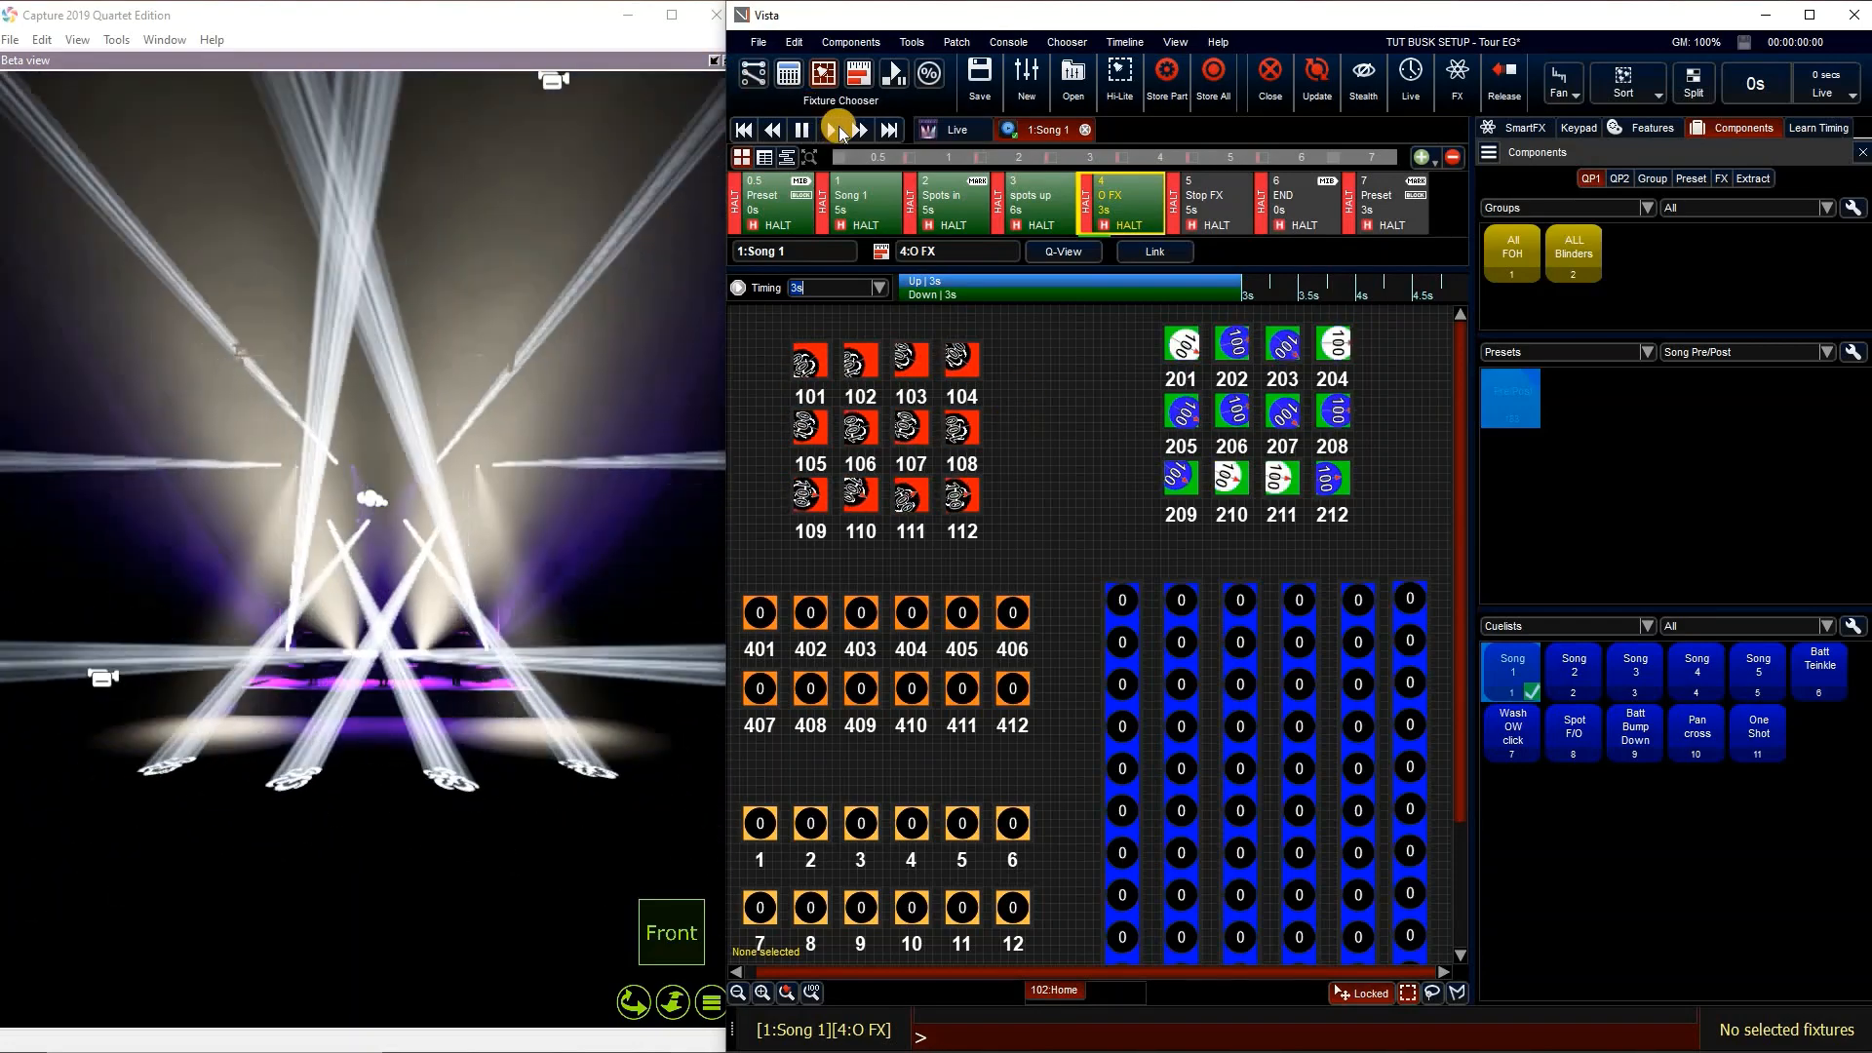
{"action": "left_click", "coordinate": [838, 126]}
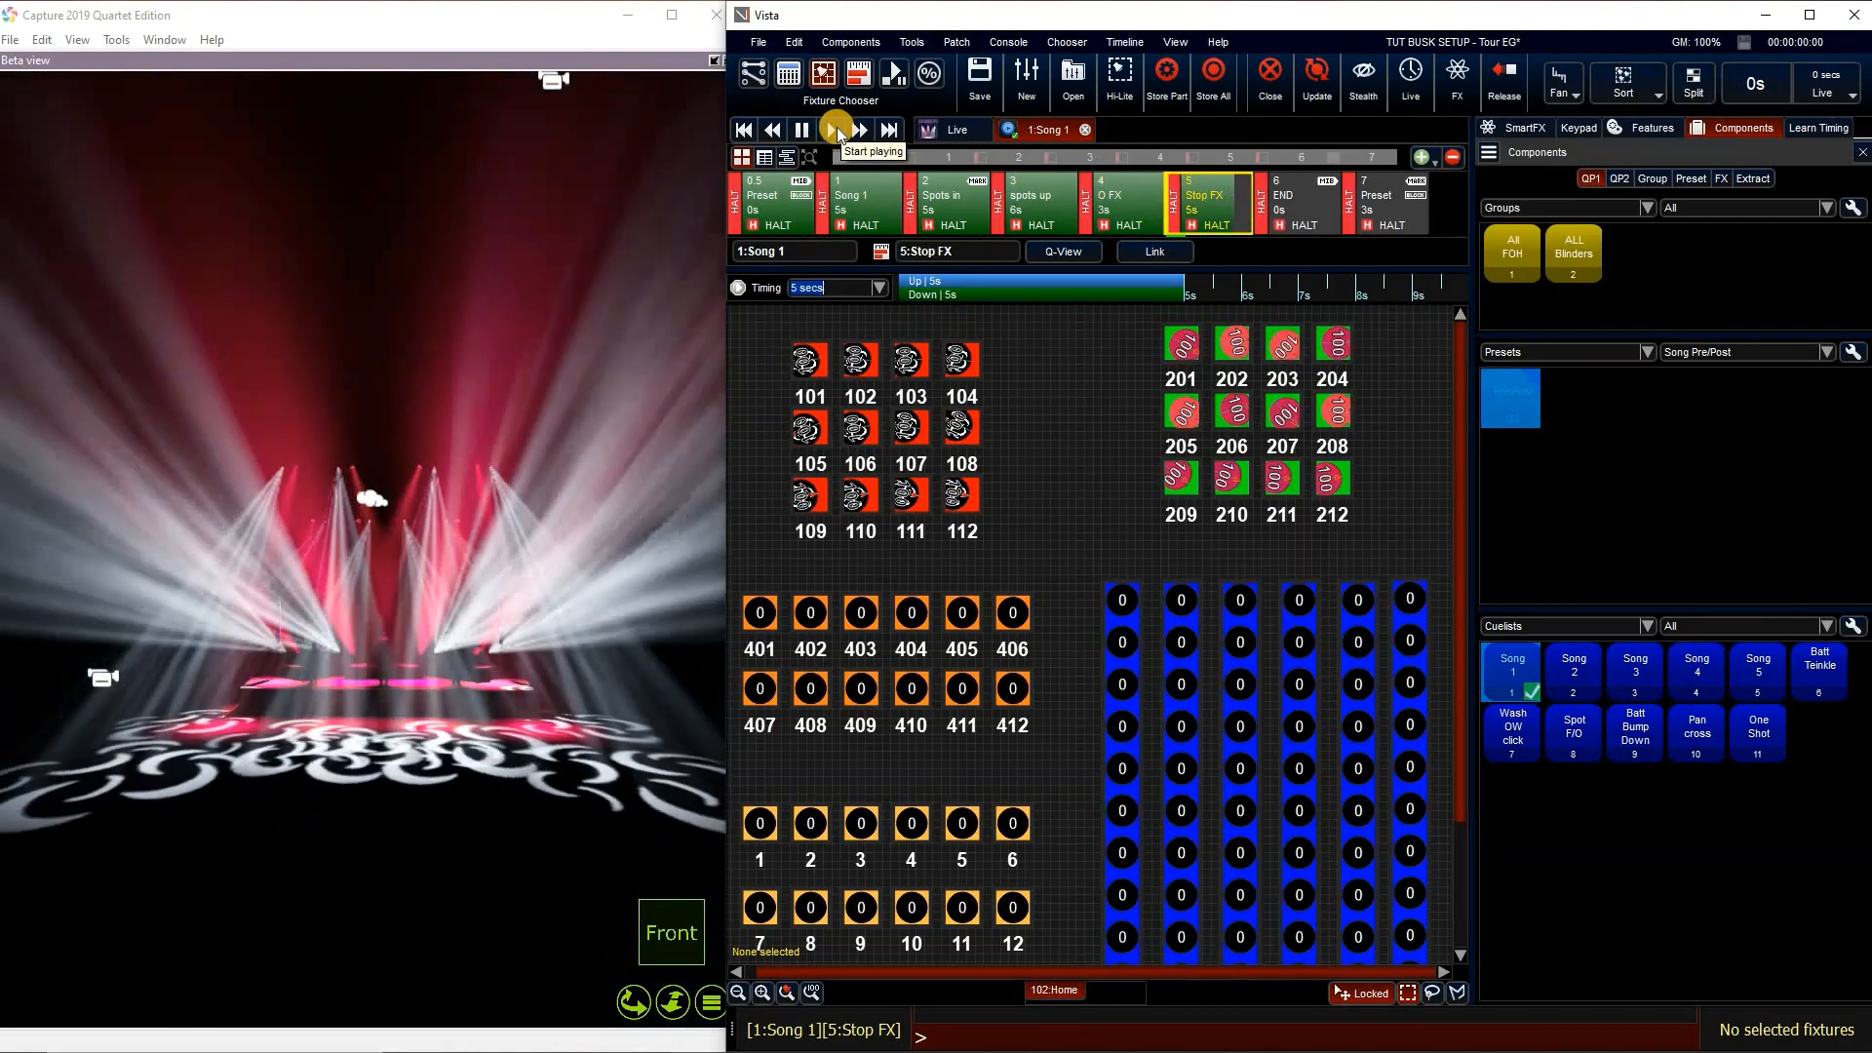
{"action": "left_click", "coordinate": [837, 126]}
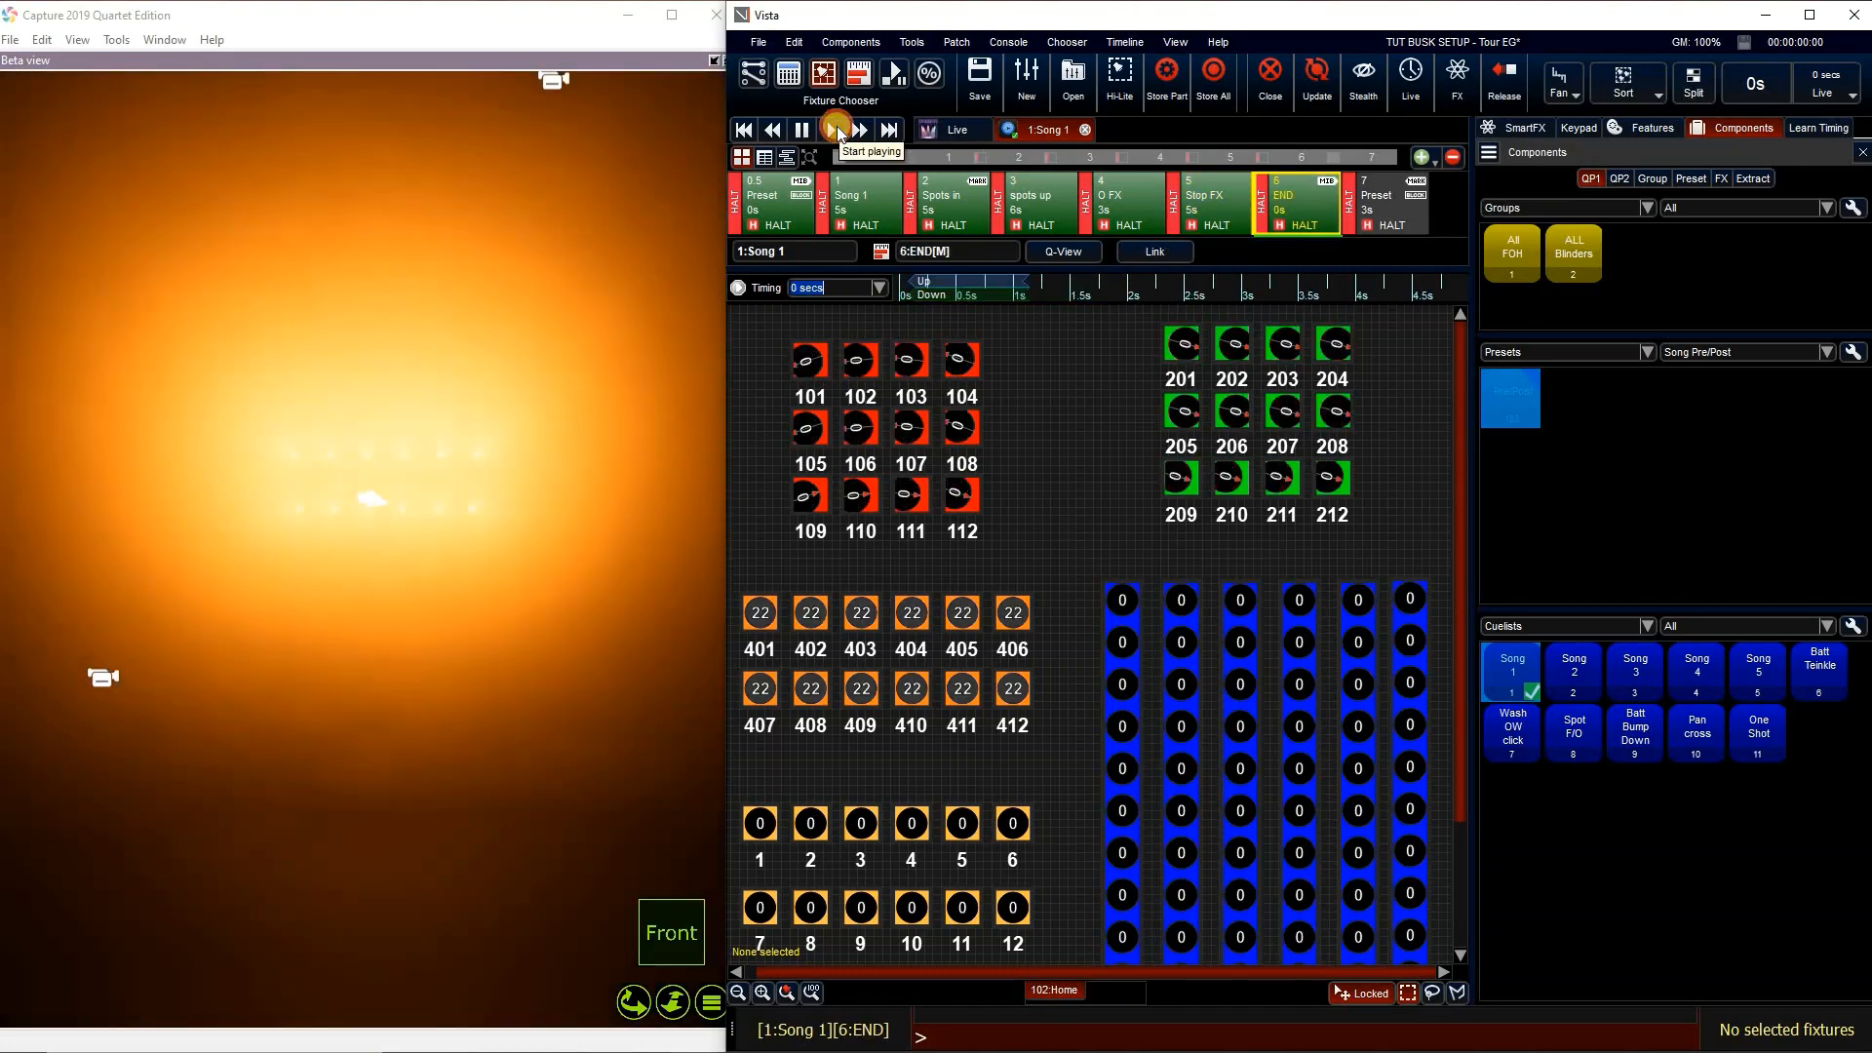
{"action": "left_click", "coordinate": [836, 126]}
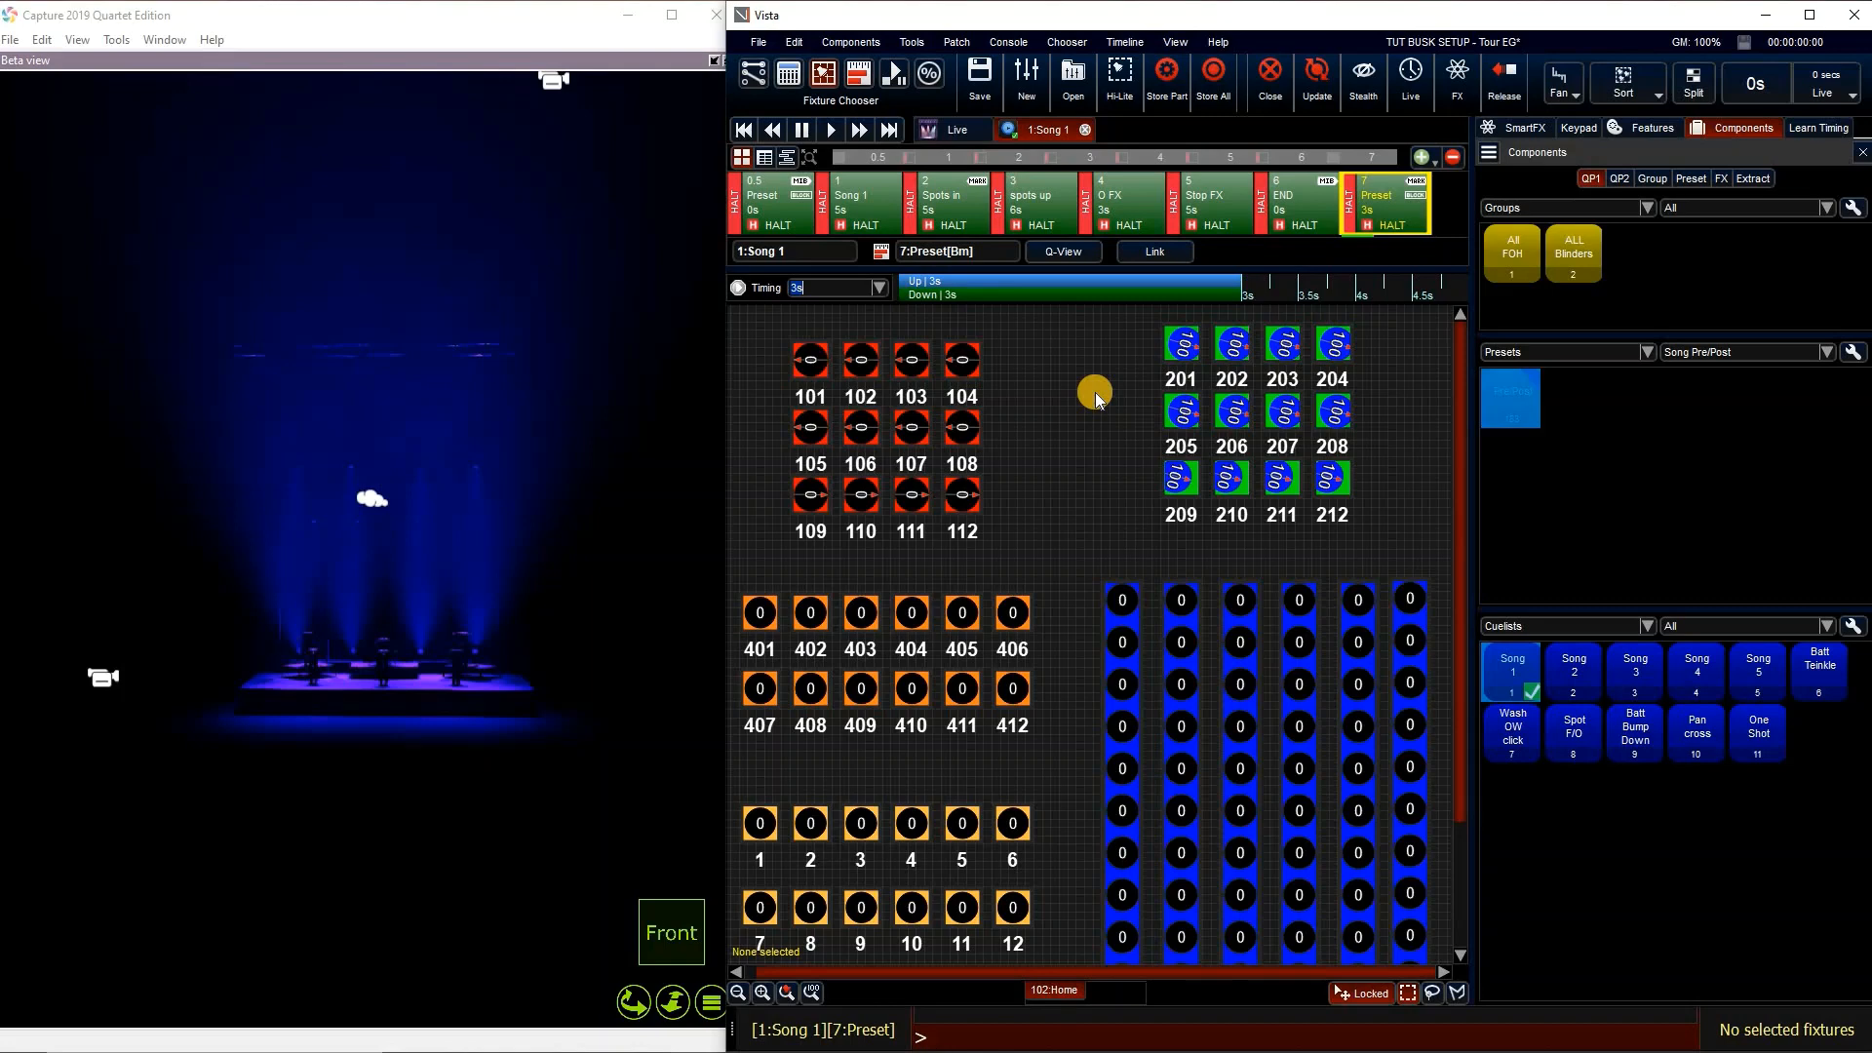
{"action": "key", "text": "ctrl+b"}
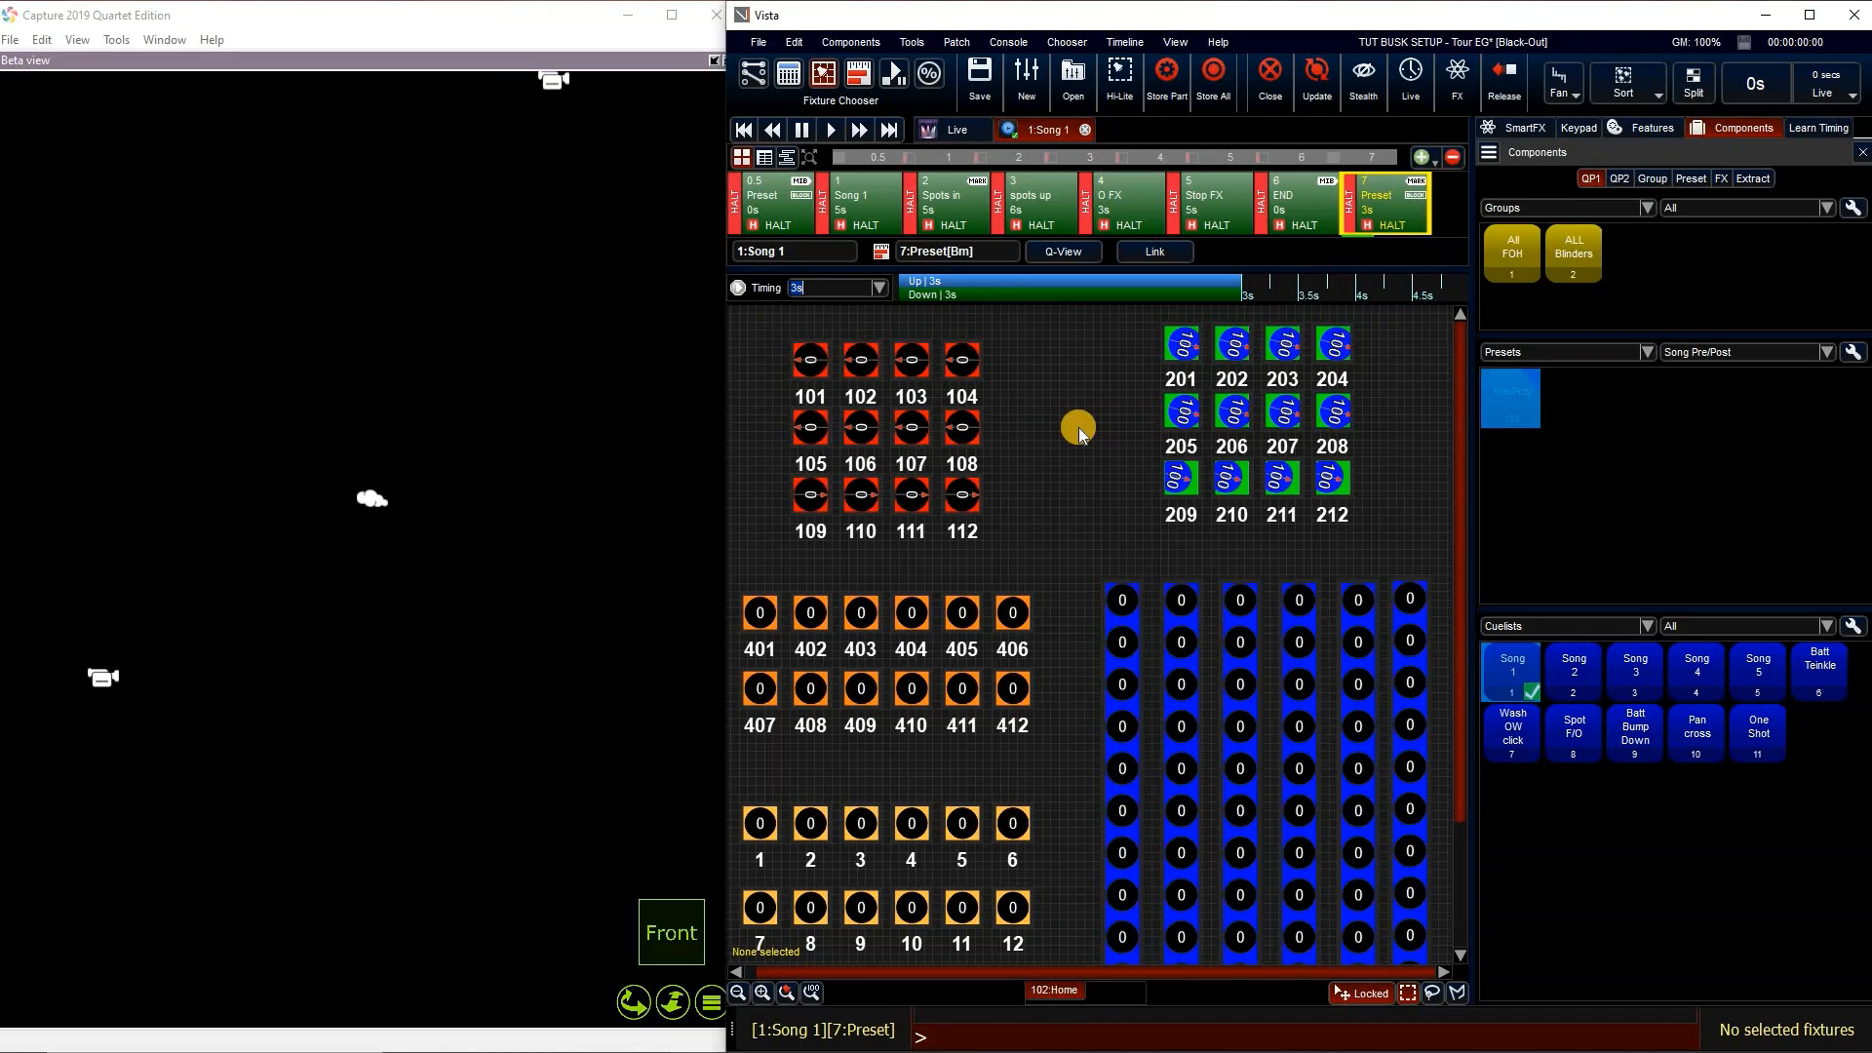
{"action": "key", "text": "ctrl+b"}
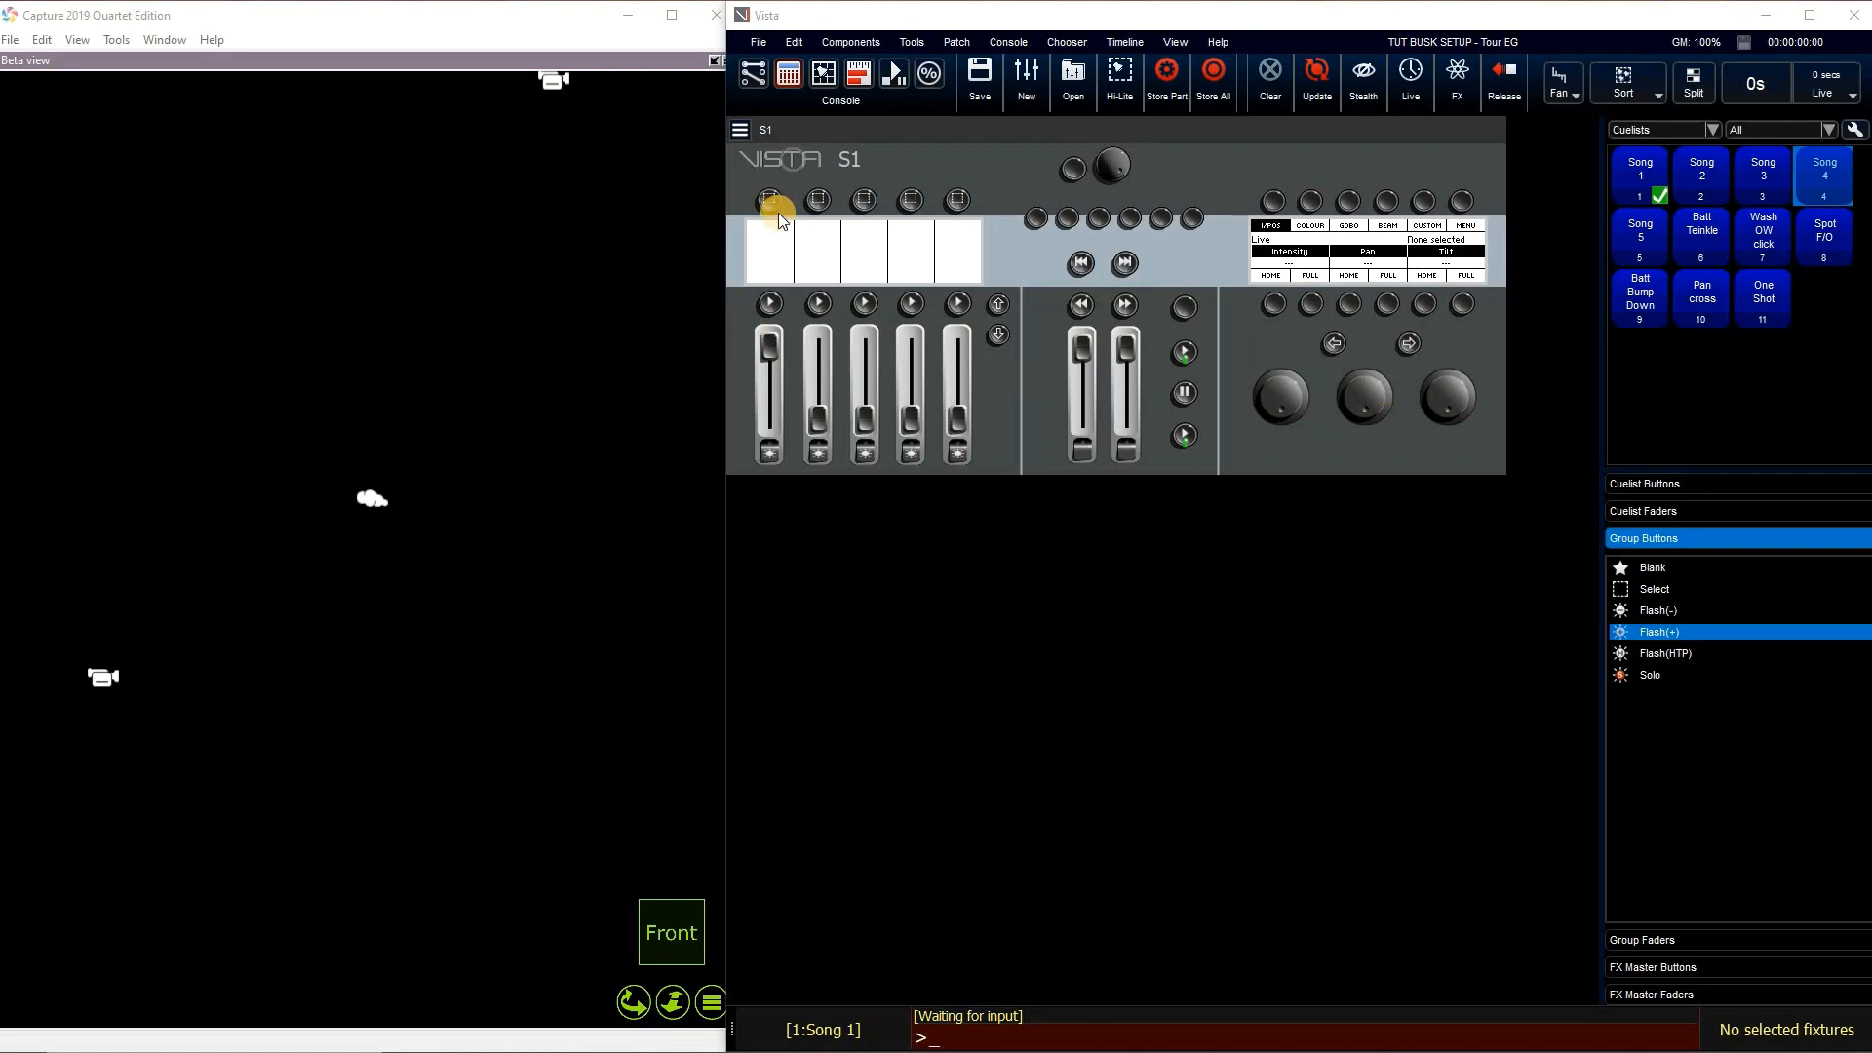
Split the second to fifth playbacks of the S1 console into separate segments for their buttons and faders
{"action": "left_click", "coordinate": [769, 454]}
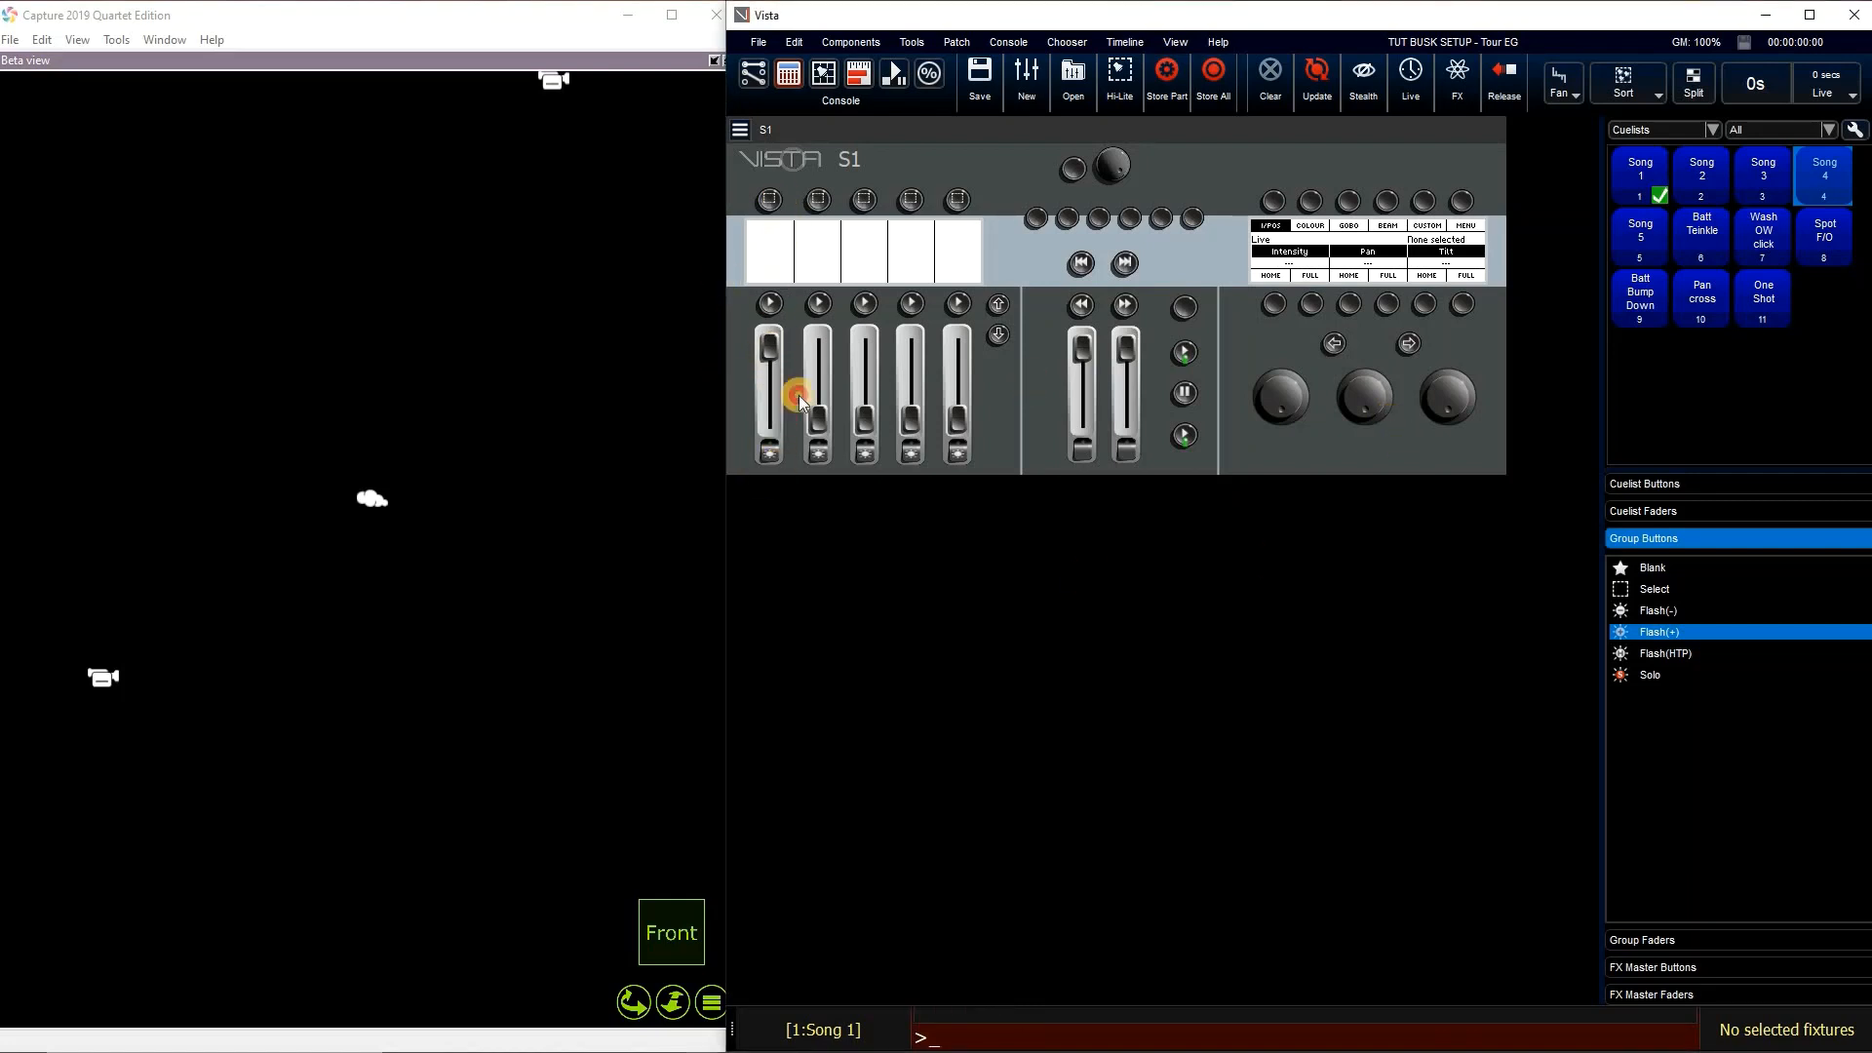
{"action": "left_click_drag", "start_coordinate": [769, 343], "coordinate": [825, 361]}
{"action": "mouse_move", "coordinate": [883, 222]}
{"action": "left_mouse_down"}
{"action": "mouse_move", "coordinate": [870, 278]}
{"action": "mouse_move", "coordinate": [894, 301]}
{"action": "left_mouse_up"}
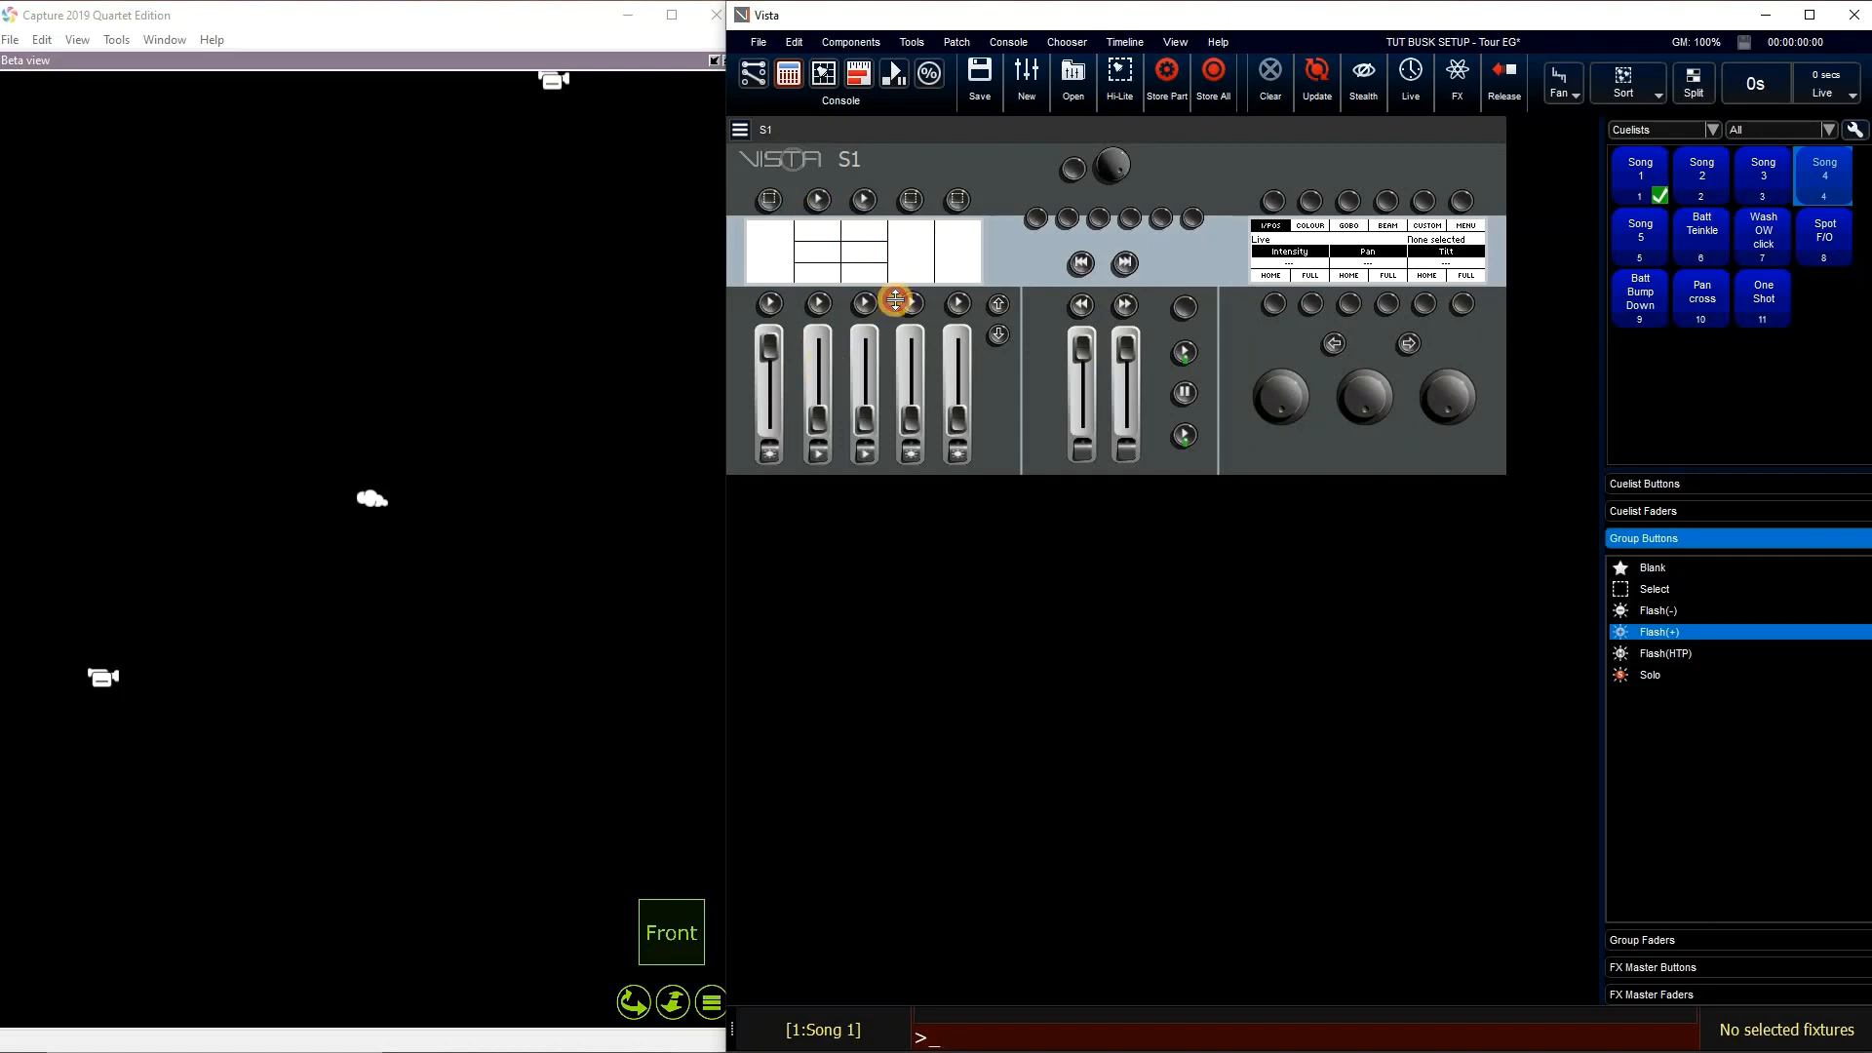
{"action": "left_click_drag", "start_coordinate": [957, 219], "coordinate": [935, 294]}
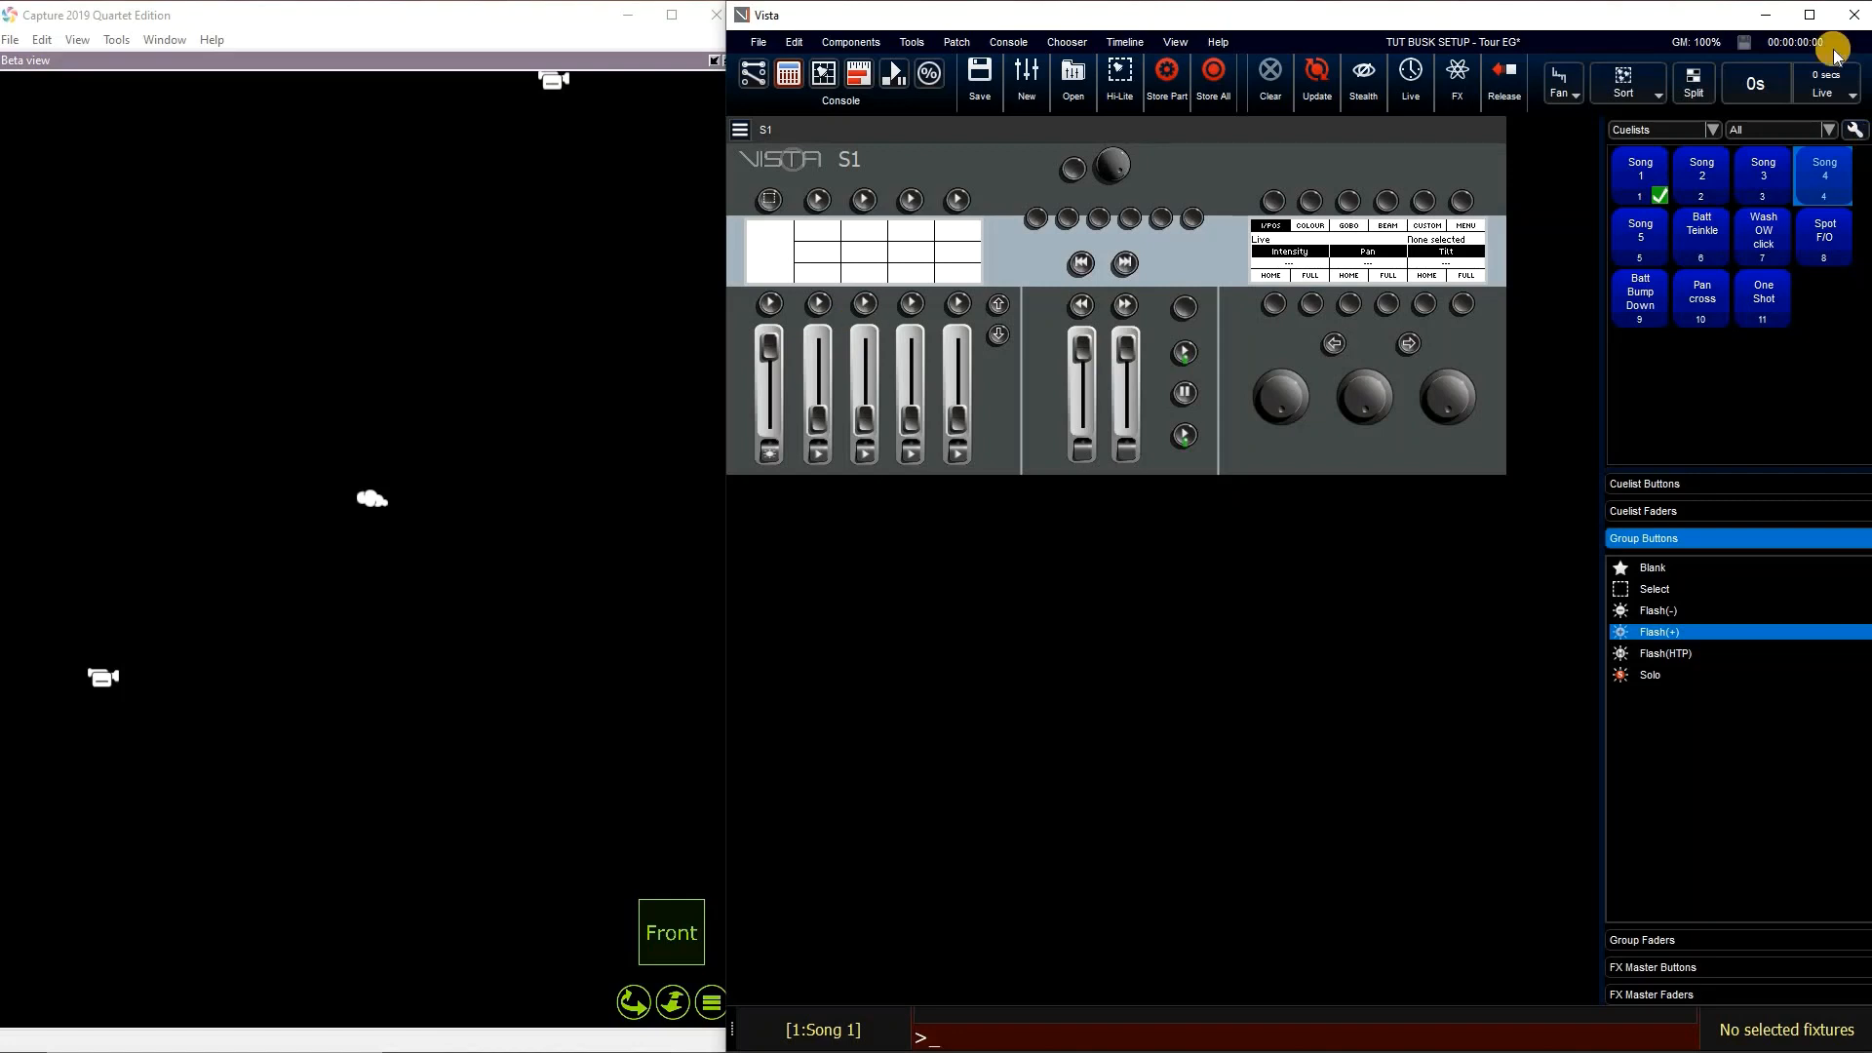
Assign the All FOH group to the second playback's fader on the S1 console and test its intensity
{"action": "left_click", "coordinate": [1692, 130]}
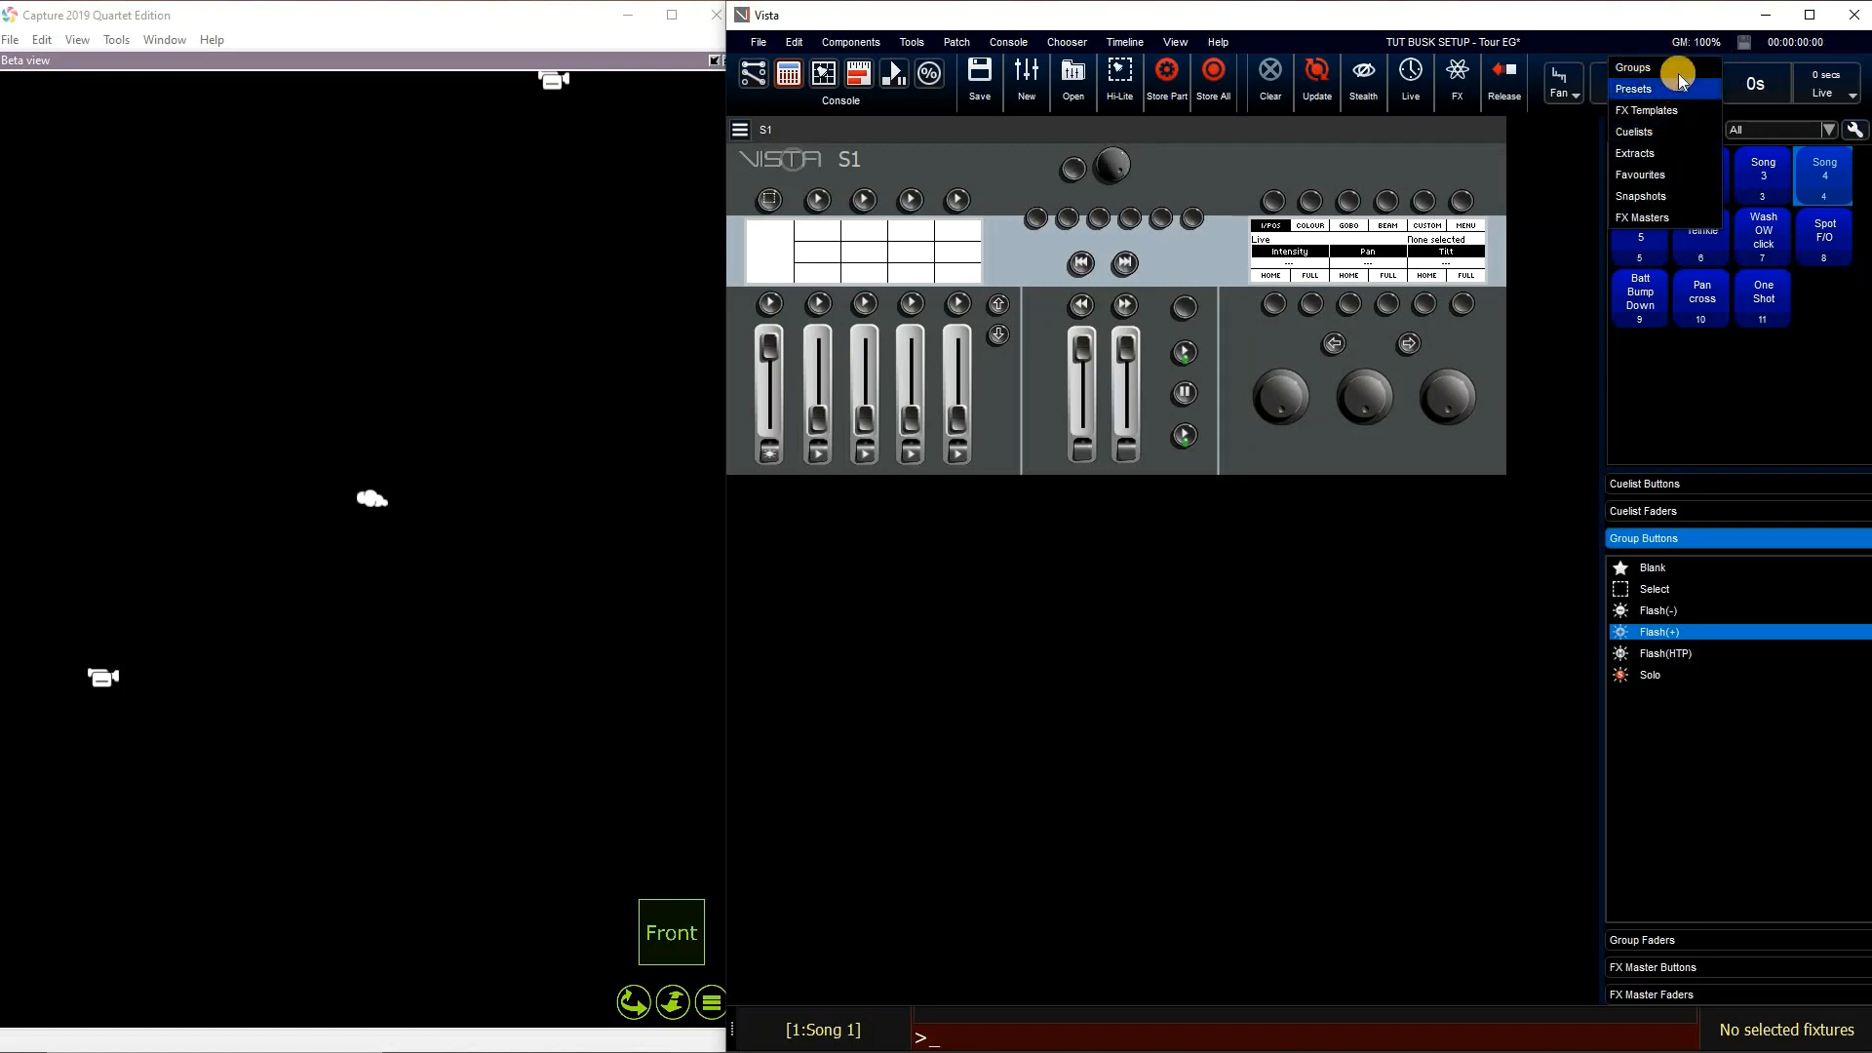
{"action": "left_click", "coordinate": [1665, 69]}
{"action": "left_click_drag", "start_coordinate": [753, 348], "coordinate": [799, 276]}
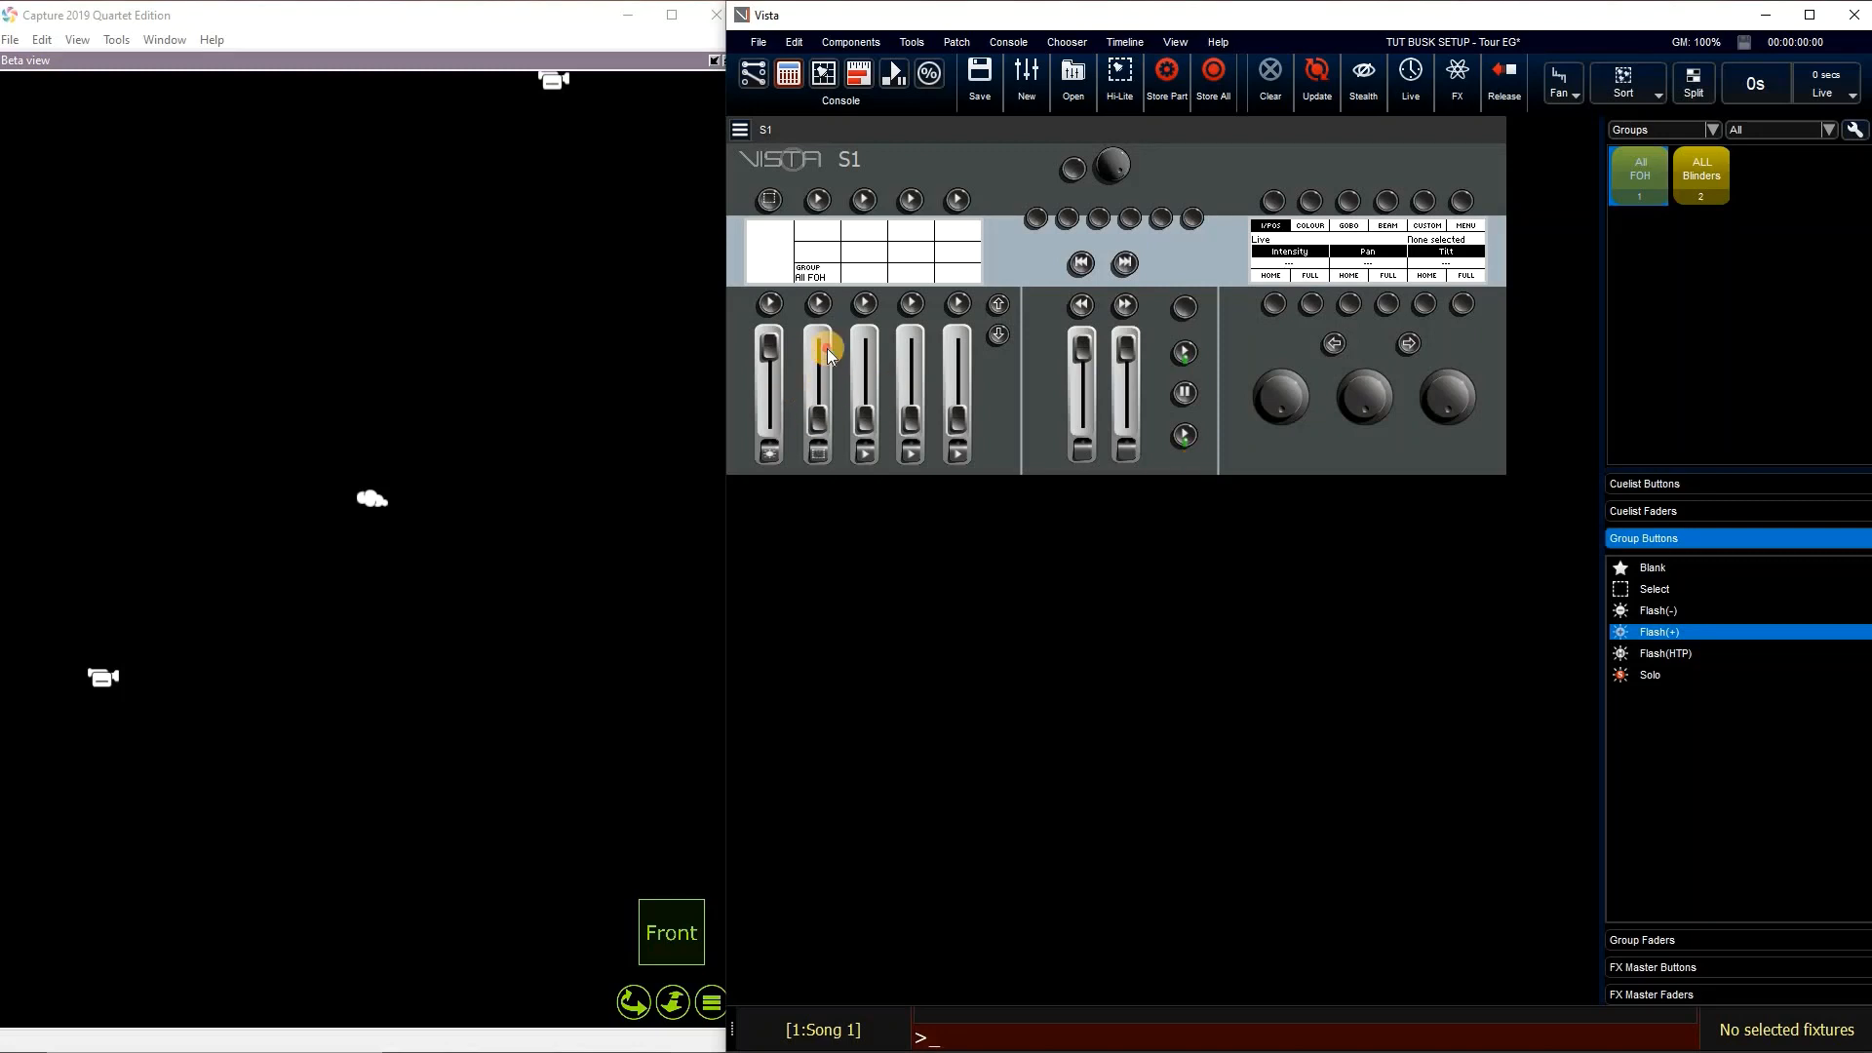
{"action": "left_click_drag", "start_coordinate": [827, 348], "coordinate": [820, 385]}
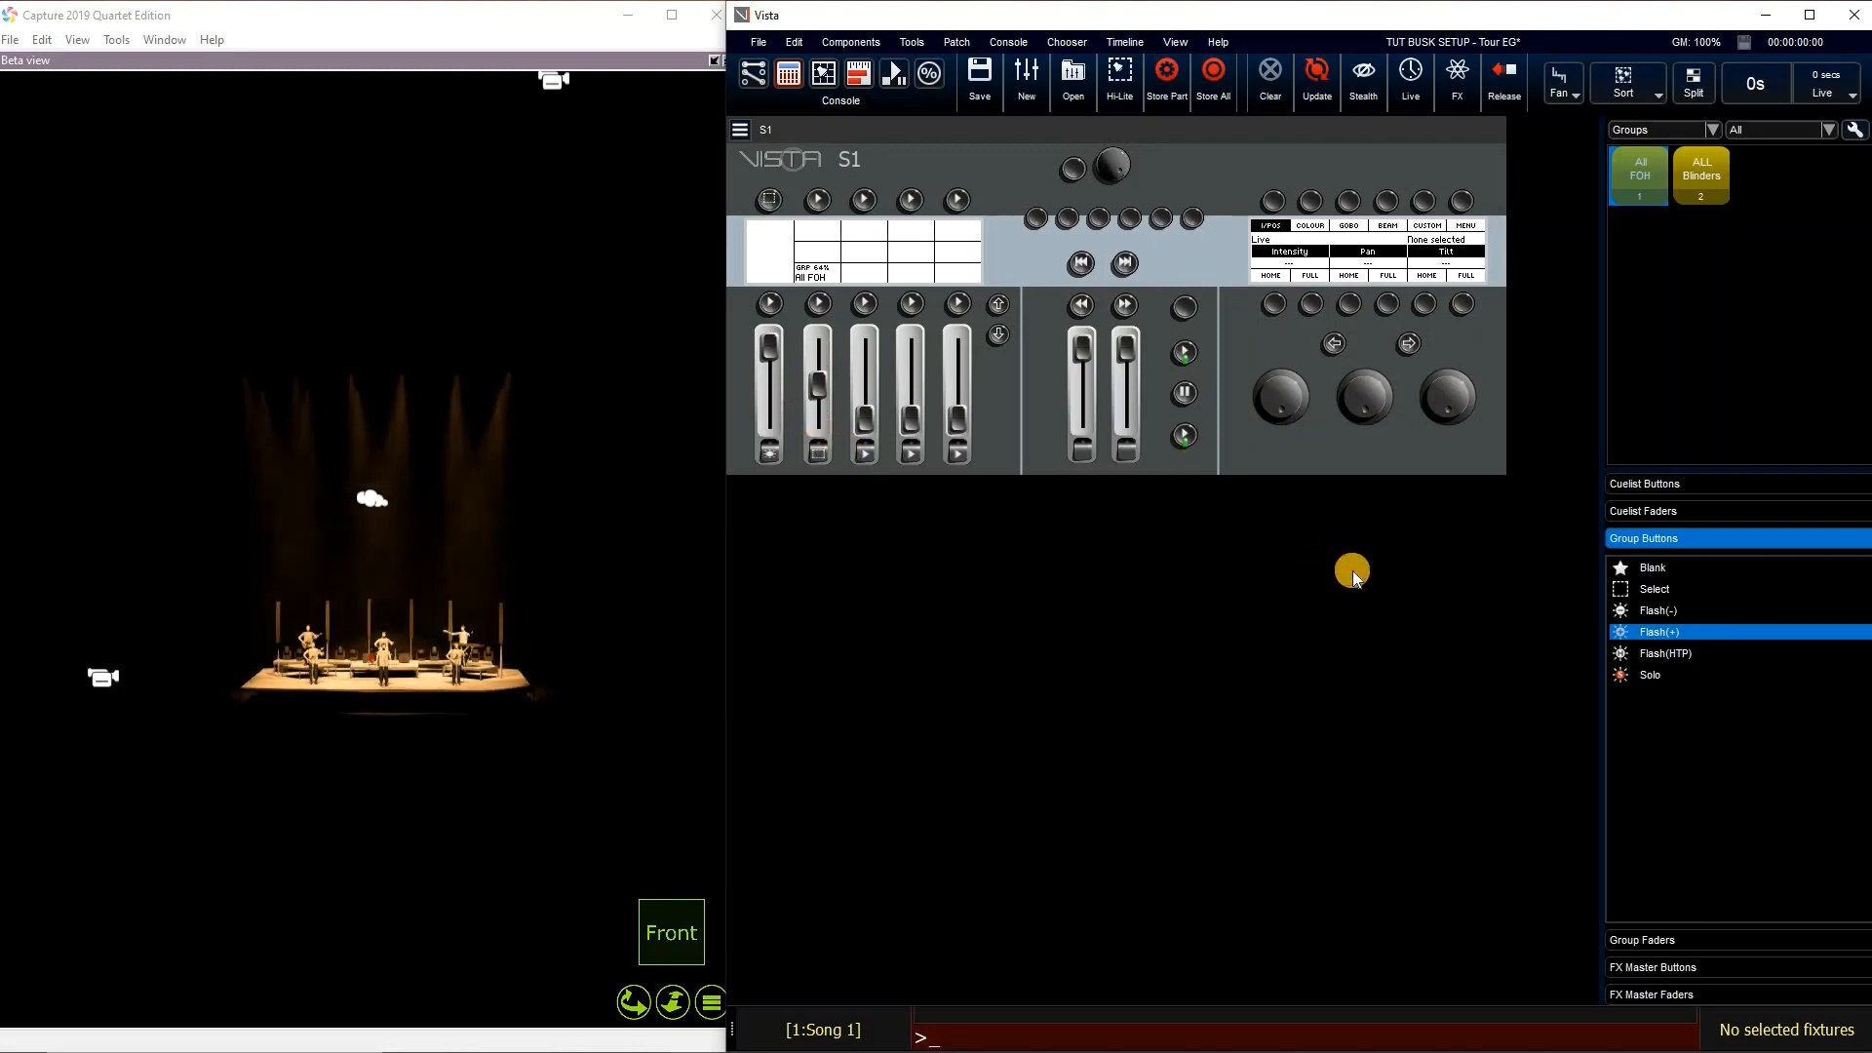
{"action": "left_click", "coordinate": [1667, 169]}
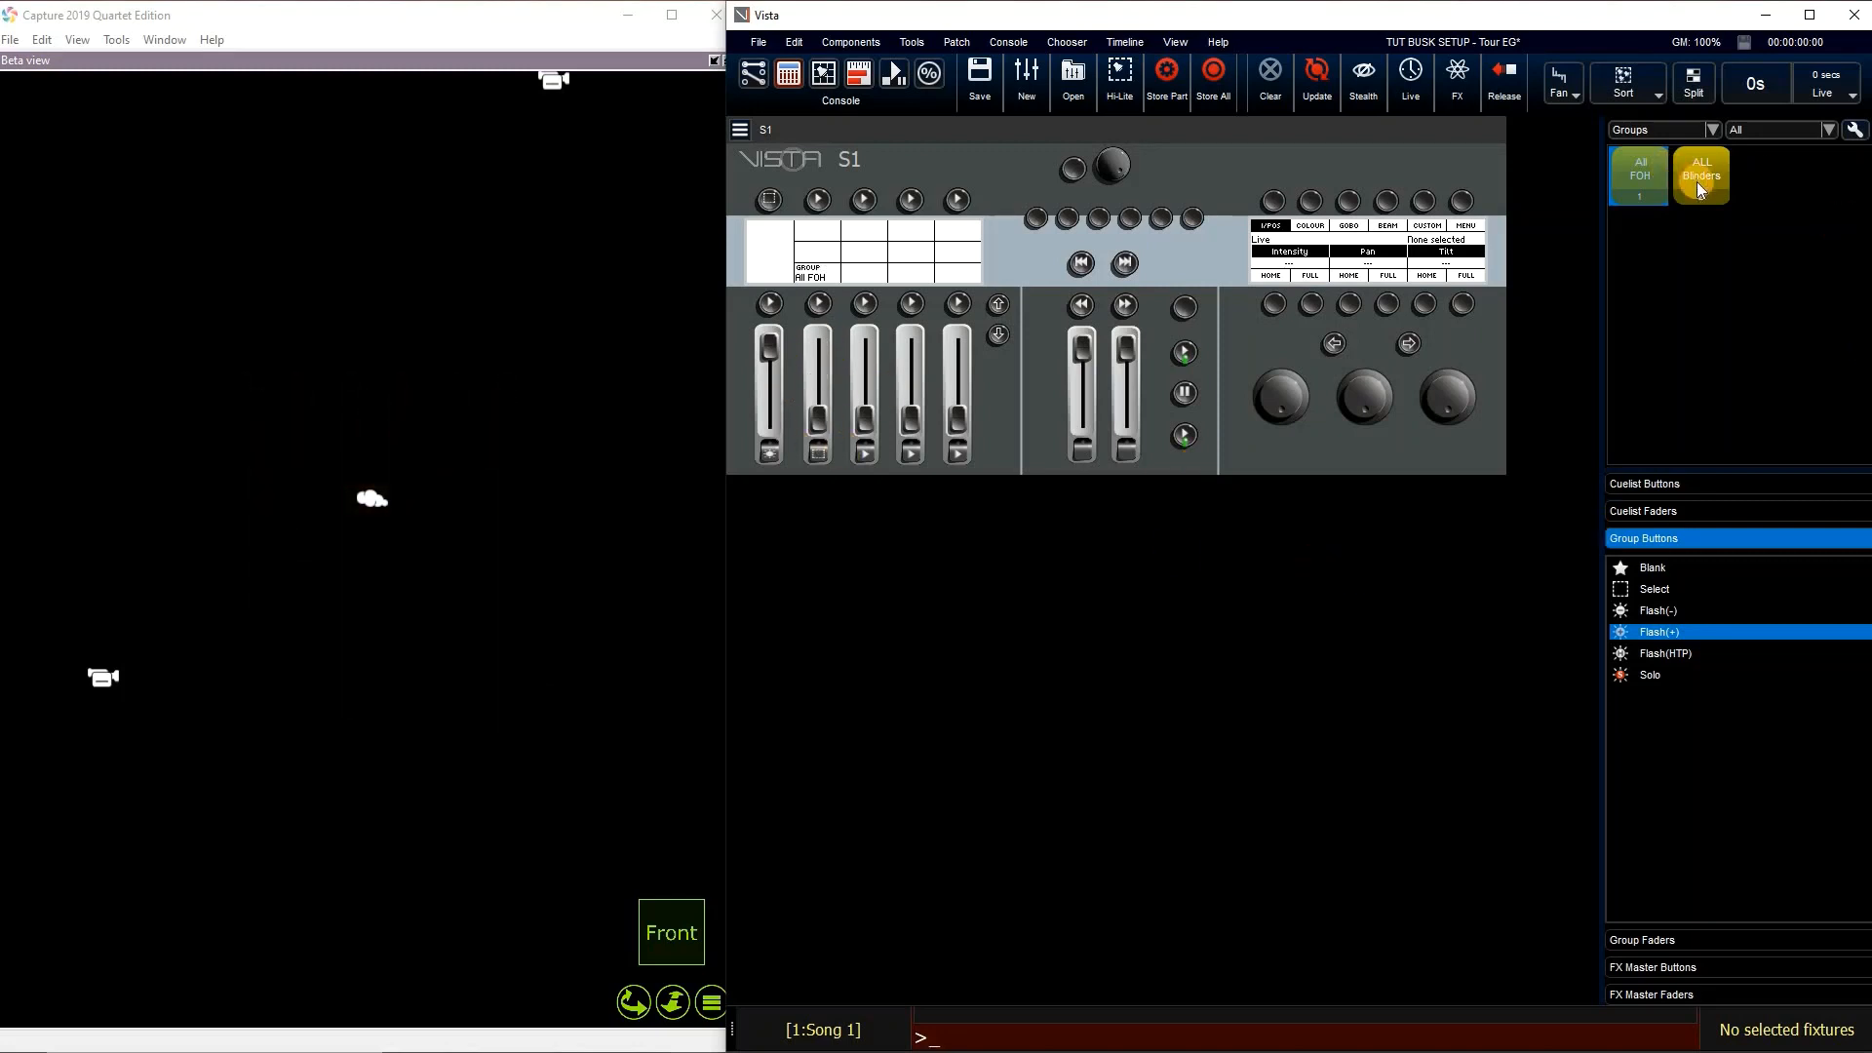
Assign the ALL Blinders group to the third playback's fader and open the choice of component types
{"action": "left_click_drag", "start_coordinate": [1697, 181], "coordinate": [858, 277]}
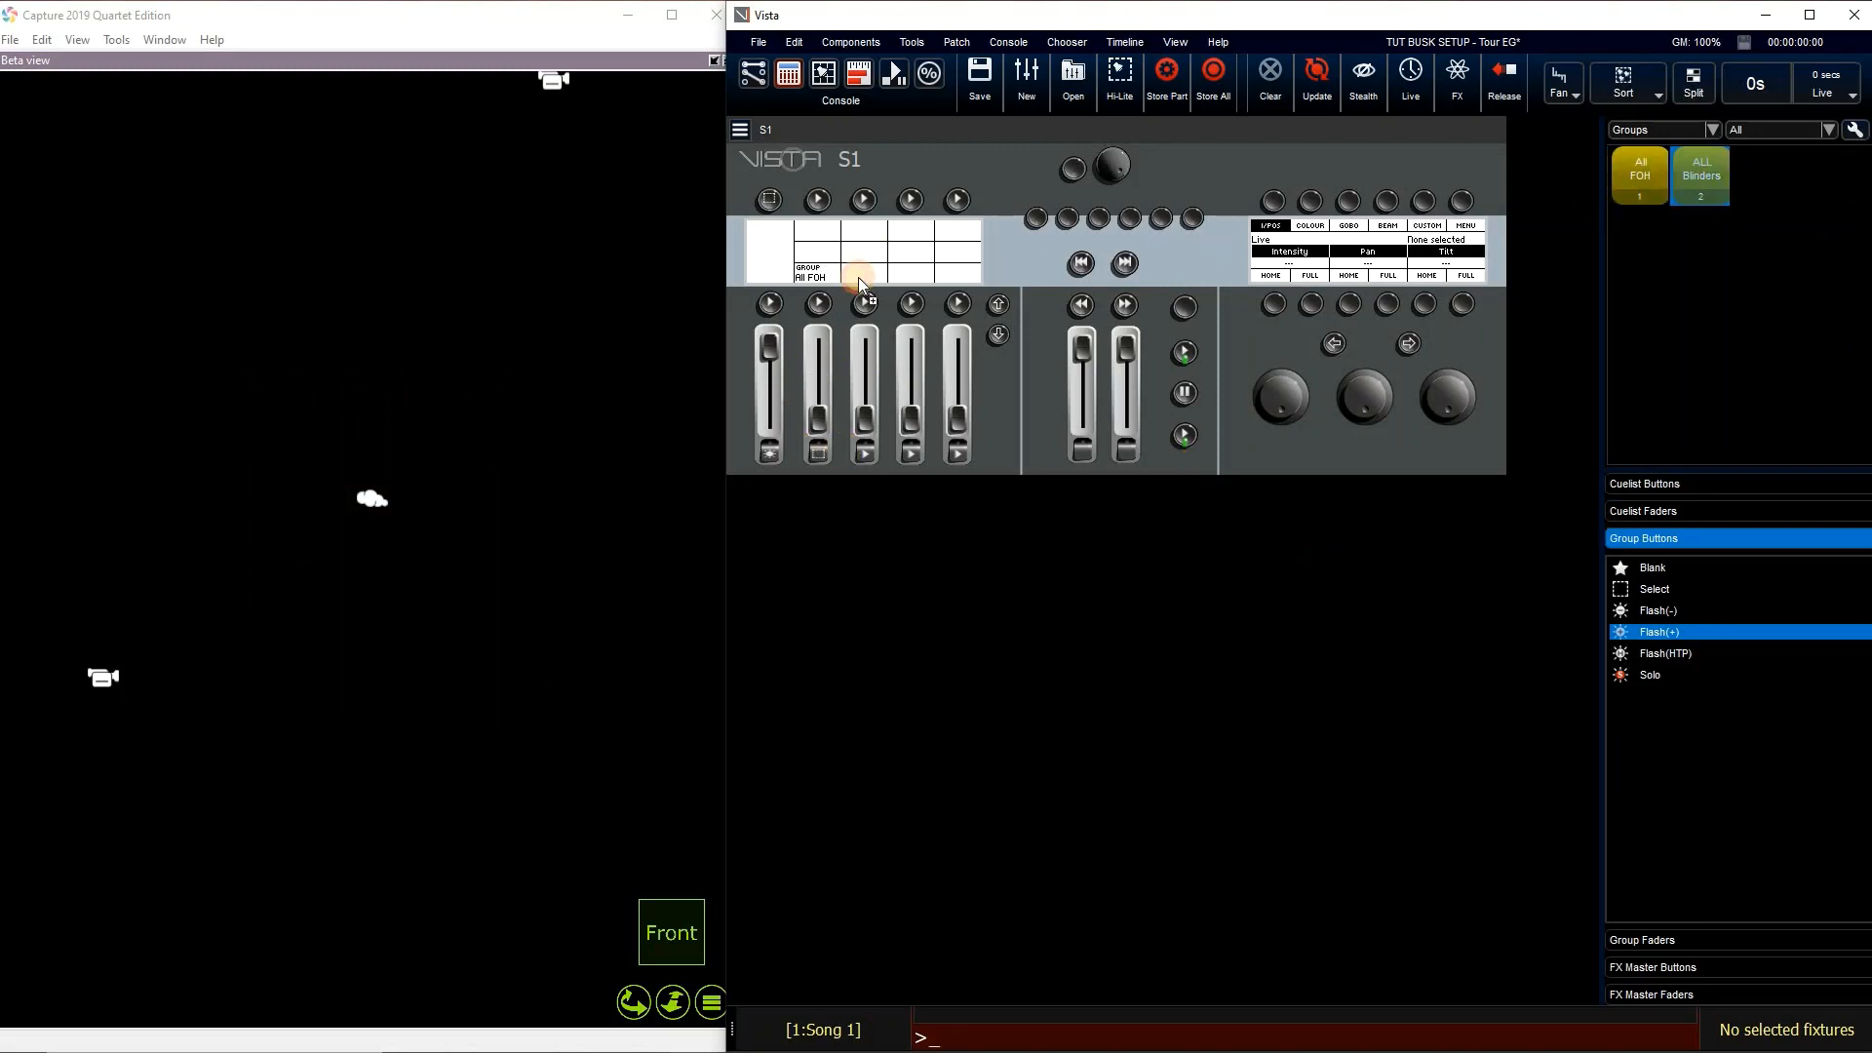
{"action": "mouse_move", "coordinate": [873, 437]}
{"action": "left_mouse_down"}
{"action": "mouse_move", "coordinate": [869, 412]}
{"action": "mouse_move", "coordinate": [879, 429]}
{"action": "left_mouse_up"}
{"action": "left_click", "coordinate": [1688, 127]}
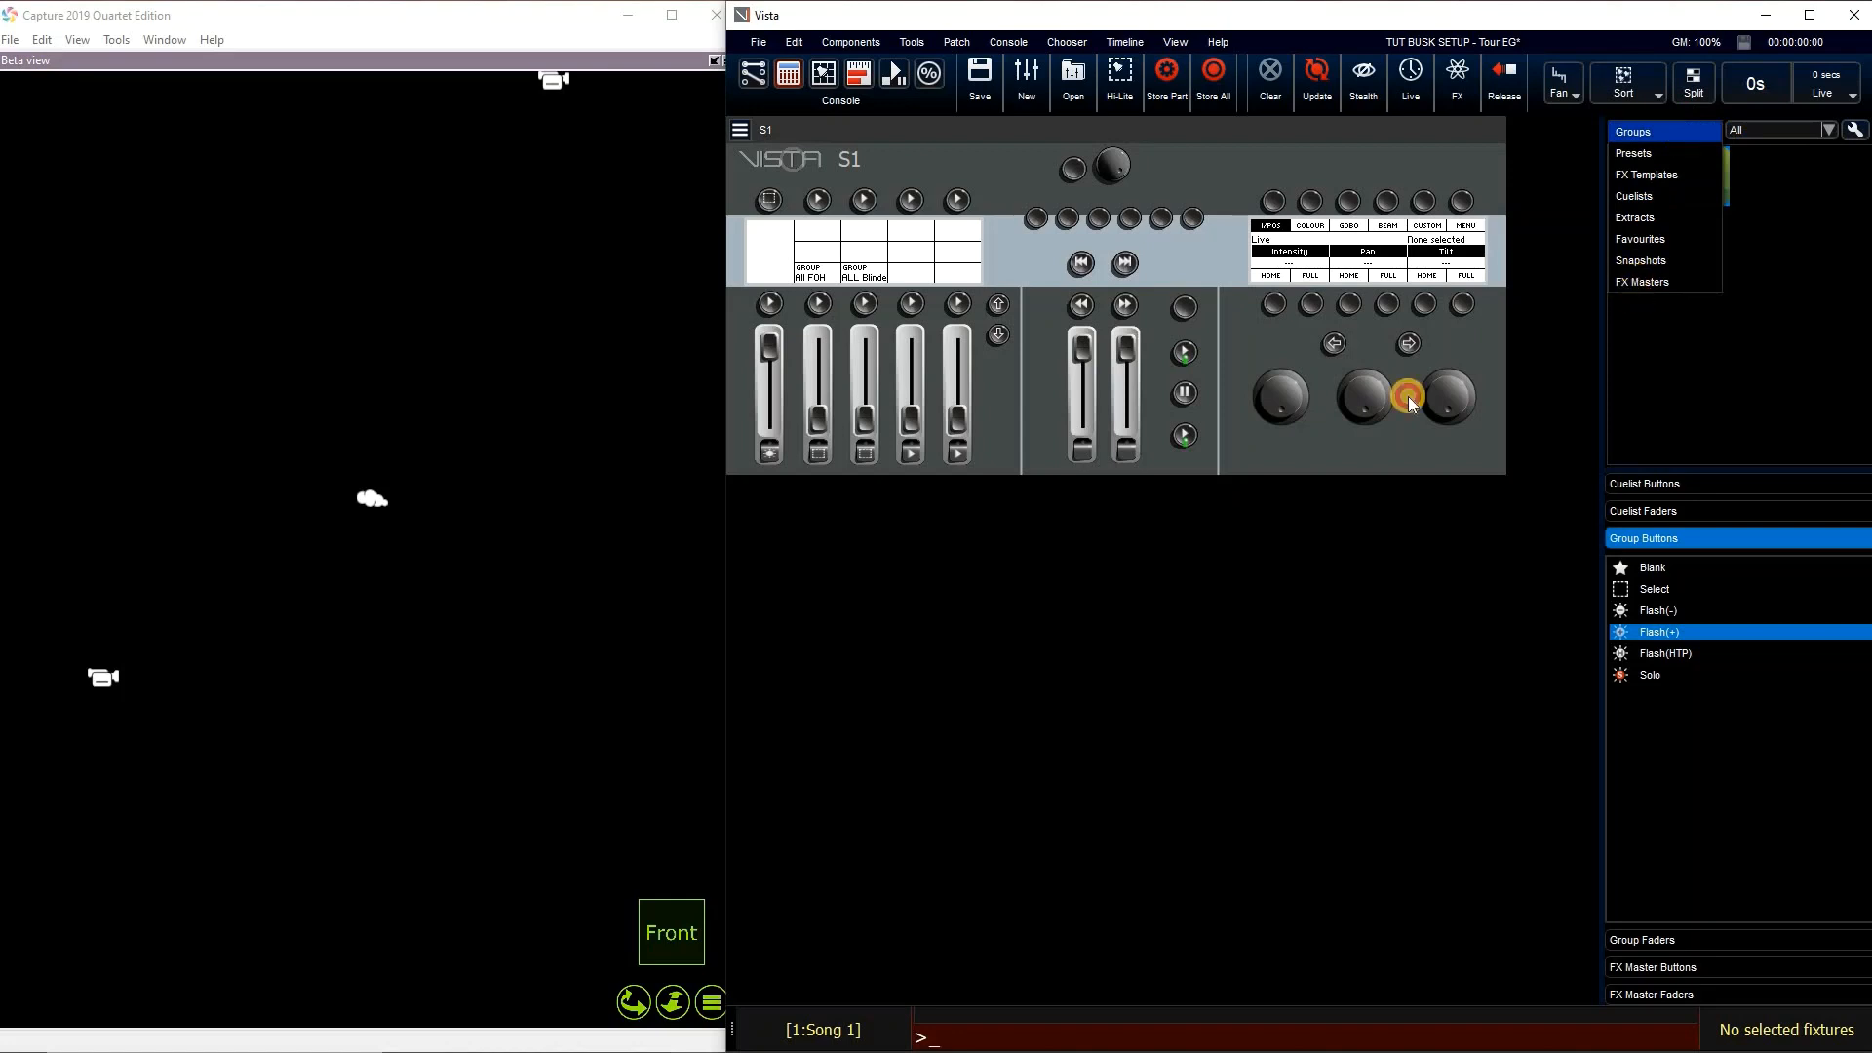
Assign the INT MASTER to the fifth playback's fader and the POSS MASTER to the fourth playback's fader
{"action": "left_click", "coordinate": [1652, 280]}
{"action": "left_click_drag", "start_coordinate": [1644, 238], "coordinate": [951, 281]}
{"action": "left_click_drag", "start_coordinate": [1706, 244], "coordinate": [917, 277]}
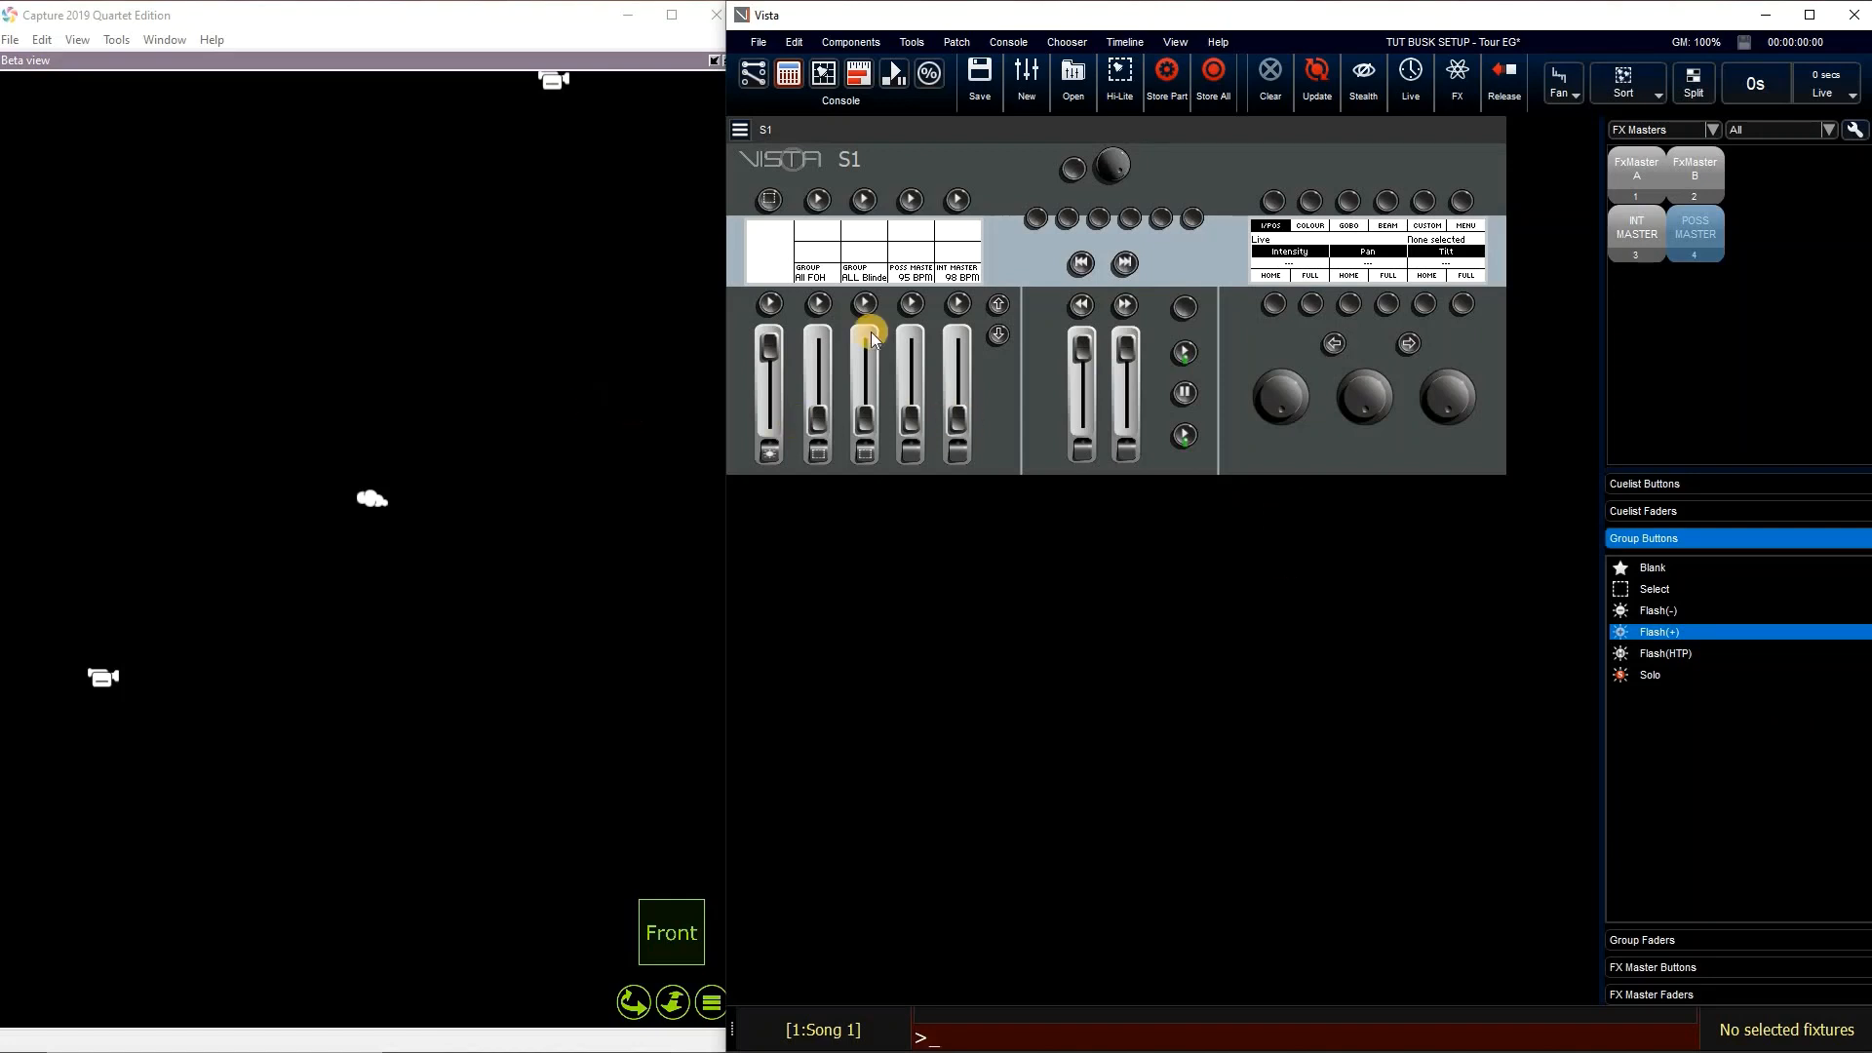
Copy the first playback page and paste it onto pages 2 to 5 of the S1 console
{"action": "right_click", "coordinate": [871, 261]}
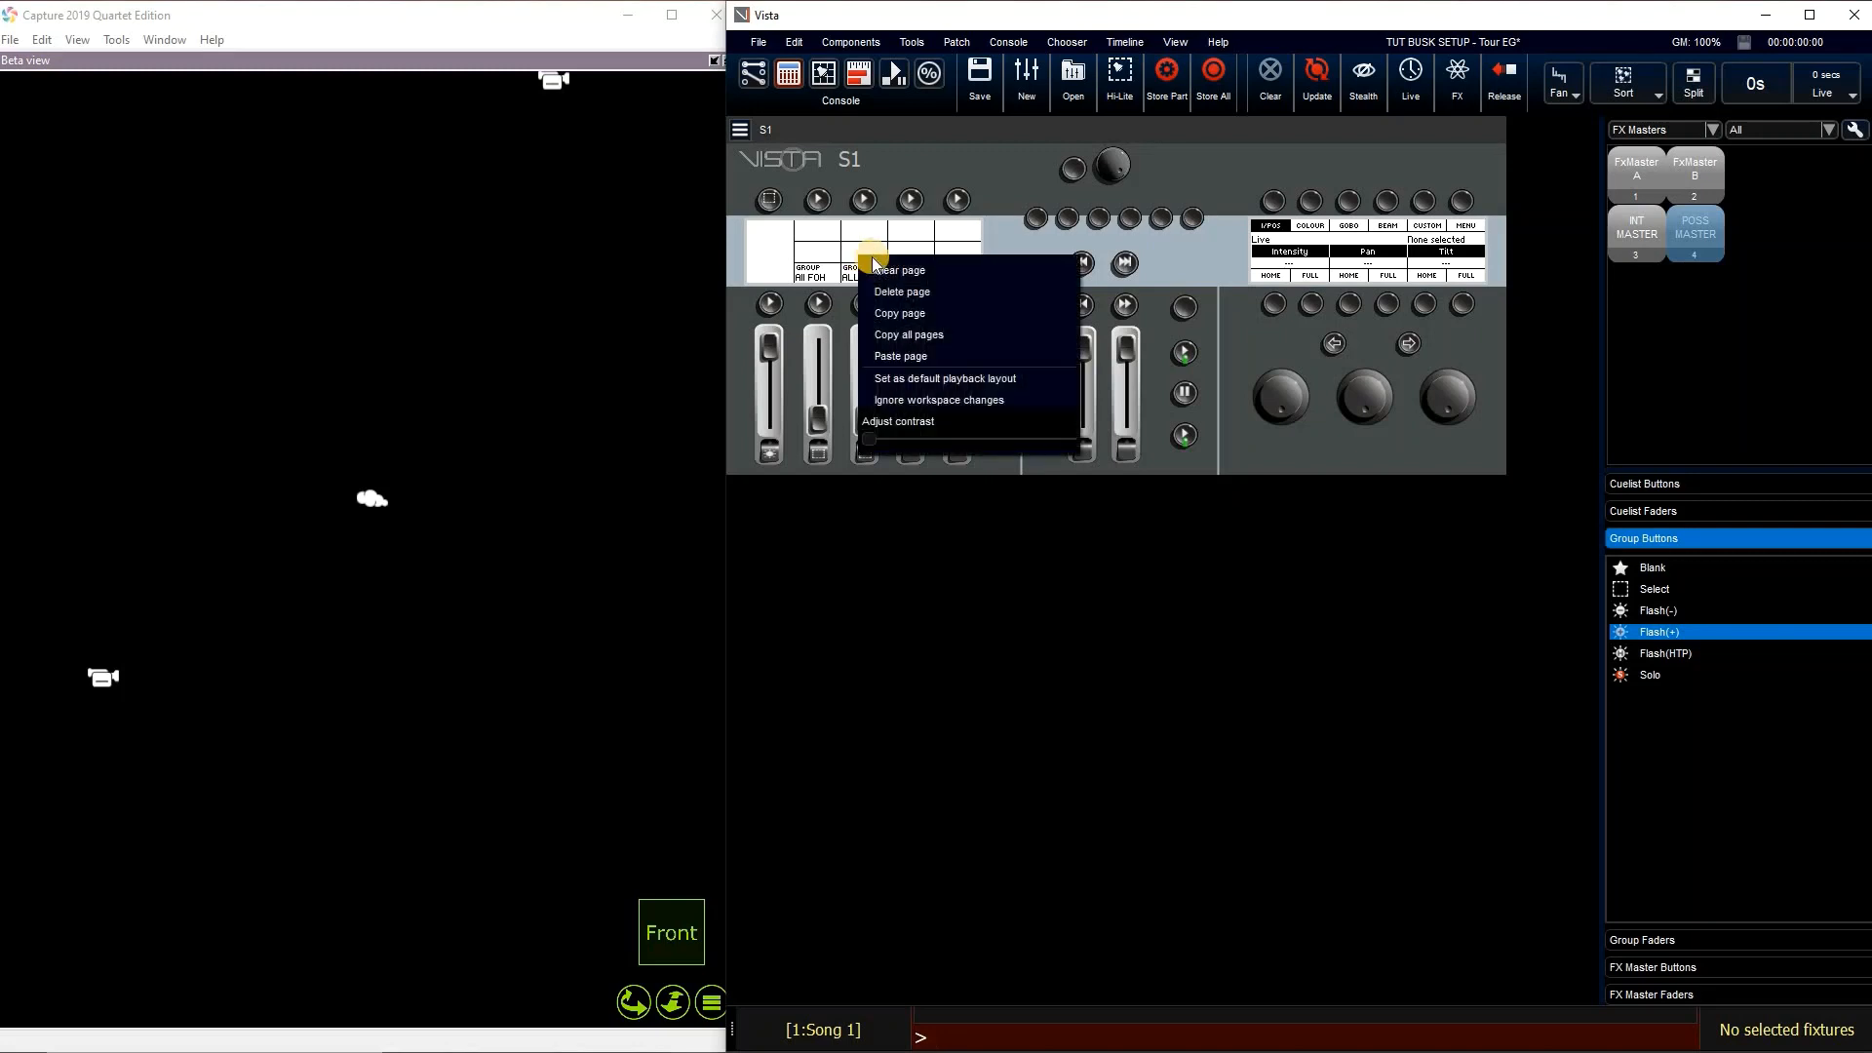
{"action": "left_click", "coordinate": [953, 315]}
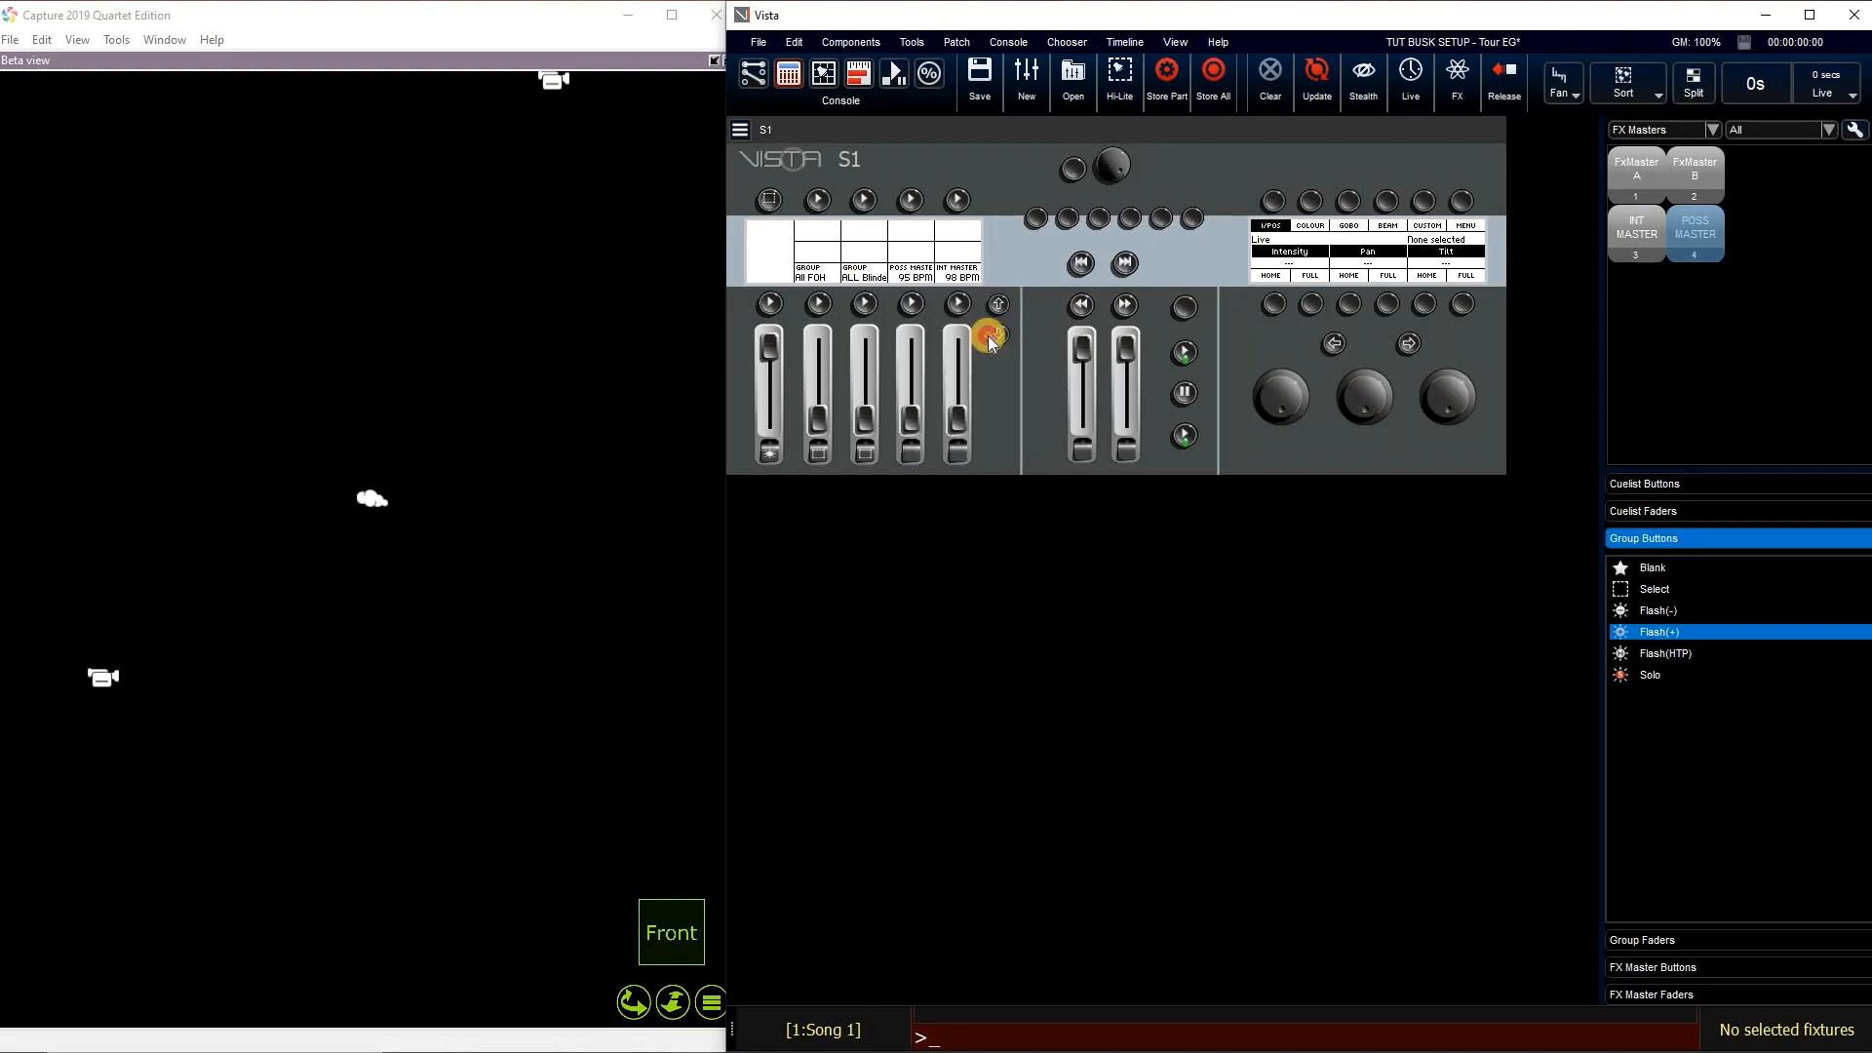
{"action": "right_click", "coordinate": [981, 310]}
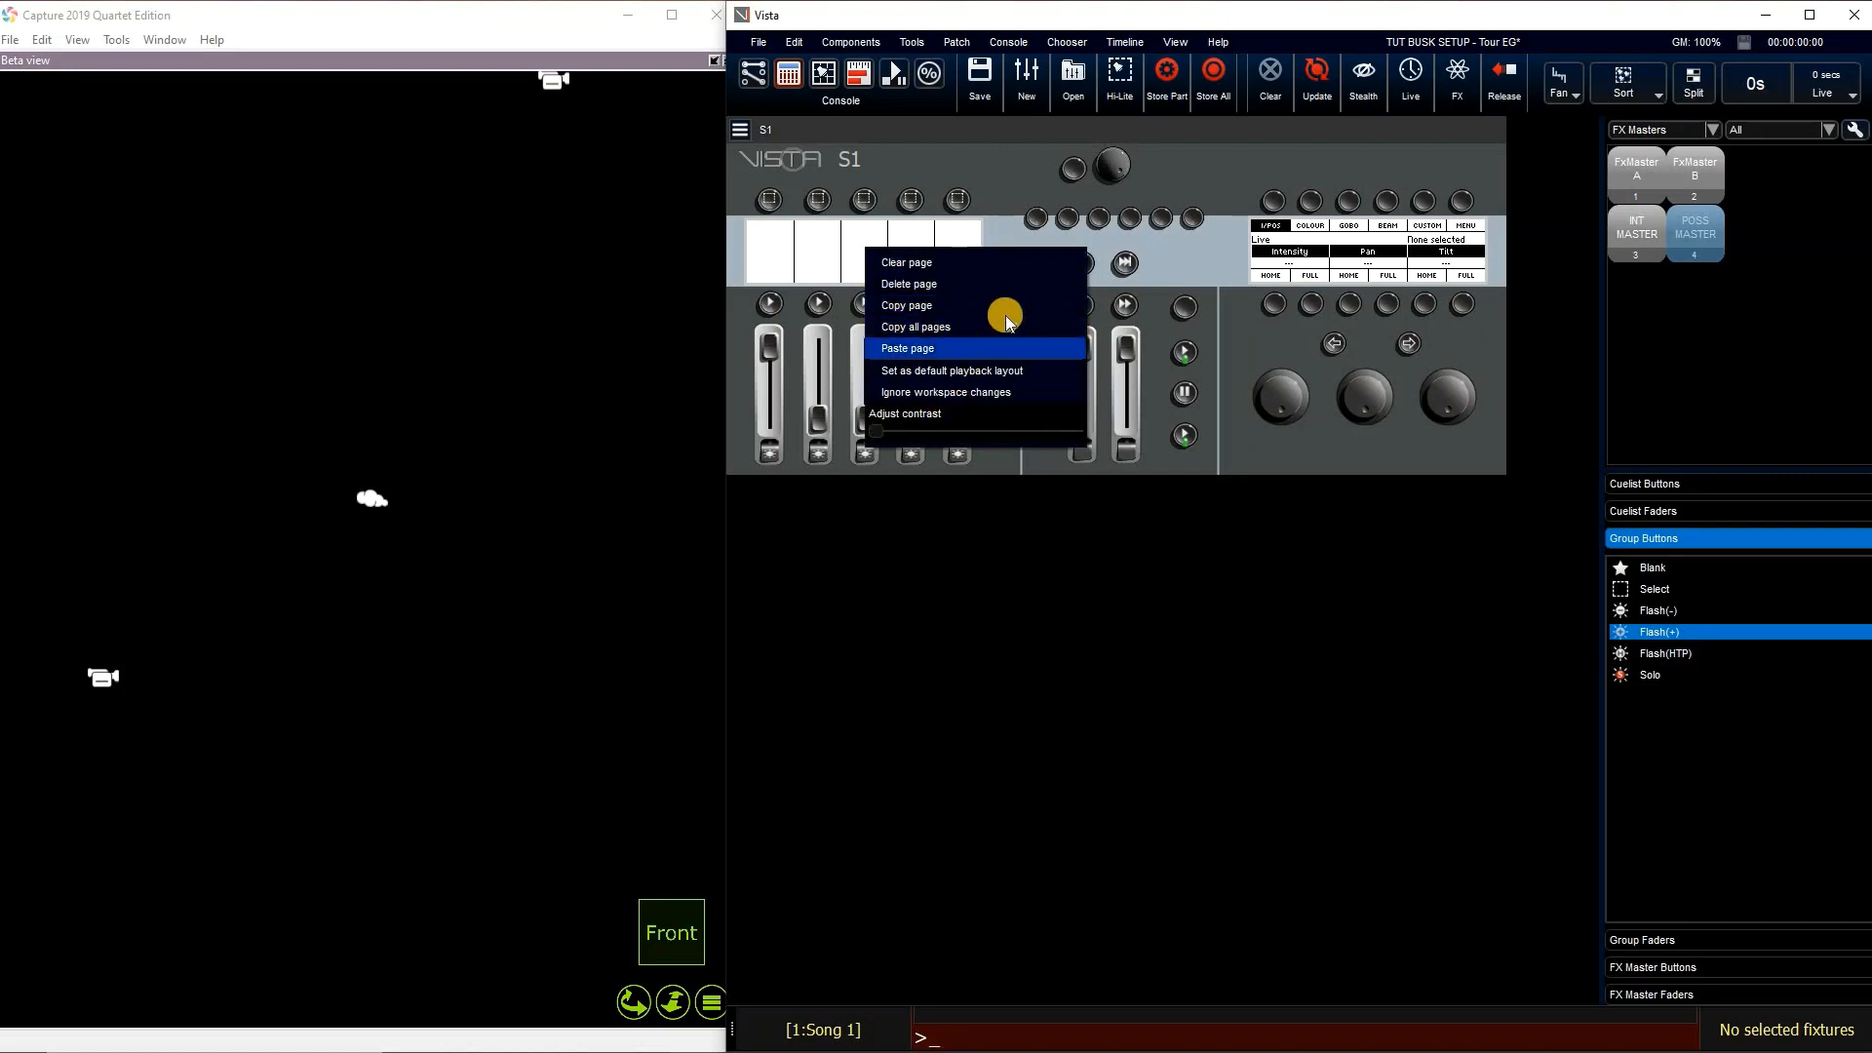
{"action": "left_click", "coordinate": [965, 348]}
{"action": "left_click", "coordinate": [998, 305]}
{"action": "right_click", "coordinate": [888, 260]}
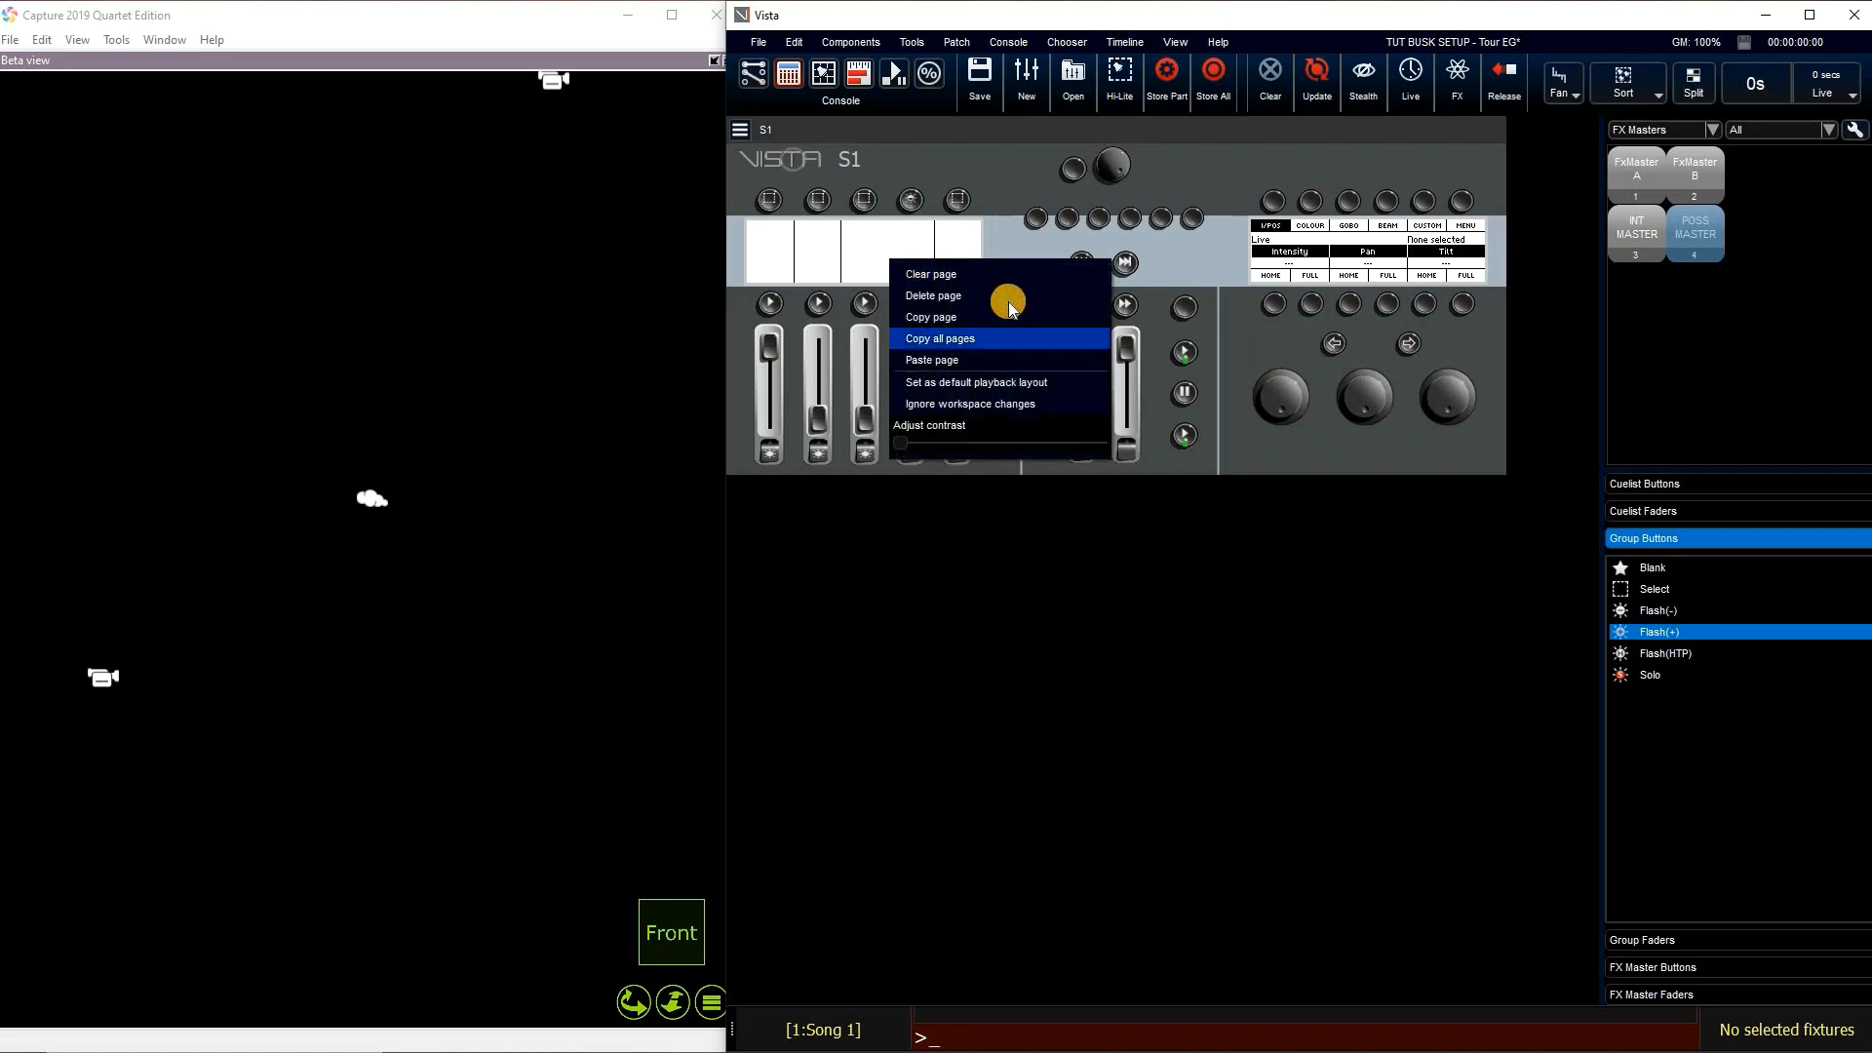
{"action": "left_click", "coordinate": [965, 341]}
{"action": "right_click", "coordinate": [852, 260]}
{"action": "left_click", "coordinate": [938, 353]}
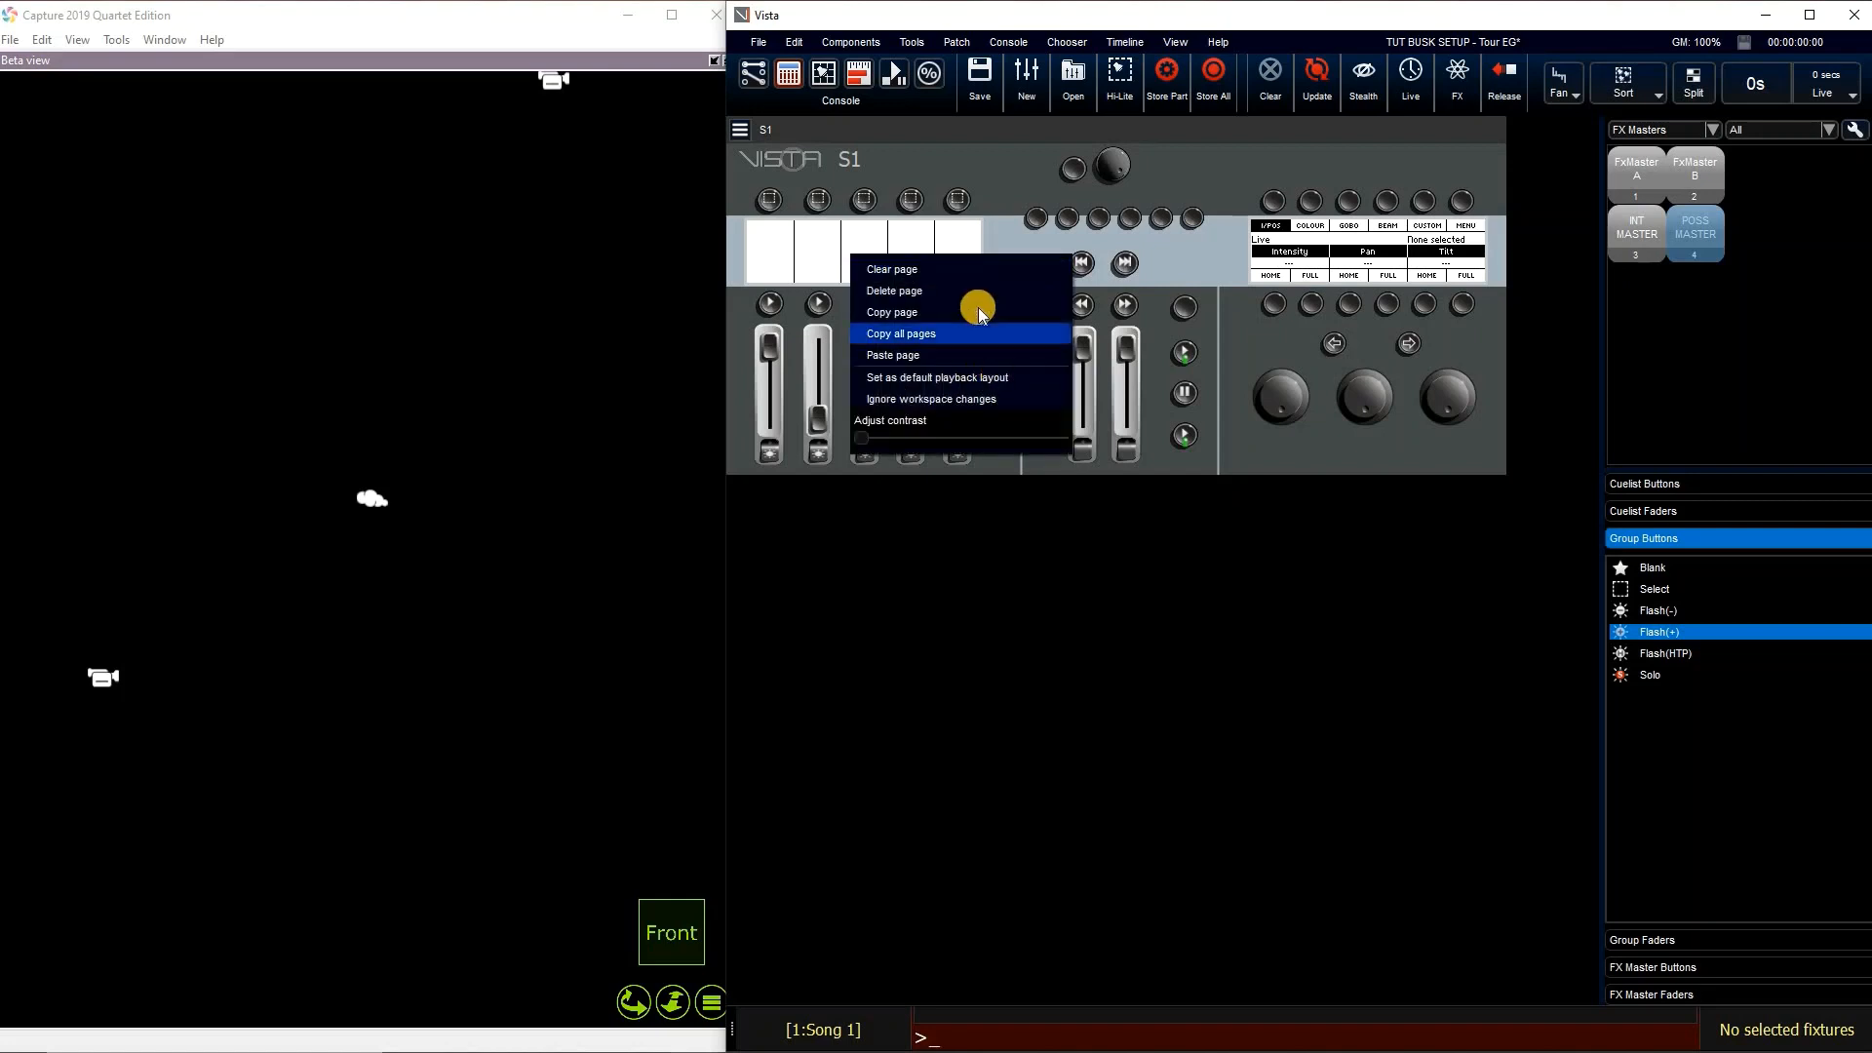
{"action": "left_click", "coordinate": [999, 303]}
{"action": "right_click", "coordinate": [884, 260]}
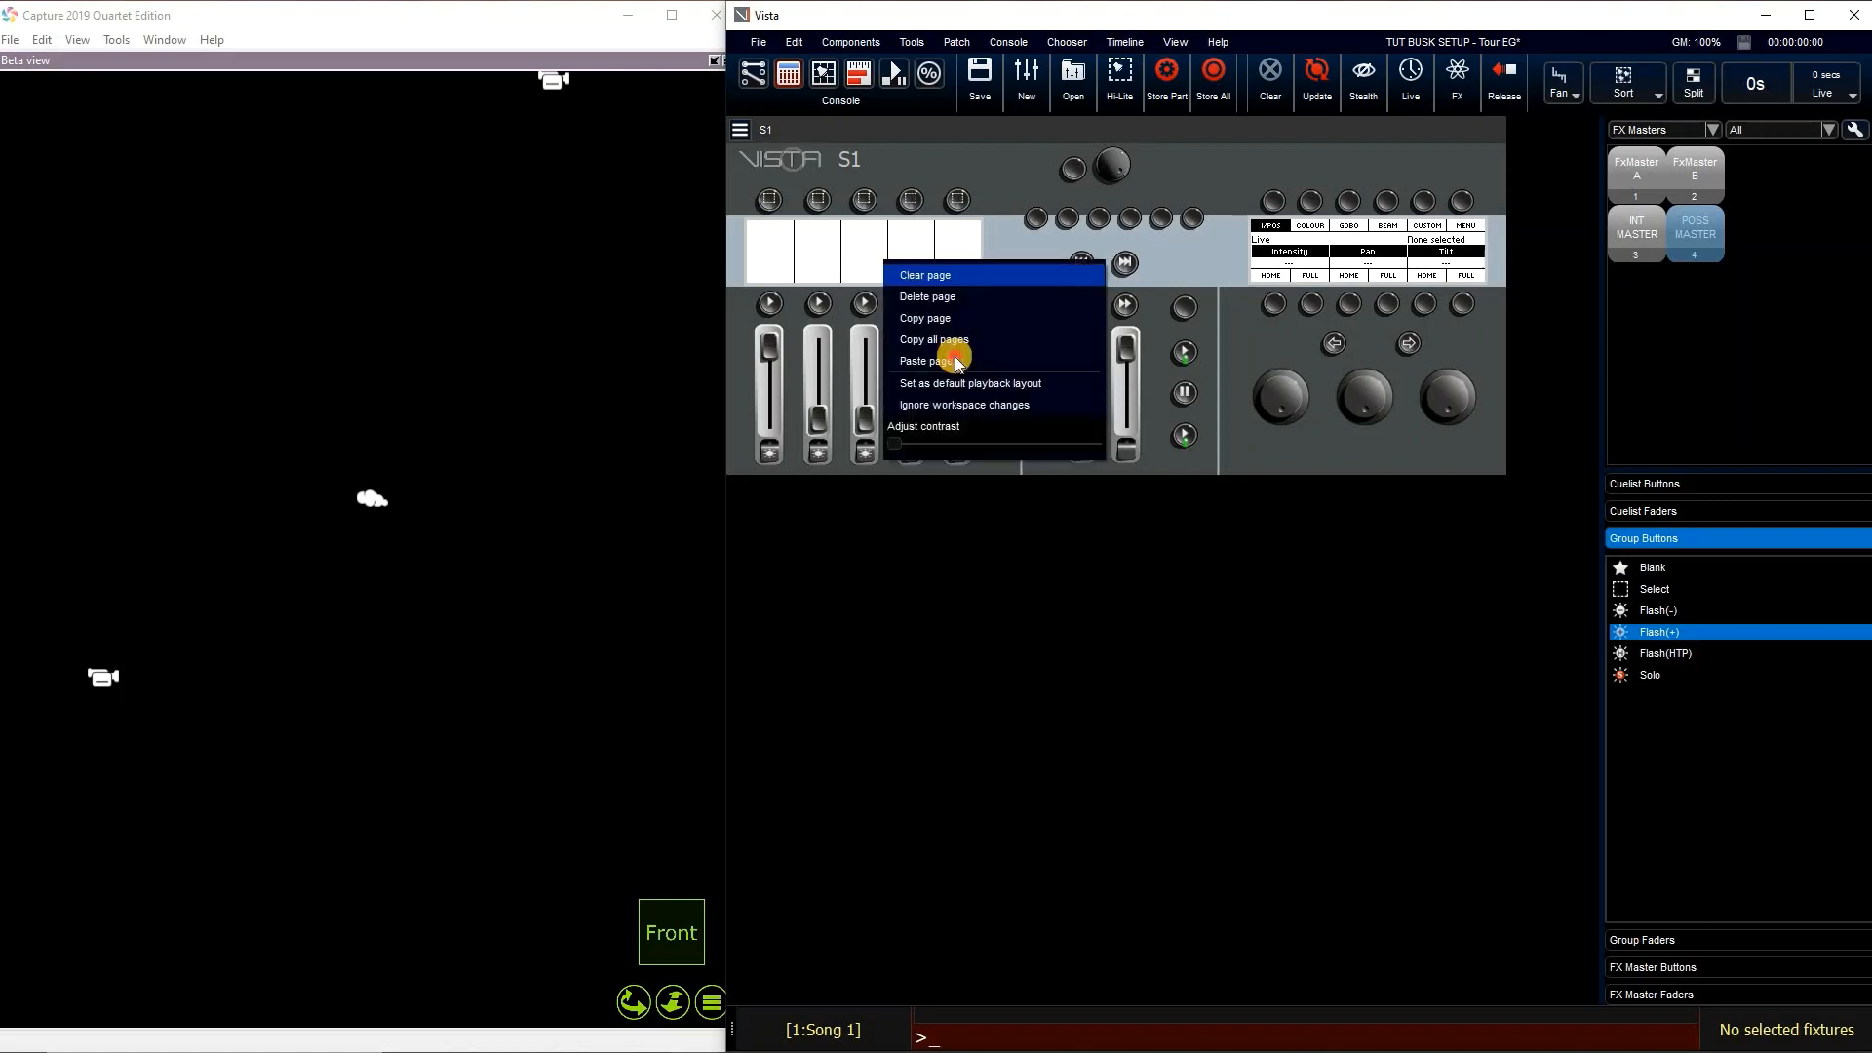
{"action": "left_click", "coordinate": [979, 363]}
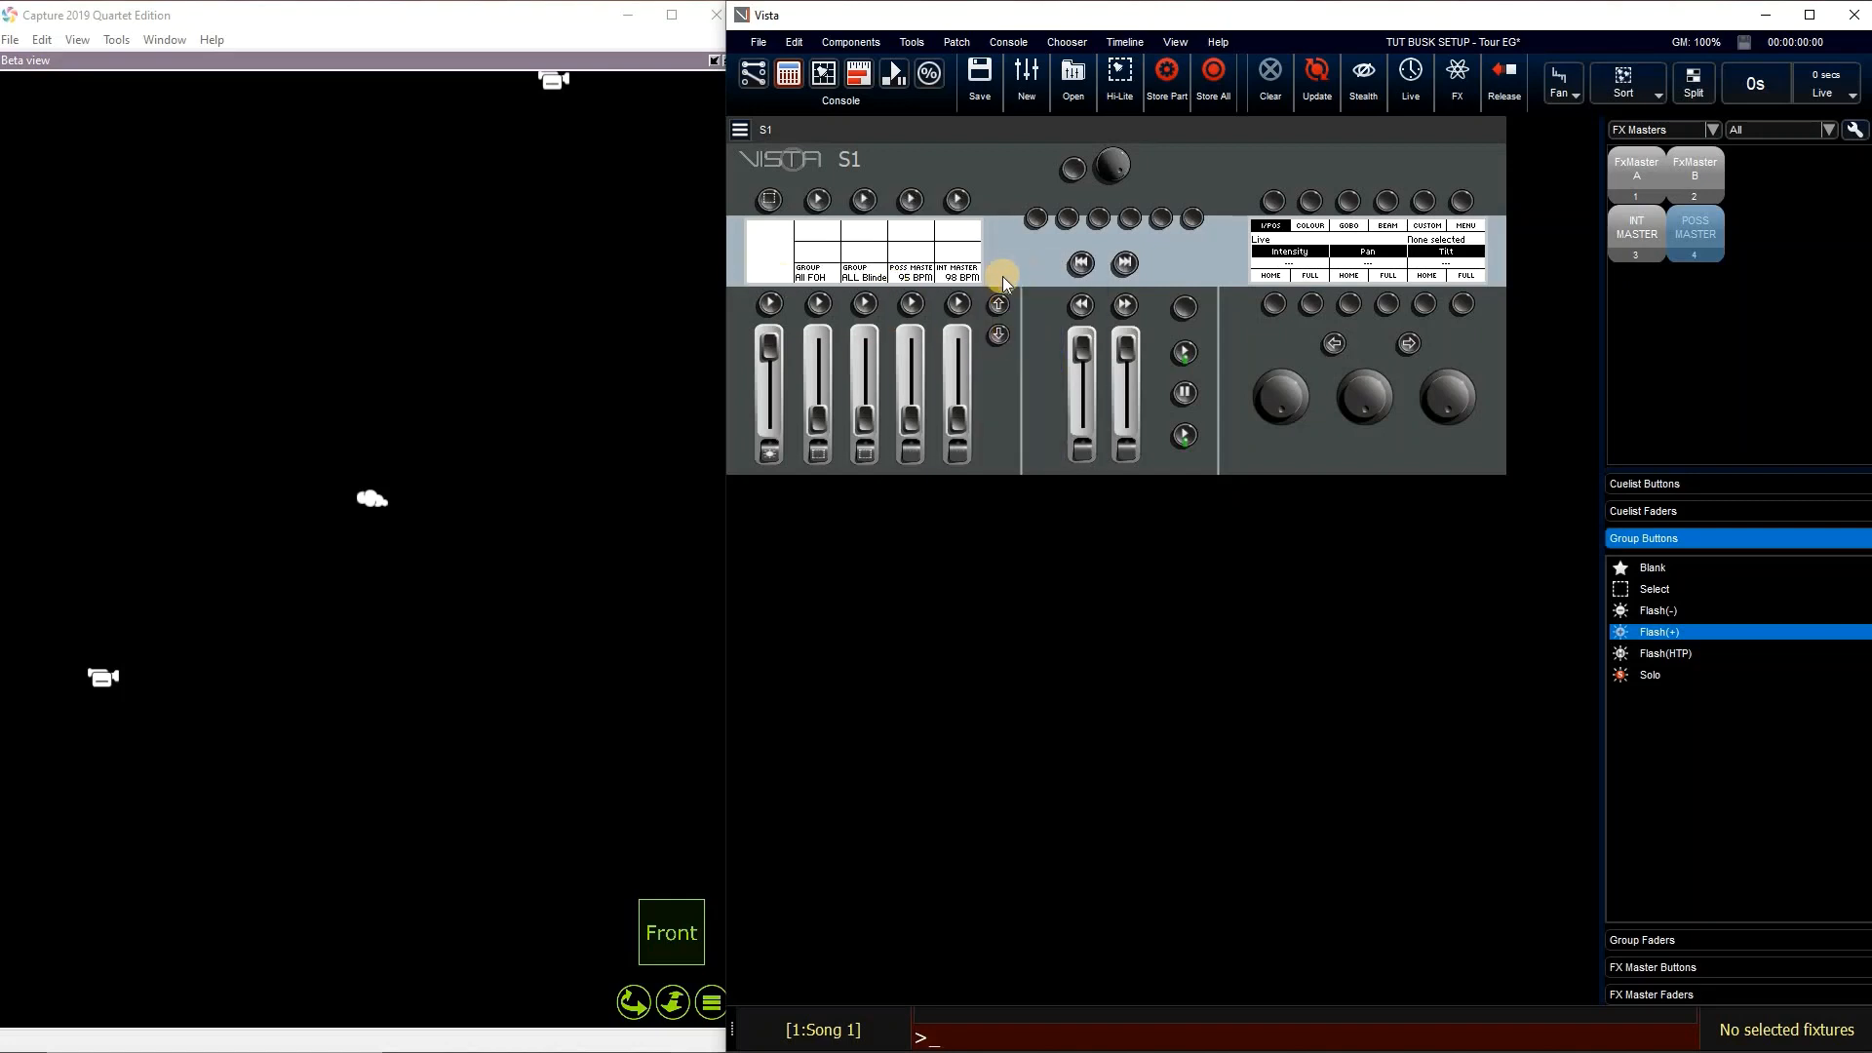
Return to the first playback page and assign the Song 1 cuelist to its first playback
{"action": "left_click", "coordinate": [1000, 329]}
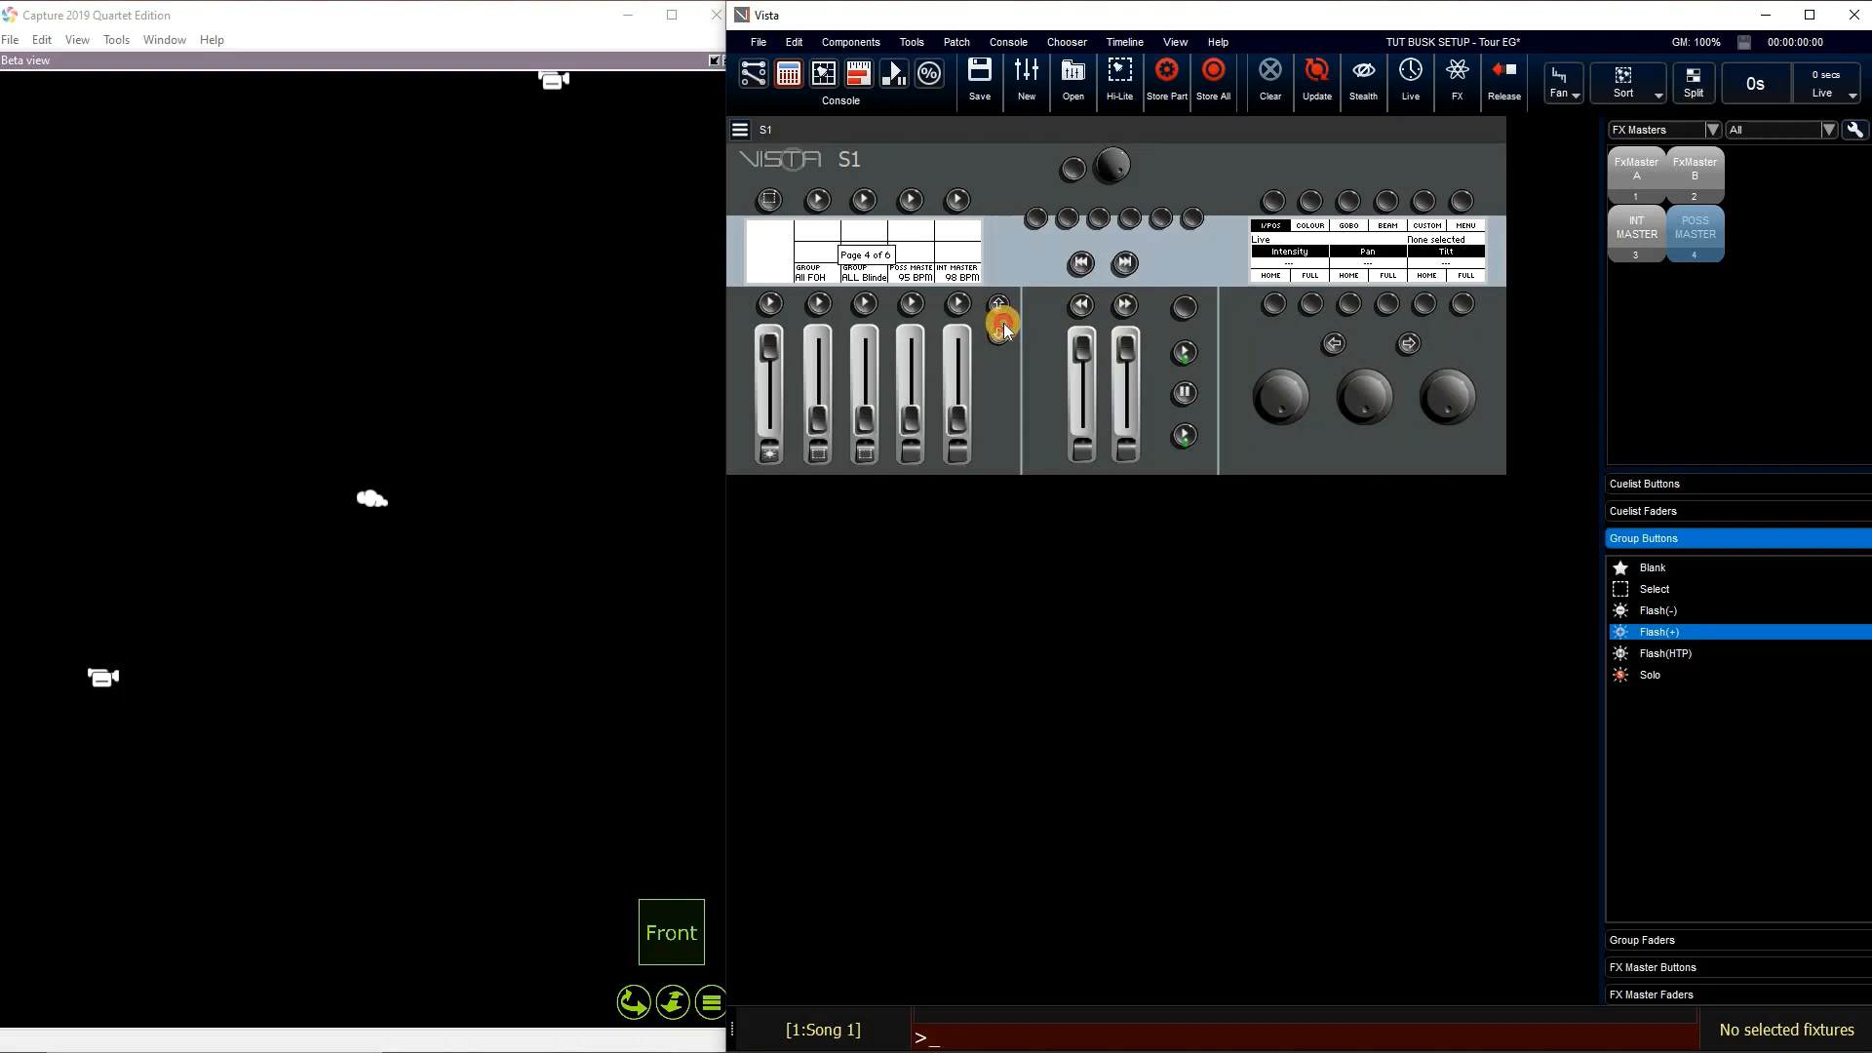
{"action": "left_click", "coordinate": [1003, 304]}
{"action": "left_click", "coordinate": [999, 334]}
{"action": "left_click", "coordinate": [998, 334]}
{"action": "left_click", "coordinate": [1667, 136]}
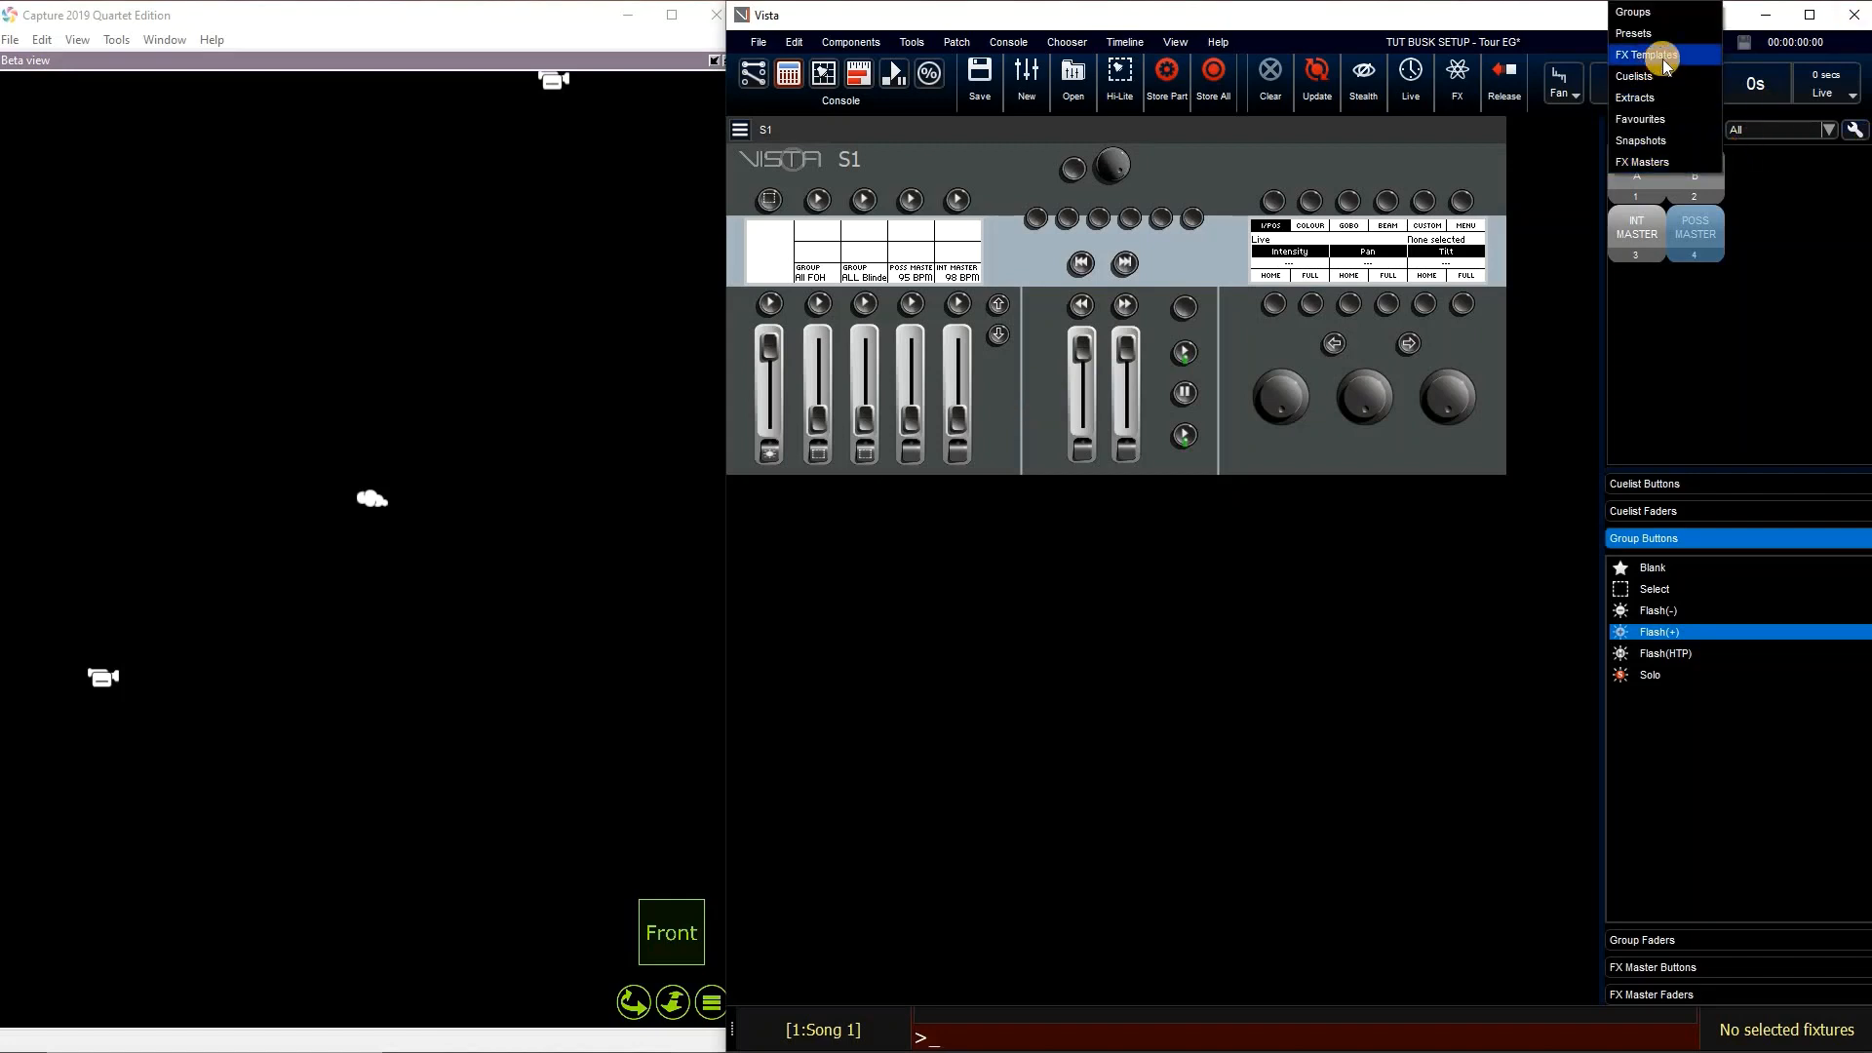
{"action": "left_click", "coordinate": [1634, 76]}
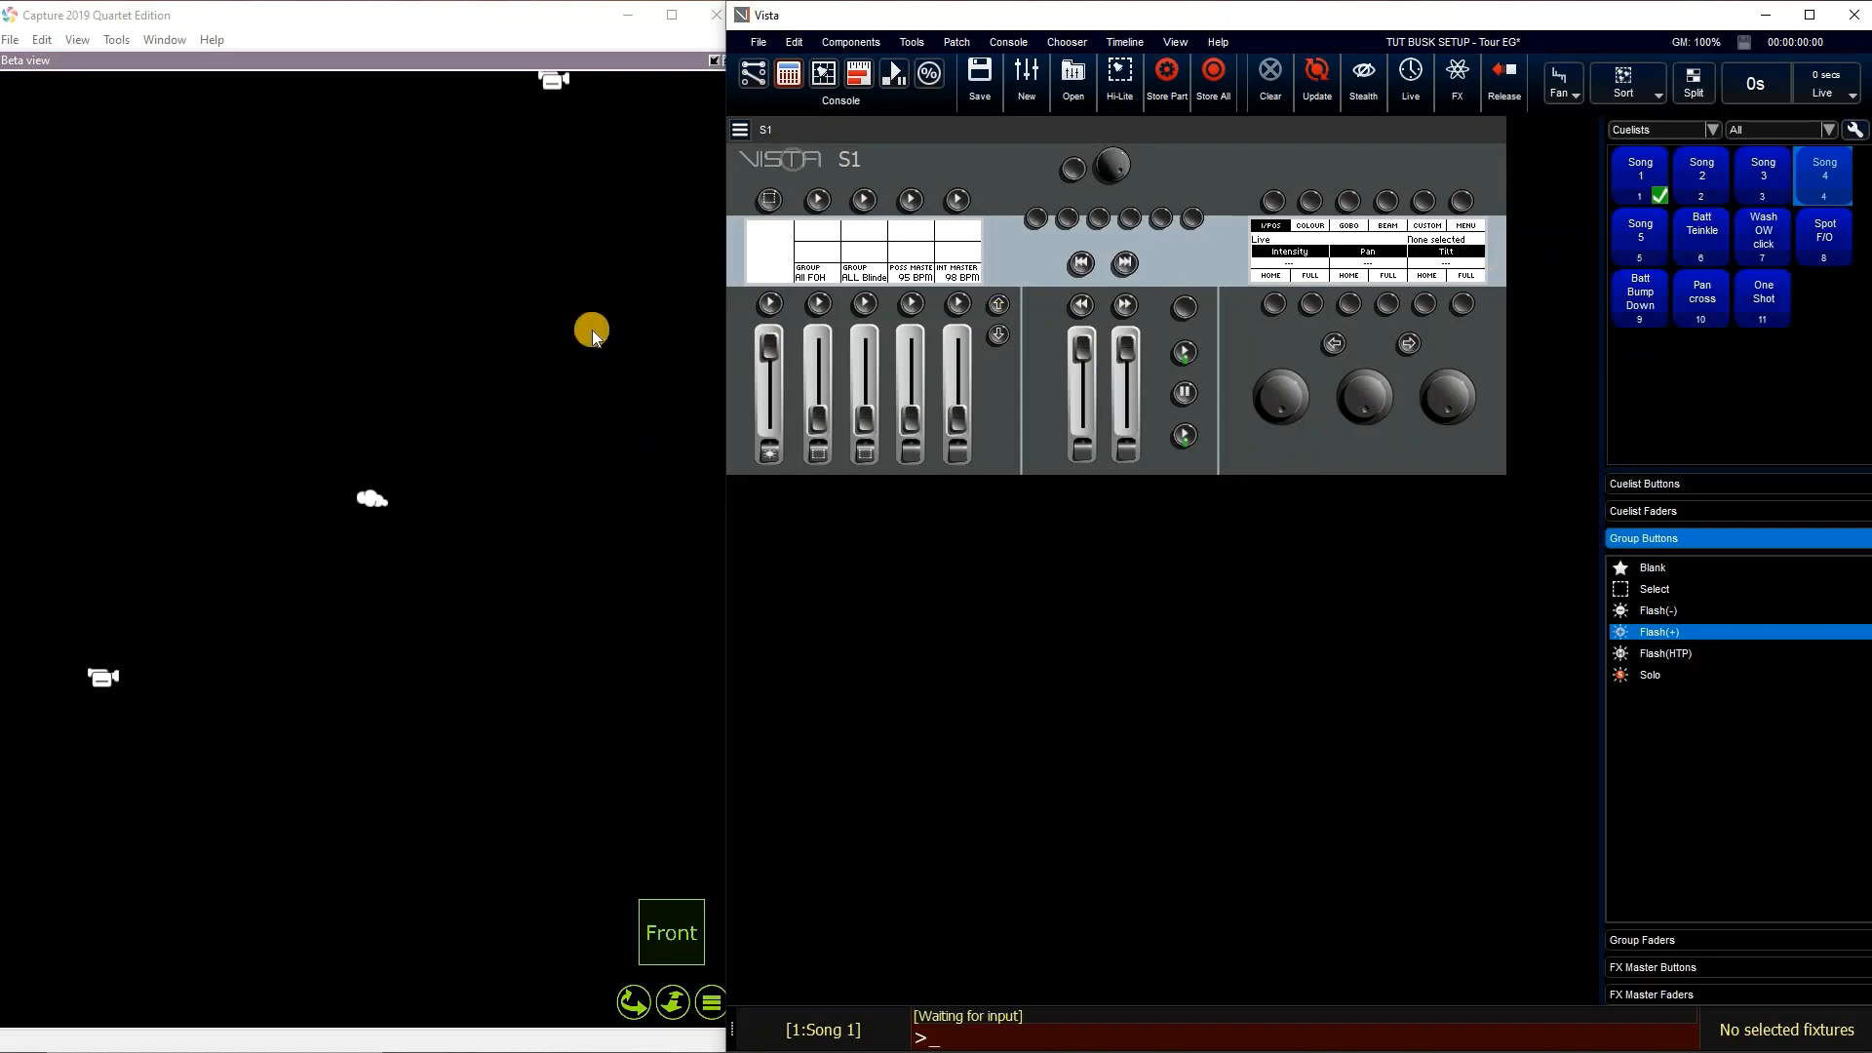
{"action": "left_click_drag", "start_coordinate": [1649, 168], "coordinate": [800, 224]}
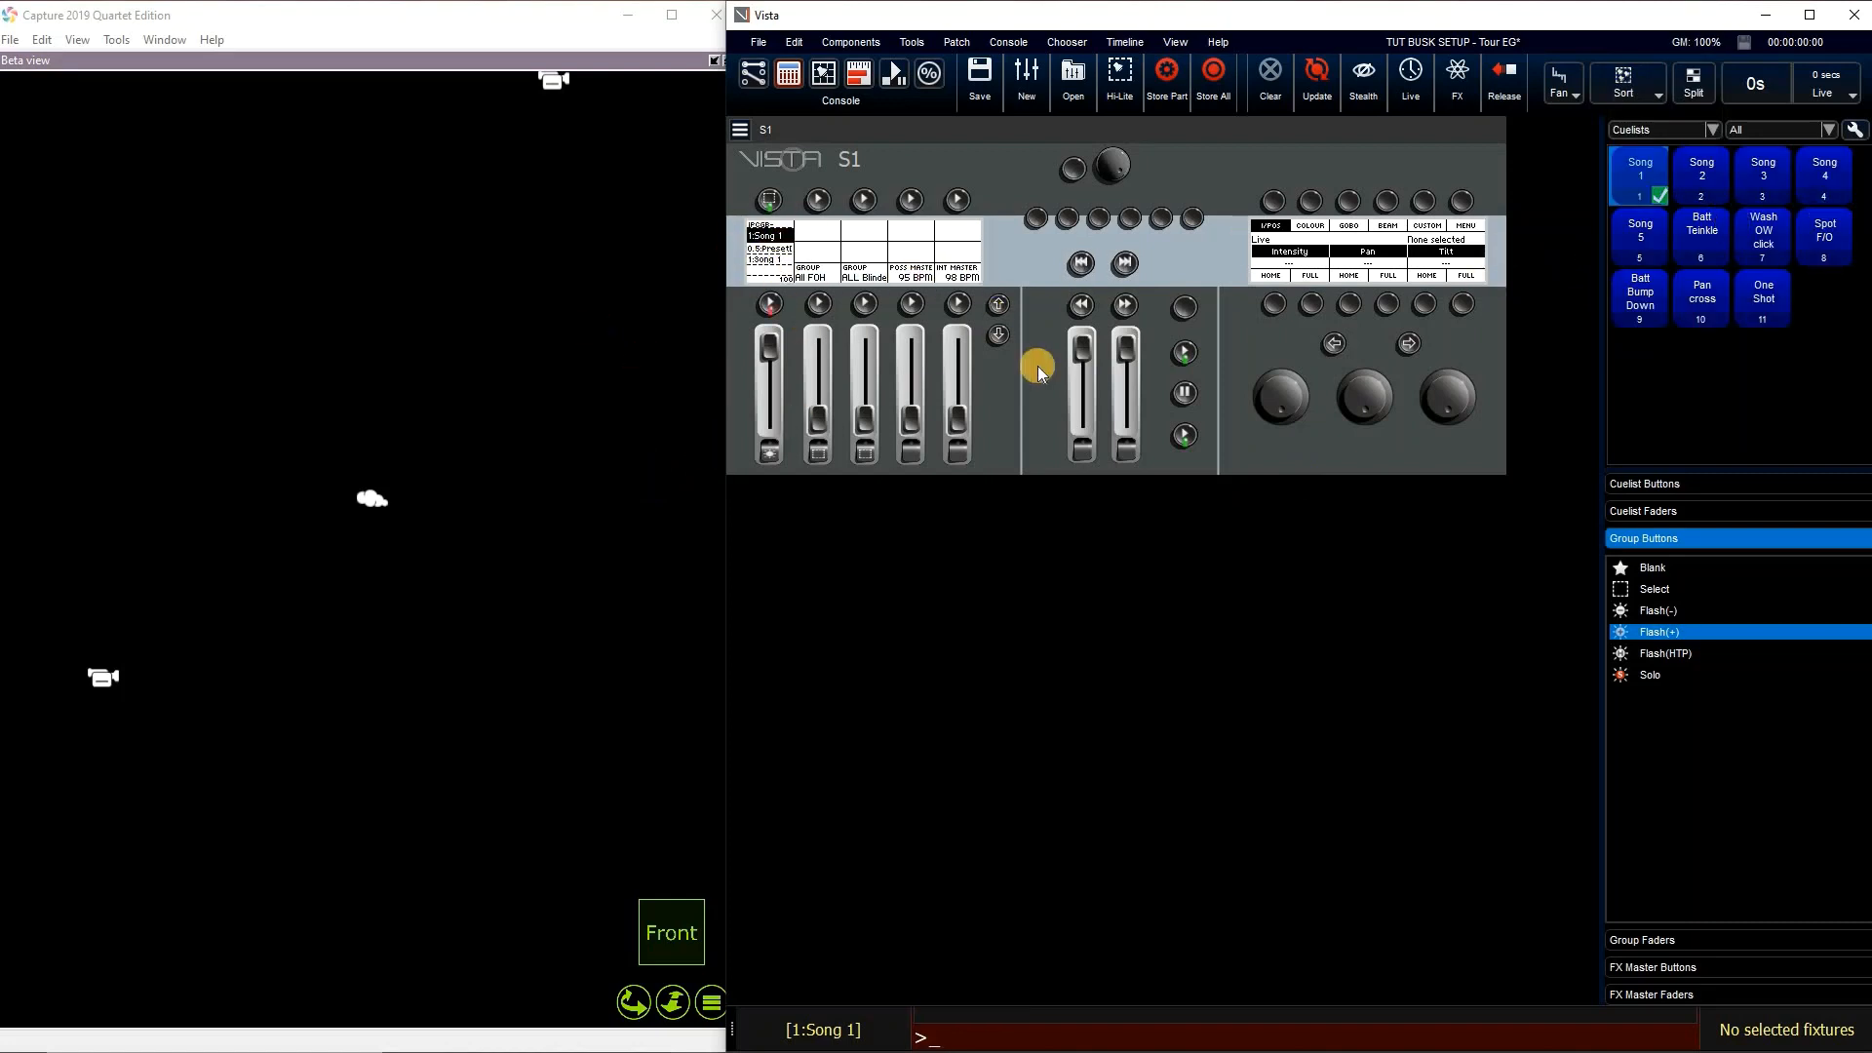
Assign the Song 2, Song 3, Song 4 and Song 5 cuelists to the first playback of pages 2 to 5 respectively
{"action": "left_click", "coordinate": [1002, 303]}
{"action": "left_click_drag", "start_coordinate": [1712, 174], "coordinate": [773, 265]}
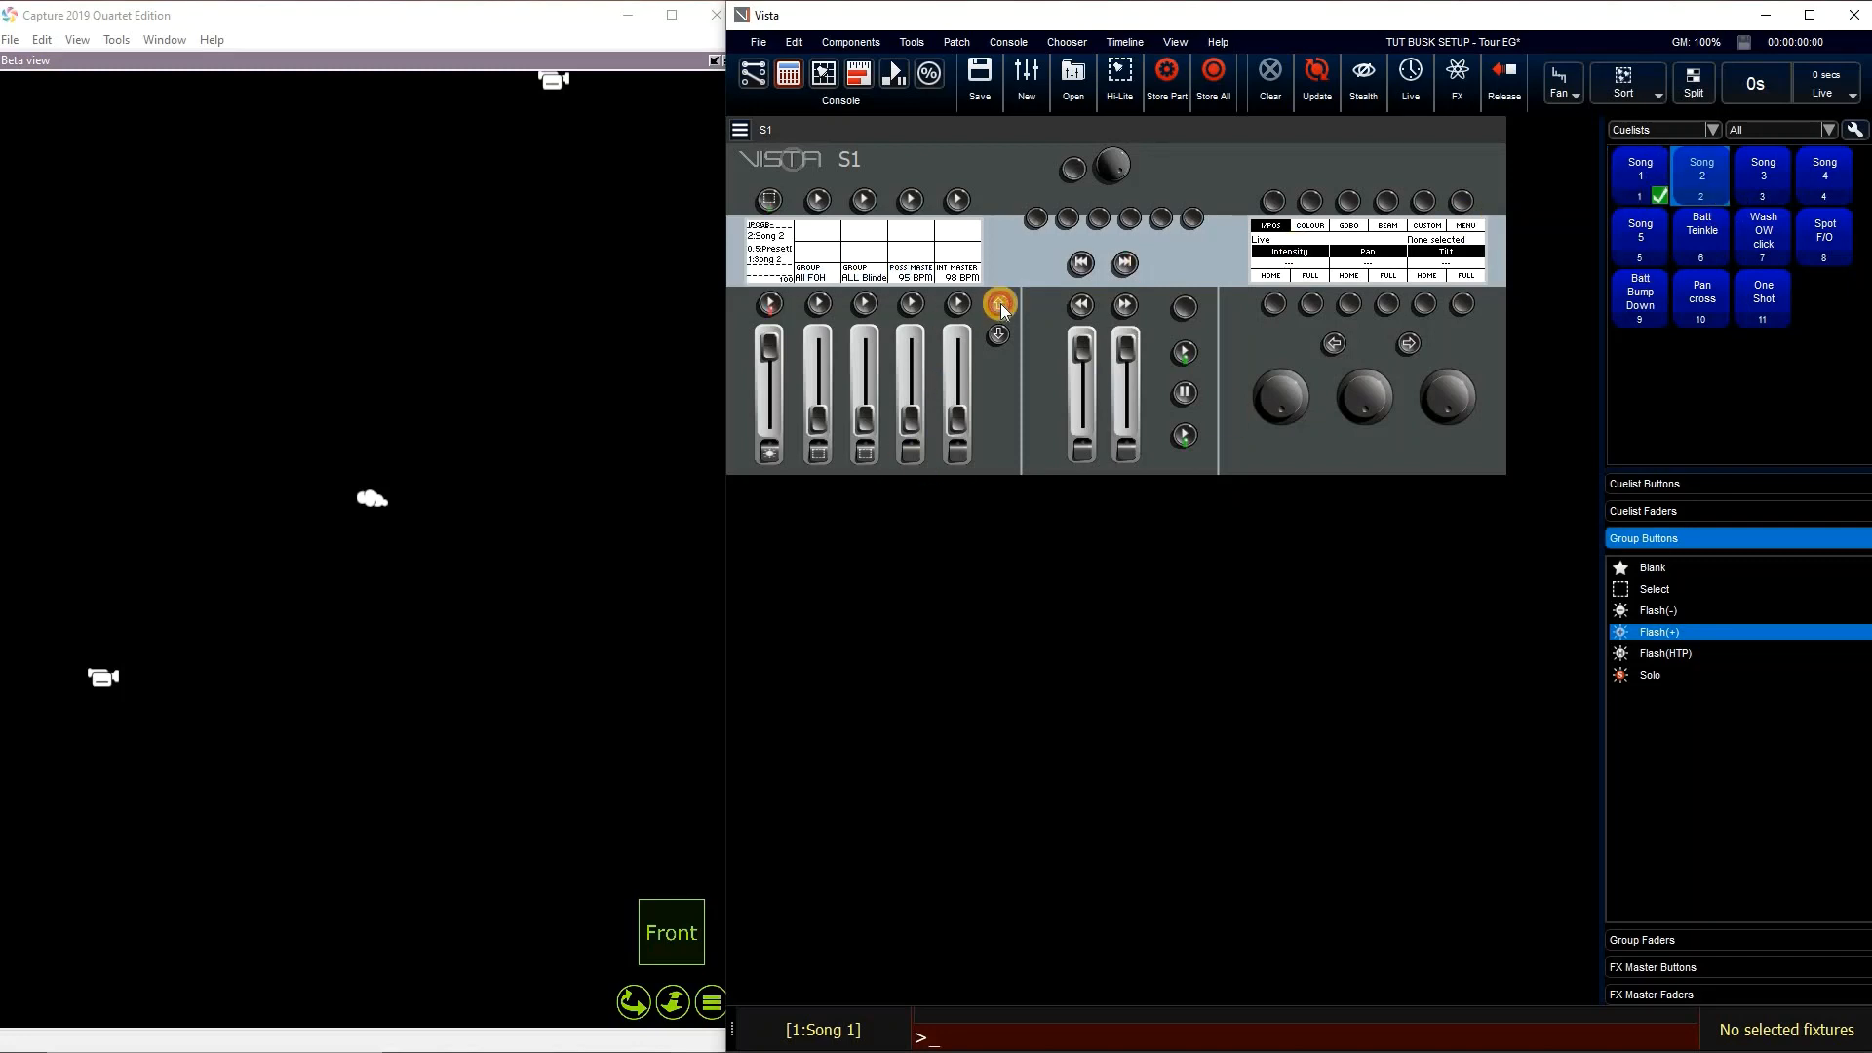
{"action": "left_click", "coordinate": [999, 304]}
{"action": "left_click_drag", "start_coordinate": [1768, 179], "coordinate": [775, 273]}
{"action": "left_click", "coordinate": [998, 304]}
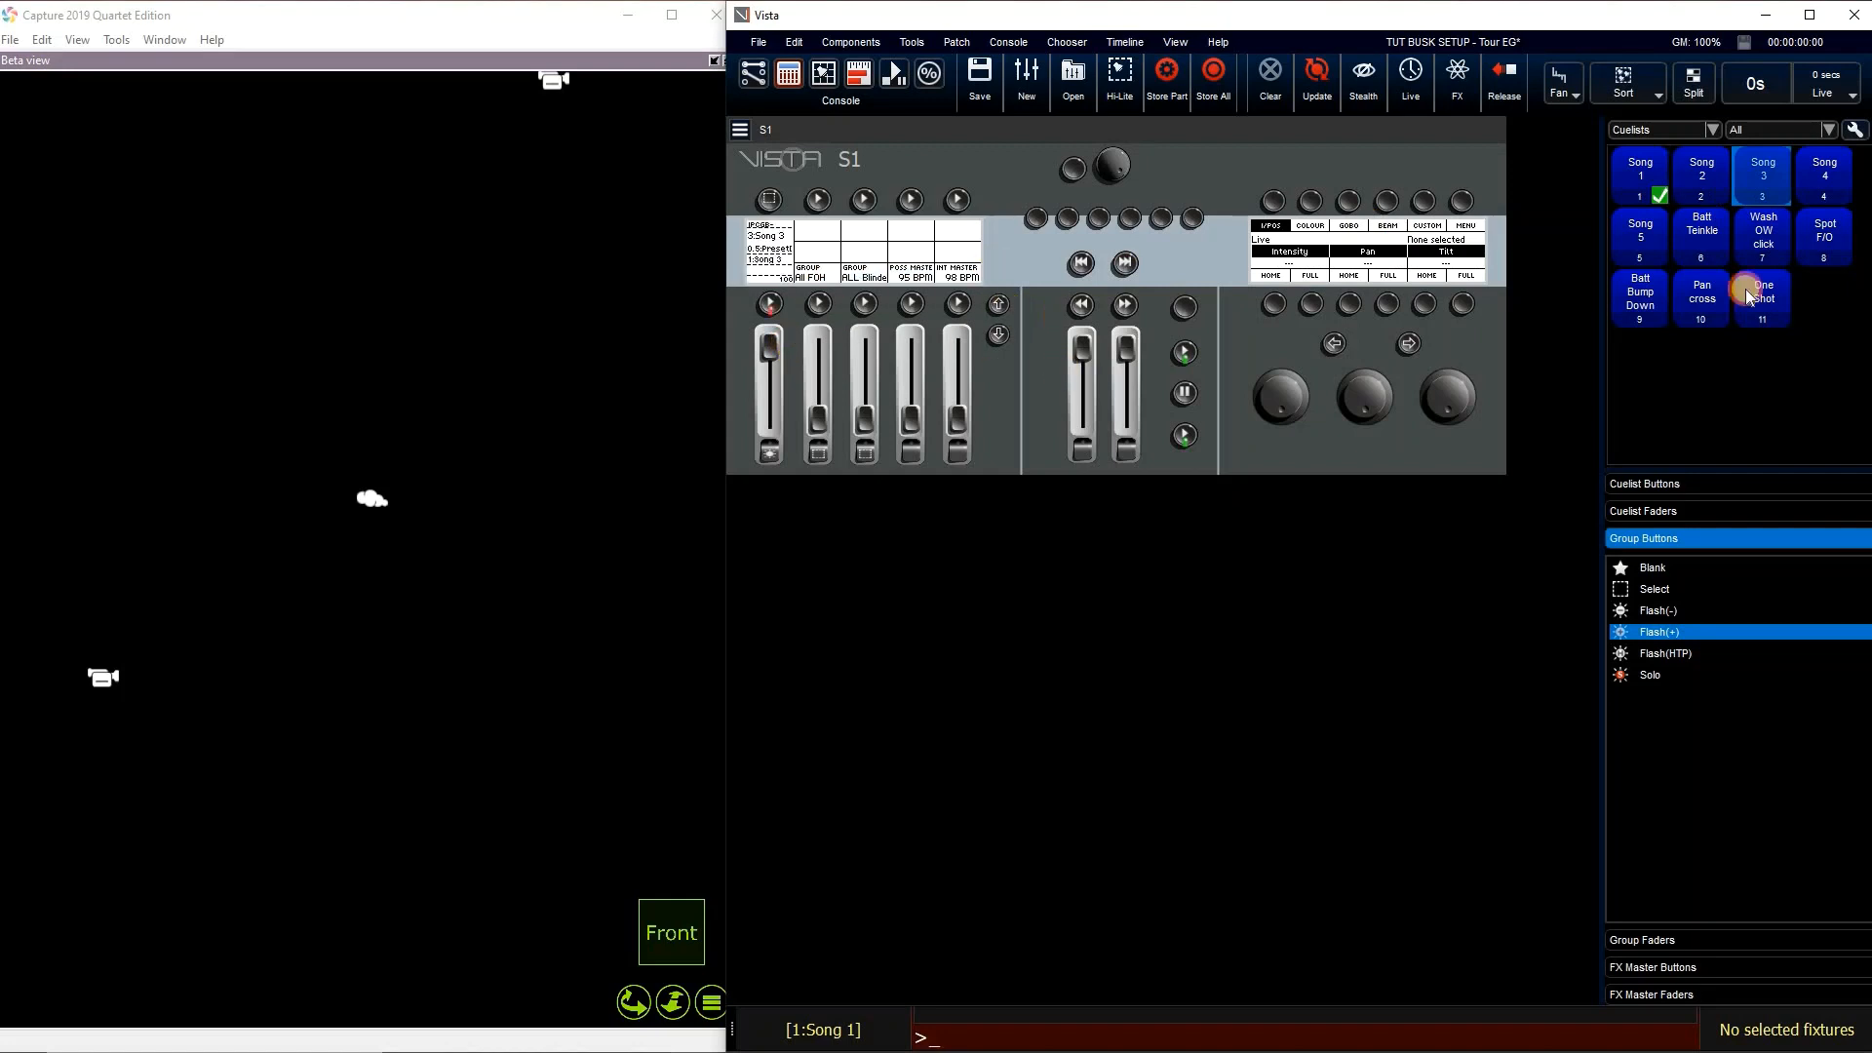
{"action": "left_click_drag", "start_coordinate": [1676, 228], "coordinate": [1678, 230]}
{"action": "left_click_drag", "start_coordinate": [1823, 176], "coordinate": [778, 264]}
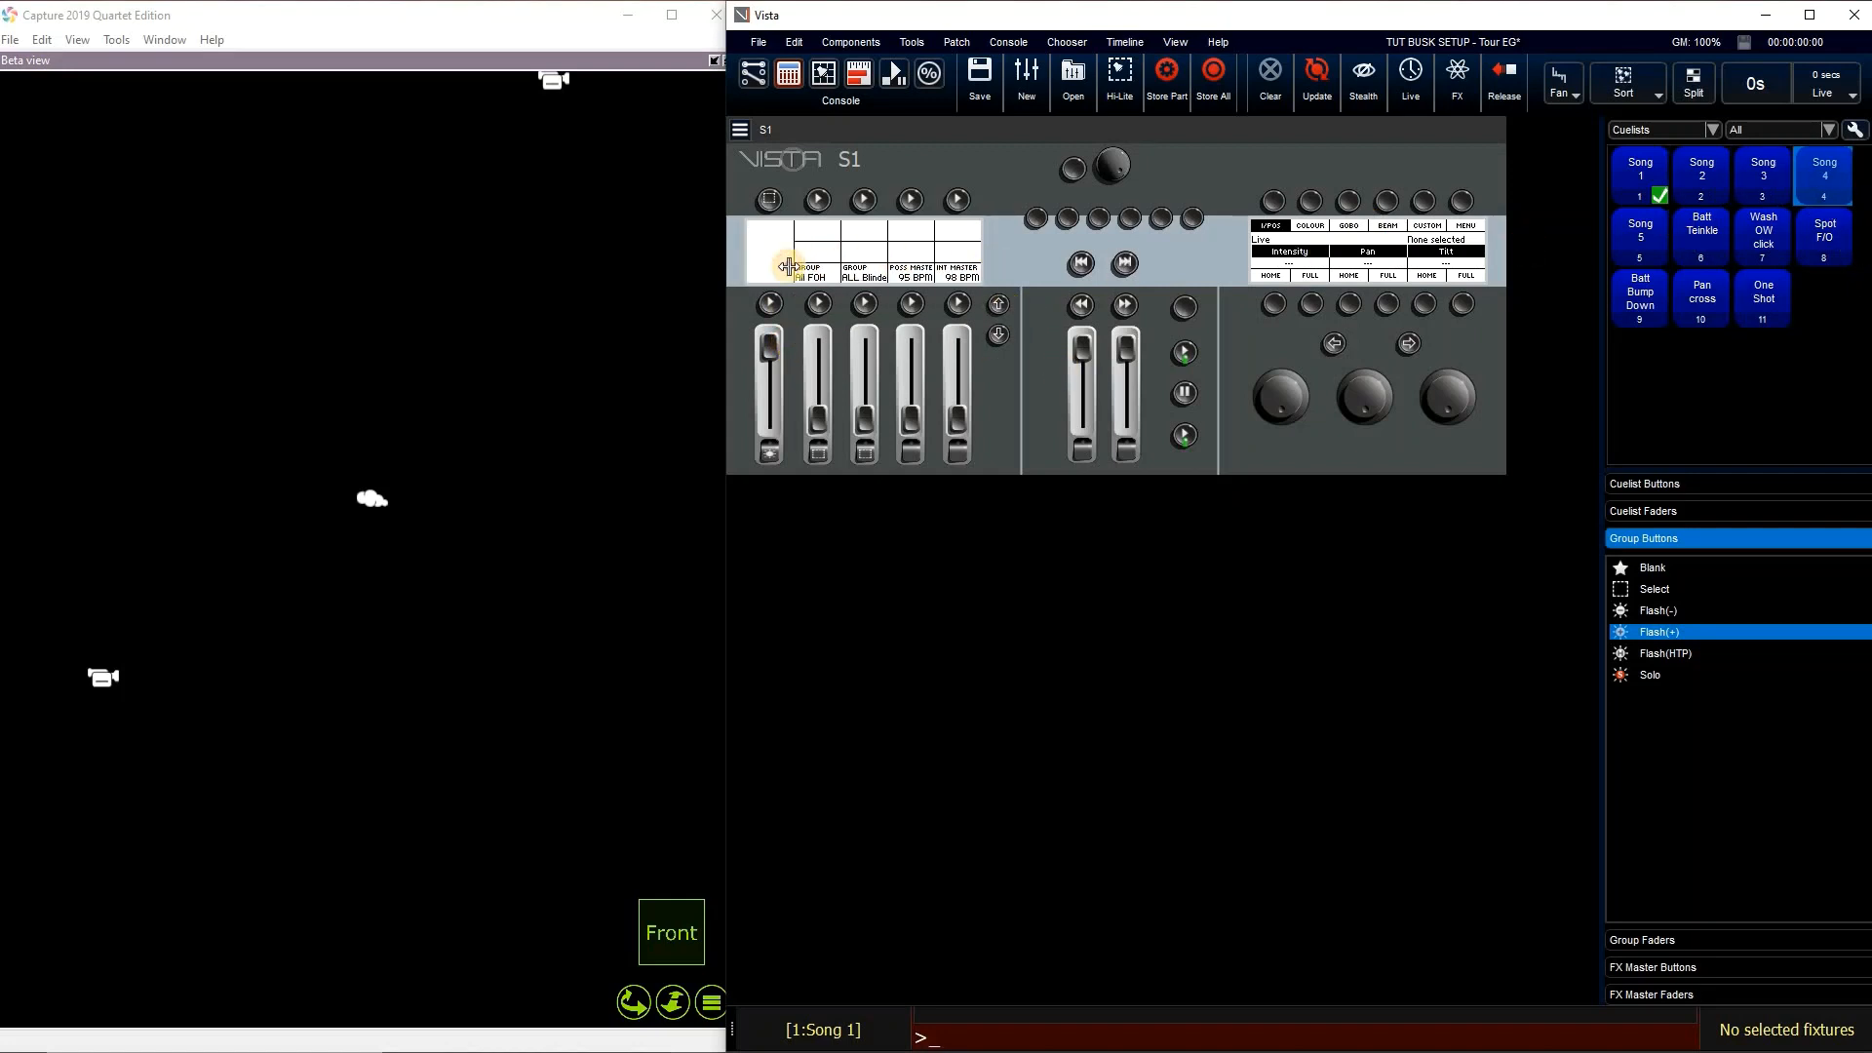
{"action": "left_click", "coordinate": [999, 303]}
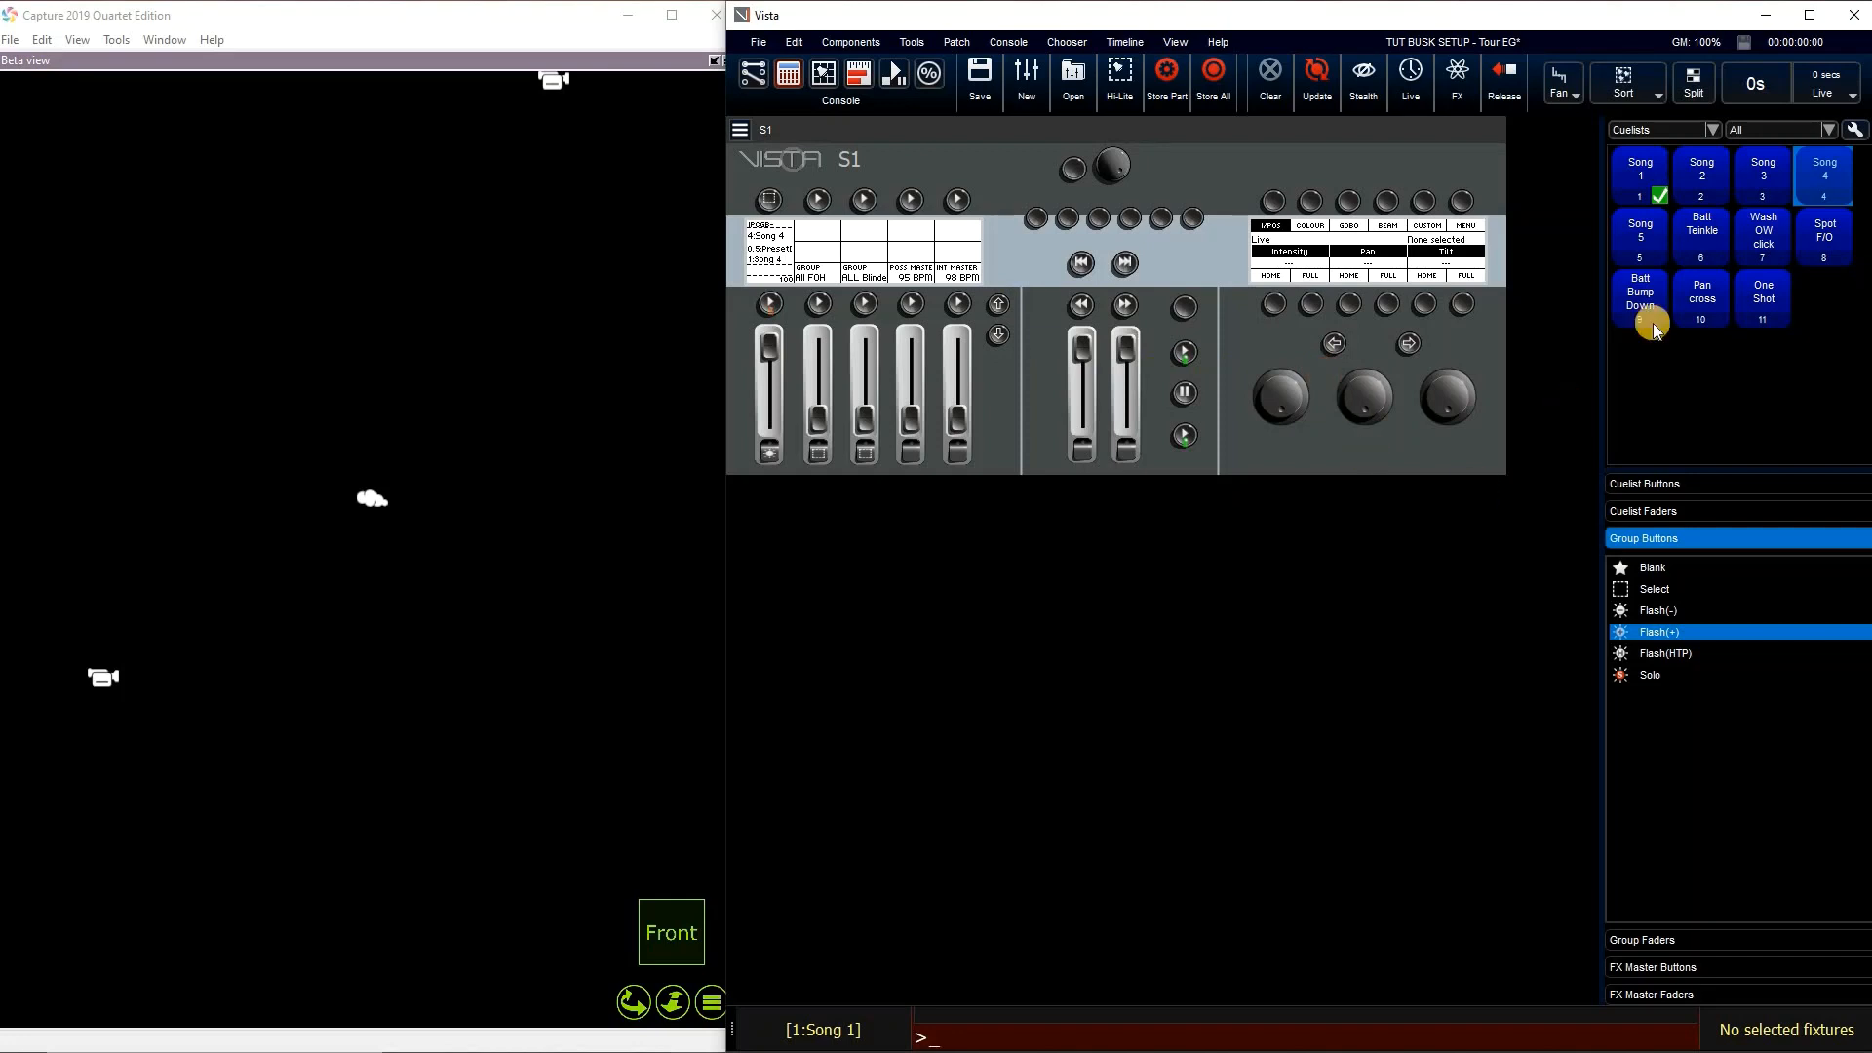
{"action": "left_click_drag", "start_coordinate": [1646, 237], "coordinate": [758, 265]}
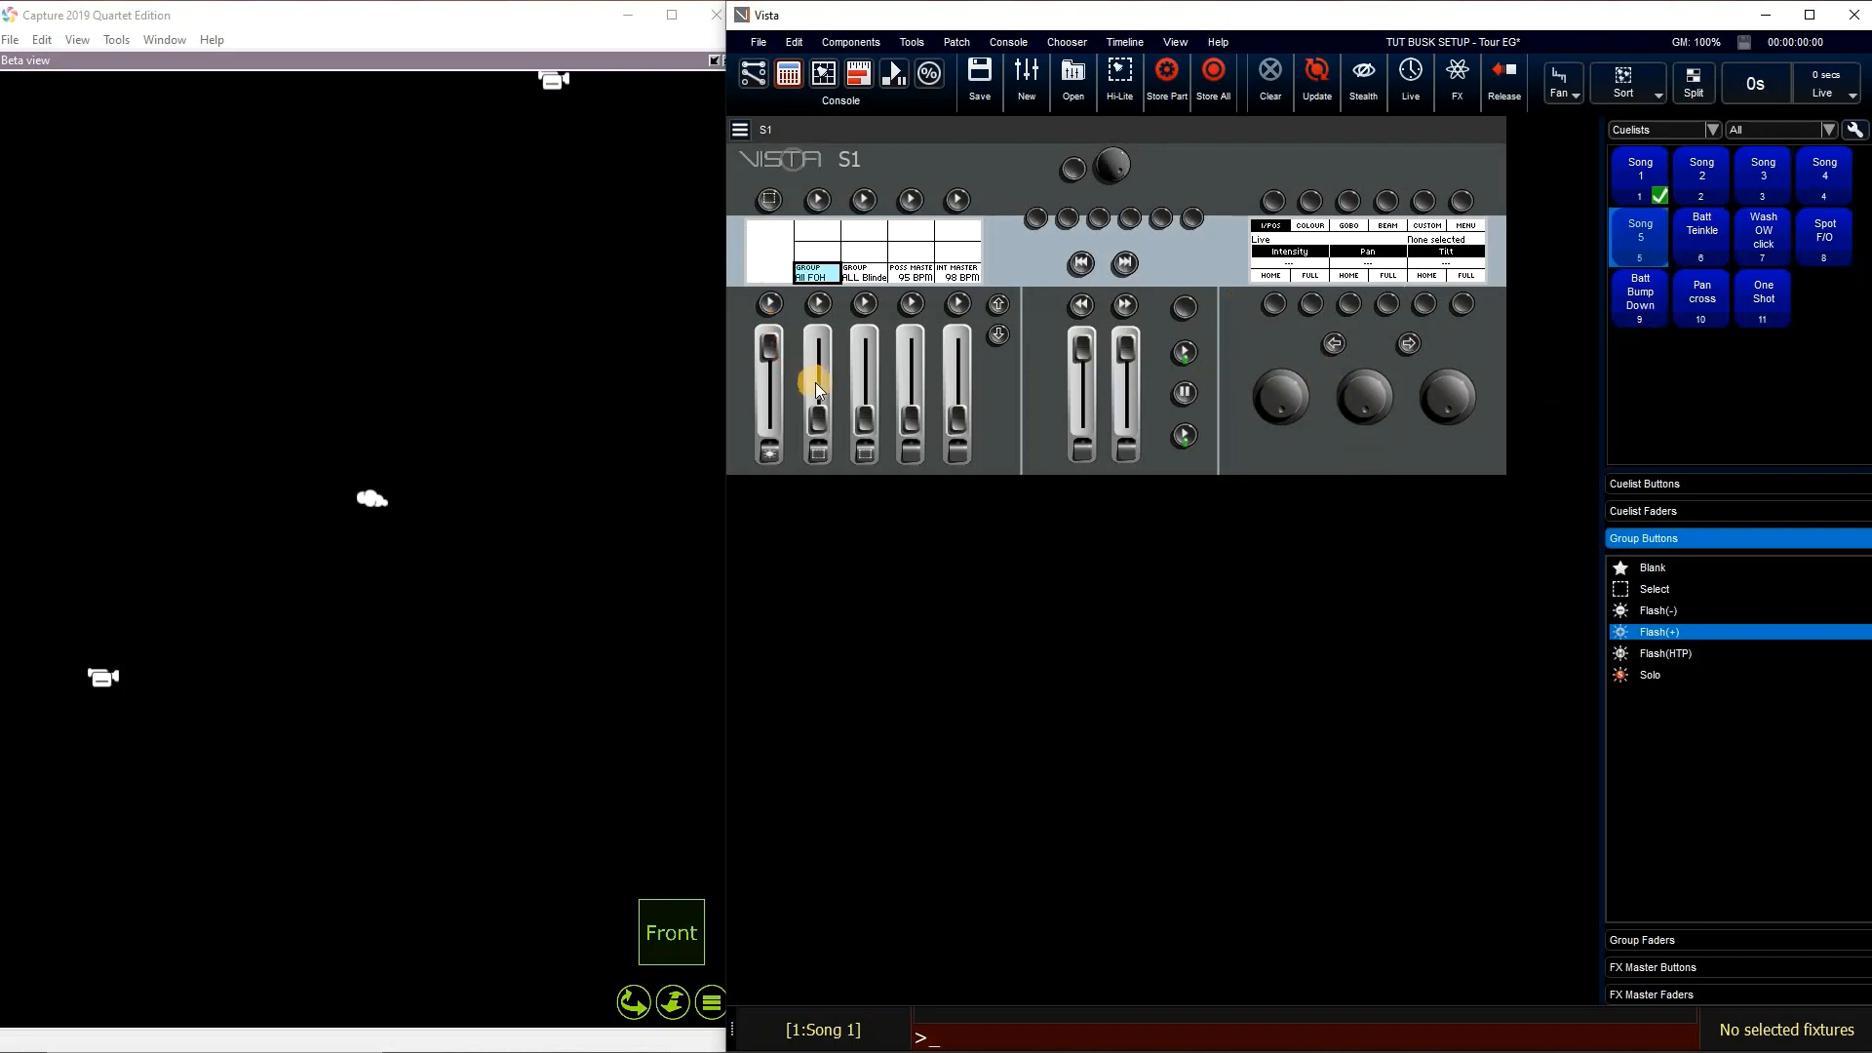
On the first page, put the Batt Twinkle and Wash OW click cuelists on the second and third playbacks' upper segments with Play Toggle buttons
{"action": "left_click", "coordinate": [999, 333]}
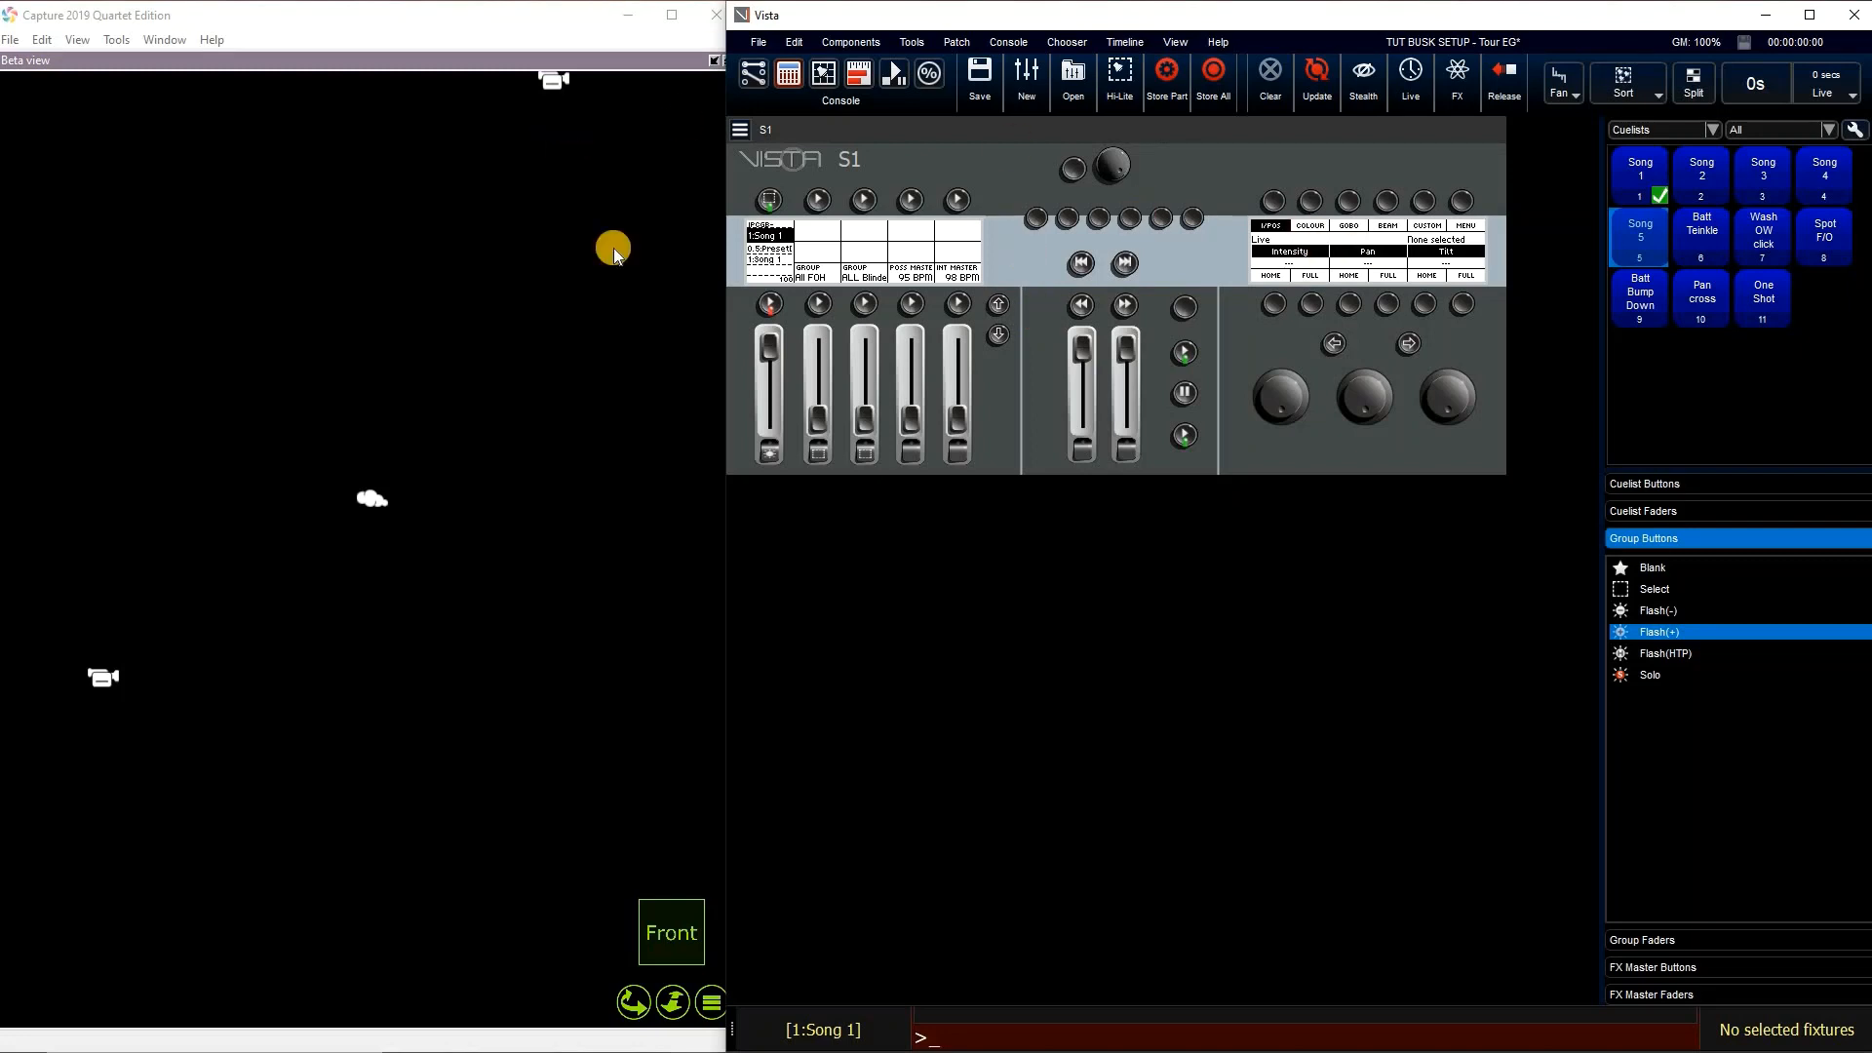
{"action": "key", "text": "ctrl+b"}
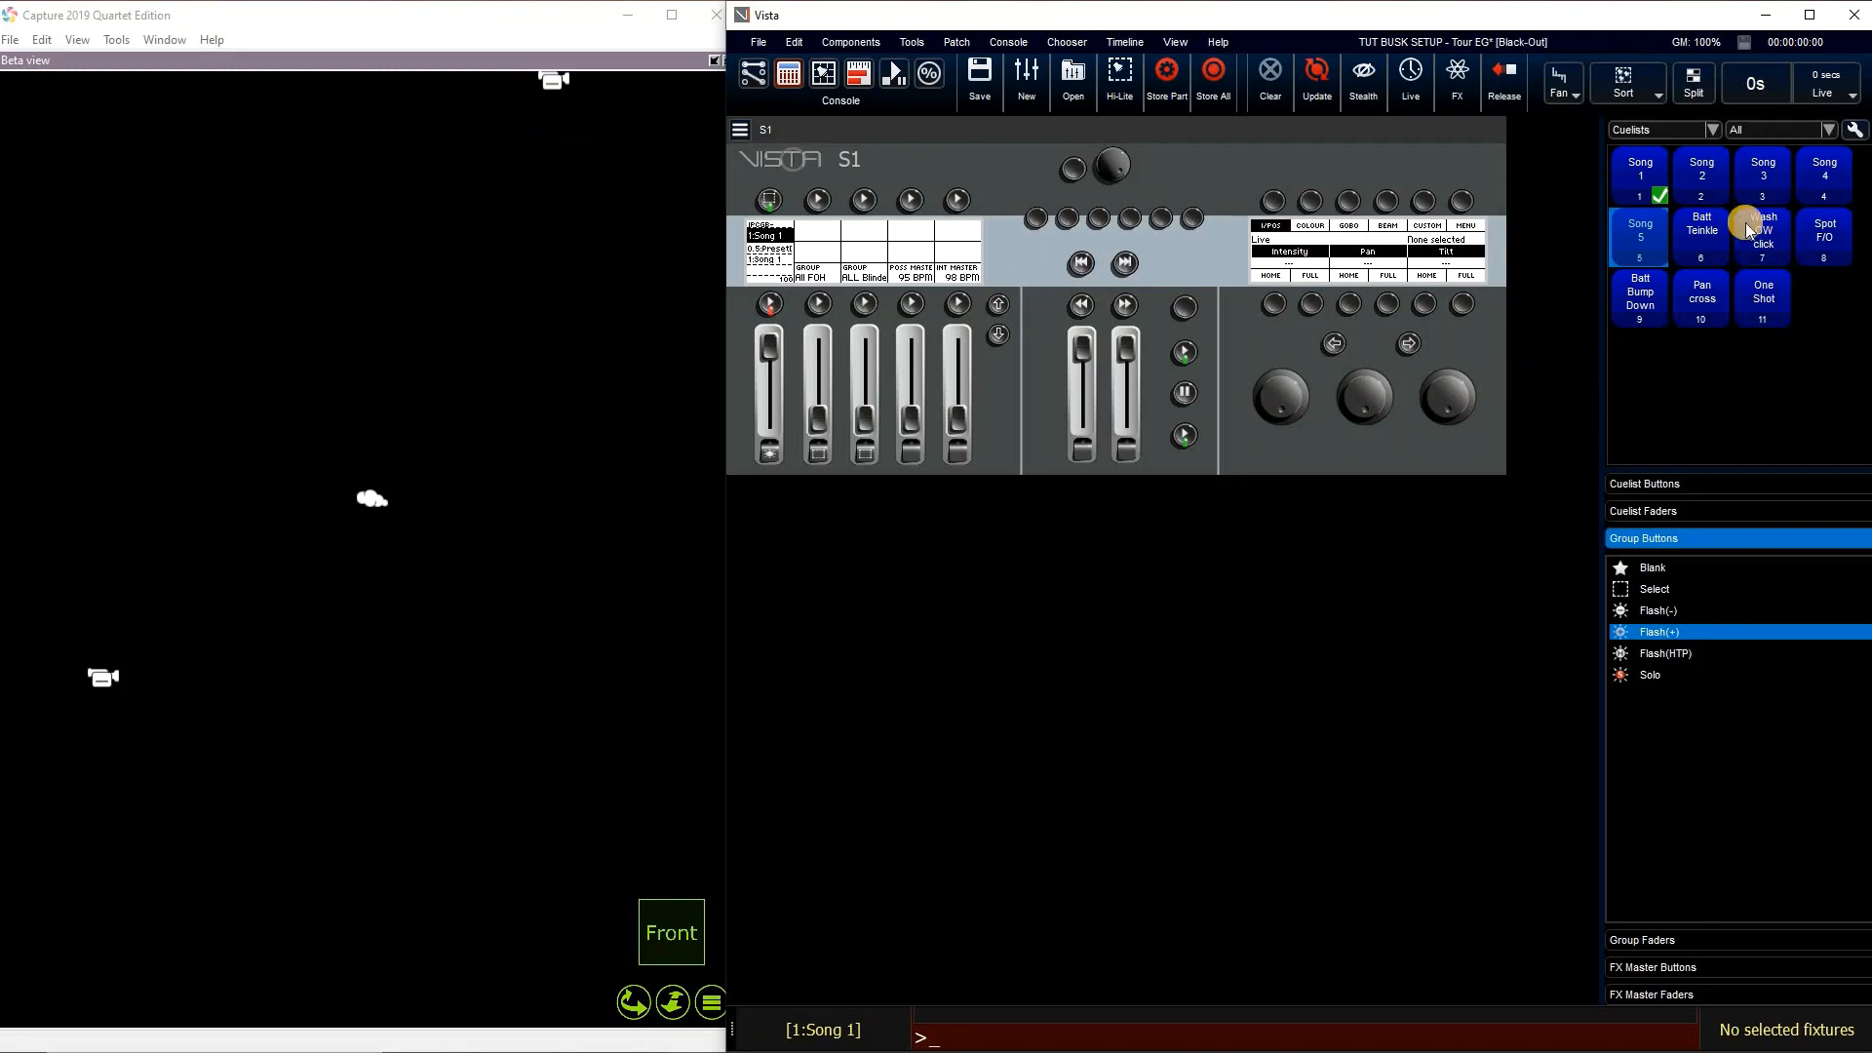
{"action": "left_click", "coordinate": [1701, 234]}
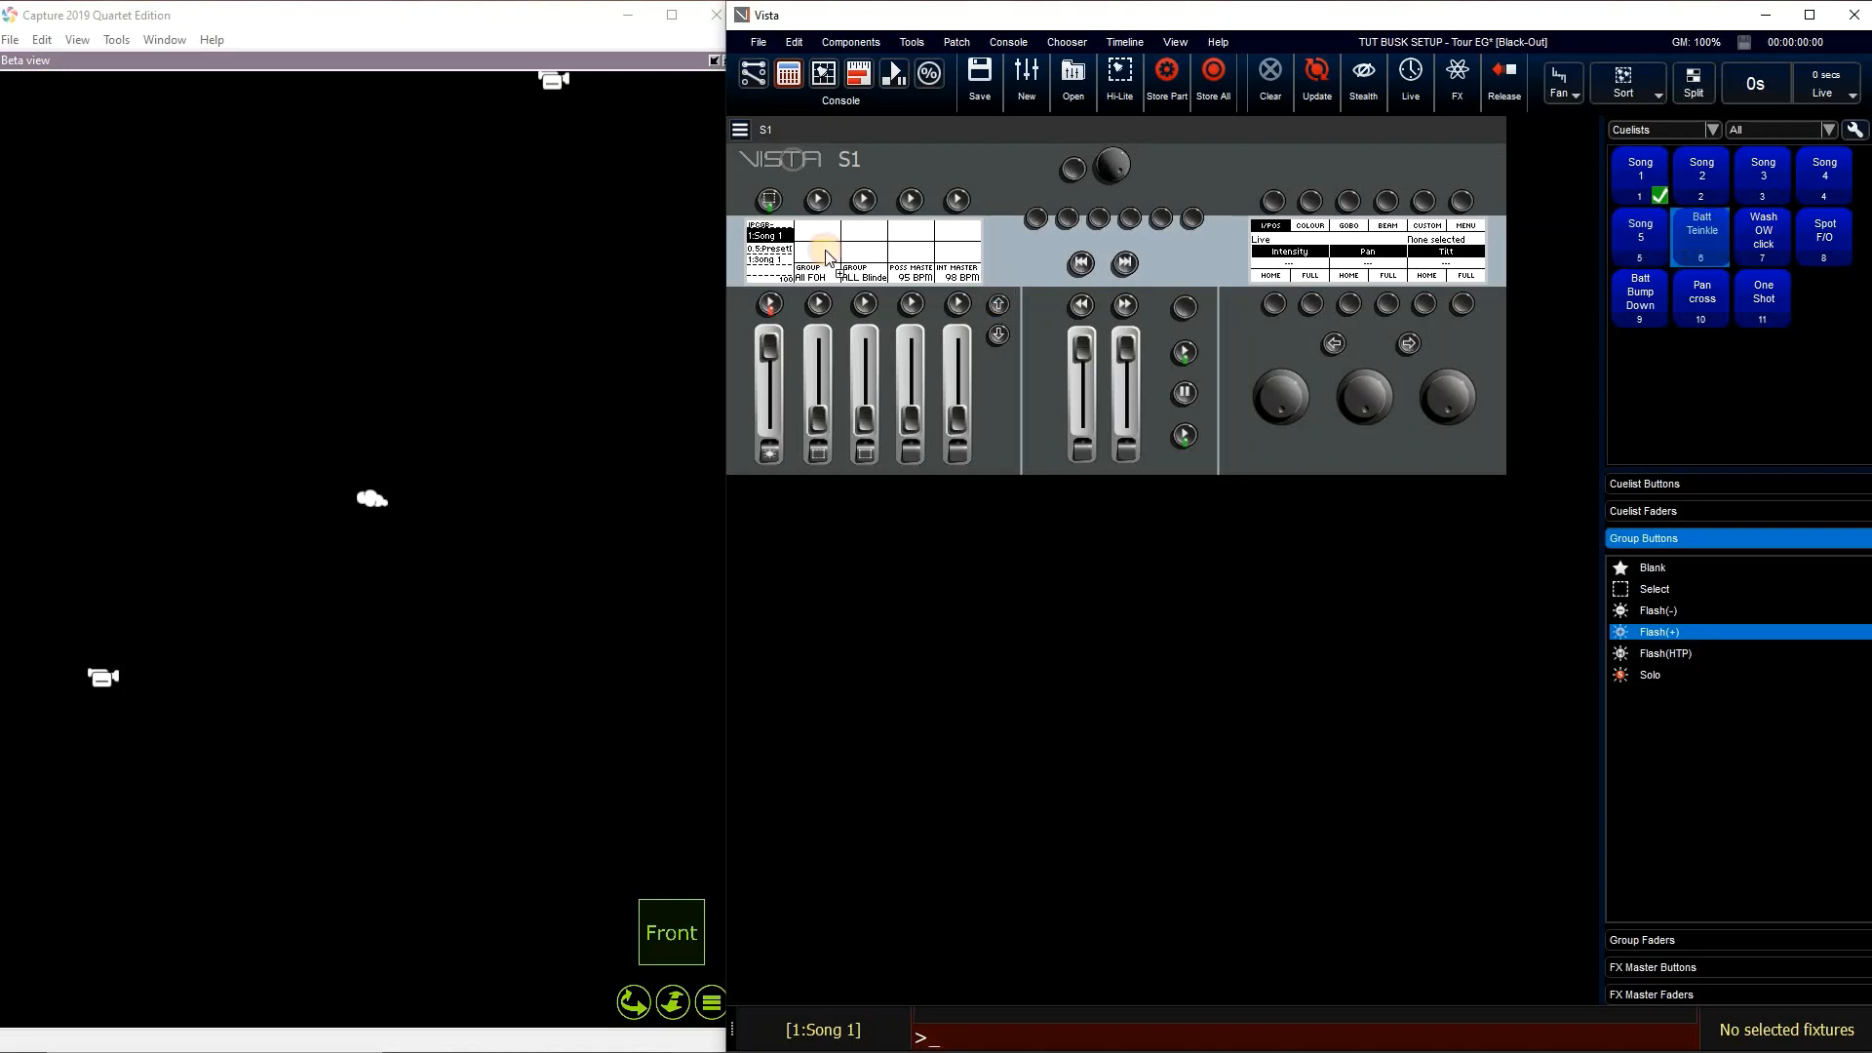
{"action": "mouse_move", "coordinate": [826, 252]}
{"action": "left_mouse_down"}
{"action": "mouse_move", "coordinate": [810, 205]}
{"action": "mouse_move", "coordinate": [821, 259]}
{"action": "left_mouse_up"}
{"action": "left_click_drag", "start_coordinate": [1695, 232], "coordinate": [856, 368]}
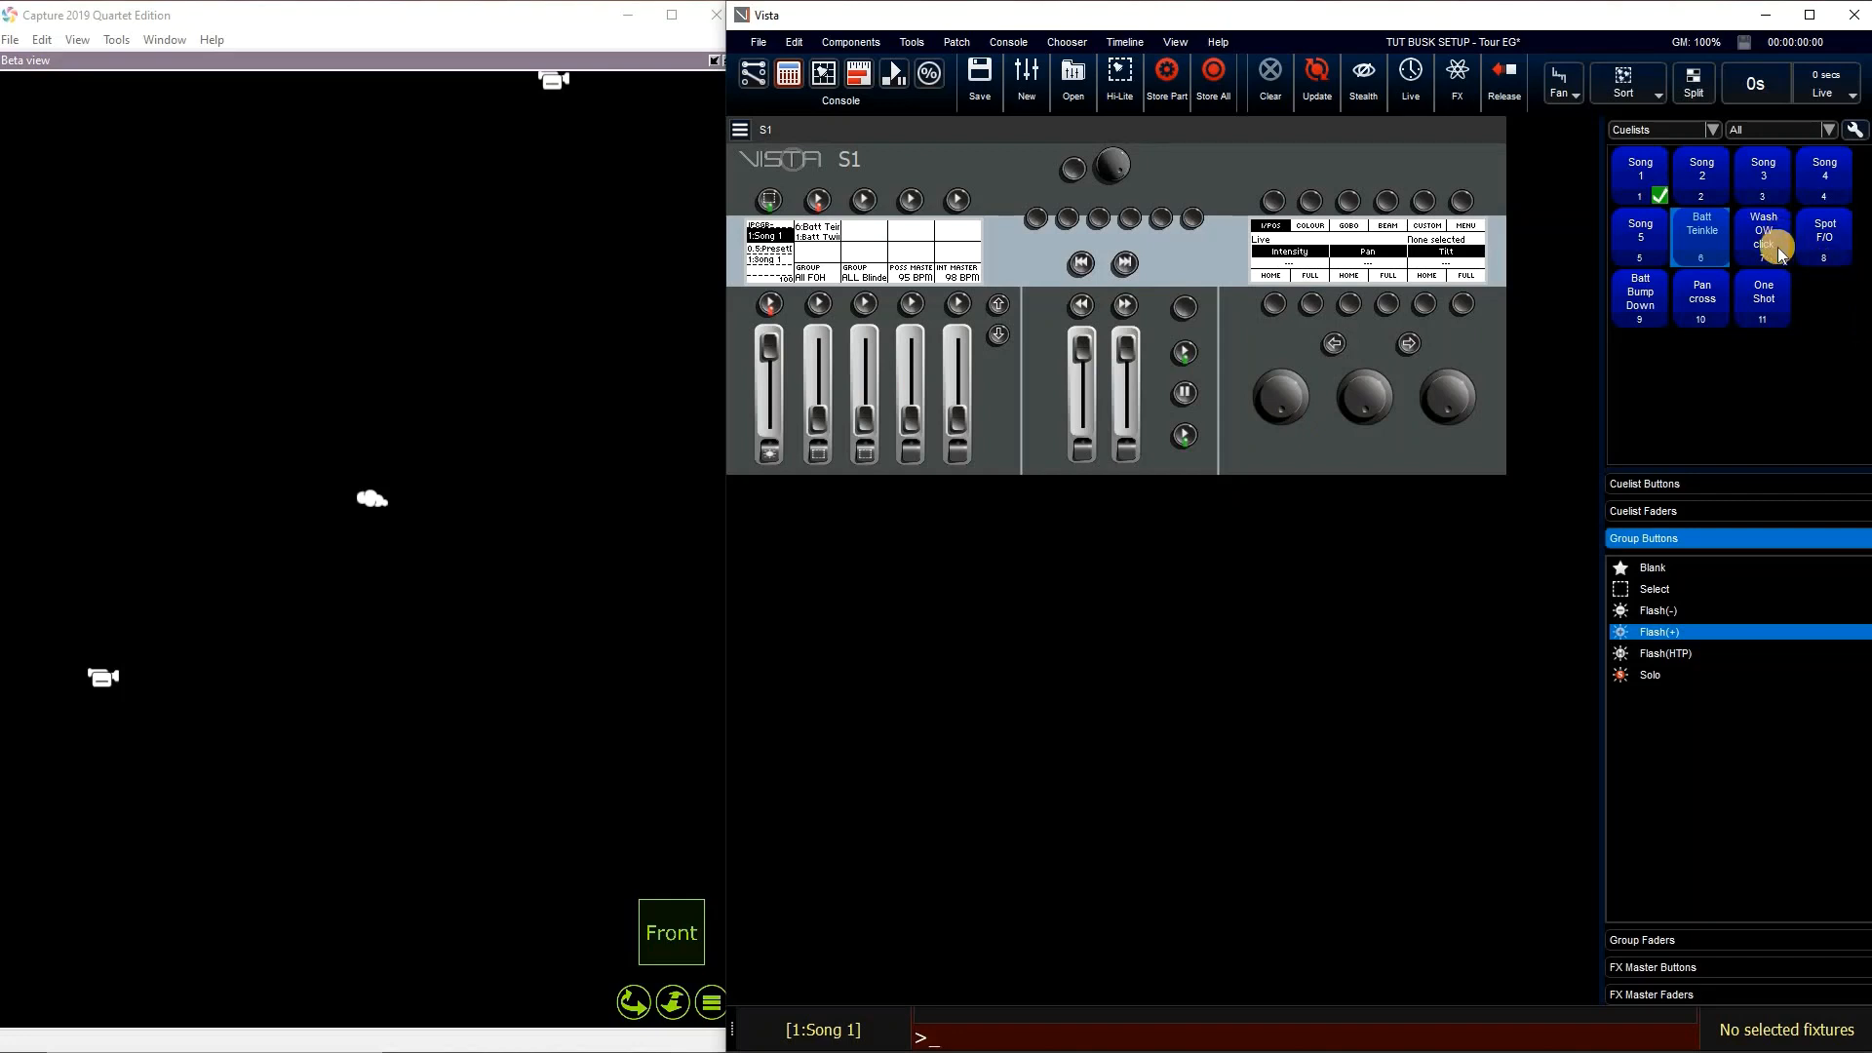
{"action": "left_click_drag", "start_coordinate": [1779, 251], "coordinate": [858, 252]}
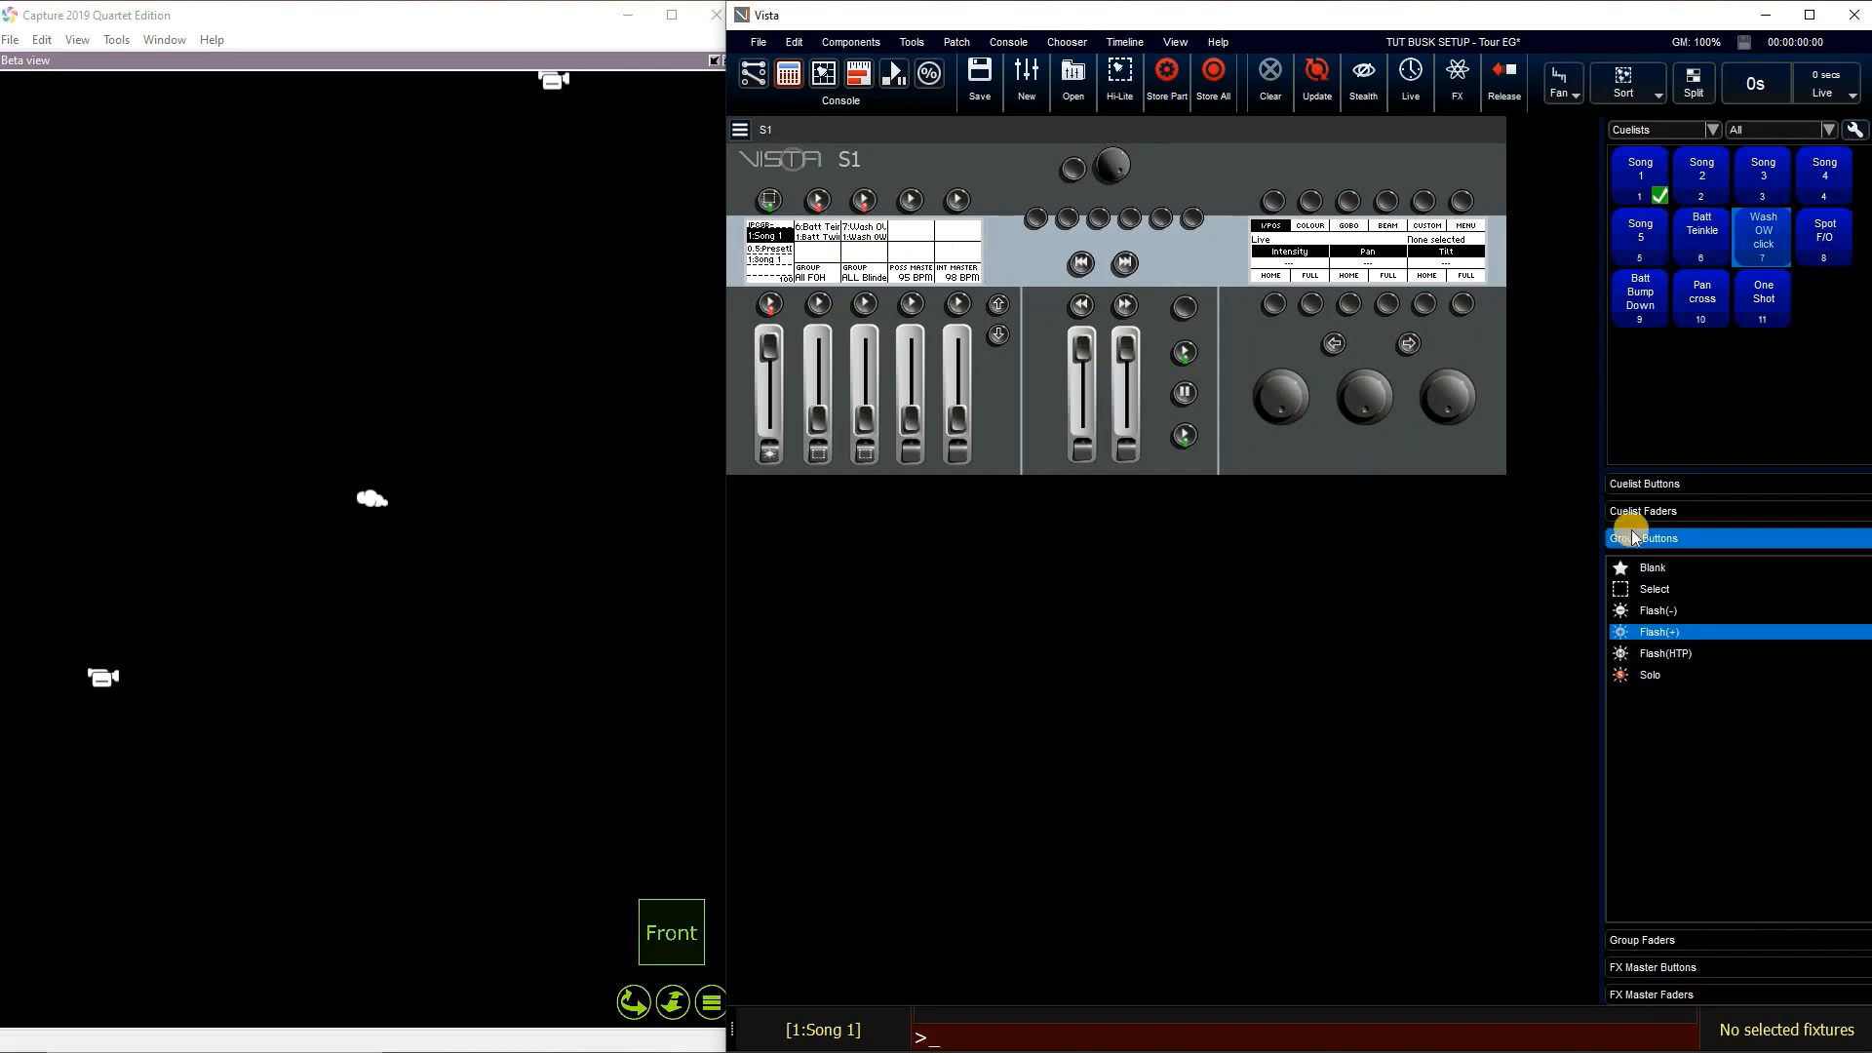
{"action": "left_click", "coordinate": [1669, 510]}
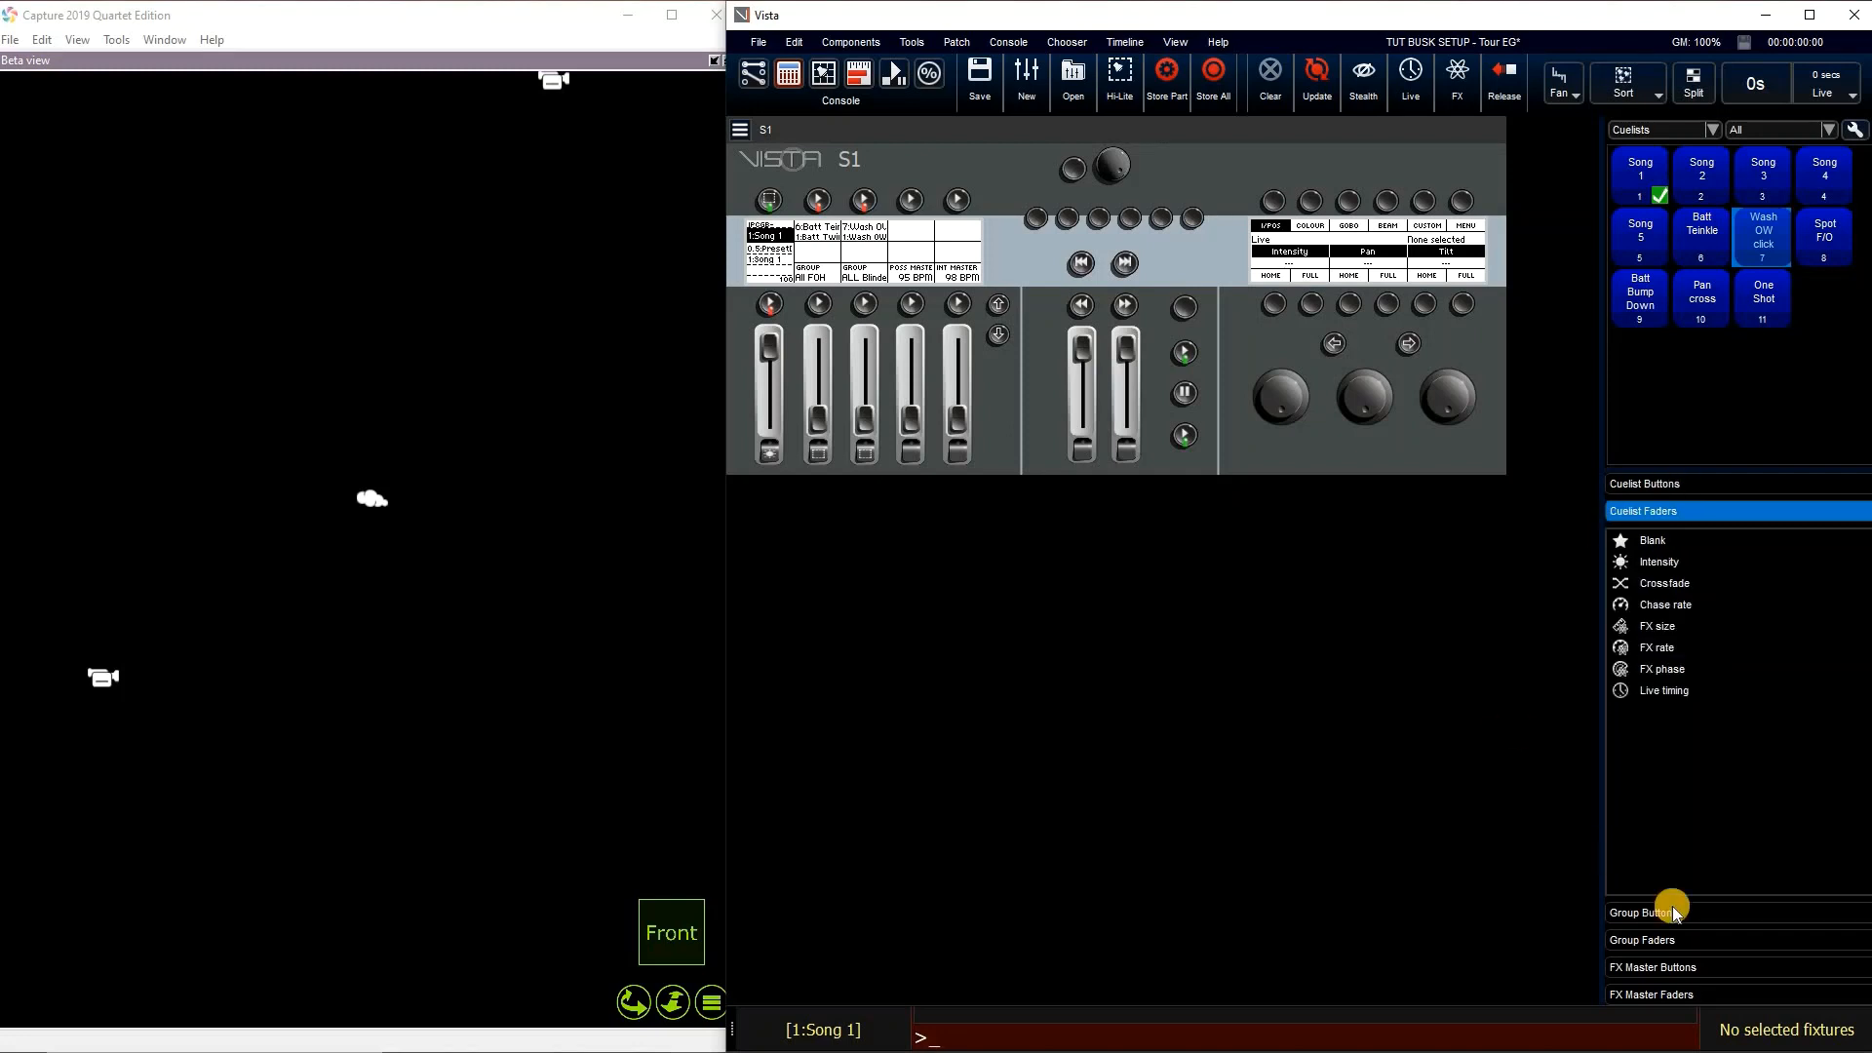
{"action": "left_click_drag", "start_coordinate": [1676, 832], "coordinate": [819, 203]}
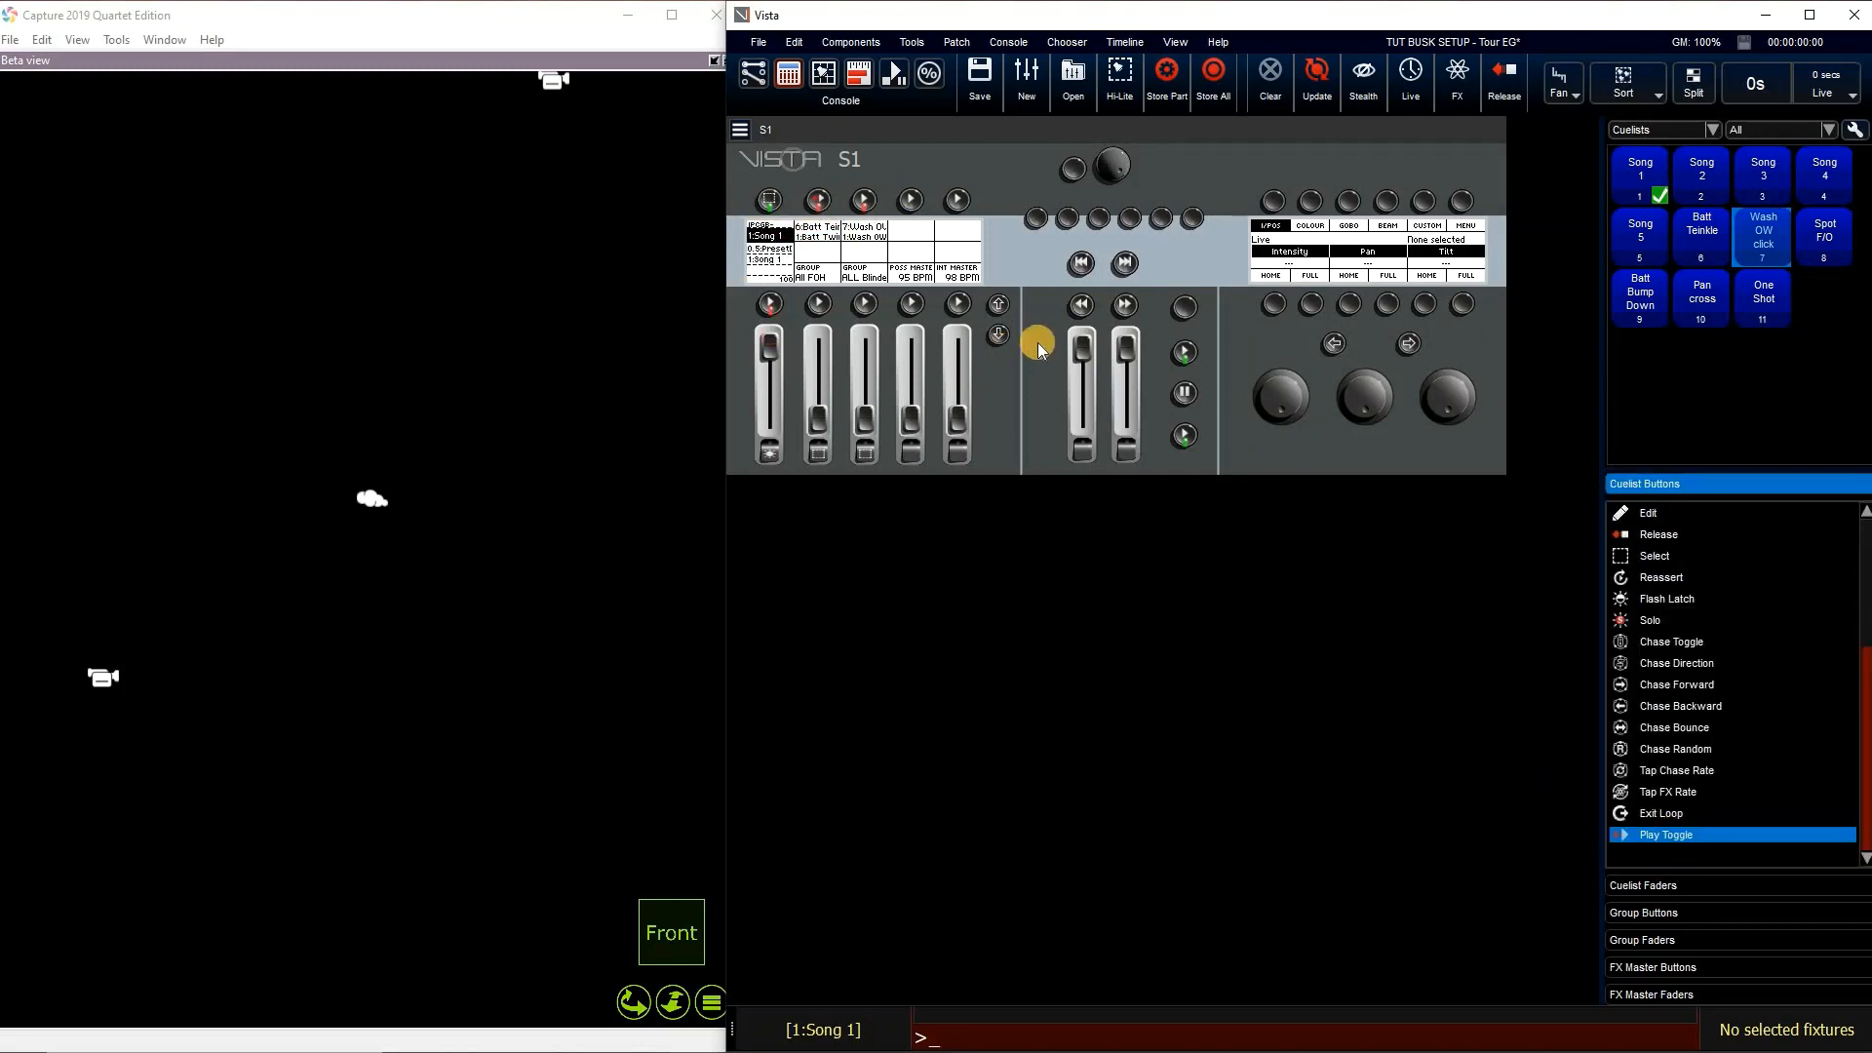
On page 2, assign the Spot F/O cuelist to the second playback's upper segment and set its button to Play Toggle
{"action": "key", "text": "Page_Up"}
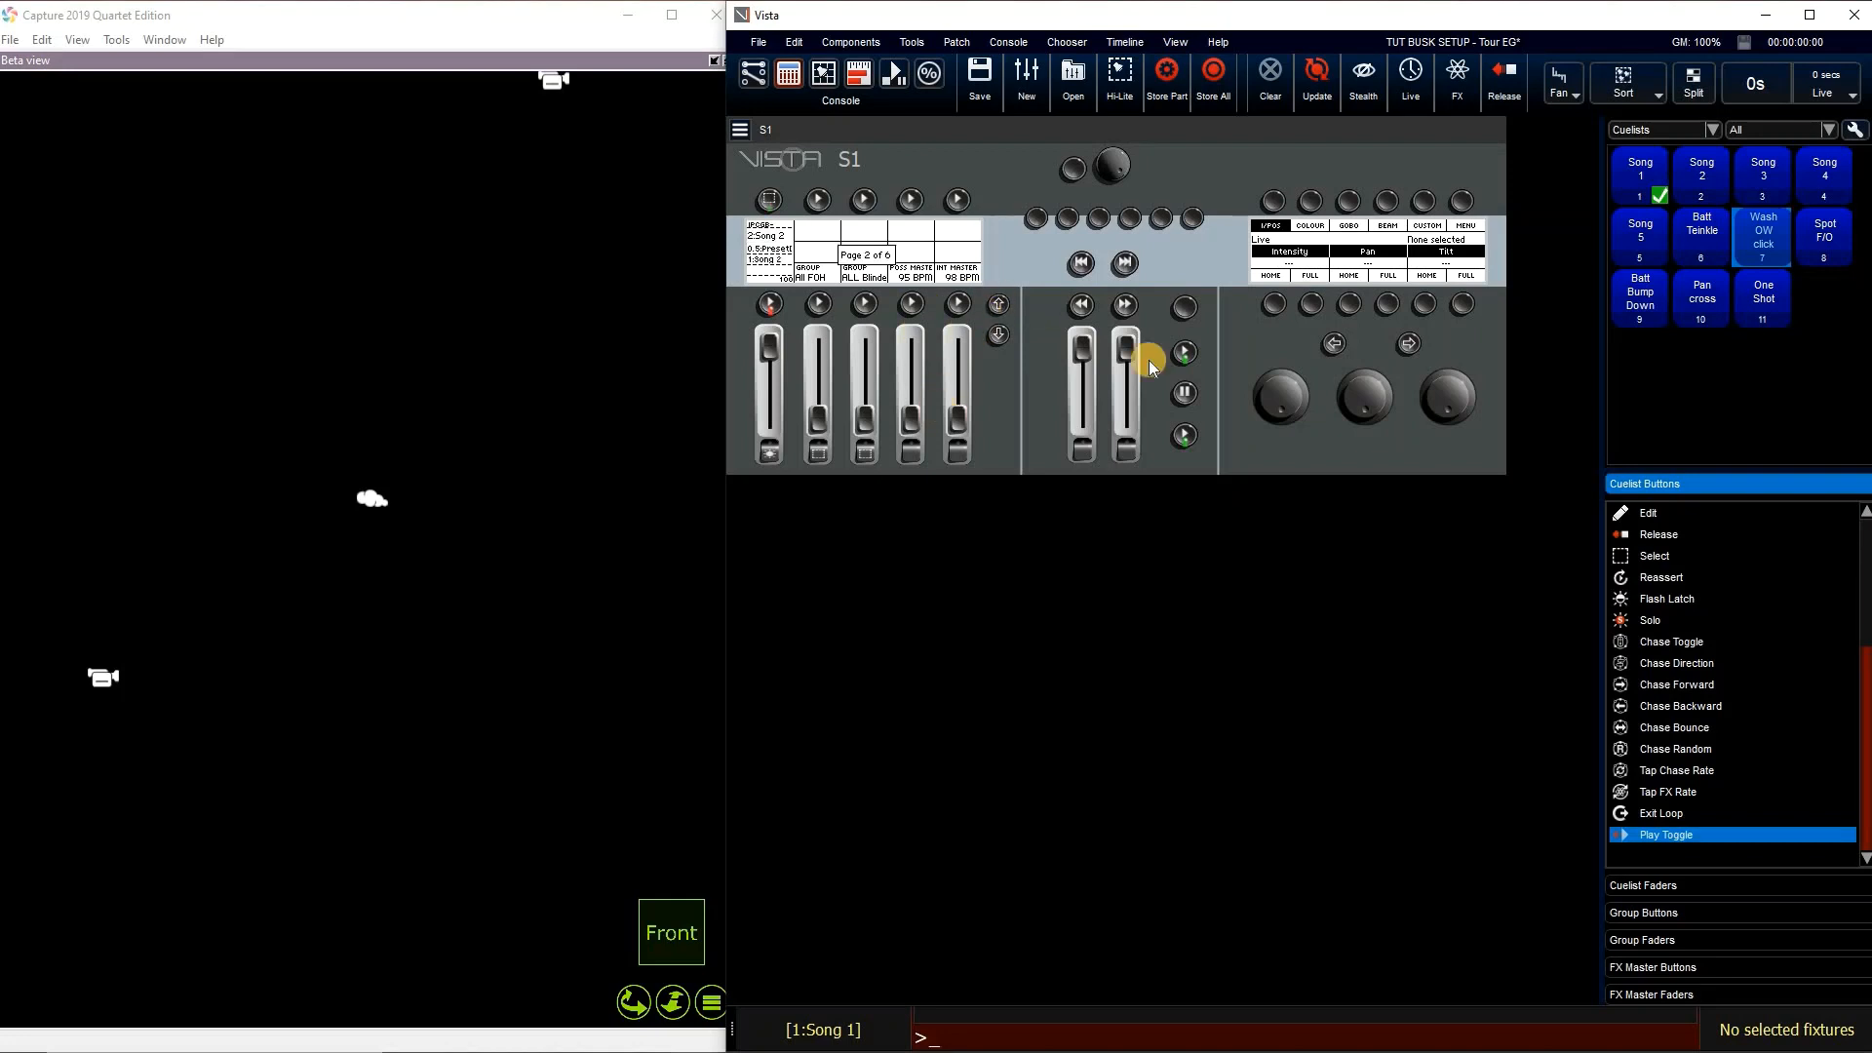
{"action": "left_click_drag", "start_coordinate": [1822, 237], "coordinate": [817, 239]}
{"action": "left_click_drag", "start_coordinate": [1704, 844], "coordinate": [819, 201]}
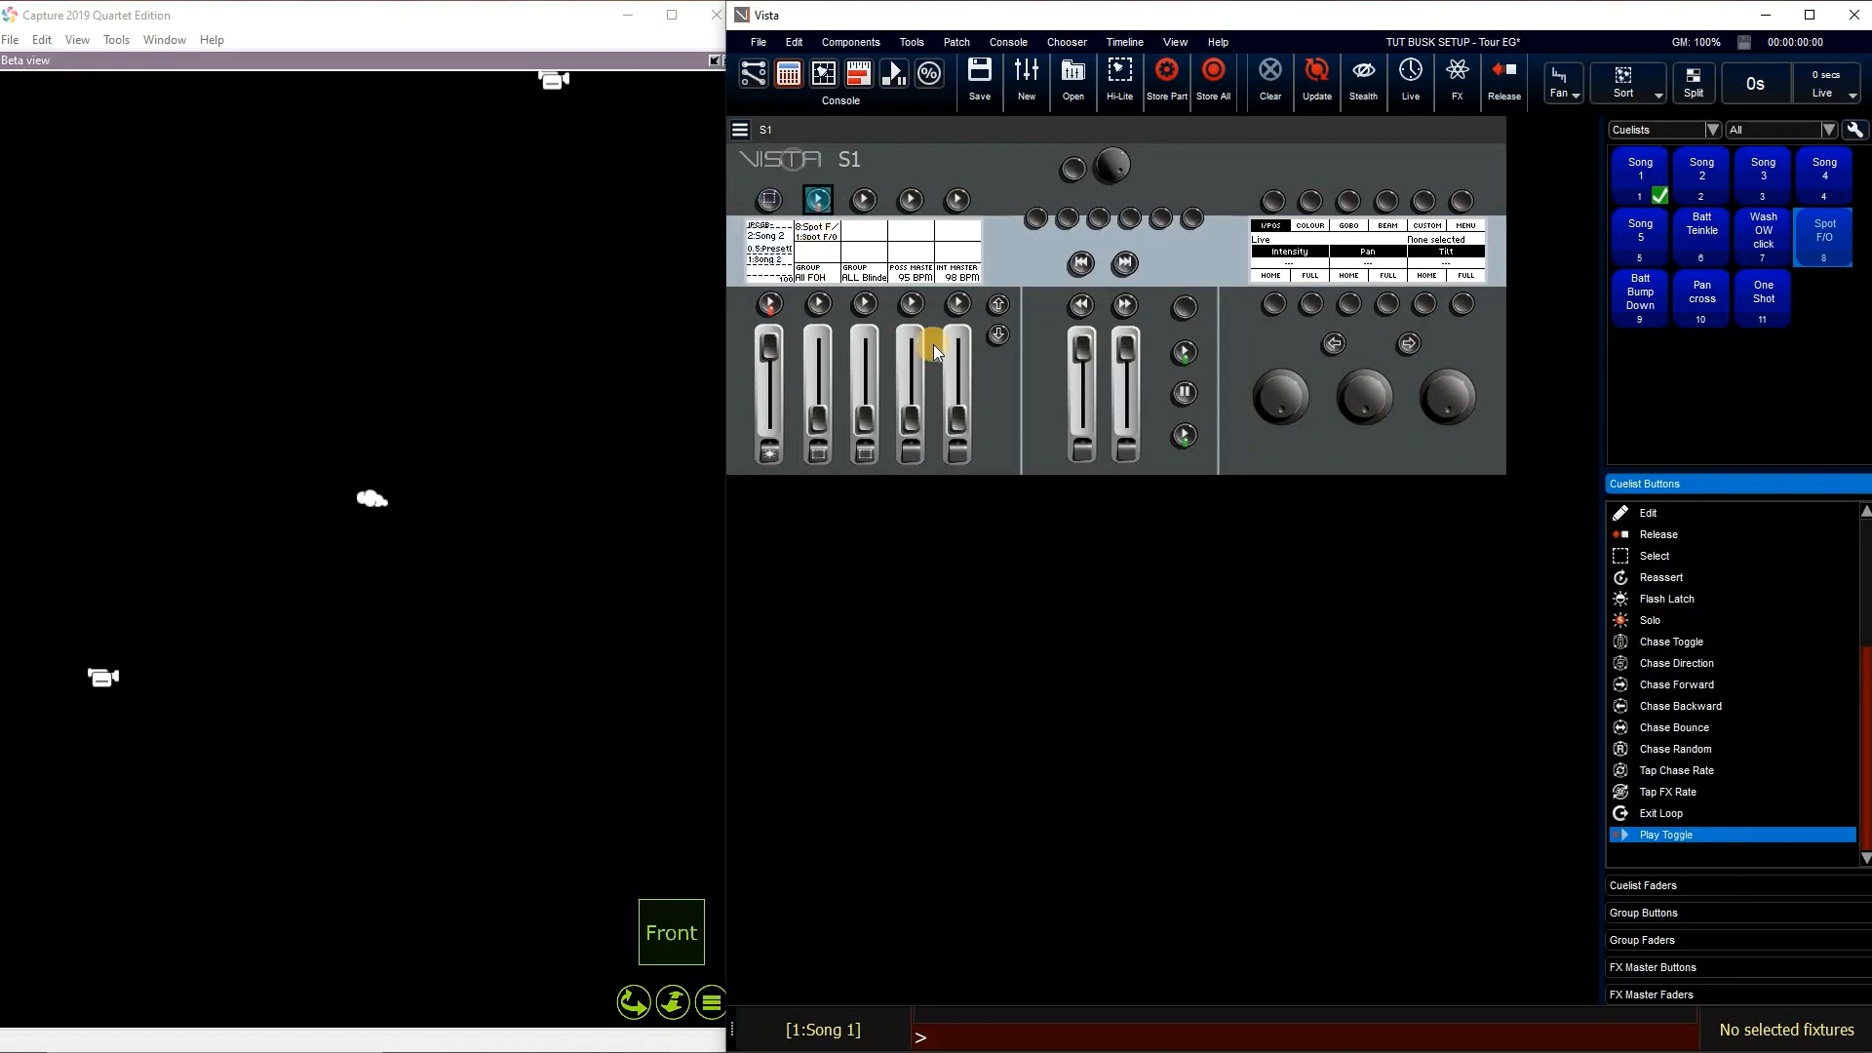
On page 3, assign Batt Bump Down and Pan cross to the second and third playbacks' upper segments with Play Toggle buttons
{"action": "left_click", "coordinate": [998, 303]}
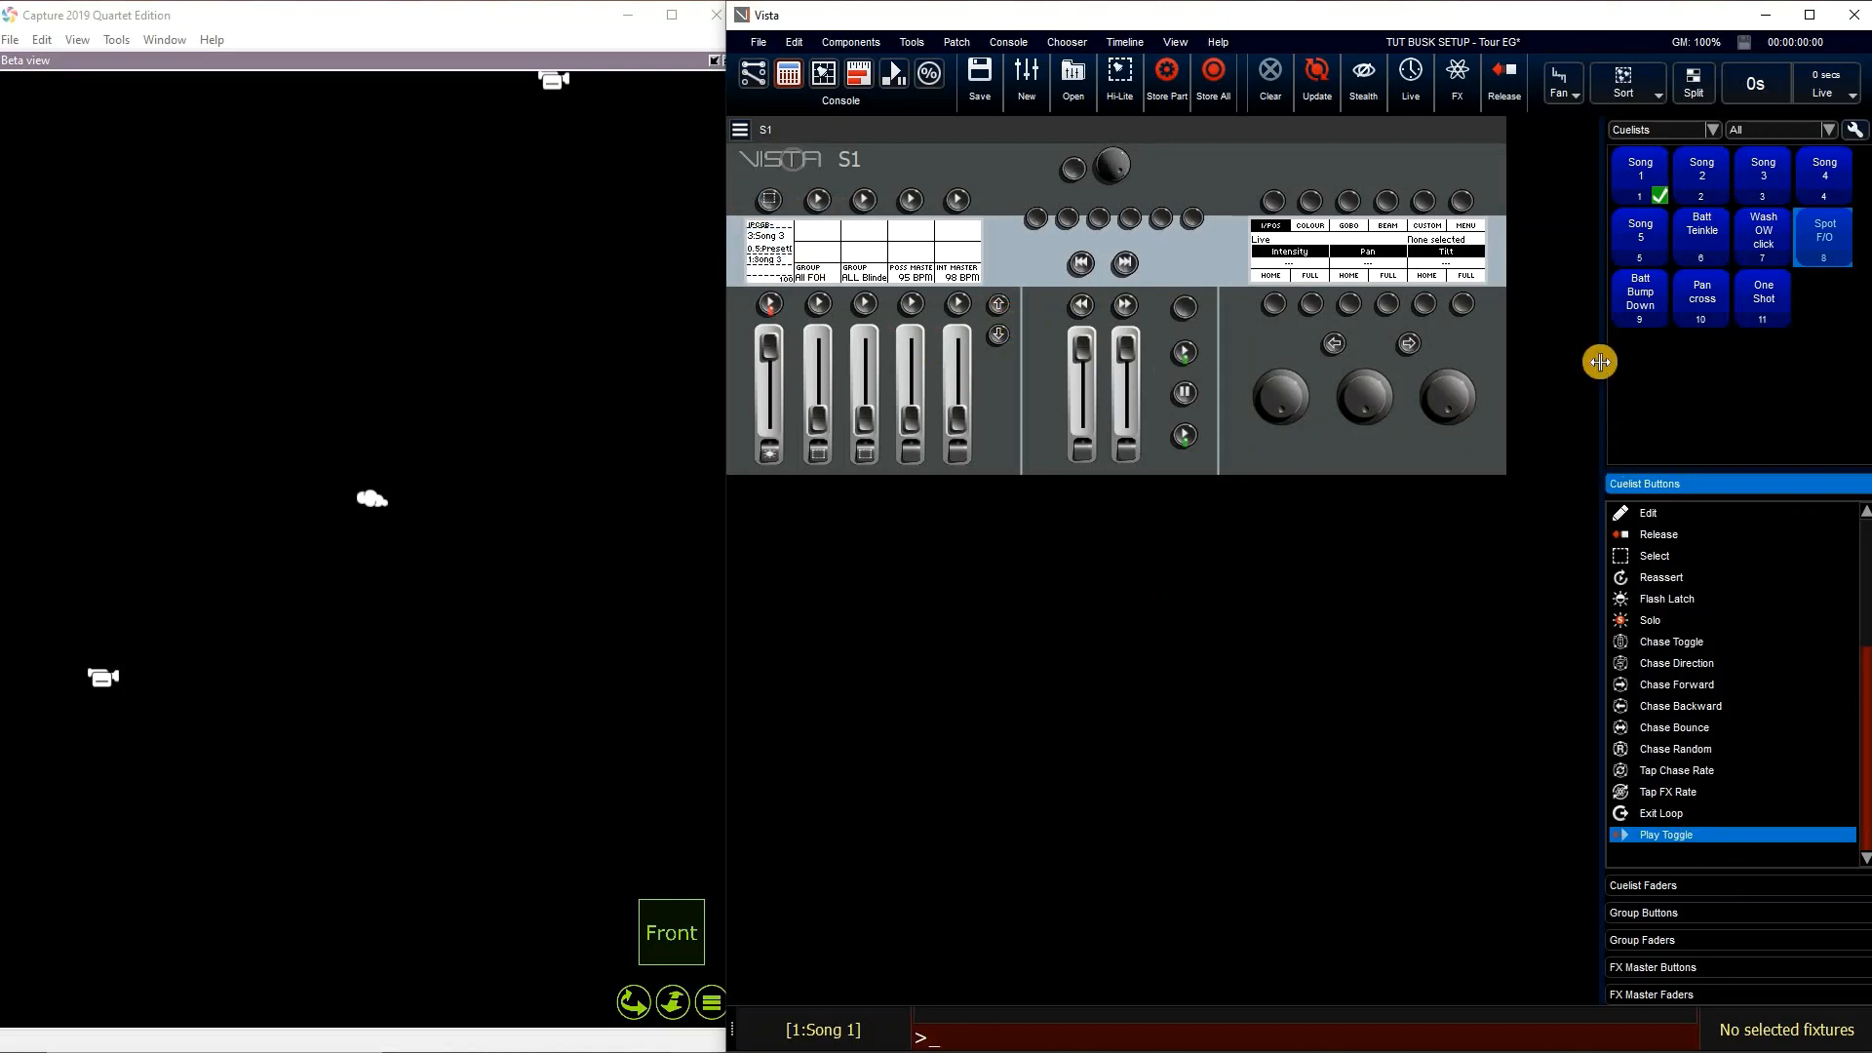
{"action": "left_click_drag", "start_coordinate": [1642, 292], "coordinate": [815, 237]}
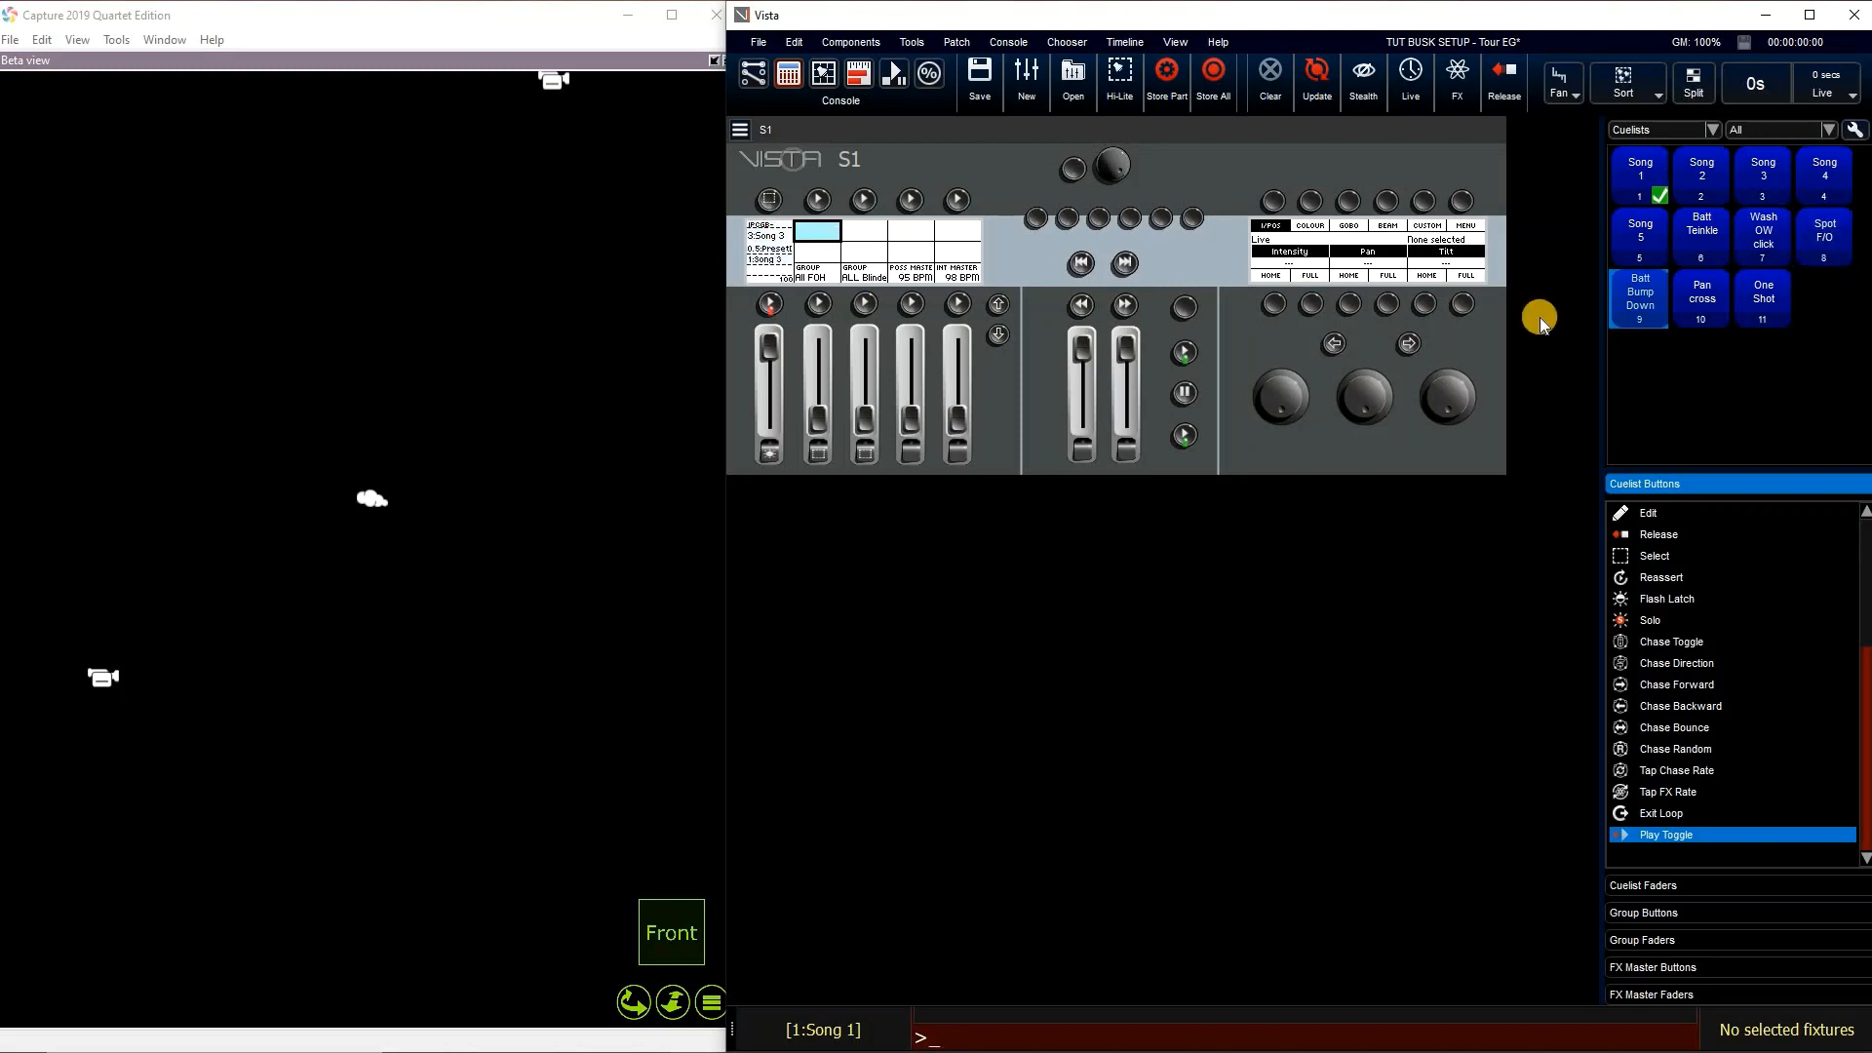
{"action": "left_click_drag", "start_coordinate": [1722, 306], "coordinate": [860, 234]}
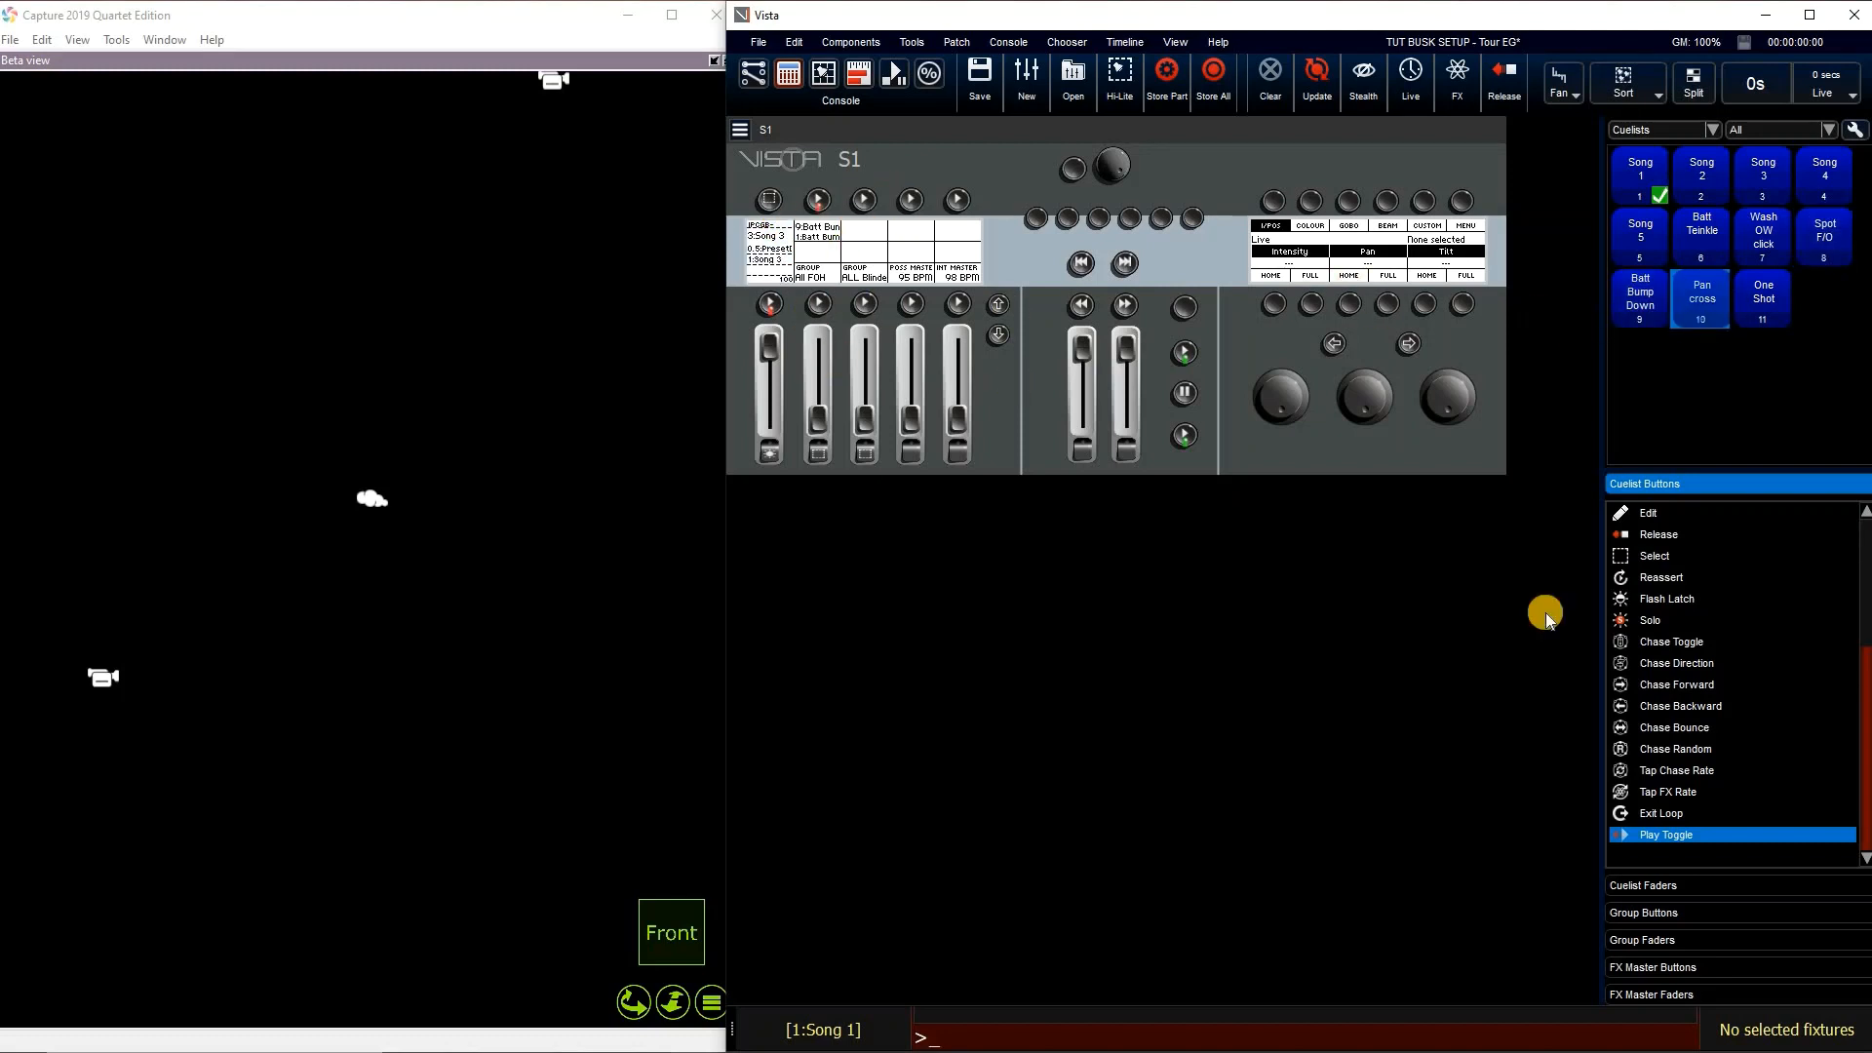
{"action": "left_click_drag", "start_coordinate": [1646, 834], "coordinate": [774, 205]}
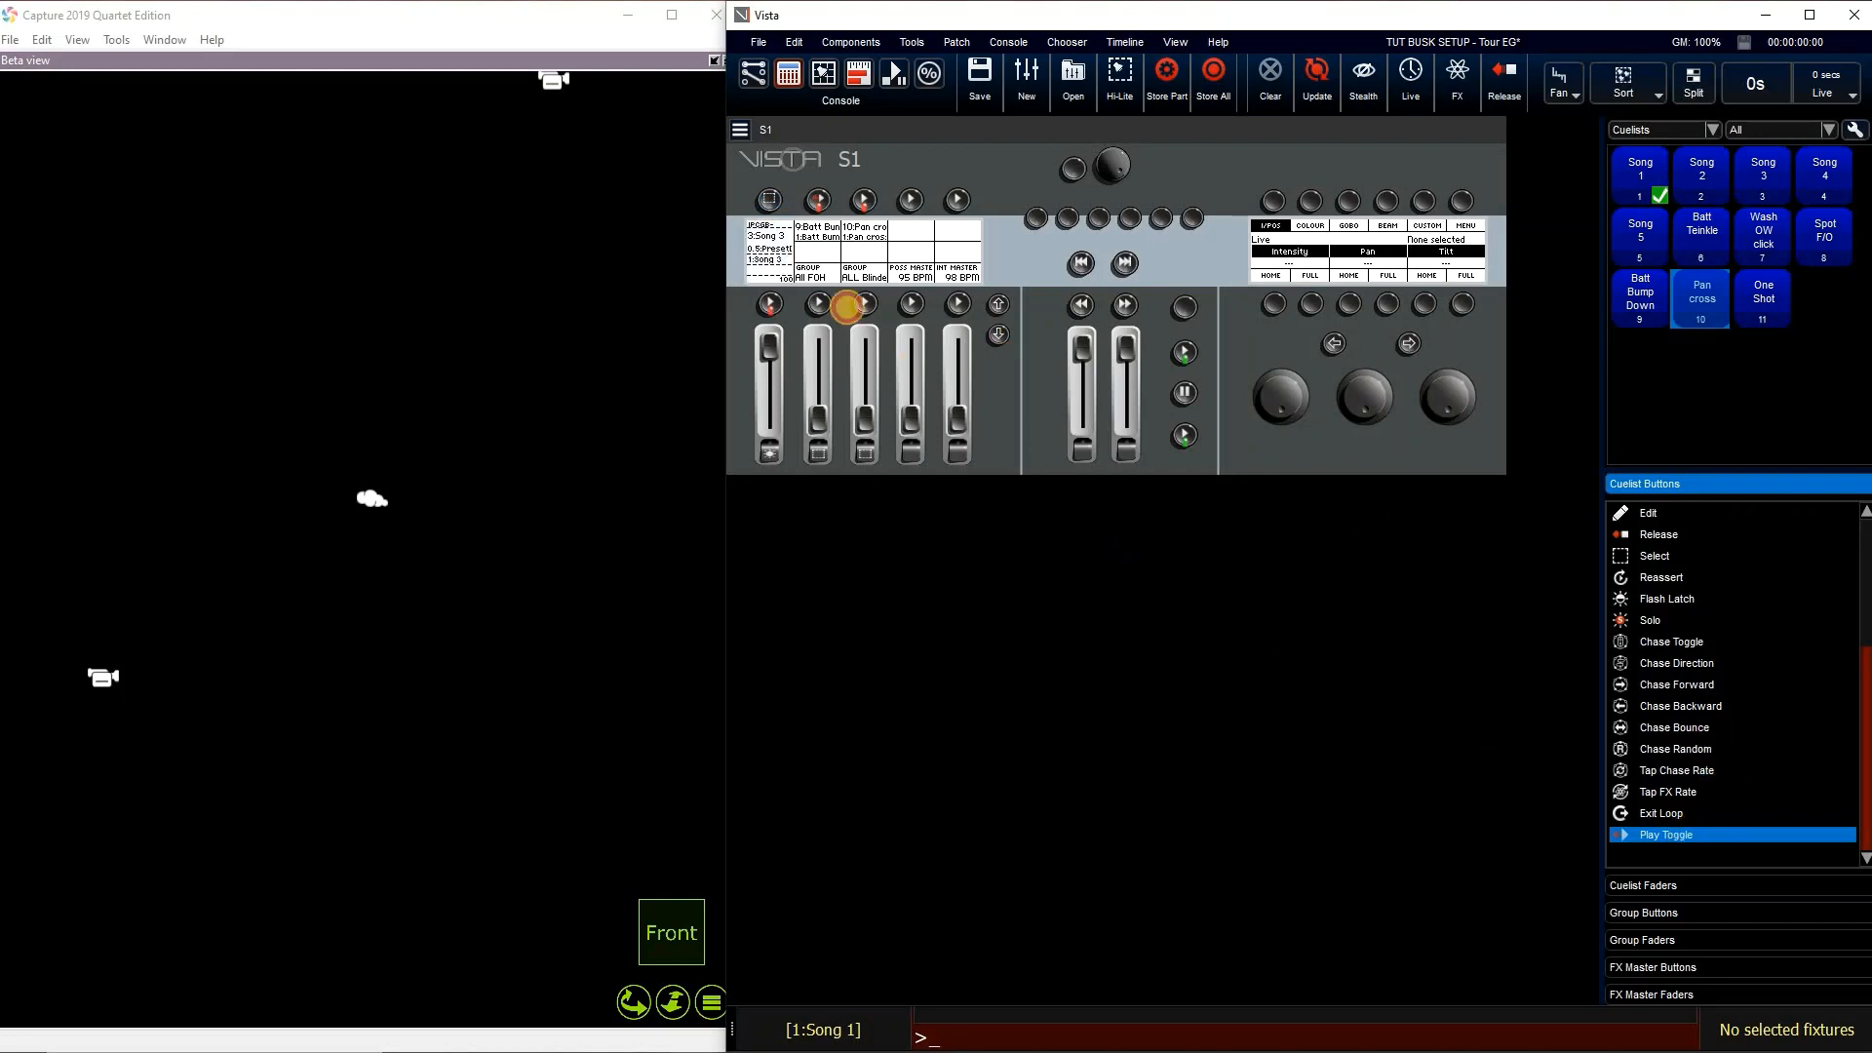
Assign the One Shot cuelist to the second playback's upper segment on the Song 5 page and return to the first page
{"action": "left_click", "coordinate": [1014, 316]}
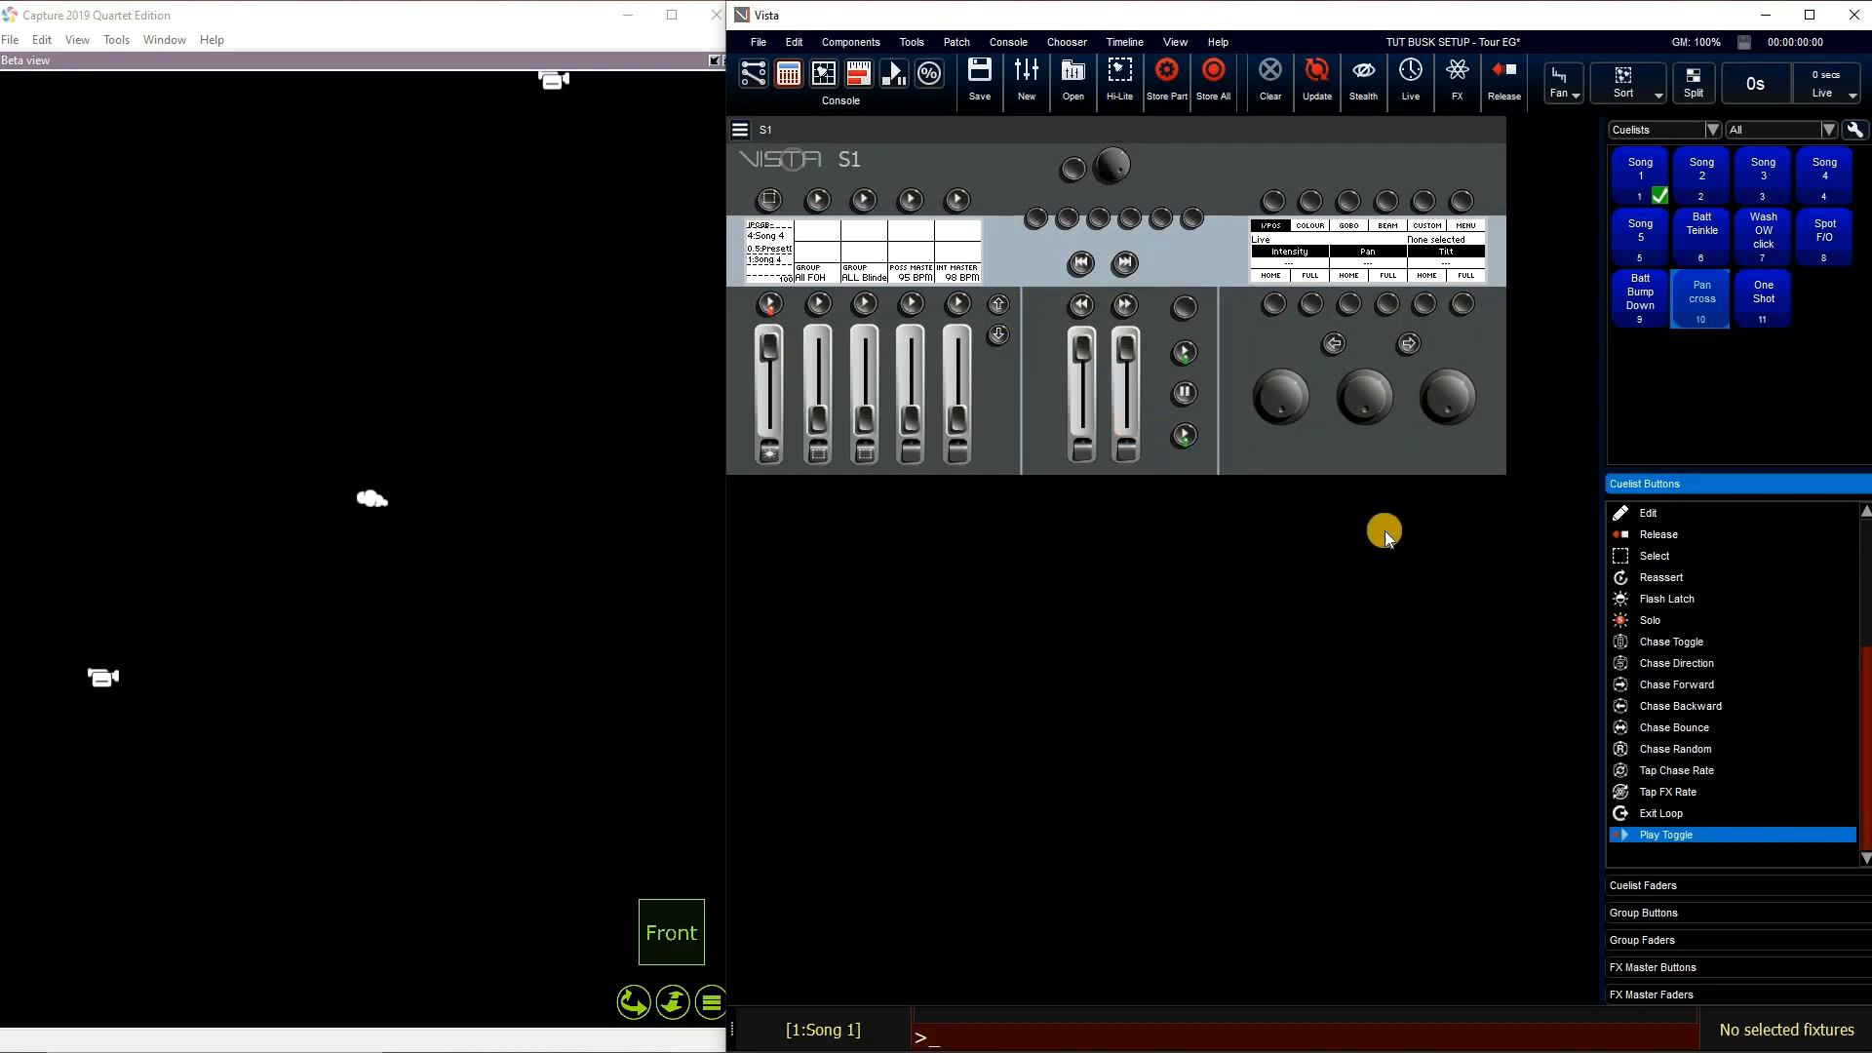
{"action": "left_click_drag", "start_coordinate": [1760, 298], "coordinate": [817, 244]}
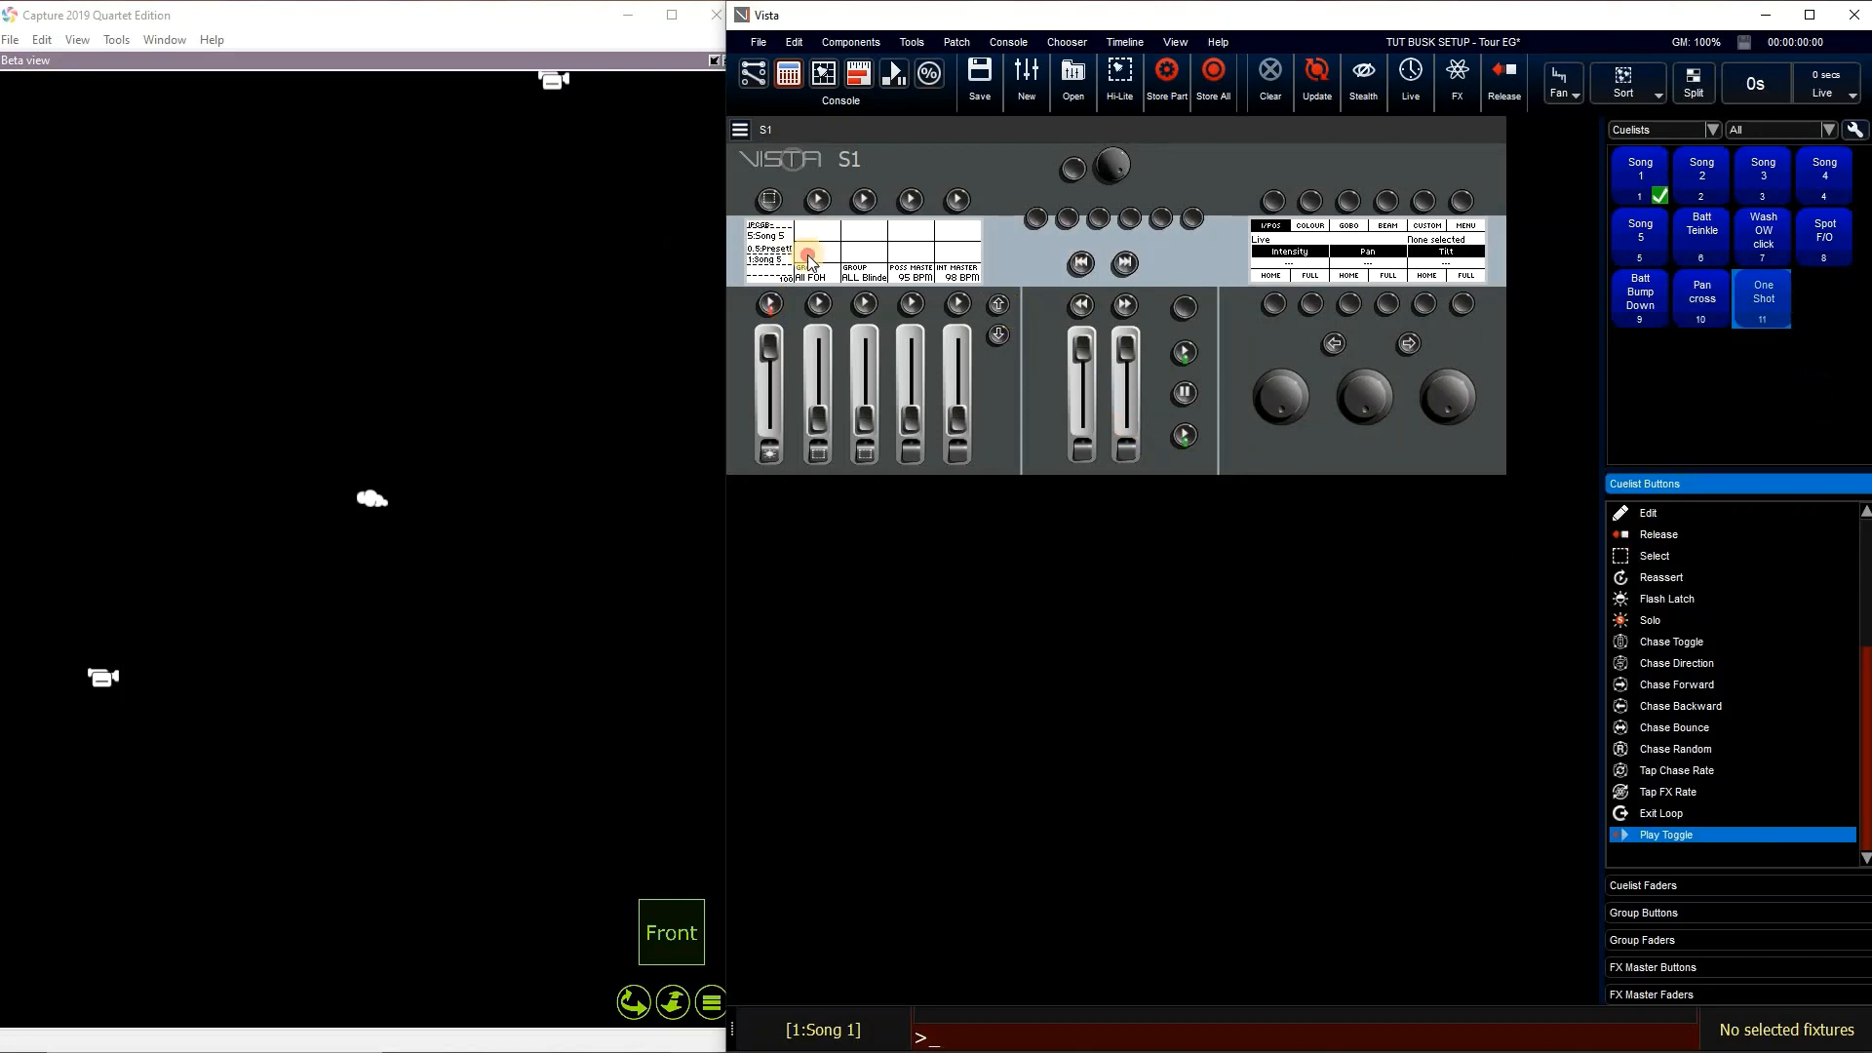
{"action": "left_click", "coordinate": [998, 334]}
{"action": "left_click", "coordinate": [998, 335]}
{"action": "left_click", "coordinate": [998, 334]}
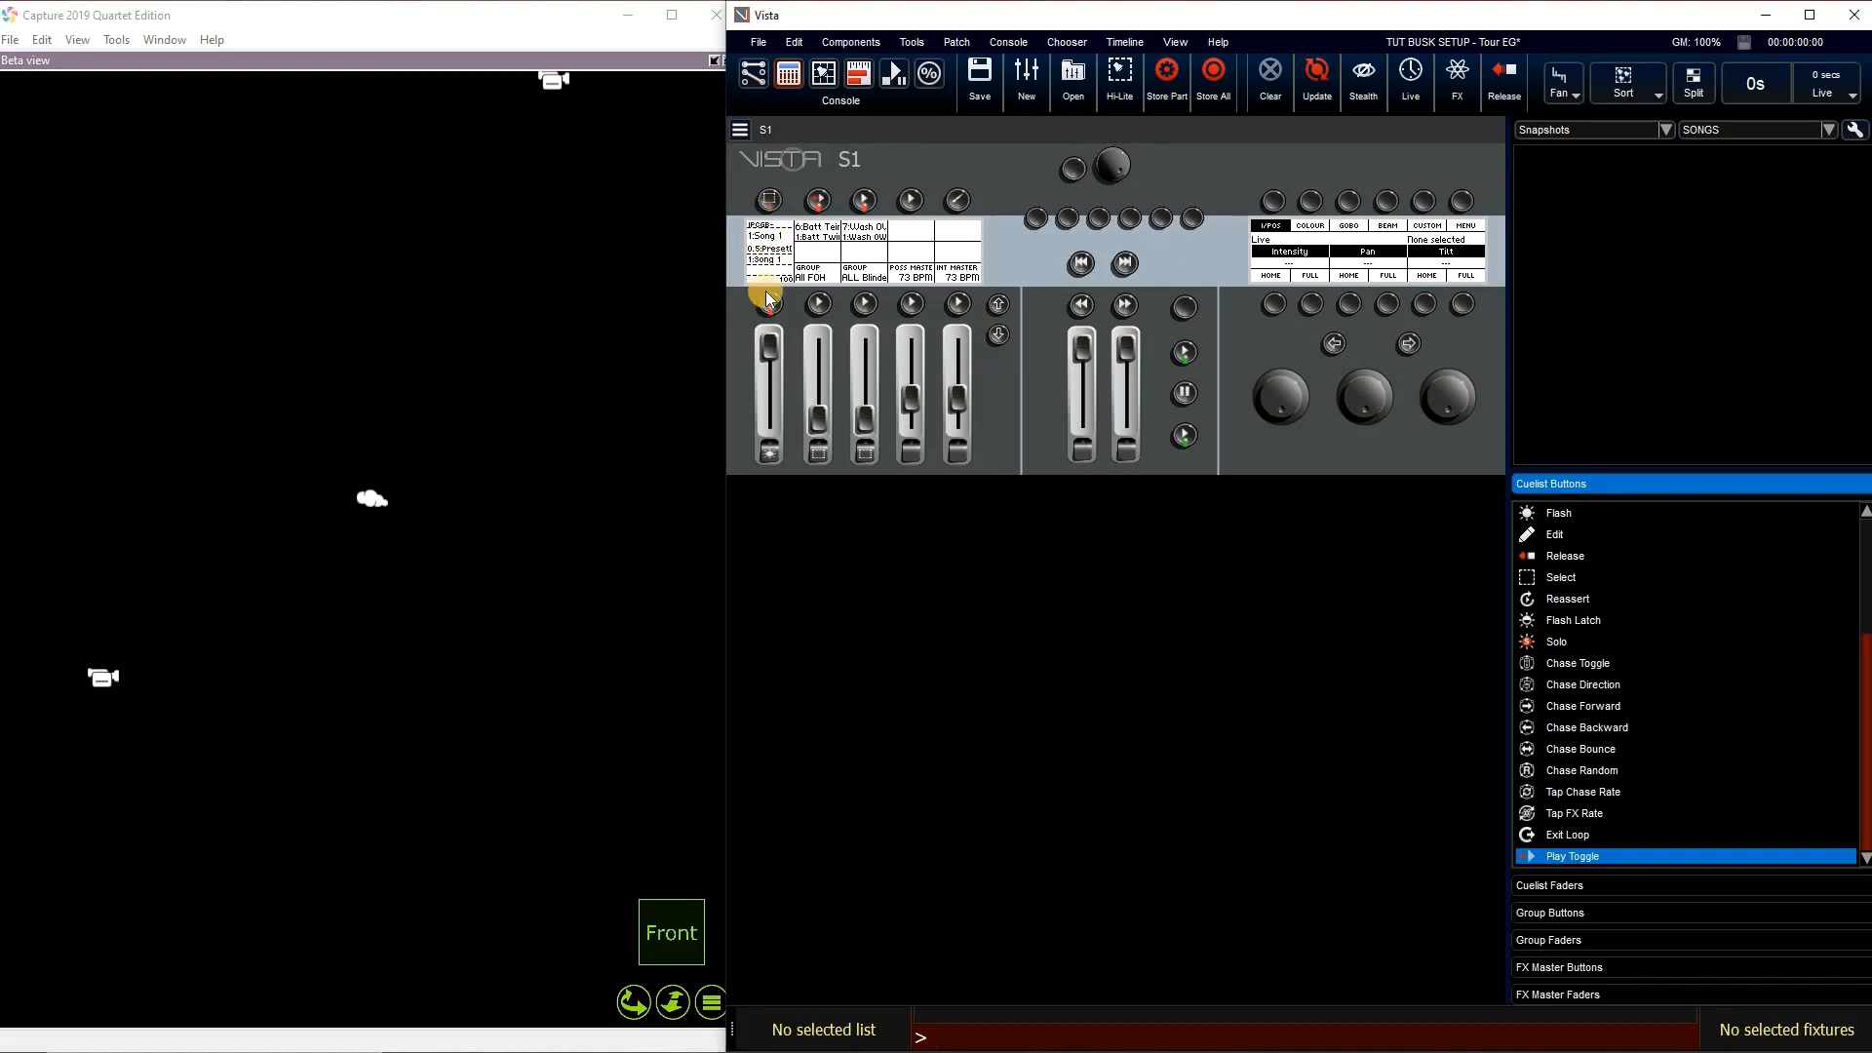
Start the Song 1 cuelist's preset cue and record a snapshot named Song 1 with Playback State and Console Workspace
{"action": "key", "text": "space"}
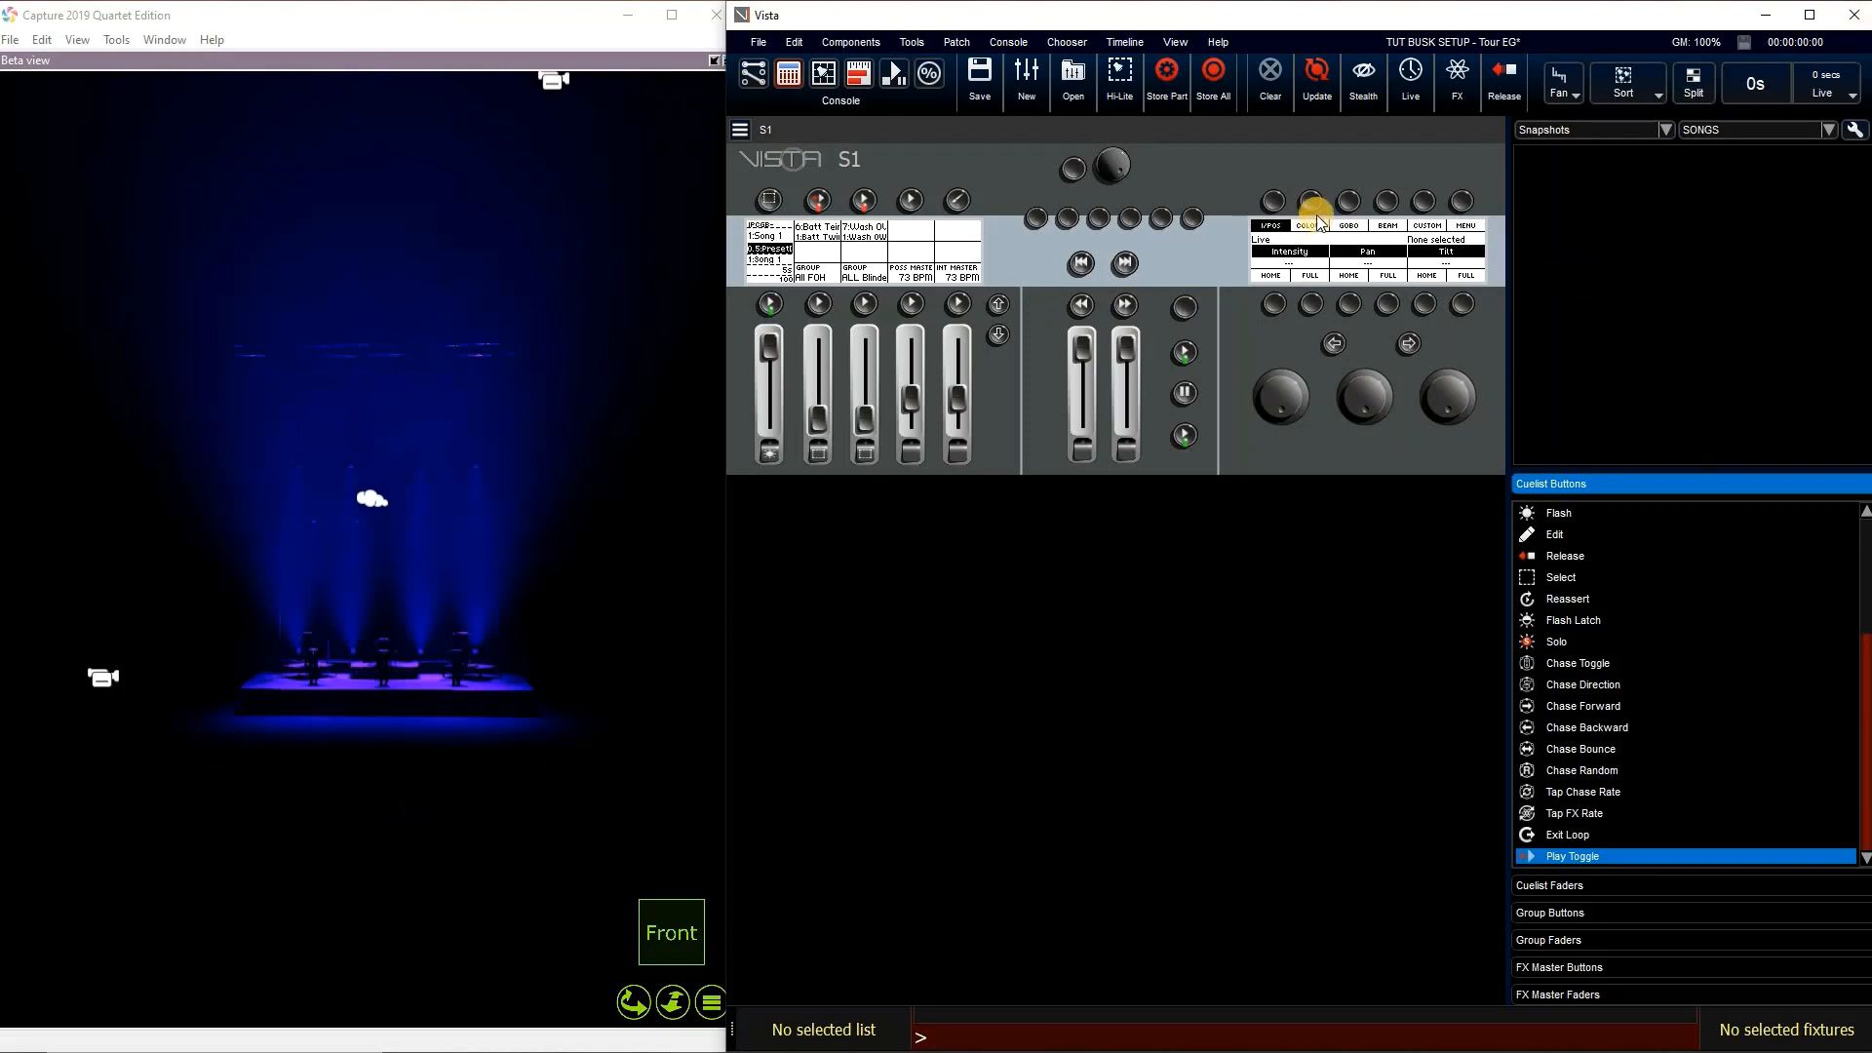
{"action": "key", "text": "shift"}
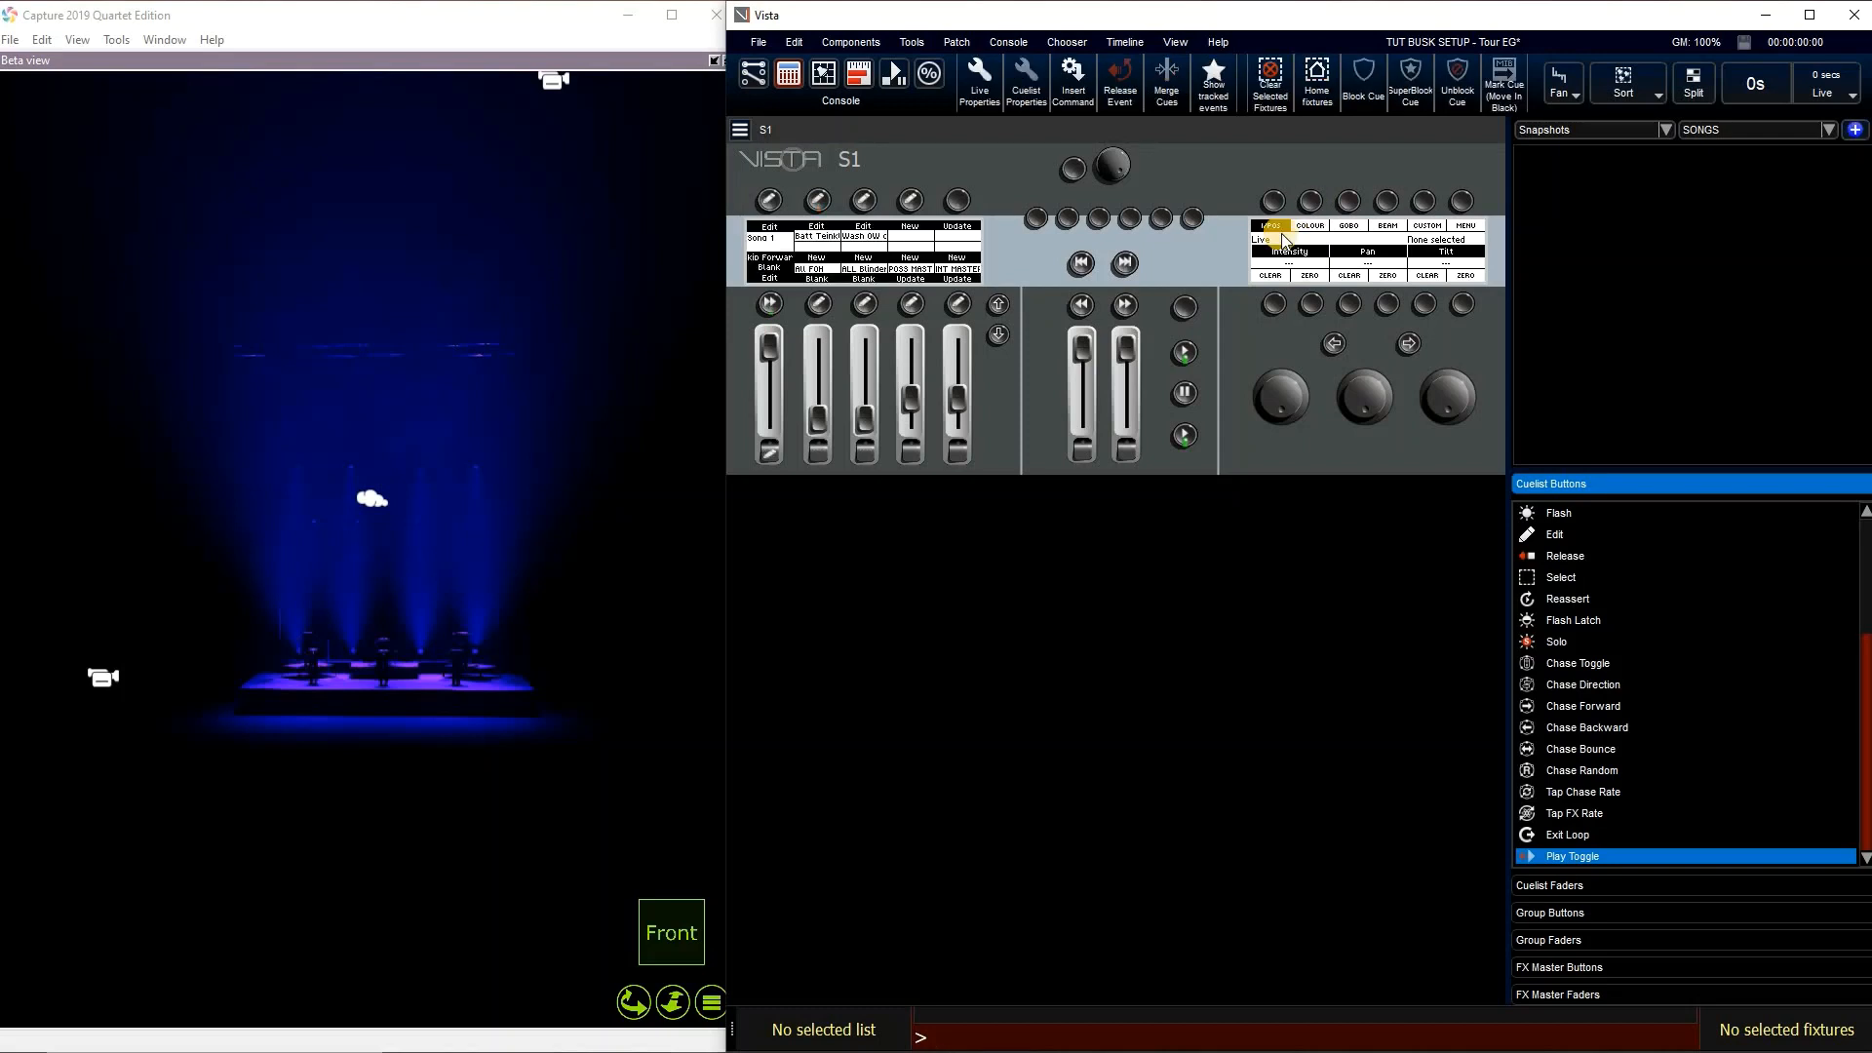
{"action": "left_click", "coordinate": [1531, 164], "text": "shift"}
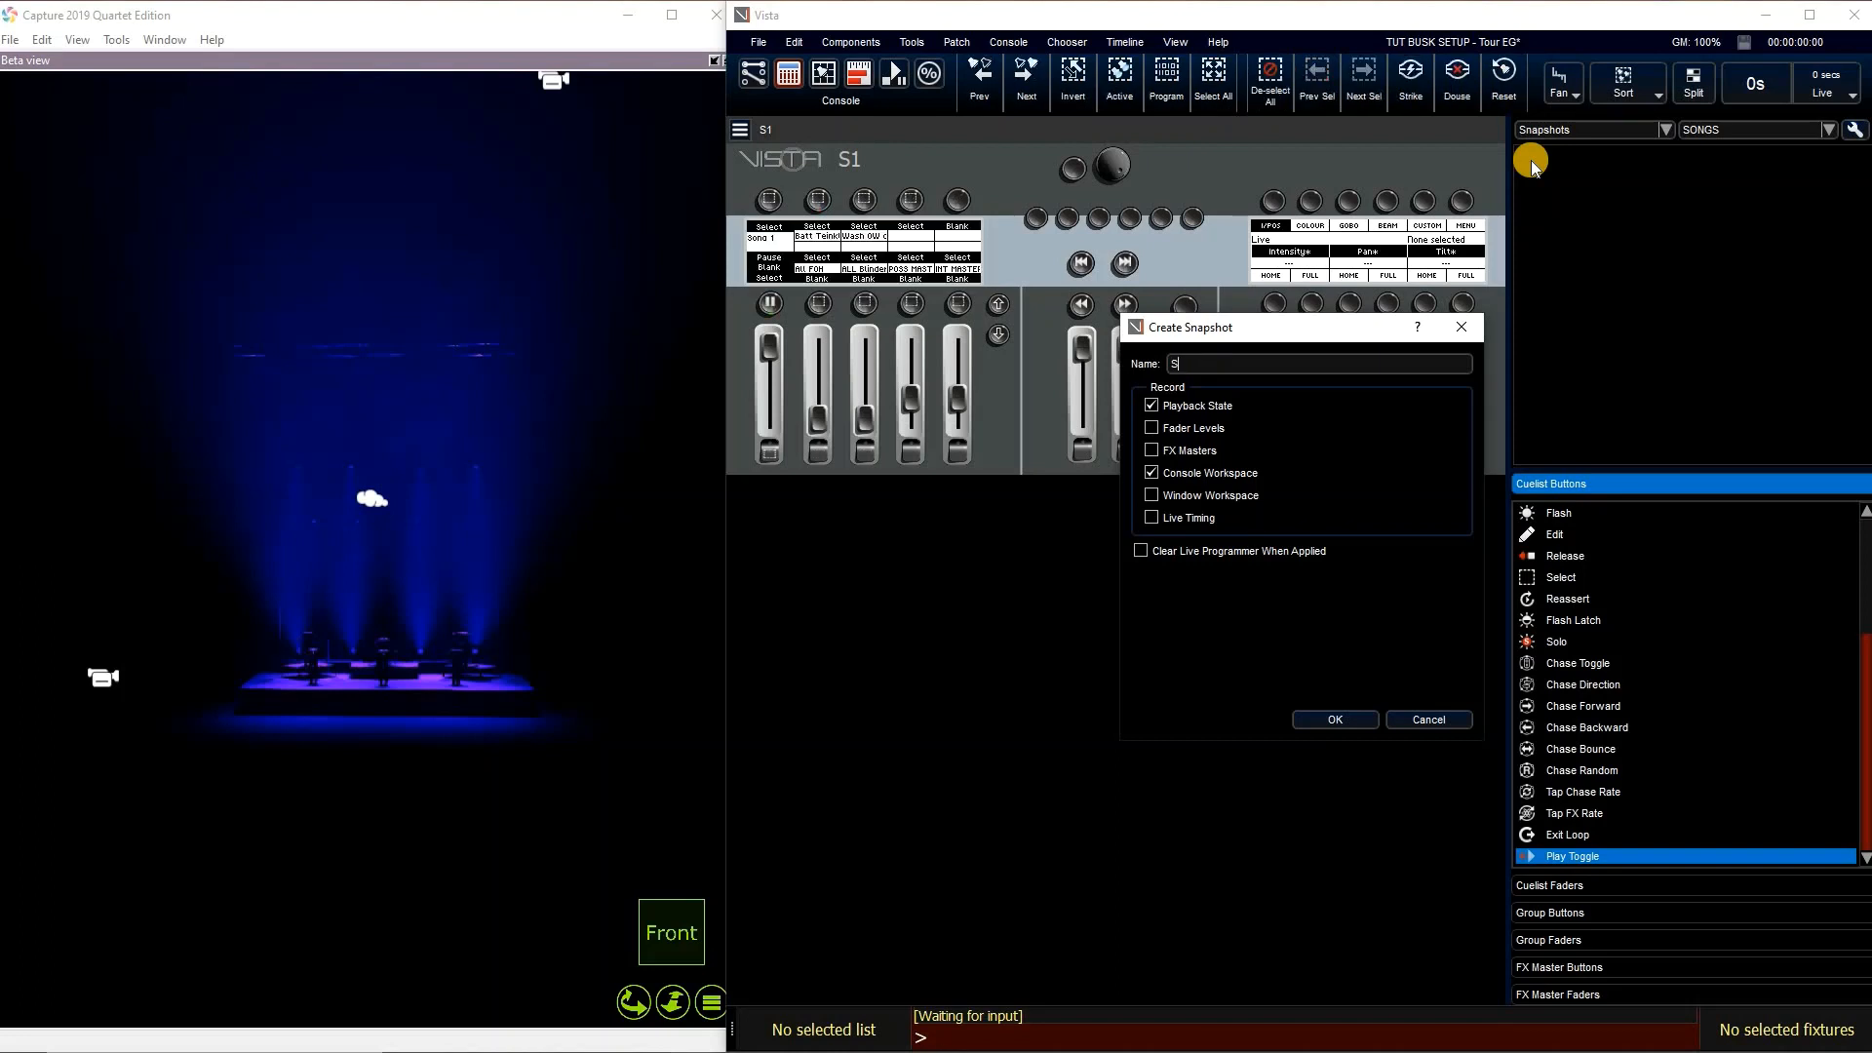
{"action": "type", "text": "Song 1"}
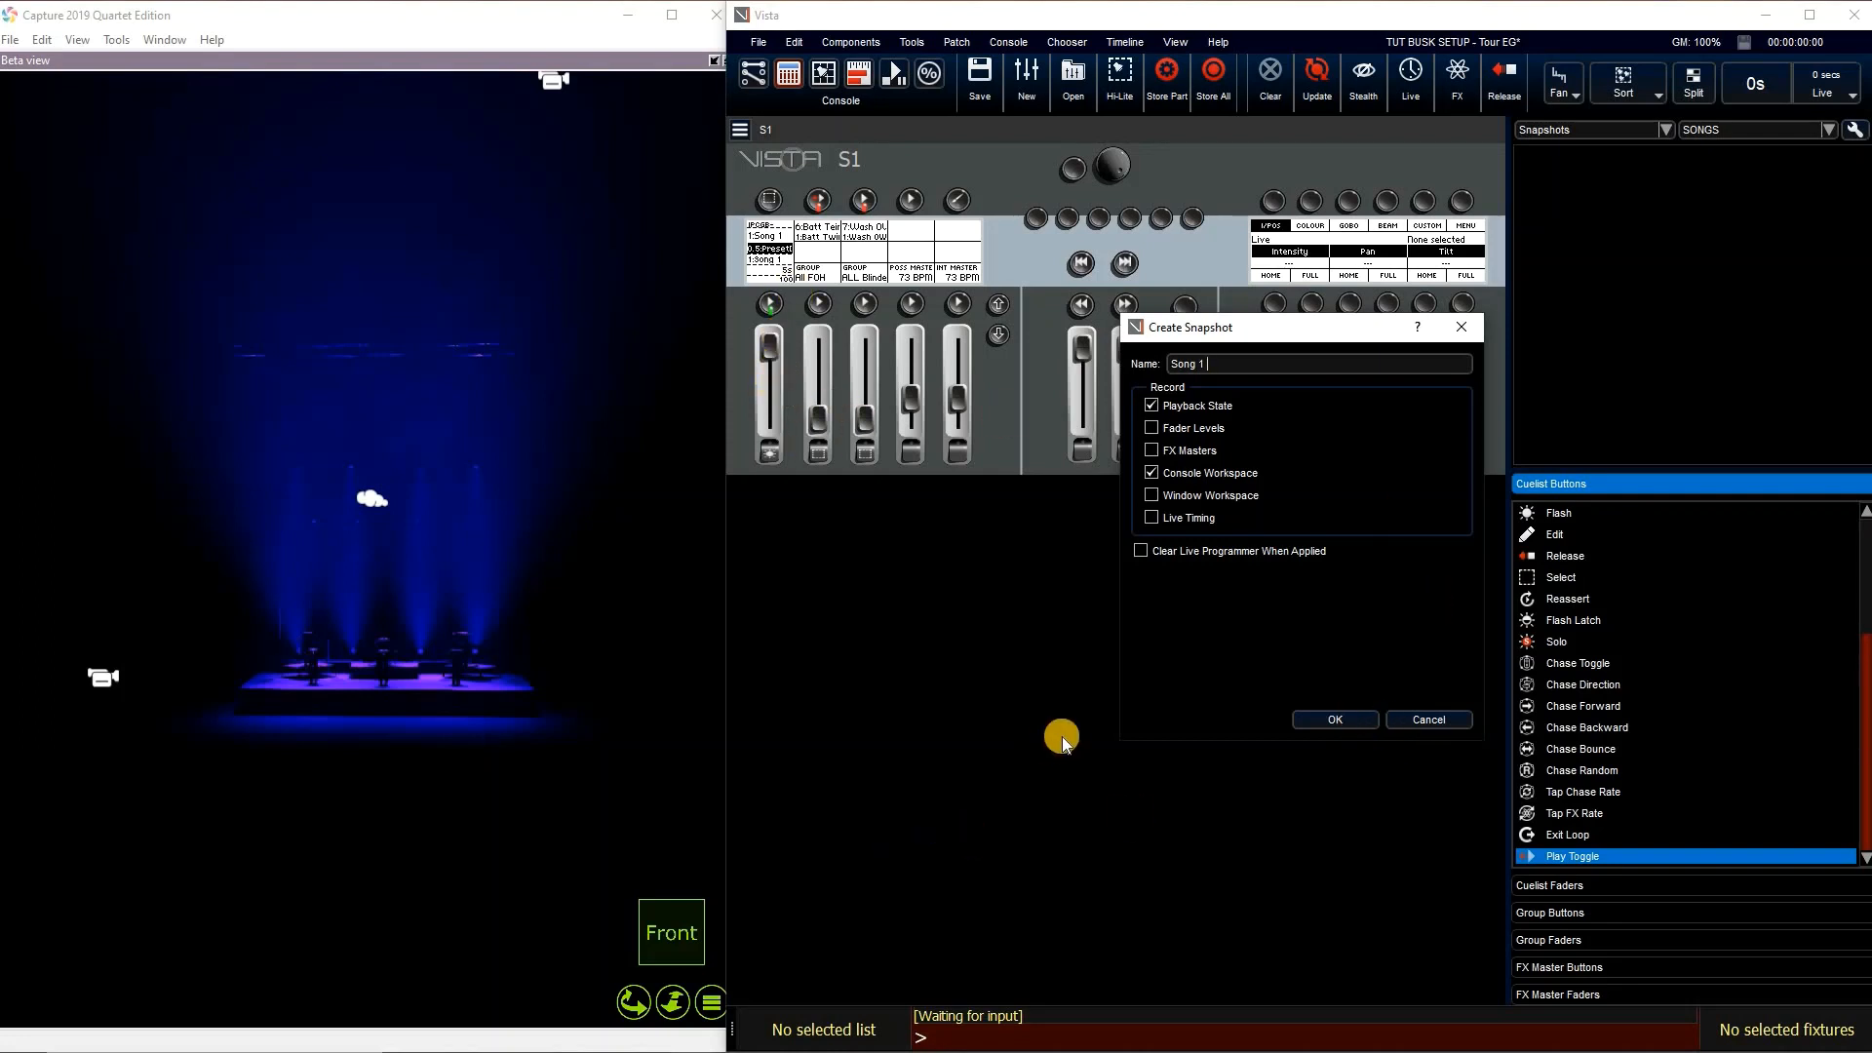
{"action": "key", "text": "Return"}
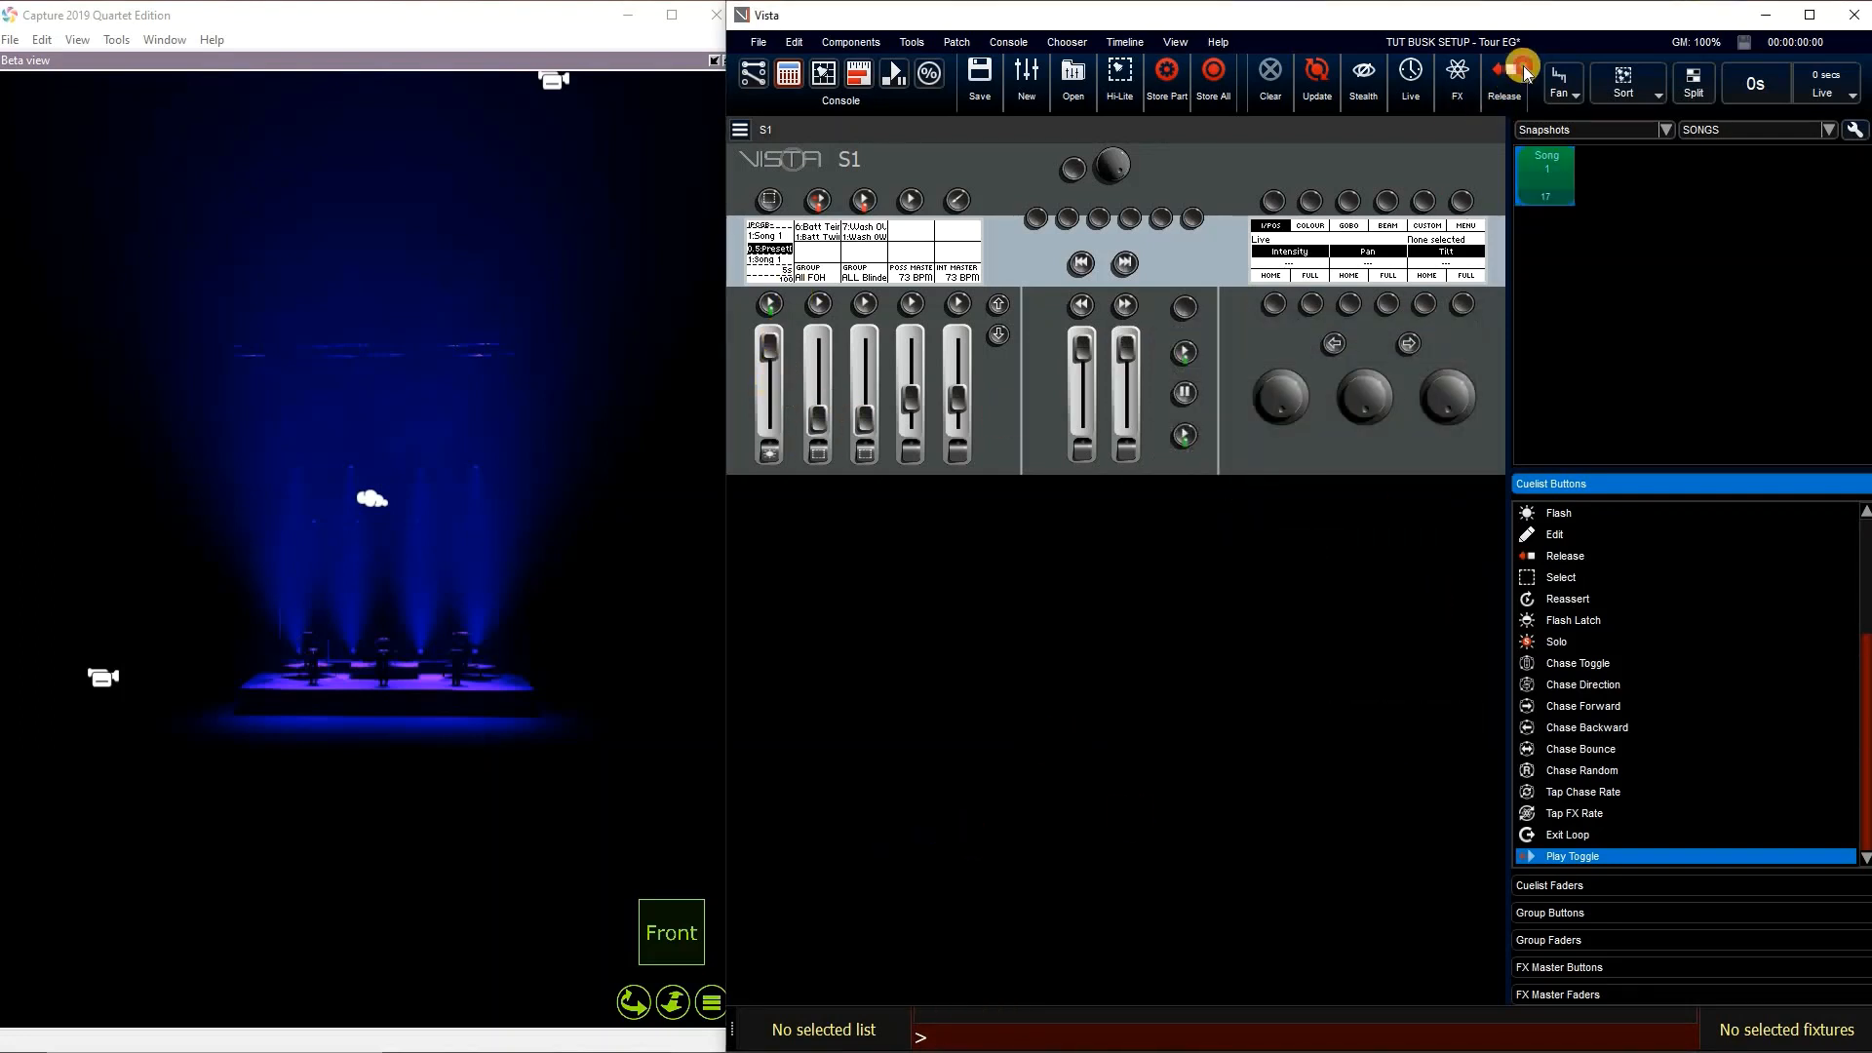
On page 2, with the Song 2 preset cue playing, record a snapshot named Song 2 with Playback State and Console Workspace
{"action": "left_click", "coordinate": [999, 304]}
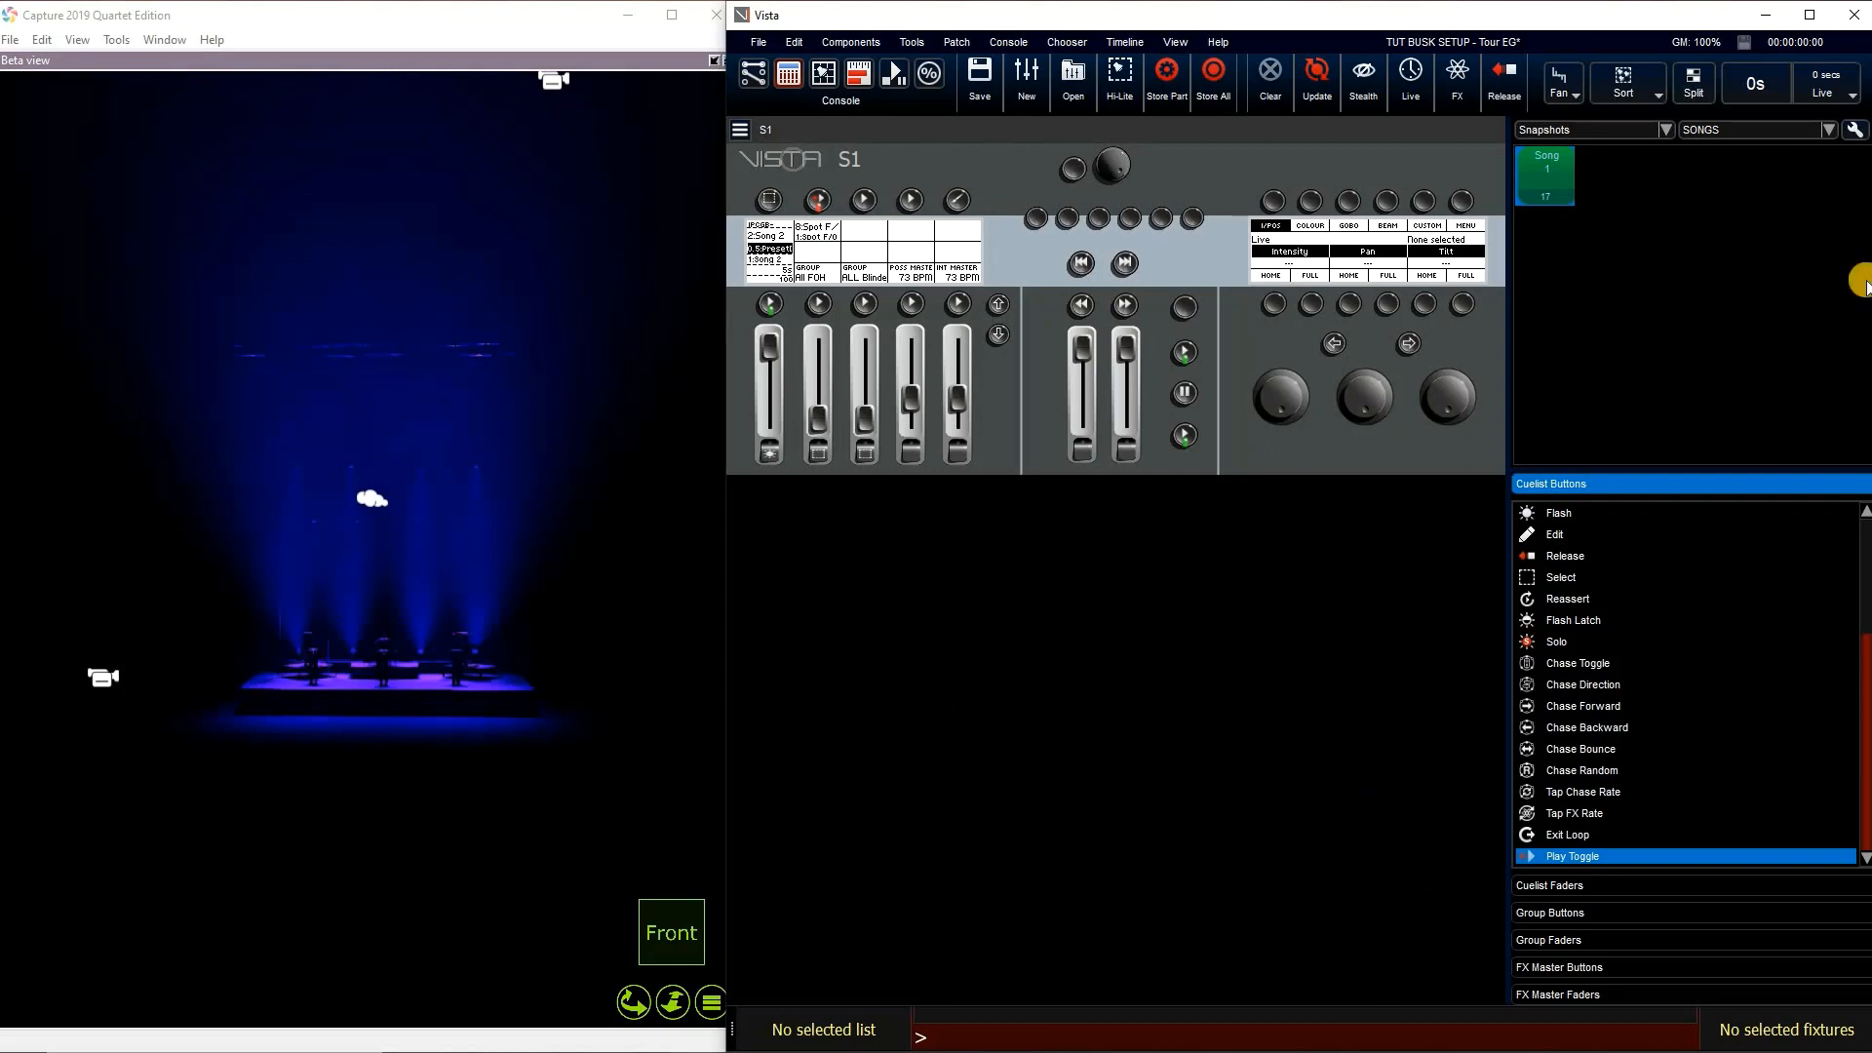
{"action": "key", "text": "shift"}
{"action": "left_click", "coordinate": [1738, 306], "text": "shift"}
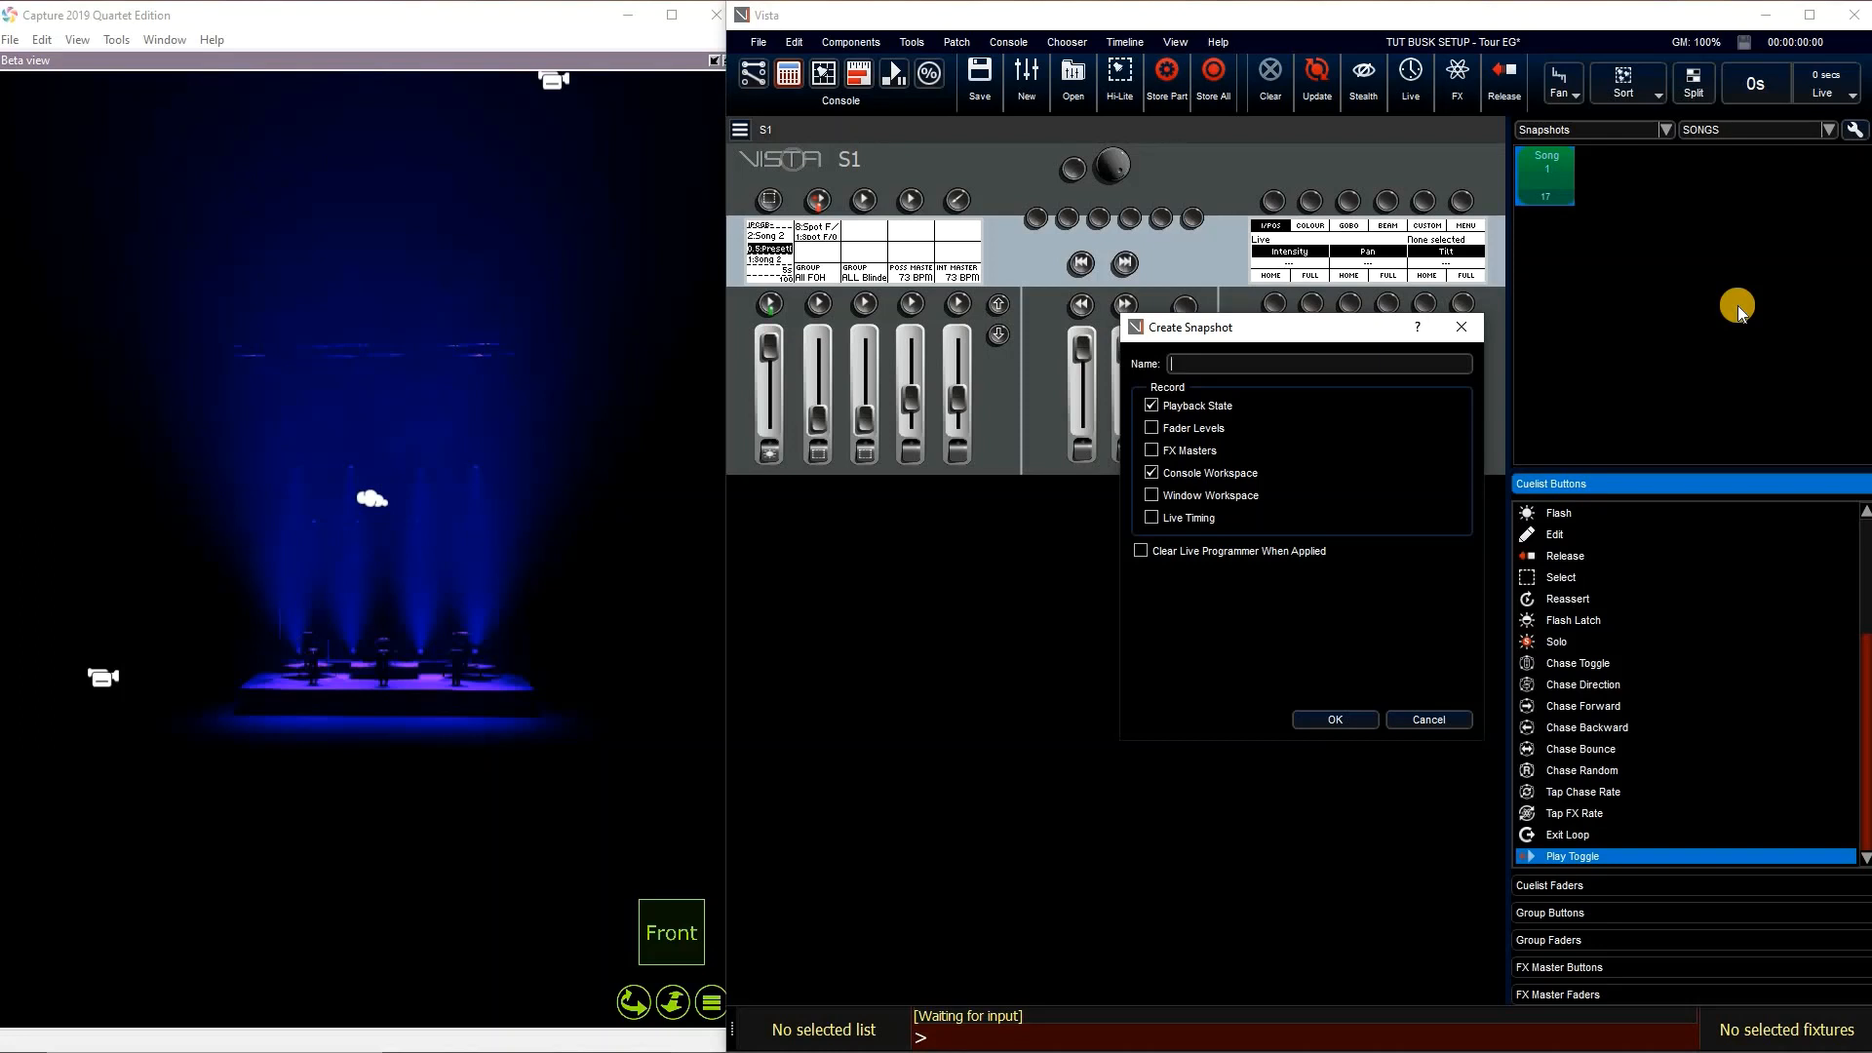
{"action": "type", "text": "Song 2"}
{"action": "left_click", "coordinate": [1349, 716]}
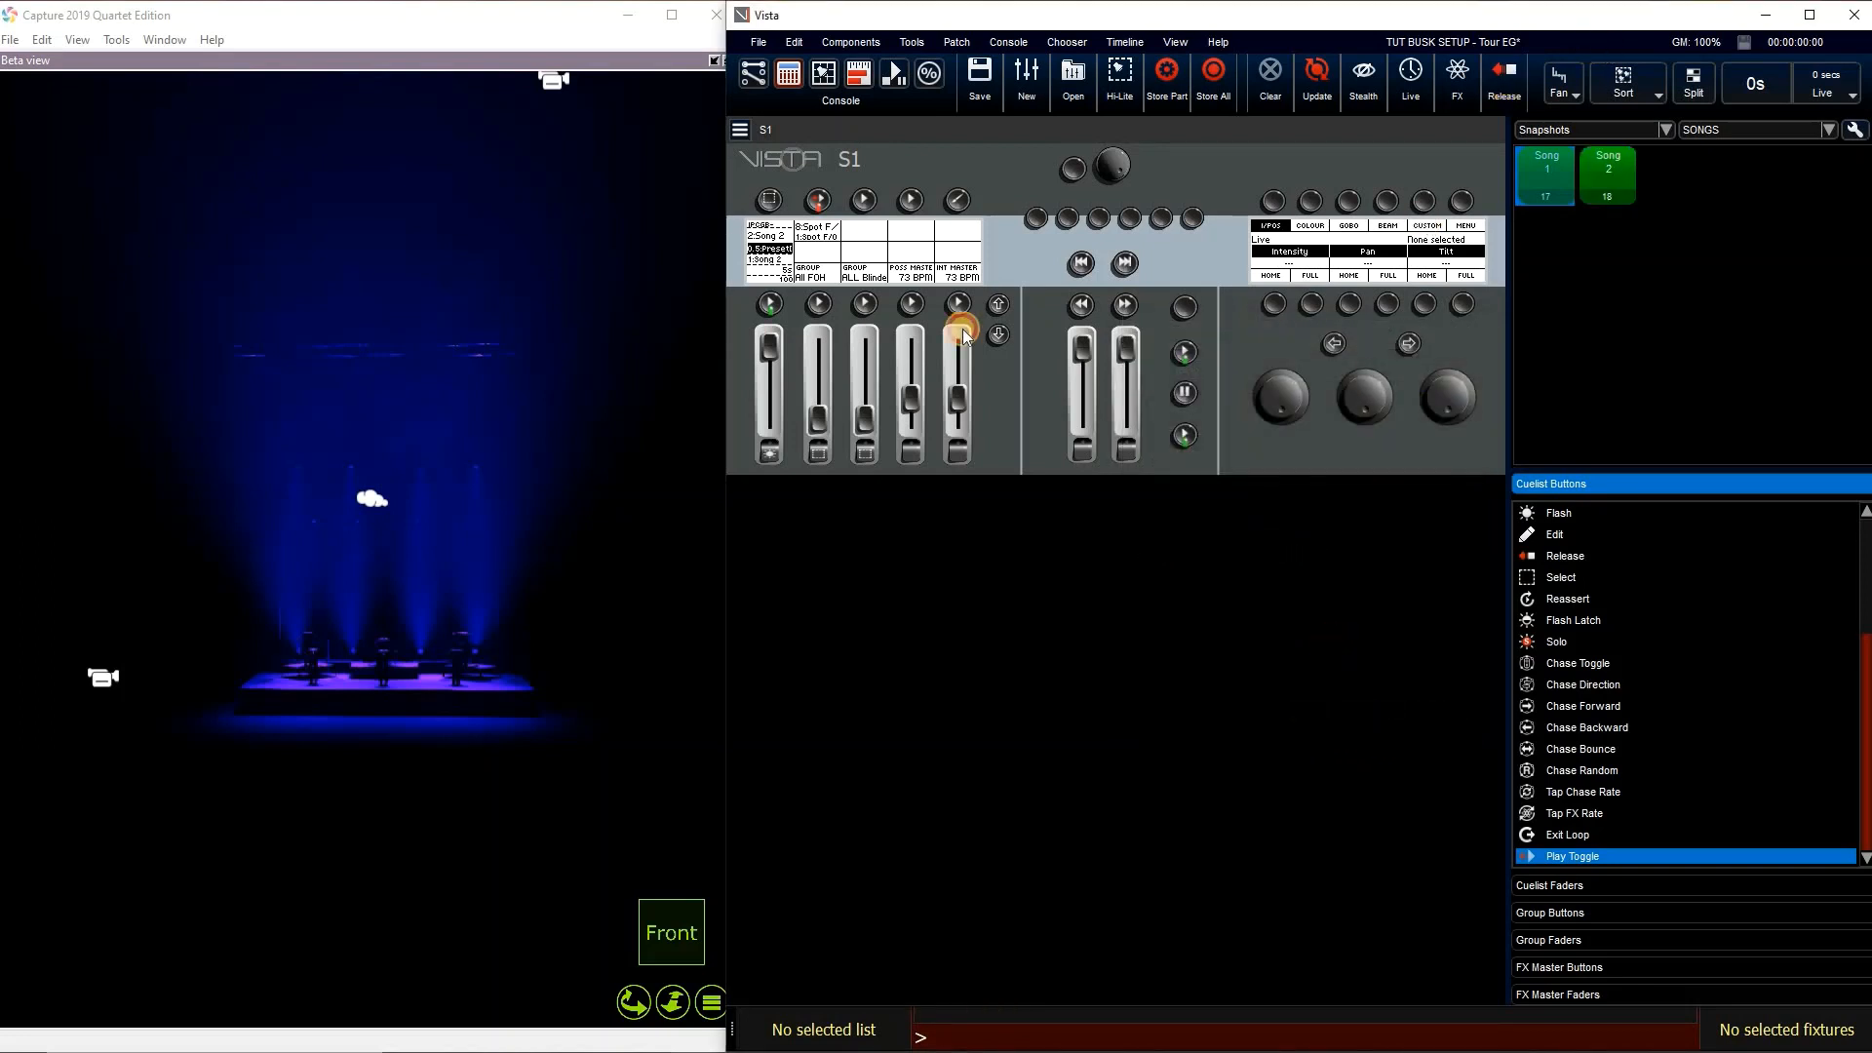
On page 3, play the Song 3 preset cue and record a snapshot named Song 3 with Playback State and Console Workspace
{"action": "left_click", "coordinate": [998, 306]}
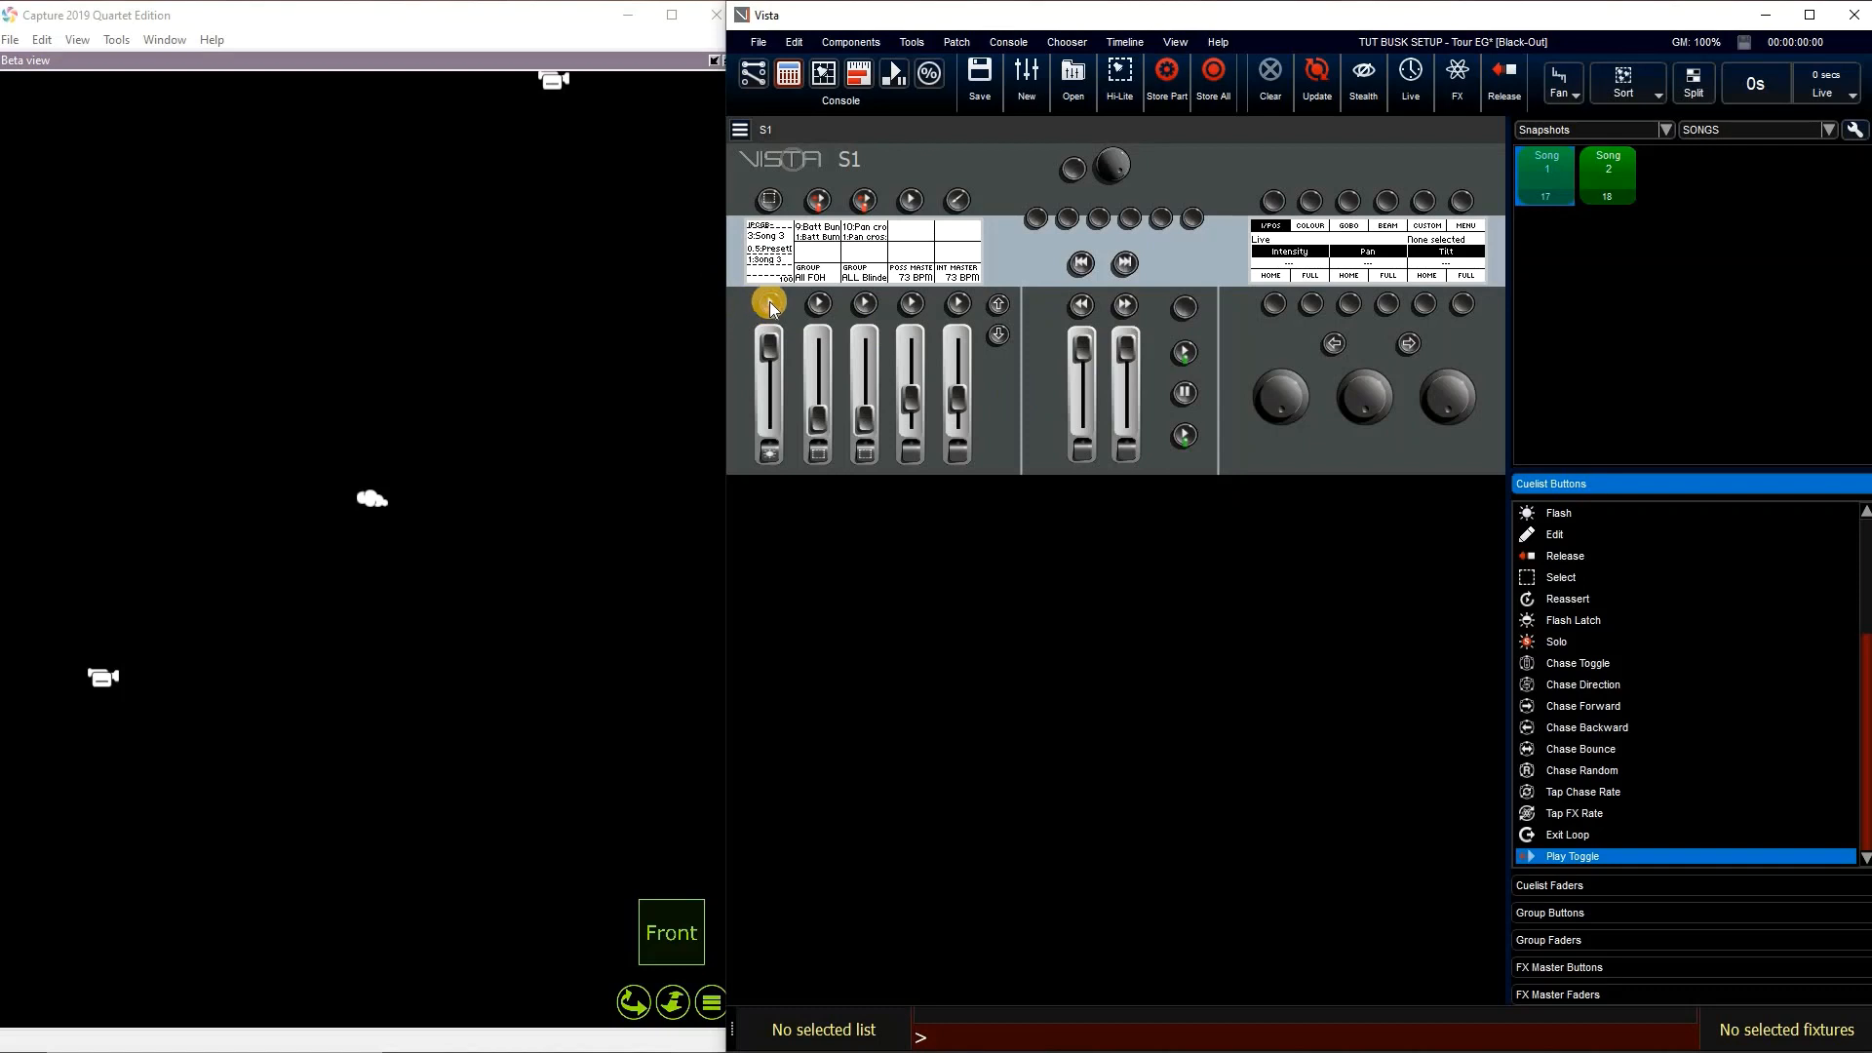
{"action": "key", "text": "space"}
{"action": "key", "text": "ctrl+b"}
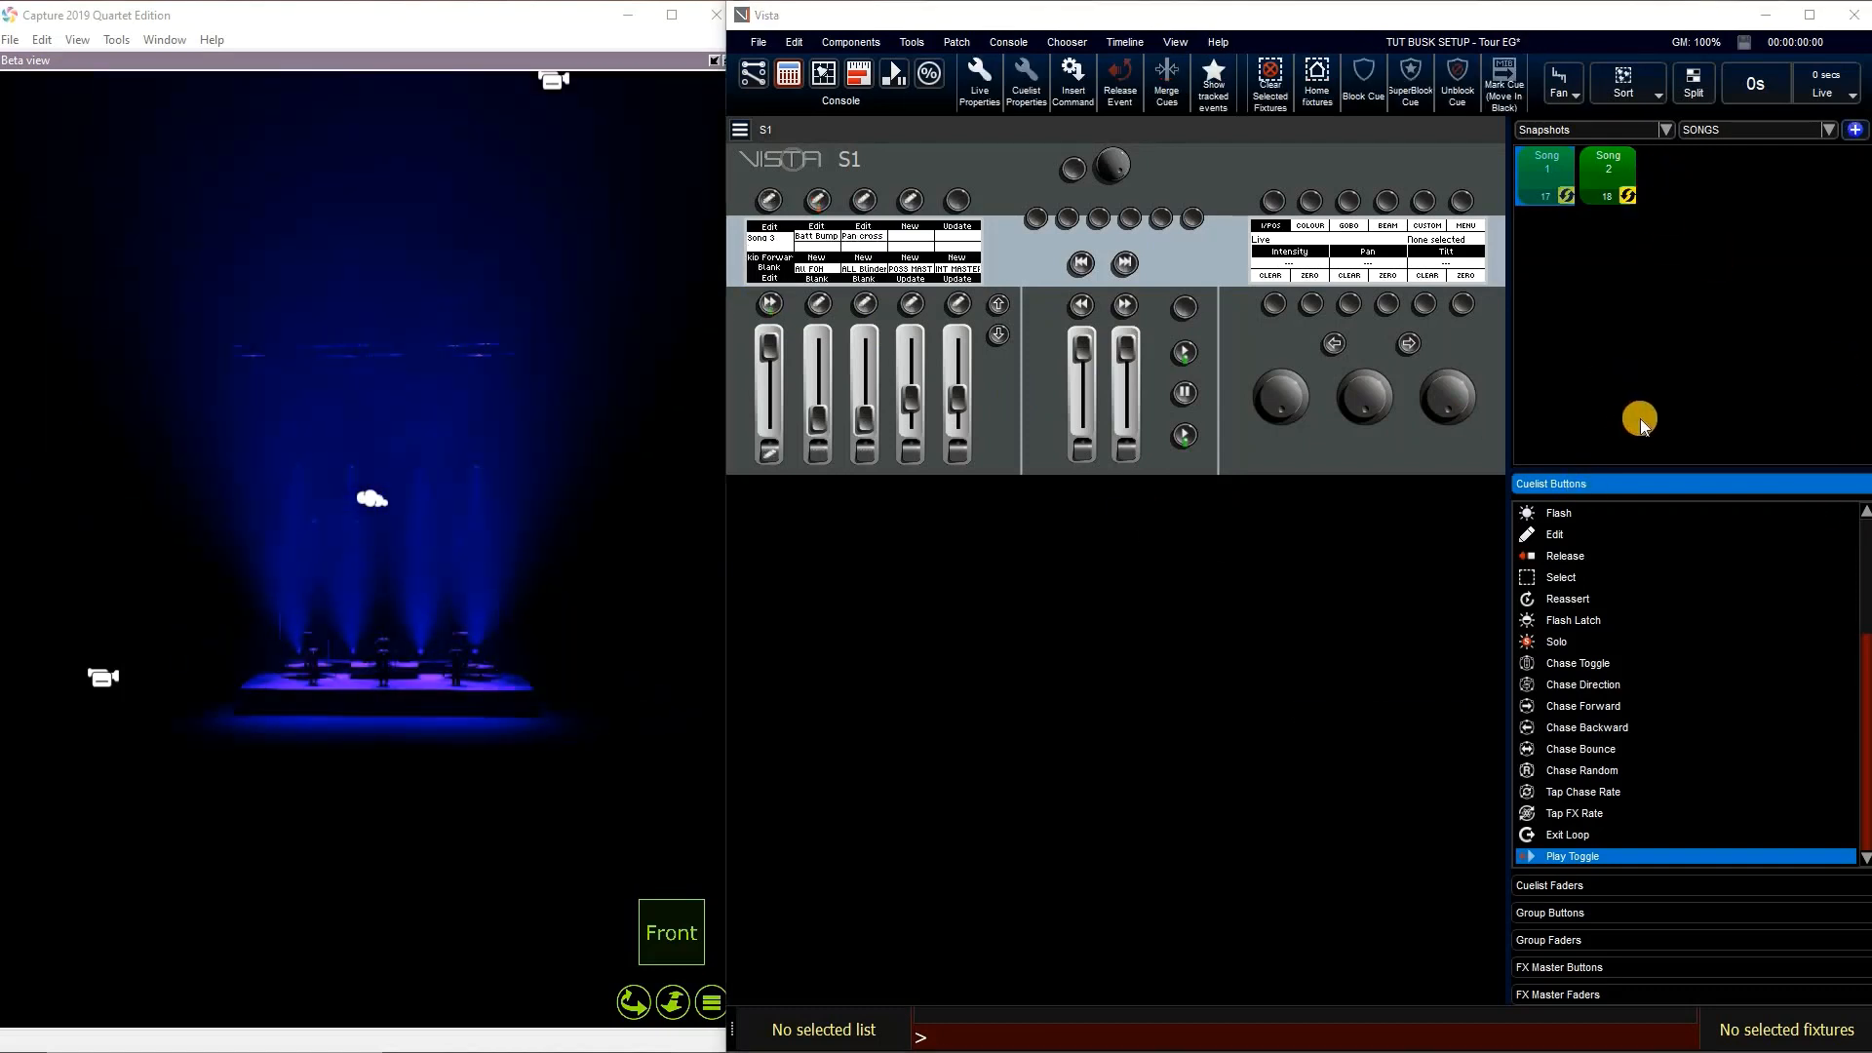
{"action": "left_click", "coordinate": [1640, 418], "text": "shift"}
{"action": "type", "text": "So"}
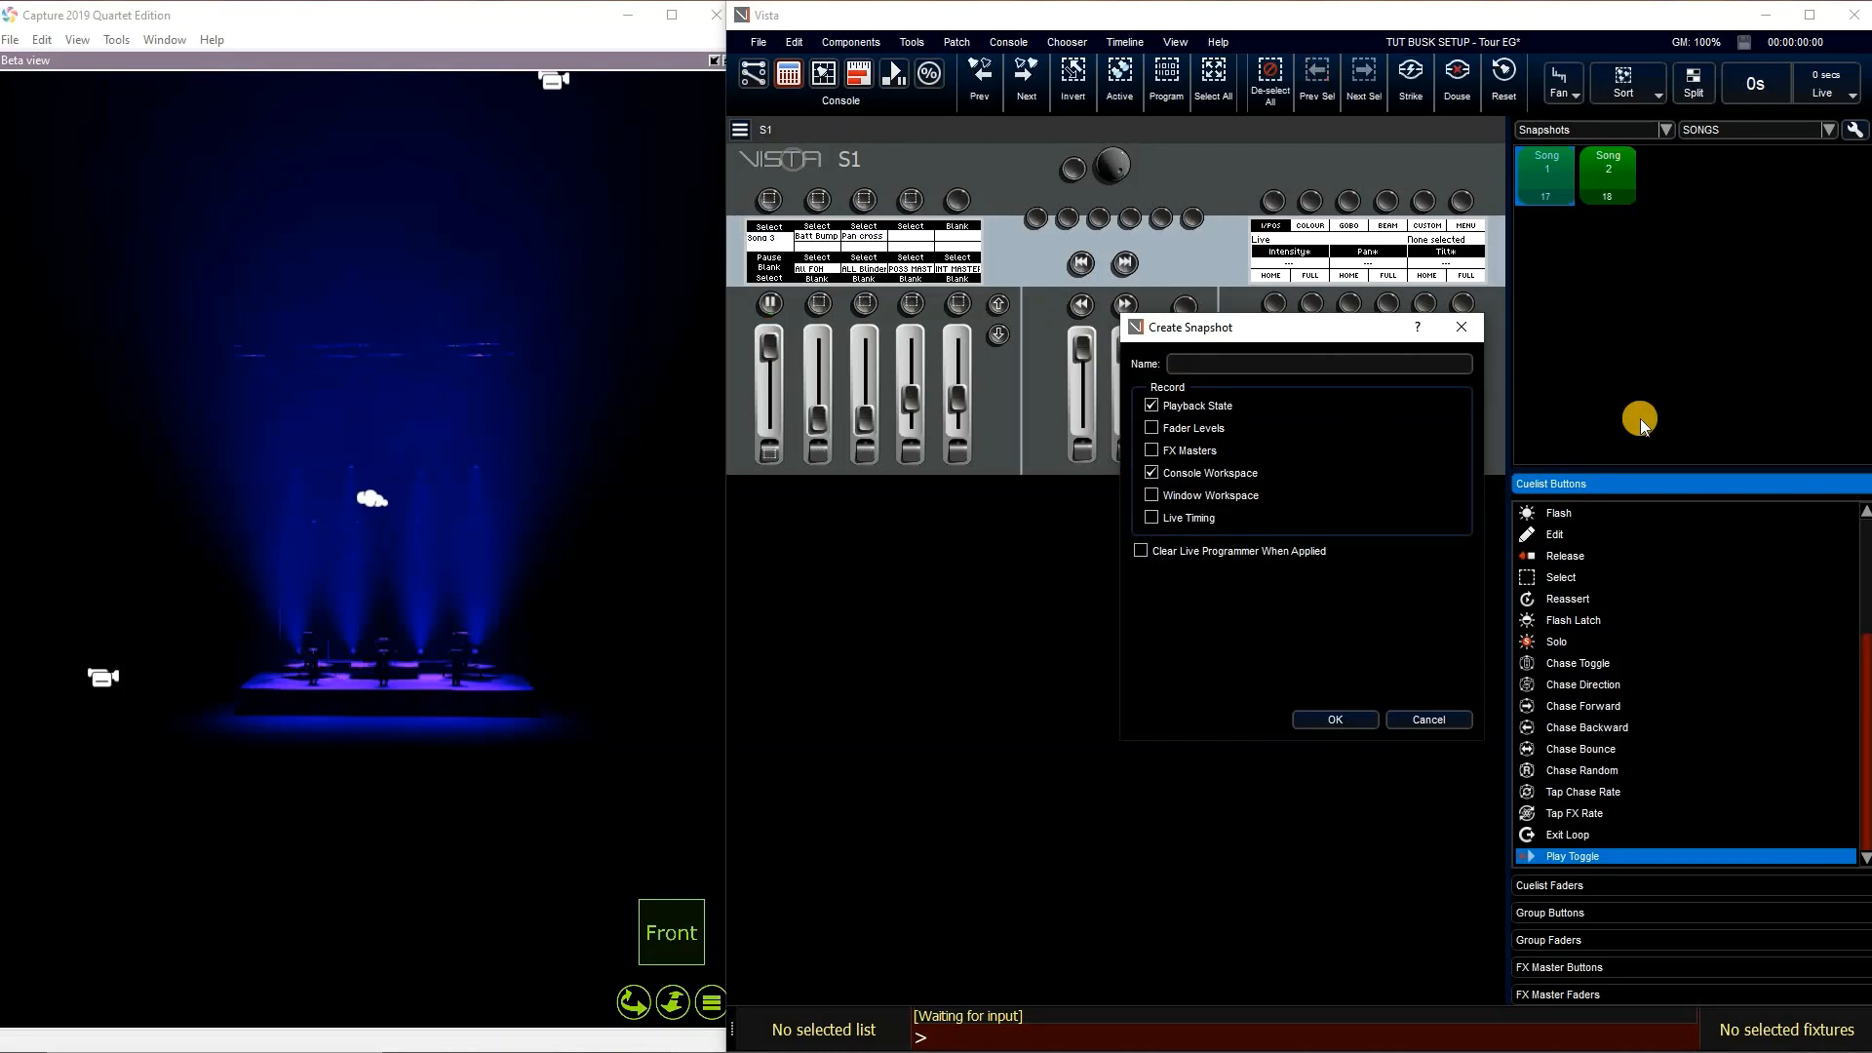
{"action": "type", "text": "ng 3"}
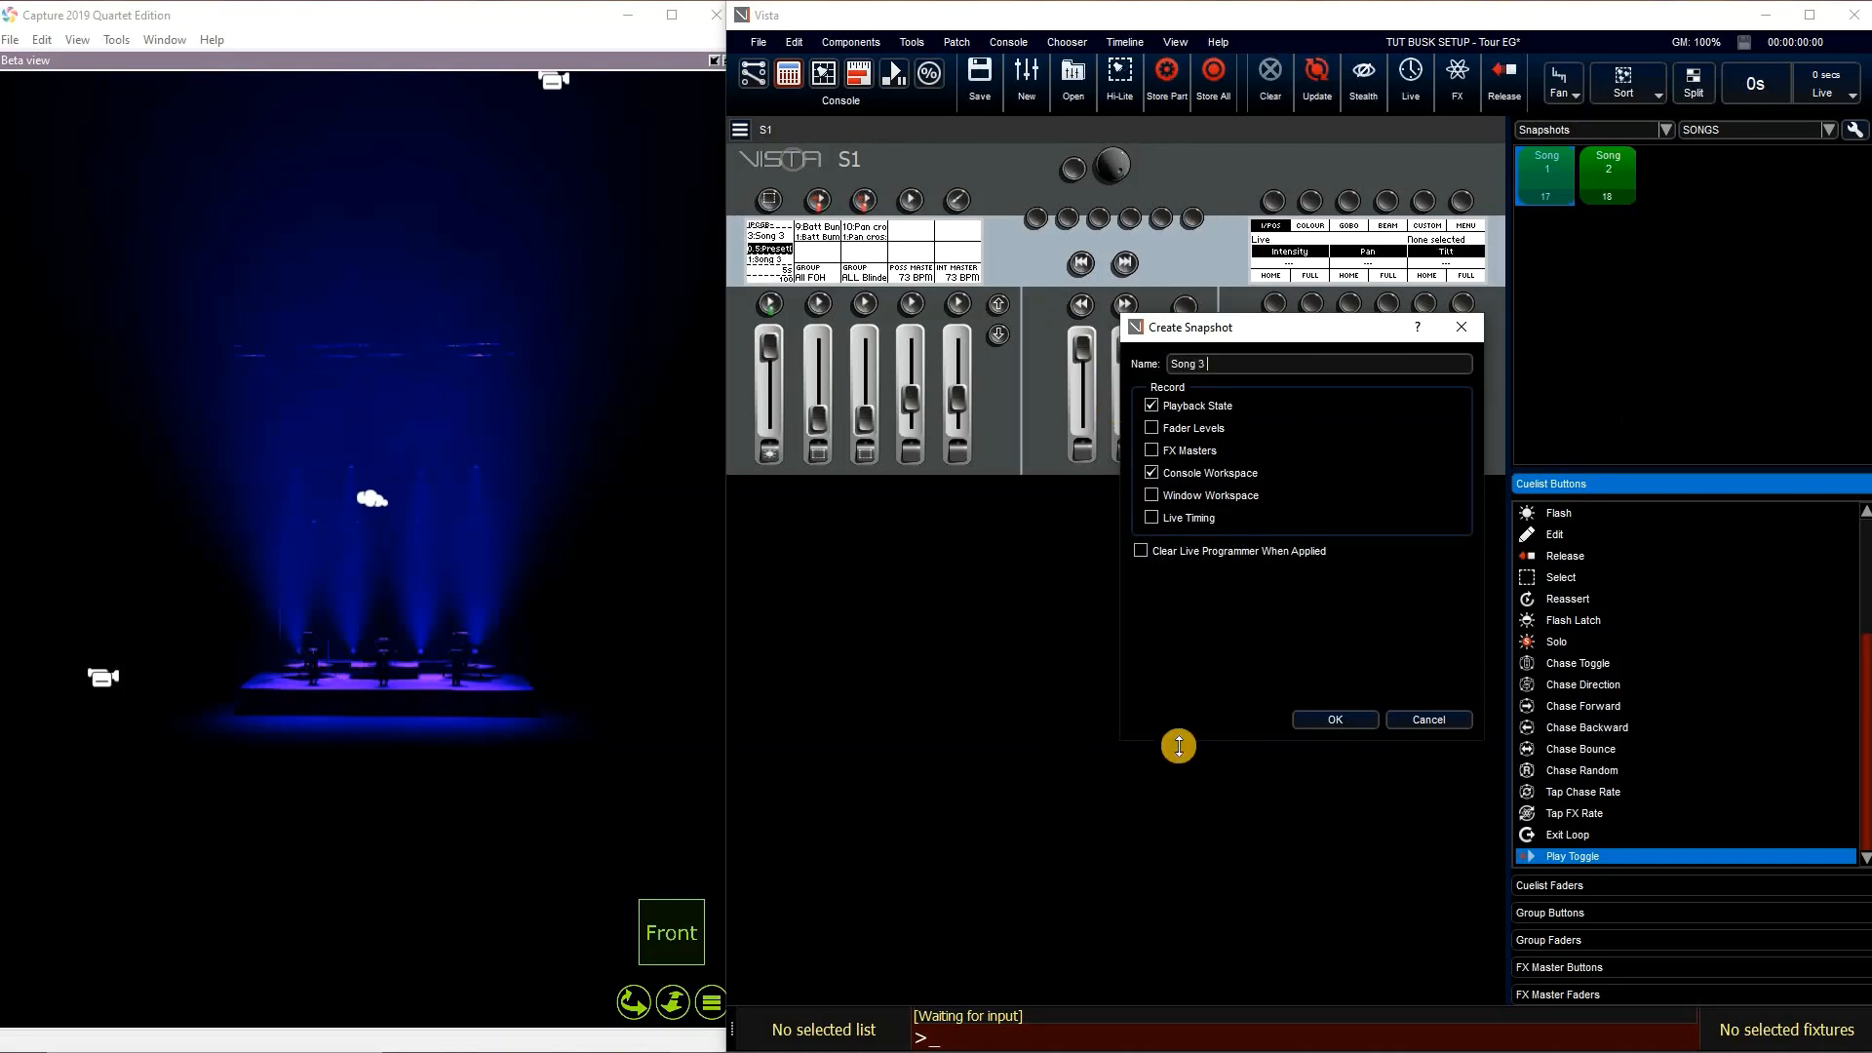
{"action": "left_click", "coordinate": [1335, 719]}
Release the running playbacks, play the Song 4 preset cue on page 4, and record a snapshot named Song 4
{"action": "left_click", "coordinate": [1501, 86]}
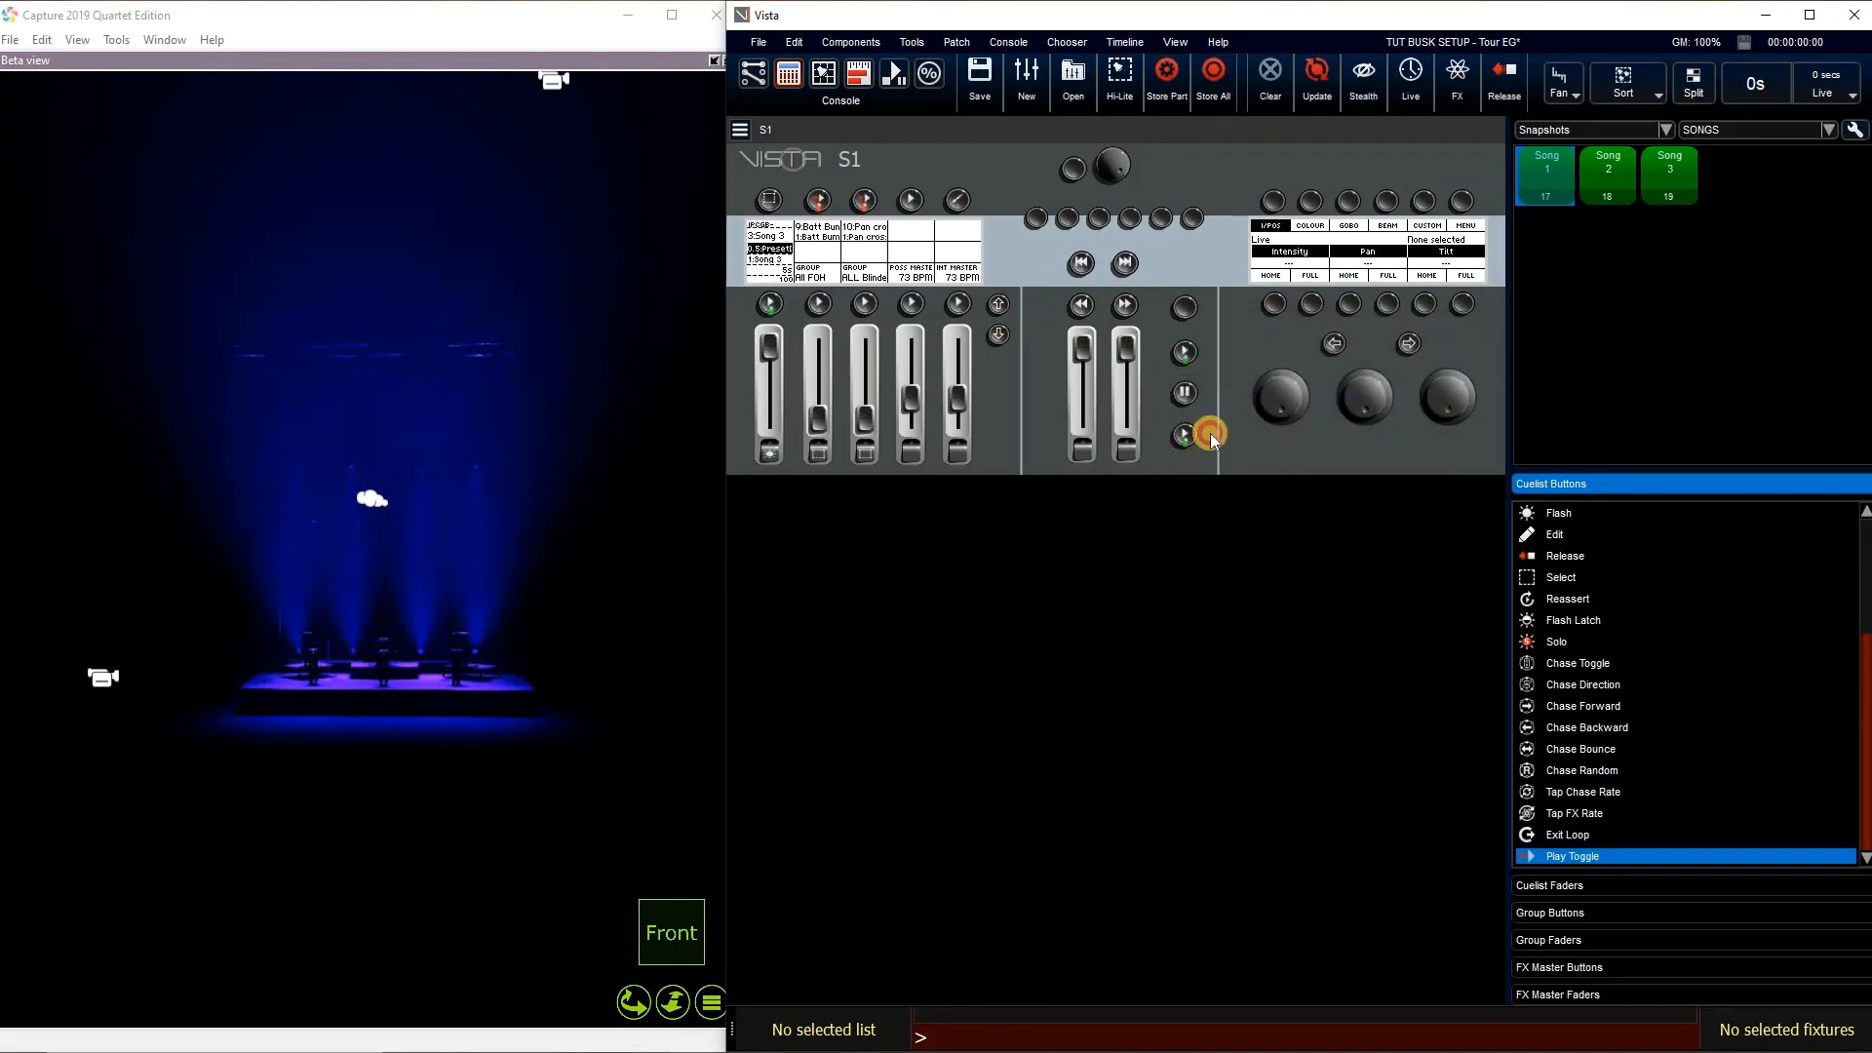
{"action": "left_click", "coordinate": [1003, 302]}
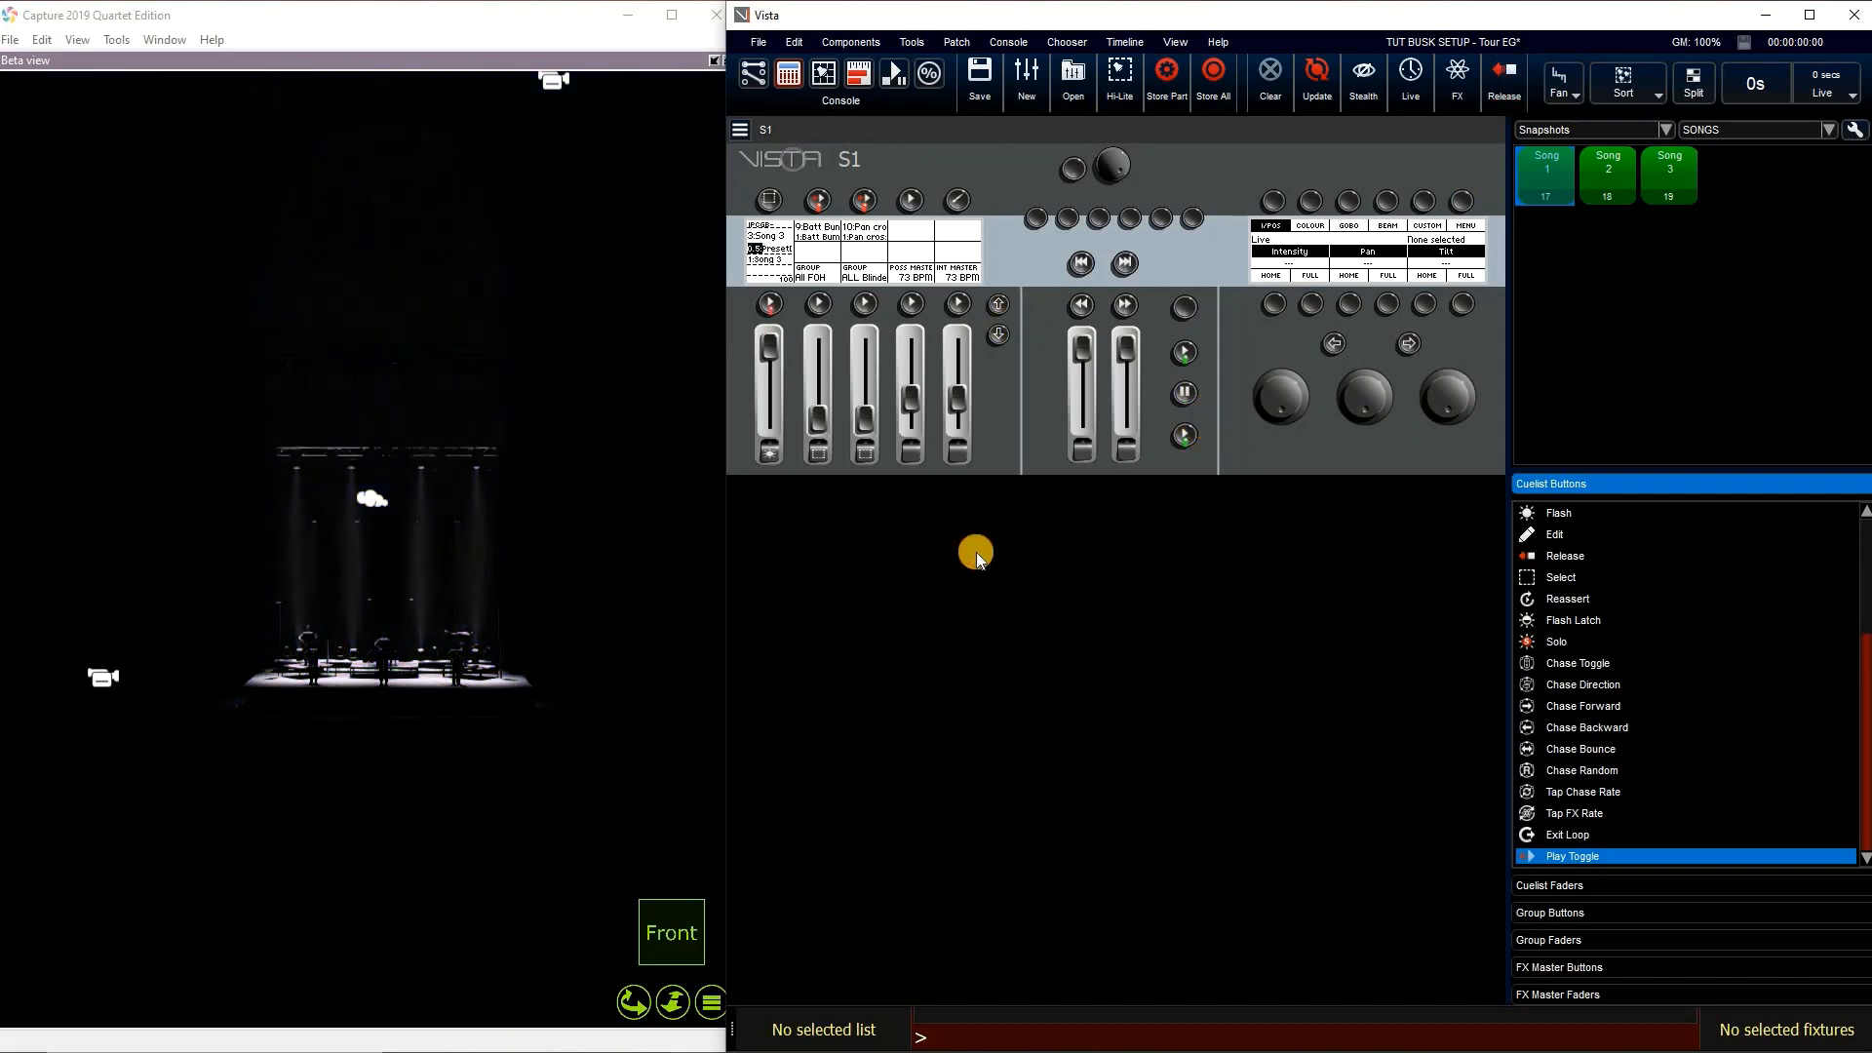
{"action": "left_click", "coordinate": [763, 304]}
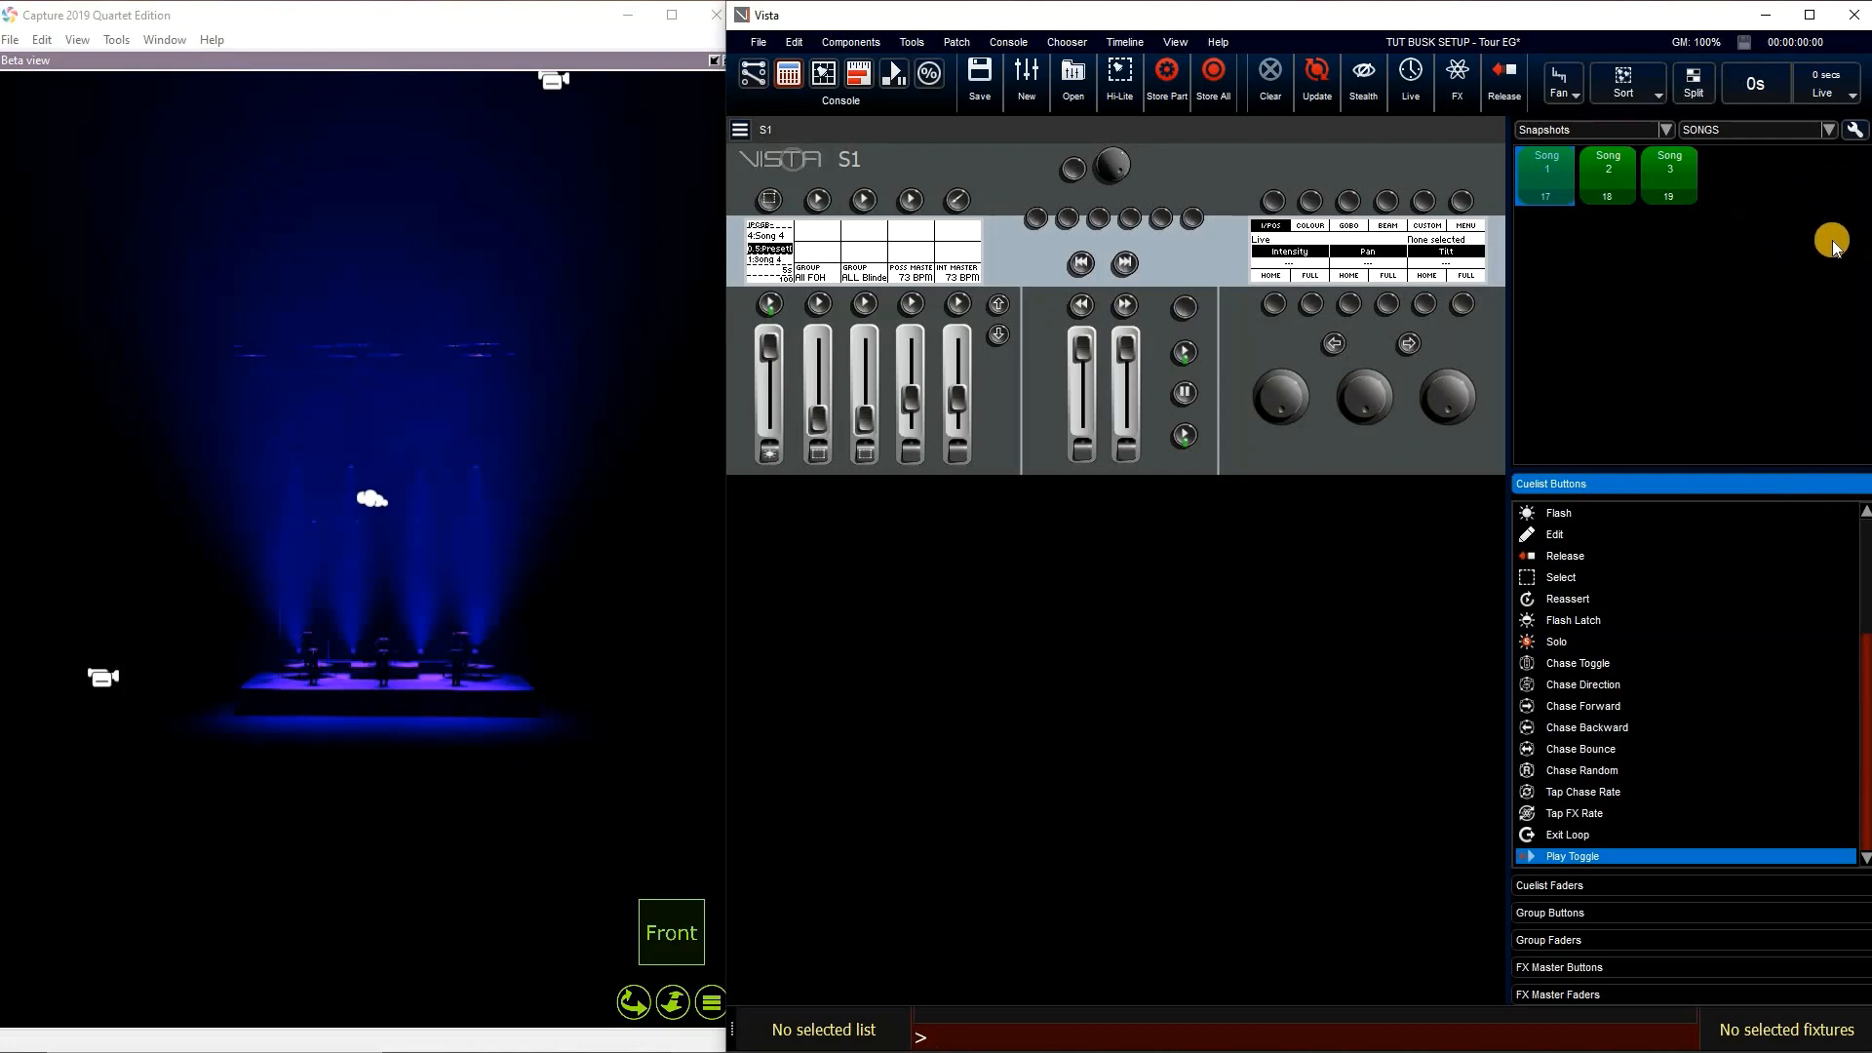
{"action": "key", "text": "shift"}
{"action": "left_click", "coordinate": [1722, 306]}
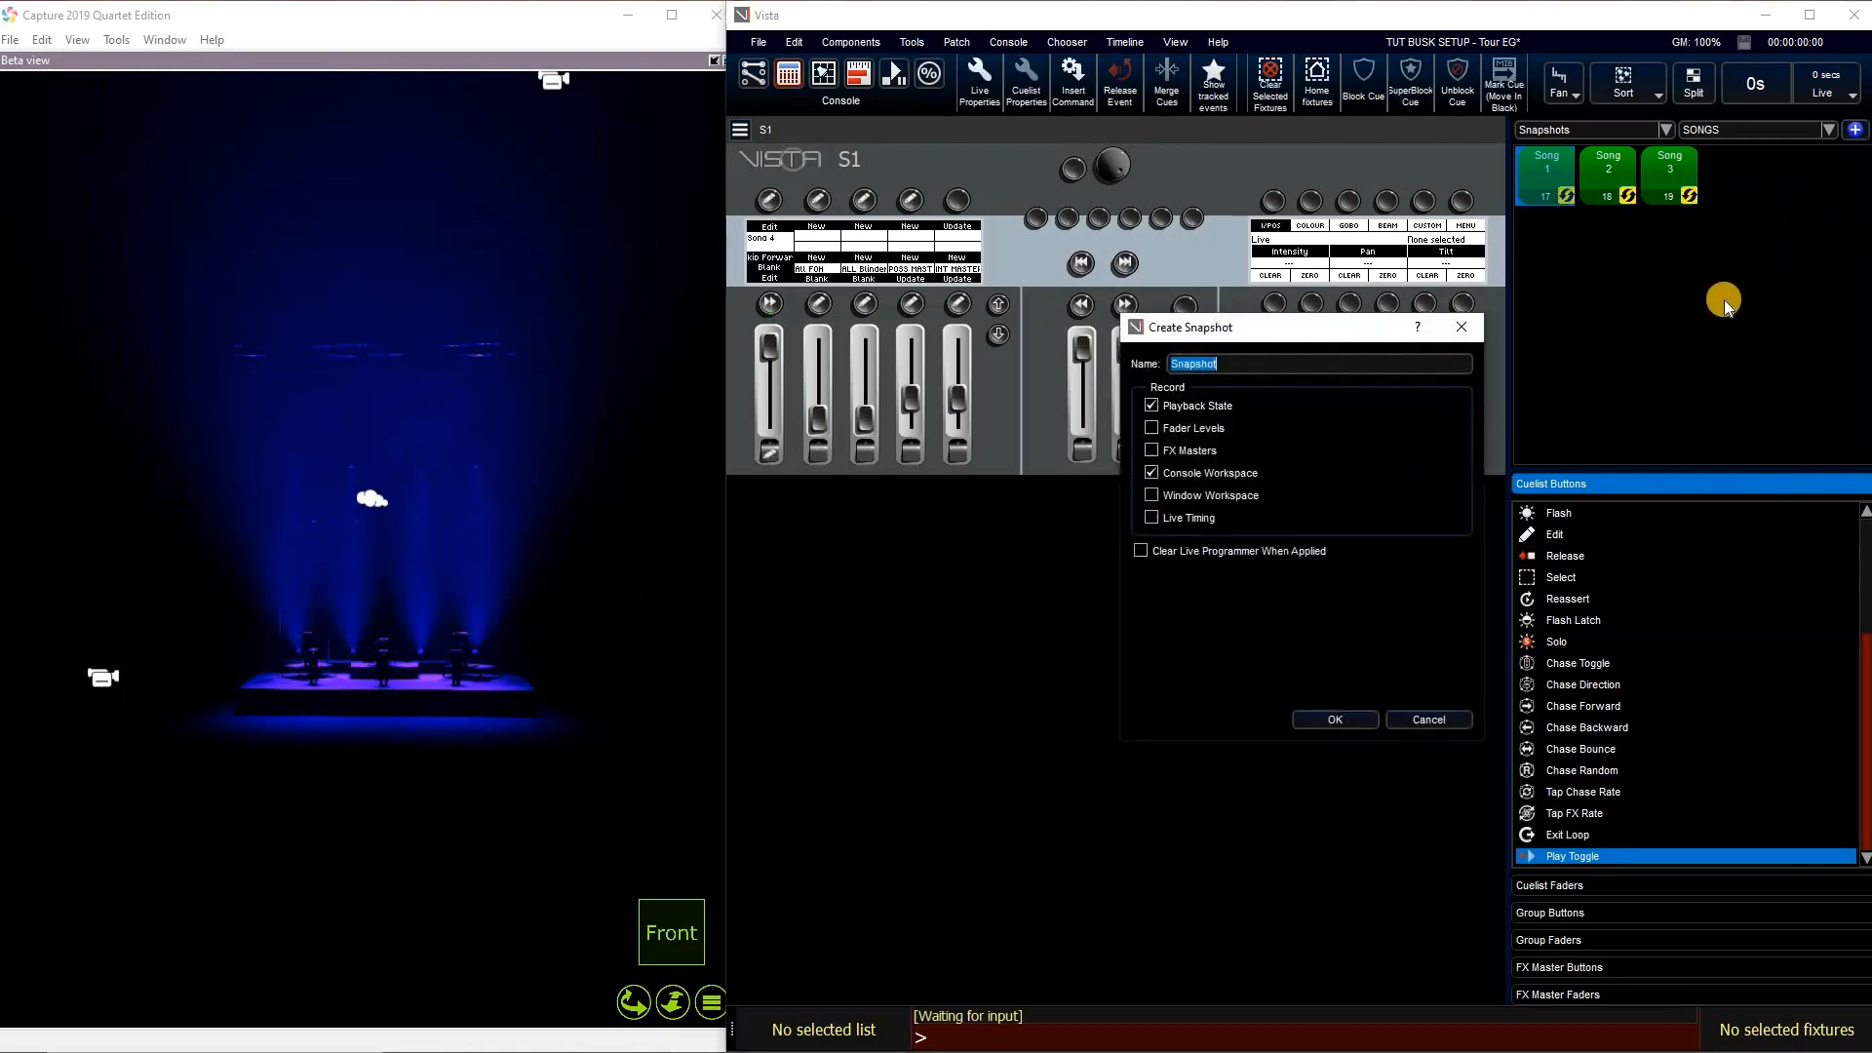
{"action": "type", "text": "S"}
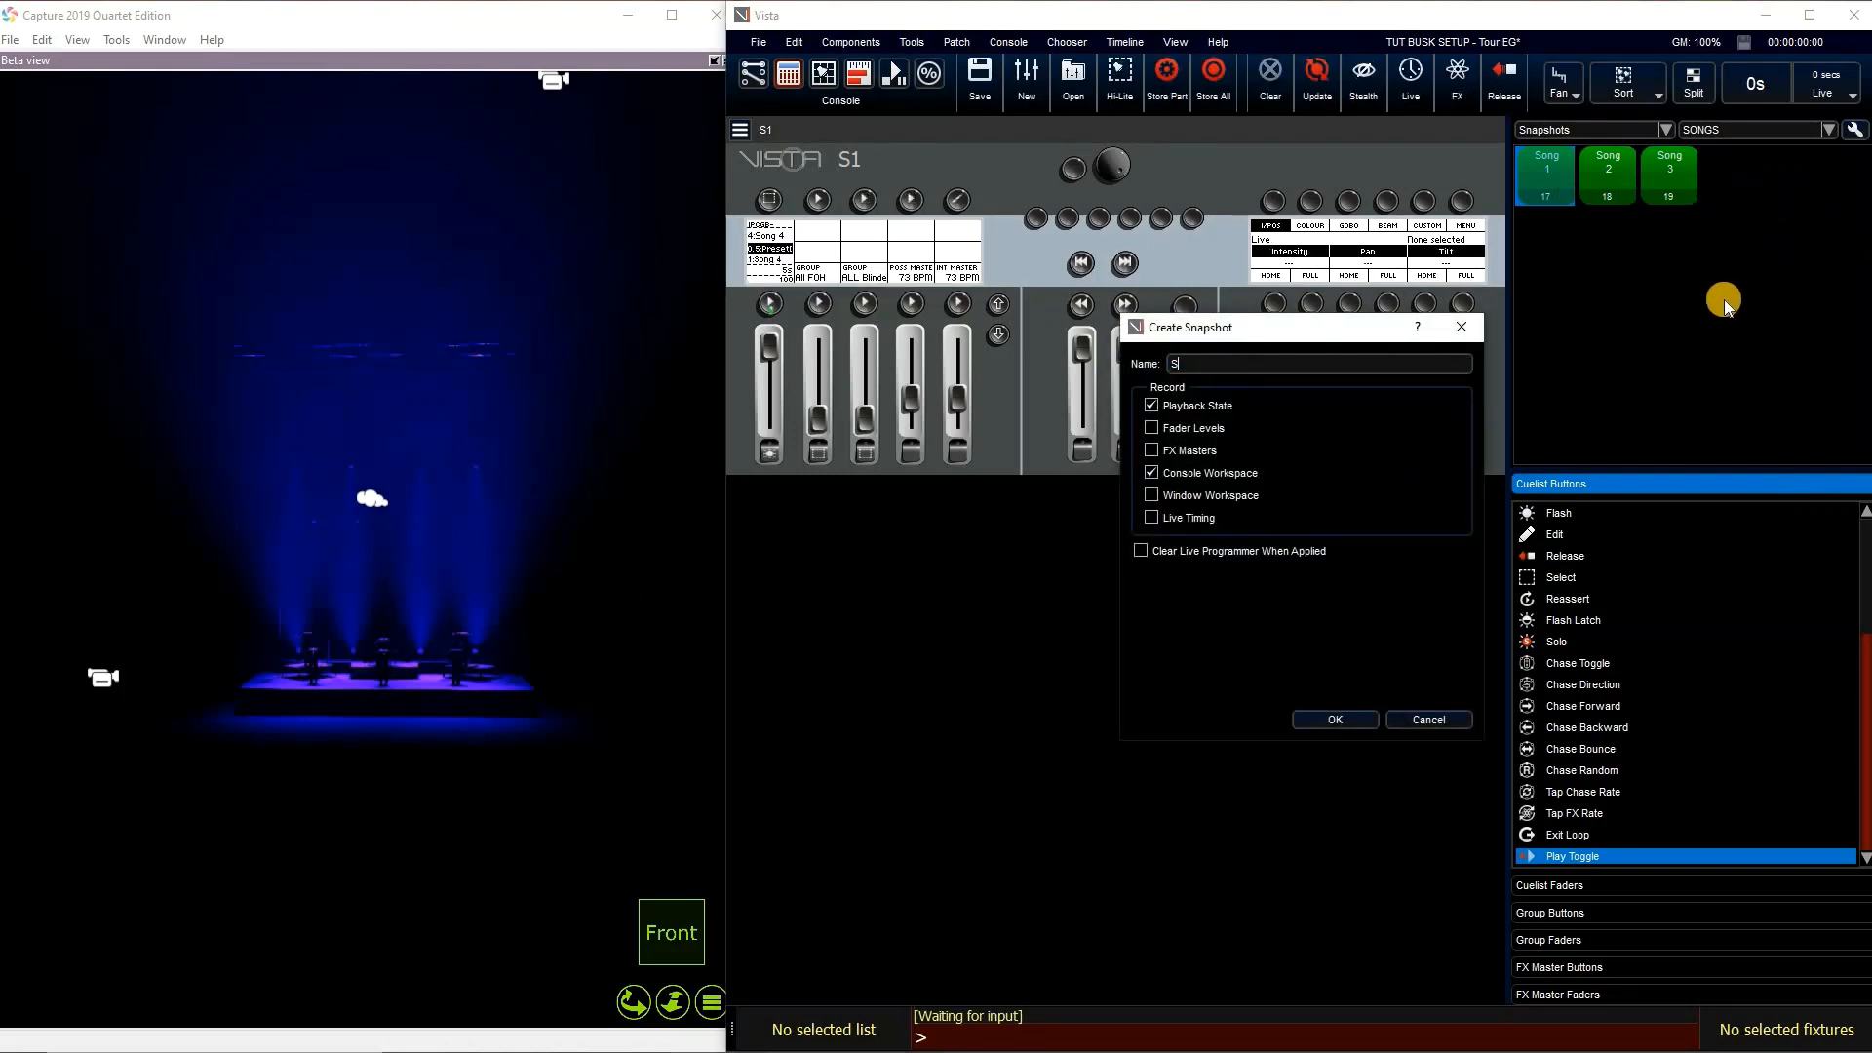
{"action": "type", "text": "ong 4"}
{"action": "left_click", "coordinate": [1332, 719]}
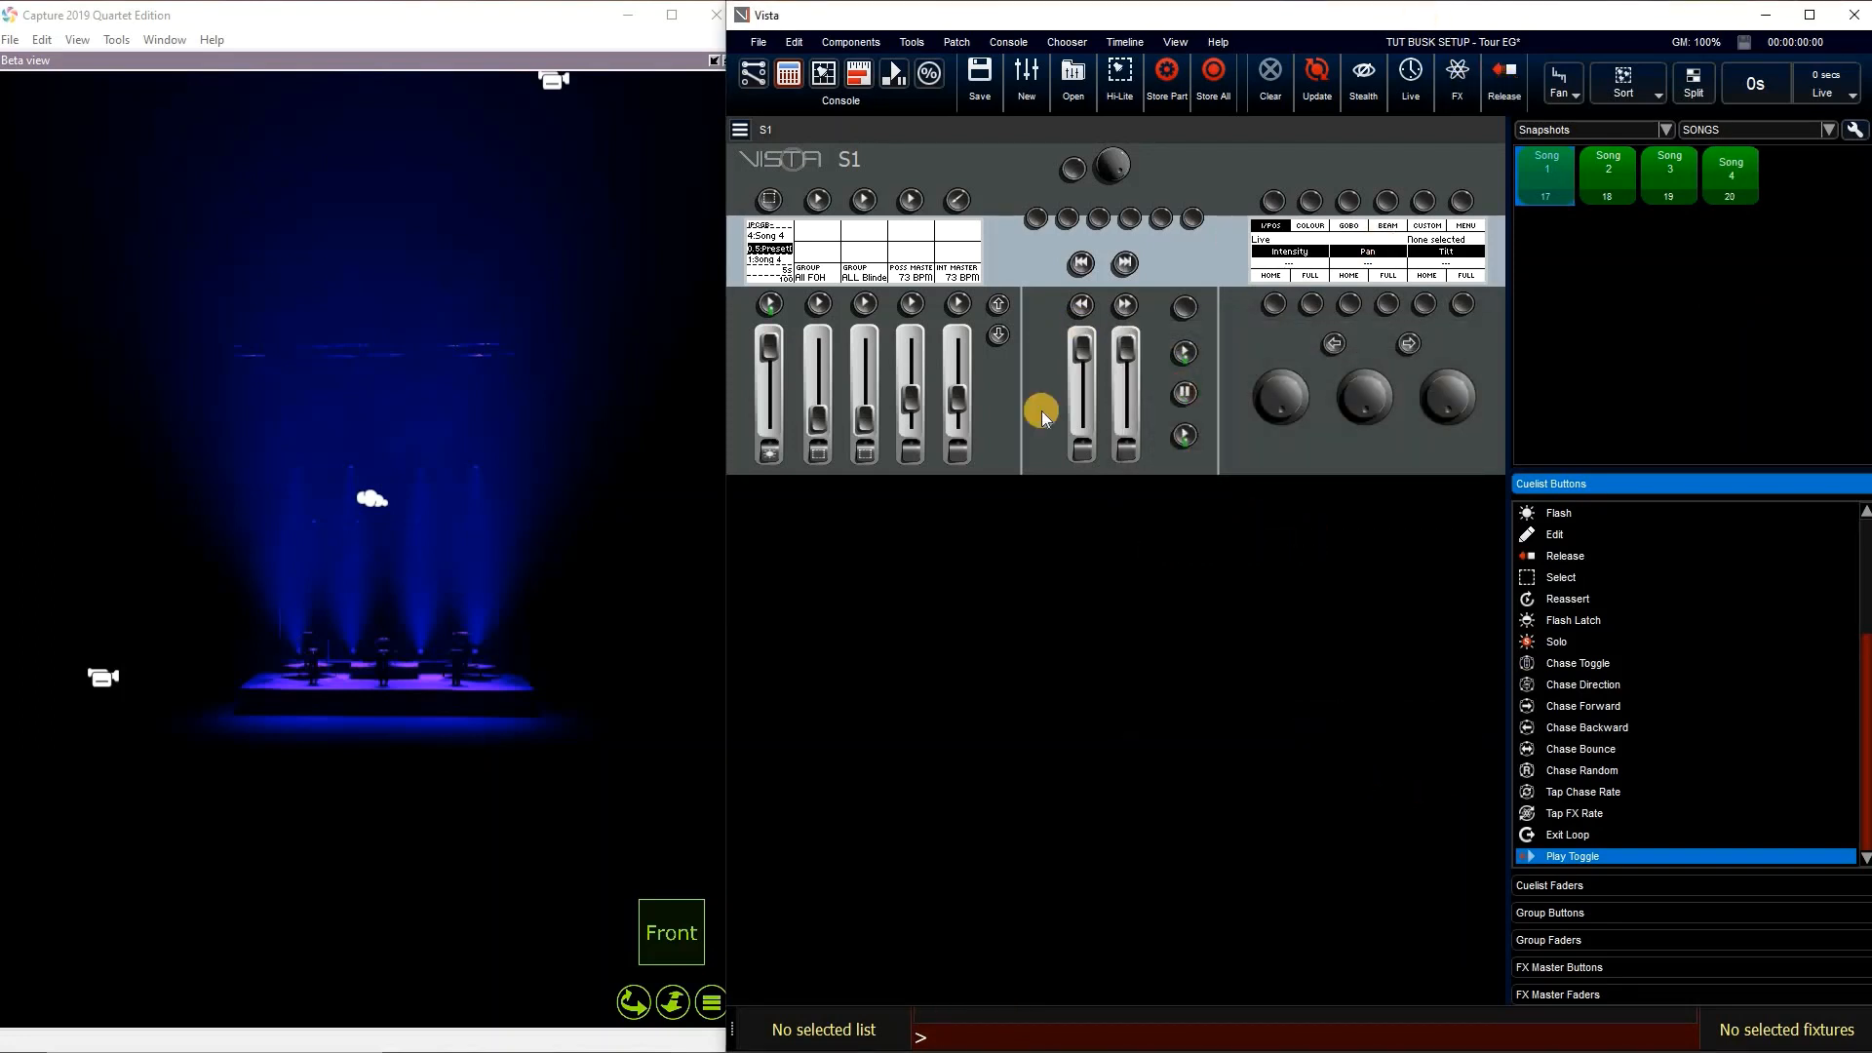
On page 5, play the Song 5 preset cue and record a snapshot named Song 5 with Playback State and Console Workspace
{"action": "left_click", "coordinate": [997, 303]}
{"action": "left_click", "coordinate": [769, 304]}
{"action": "left_click", "coordinate": [1826, 343]}
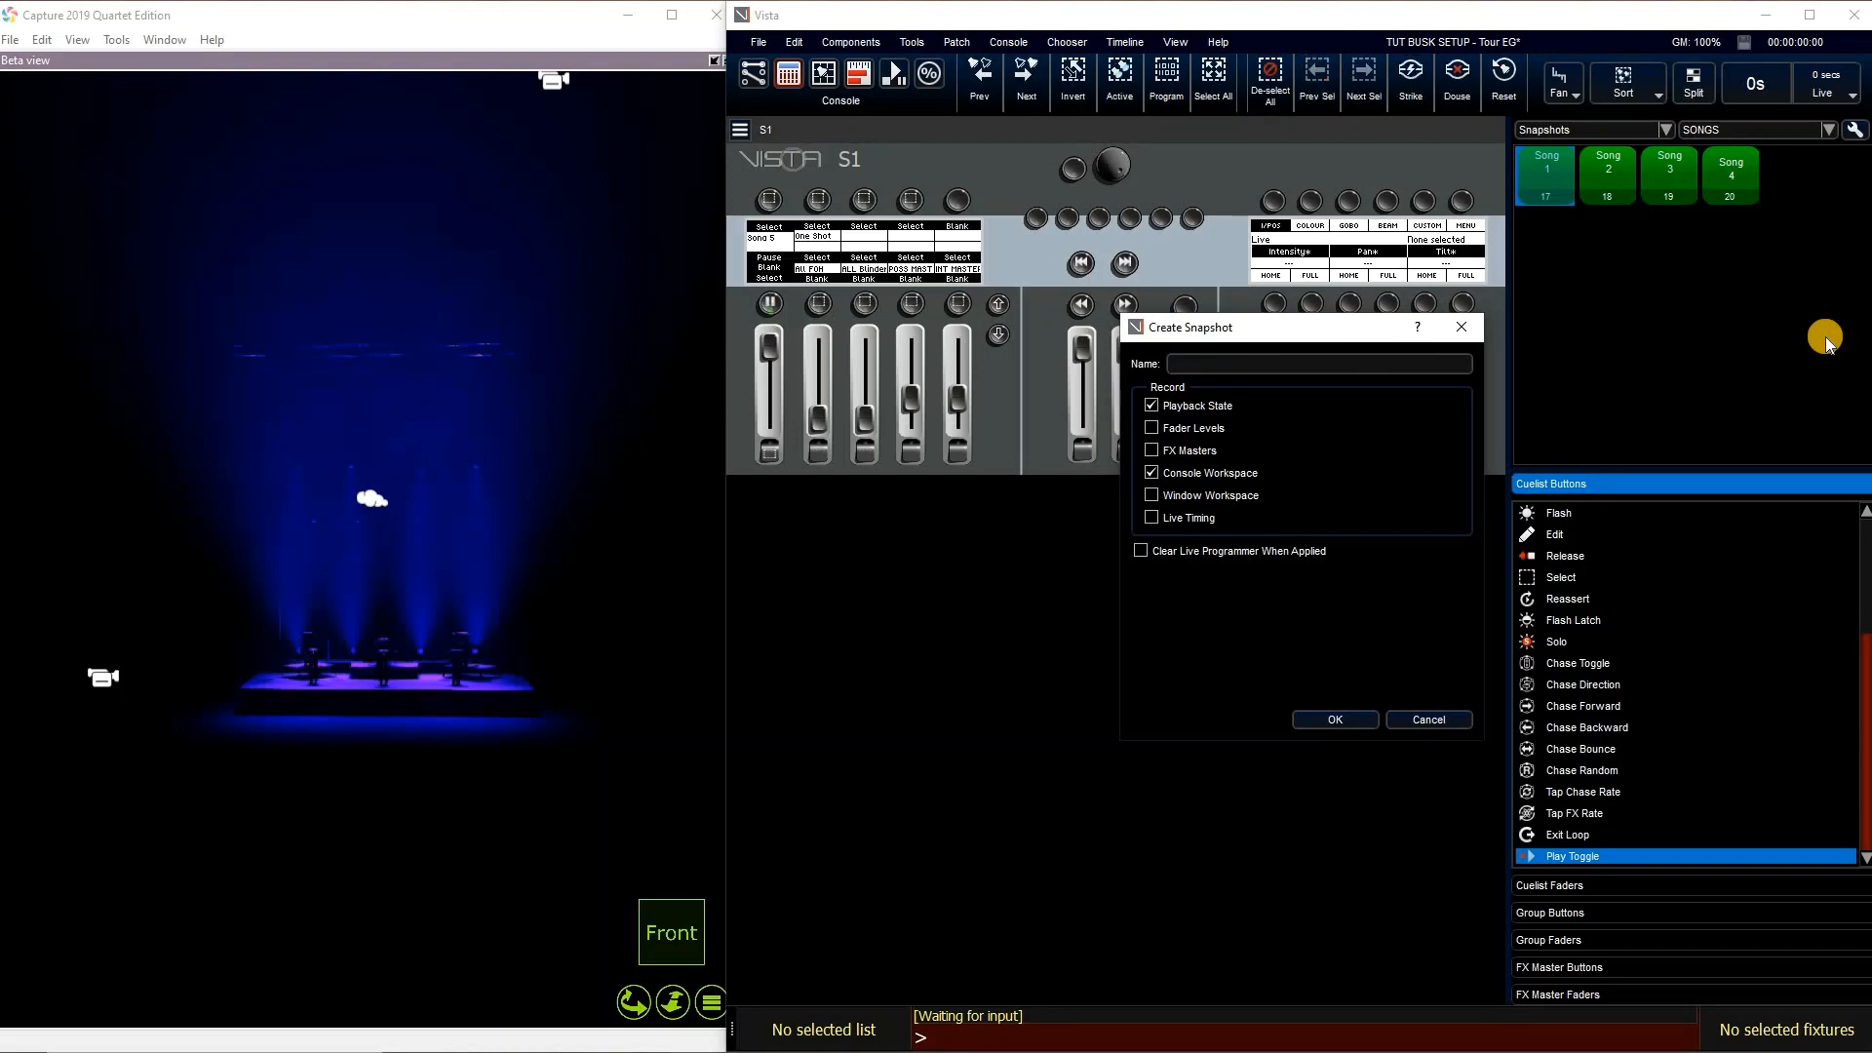
{"action": "type", "text": "Song 5"}
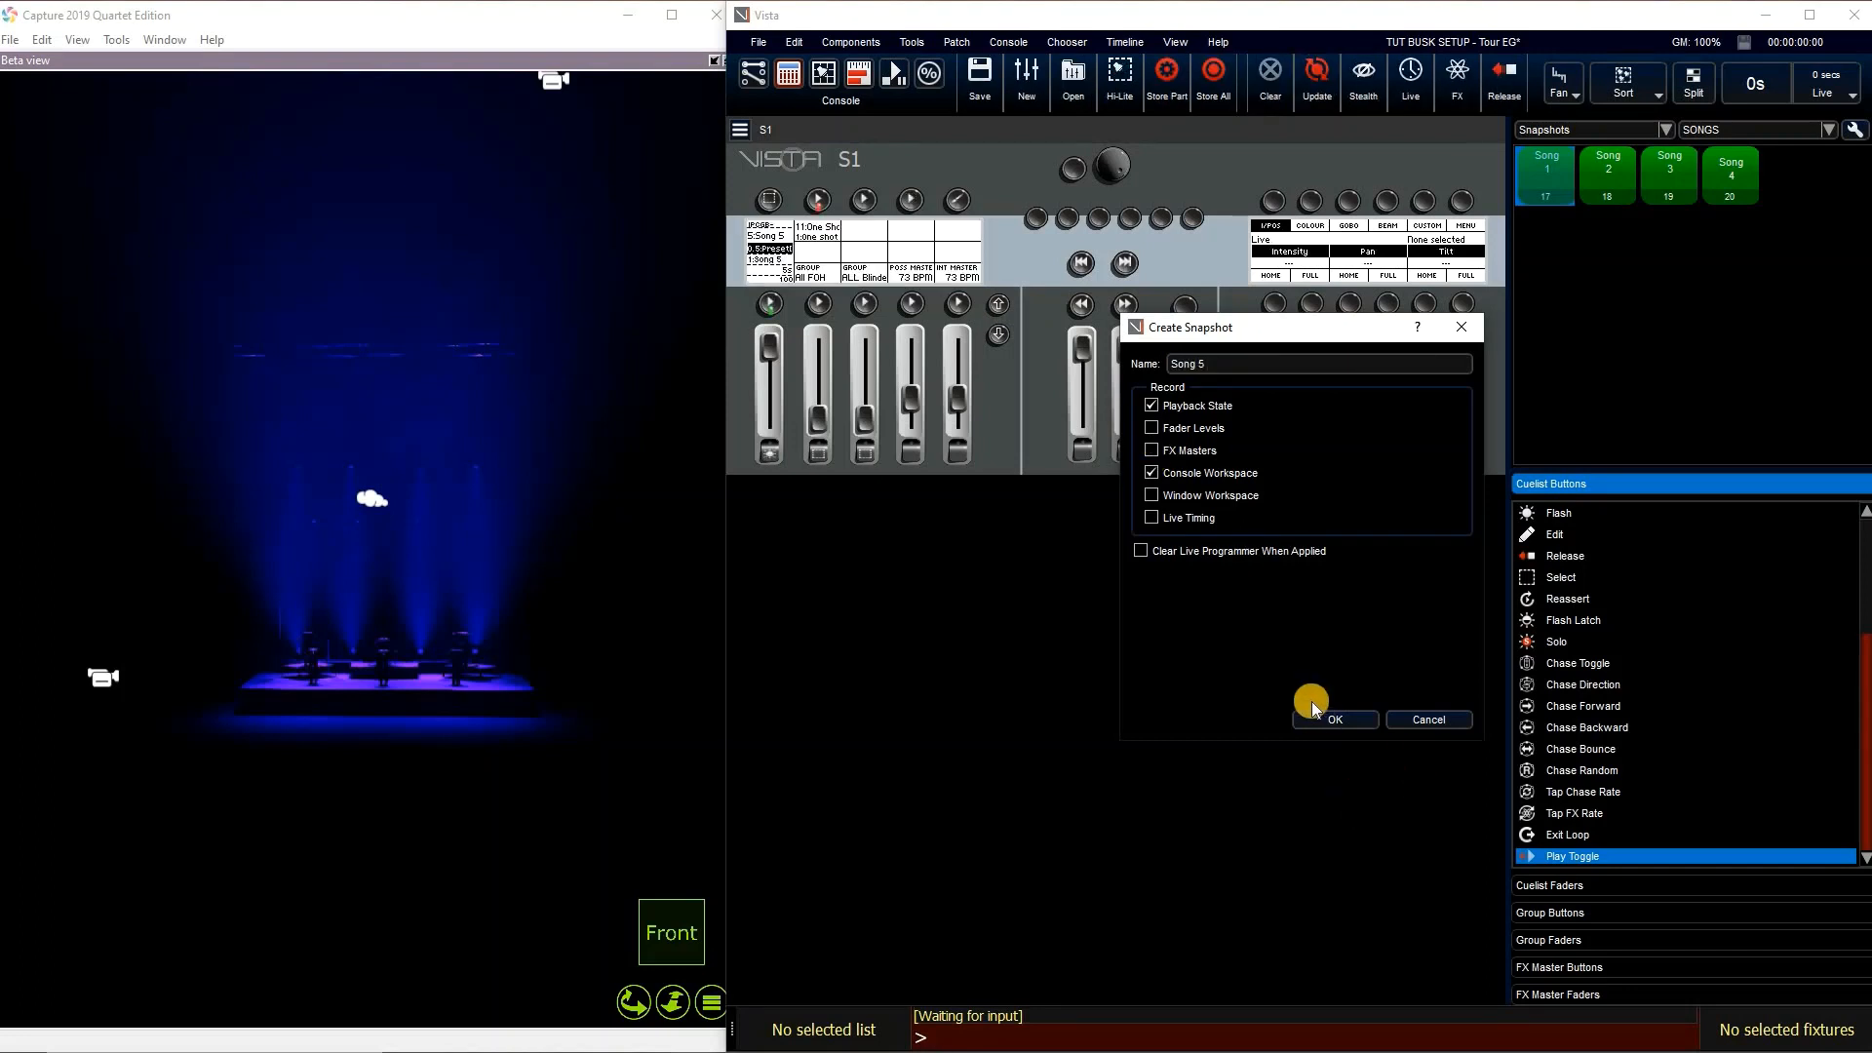
{"action": "left_click", "coordinate": [1346, 711]}
{"action": "key", "text": "Return"}
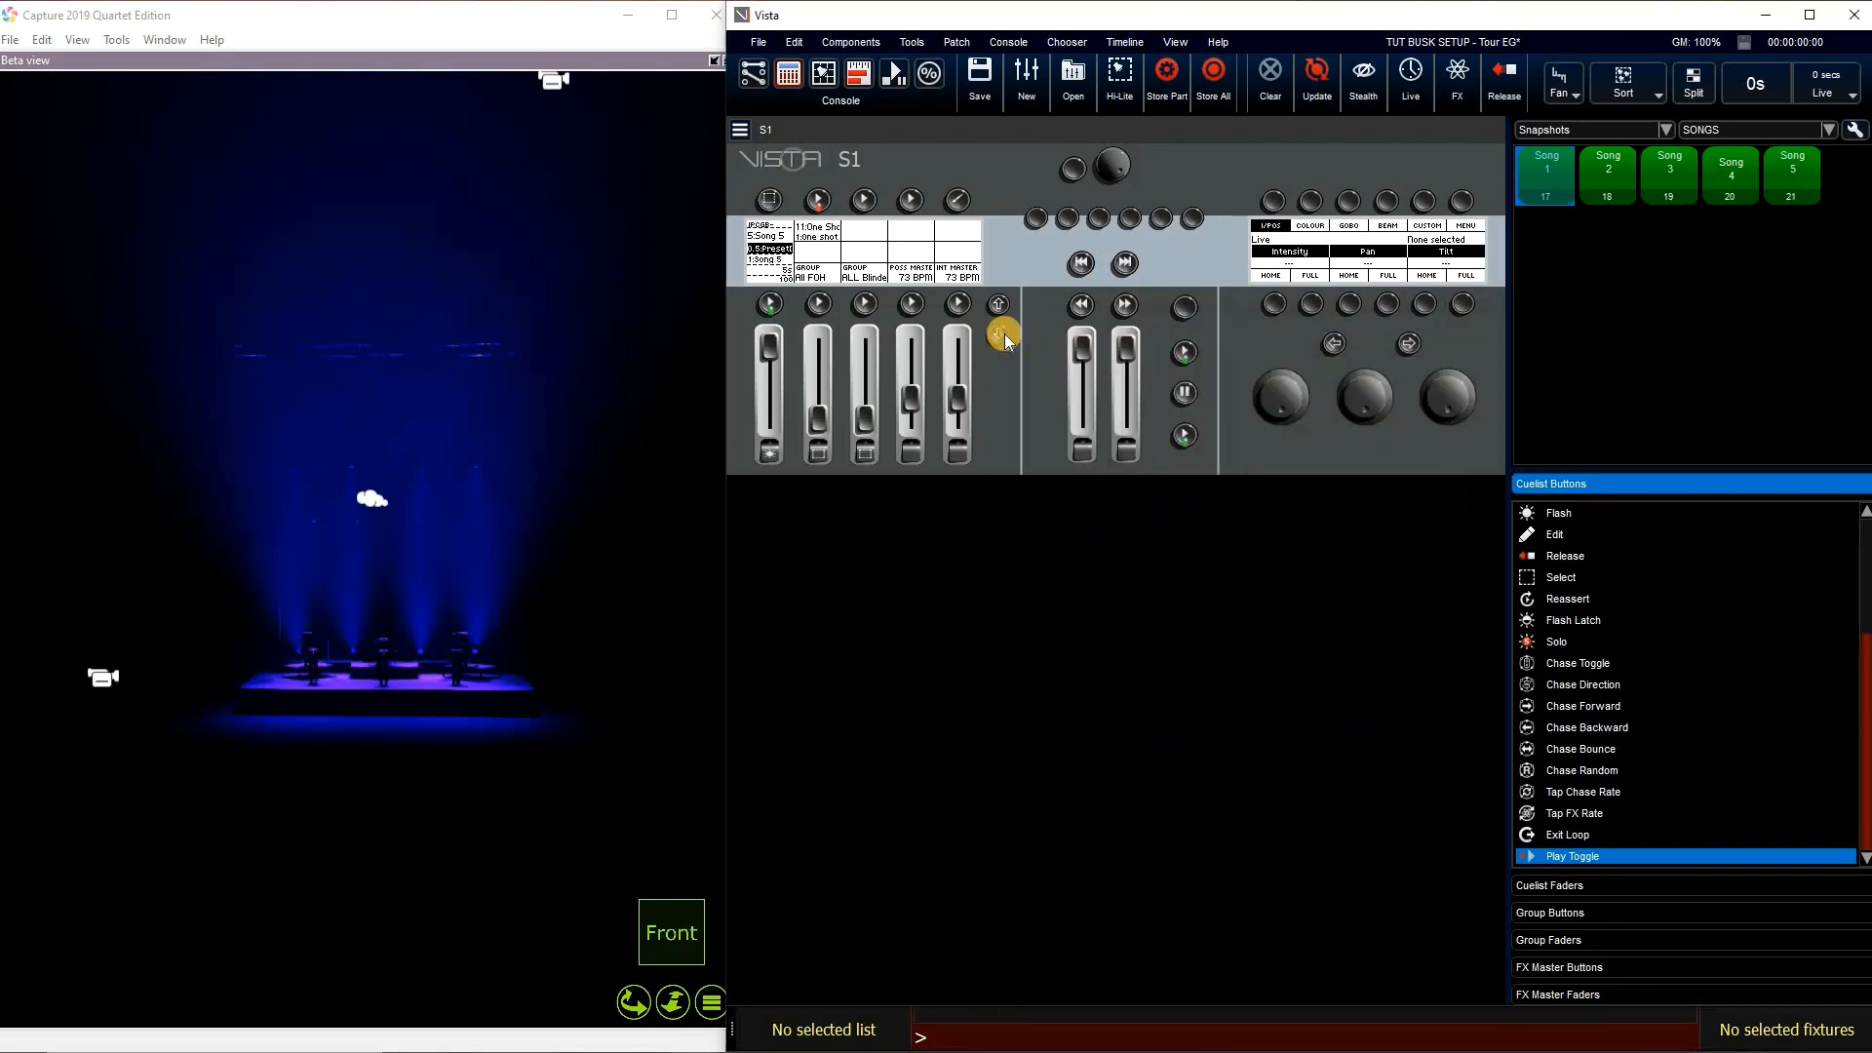
Return to page 1, release all playbacks, and assign the Song 2 and Song 3 snapshots to the fifth playback's upper segment on pages 1 and 2
{"action": "left_click", "coordinate": [998, 334]}
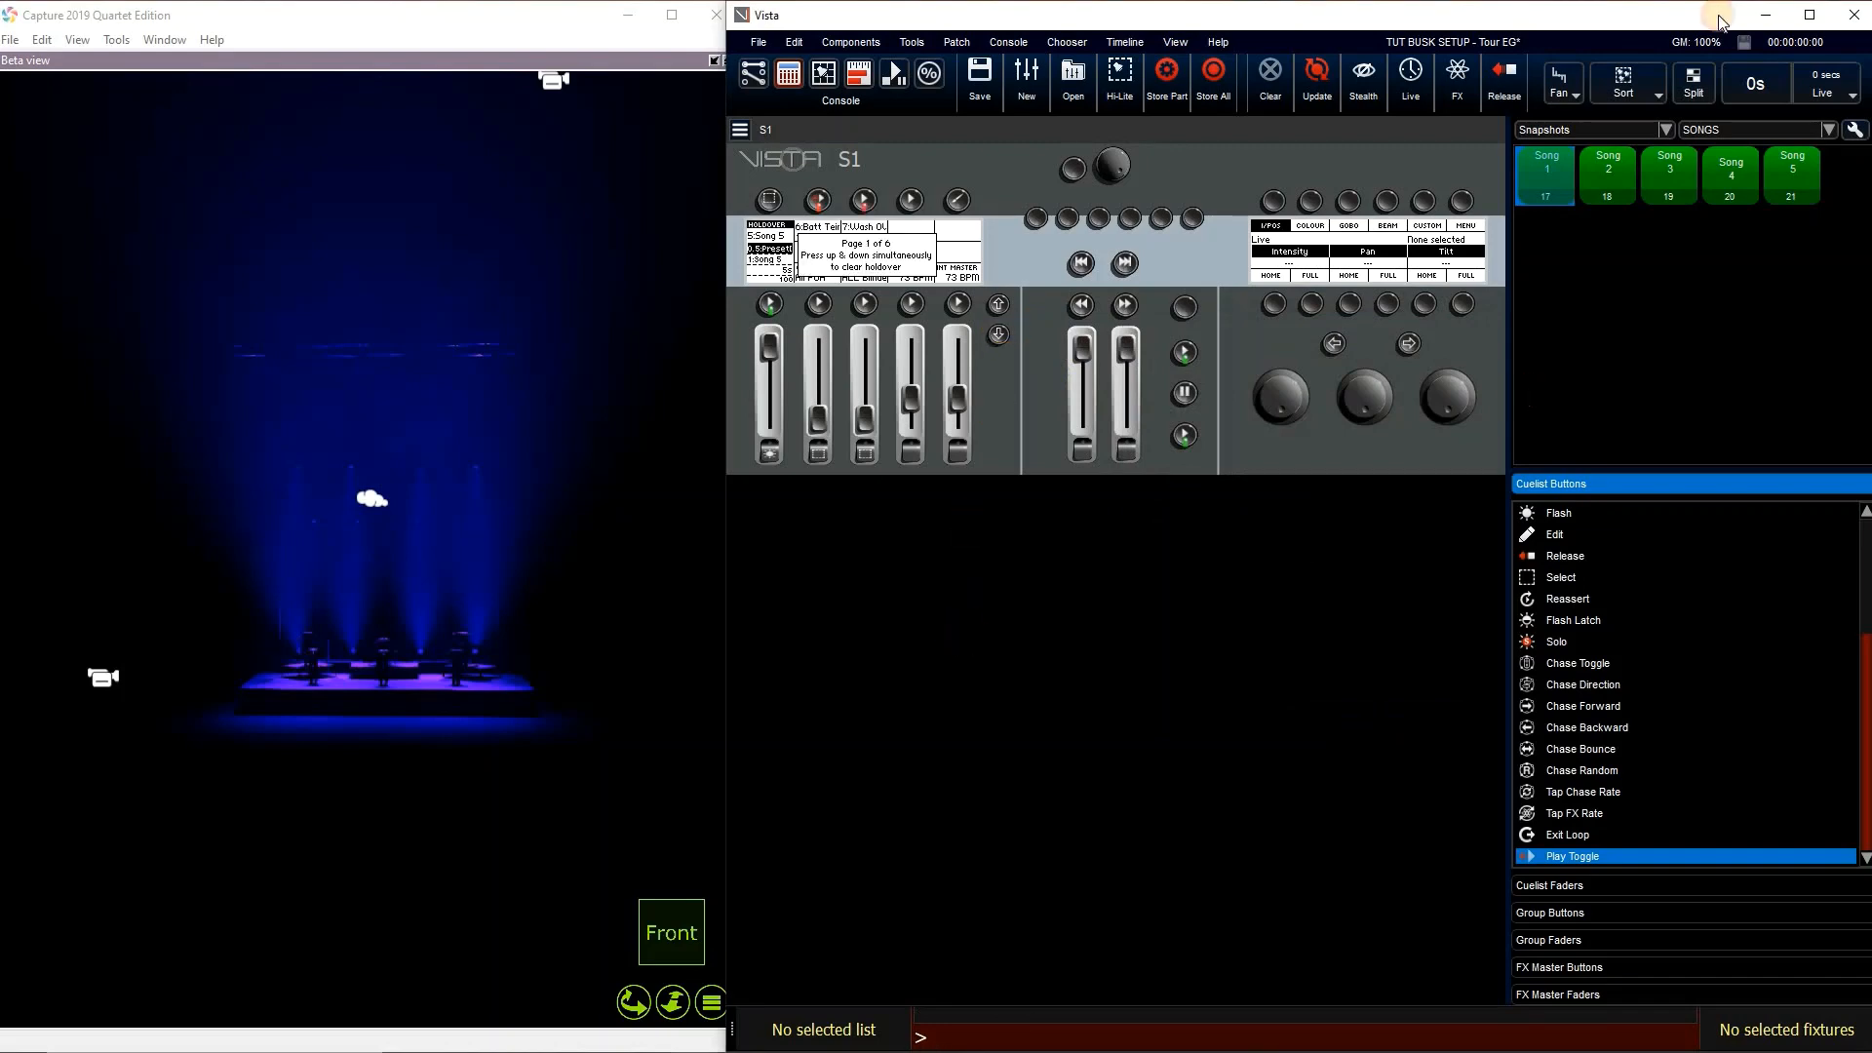
{"action": "left_click", "coordinate": [1526, 72]}
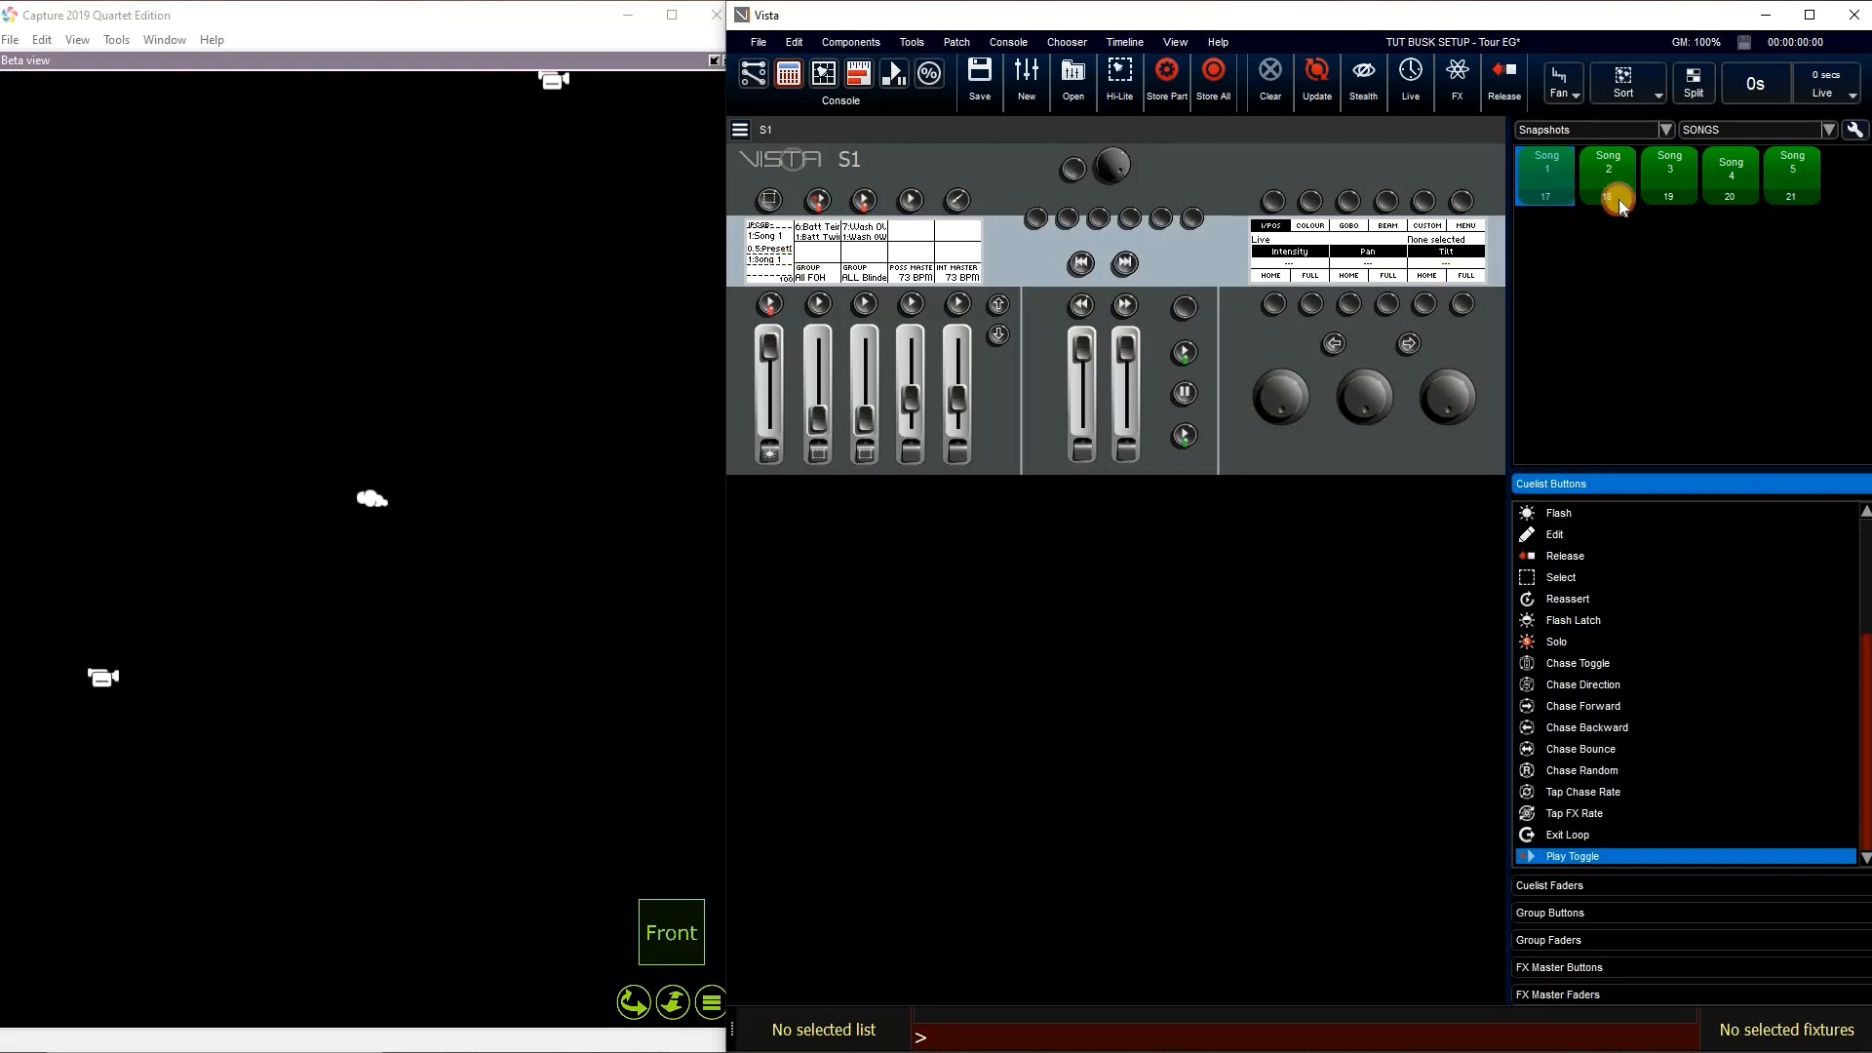
{"action": "left_click", "coordinate": [1614, 168]}
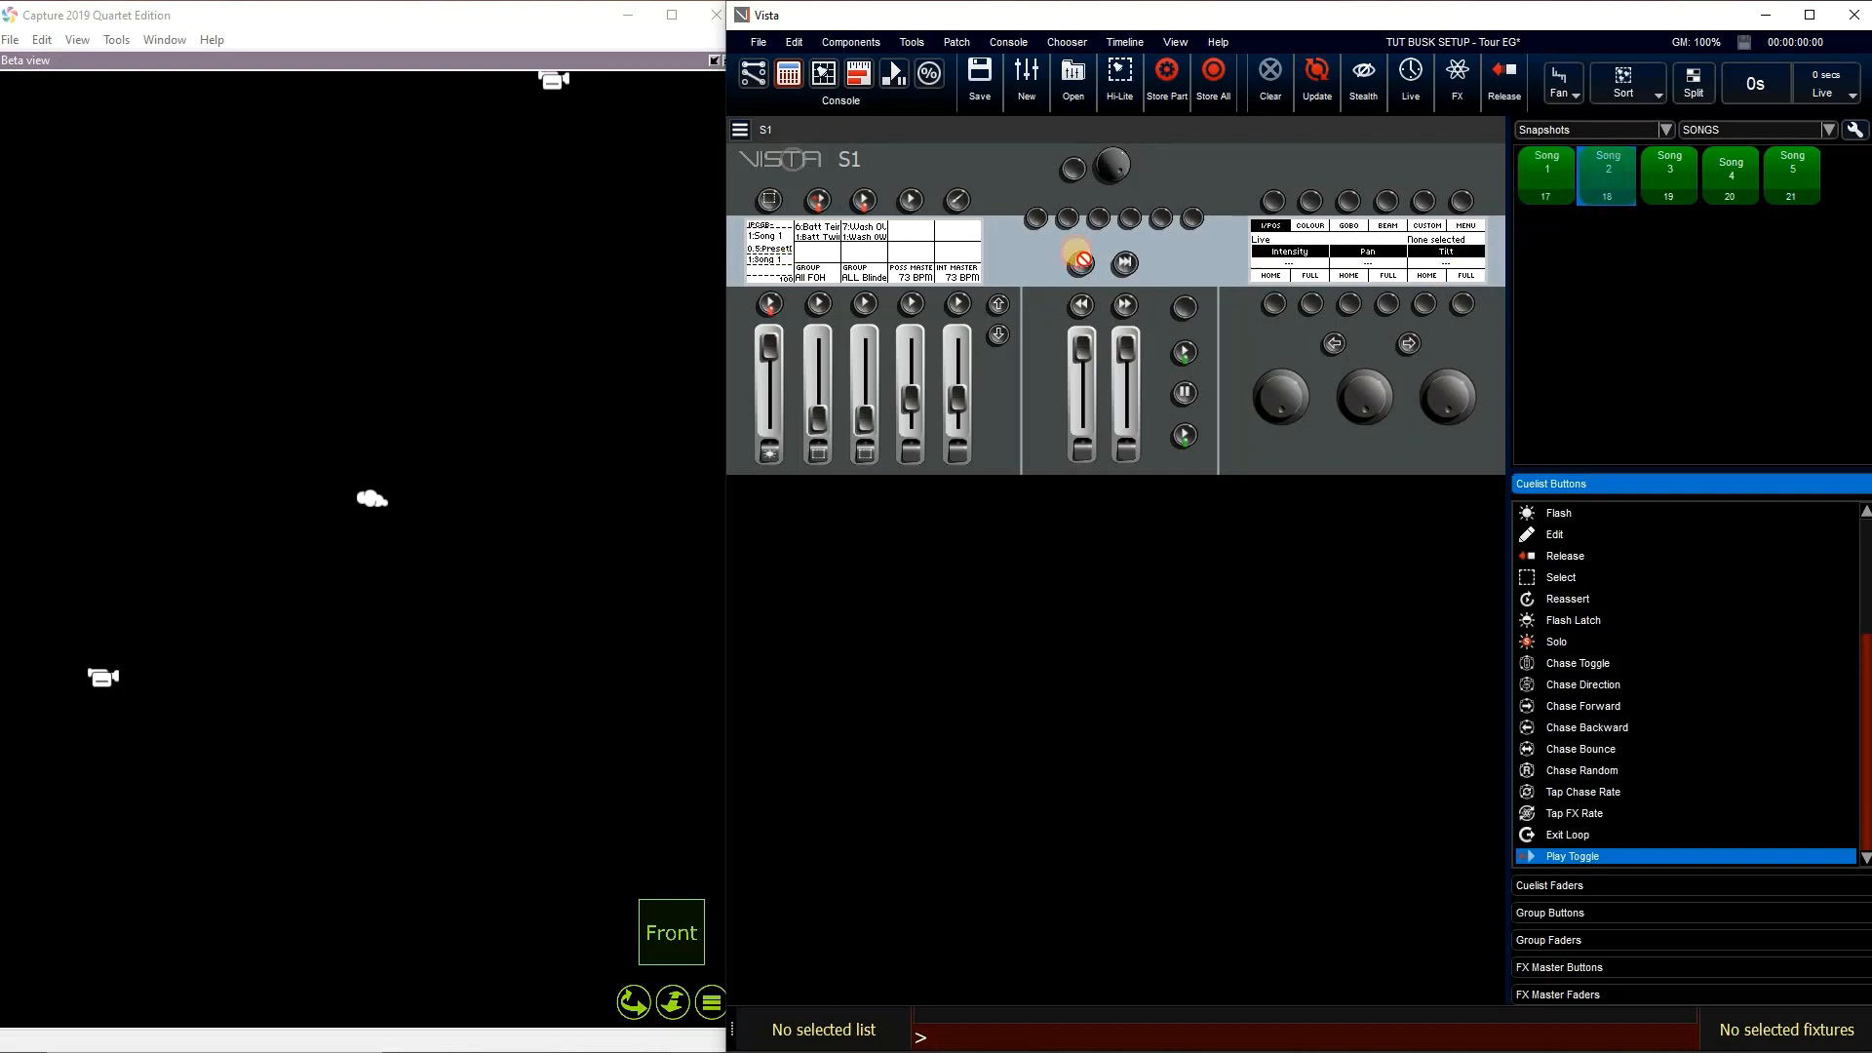
{"action": "left_click", "coordinate": [952, 425]}
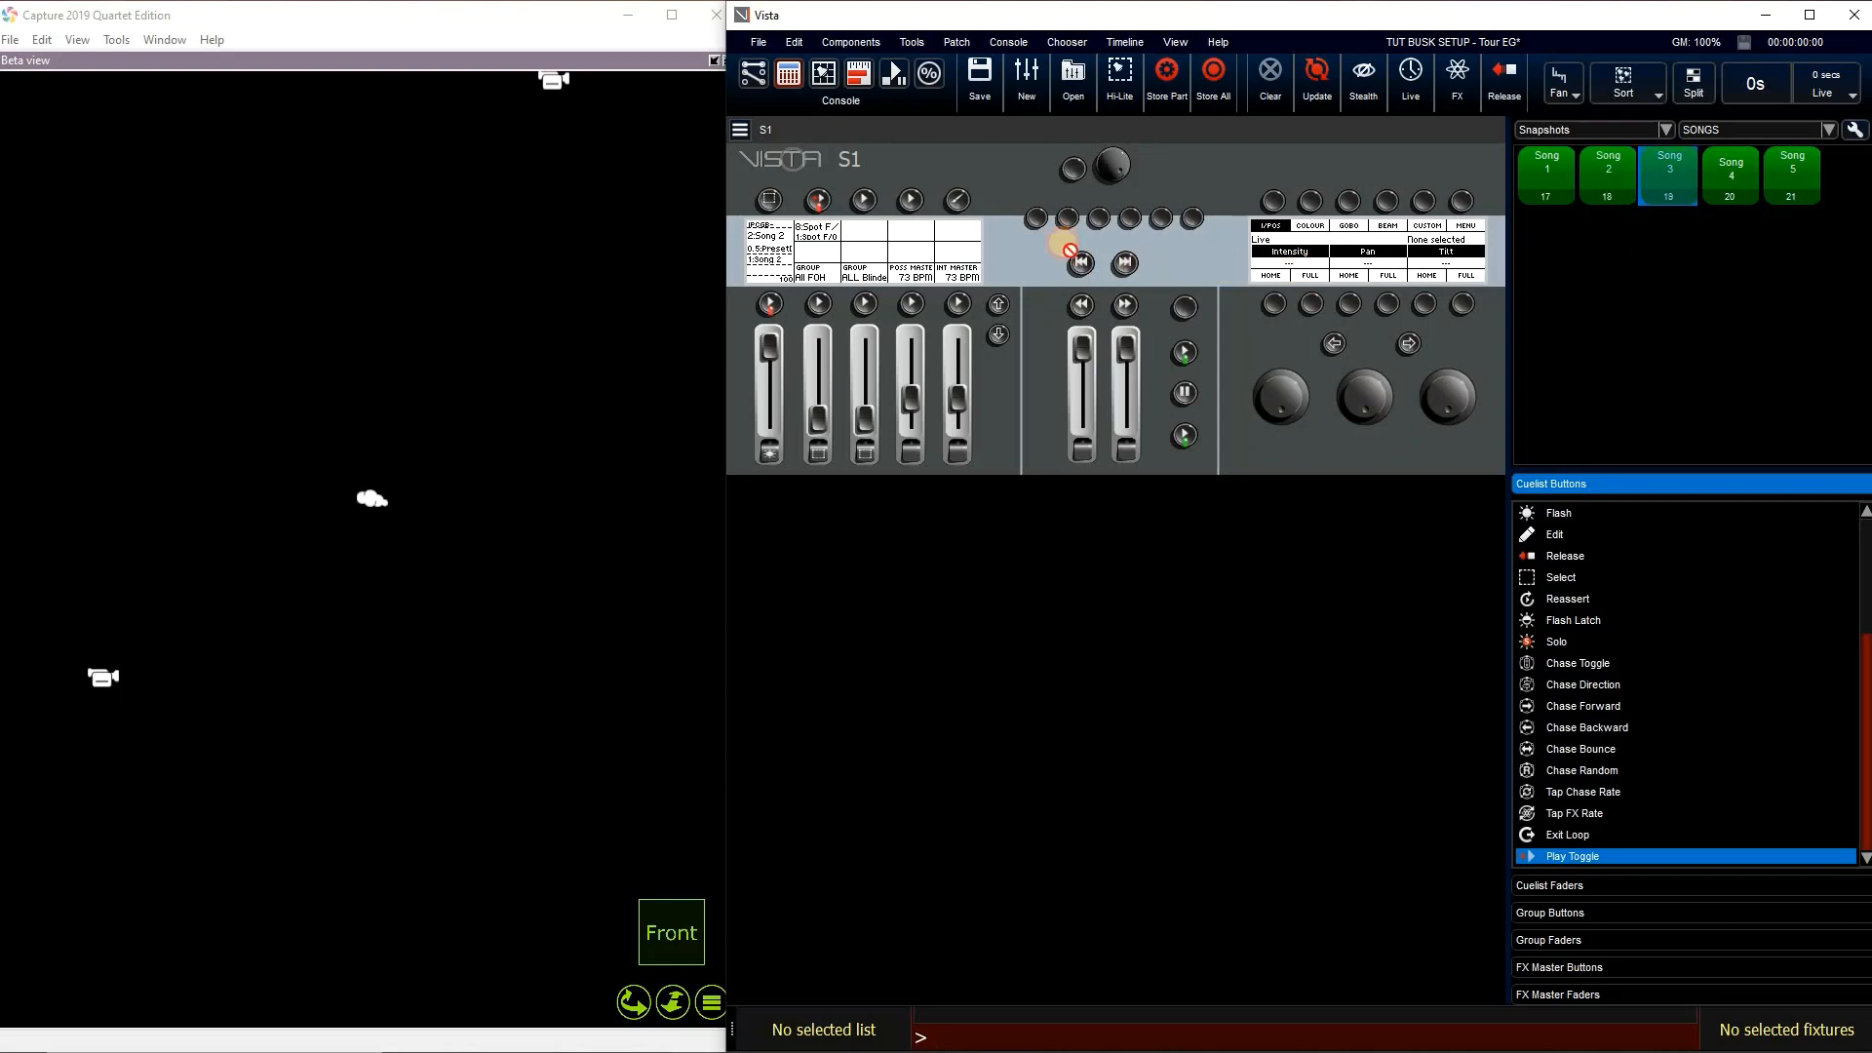
{"action": "left_click_drag", "start_coordinate": [958, 230], "coordinate": [956, 232]}
Assign the Song 4 and Song 5 snapshots to the fifth playback's upper segment on pages 3 and 4 and return to page 1
{"action": "mouse_move", "coordinate": [1739, 177]}
{"action": "left_mouse_down"}
{"action": "mouse_move", "coordinate": [1731, 226]}
{"action": "mouse_move", "coordinate": [956, 228]}
{"action": "mouse_move", "coordinate": [1000, 263]}
{"action": "left_mouse_up"}
{"action": "left_click", "coordinate": [995, 308]}
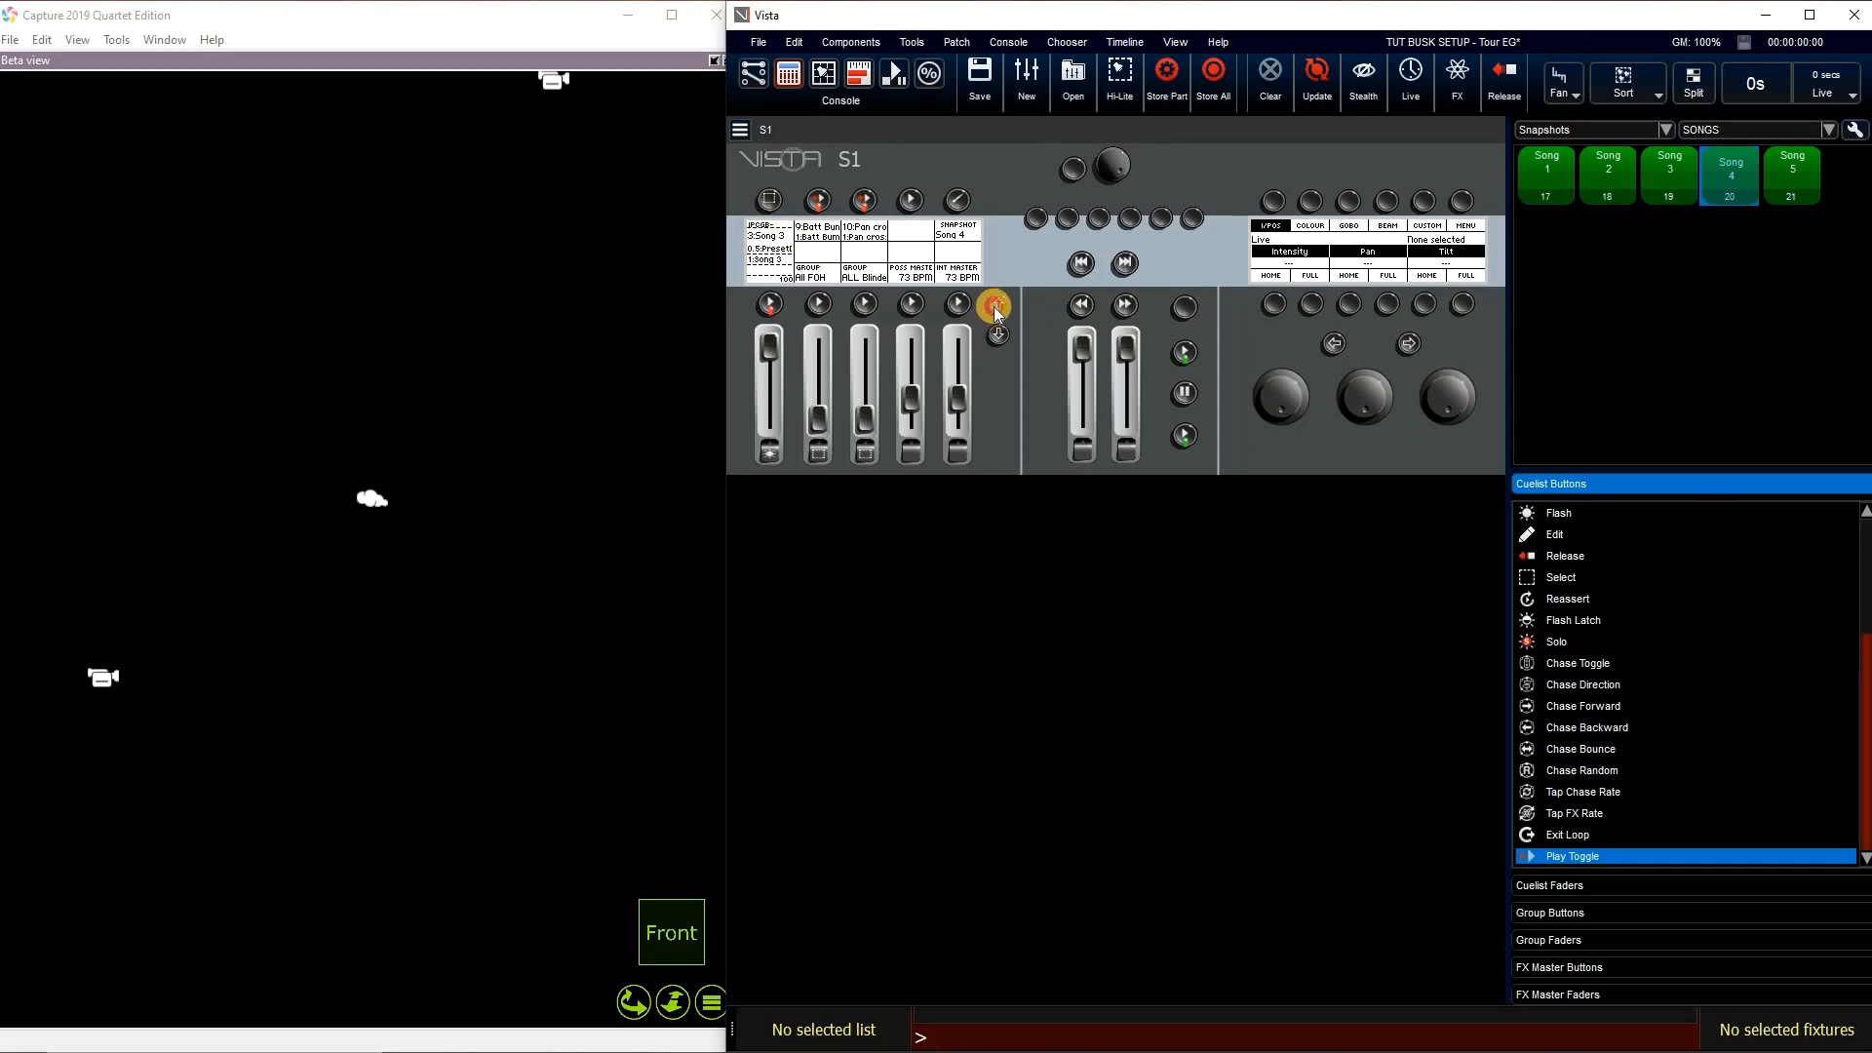
{"action": "mouse_move", "coordinate": [1790, 176]}
{"action": "left_mouse_down"}
{"action": "mouse_move", "coordinate": [1121, 263]}
{"action": "mouse_move", "coordinate": [953, 236]}
{"action": "left_mouse_up"}
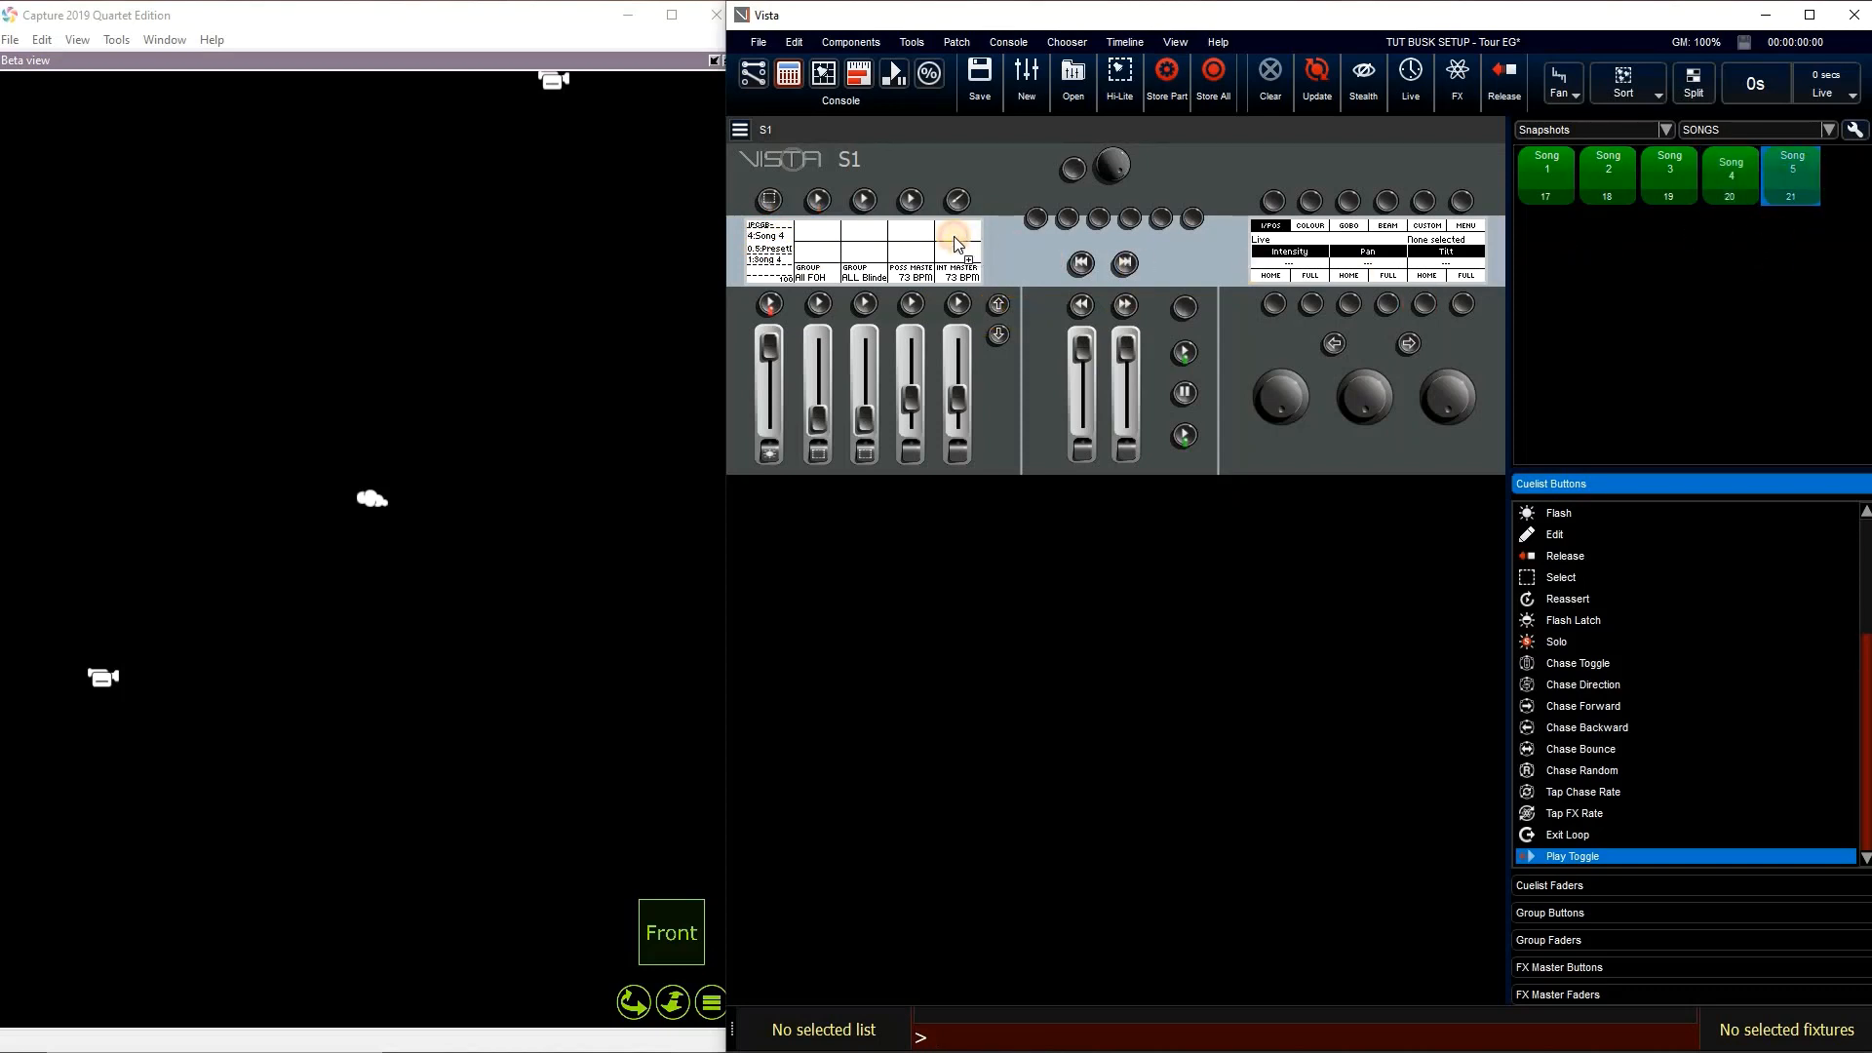
{"action": "left_click", "coordinate": [998, 304]}
{"action": "left_click", "coordinate": [994, 333]}
Play the Song 1 cuelist through its preset into the Song 1 cue and raise the All FOH group fader to 47%
{"action": "key", "text": "space"}
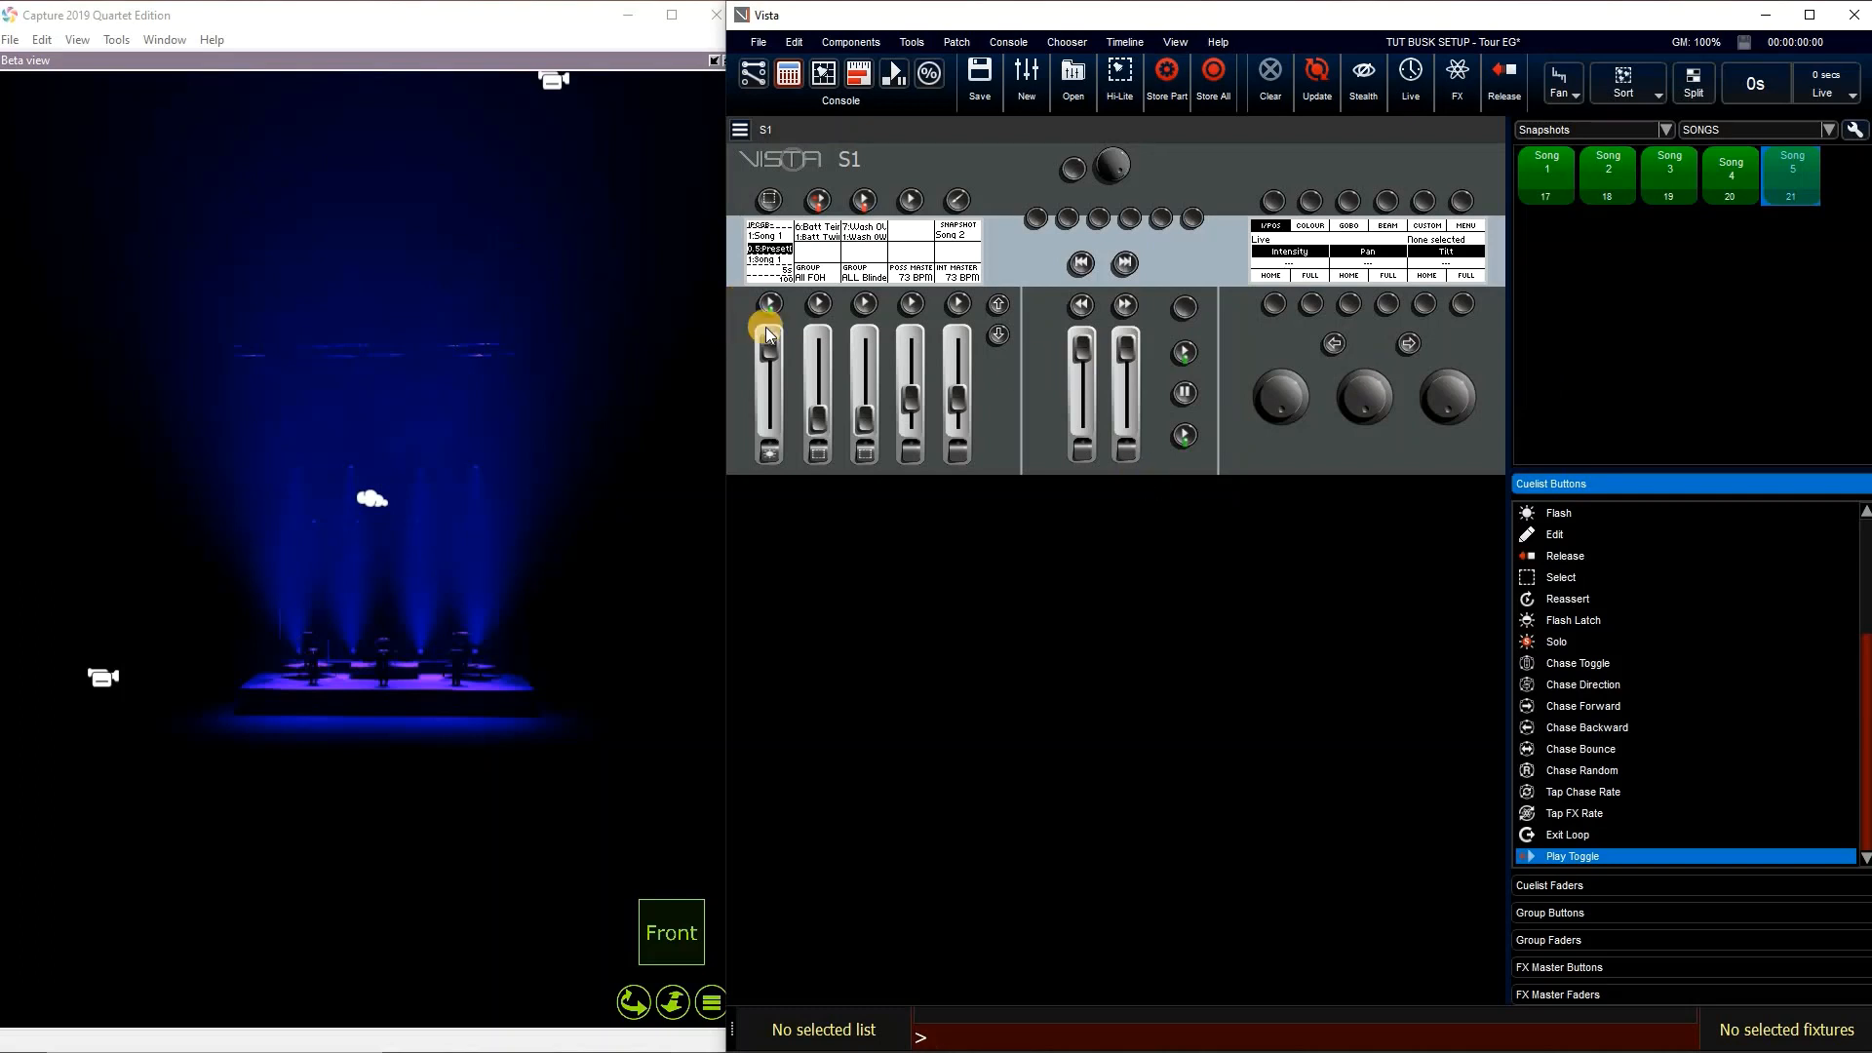
{"action": "key", "text": "space"}
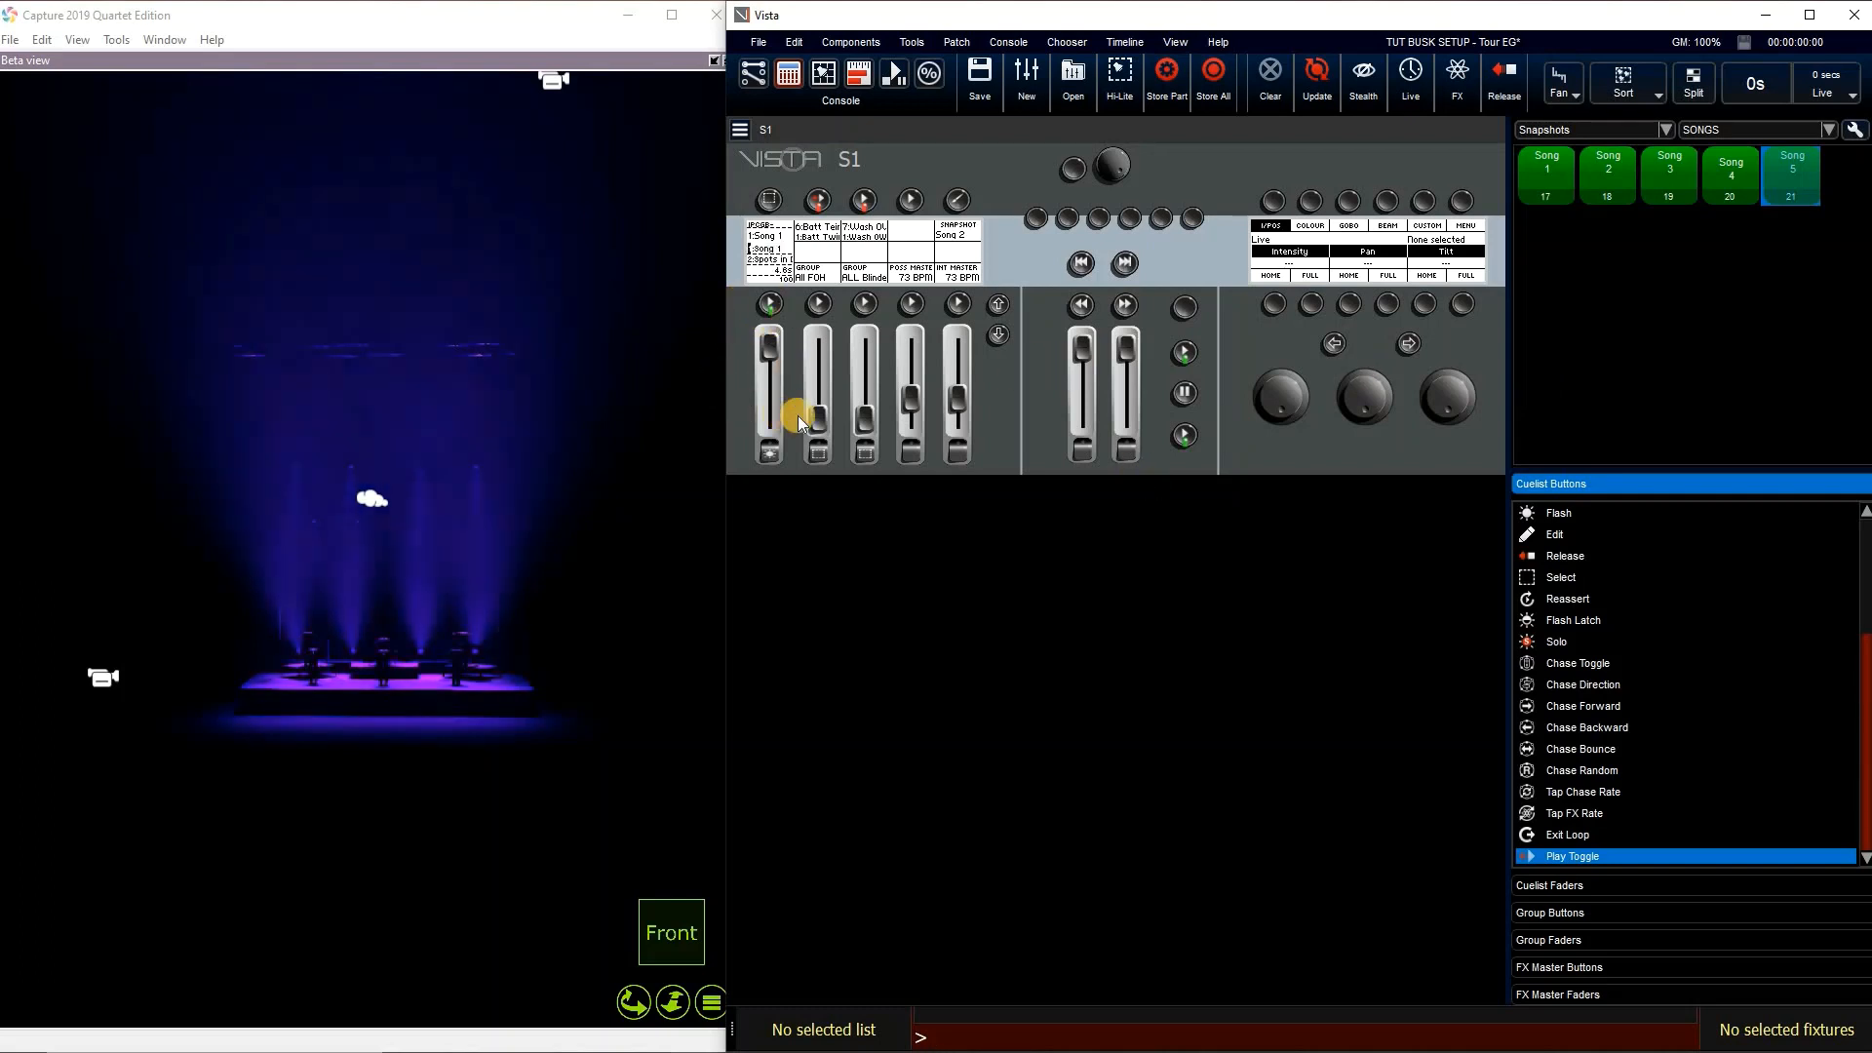
{"action": "left_click_drag", "start_coordinate": [821, 429], "coordinate": [836, 395]}
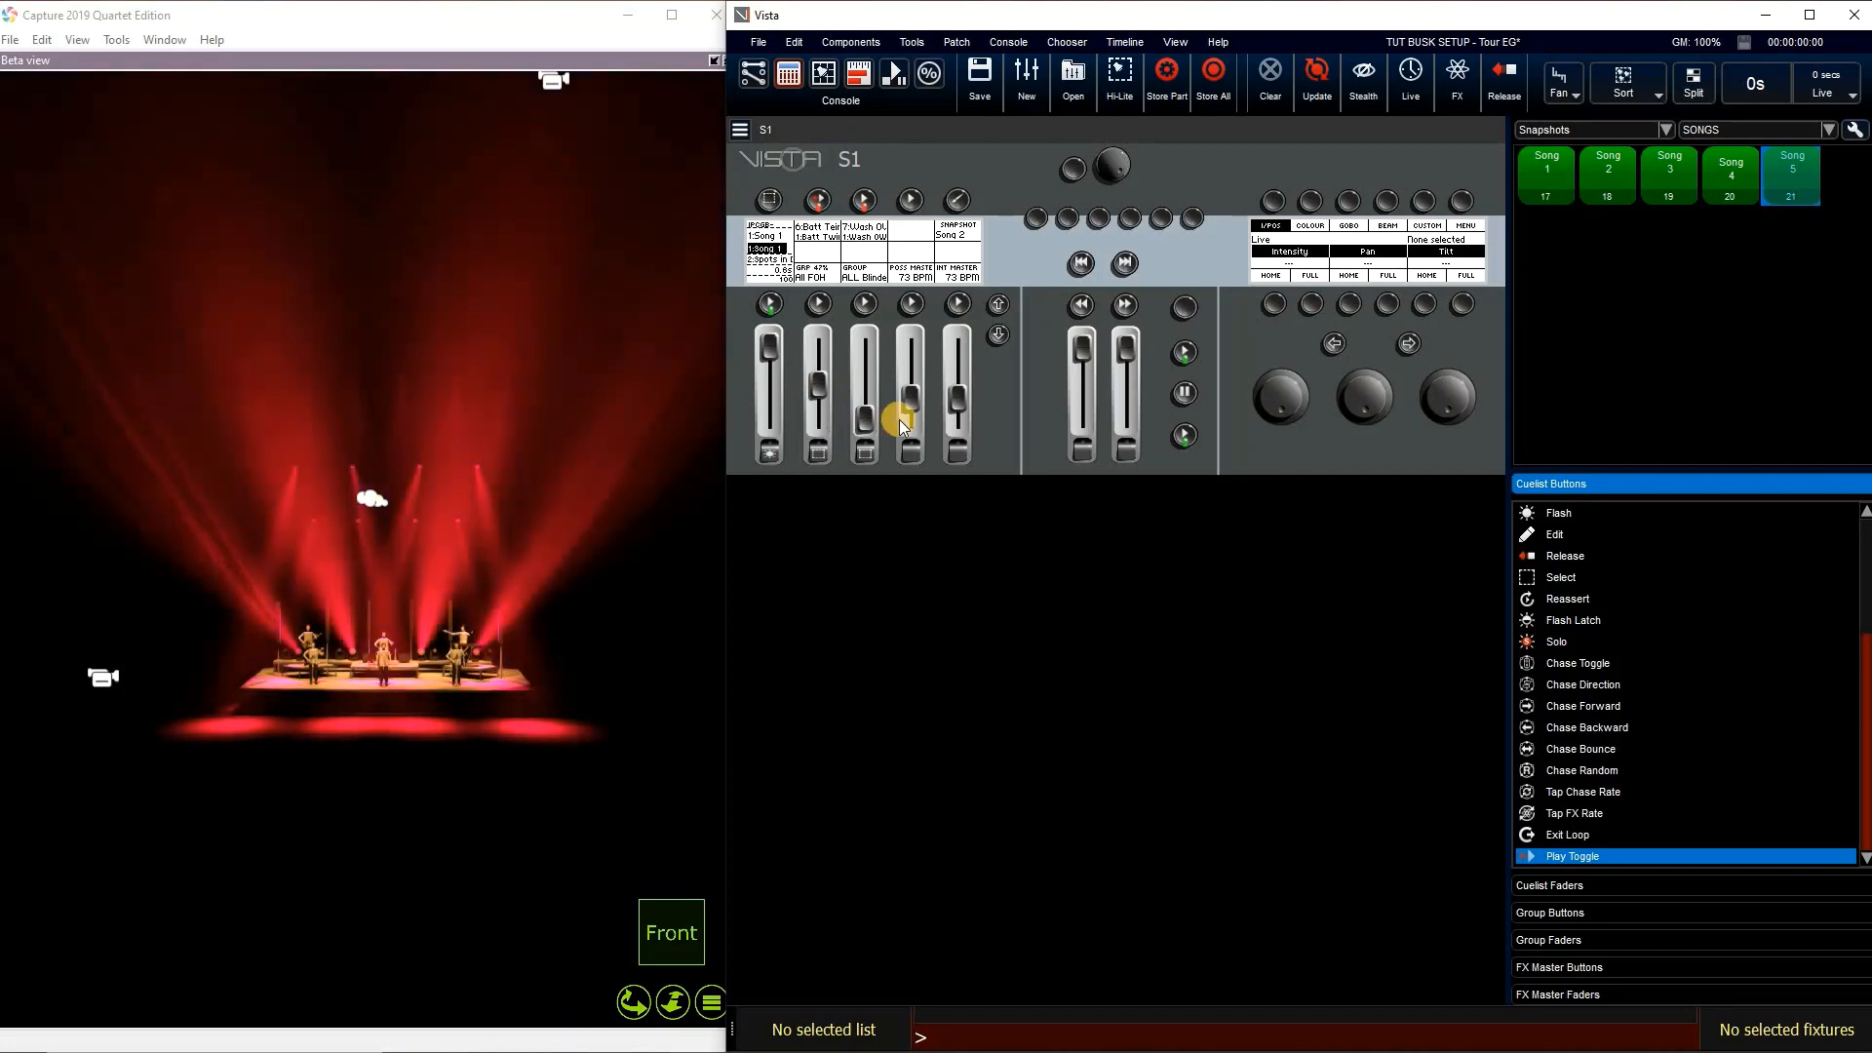
Toggle the Batt Twinkle cuelist on and off over Song 1, and do the same with the Wash OW click cuelist
{"action": "left_click", "coordinate": [818, 205]}
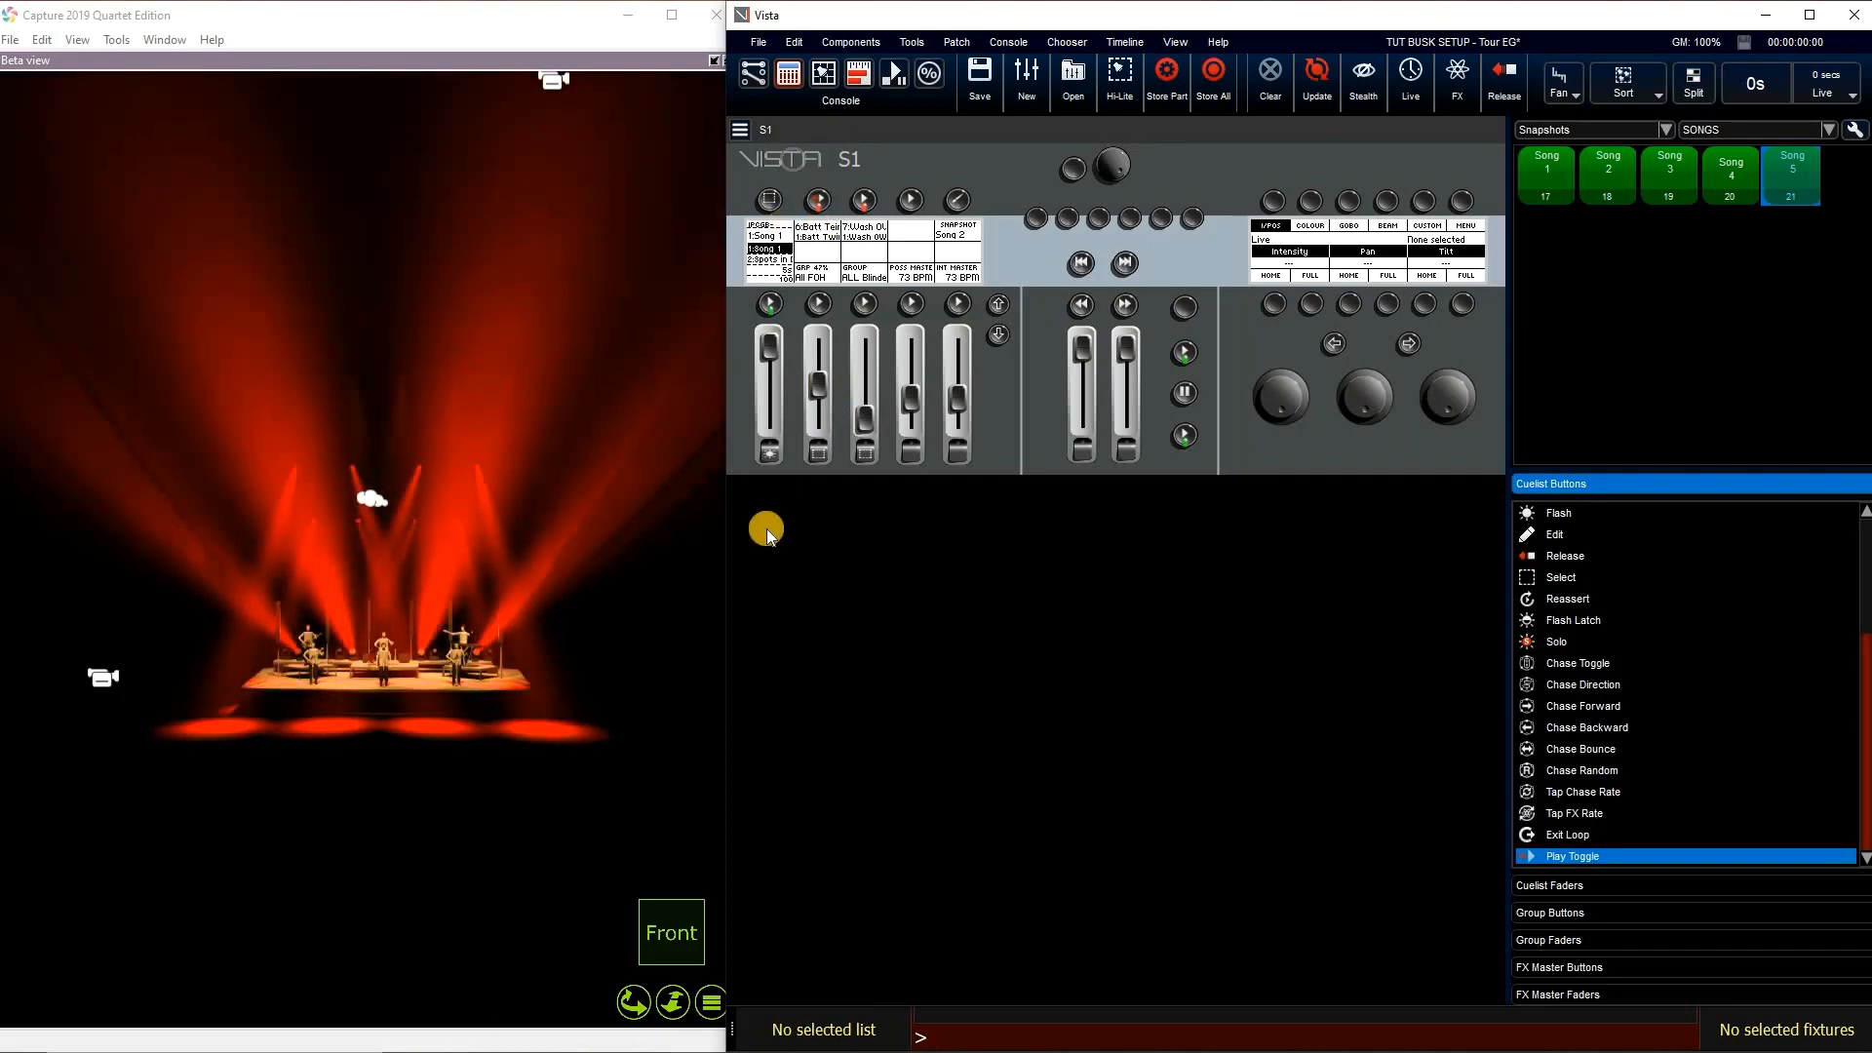
{"action": "left_click", "coordinate": [816, 202]}
{"action": "left_click", "coordinate": [822, 204]}
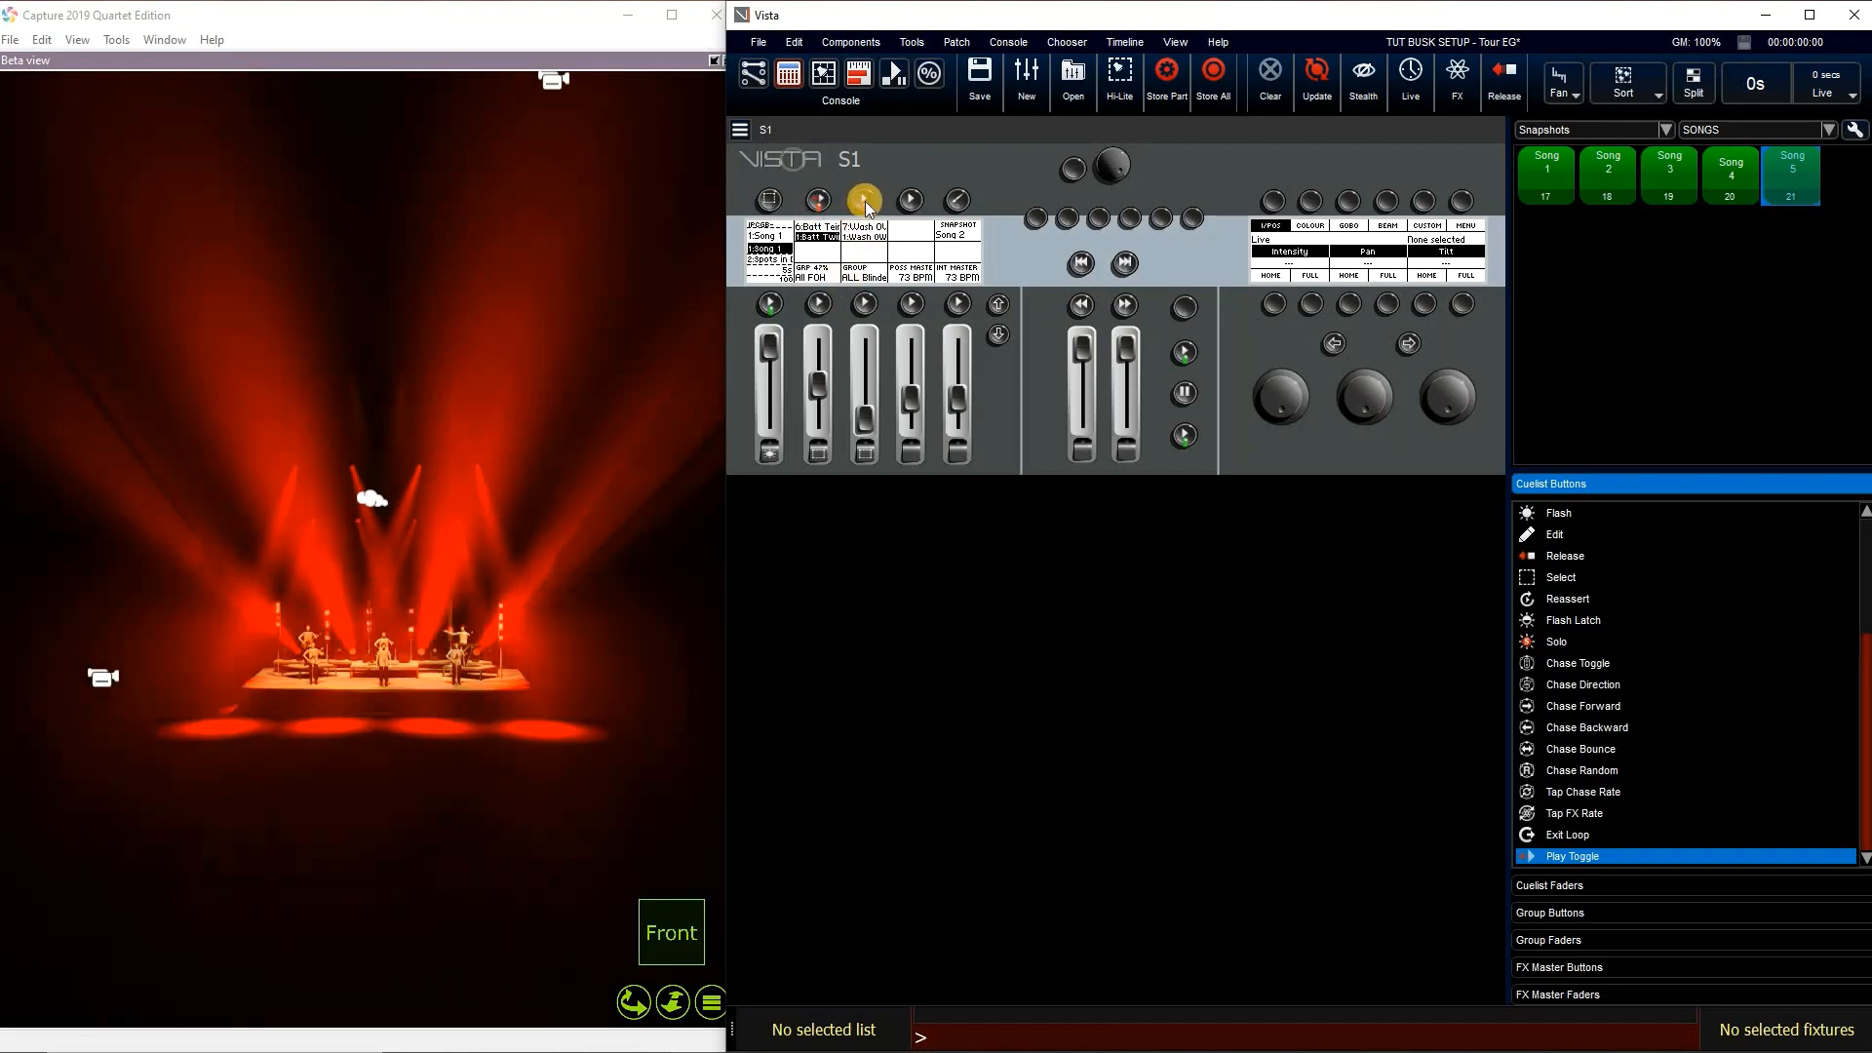
{"action": "left_click", "coordinate": [864, 201]}
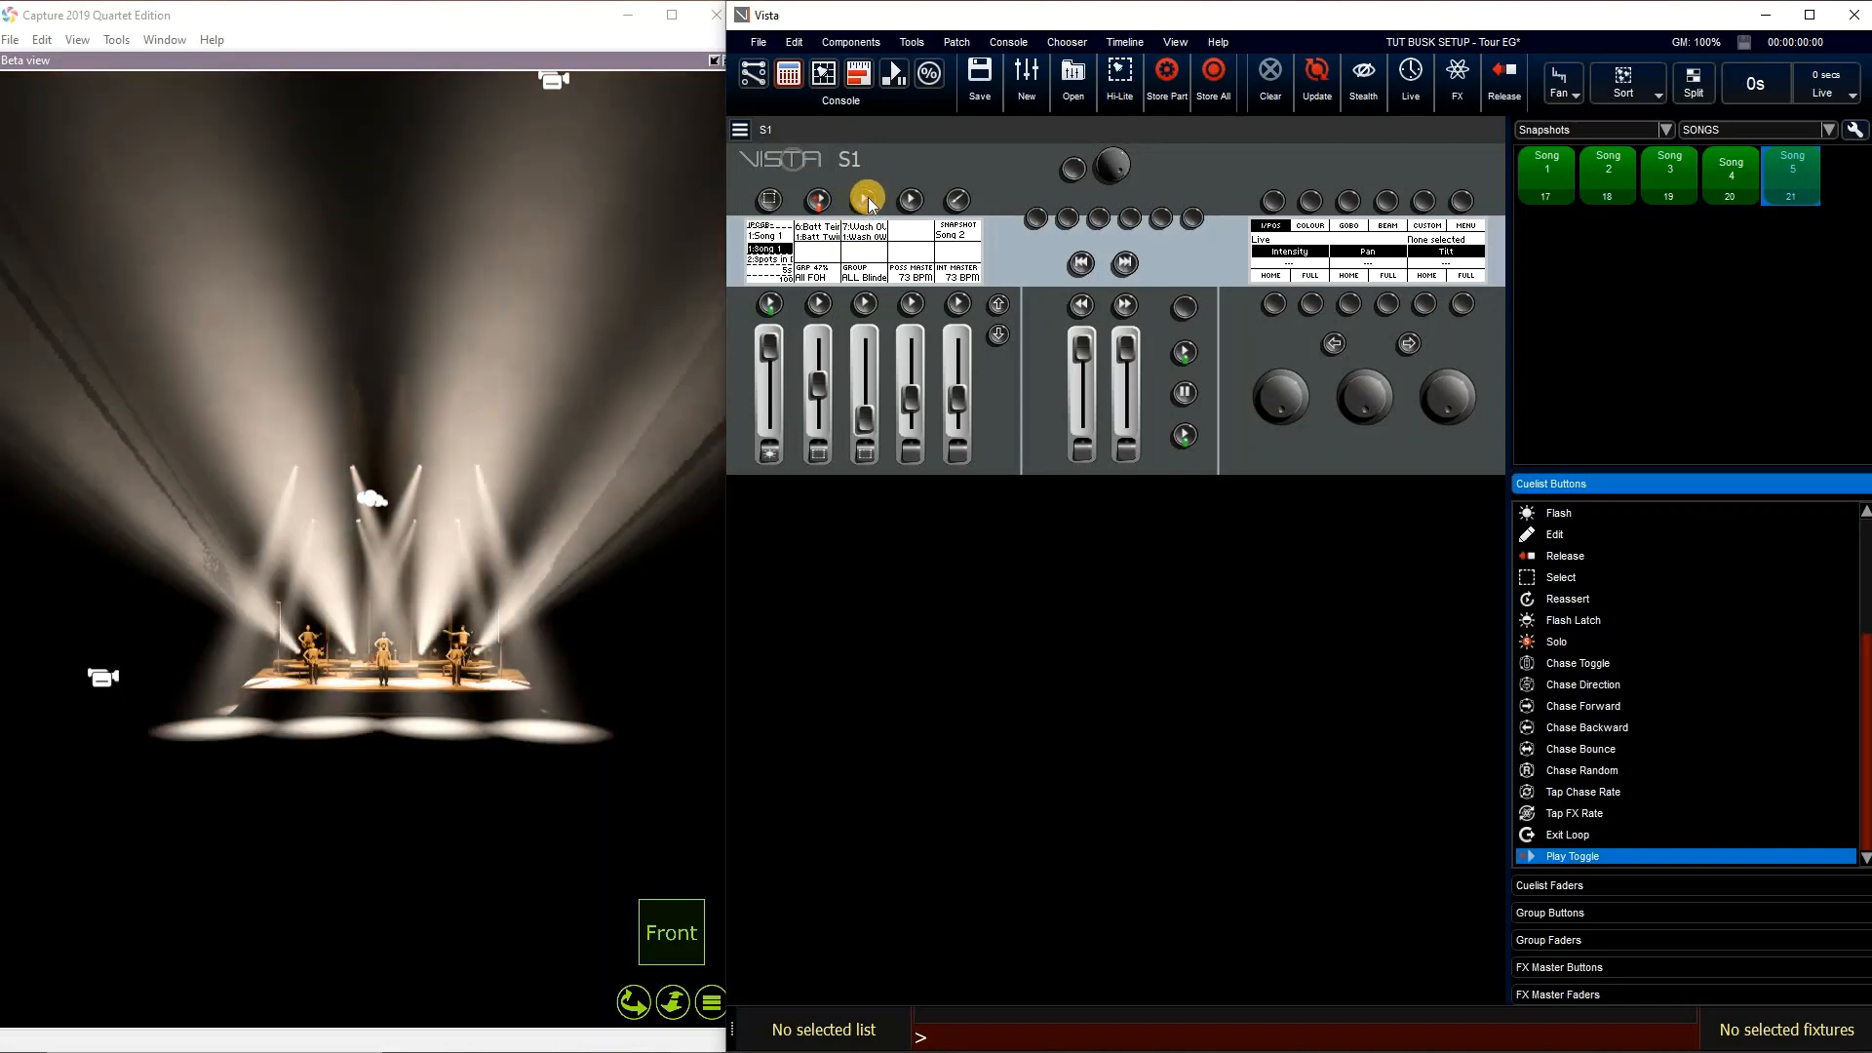
{"action": "left_click", "coordinate": [868, 201]}
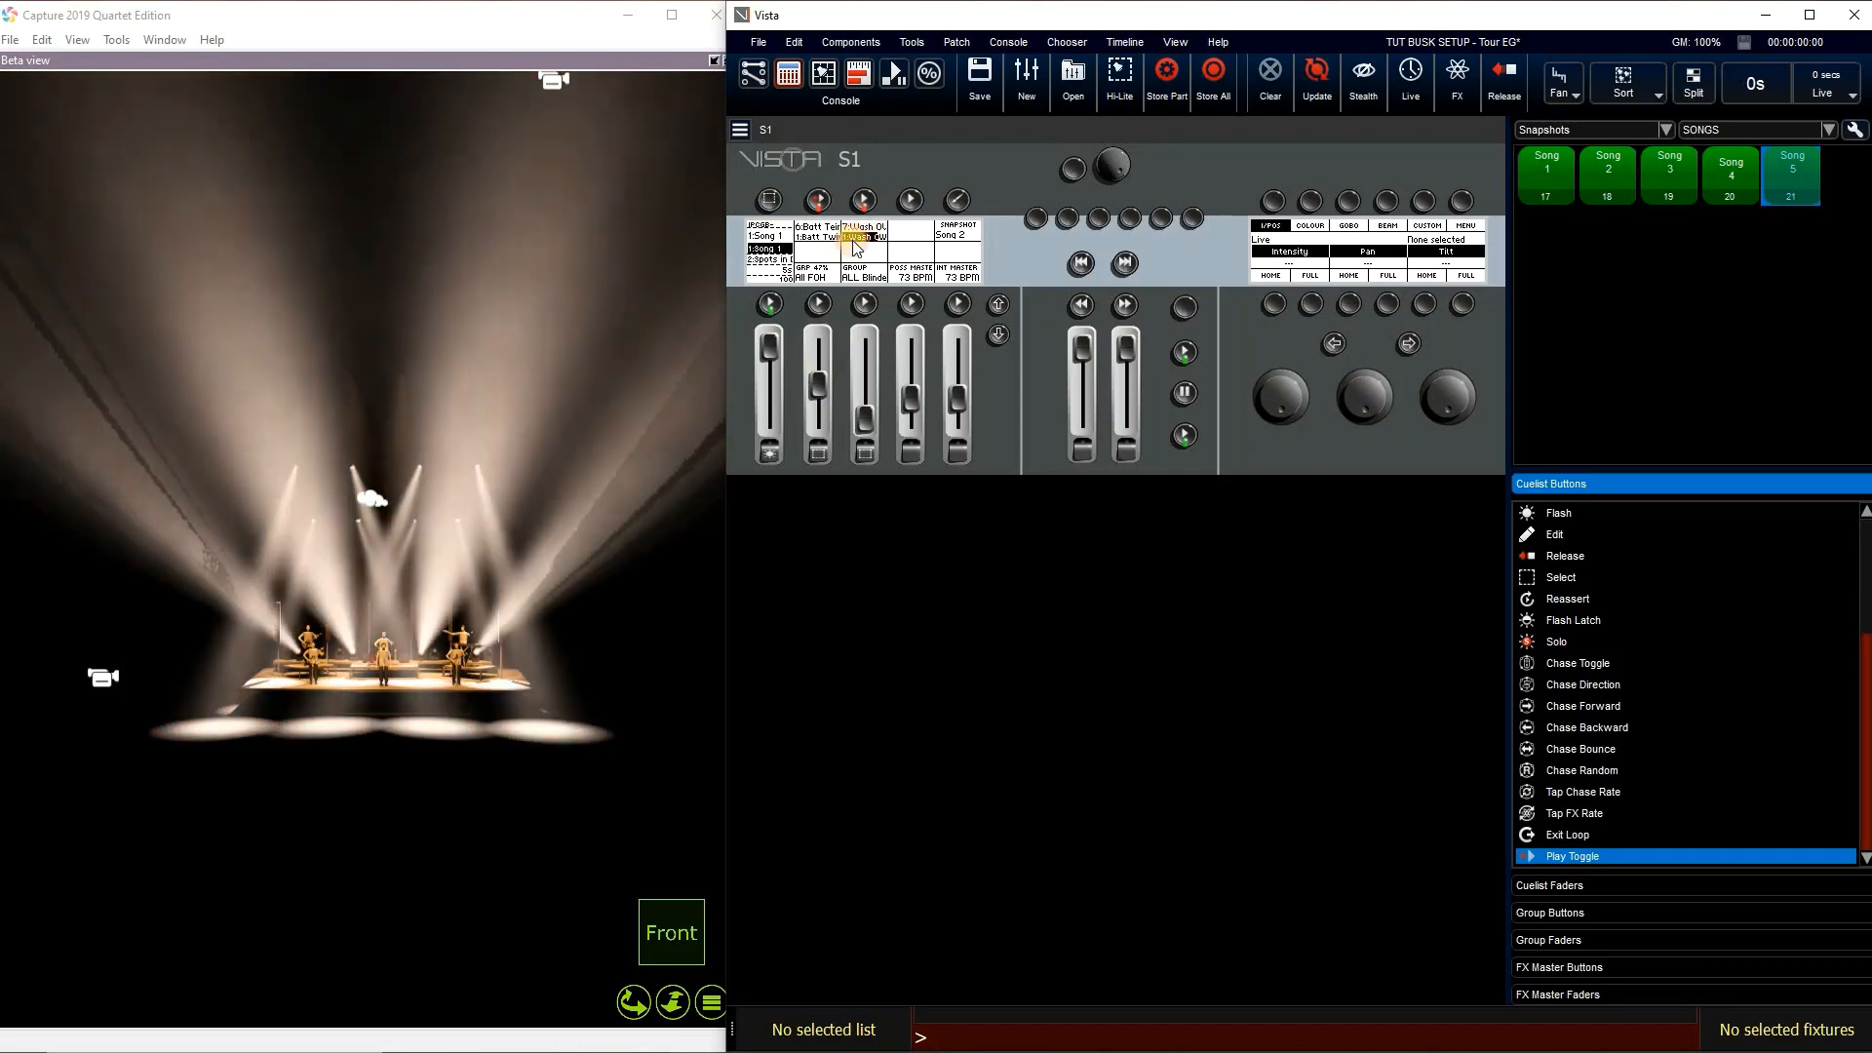
{"action": "left_click", "coordinate": [827, 296]}
{"action": "left_click", "coordinate": [862, 206]}
{"action": "left_click", "coordinate": [826, 300]}
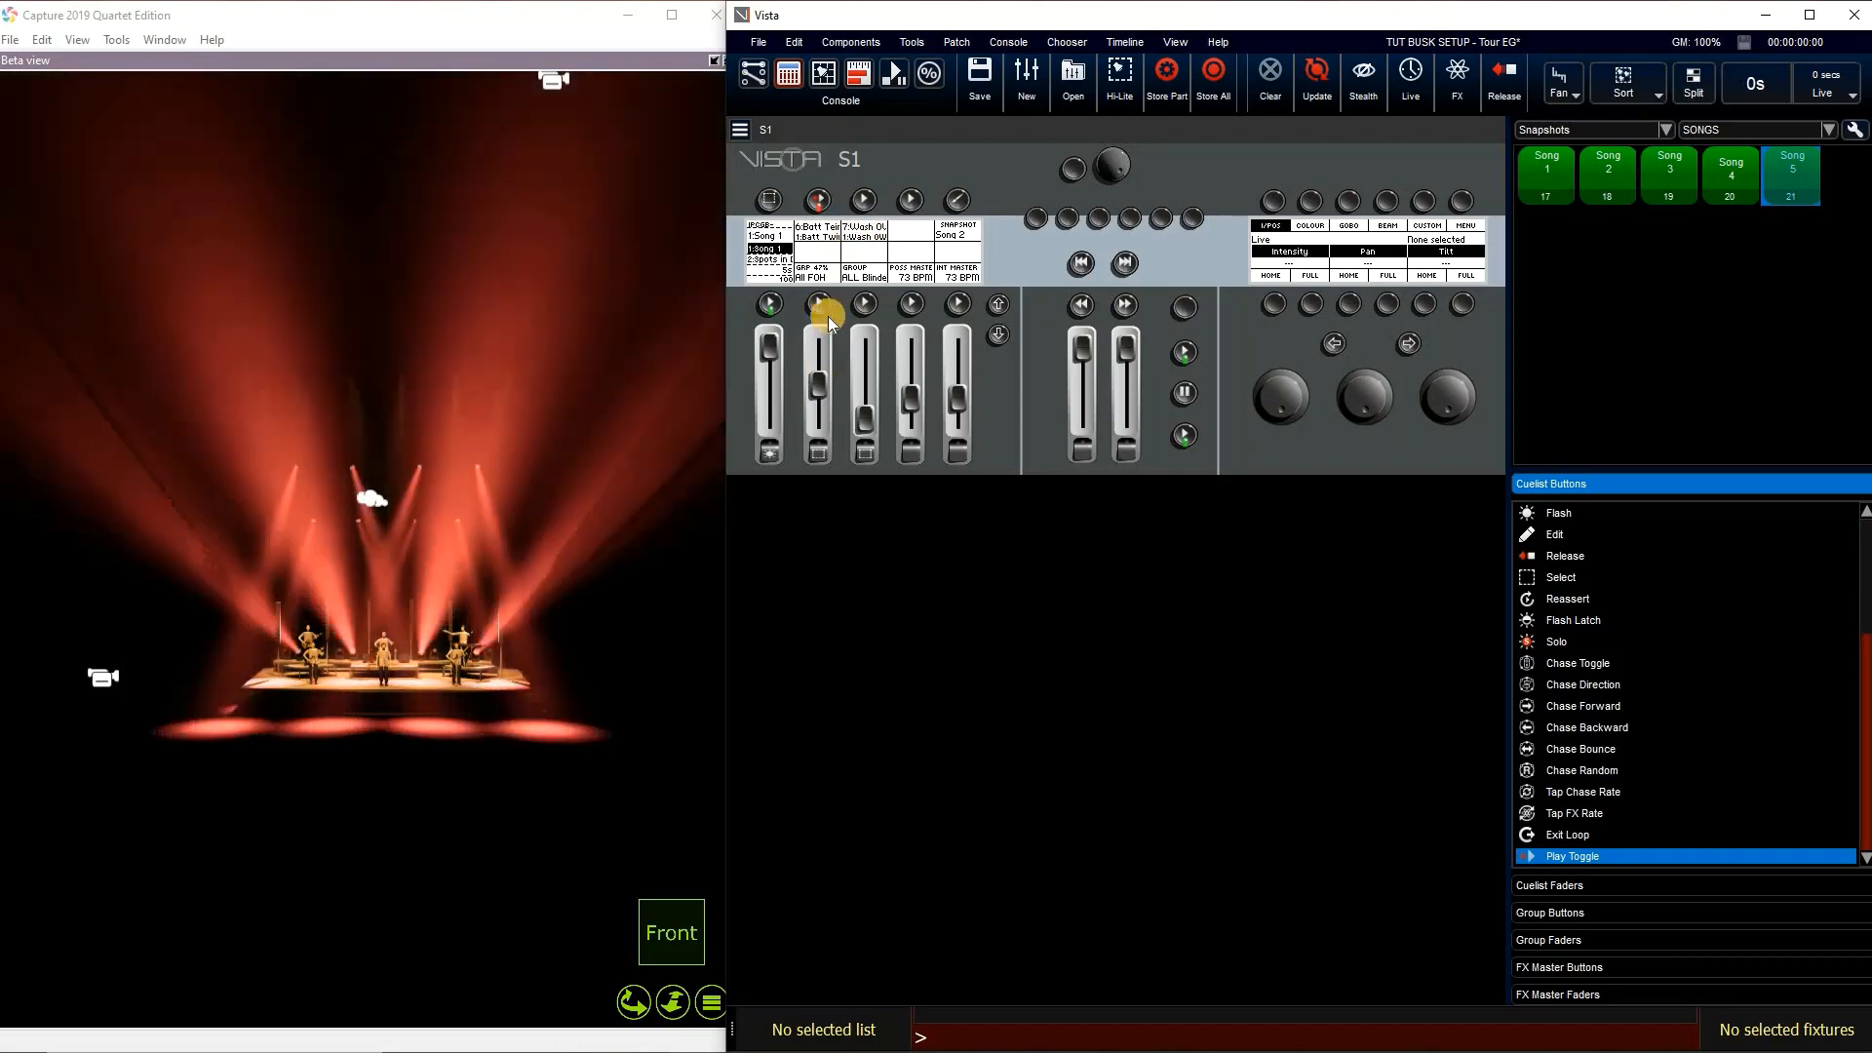
Run Song 1's spots-in cue with the Wash OW cuelist over it and lower the All FOH group fader
{"action": "left_click", "coordinate": [770, 304]}
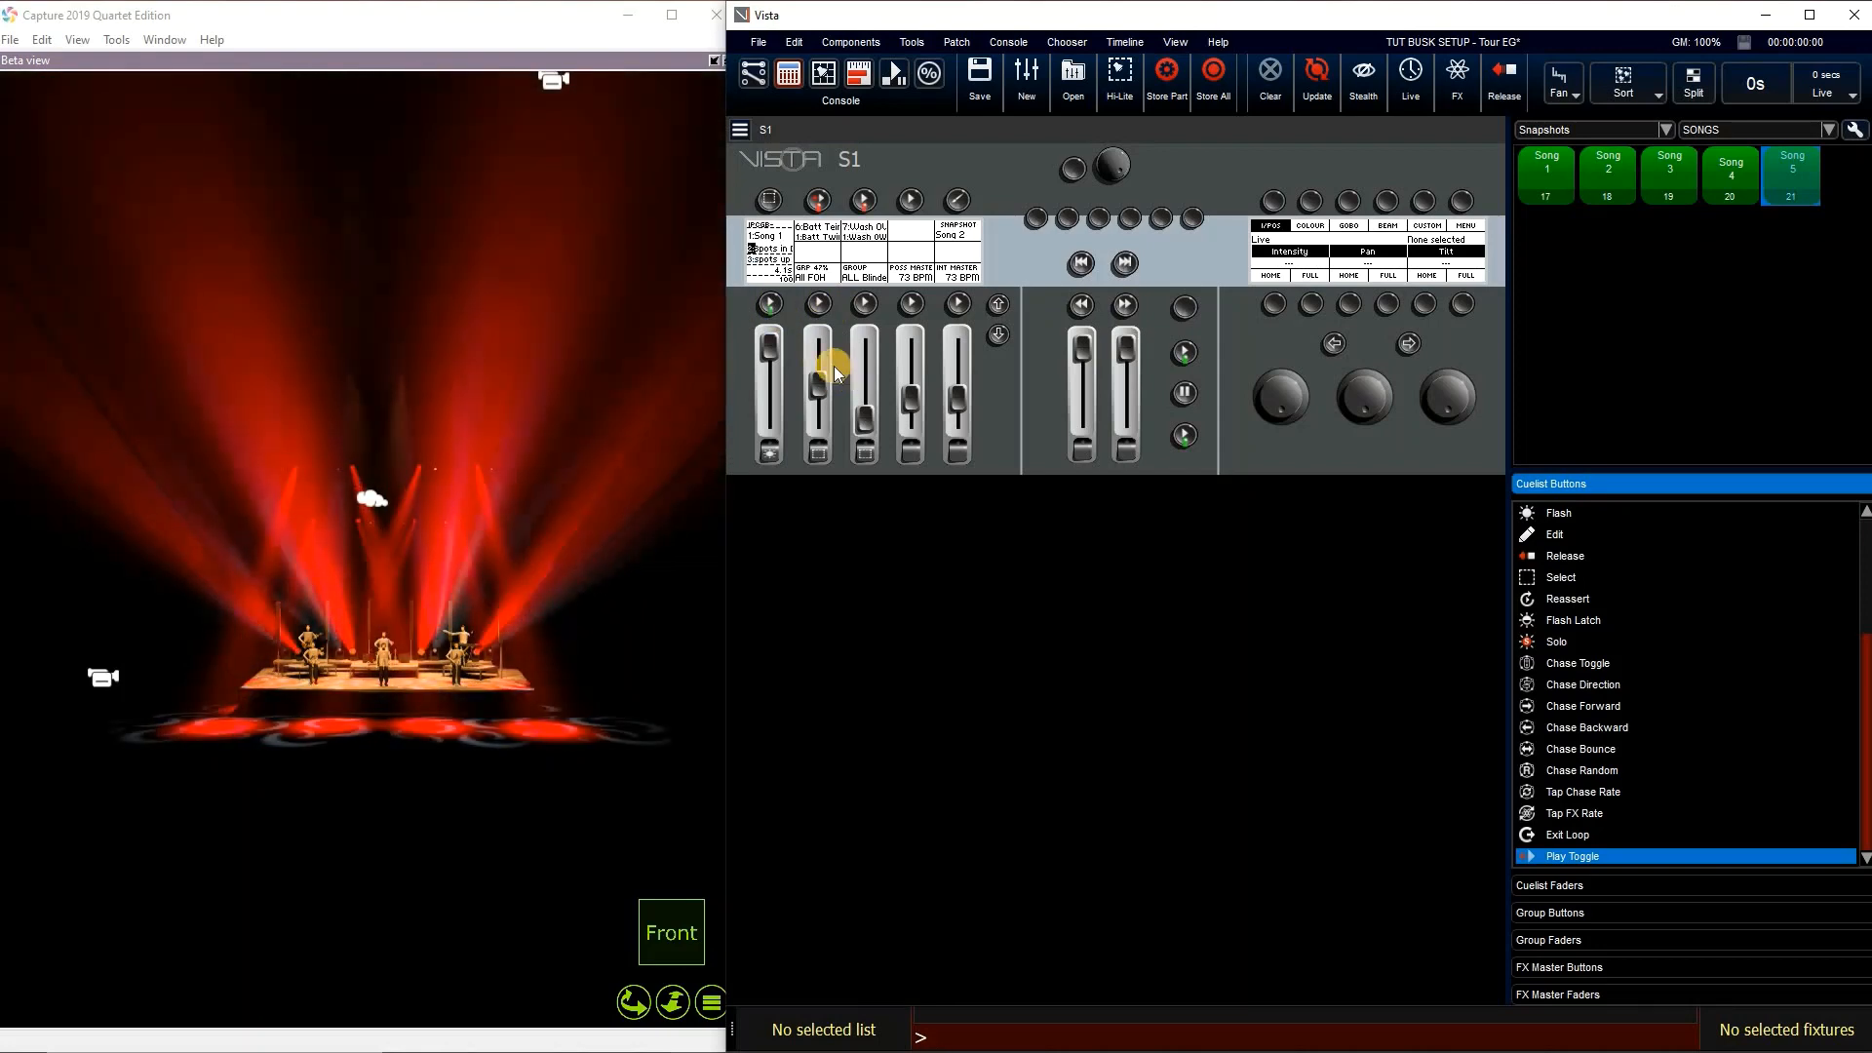
{"action": "left_click", "coordinate": [868, 200]}
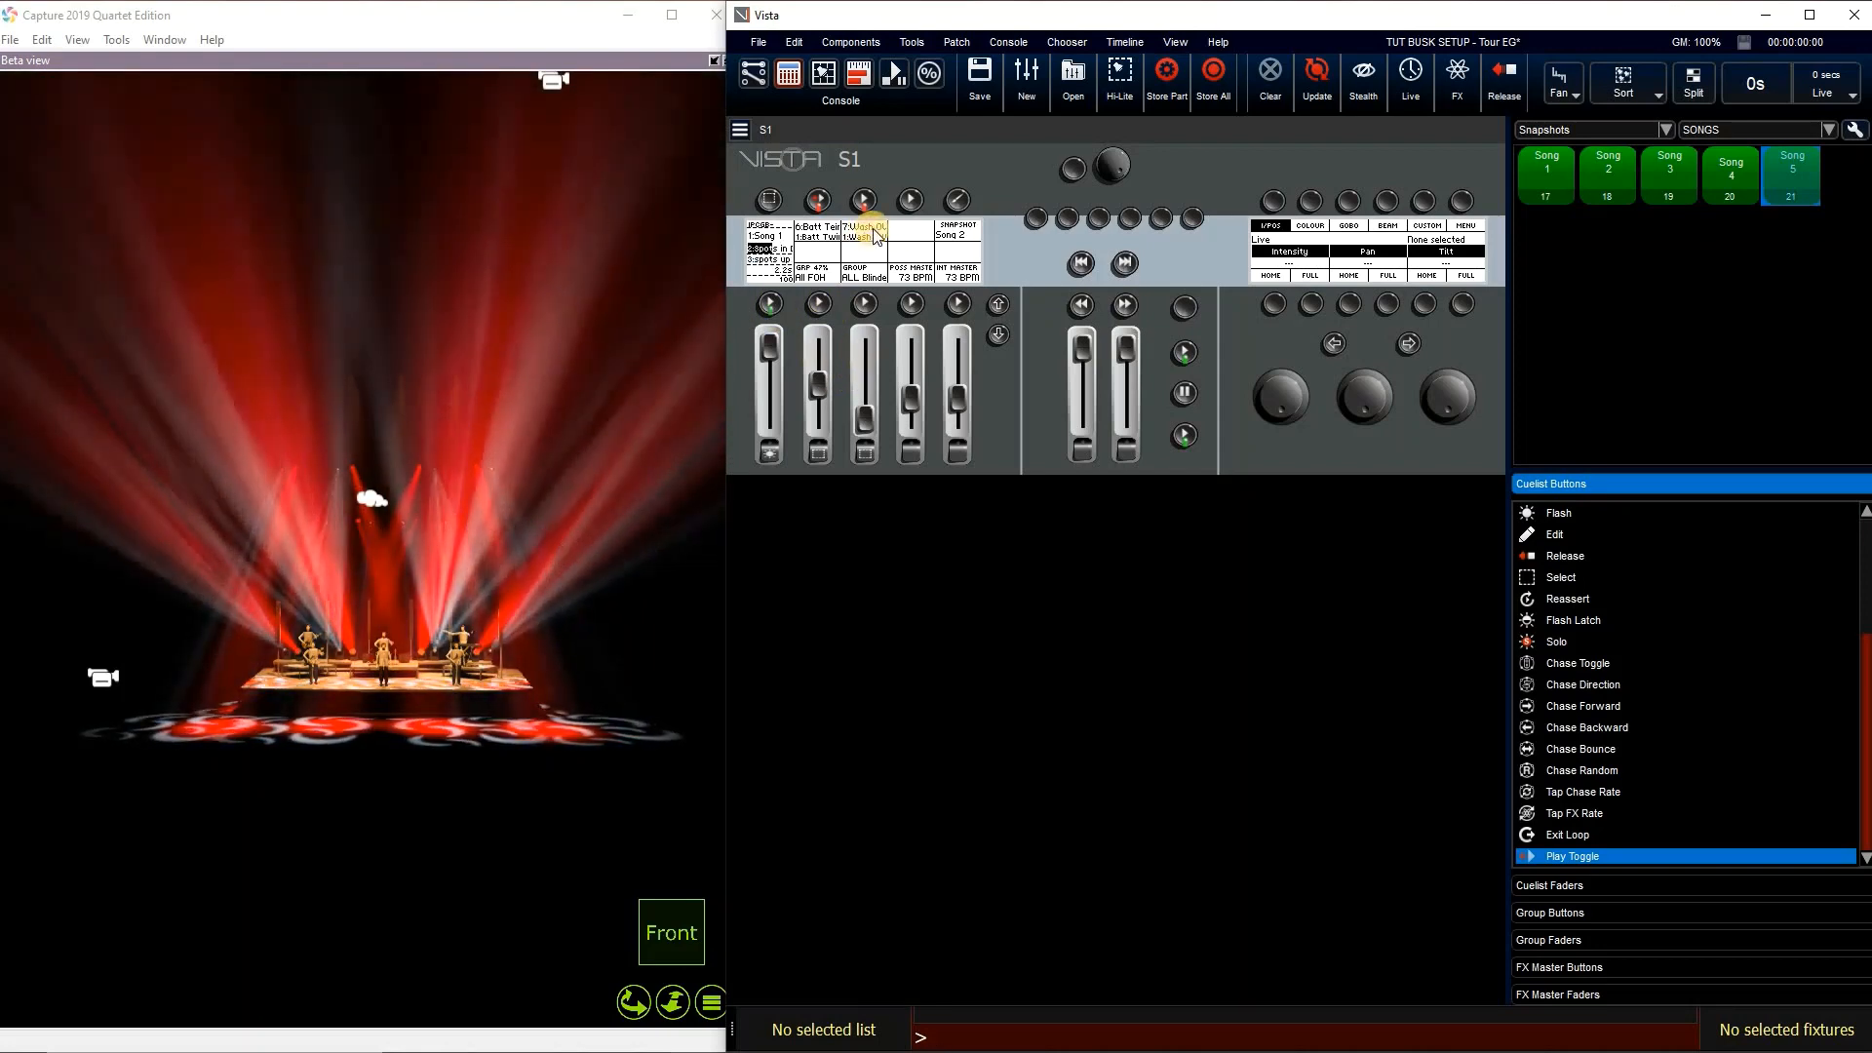
{"action": "left_click", "coordinate": [817, 390]}
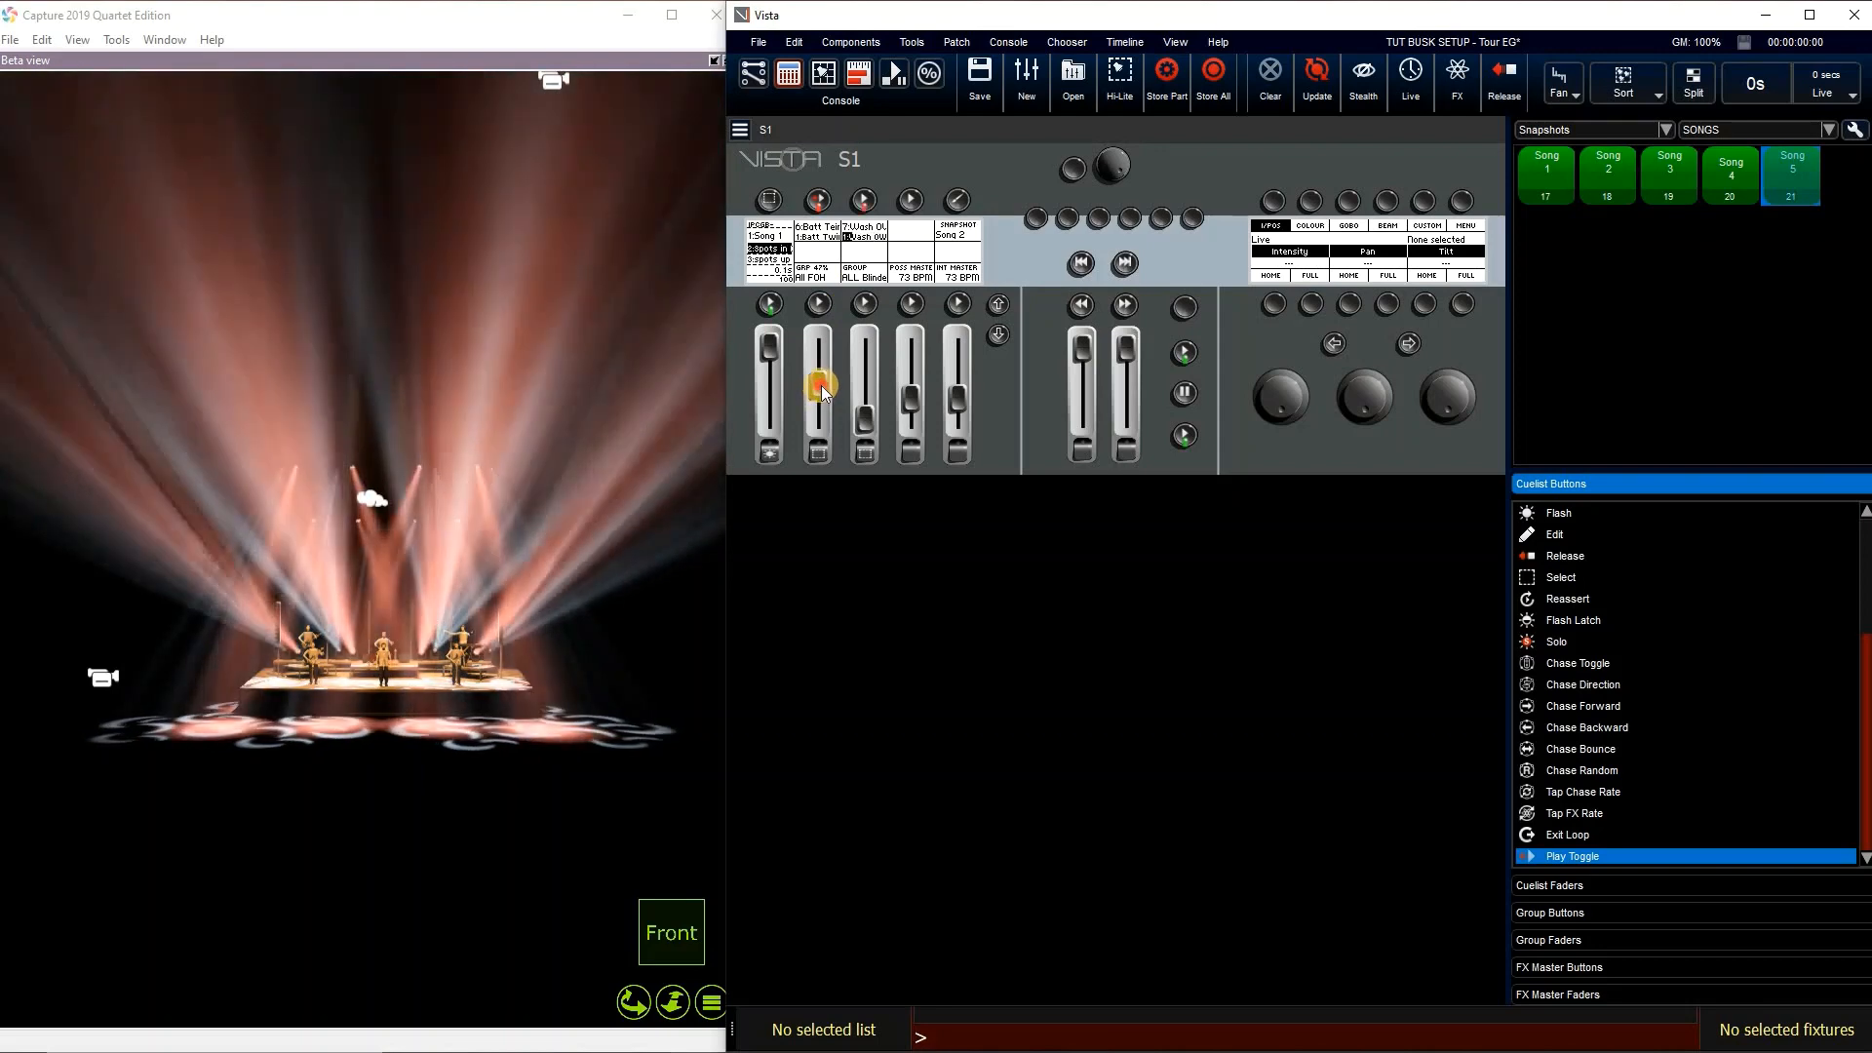
{"action": "left_click", "coordinate": [826, 342]}
{"action": "left_click_drag", "start_coordinate": [827, 342], "coordinate": [826, 386]}
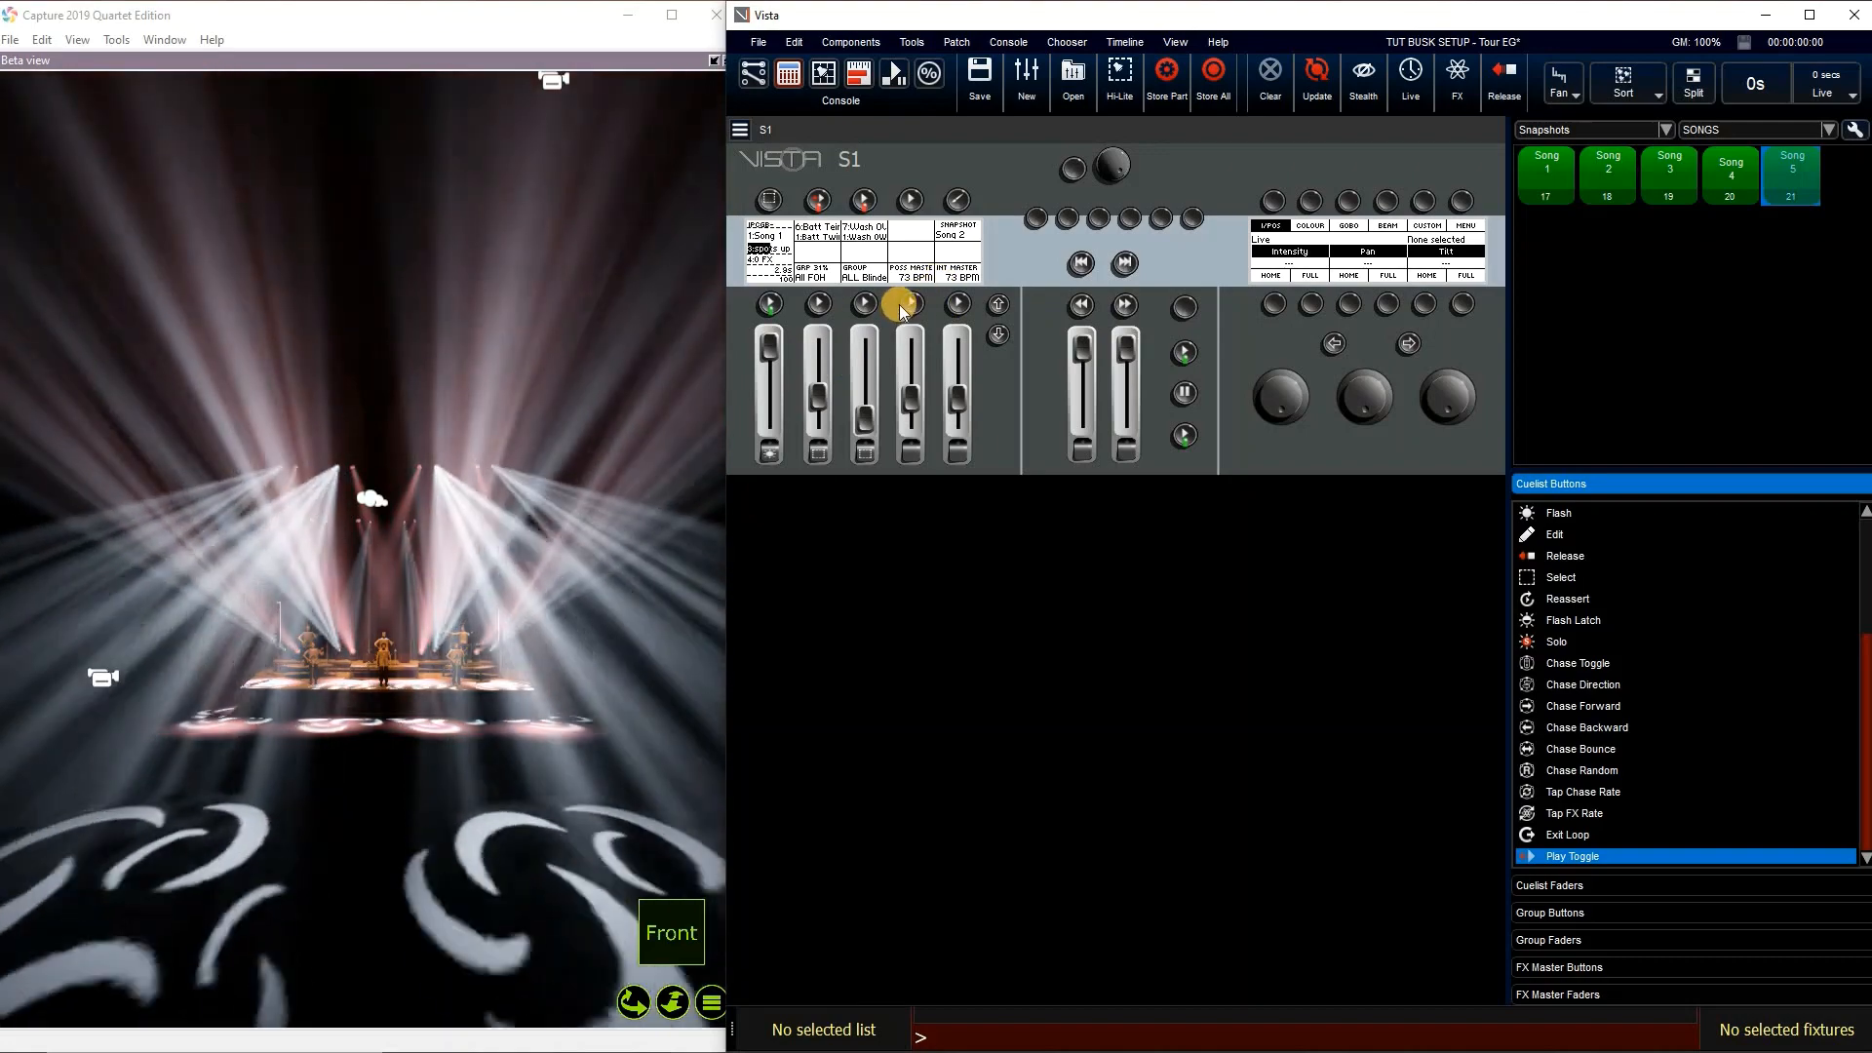
Toggle the Batt Twinkle cuelist over Song 1 and advance Song 1 through Stop FX to its closing preset
{"action": "left_click", "coordinate": [815, 201]}
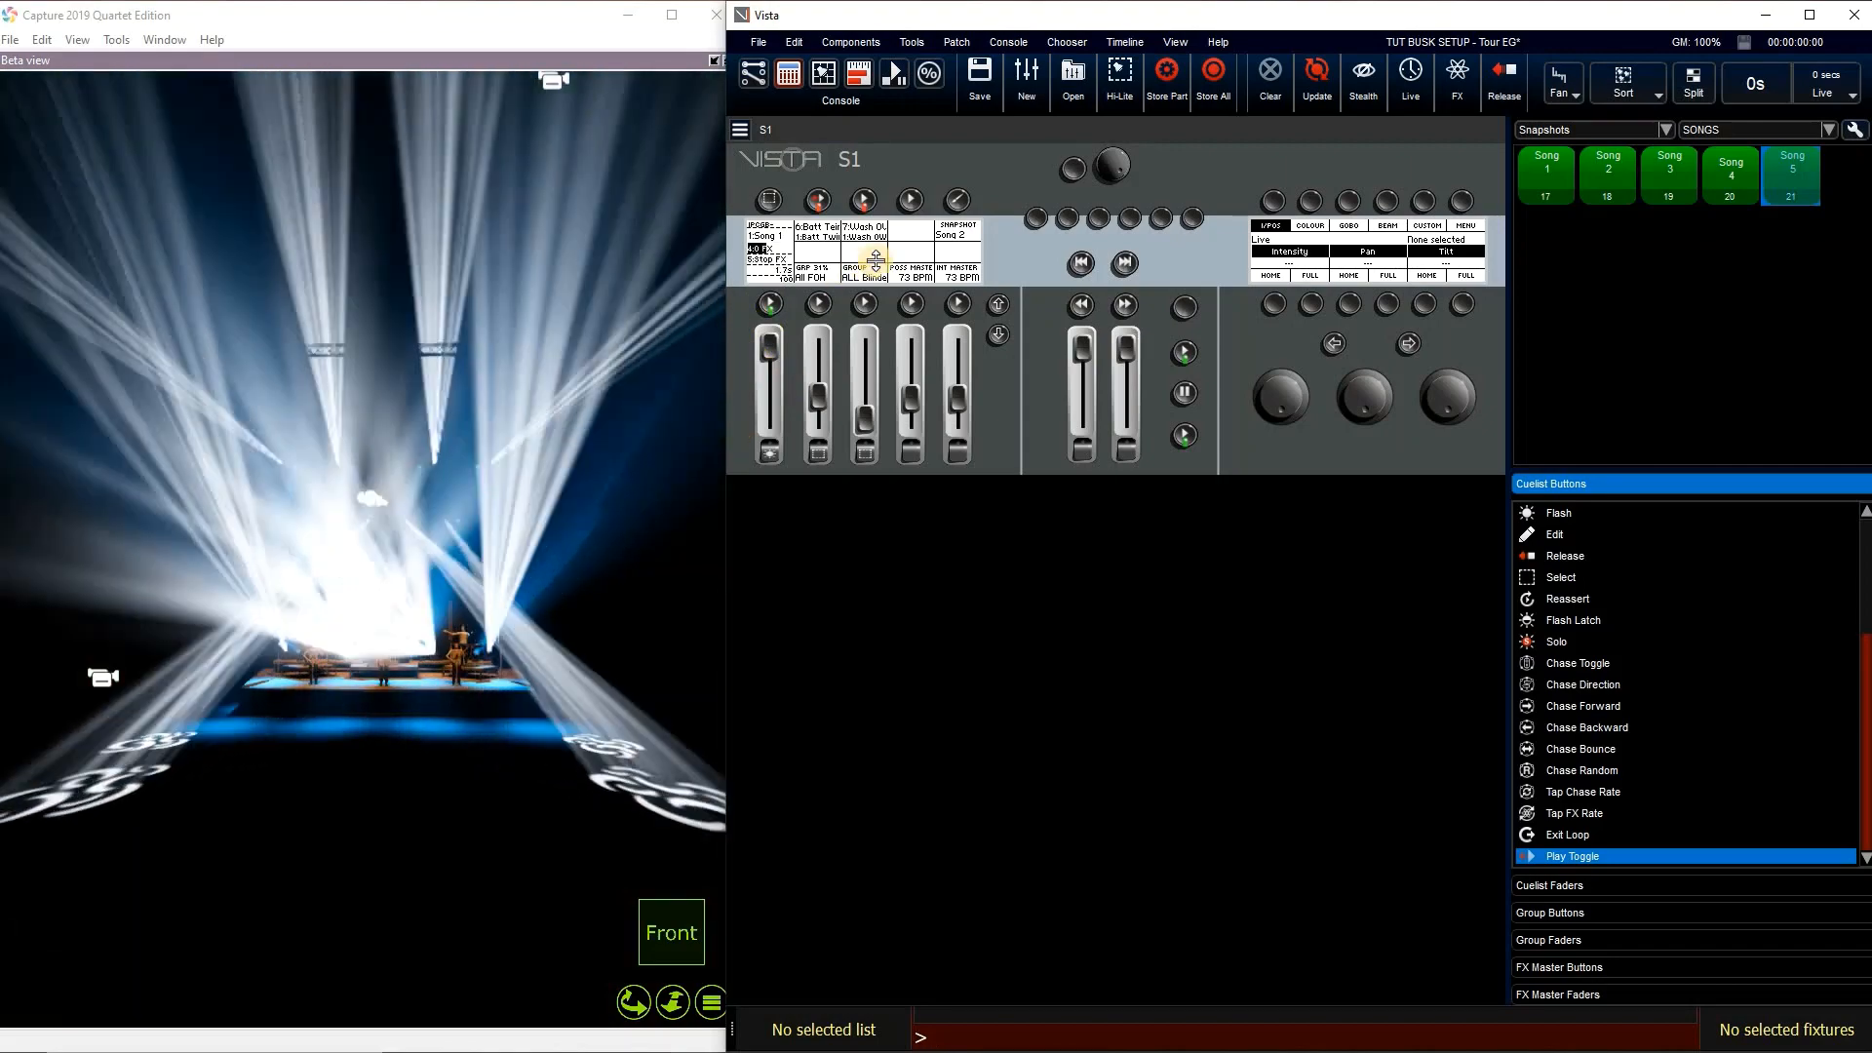
{"action": "left_click", "coordinate": [817, 202]}
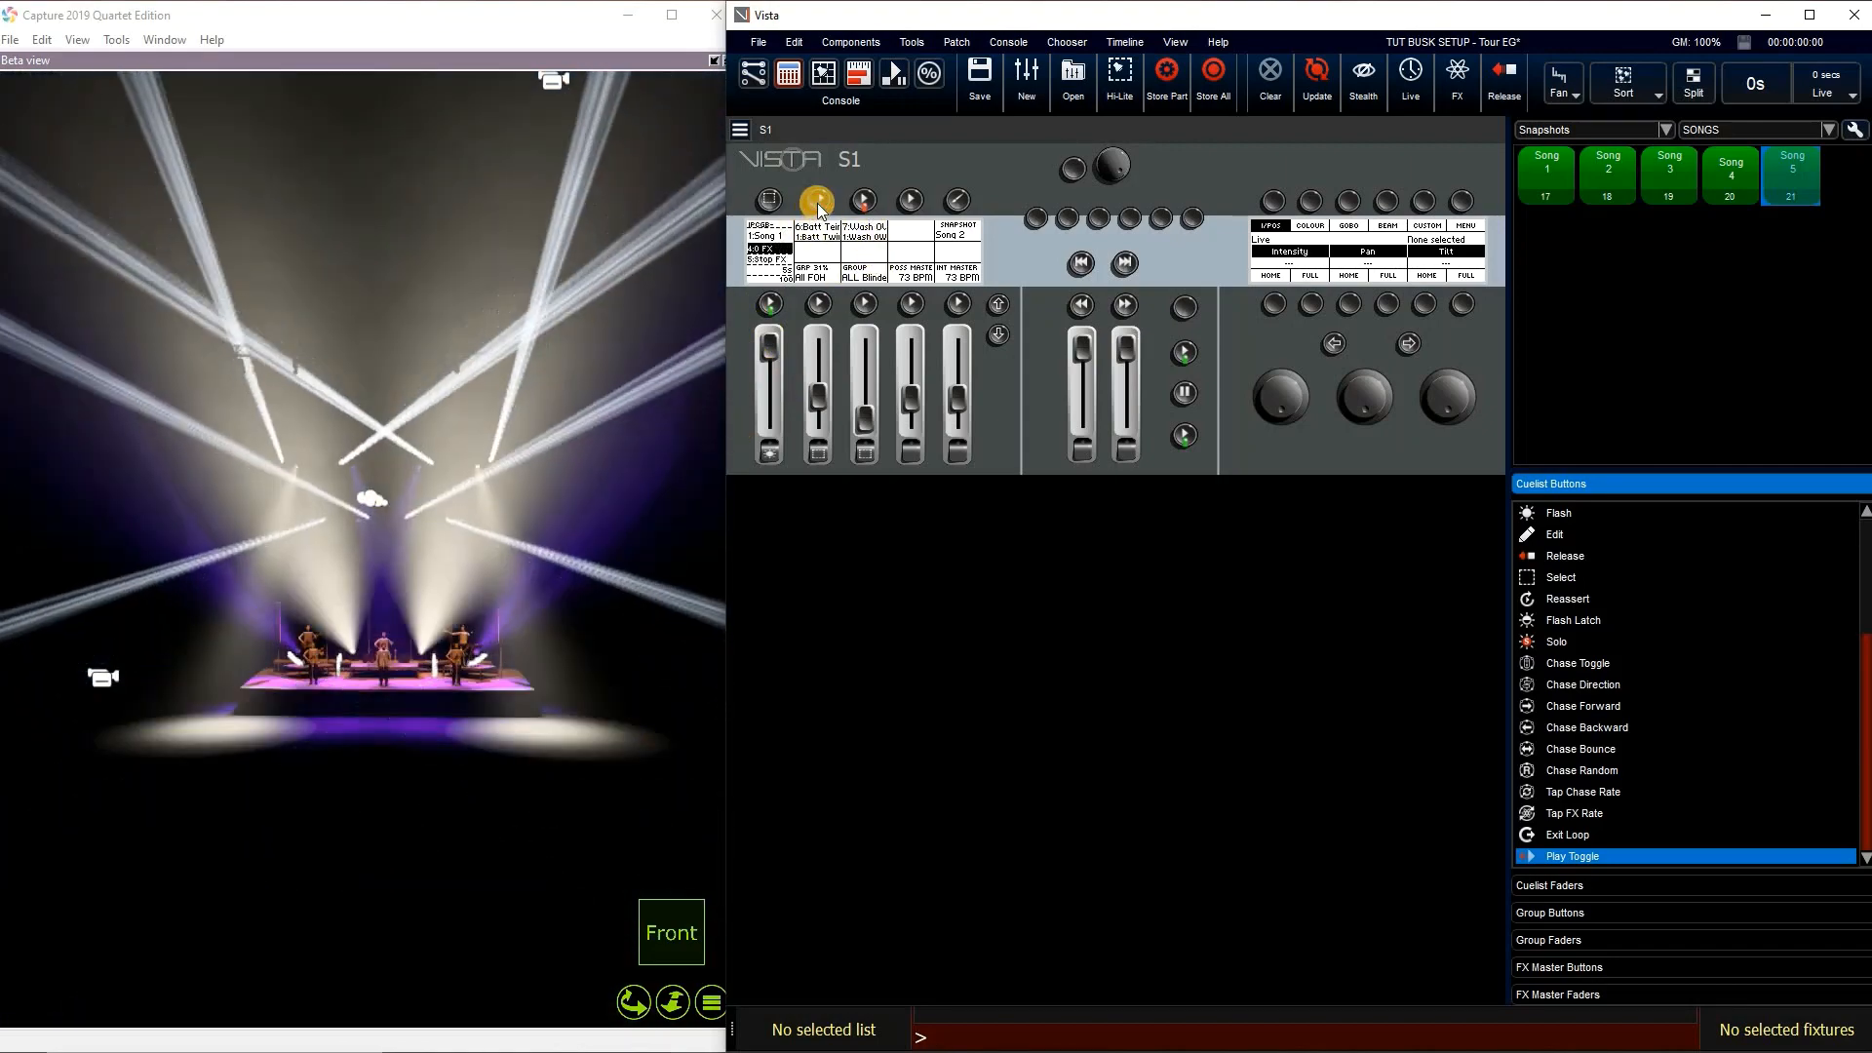
{"action": "left_click", "coordinate": [820, 202]}
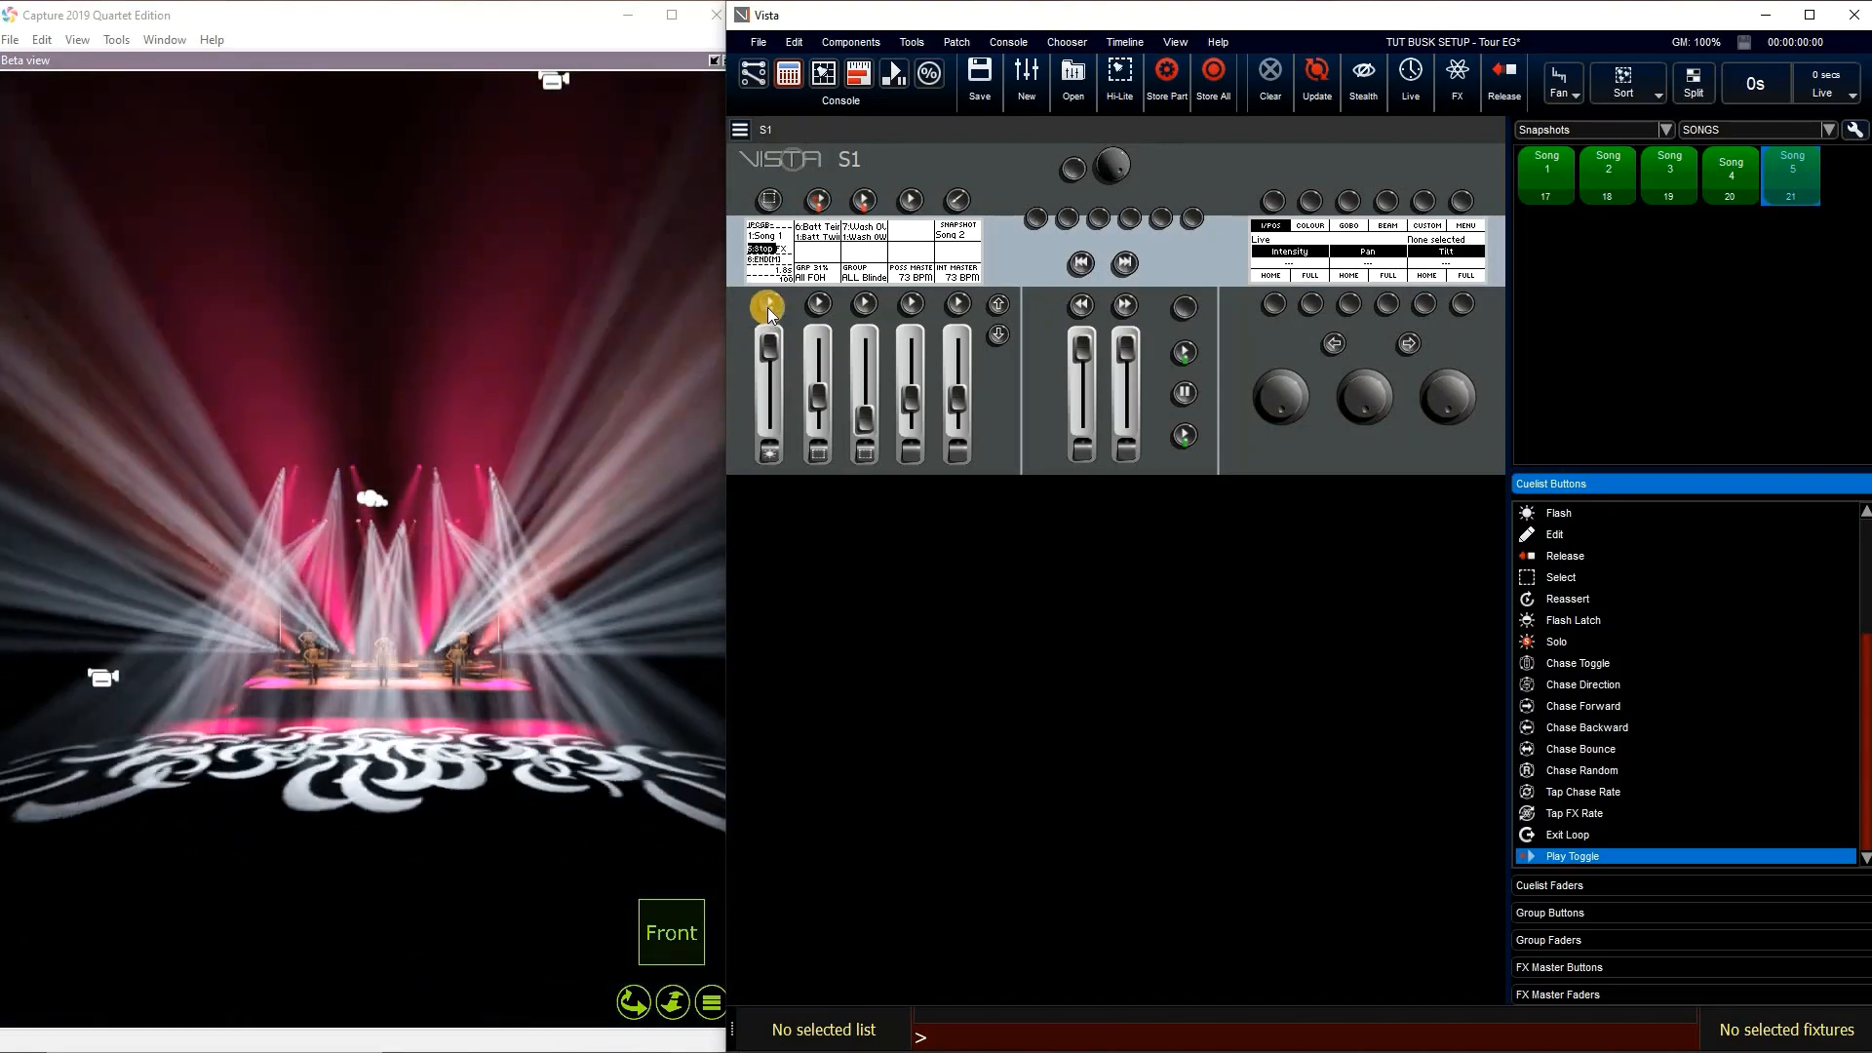
{"action": "left_click", "coordinate": [768, 308]}
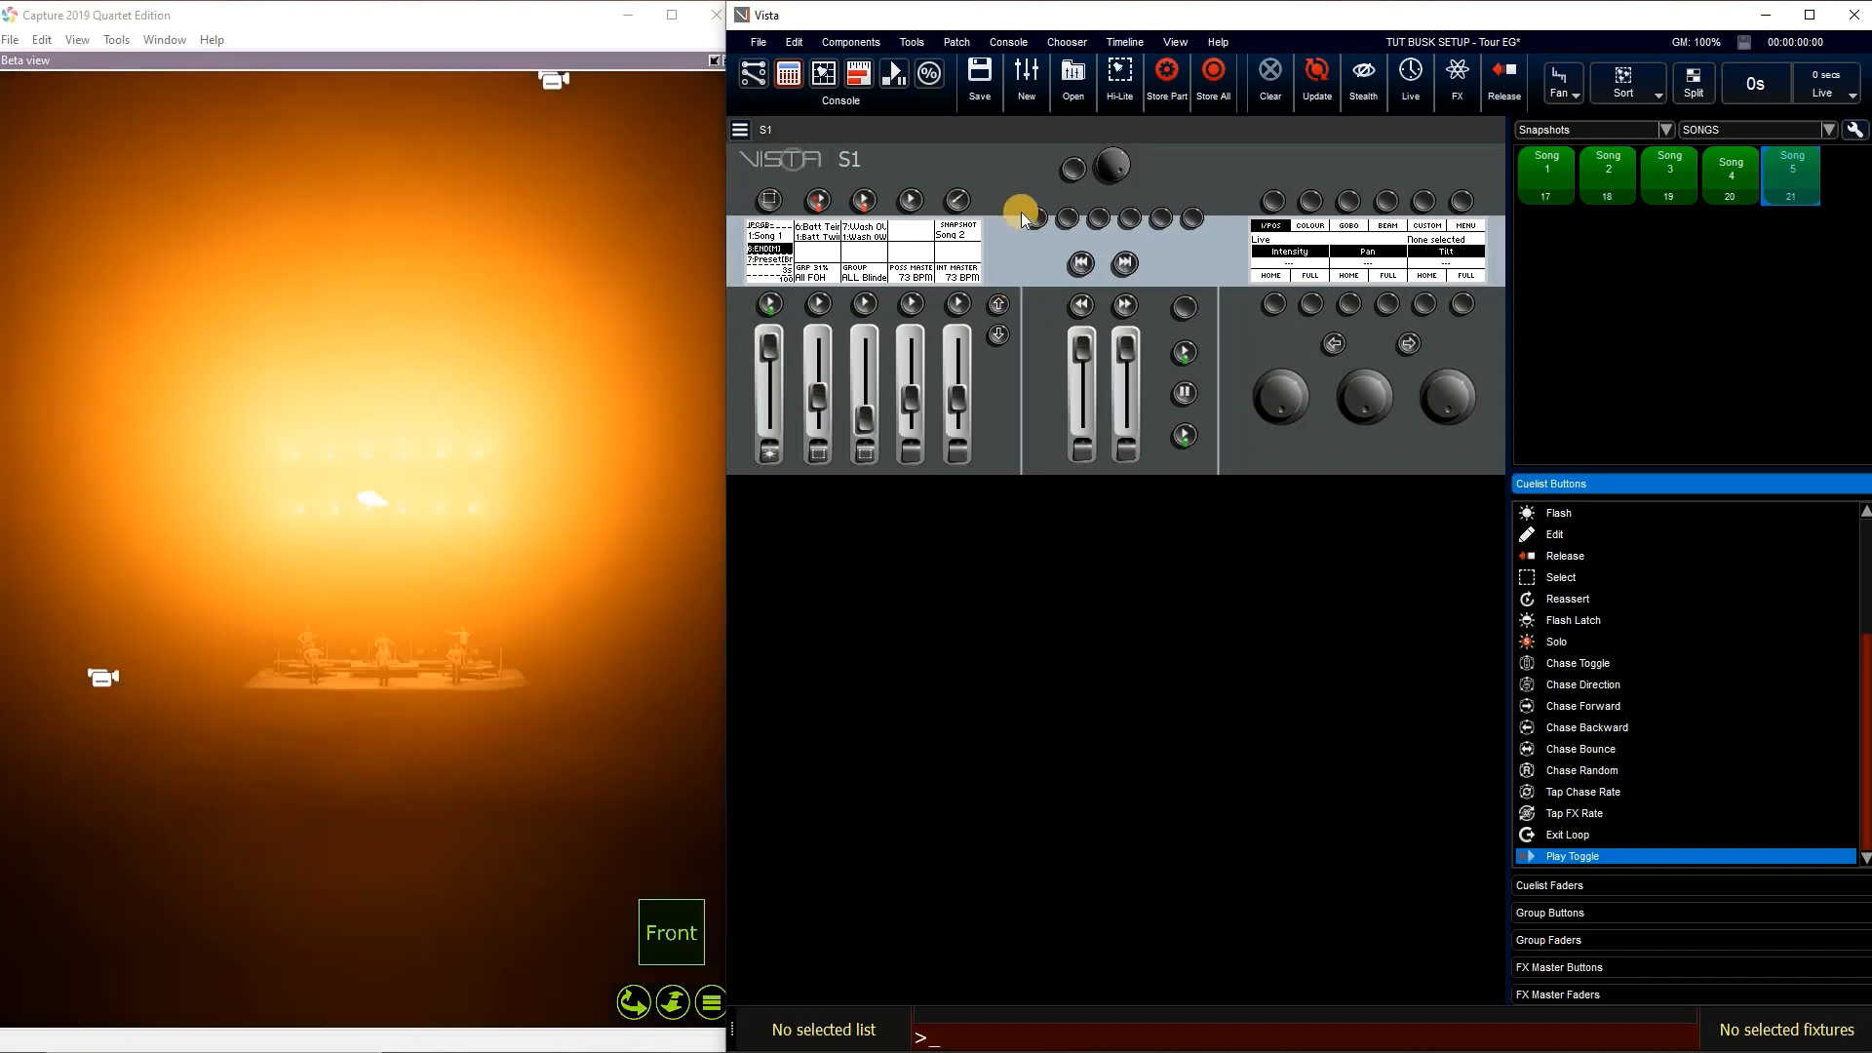
{"action": "left_click", "coordinate": [773, 307]}
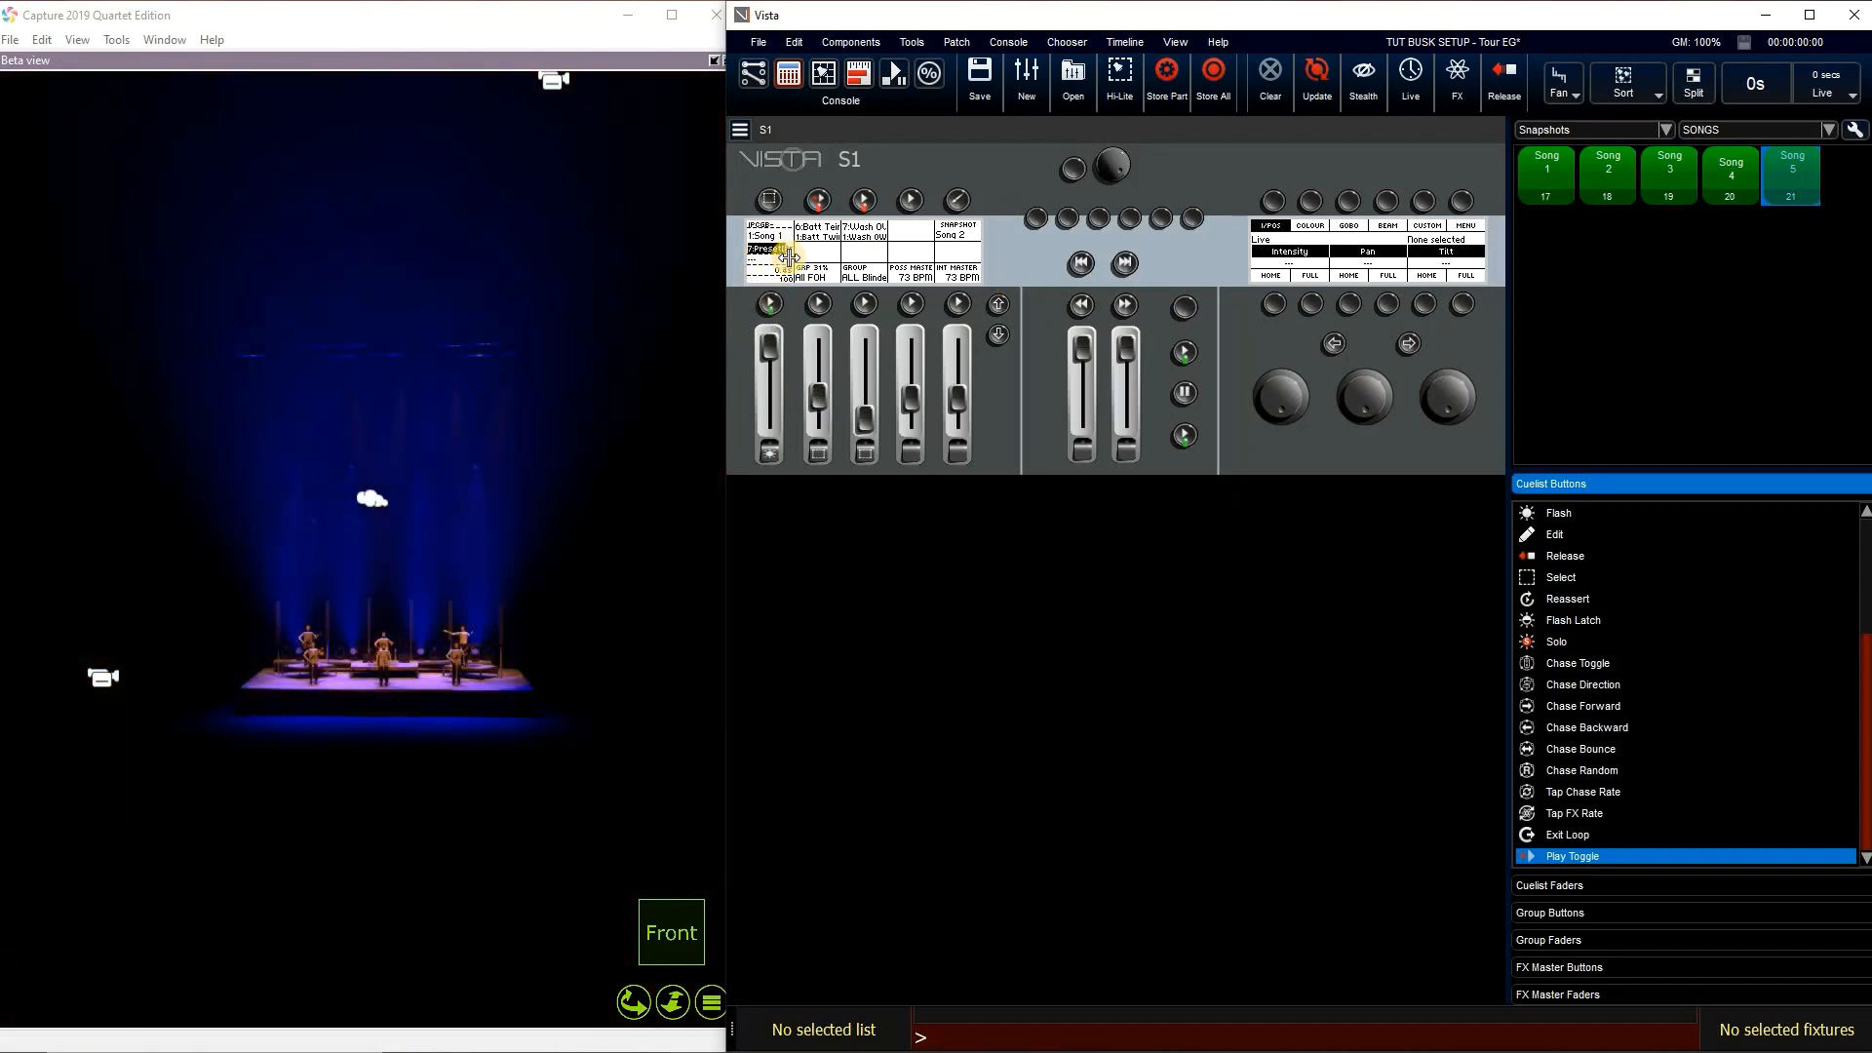
Recall the Song 2 snapshot and raise the All FOH group fader
{"action": "left_click", "coordinate": [957, 202]}
{"action": "left_click", "coordinate": [959, 202]}
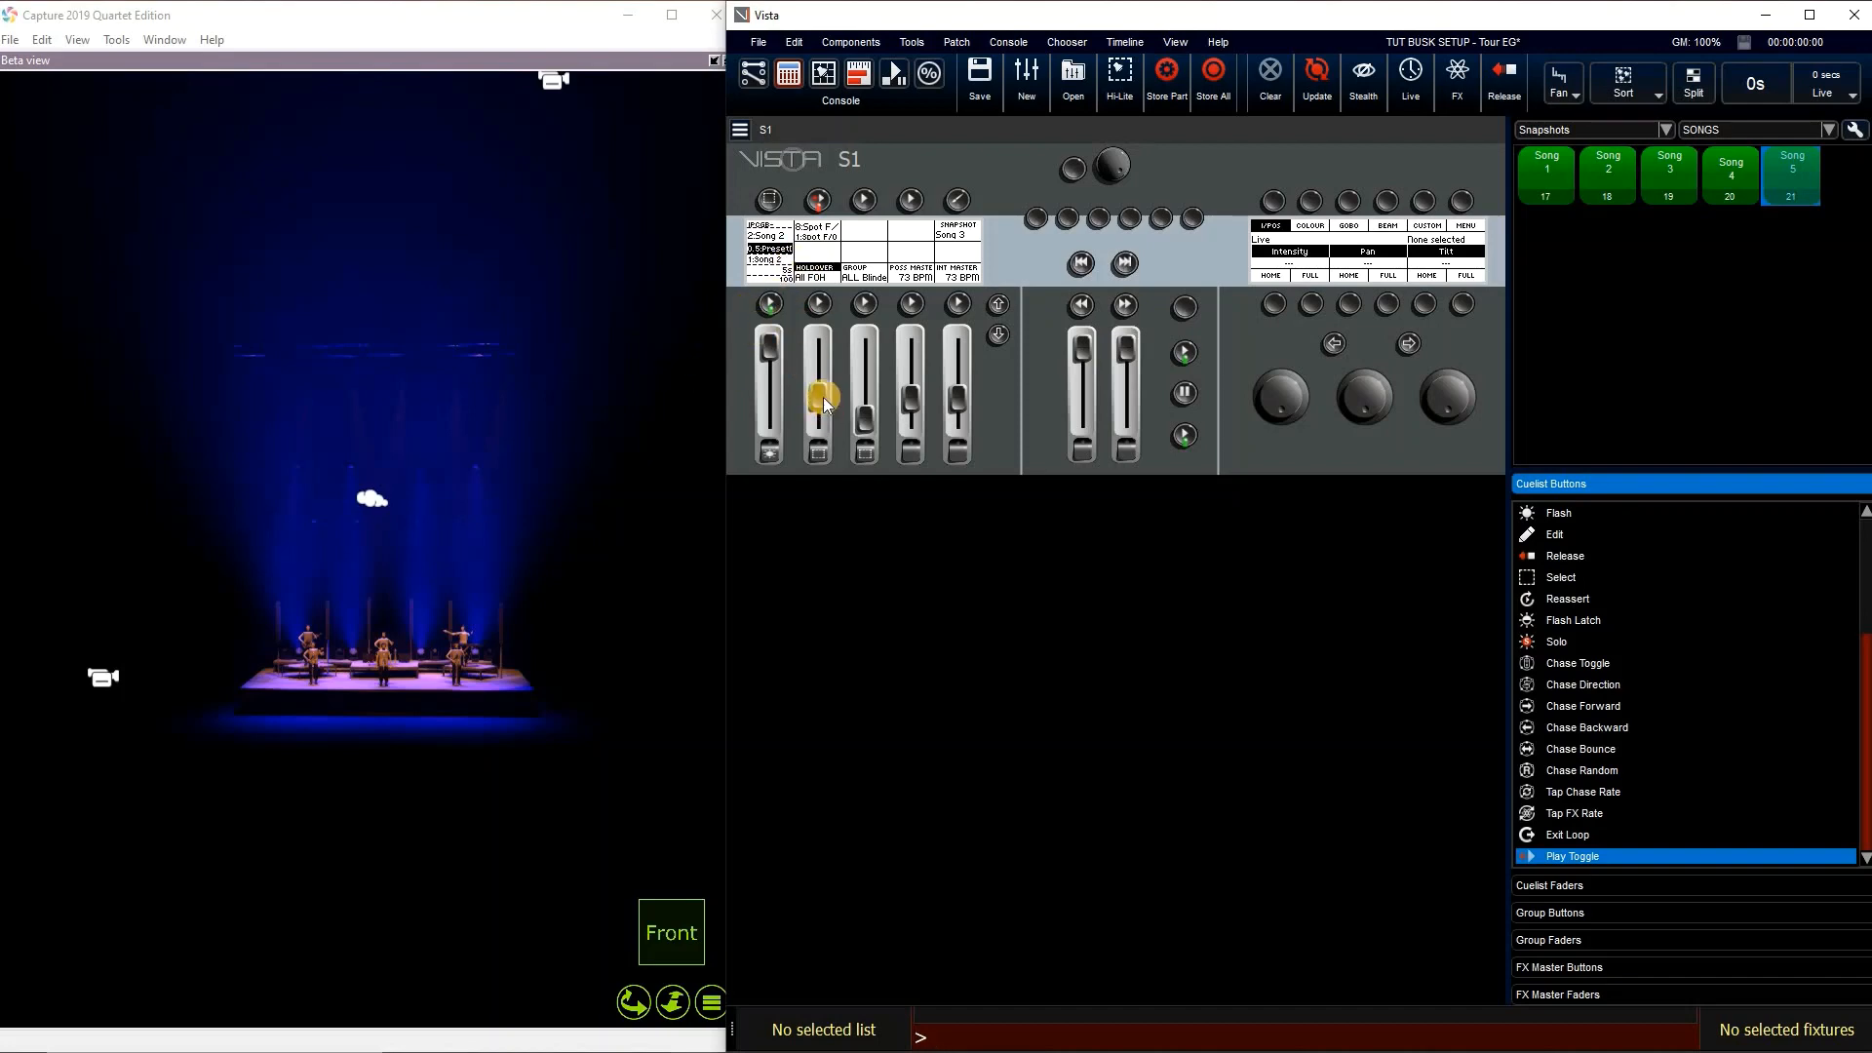
{"action": "left_click_drag", "start_coordinate": [809, 439], "coordinate": [825, 366]}
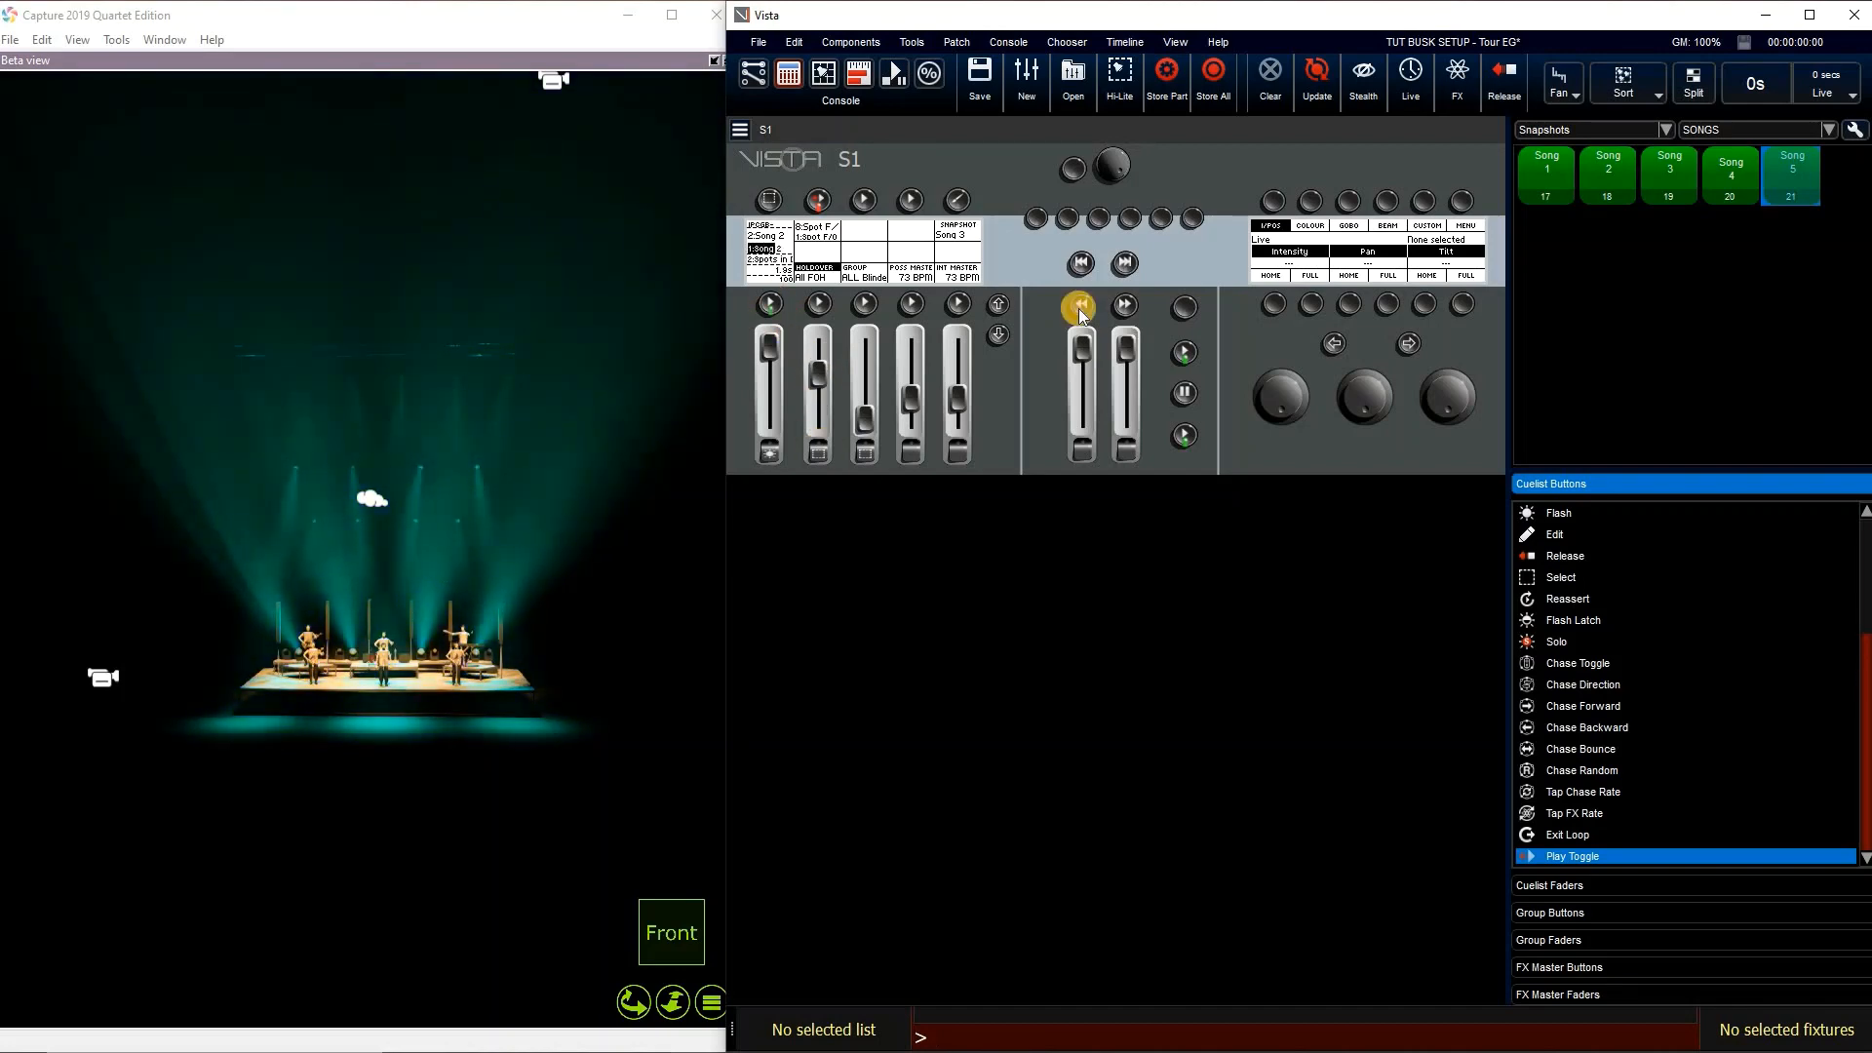
Run Song 2 through its cues to the closing preset with the Spot F/O cuelist, and fade the All FOH group to zero
{"action": "left_click", "coordinate": [822, 201]}
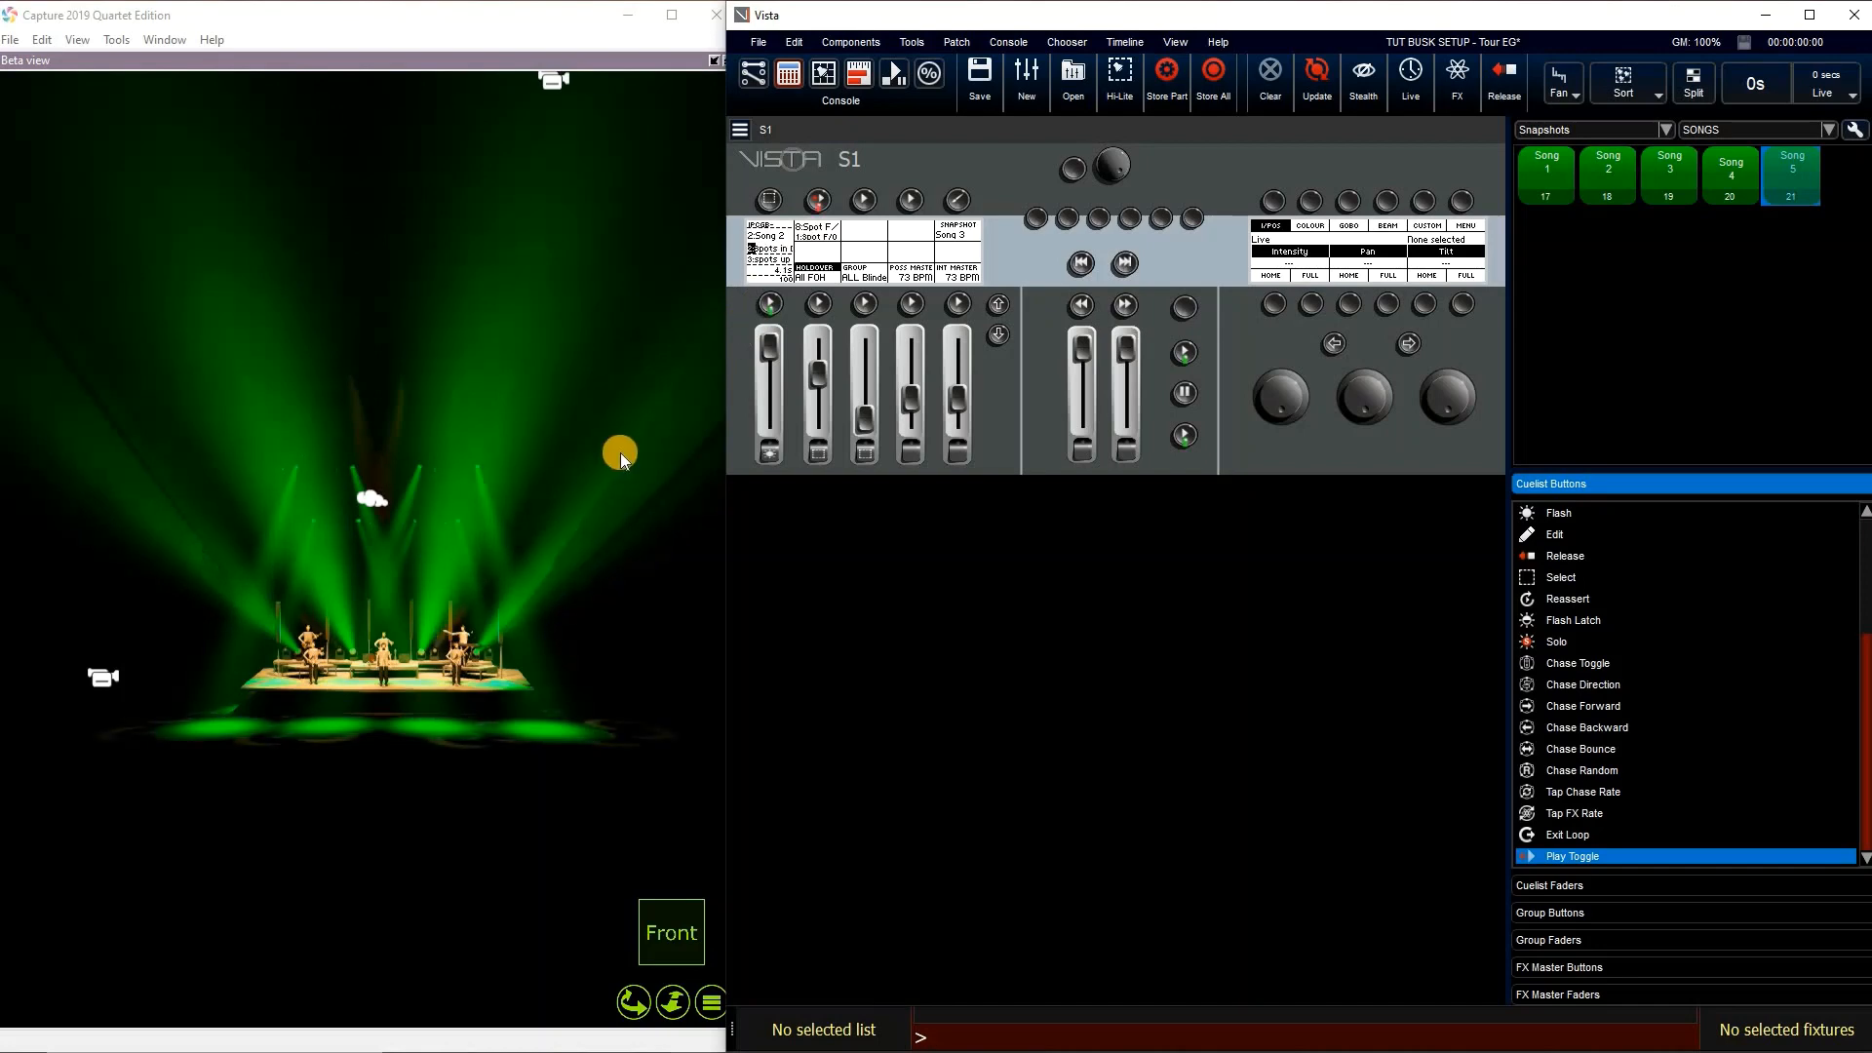
{"action": "left_click", "coordinate": [776, 302]}
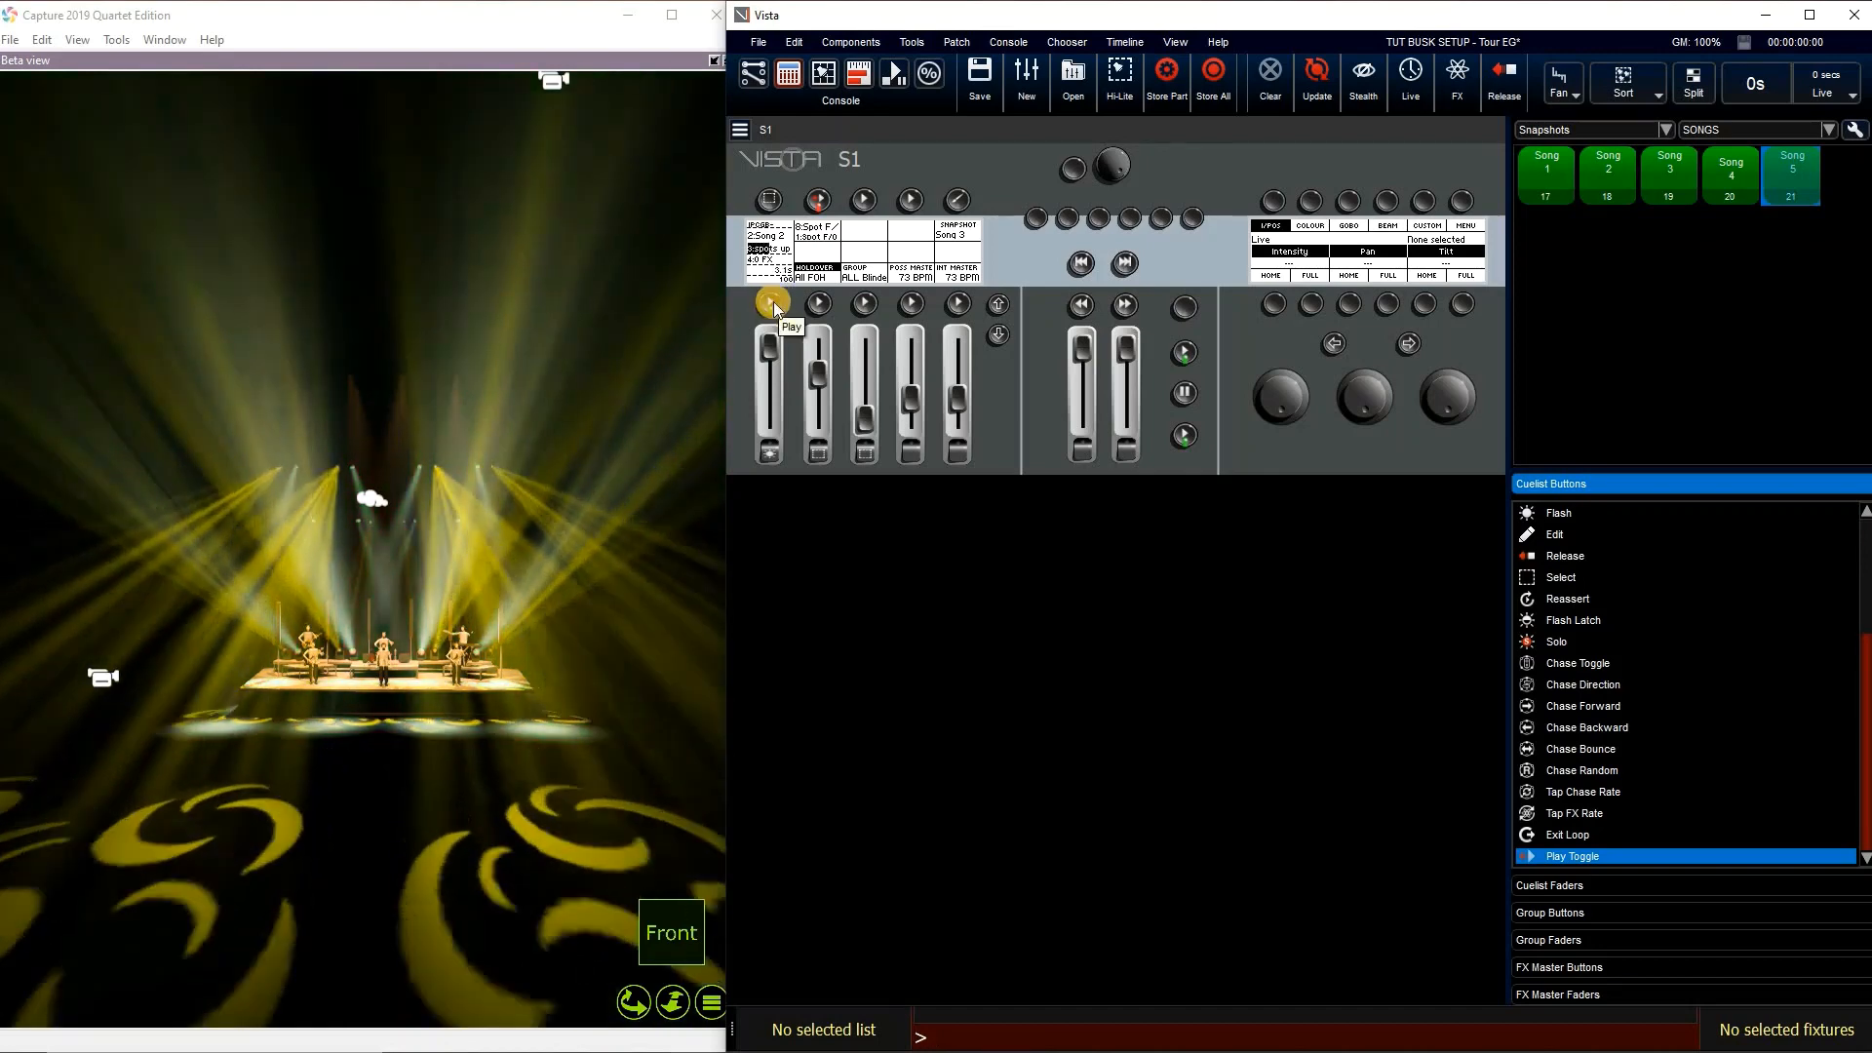
{"action": "left_click", "coordinate": [774, 310]}
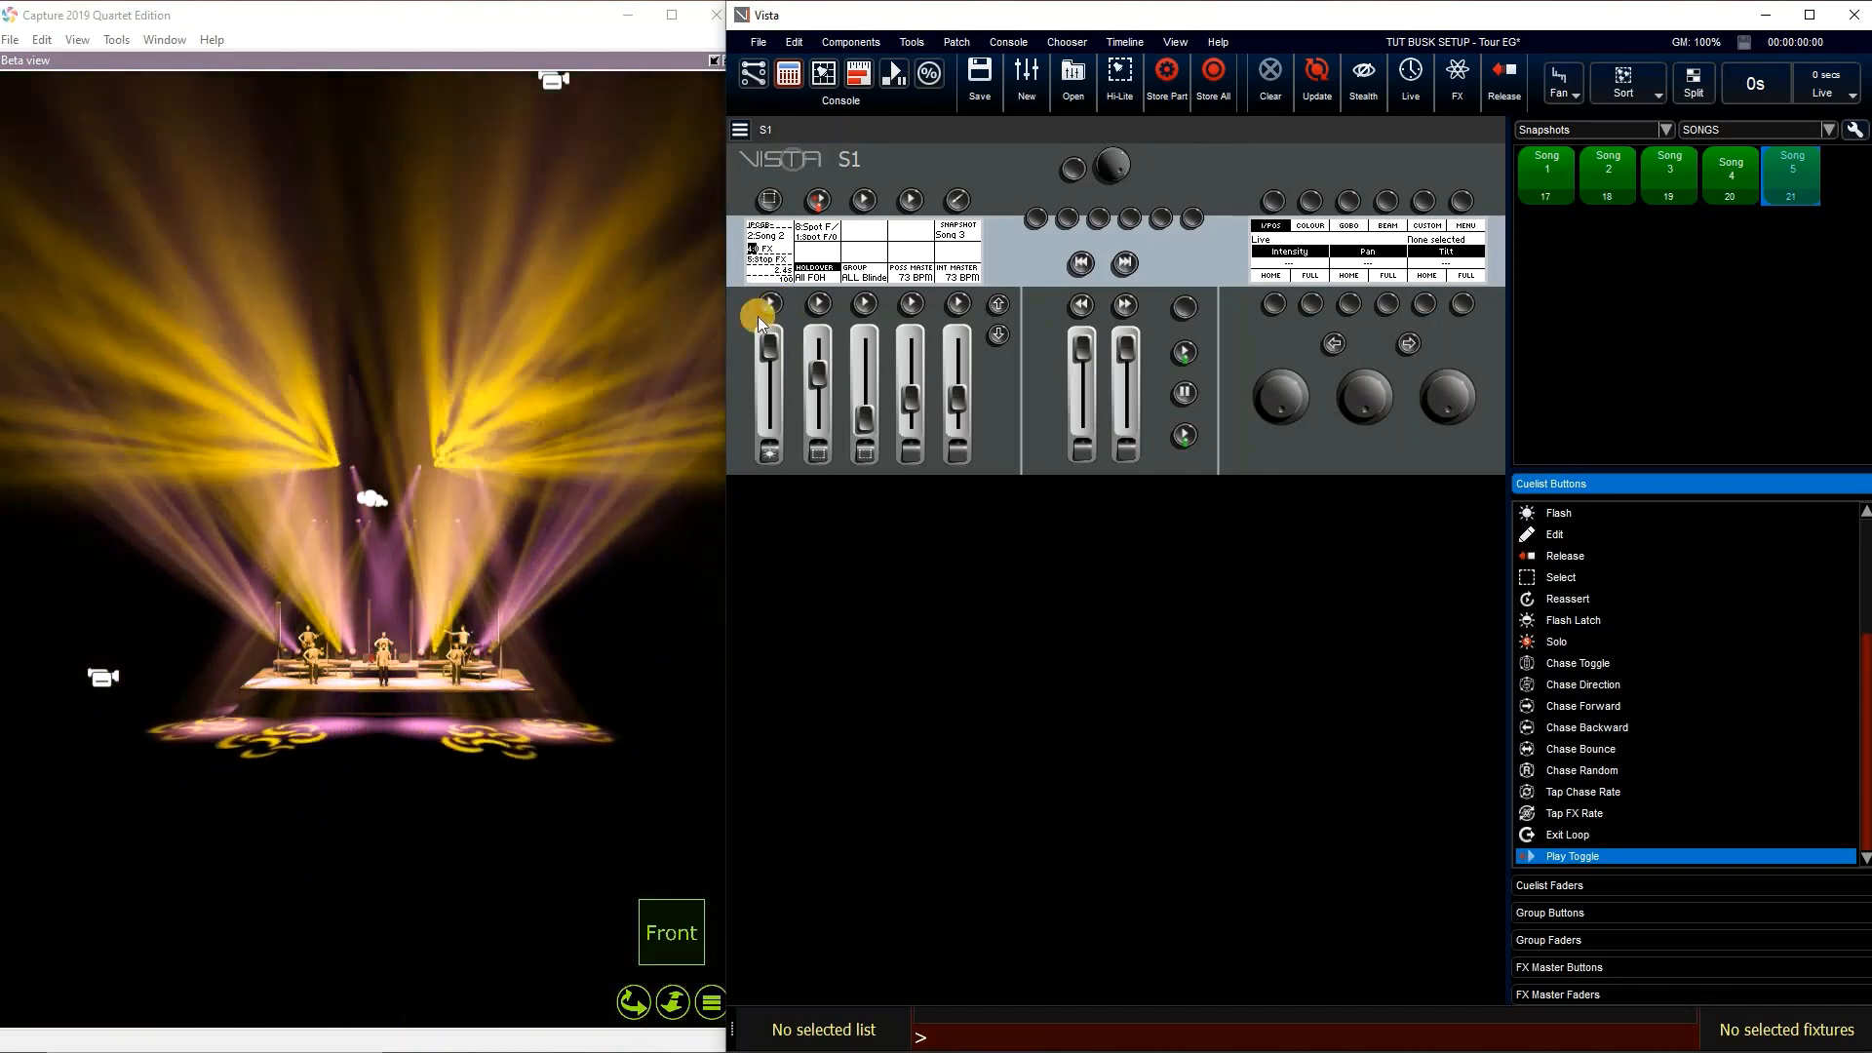
{"action": "left_click", "coordinate": [770, 307]}
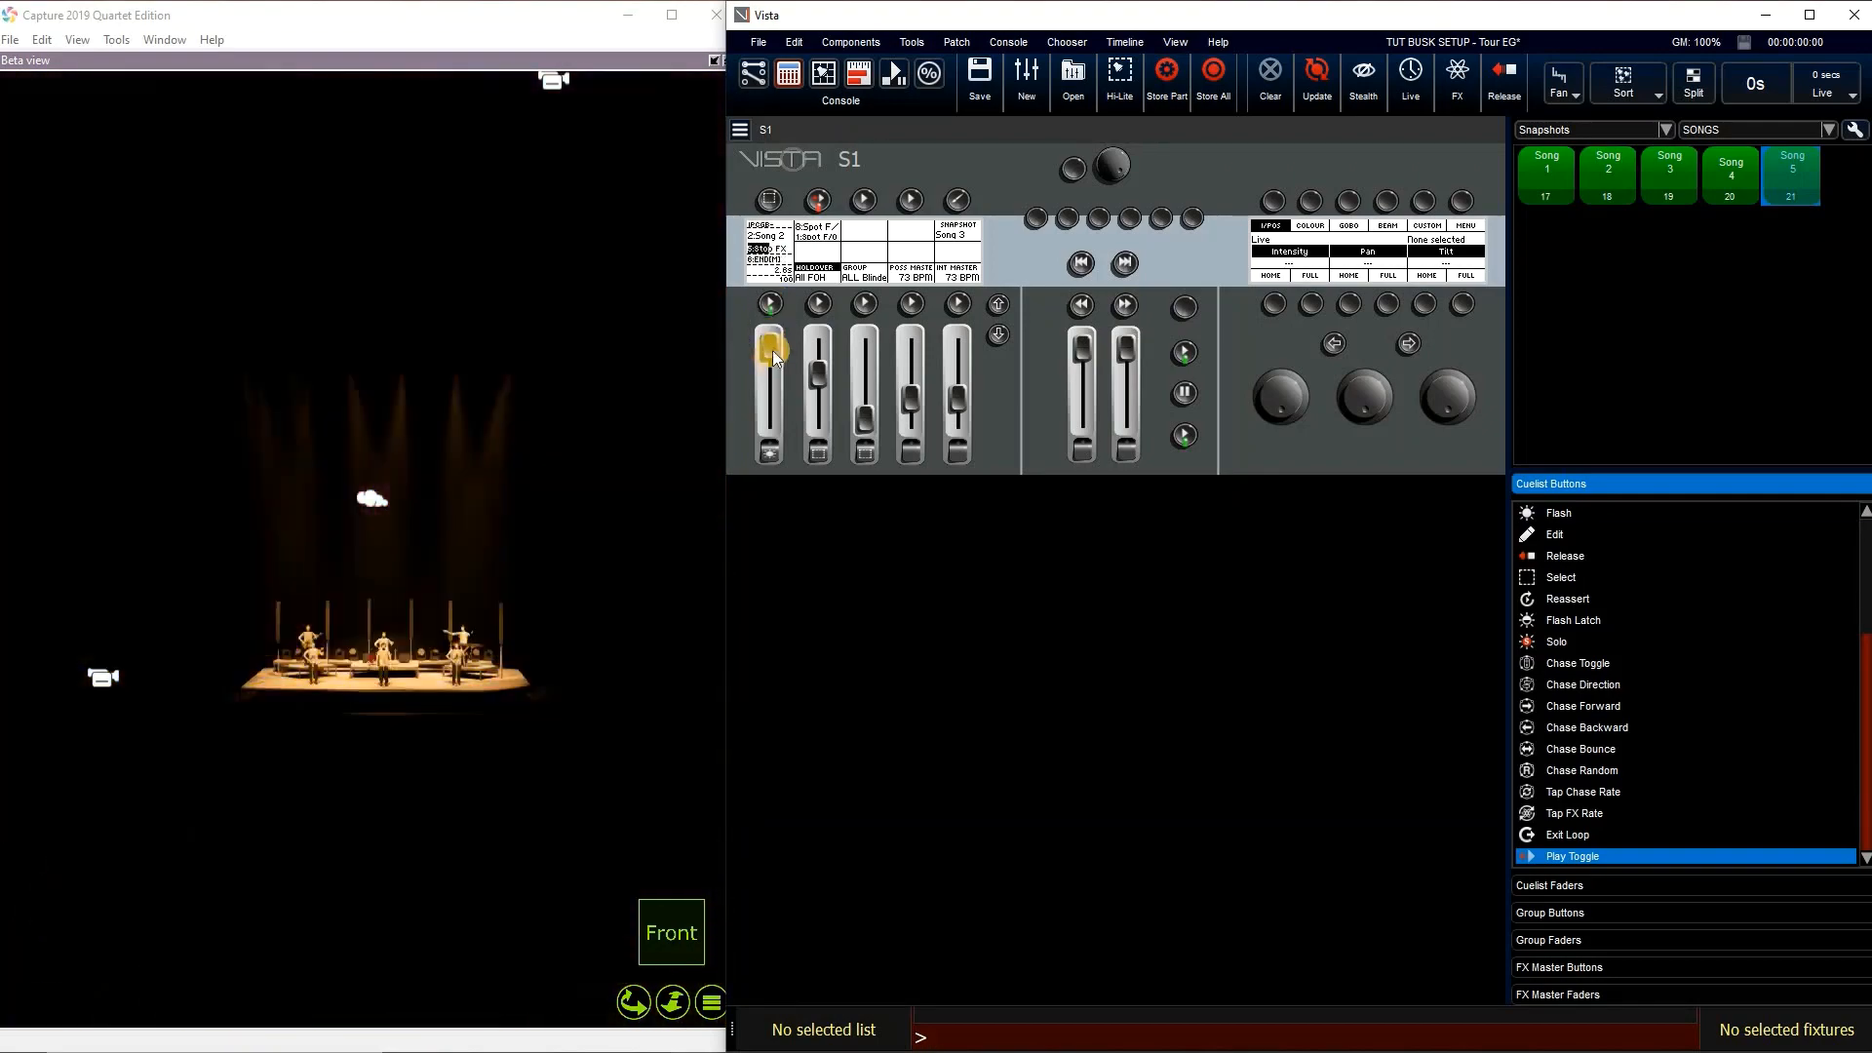
{"action": "left_click", "coordinate": [765, 304]}
{"action": "left_click", "coordinate": [764, 302]}
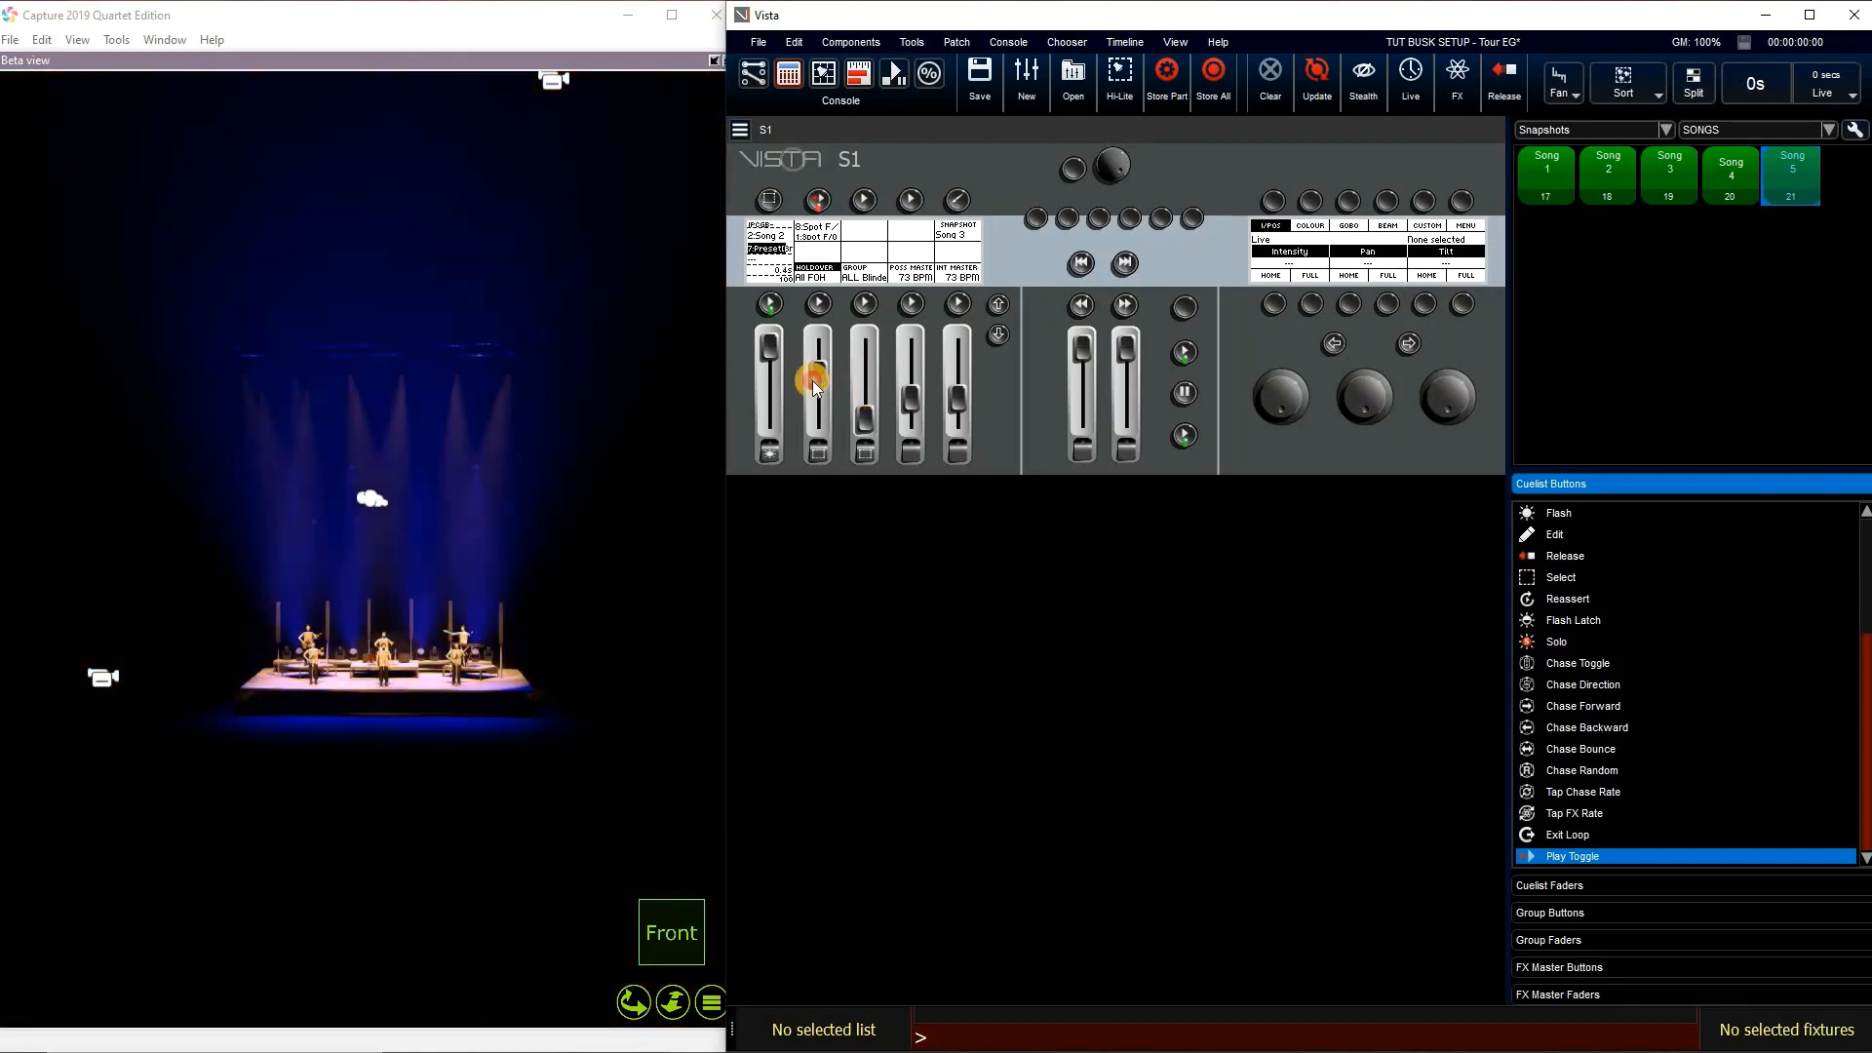
{"action": "left_click_drag", "start_coordinate": [815, 371], "coordinate": [806, 427]}
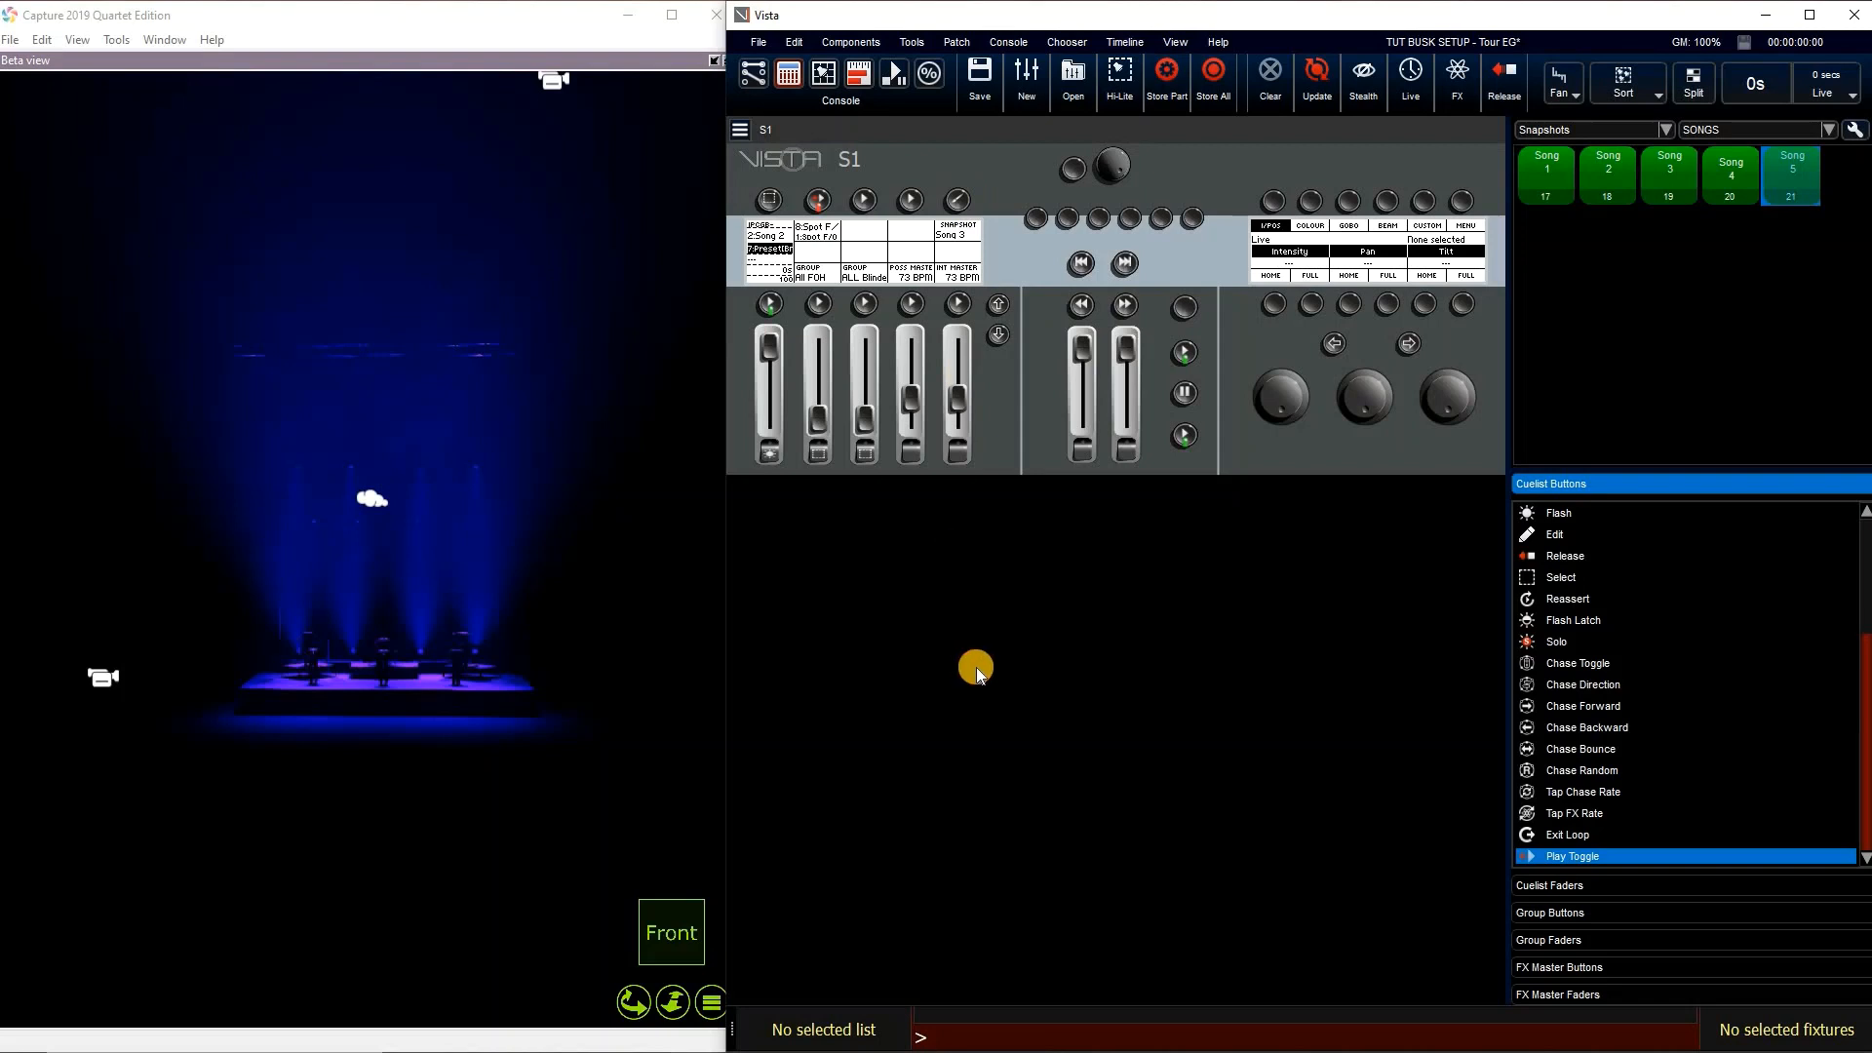
Recall the Song 3 snapshot and trigger the Batt Bump and Pan cross cuelists over Song 3's opening cues
{"action": "left_click", "coordinate": [957, 199]}
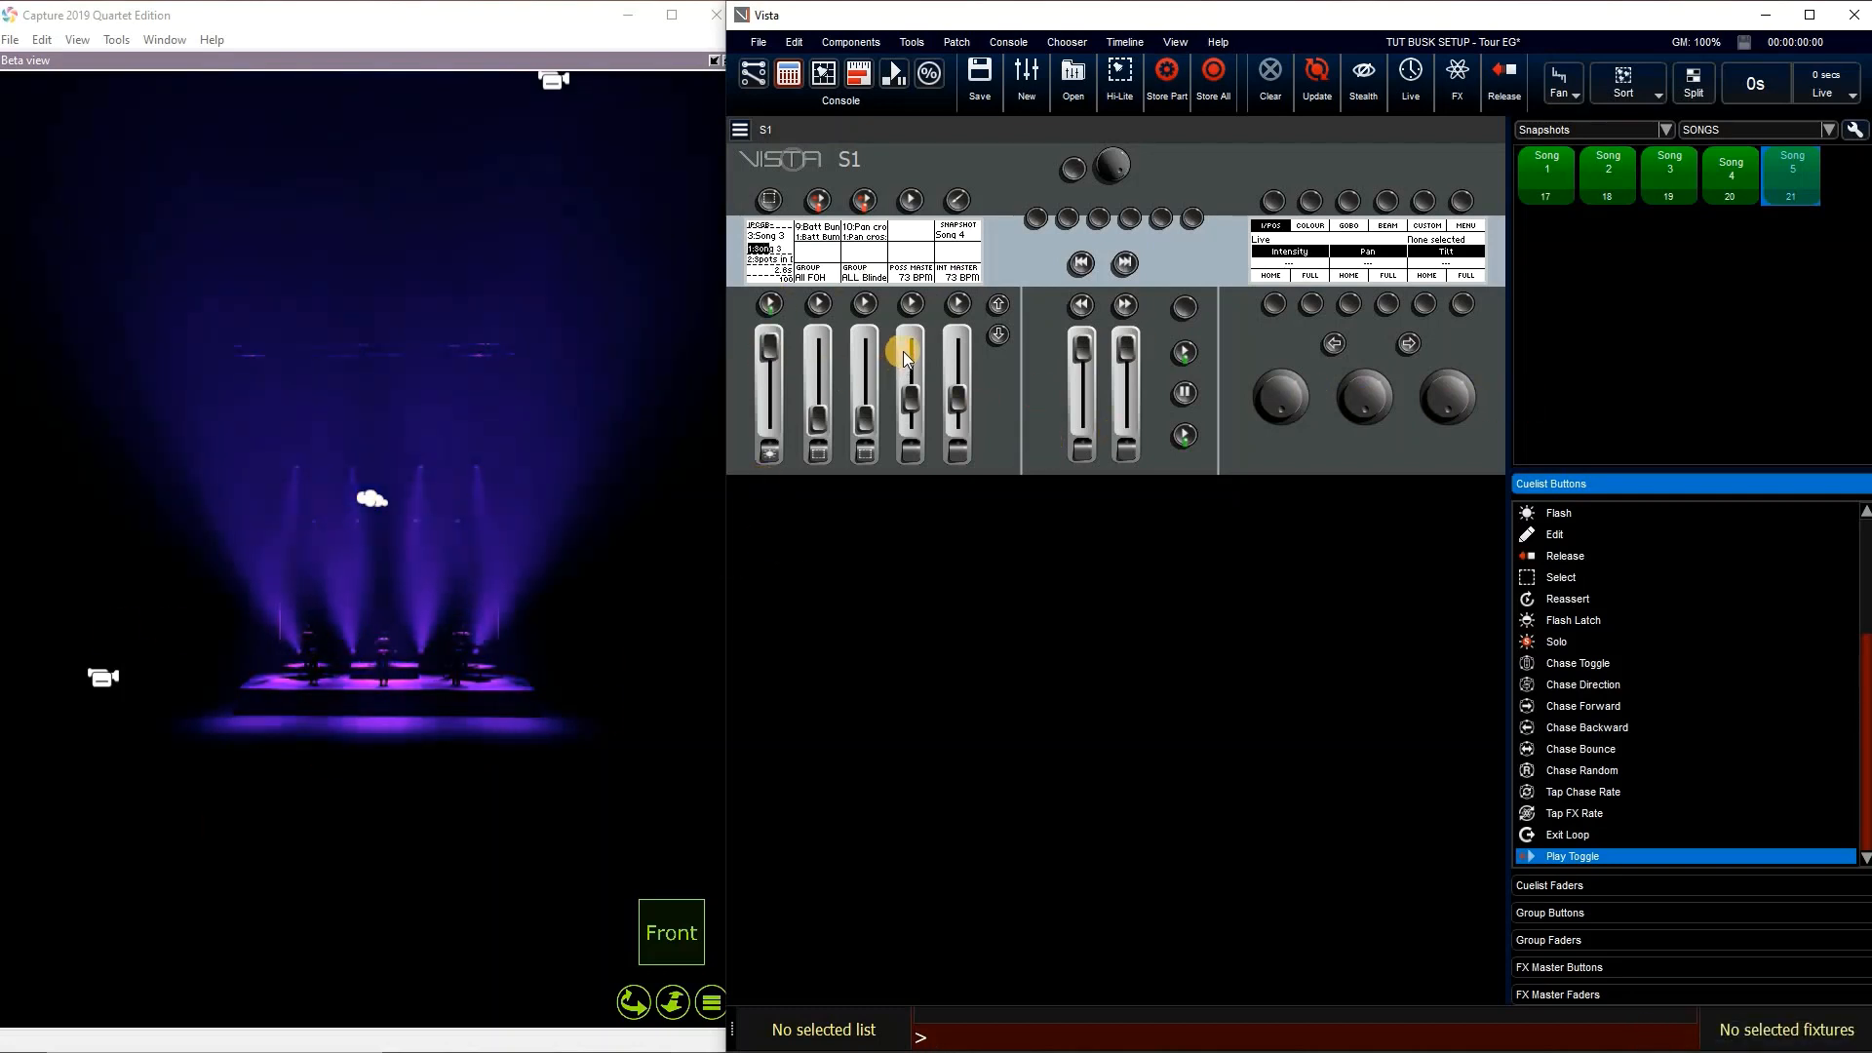
{"action": "left_click", "coordinate": [815, 200]}
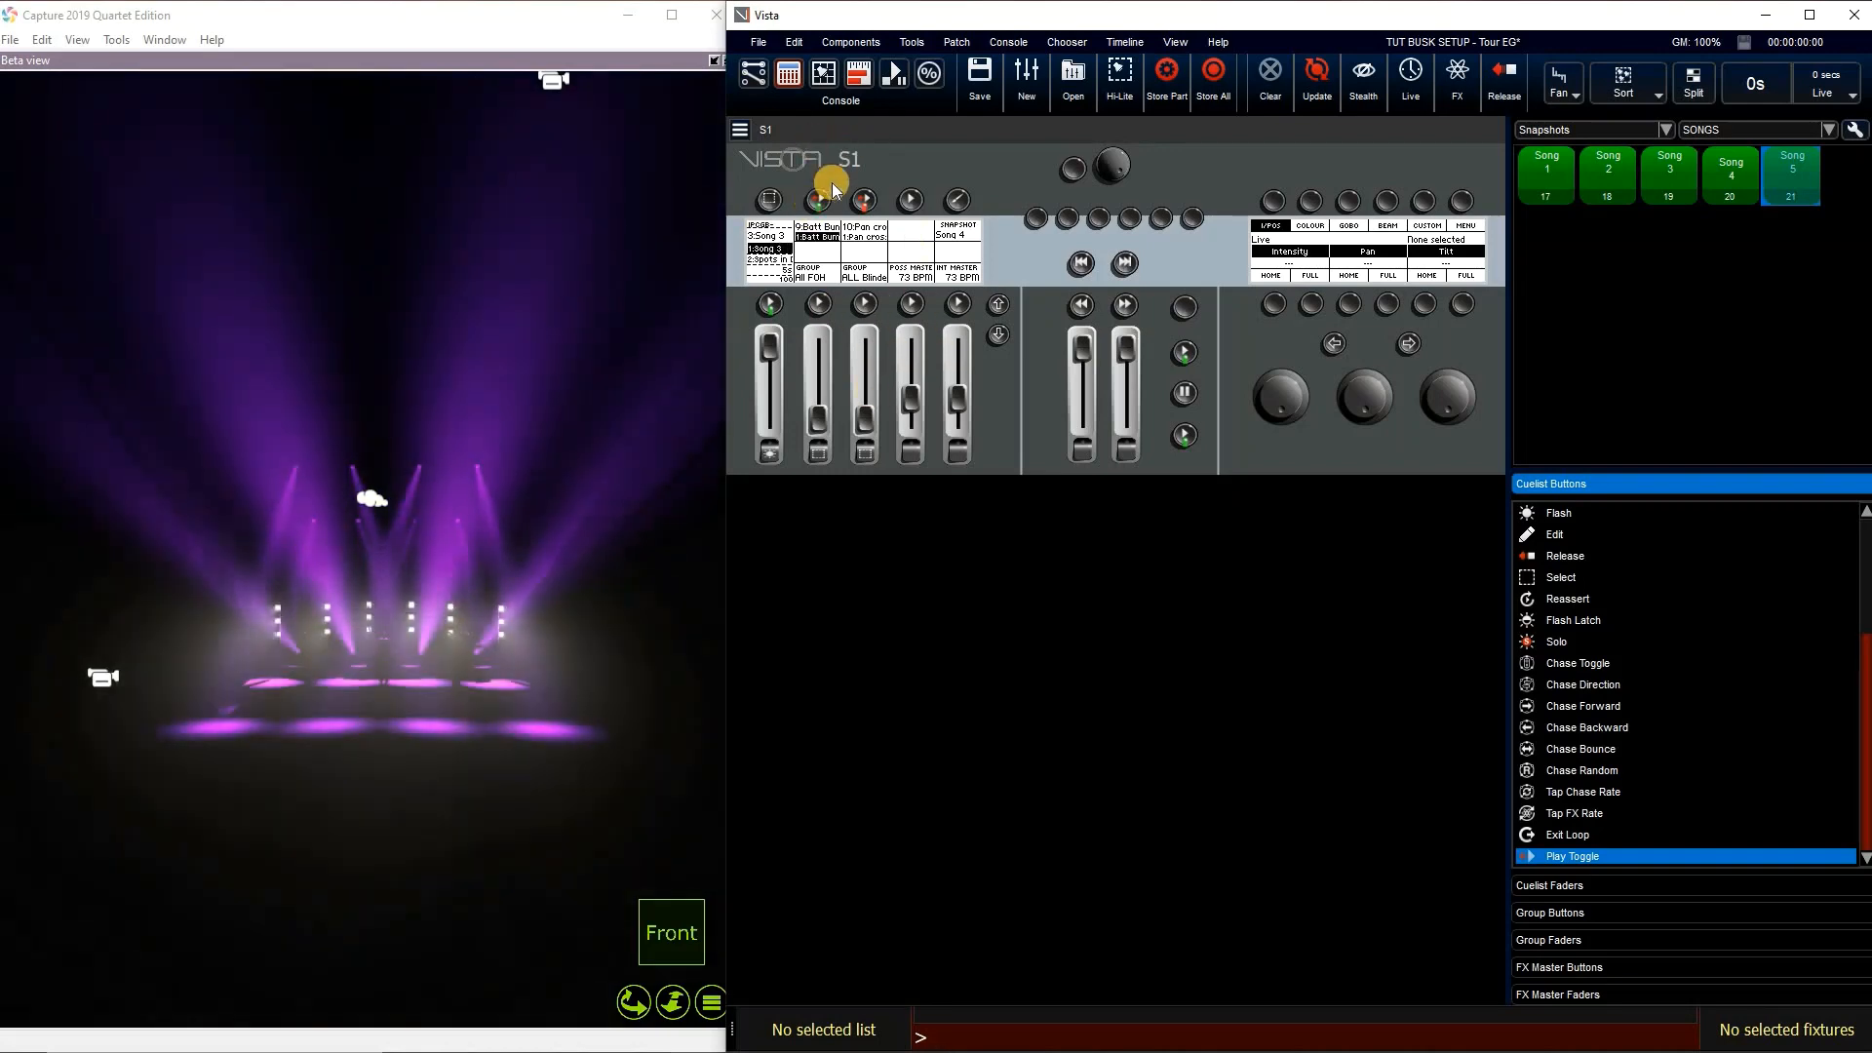
{"action": "left_click", "coordinate": [768, 305]}
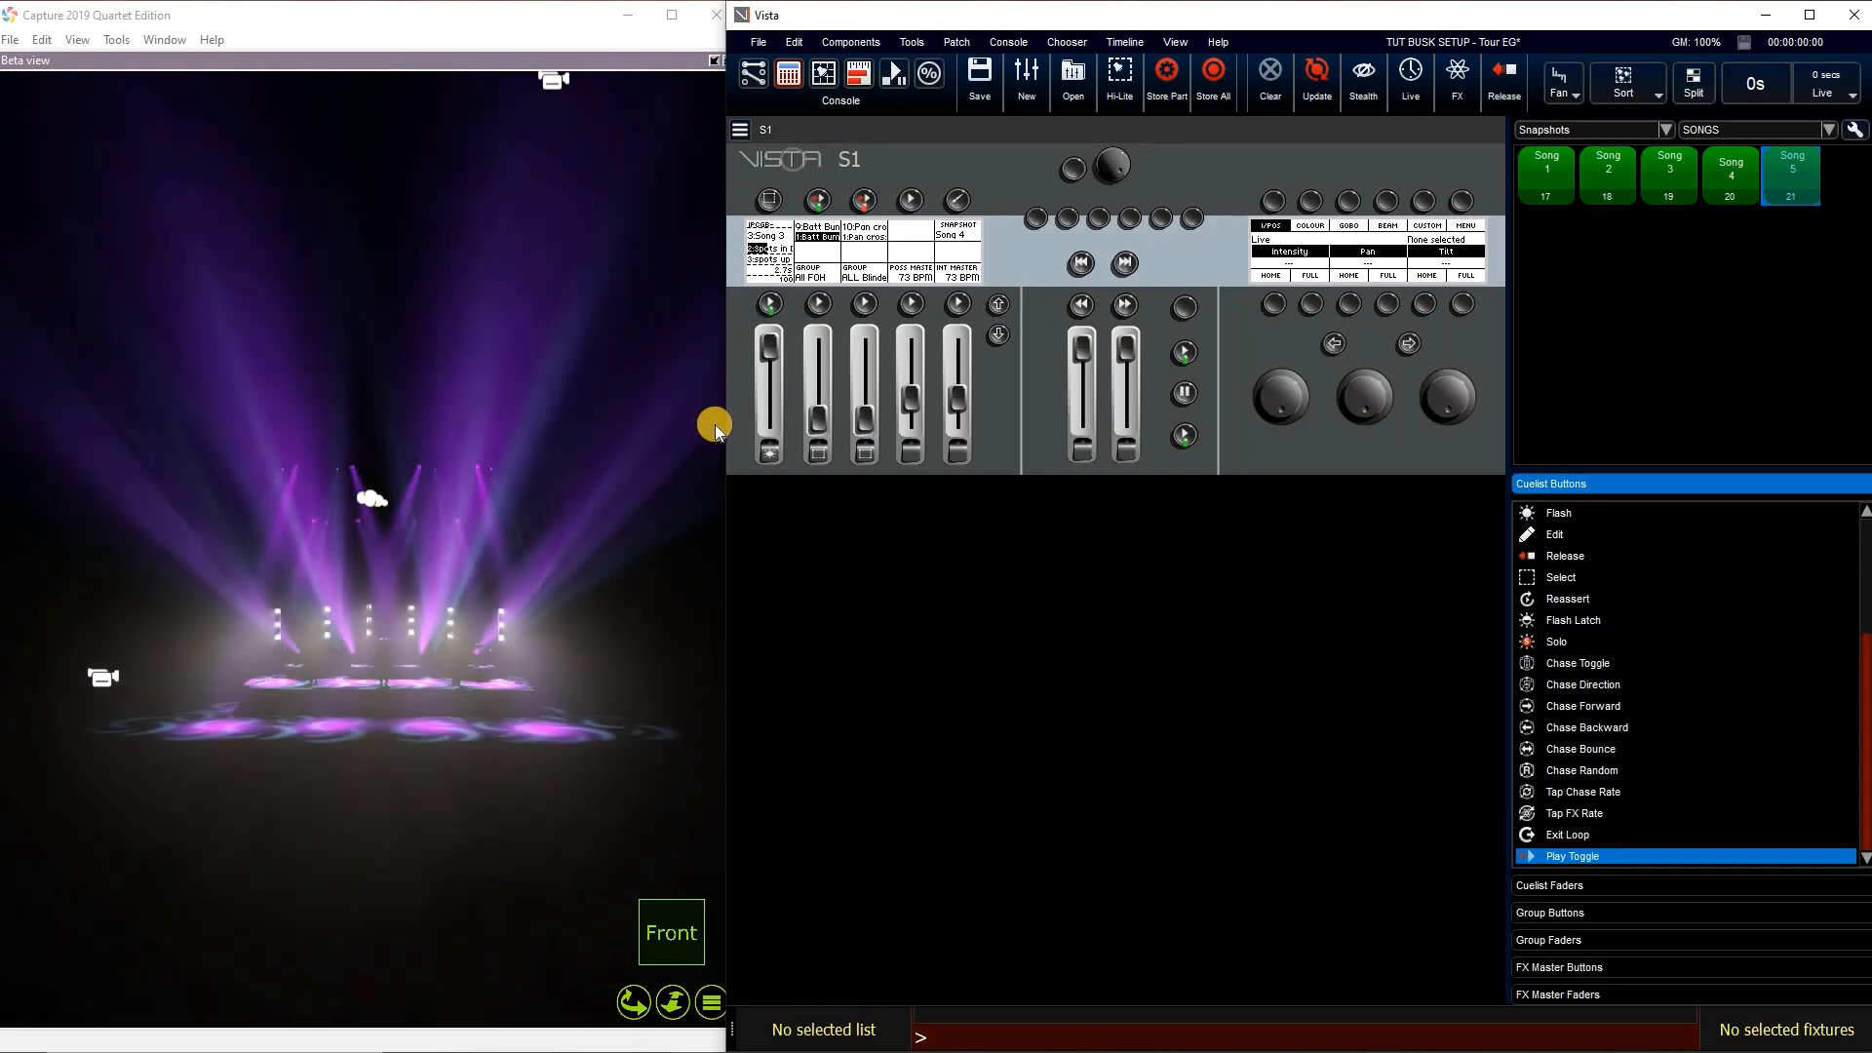
{"action": "left_click", "coordinate": [864, 200]}
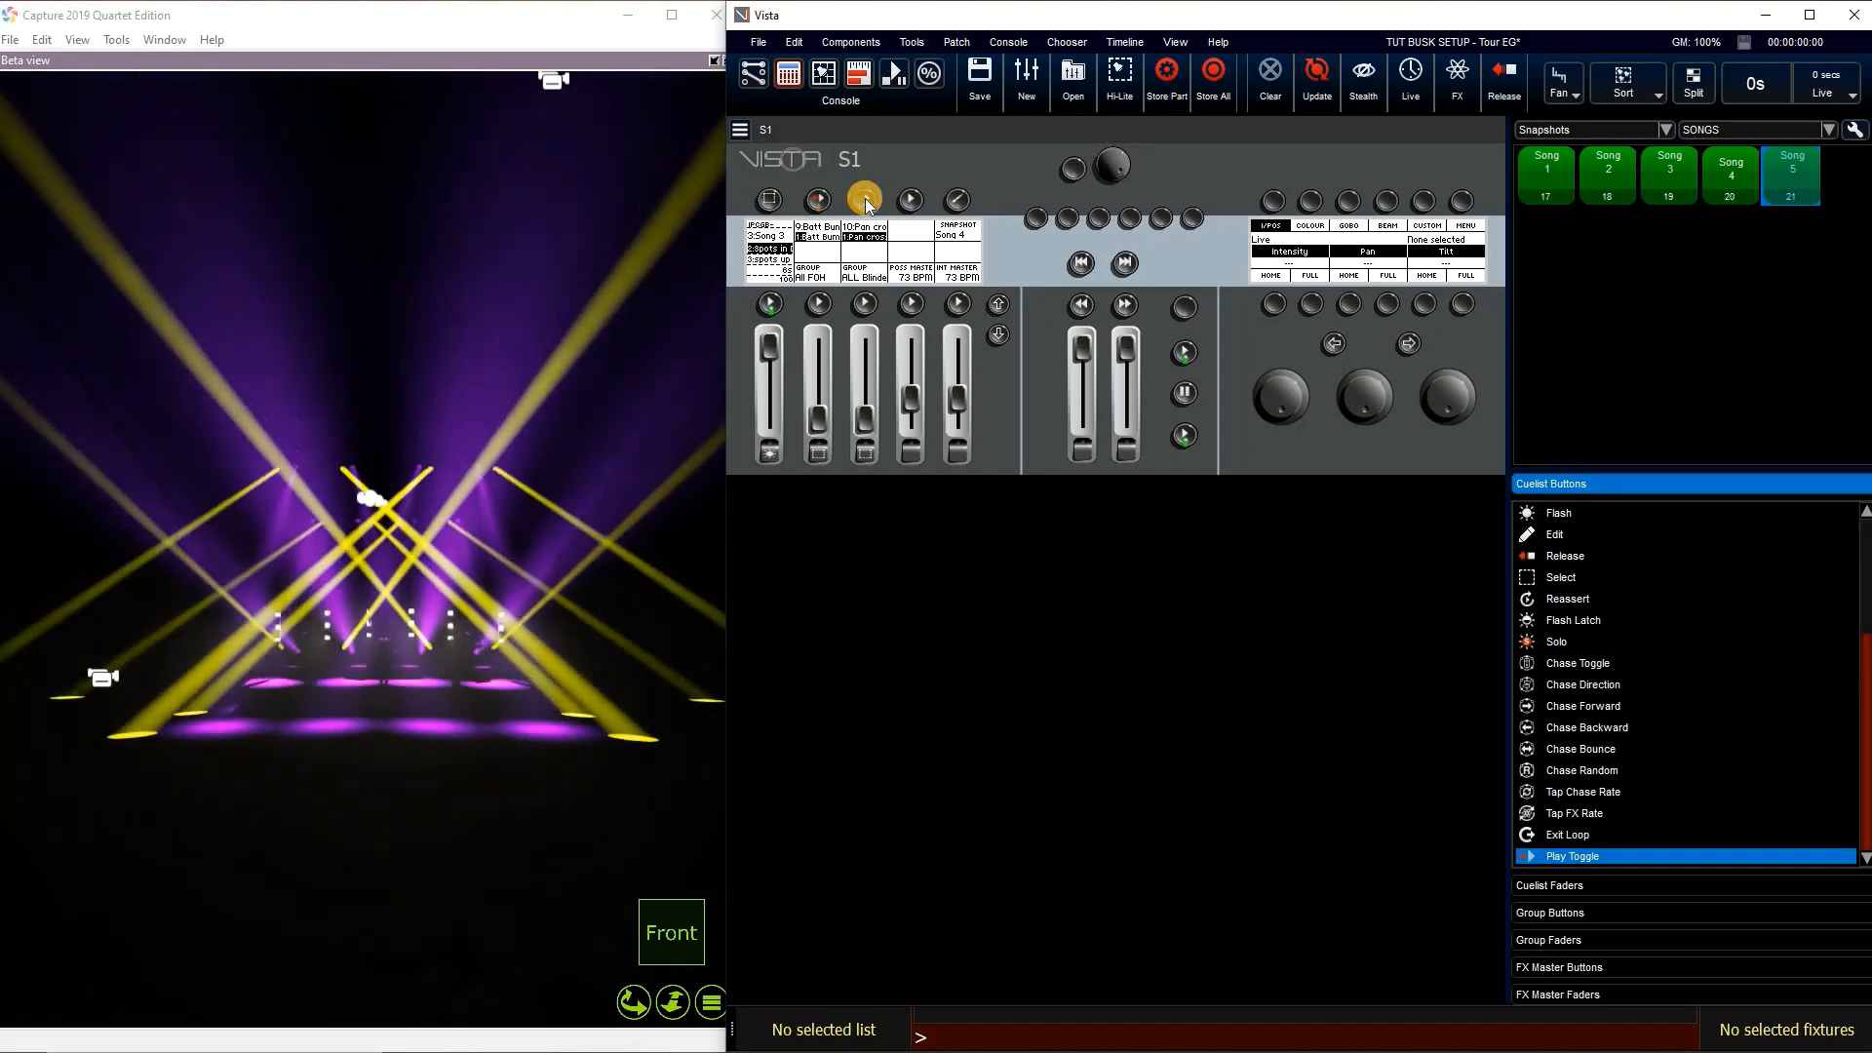
{"action": "left_click", "coordinate": [865, 200]}
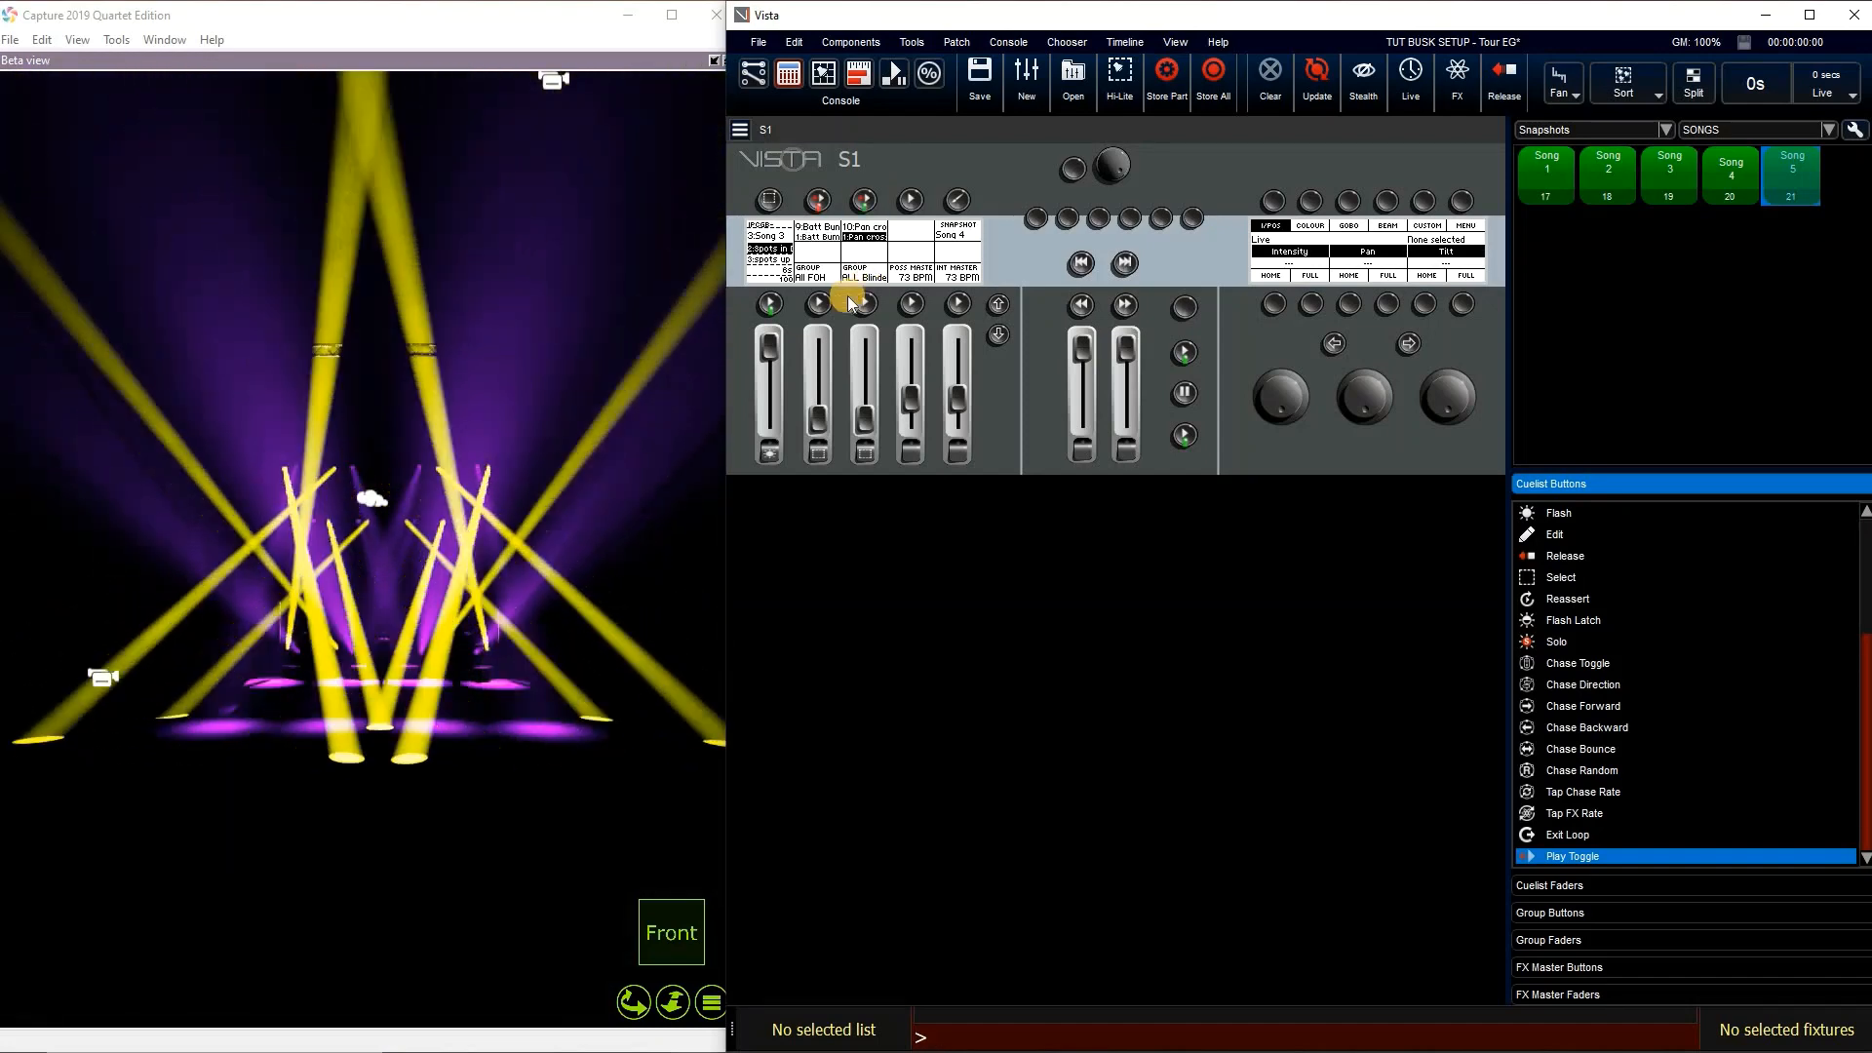
Advance the Song 3 cuelist through its FX, Stop FX and end cues to the closing preset
{"action": "left_click", "coordinate": [768, 303]}
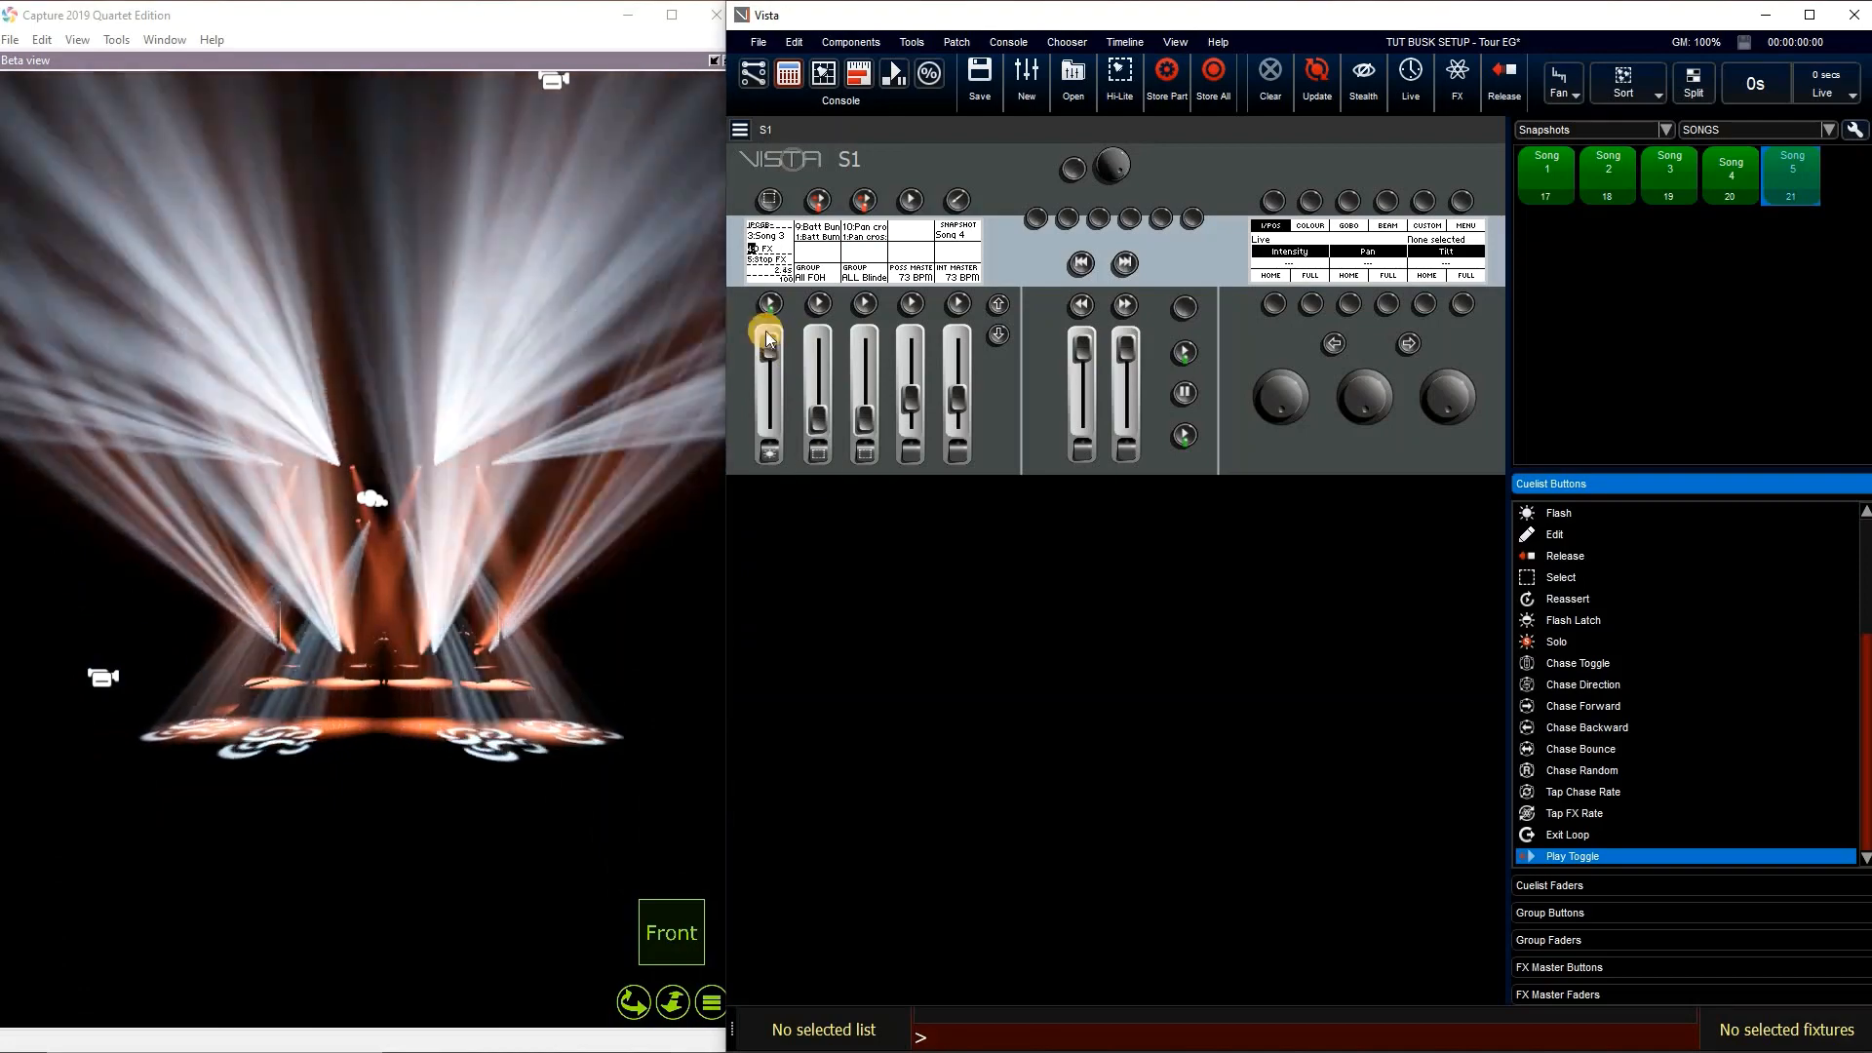
{"action": "left_click", "coordinate": [769, 303]}
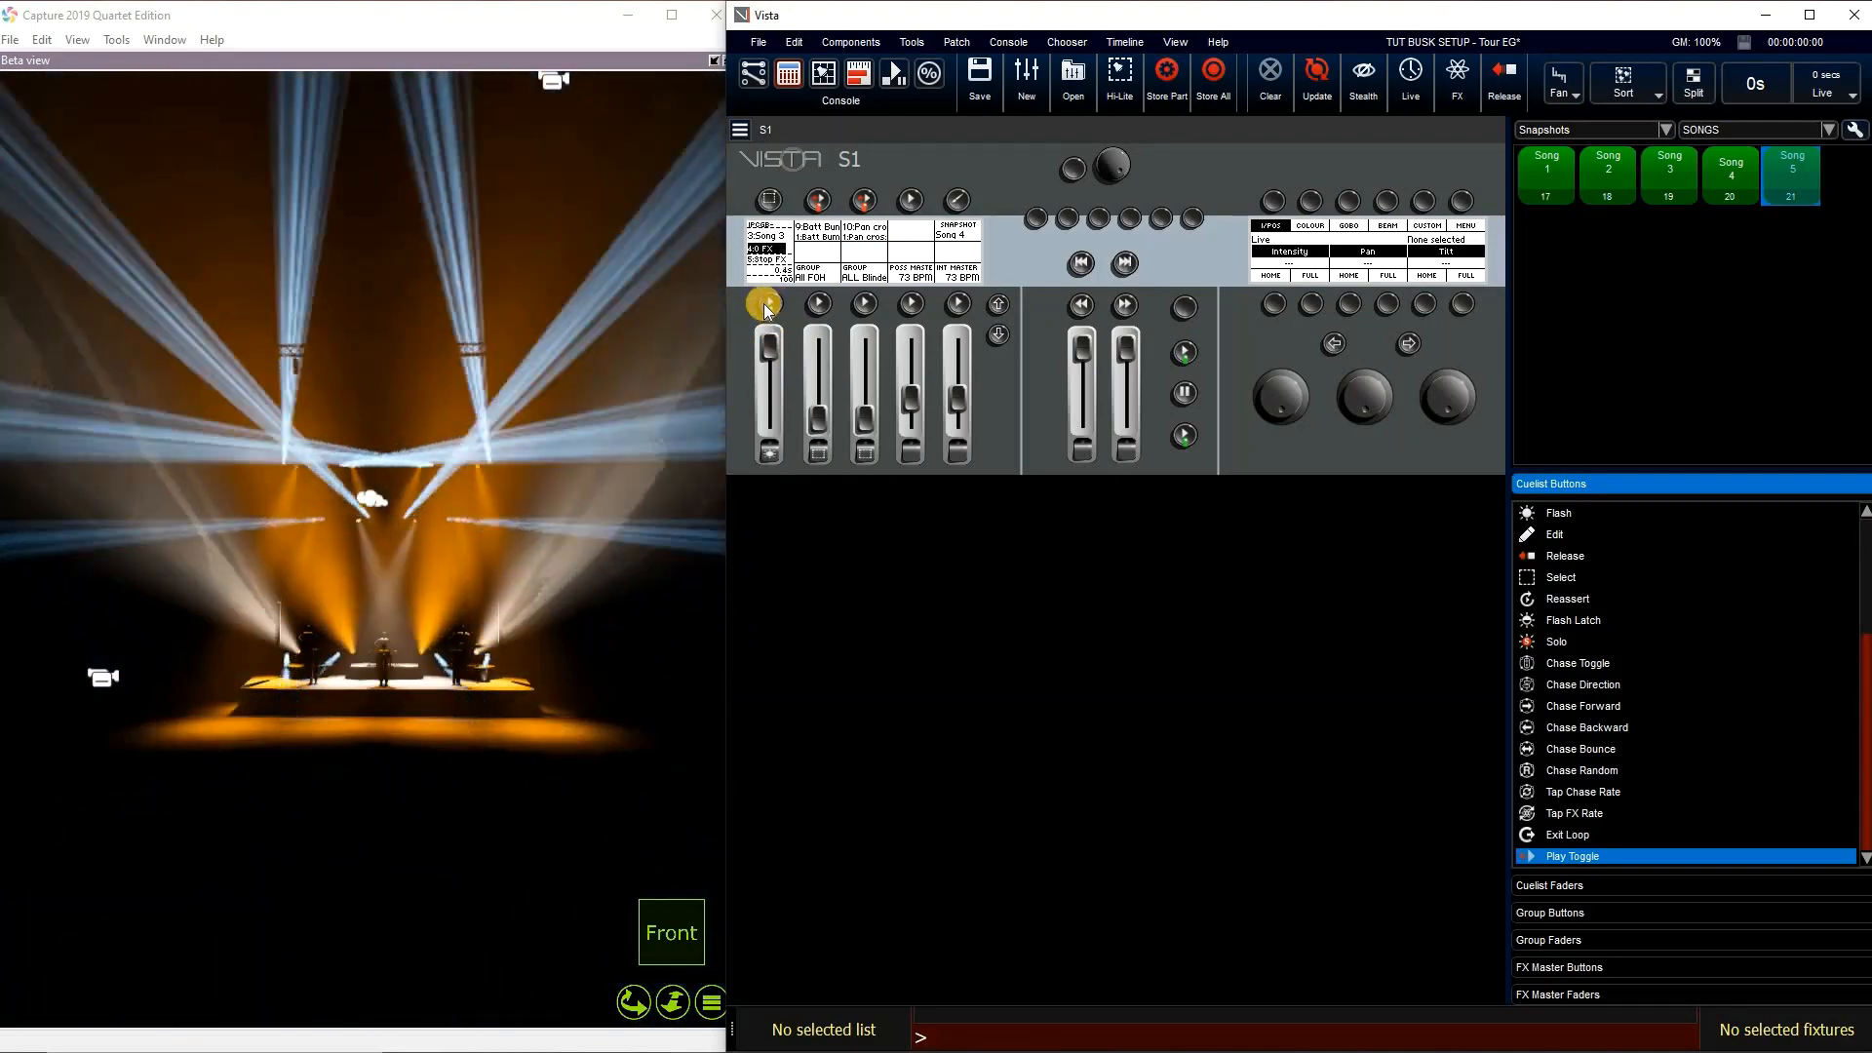
{"action": "left_click", "coordinate": [765, 308]}
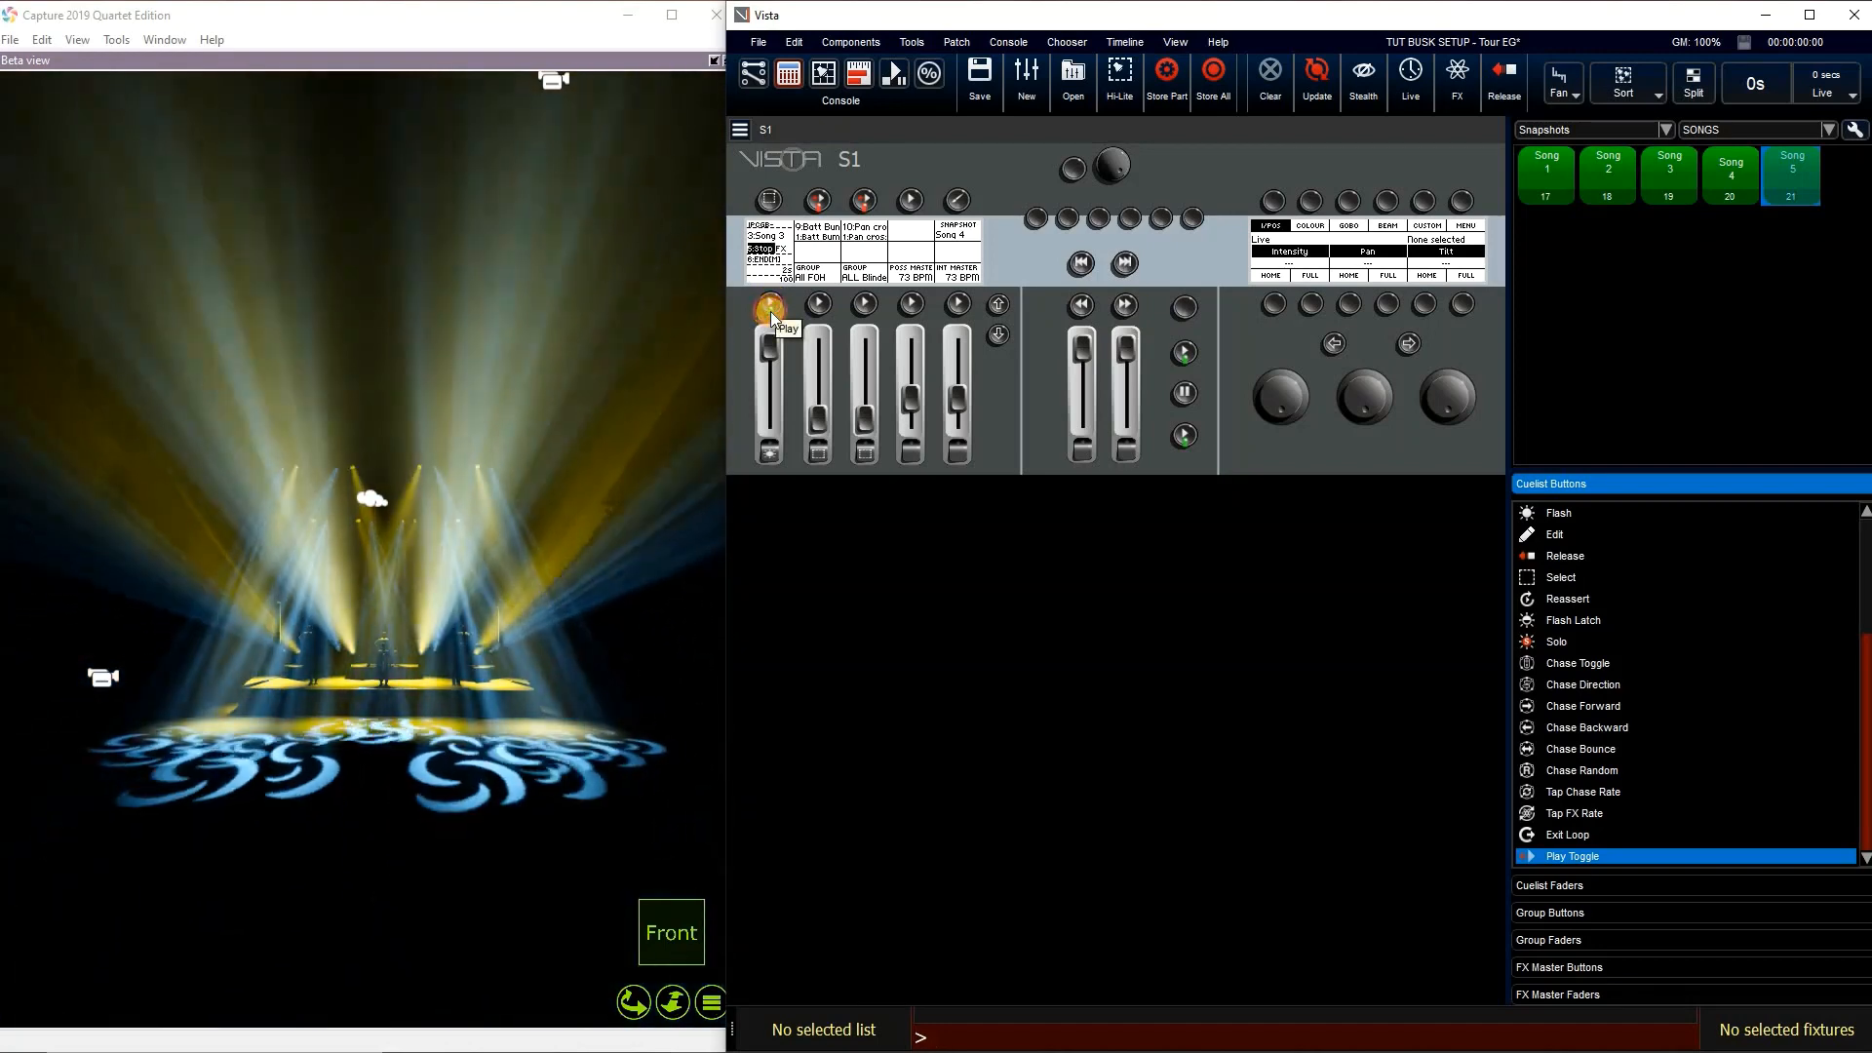
{"action": "left_click", "coordinate": [770, 310]}
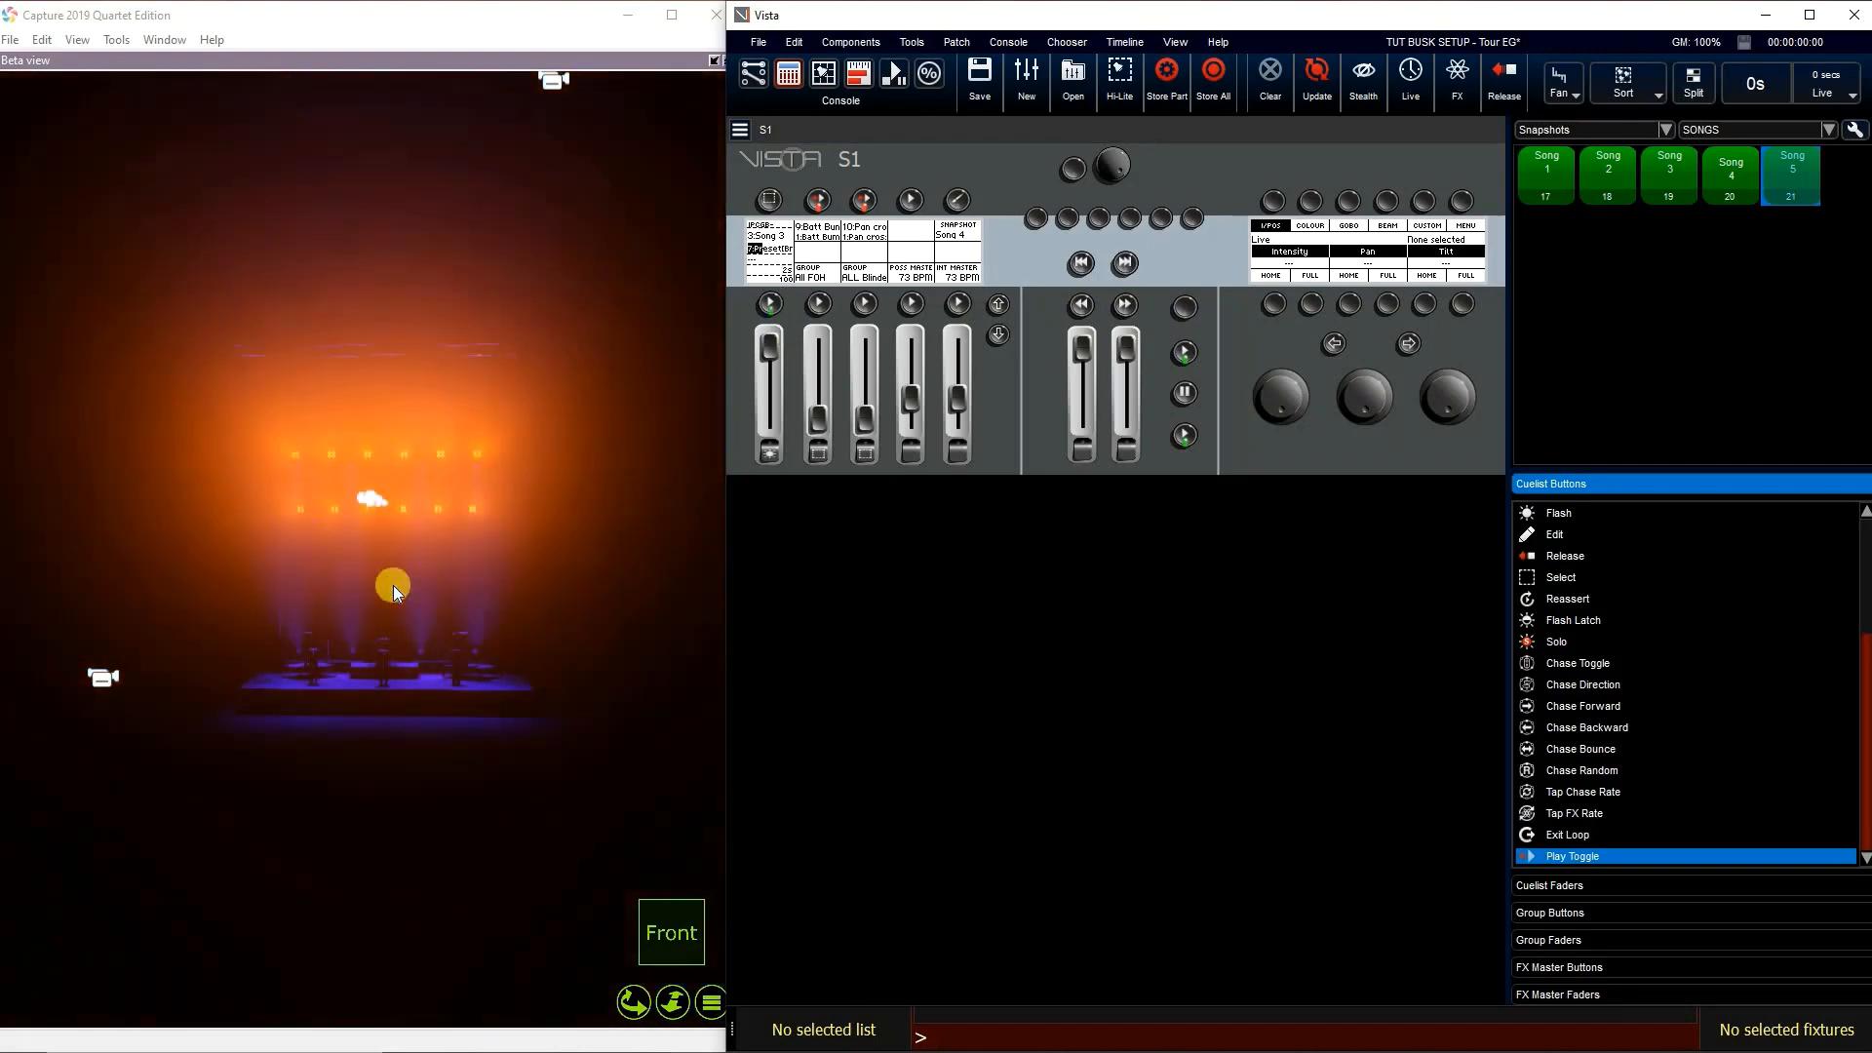
Recall the Song 4 snapshot and toggle Black-Out on and off over its preset
{"action": "left_click", "coordinate": [956, 202]}
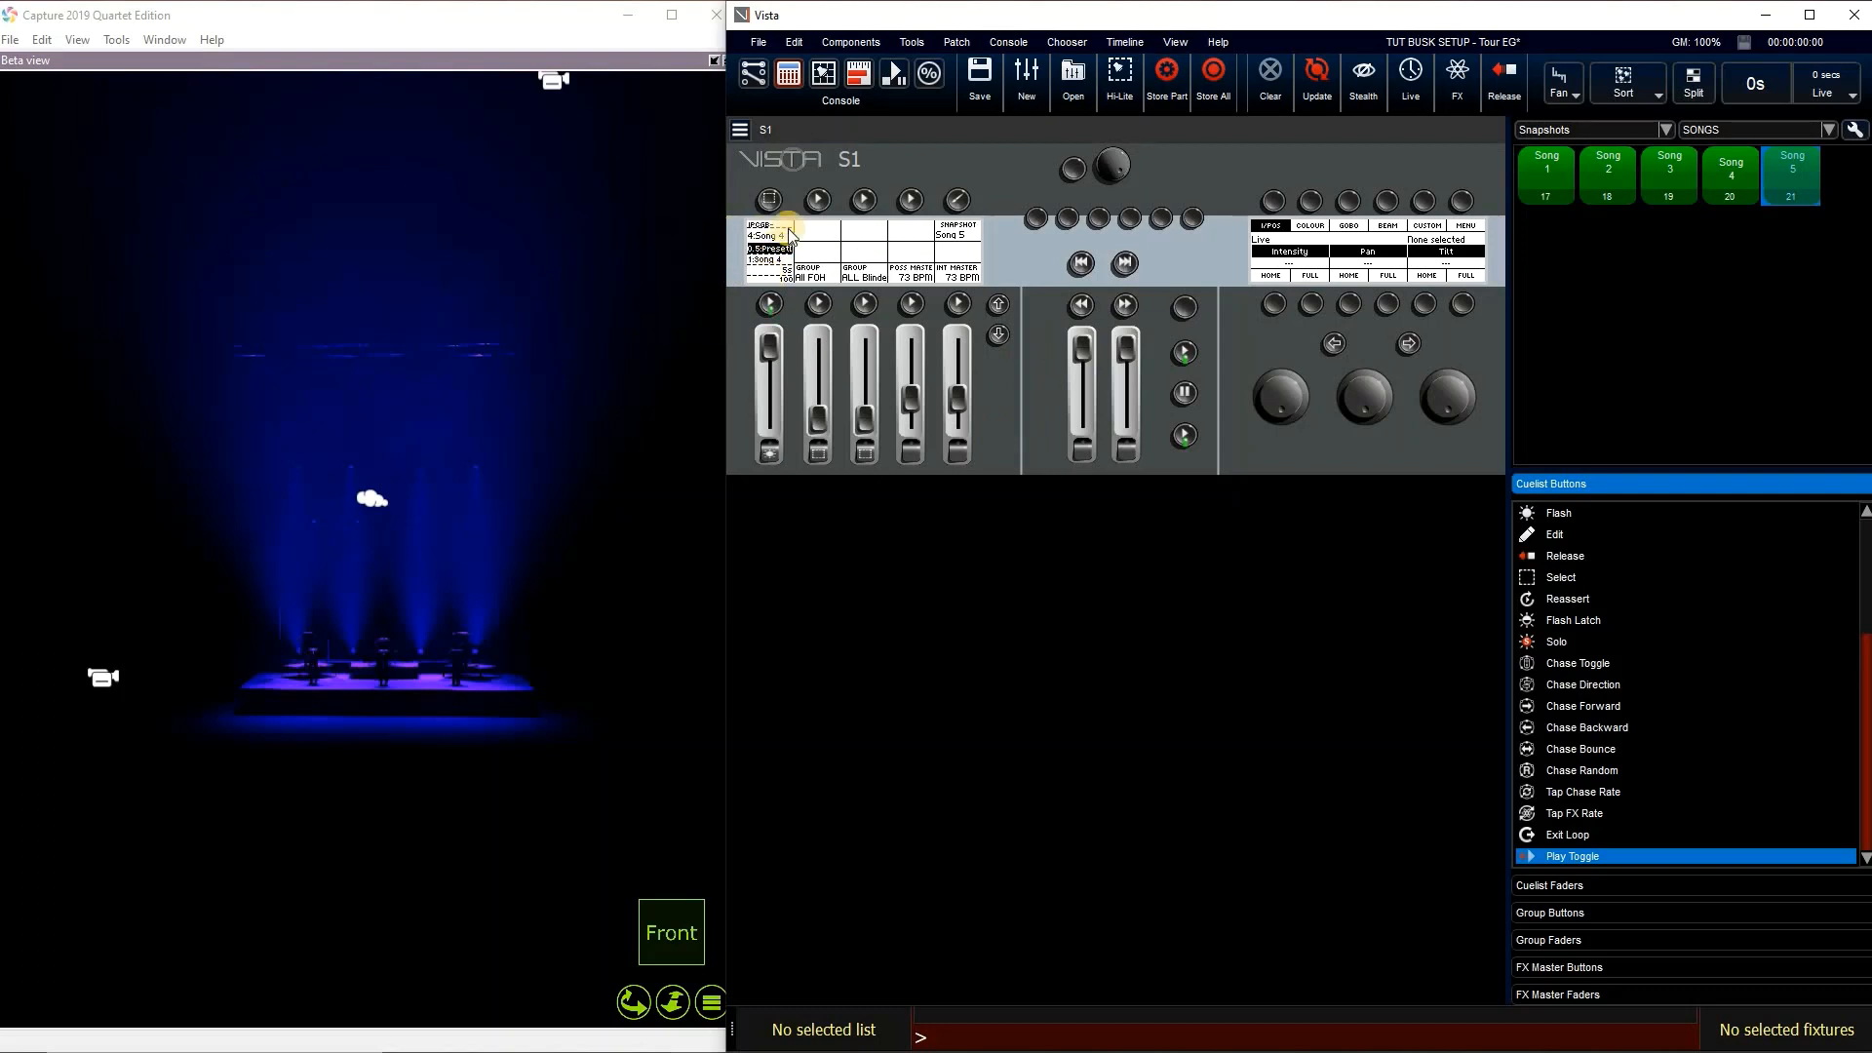
{"action": "left_click", "coordinate": [771, 302]}
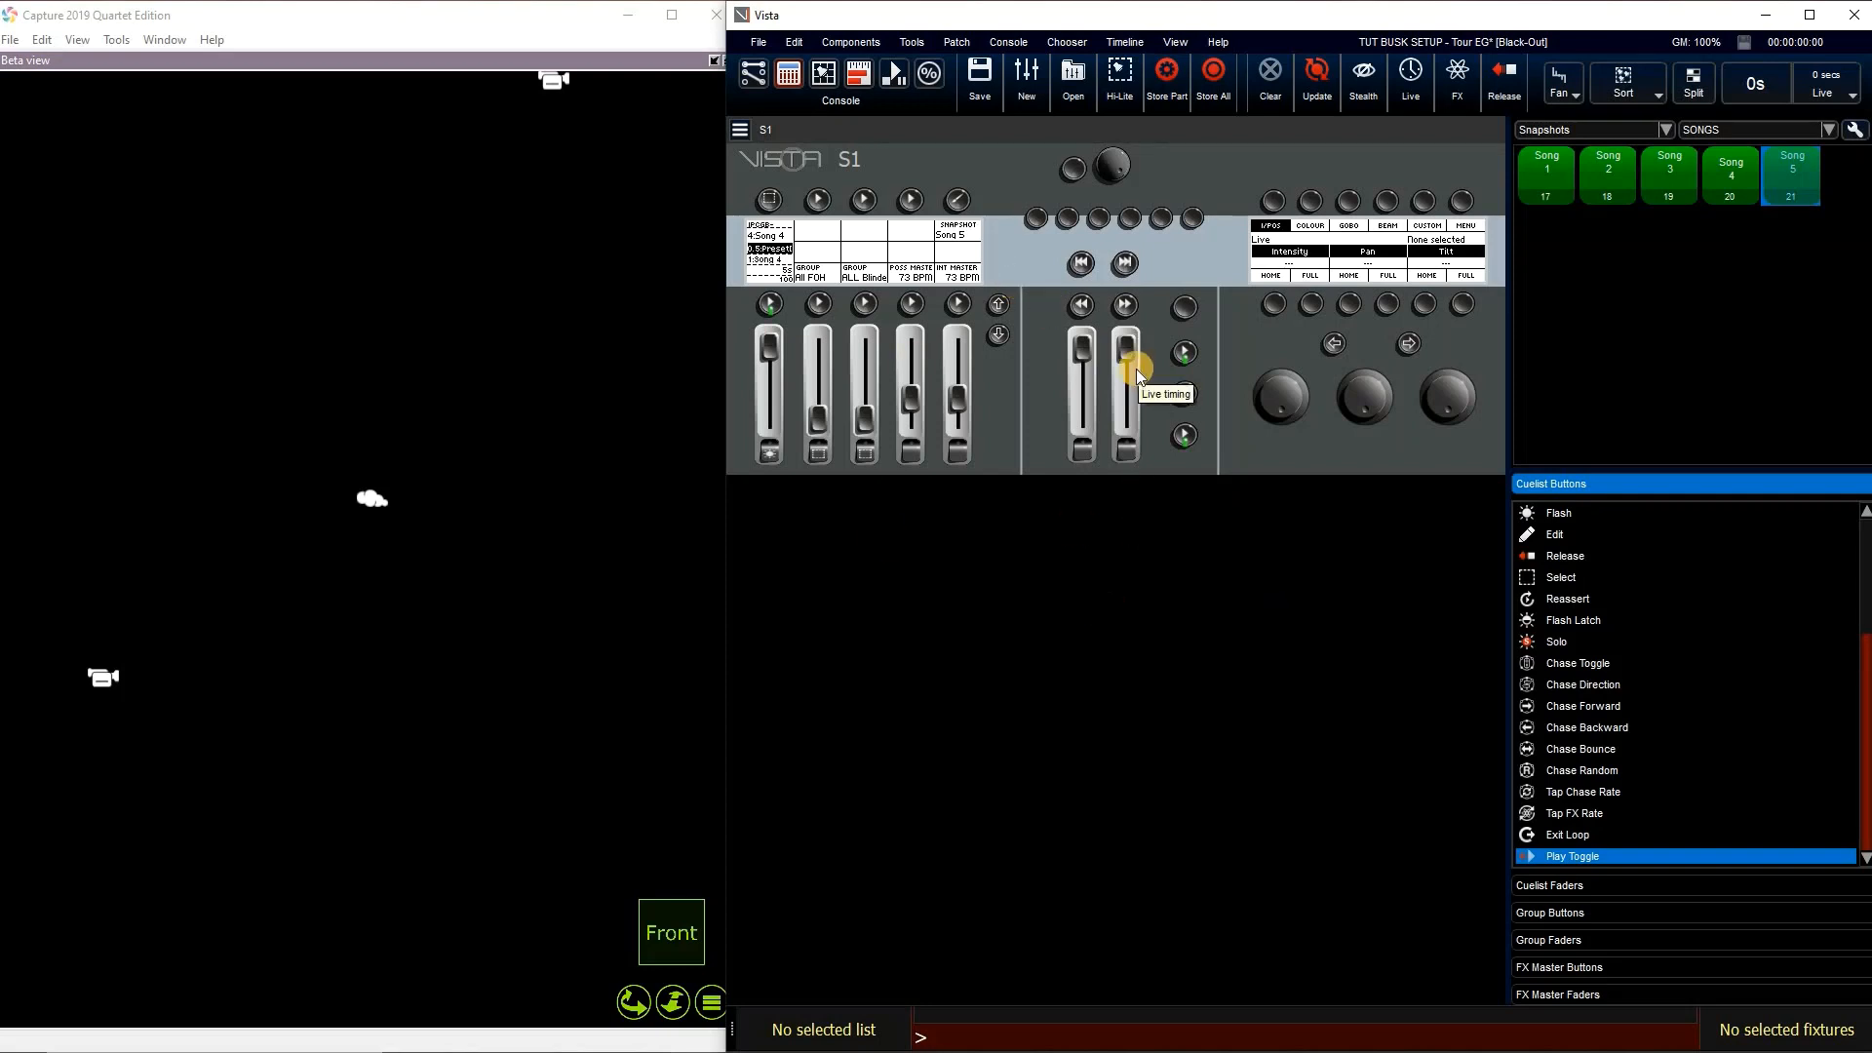
{"action": "key", "text": "ctrl+b"}
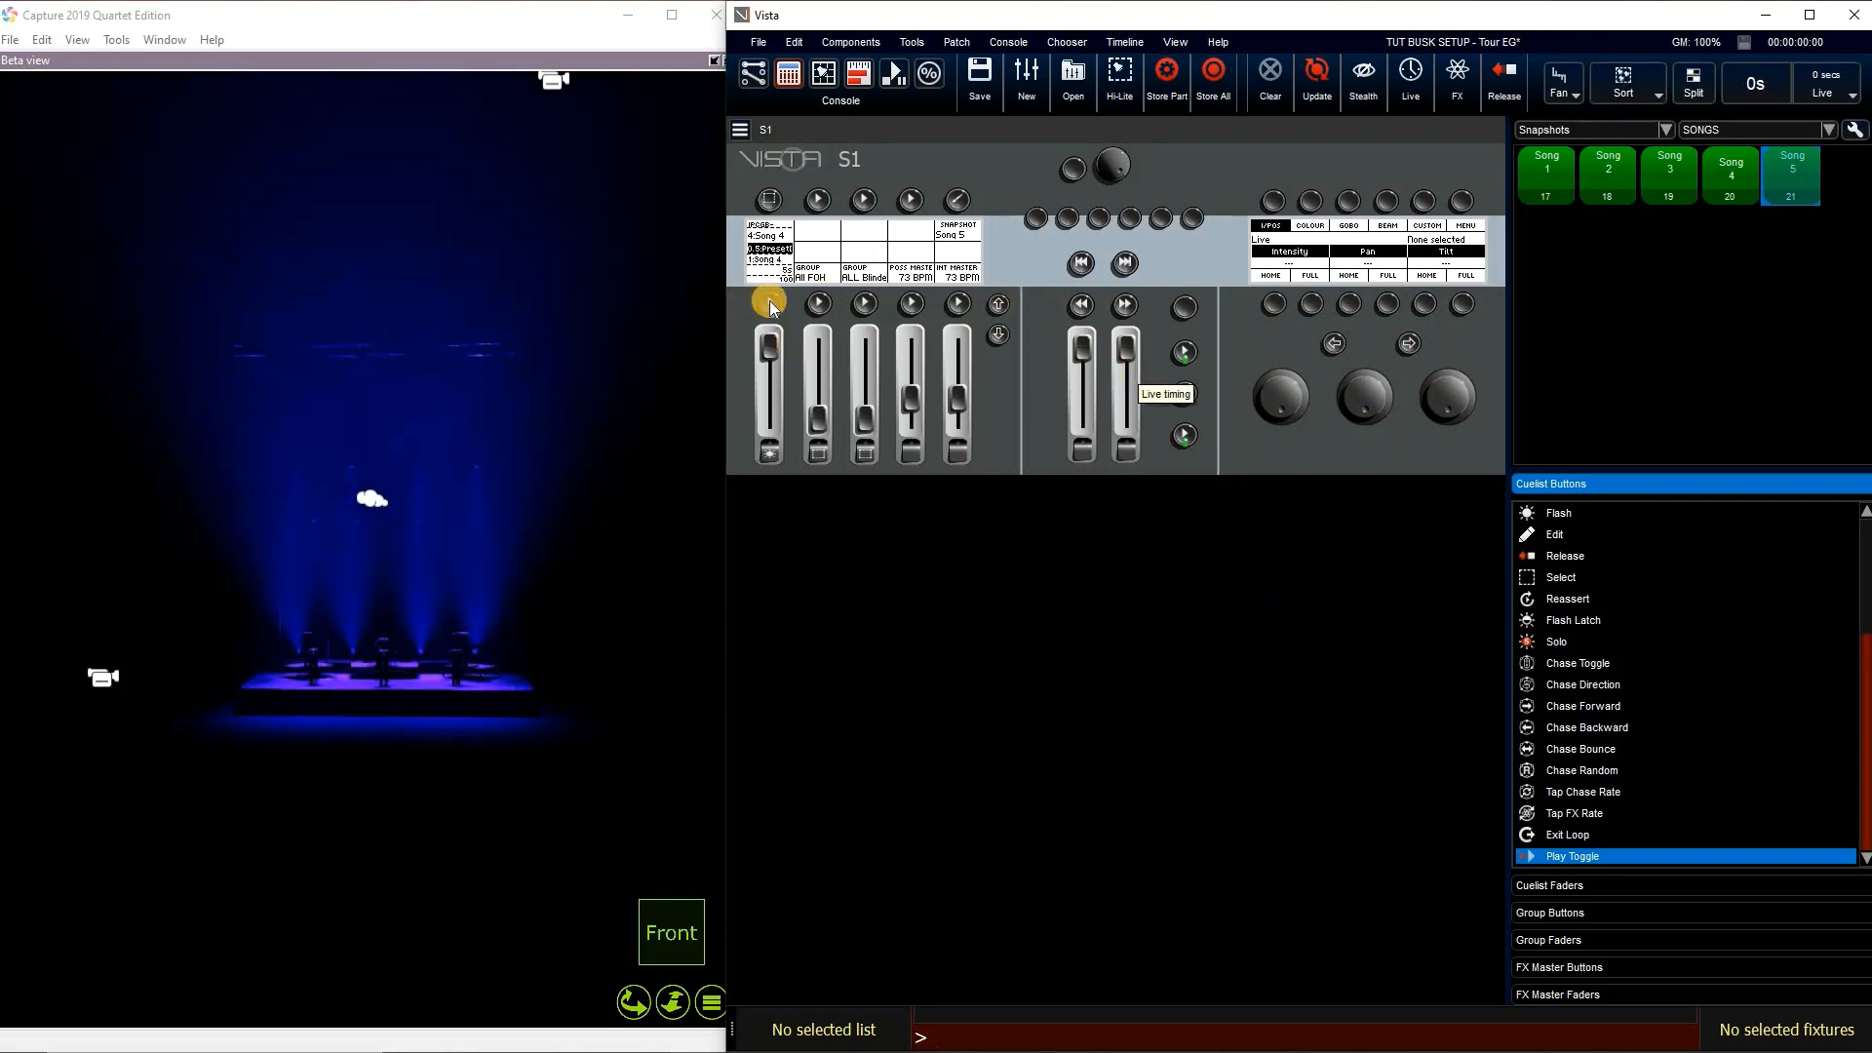
Play the Song 4 cuelist through its cues to the closing preset and recall the Song 5 snapshot
{"action": "left_click", "coordinate": [769, 302]}
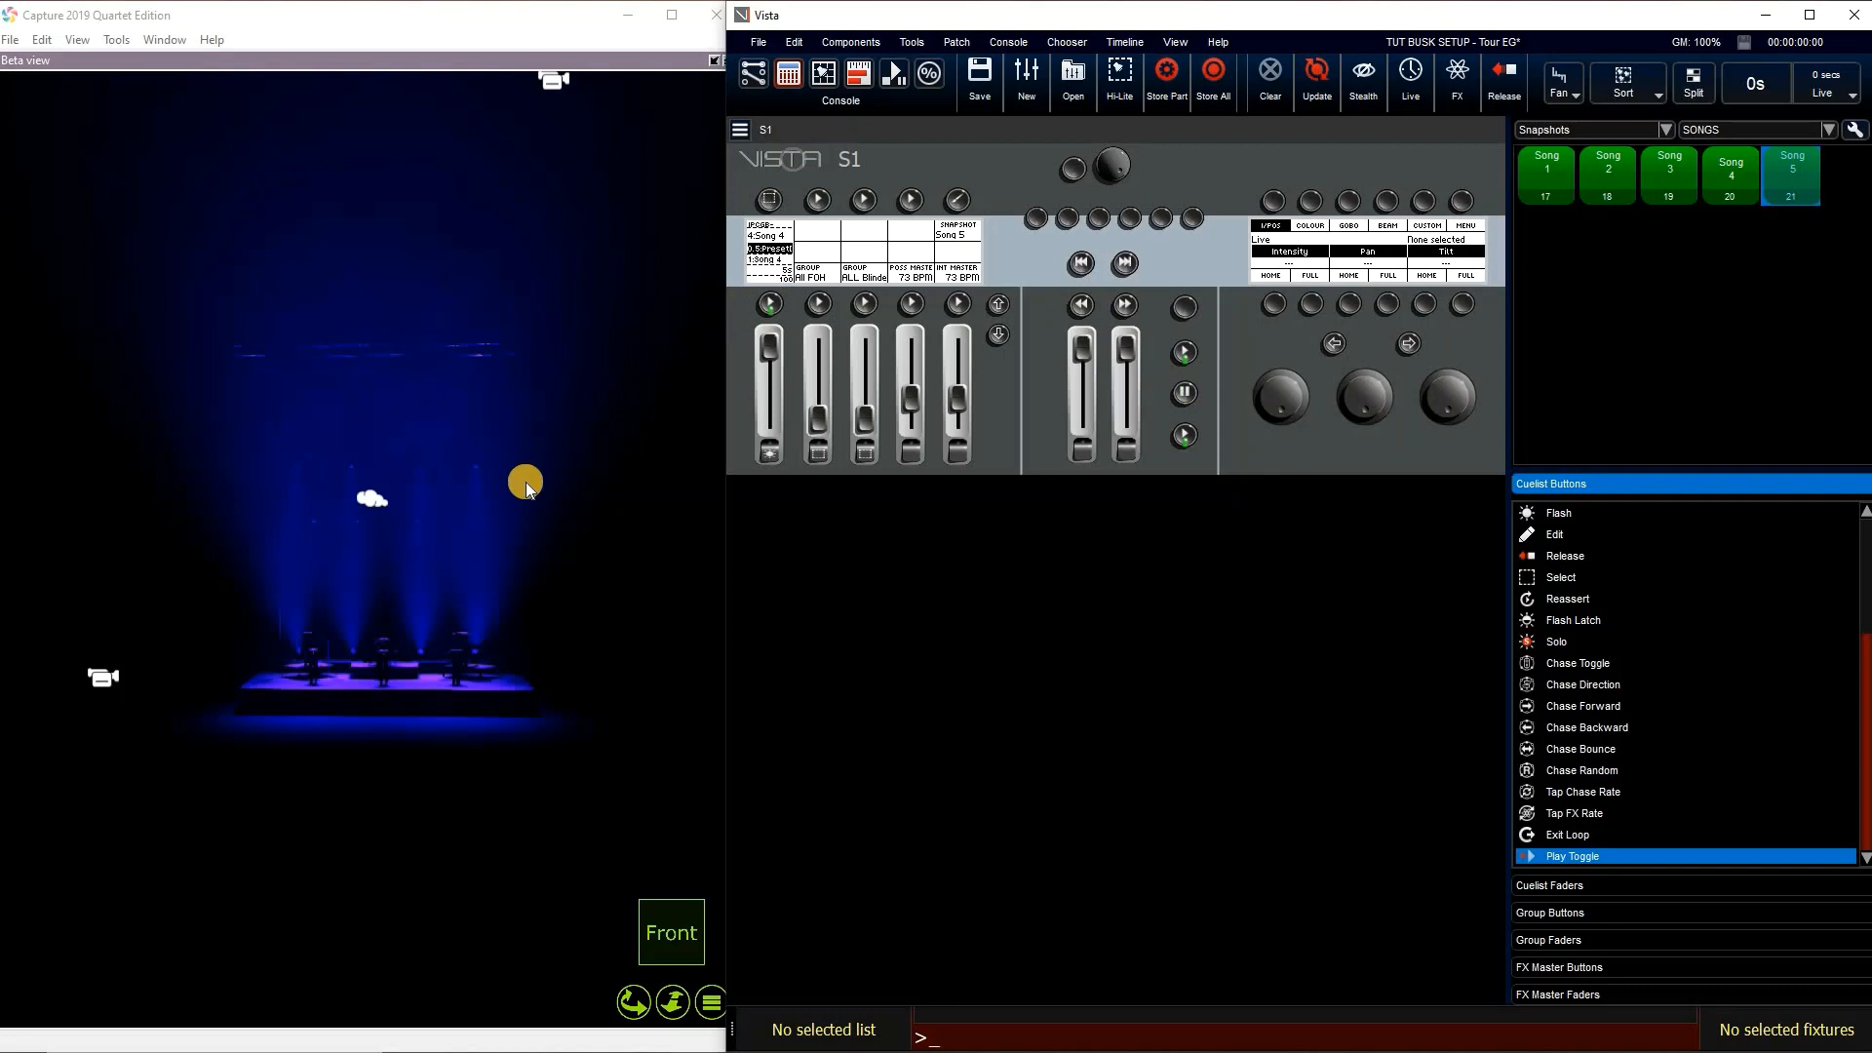
{"action": "left_click", "coordinate": [769, 302]}
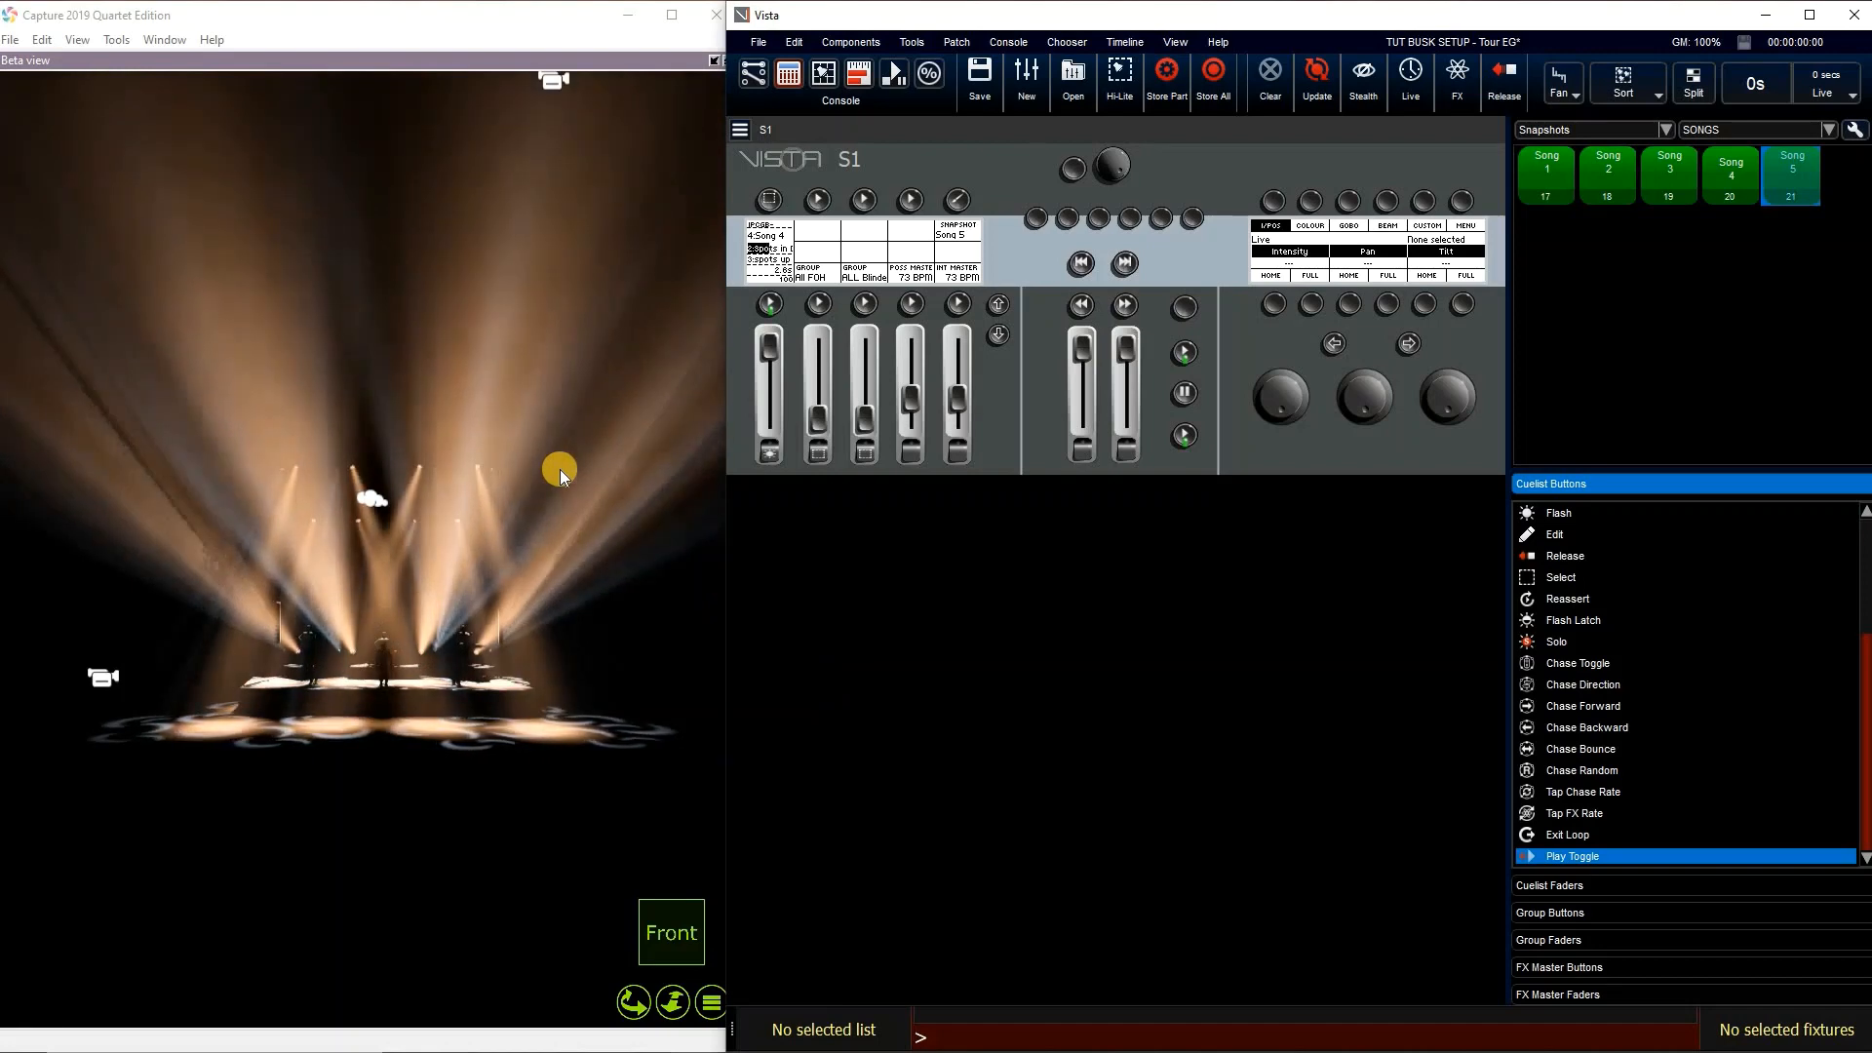
{"action": "left_click", "coordinate": [774, 307]}
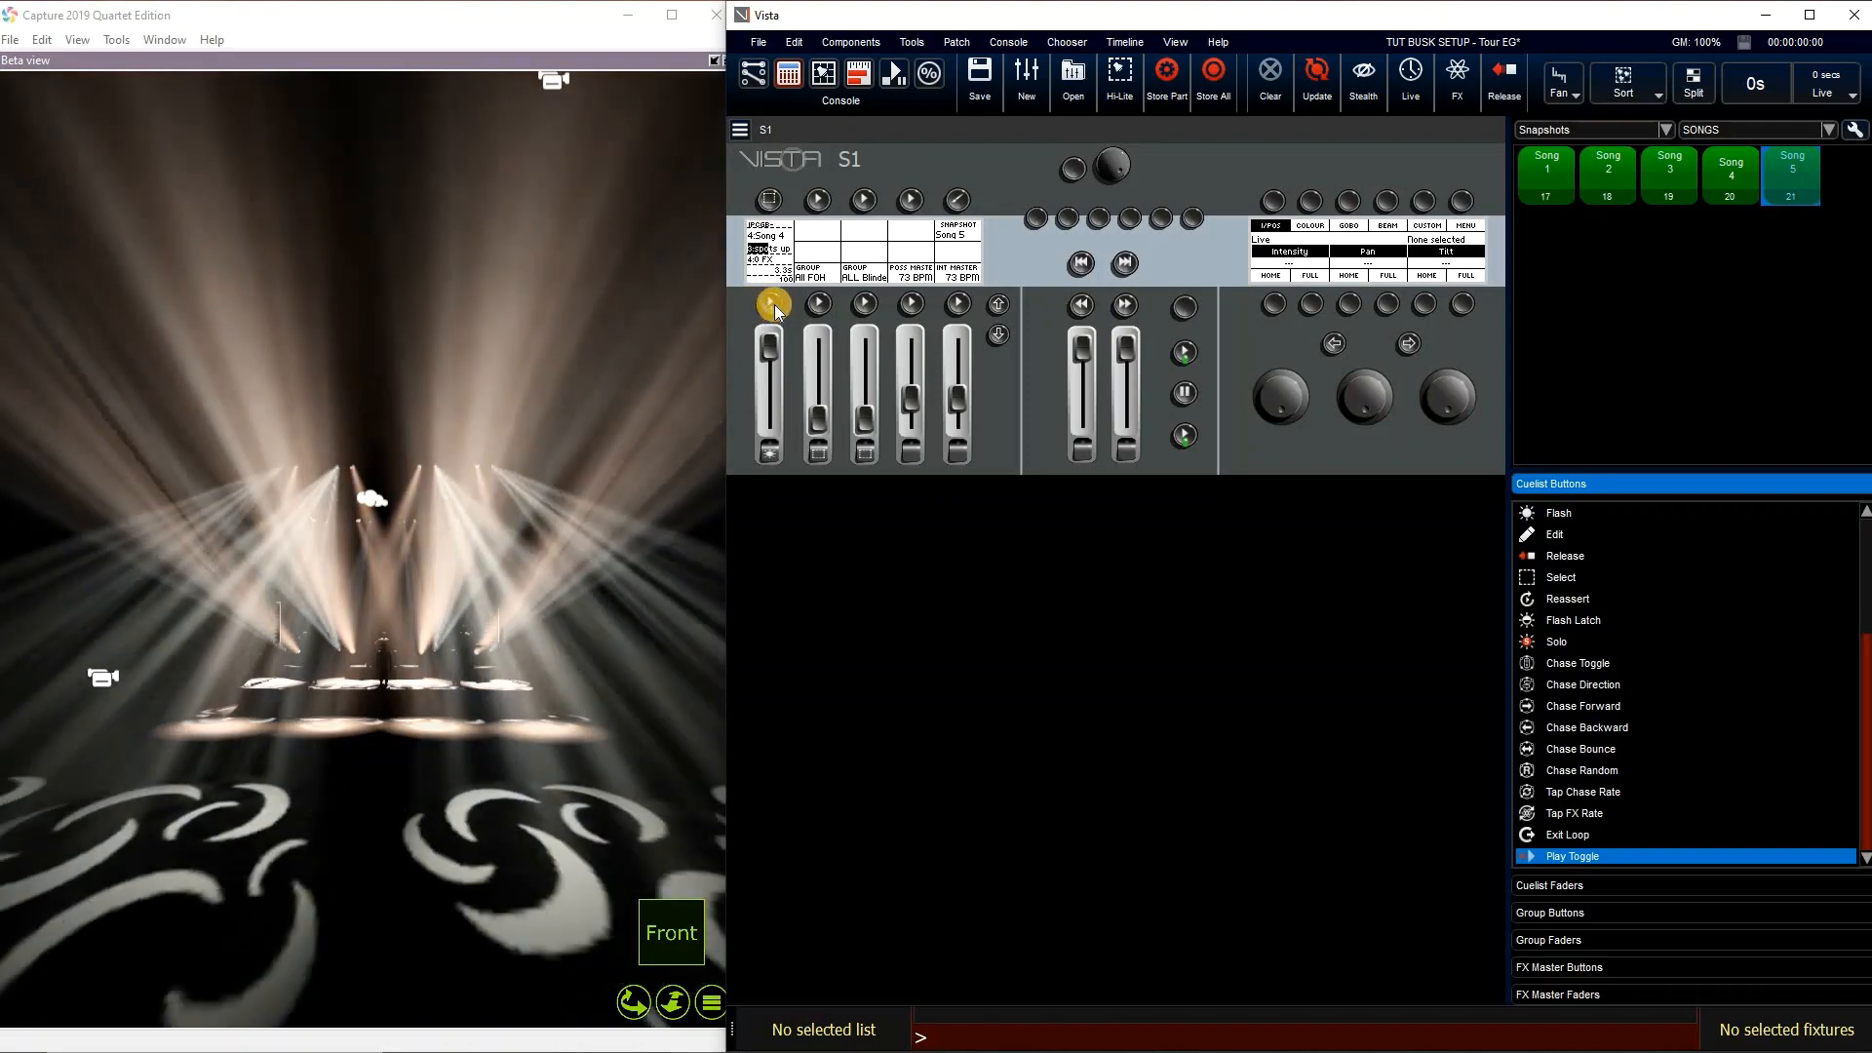
{"action": "left_click", "coordinate": [774, 303]}
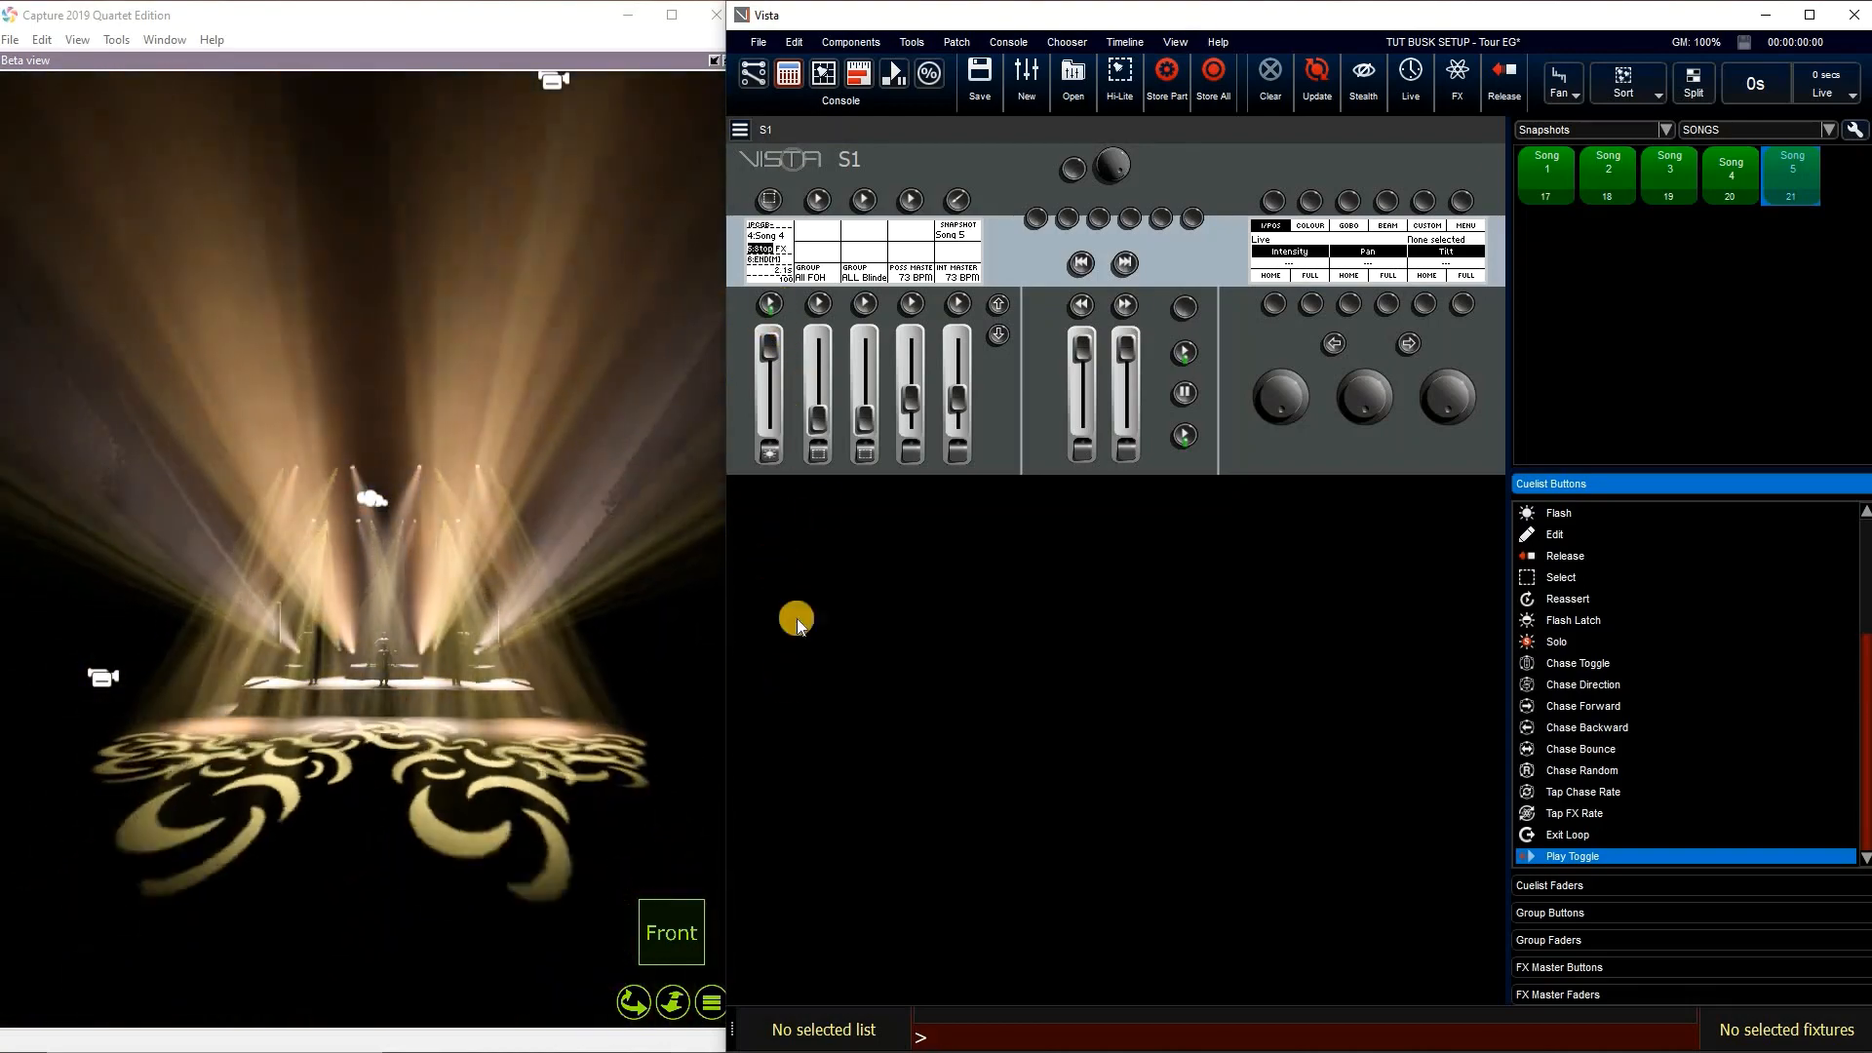
{"action": "left_click", "coordinate": [765, 304]}
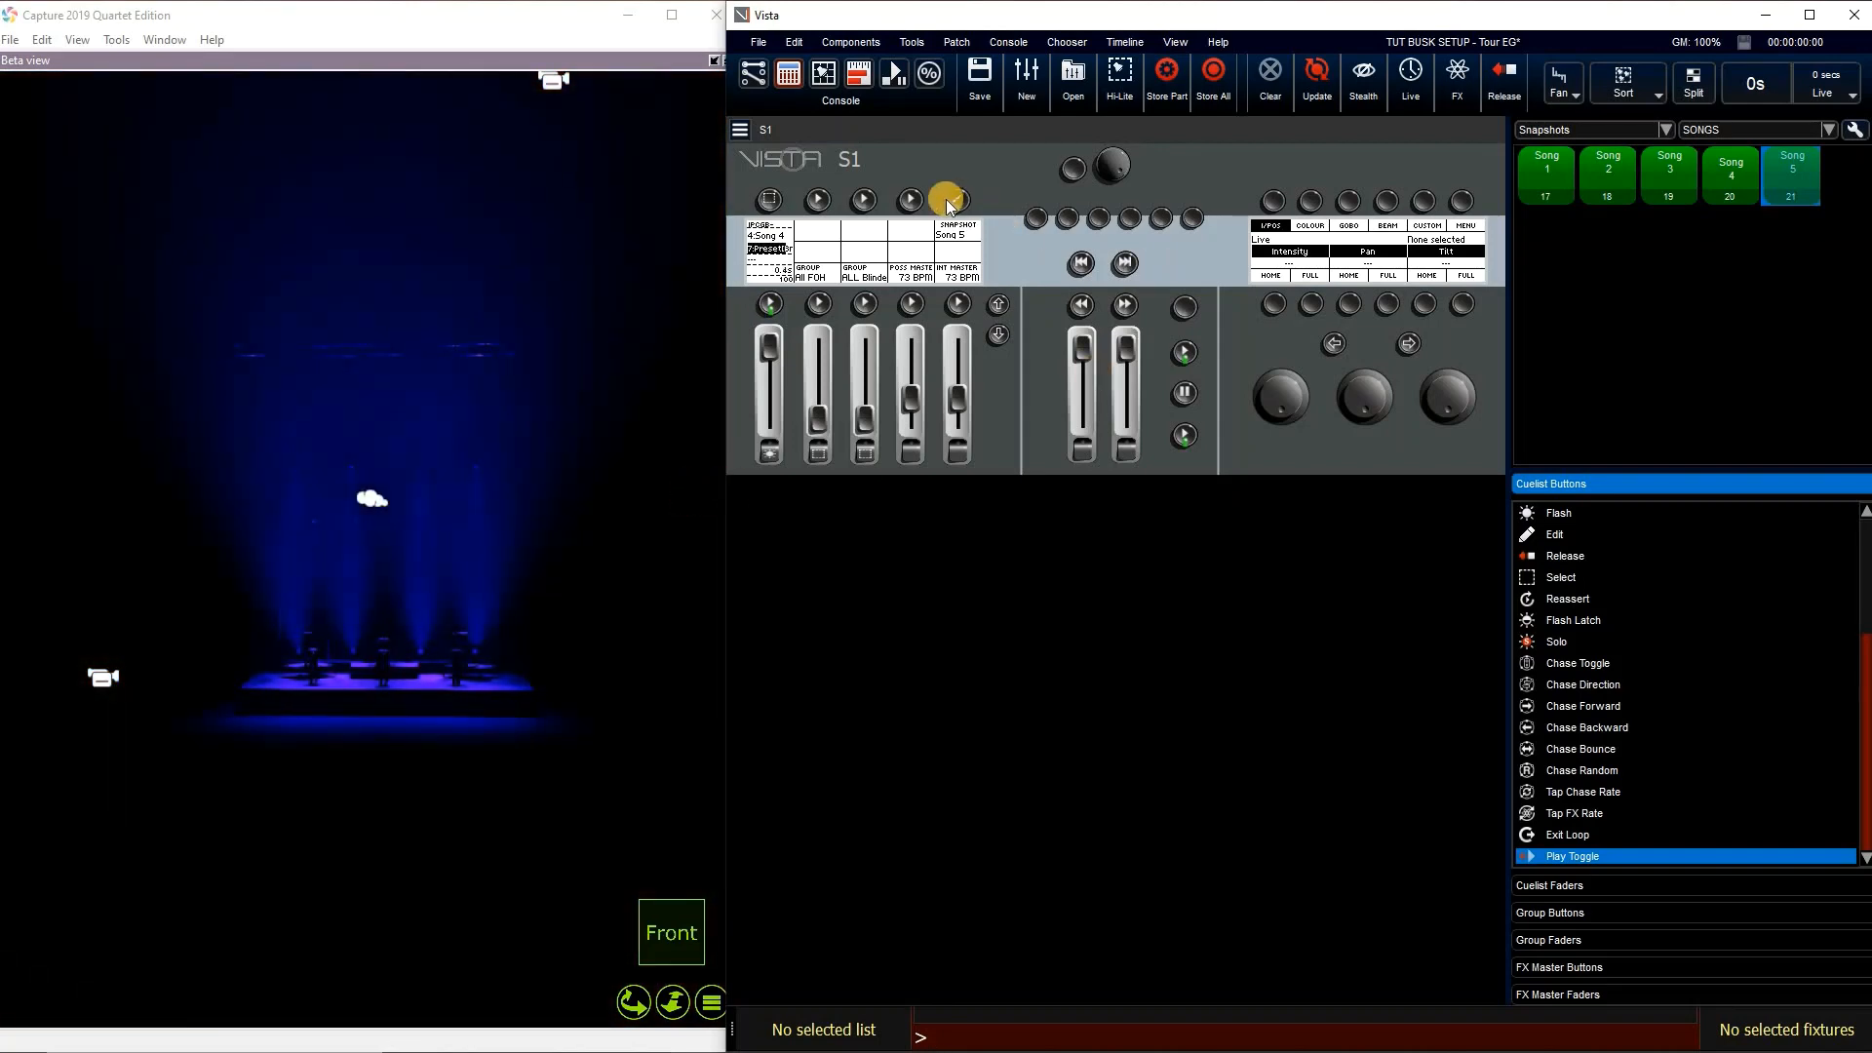
{"action": "left_click", "coordinate": [958, 202]}
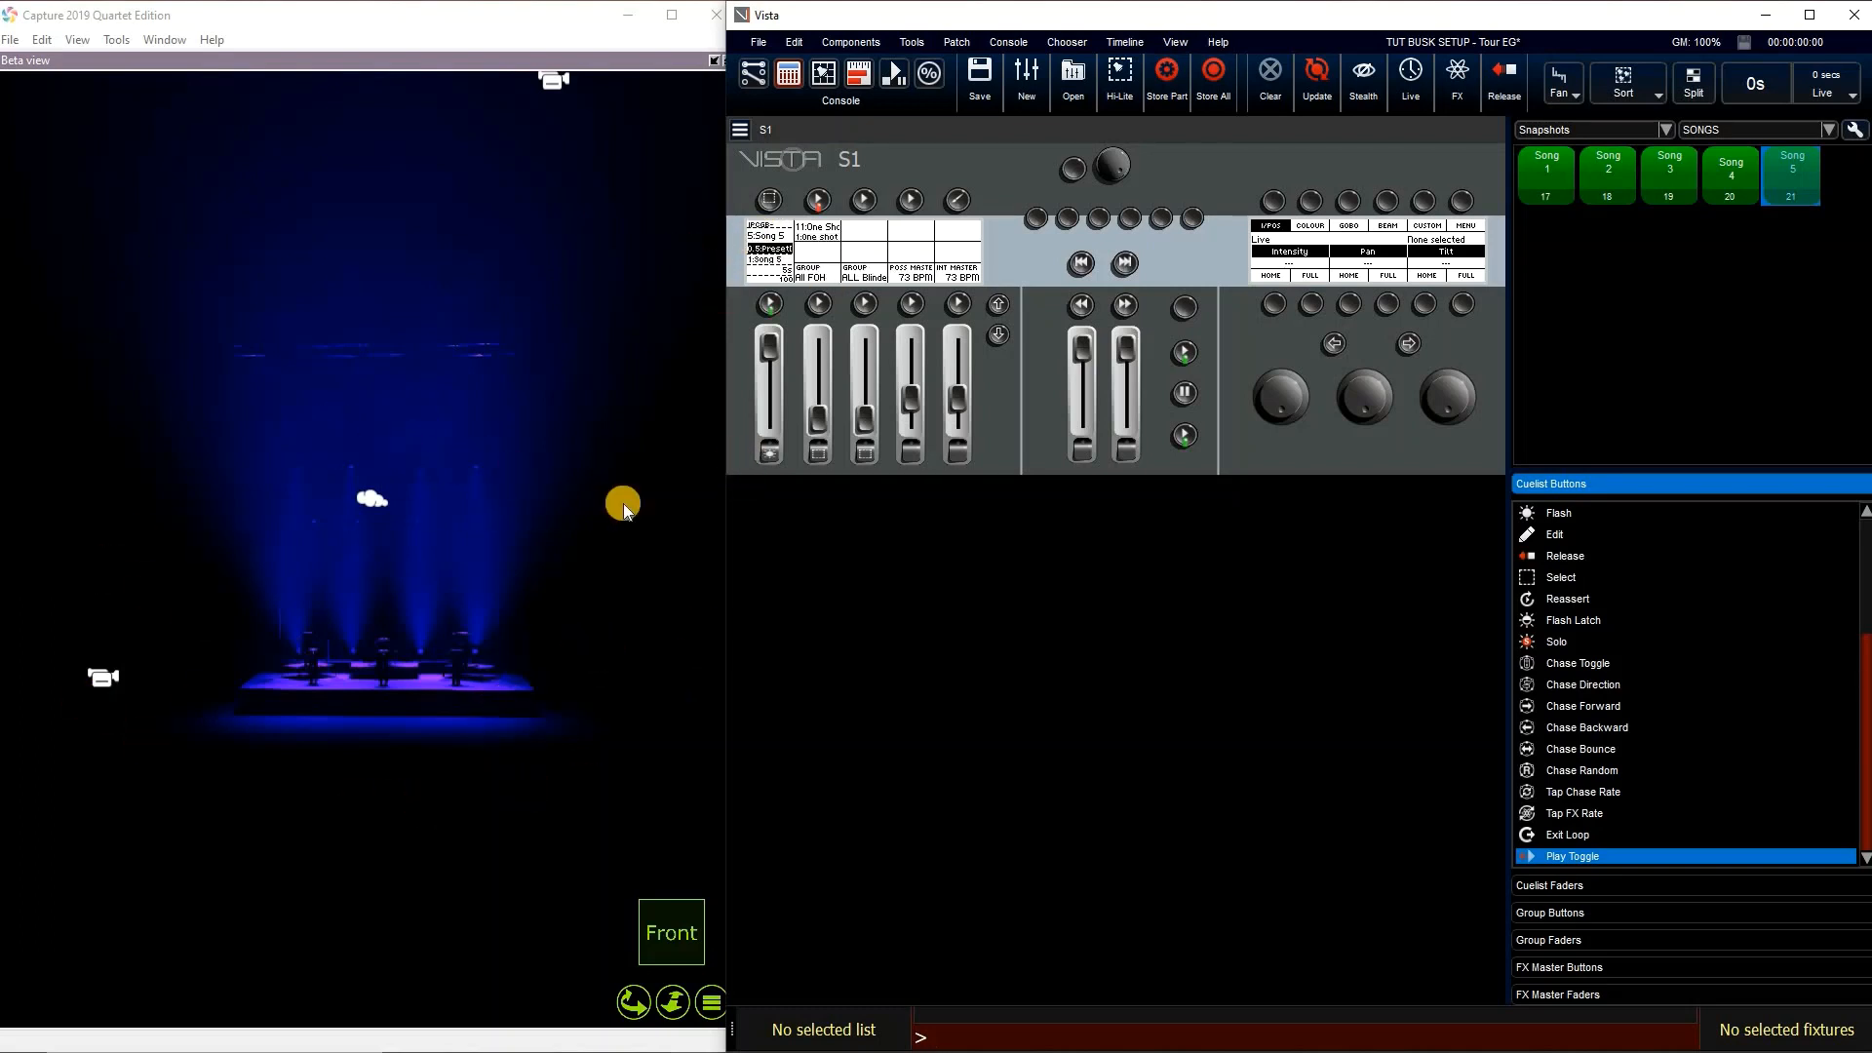
Start the Song 5 cuelist and trigger the One Shot cuelist over its opening cues
{"action": "left_click", "coordinate": [776, 302]}
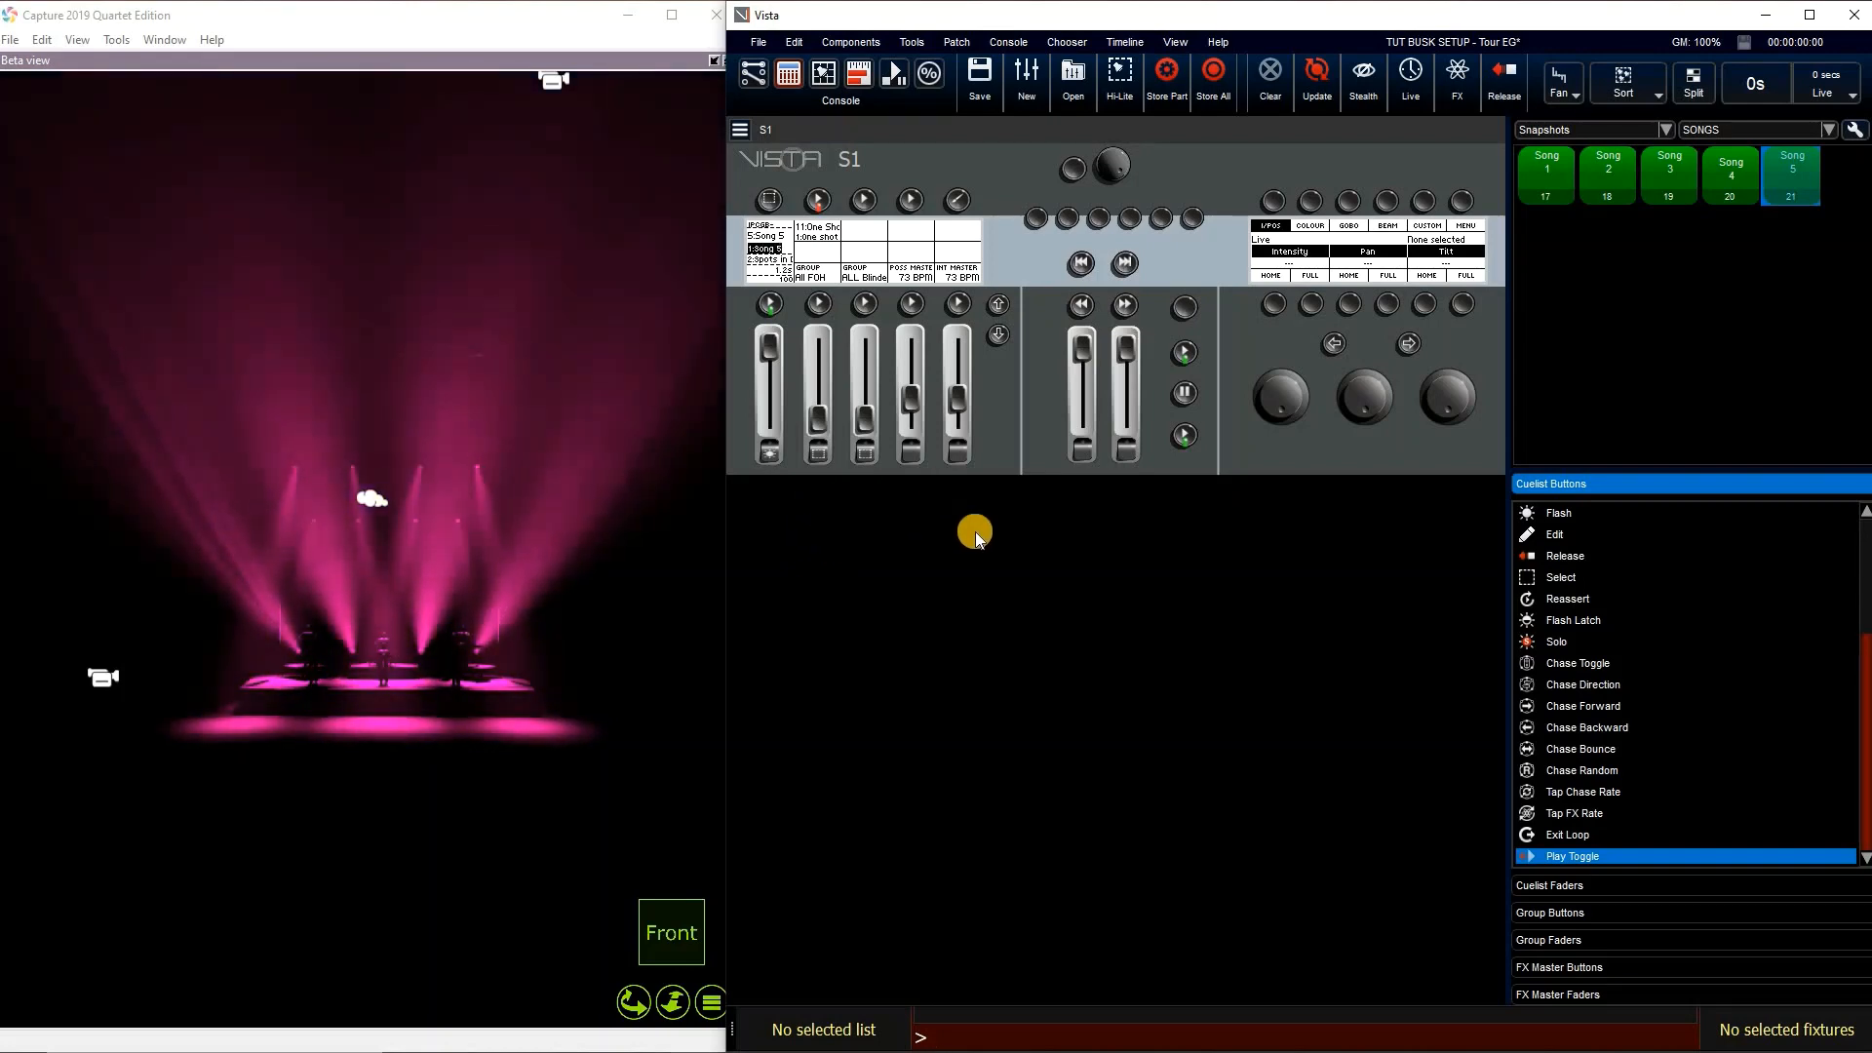
{"action": "left_click", "coordinate": [819, 197]}
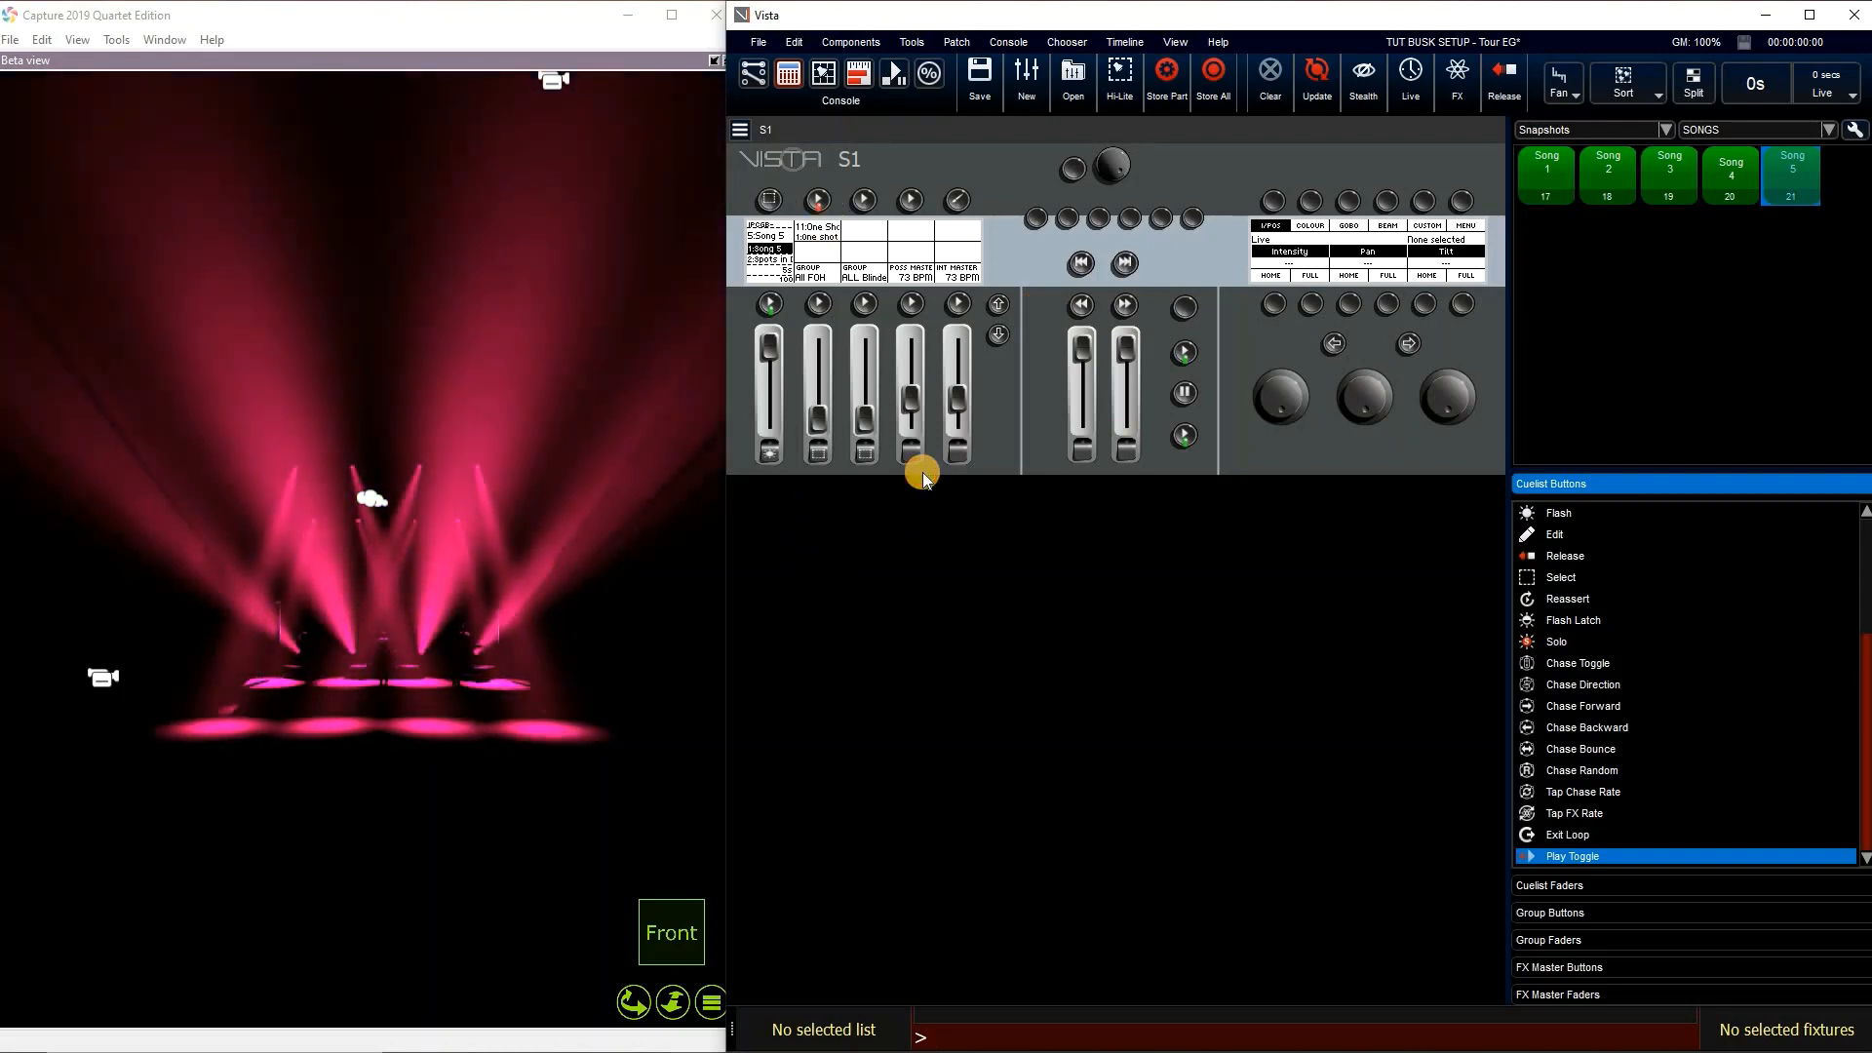
{"action": "left_click", "coordinate": [817, 200]}
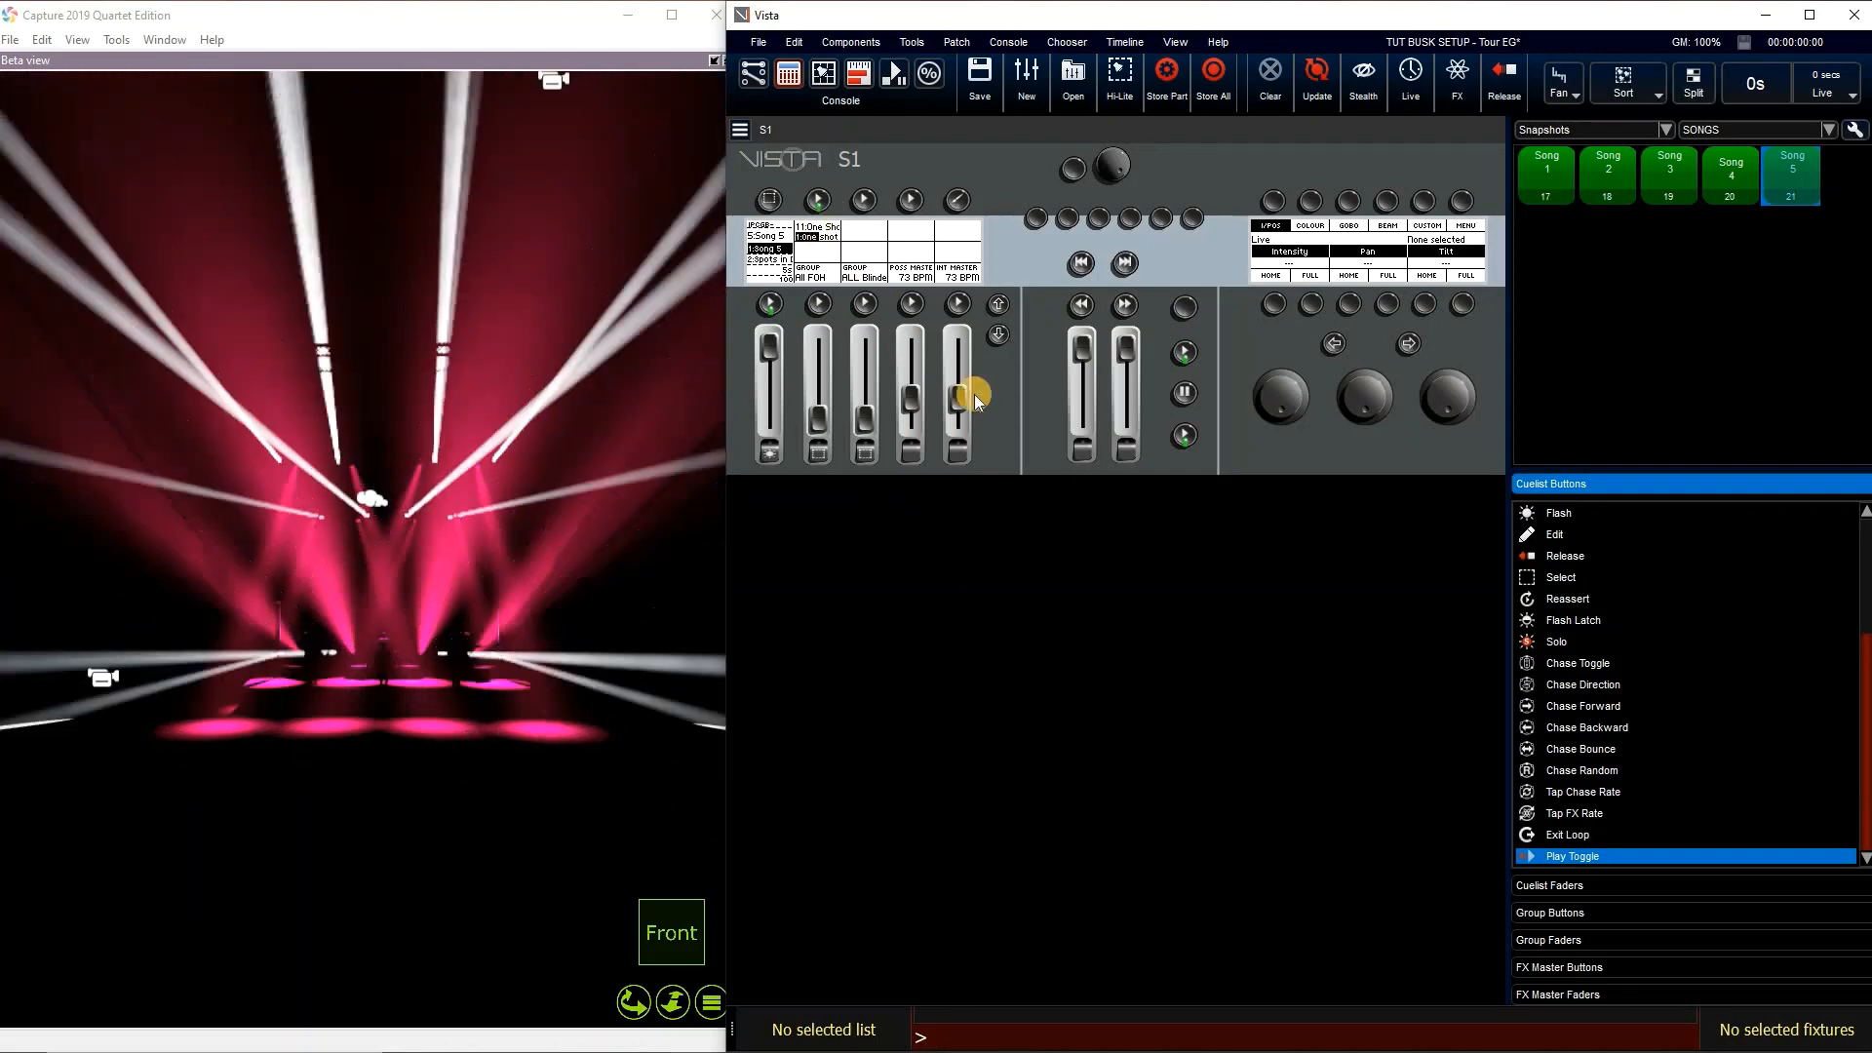
{"action": "left_click", "coordinate": [828, 231]}
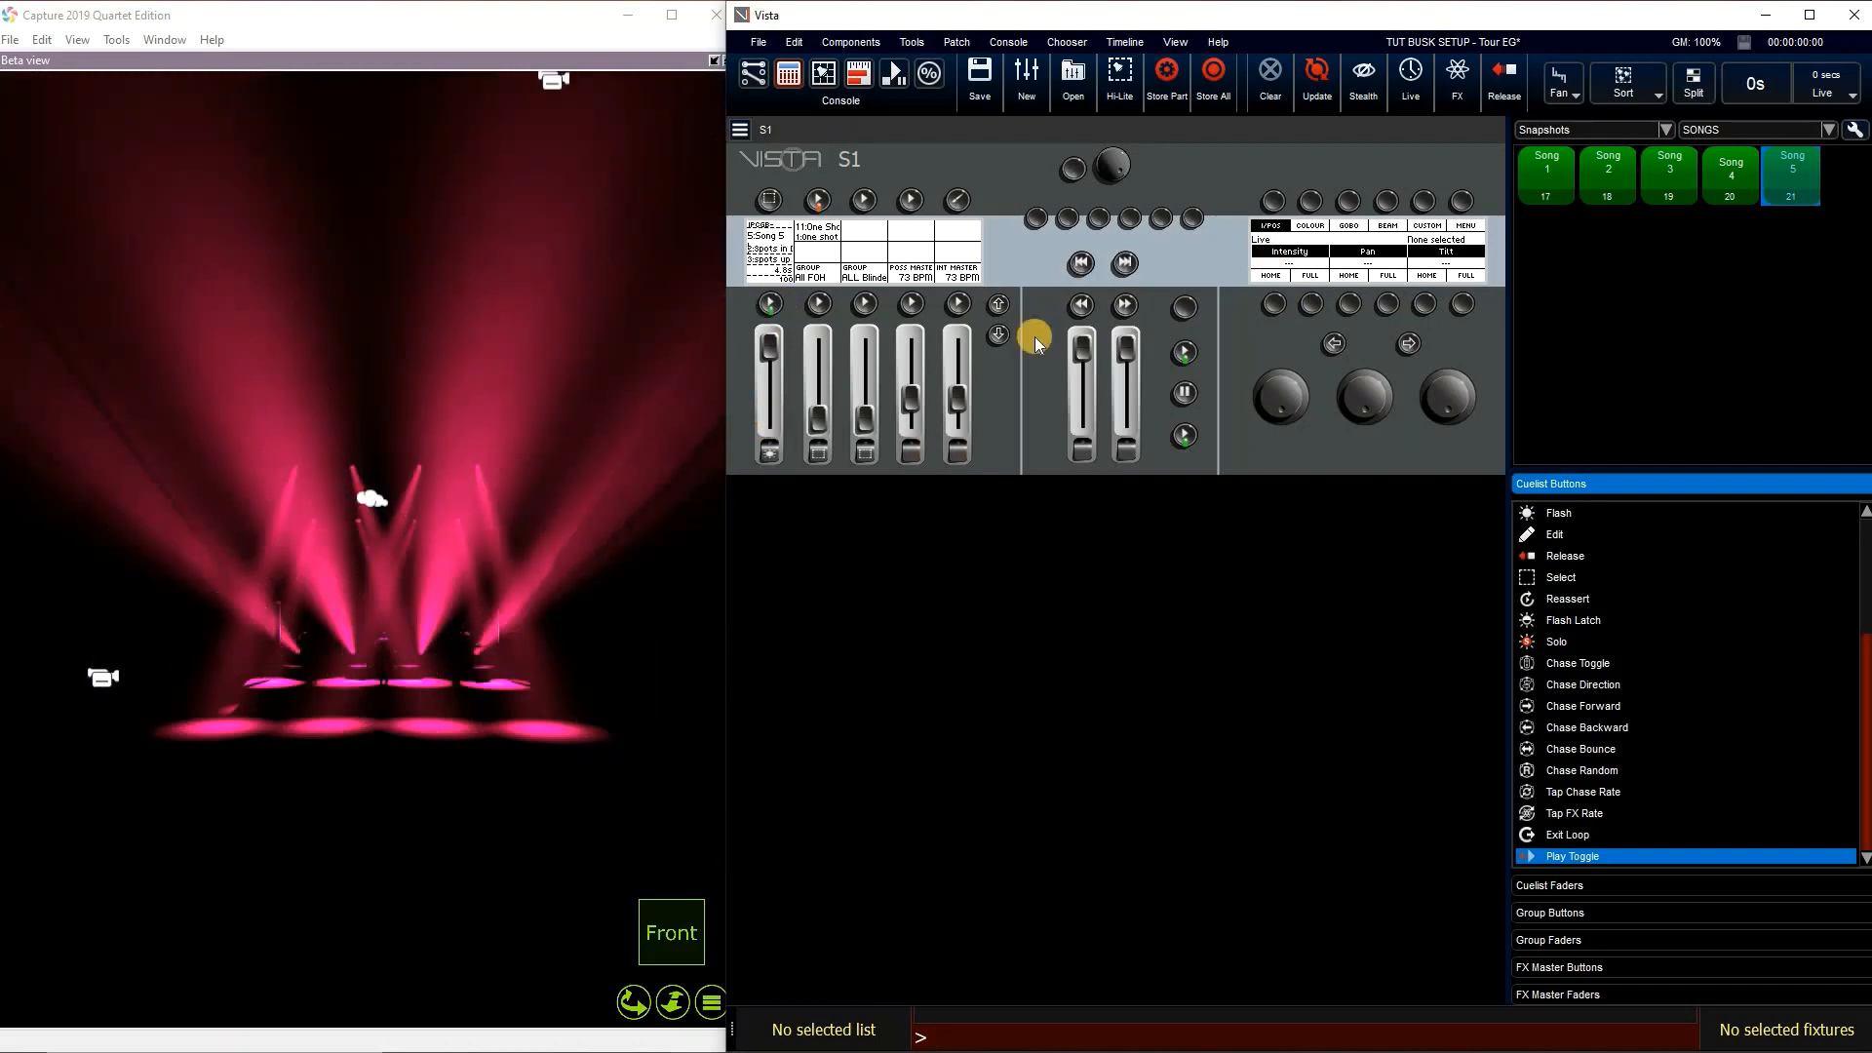
Raise the All FOH group fader partway and advance Song 5 through its spots up, FX and Stop FX cues
{"action": "left_click", "coordinate": [772, 302]}
{"action": "left_click_drag", "start_coordinate": [827, 425], "coordinate": [823, 377]}
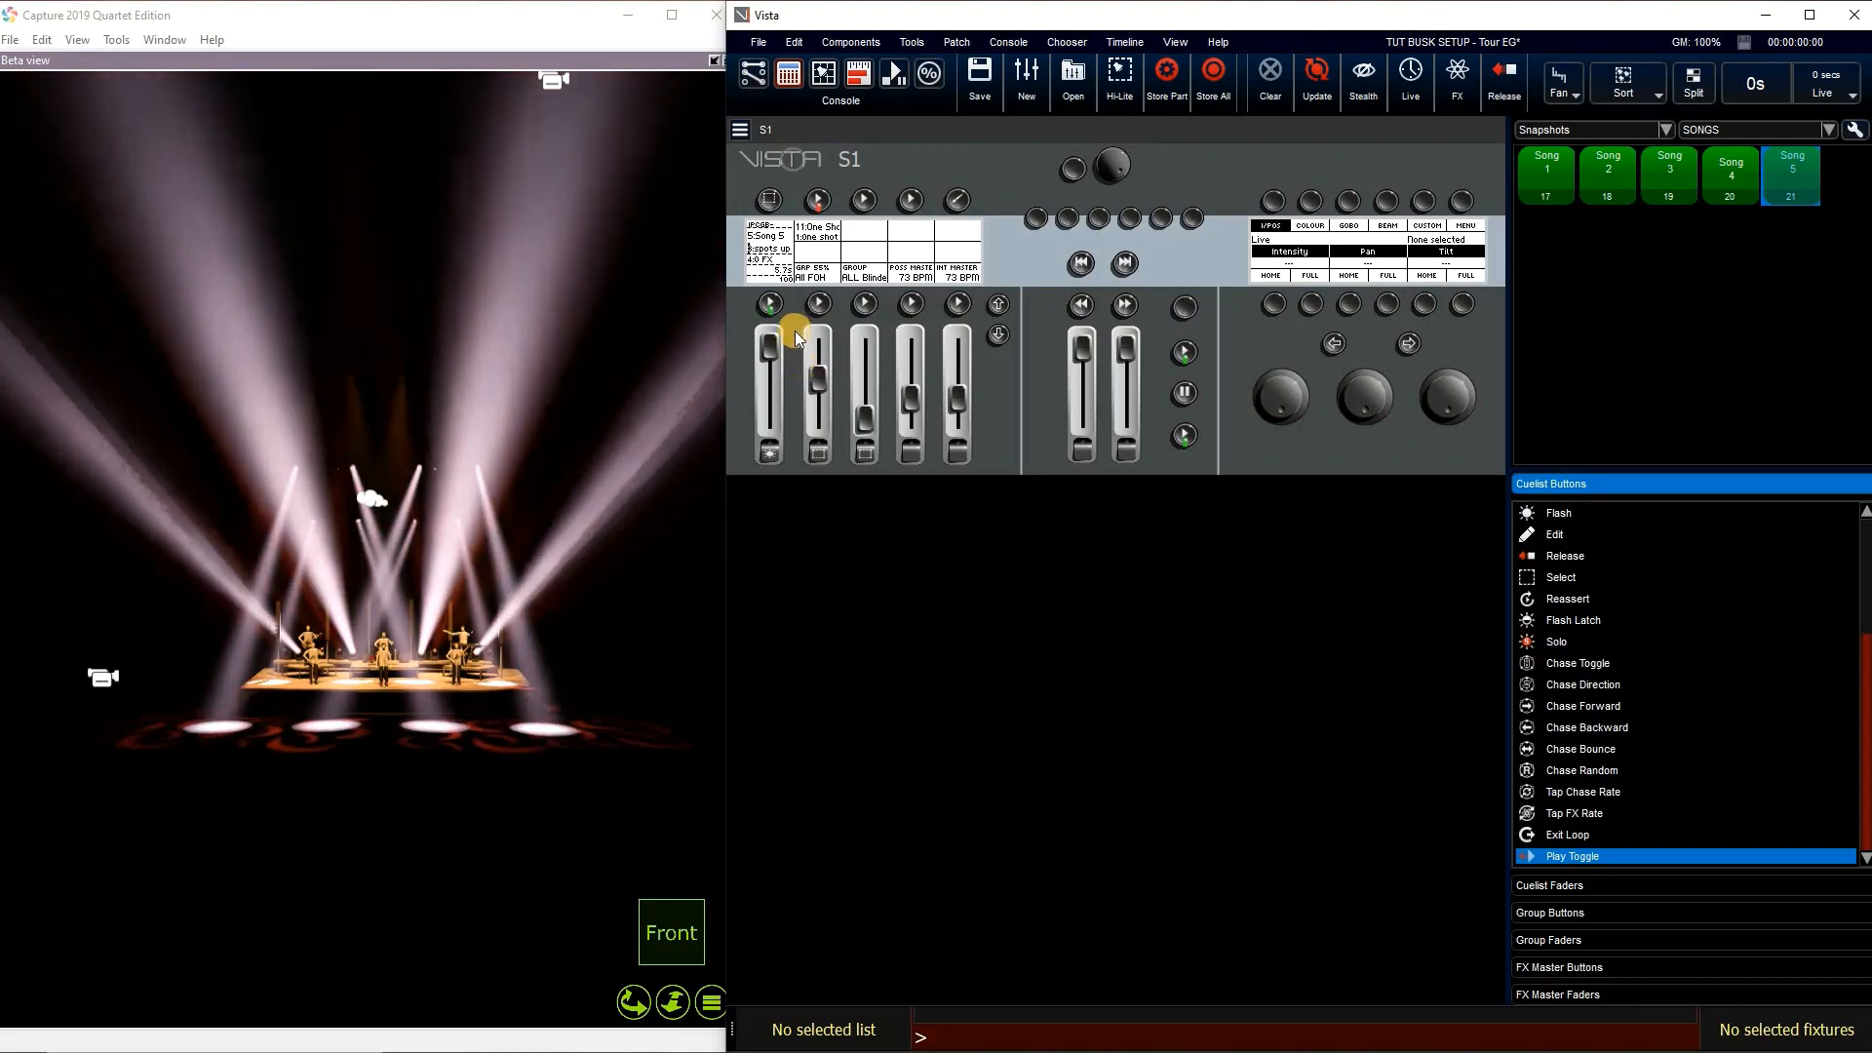
{"action": "left_click", "coordinate": [772, 308]}
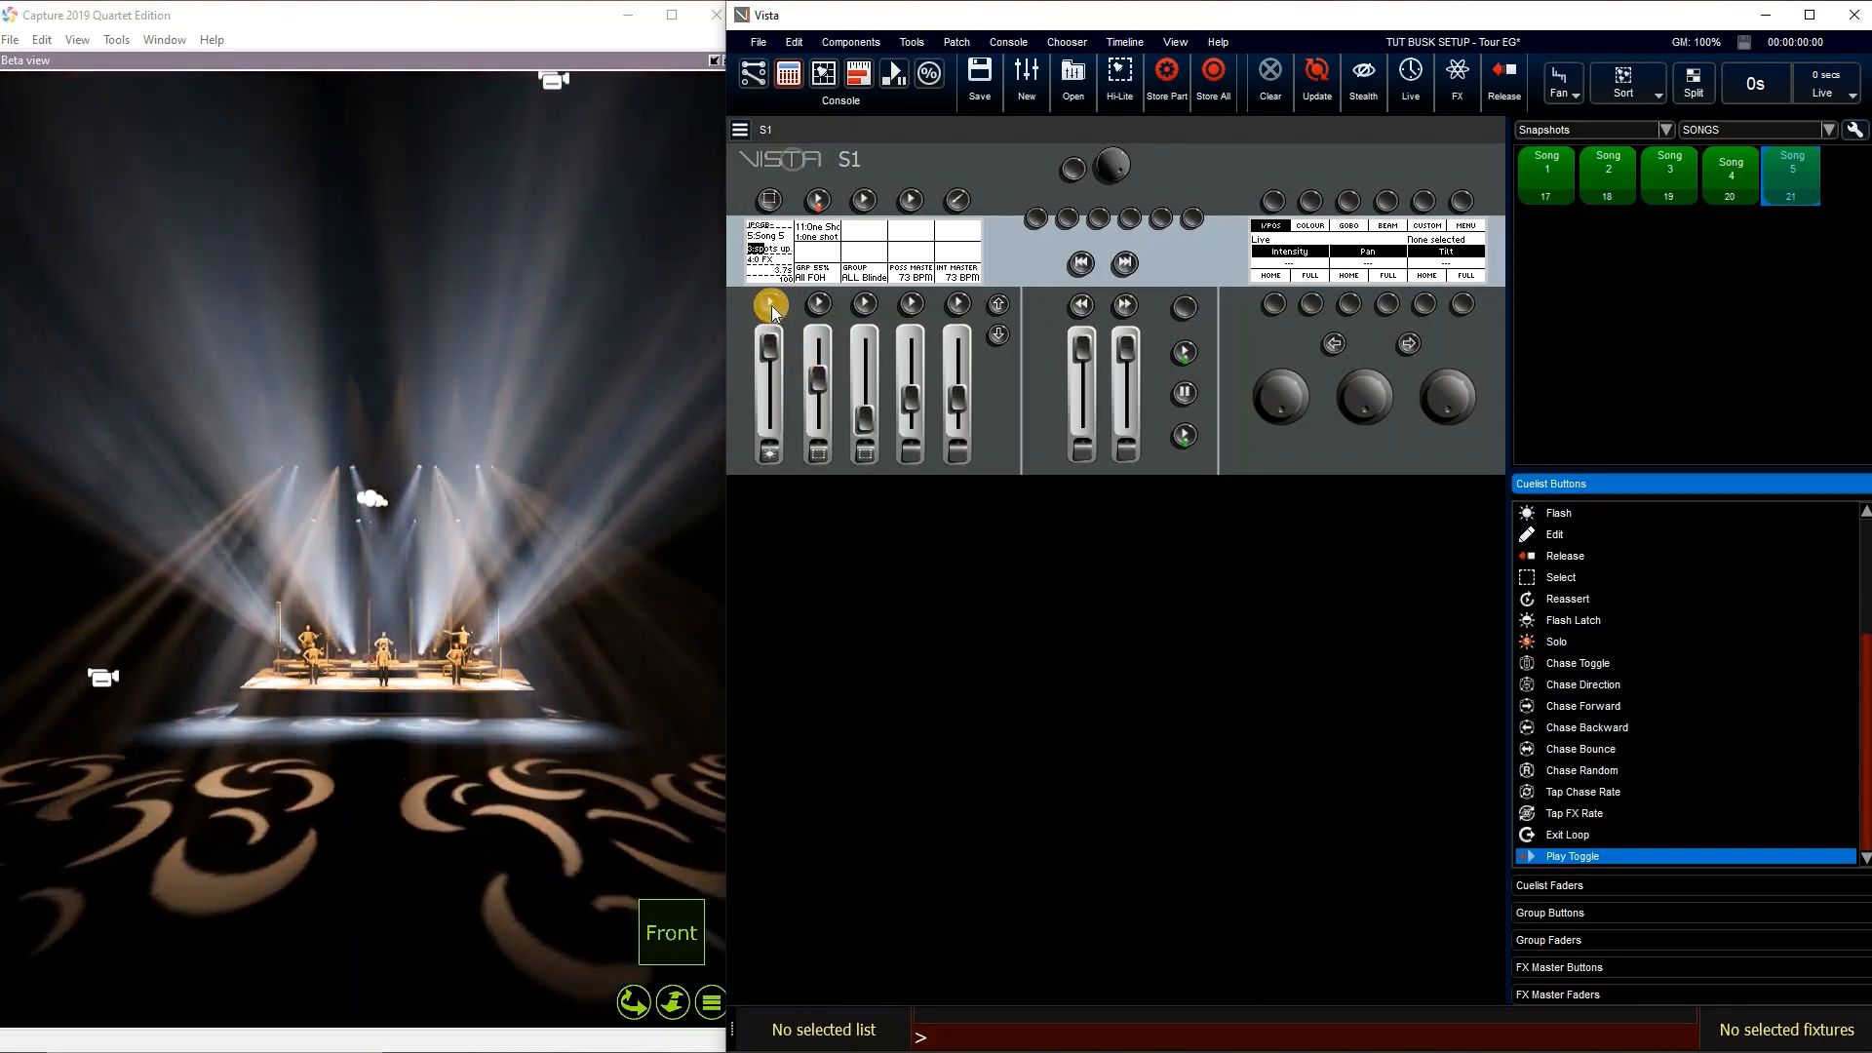
{"action": "left_click", "coordinate": [777, 449]}
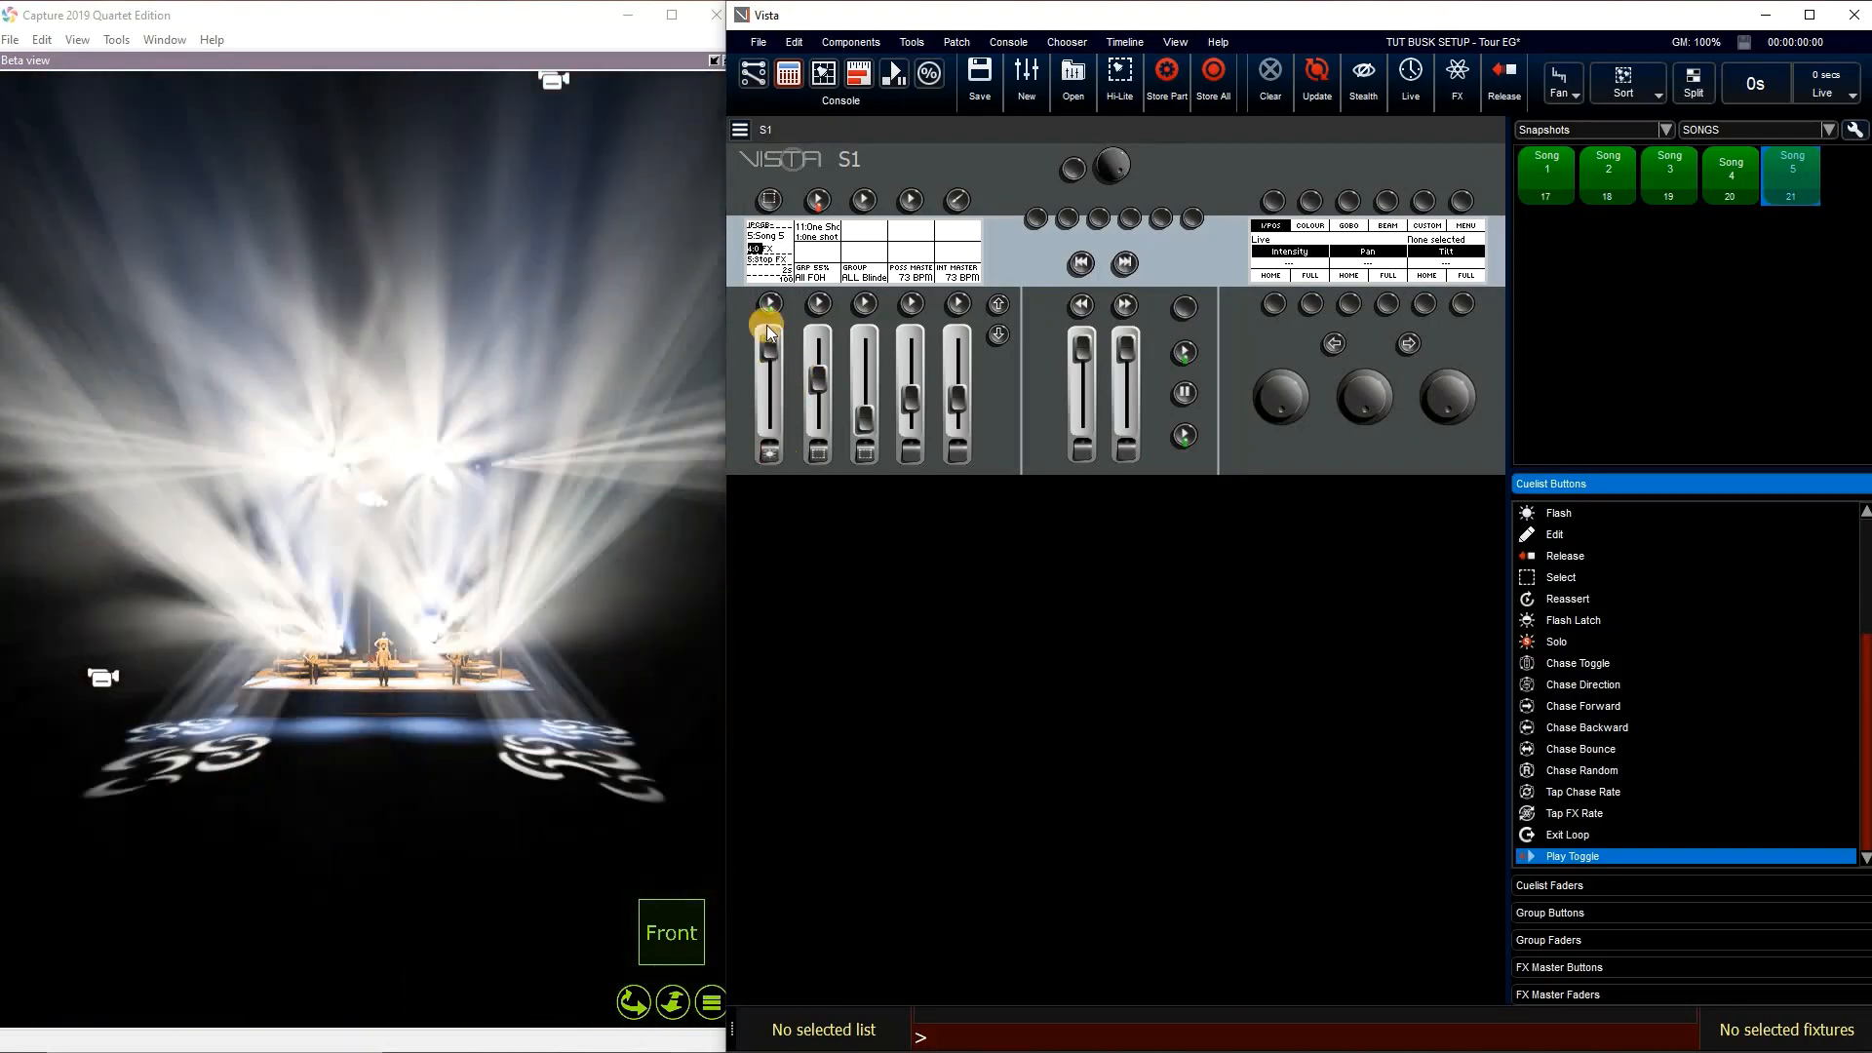
{"action": "left_click", "coordinate": [776, 308]}
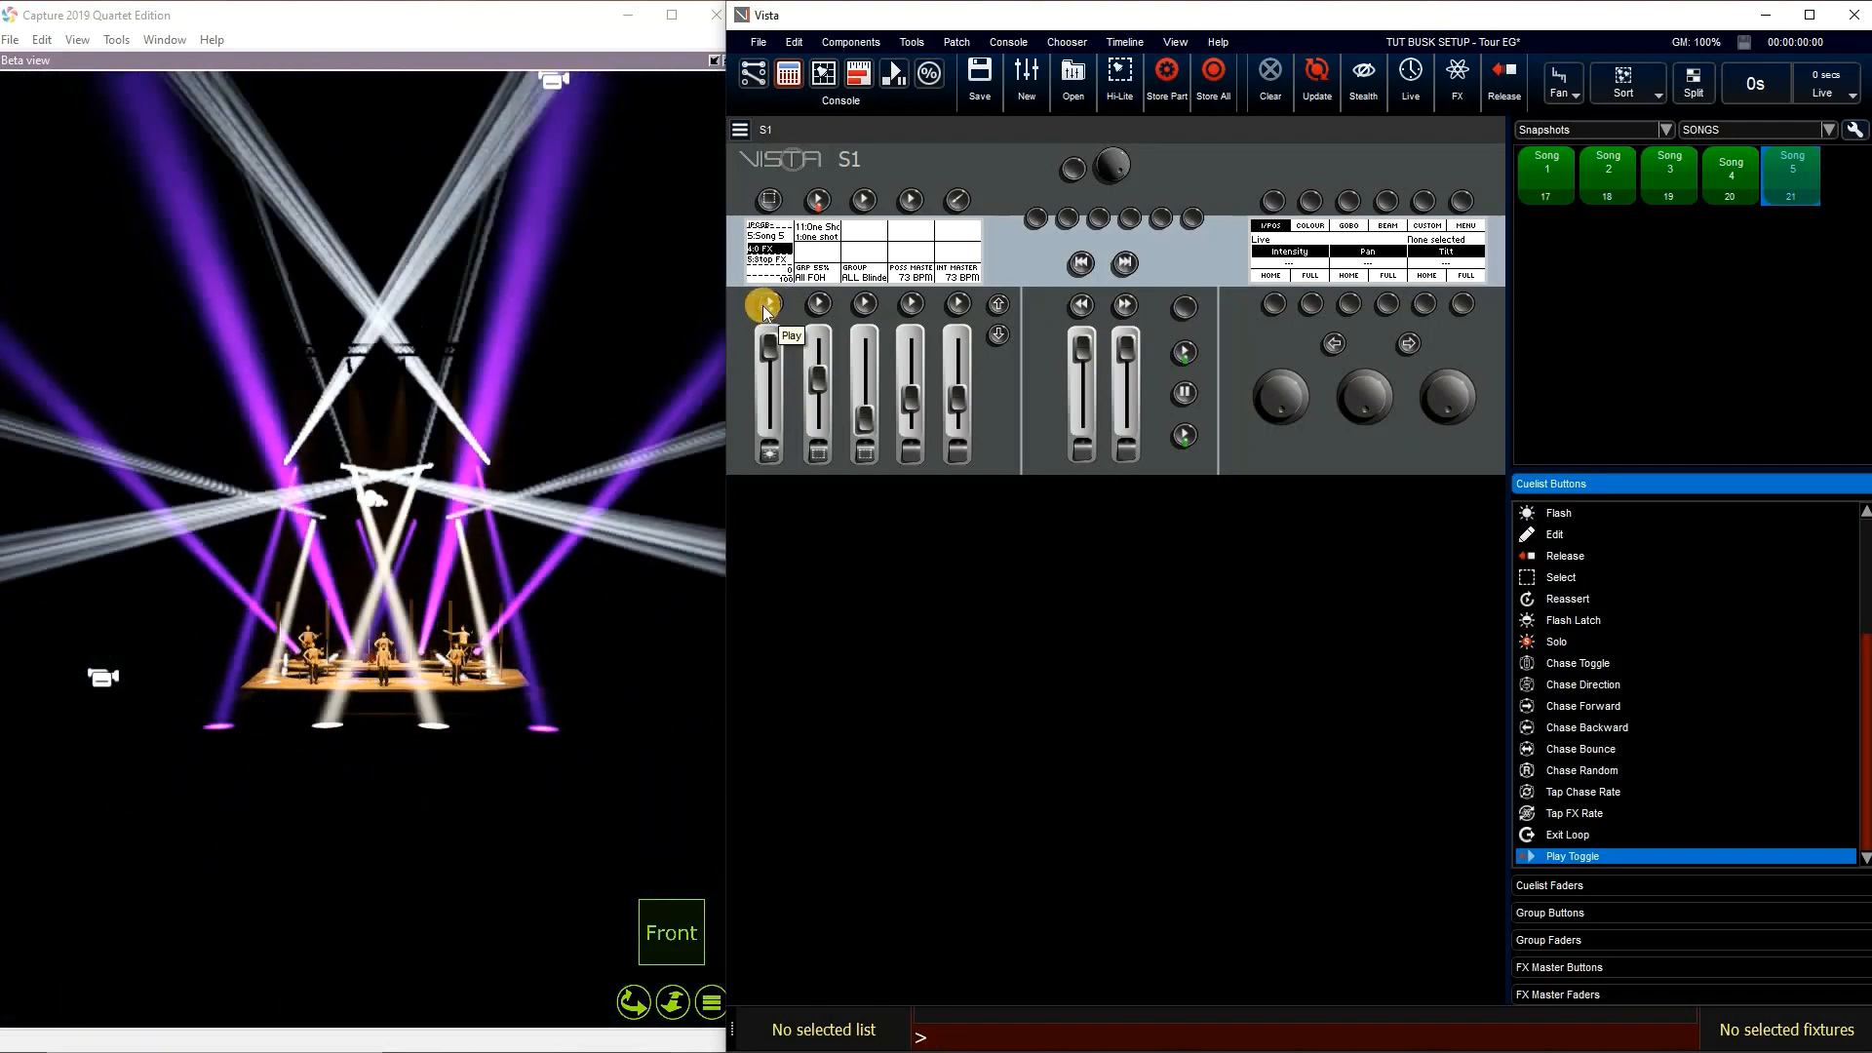
{"action": "left_click", "coordinate": [763, 302]}
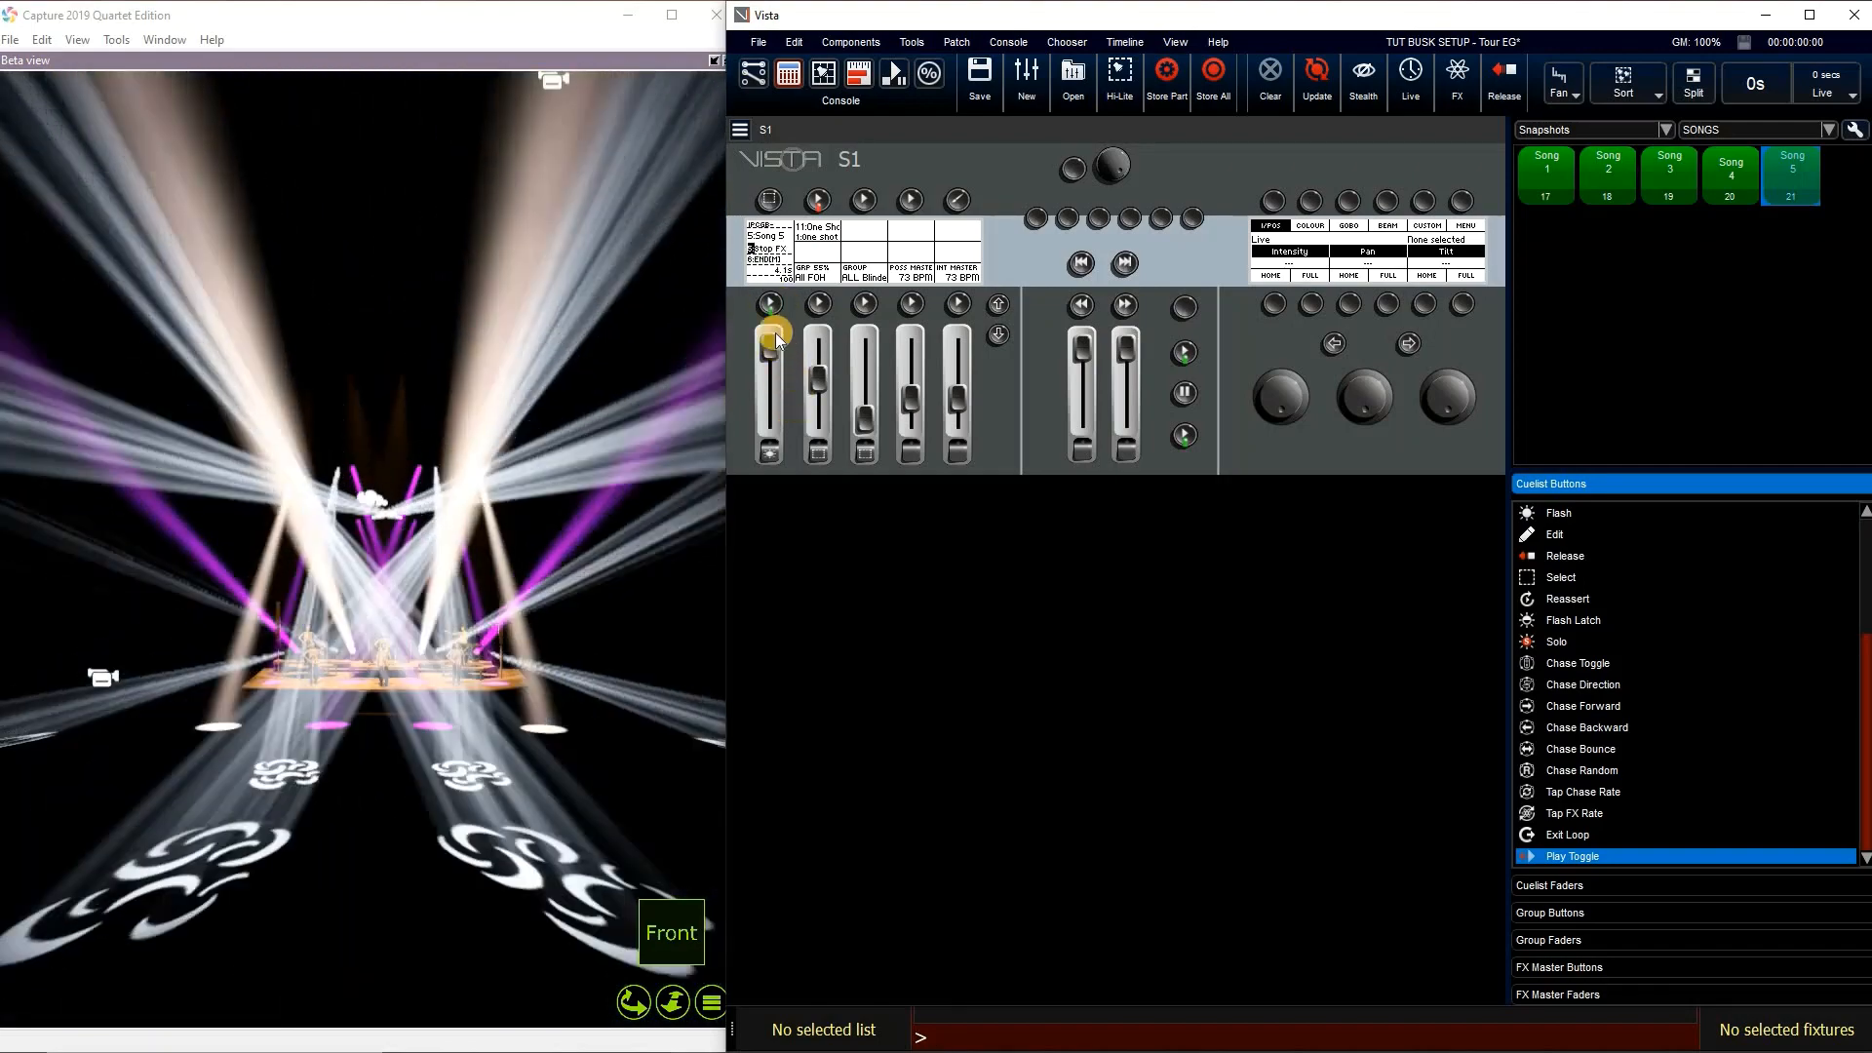
Run Song 5 to its closing preset and set the All FOH group to 100% and ALL Blinders to 13%
{"action": "left_click", "coordinate": [768, 304]}
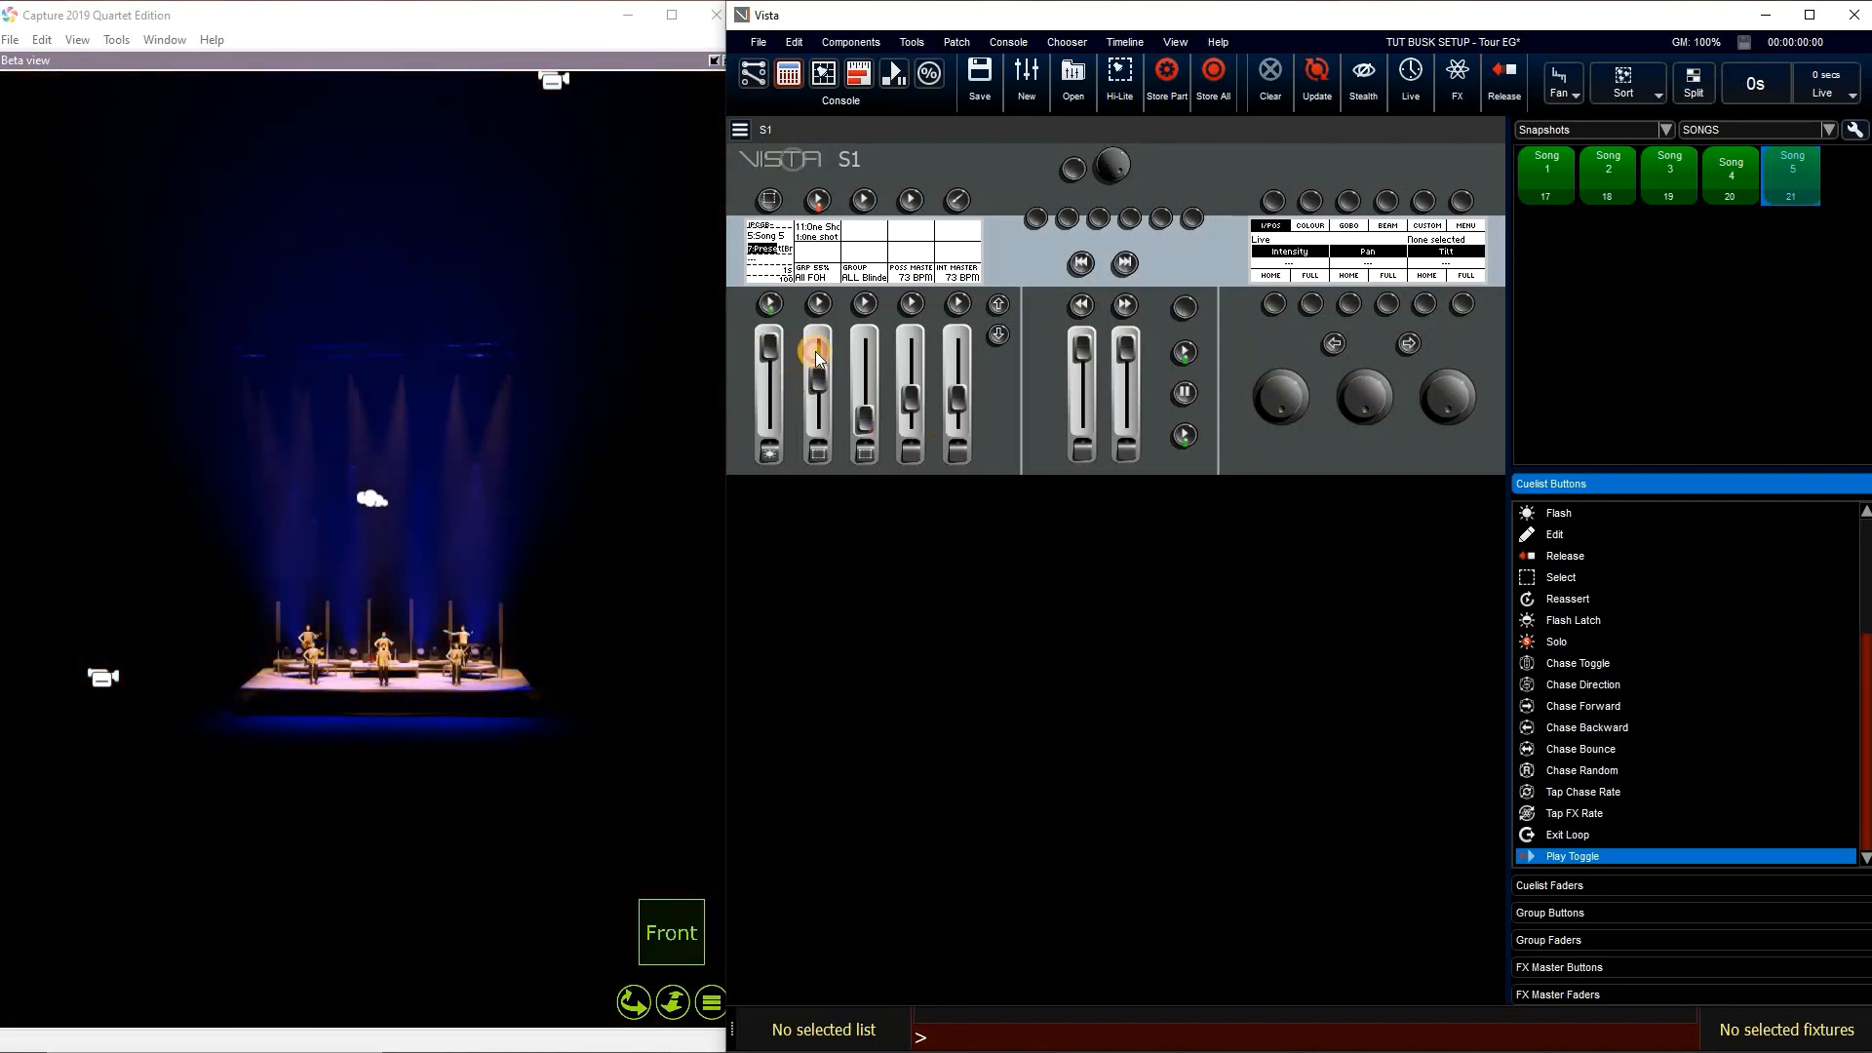
{"action": "left_click", "coordinate": [865, 417]}
{"action": "left_click_drag", "start_coordinate": [834, 381], "coordinate": [871, 406]}
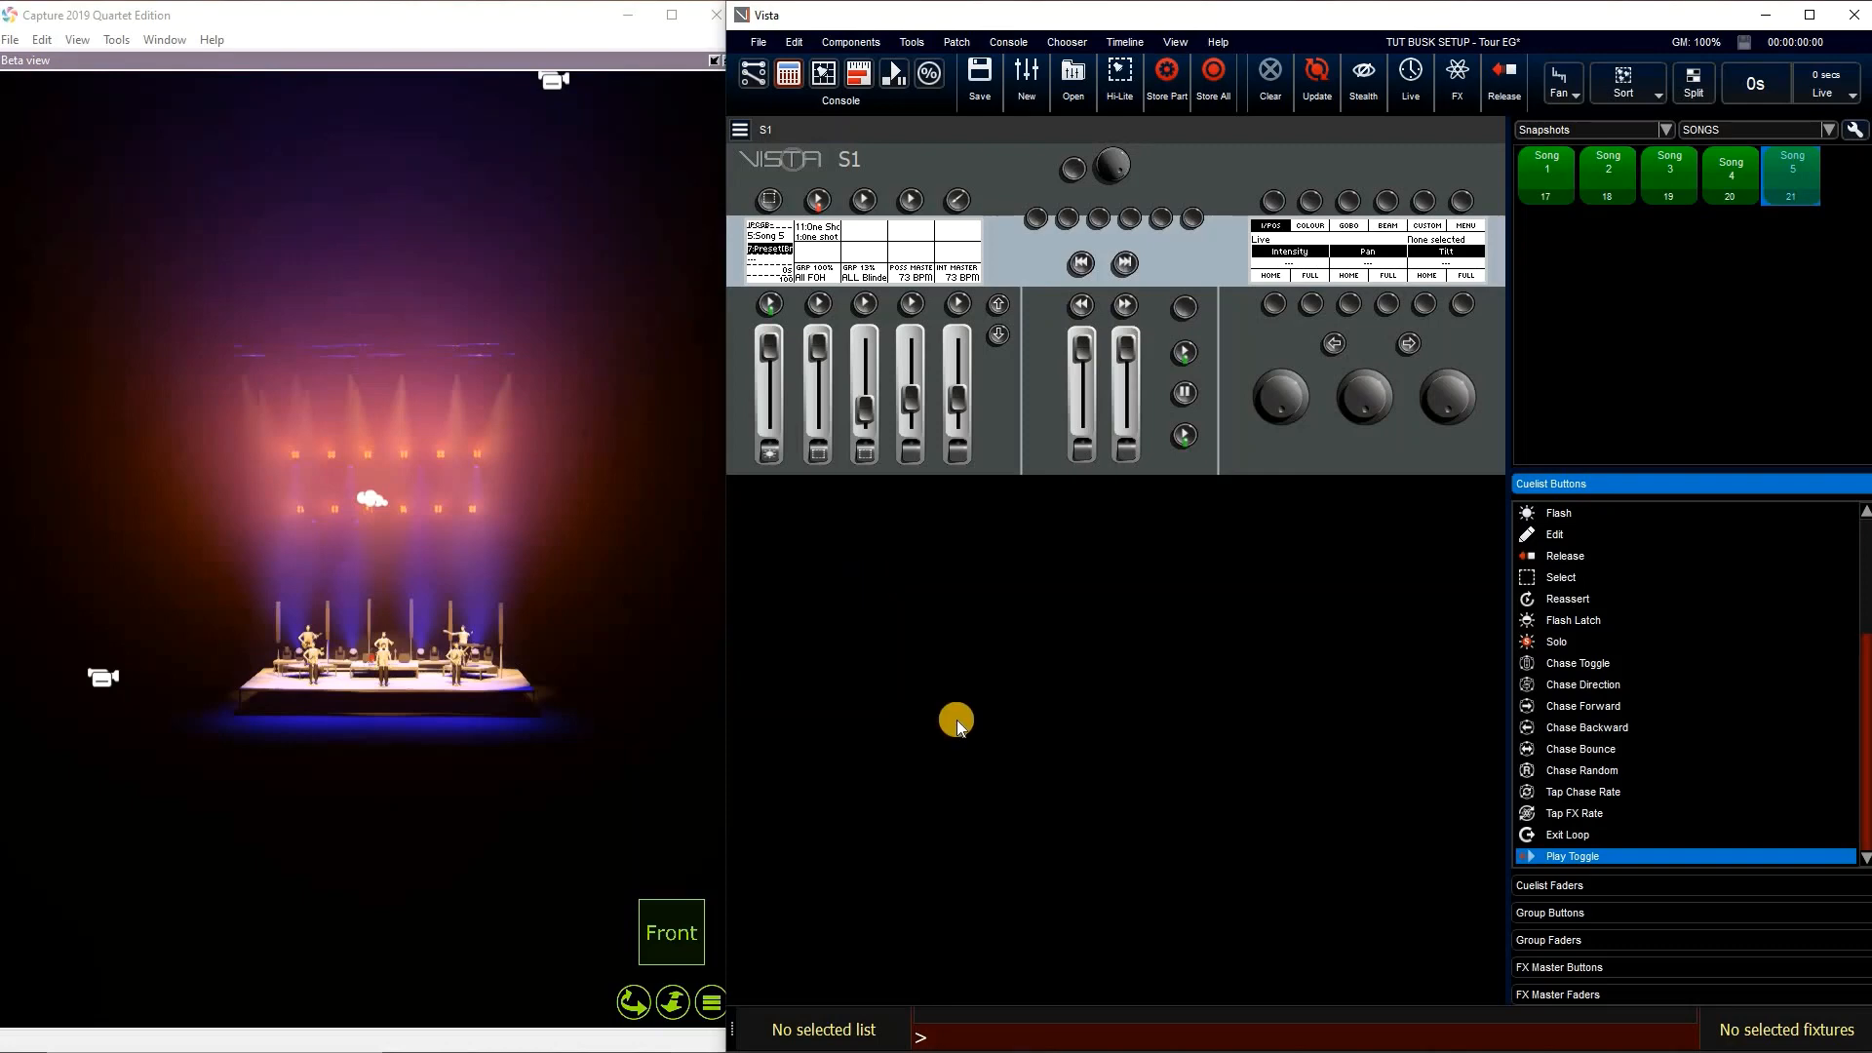
Open the Song 1 cuelist timeline on its closing preset cue and toggle Black-Out on and off
{"action": "left_click", "coordinate": [829, 85]}
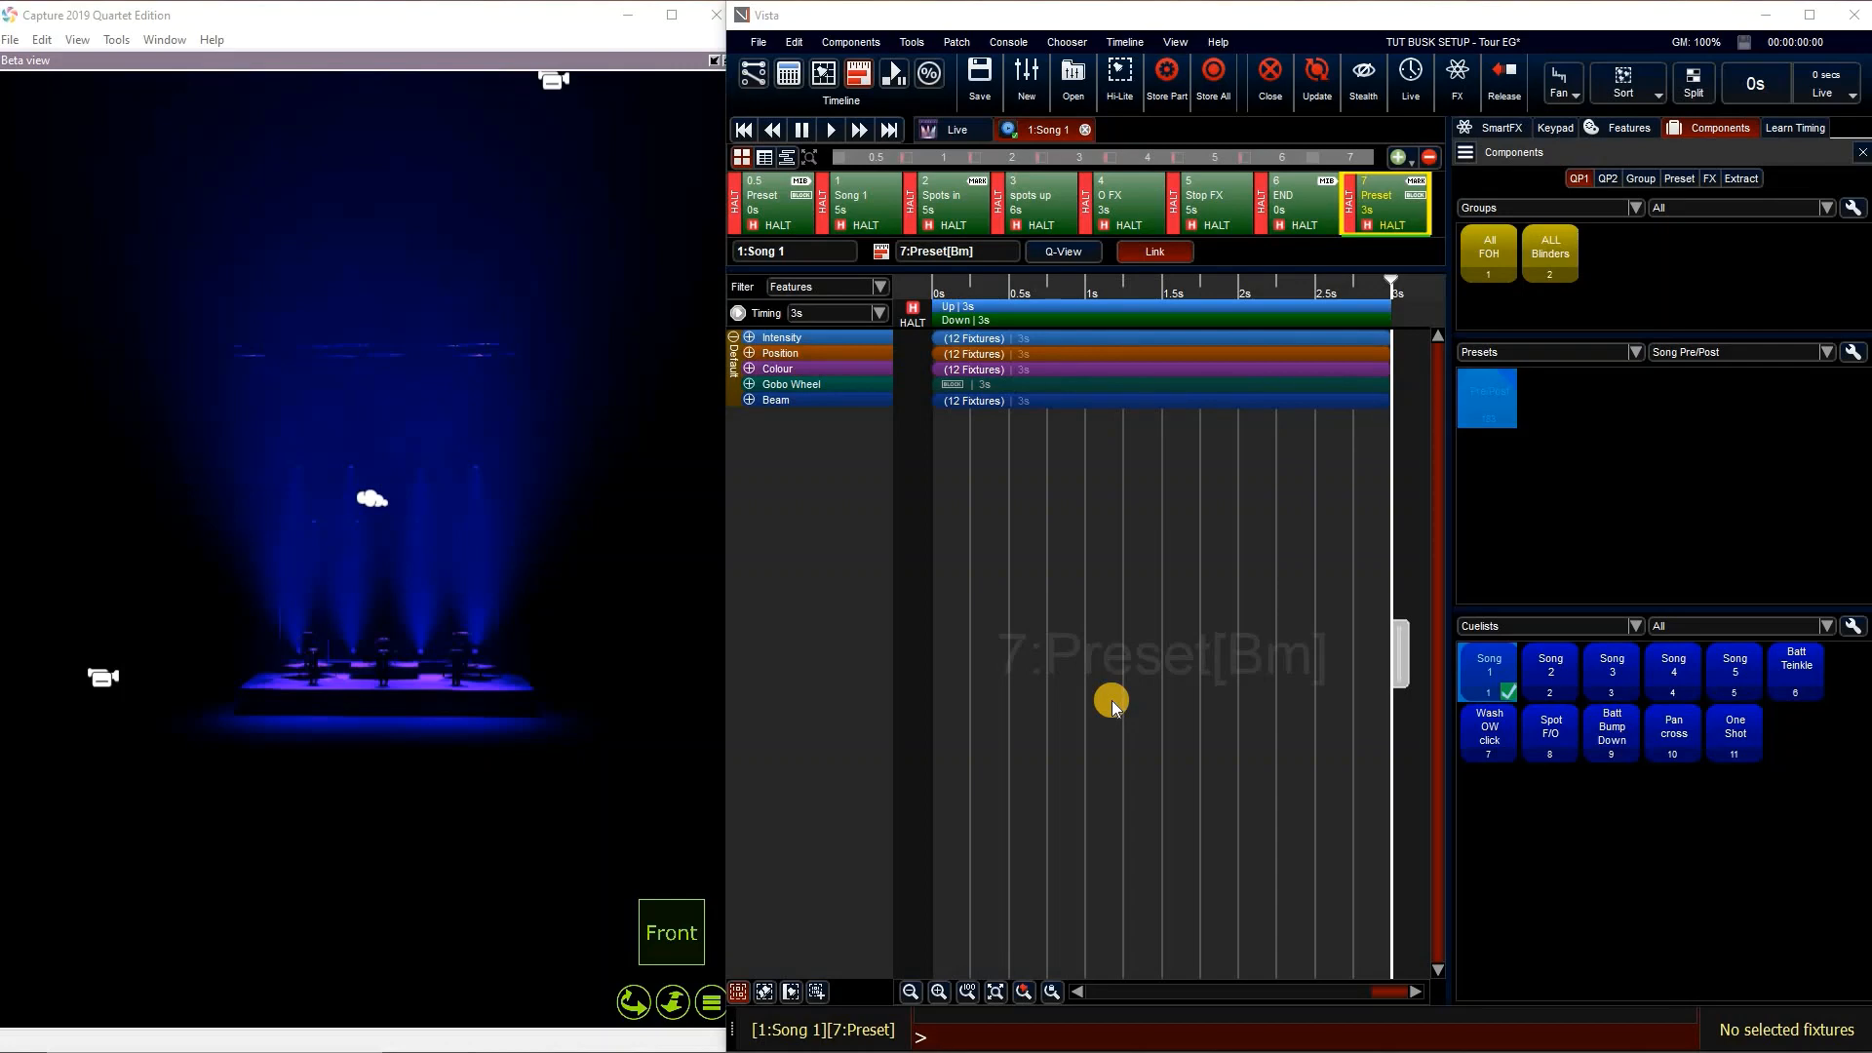
{"action": "key", "text": "ctrl+b"}
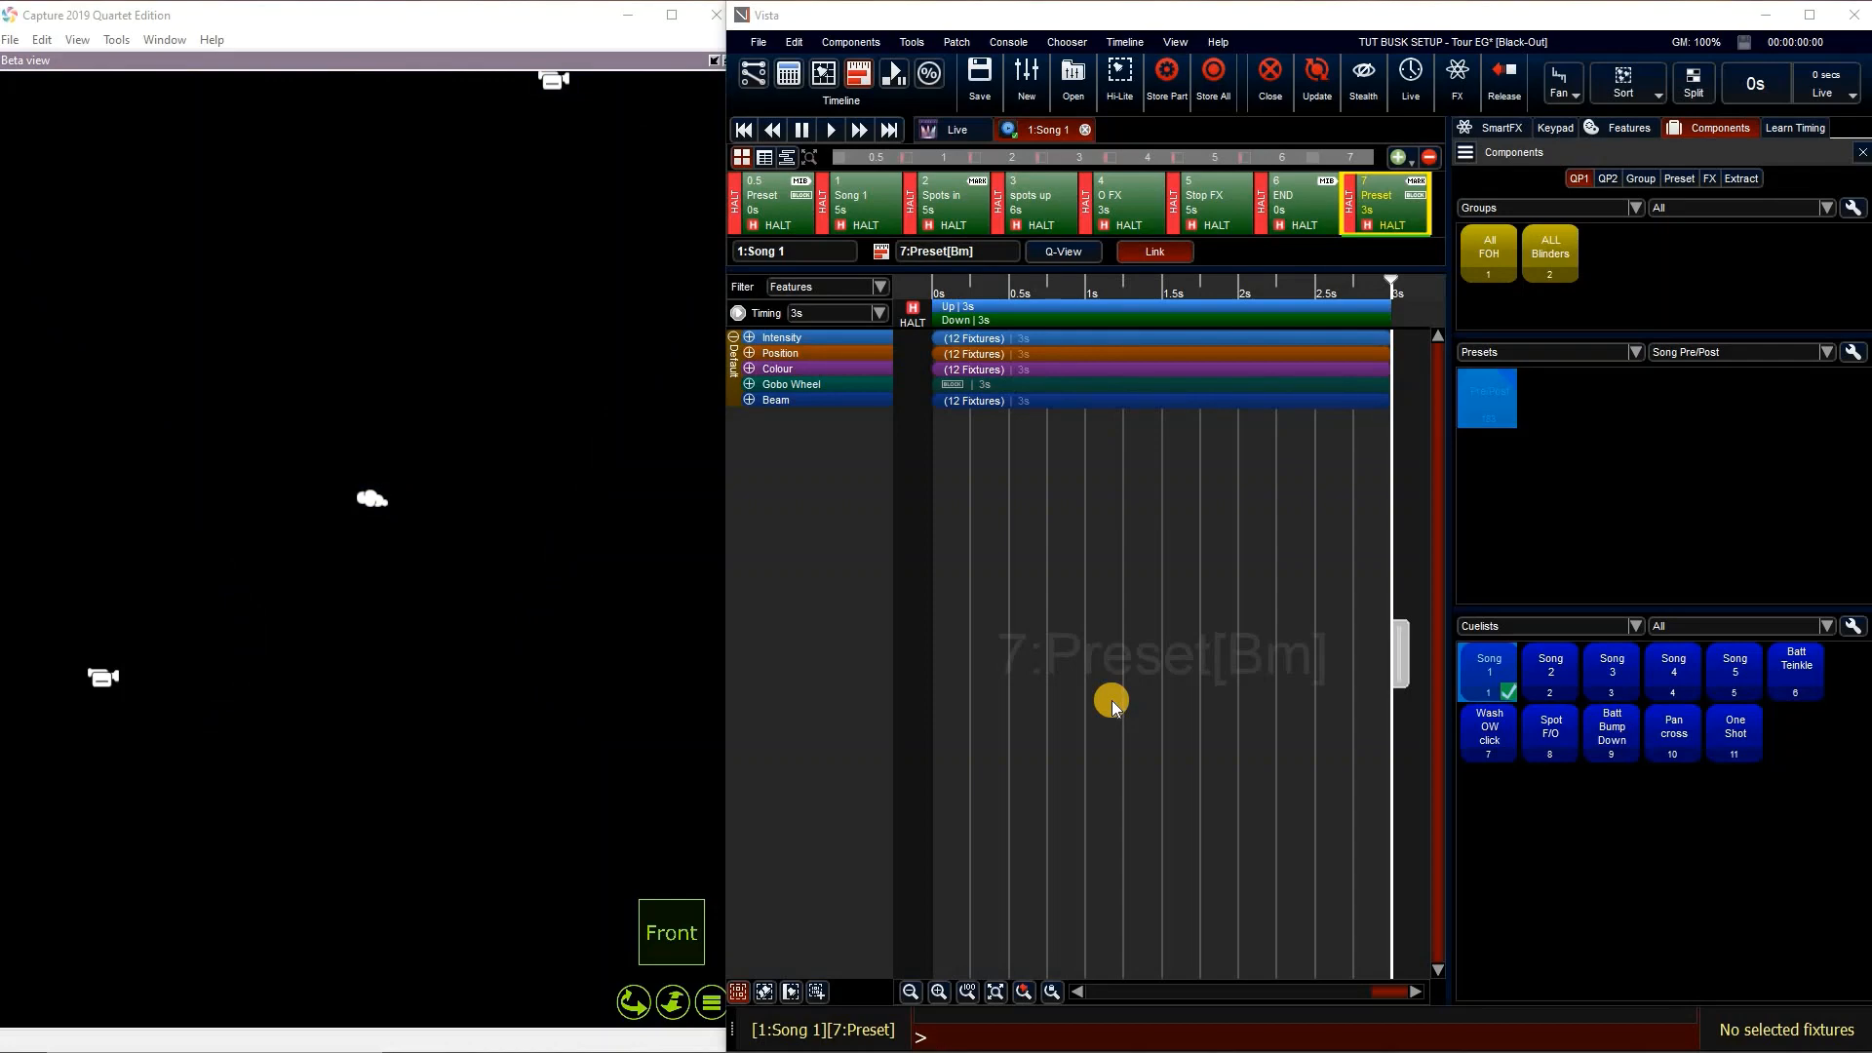
{"action": "key", "text": "ctrl+b"}
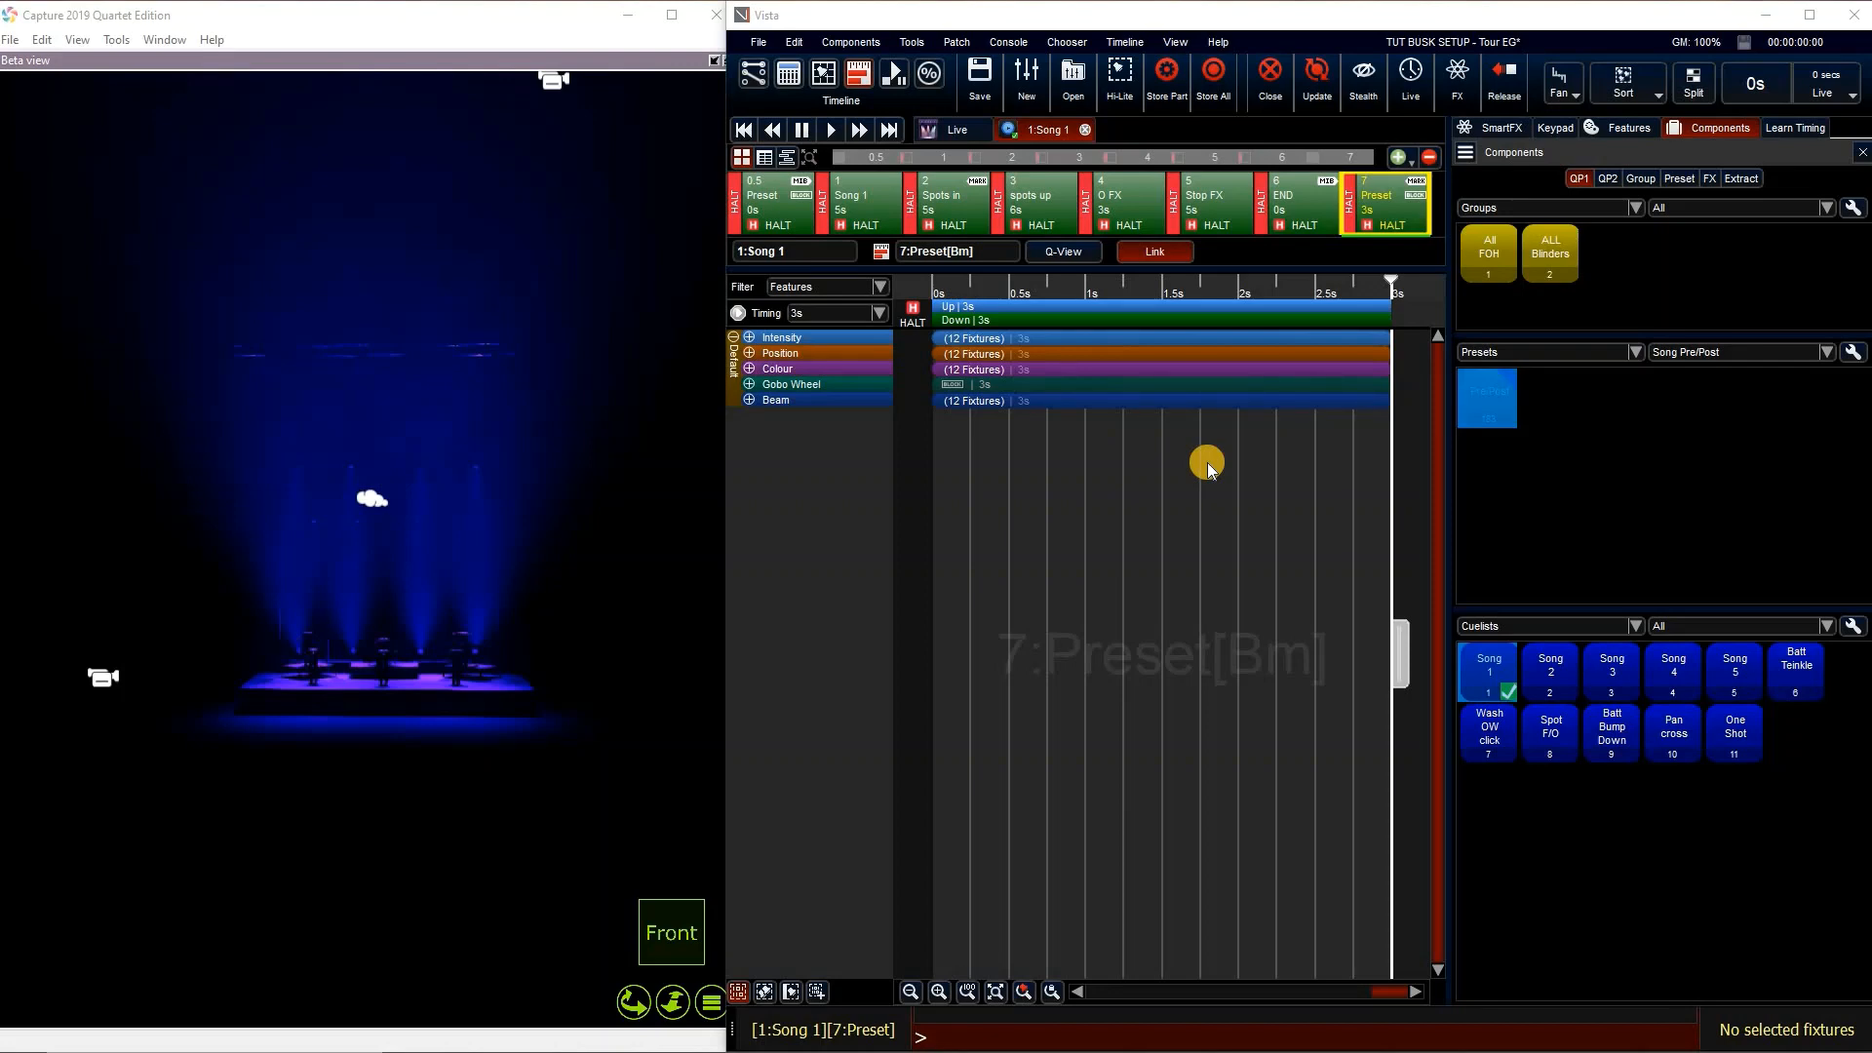
Insert a Snapshot command targeting the Song 2 snapshot into cue 7 Preset of Song 1
{"action": "left_click", "coordinate": [1087, 532]}
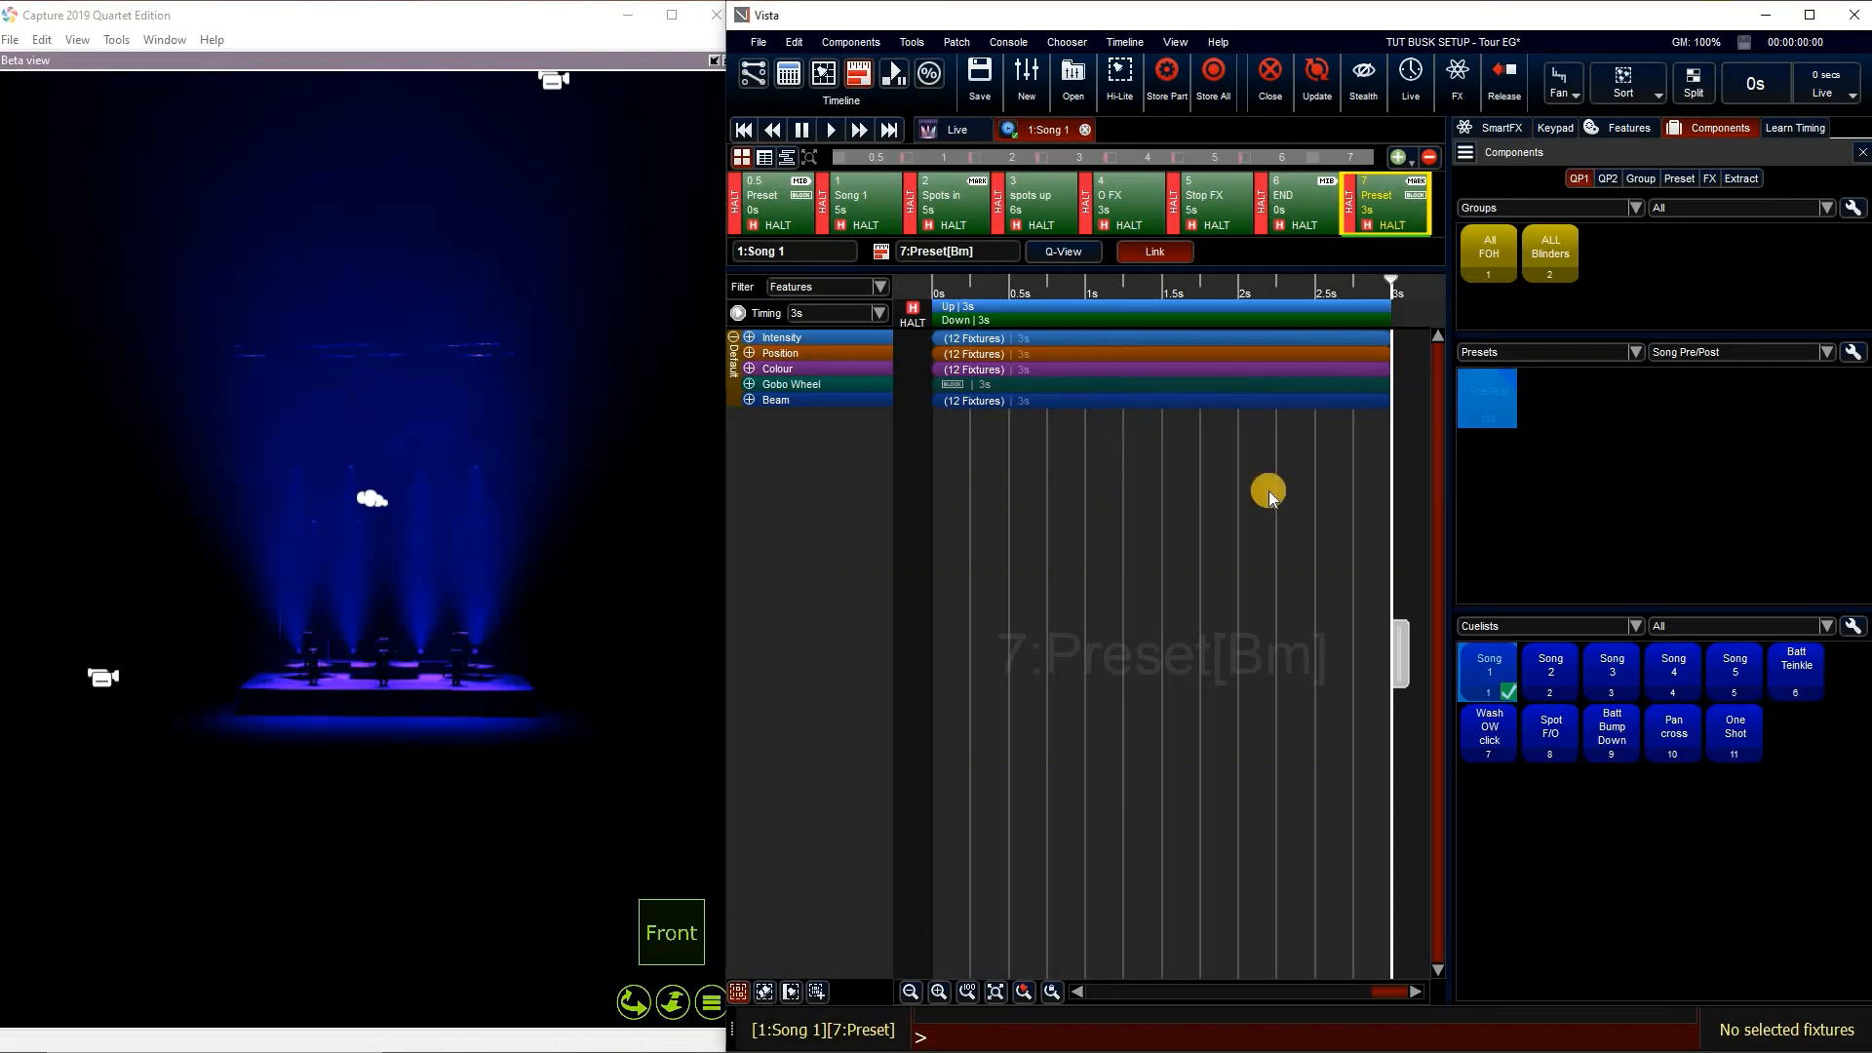
{"action": "key", "text": "shift"}
{"action": "left_click", "coordinate": [1072, 86]}
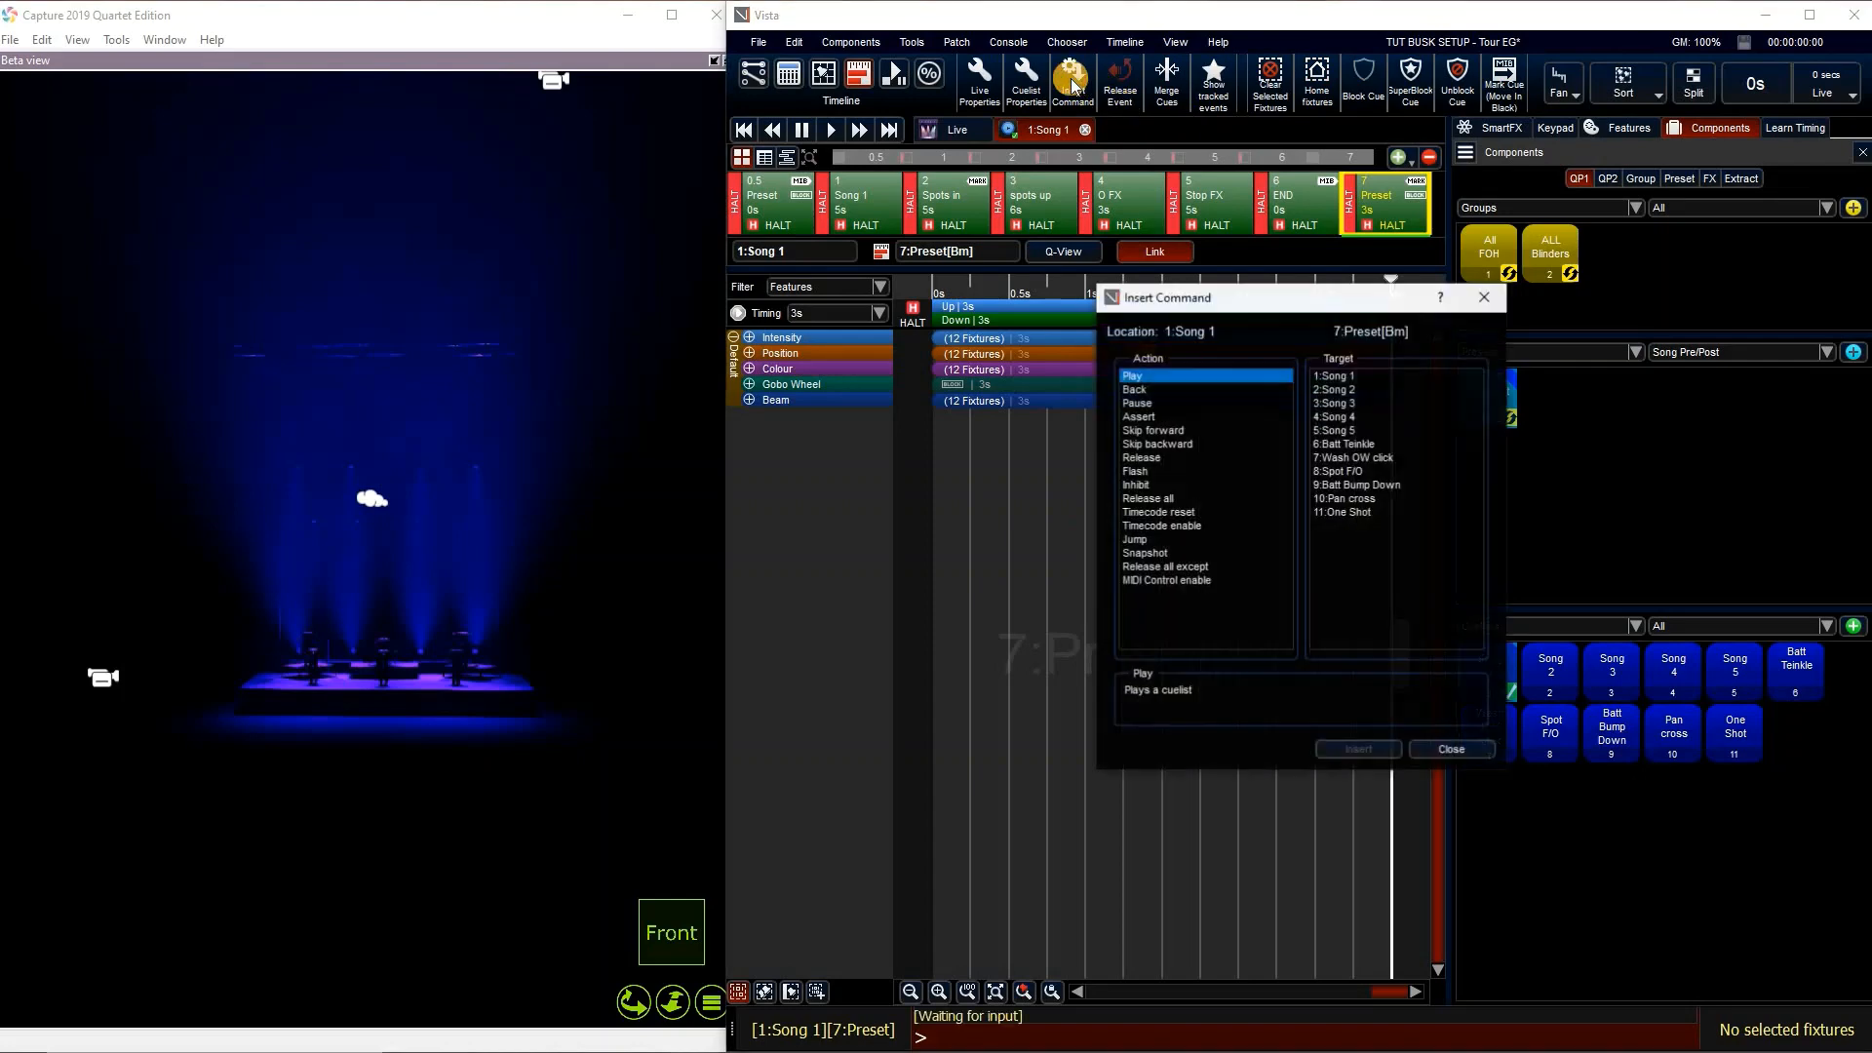
{"action": "left_click", "coordinate": [1133, 553]}
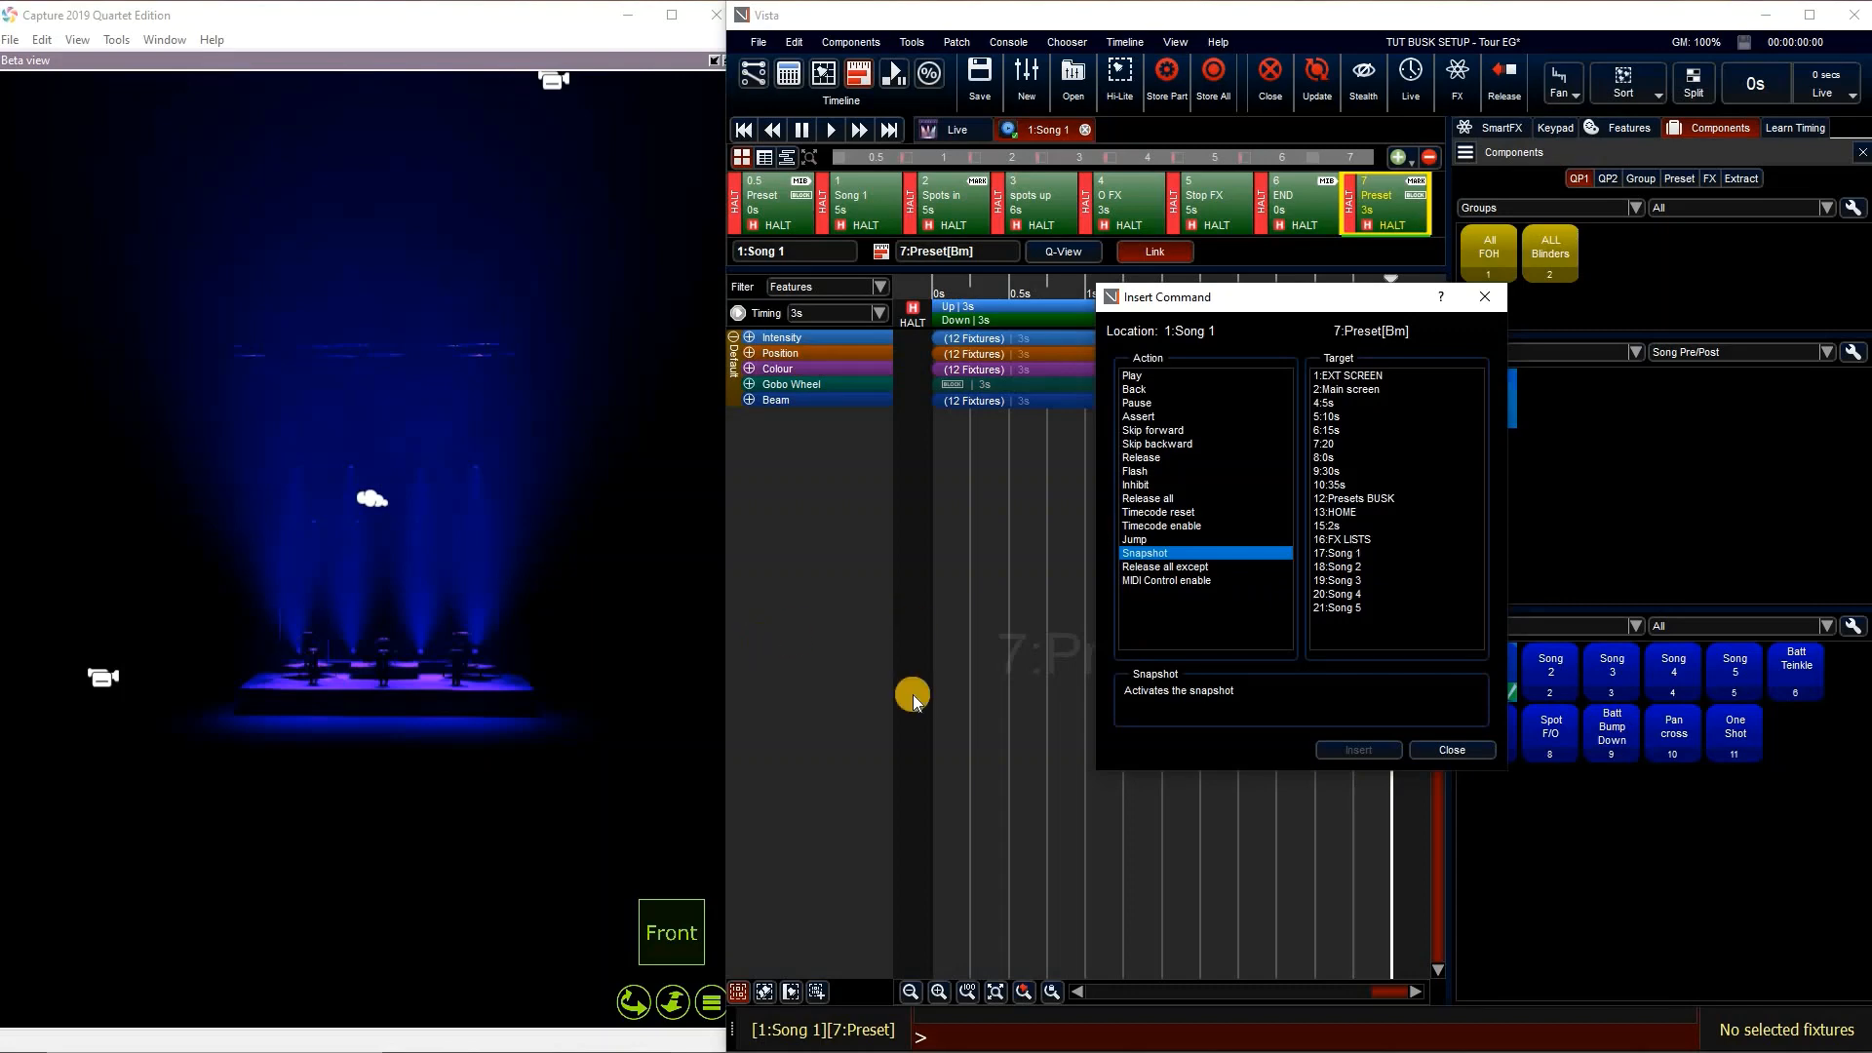
{"action": "left_click", "coordinate": [1350, 567]}
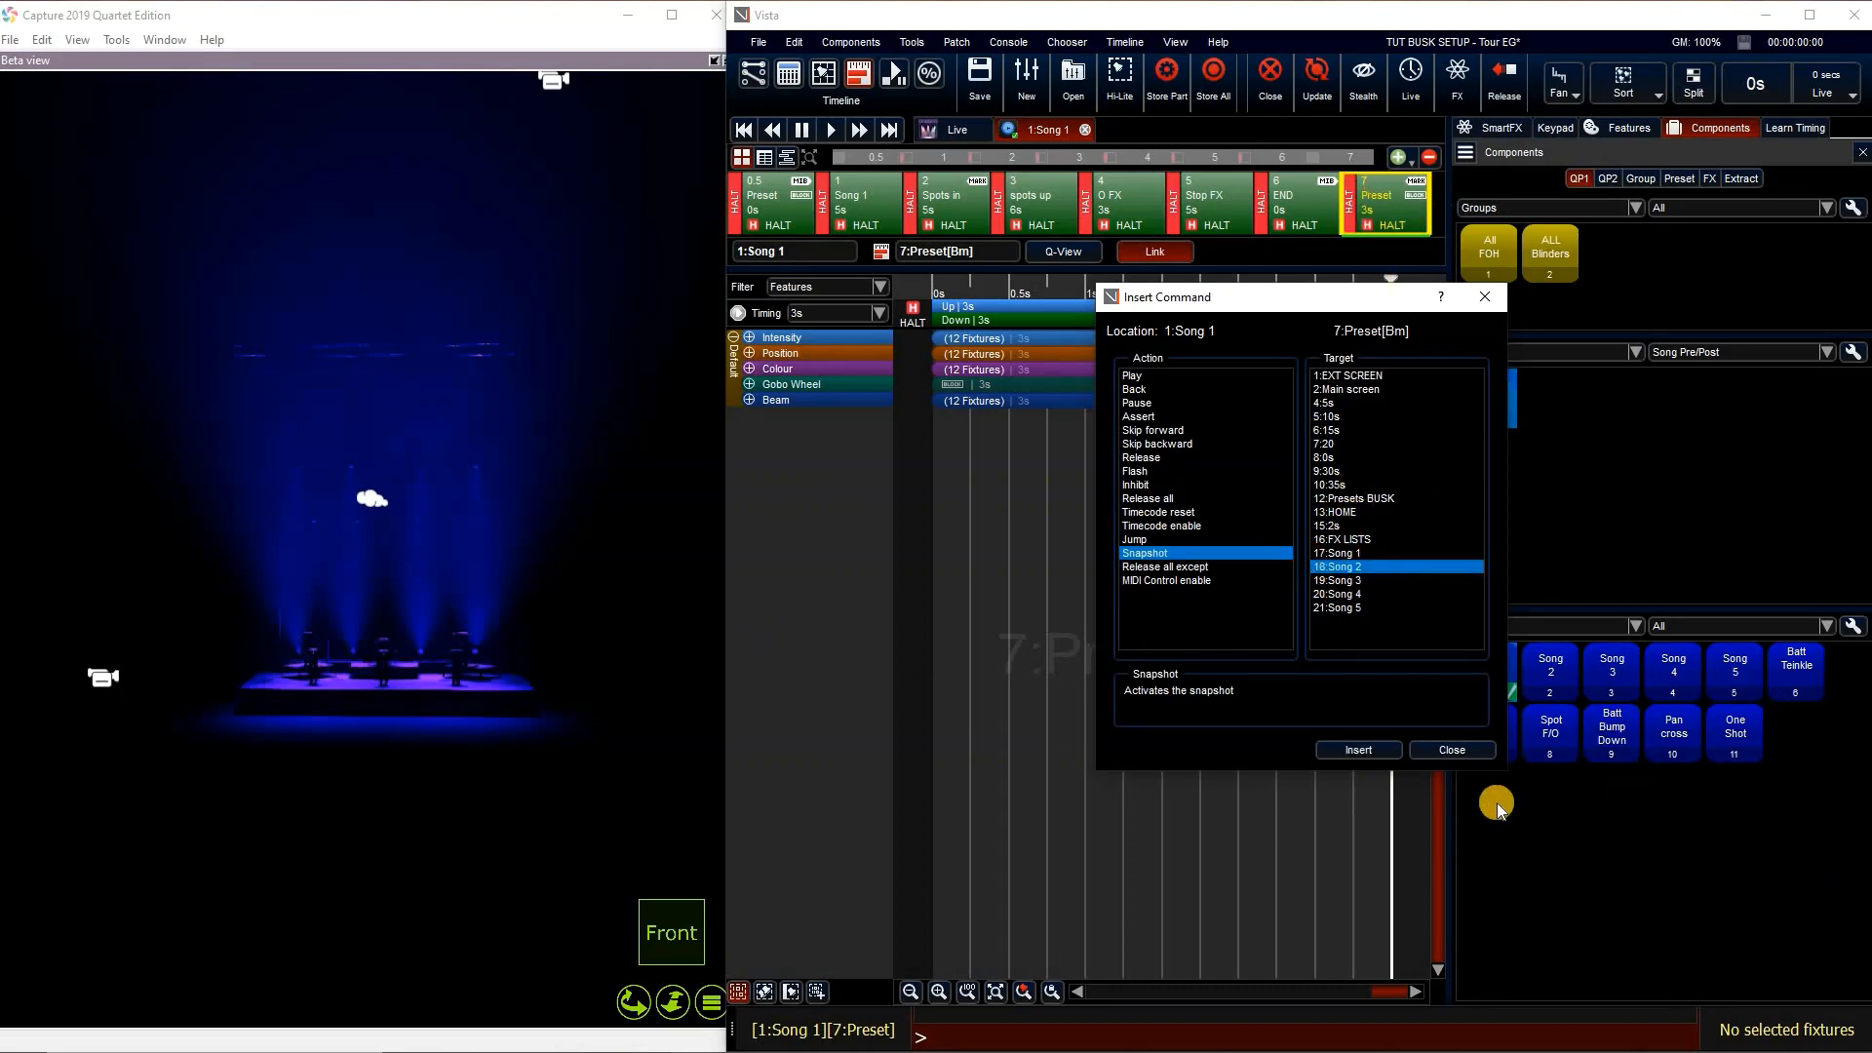
{"action": "left_click", "coordinate": [1385, 750]}
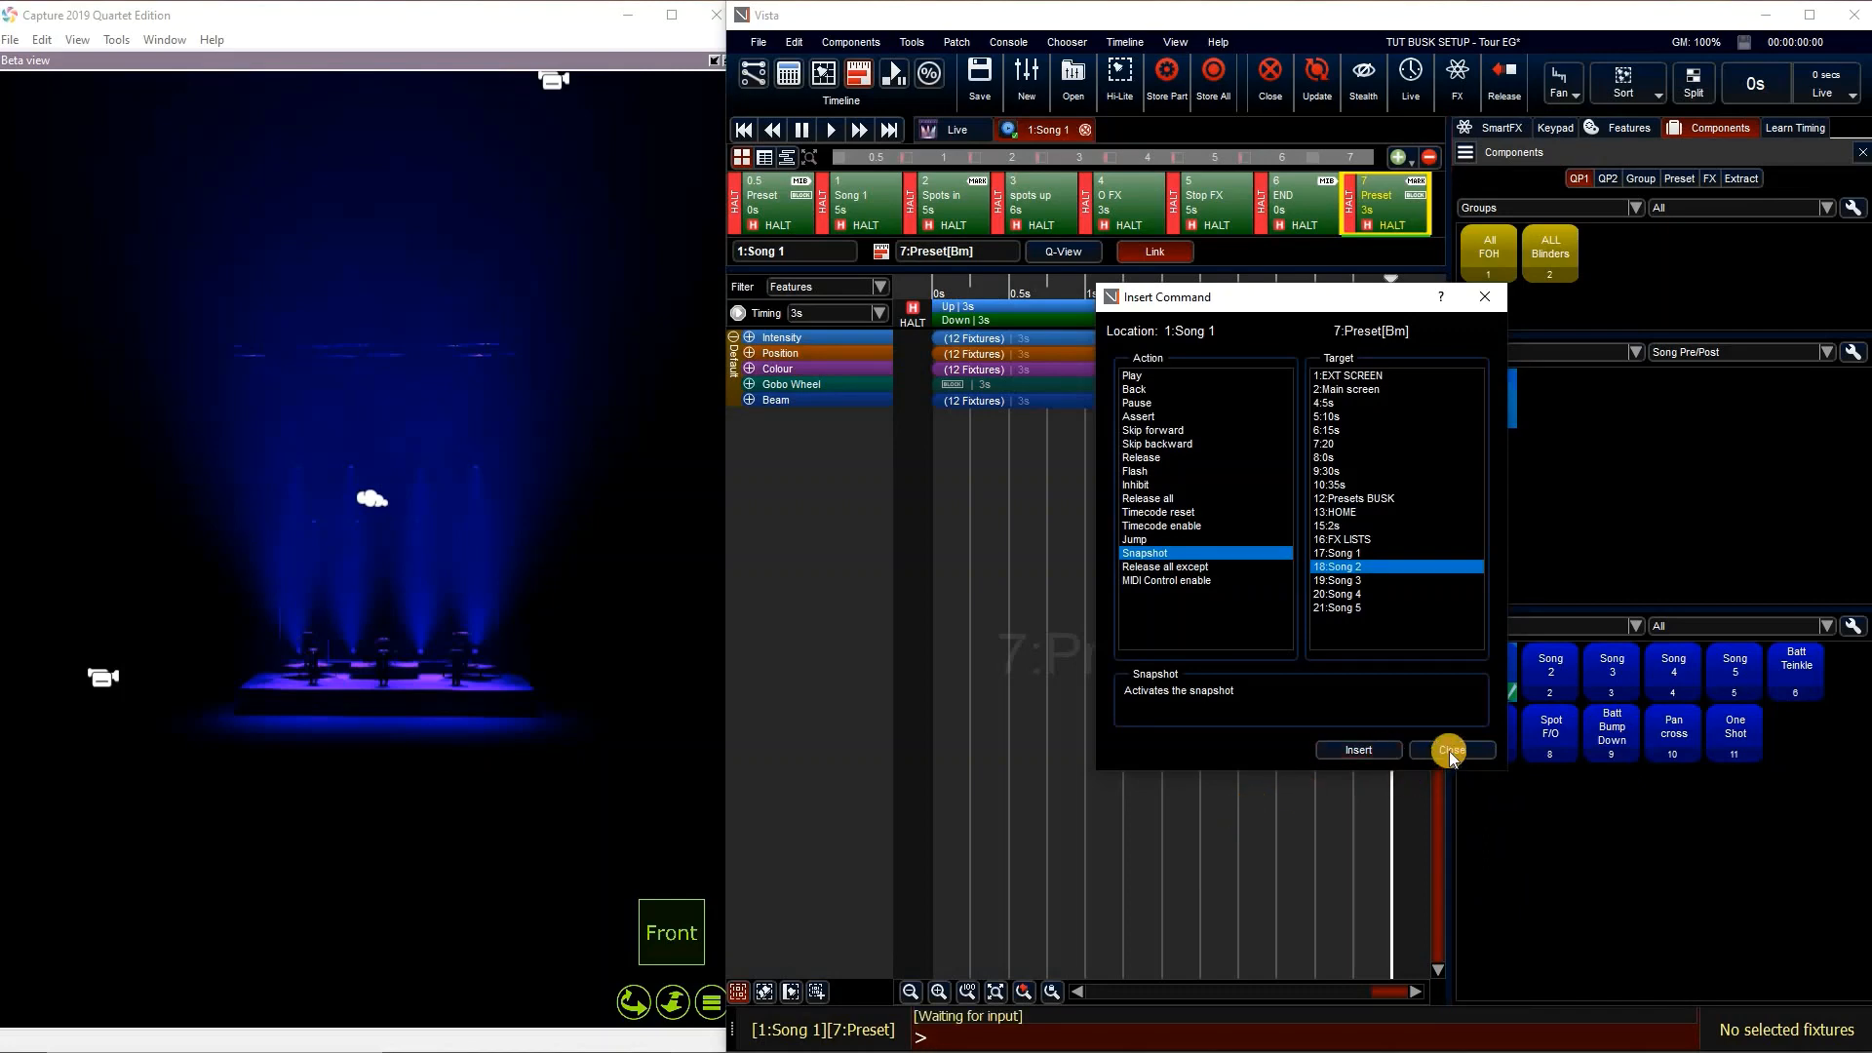
Move the snapshot command to the 3 s end of Song 1's closing preset and save the cuelist changes
{"action": "mouse_move", "coordinate": [1072, 339]}
{"action": "left_mouse_down"}
{"action": "mouse_move", "coordinate": [948, 351]}
{"action": "mouse_move", "coordinate": [1038, 337]}
{"action": "left_mouse_up"}
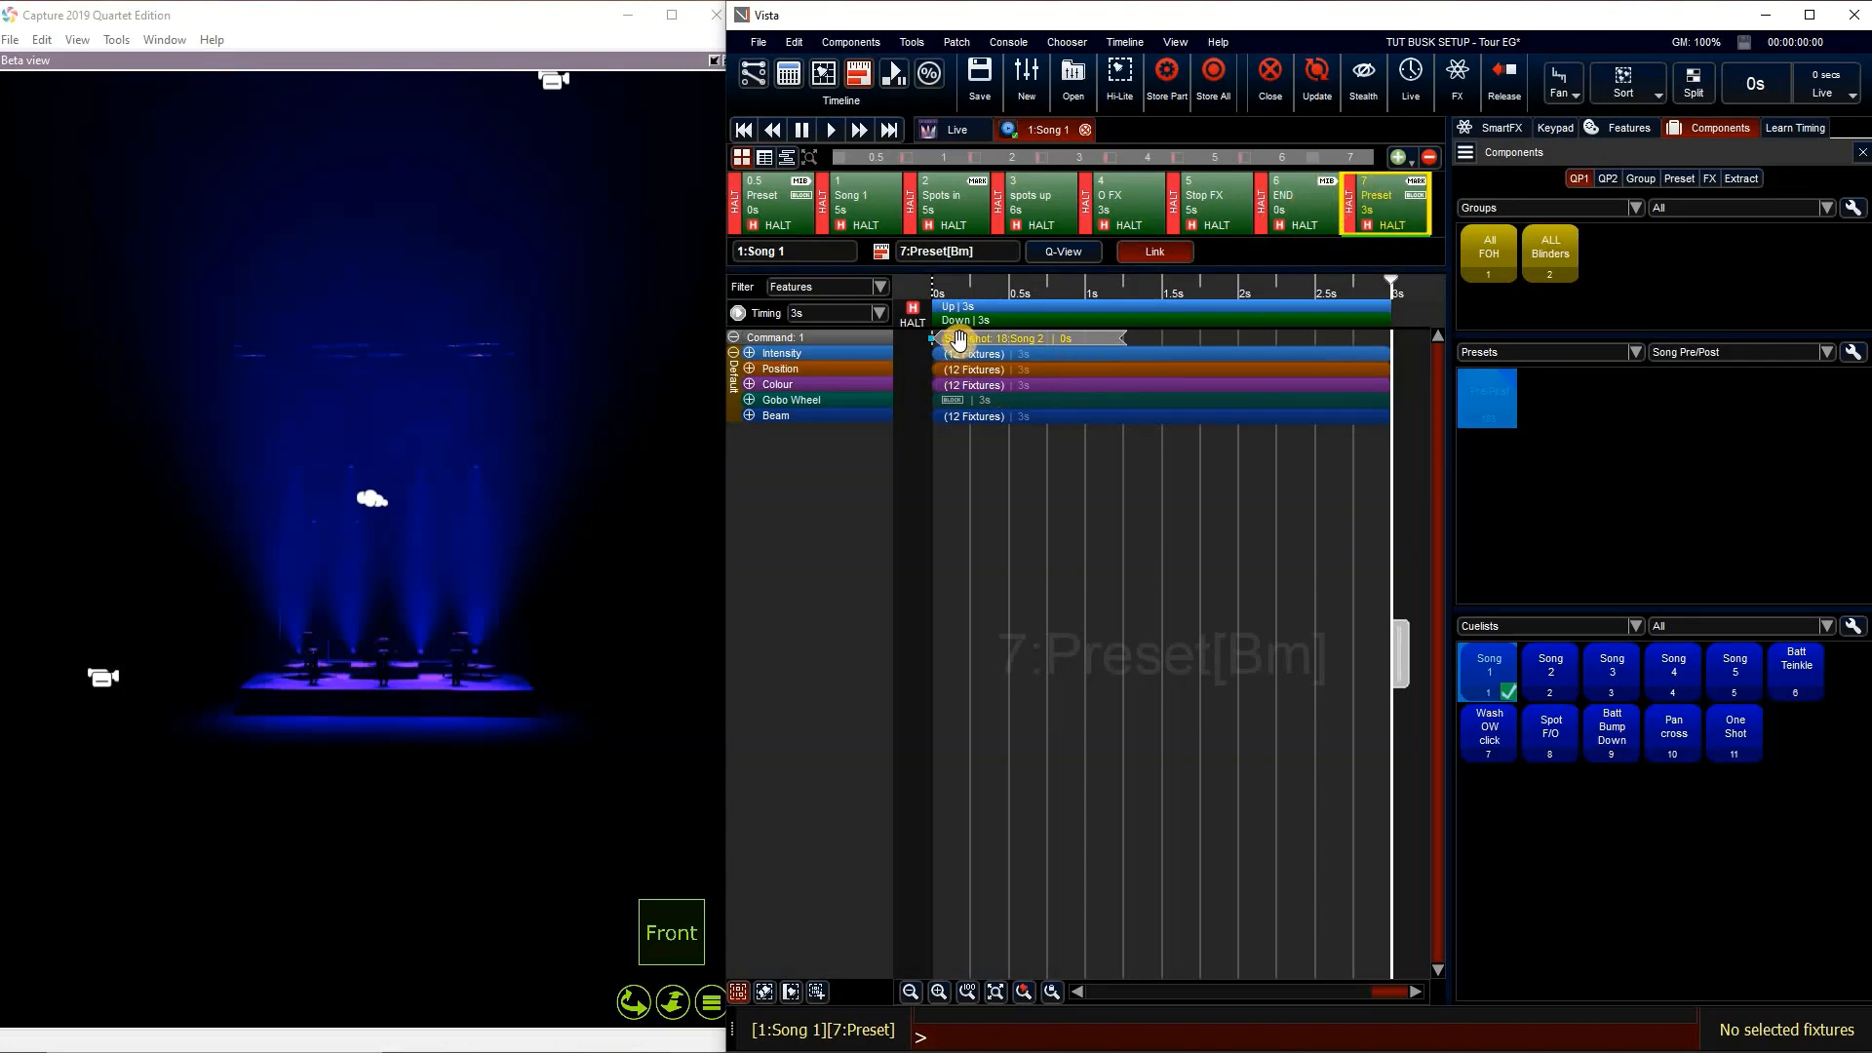
{"action": "left_click_drag", "start_coordinate": [1053, 338], "coordinate": [1394, 341]}
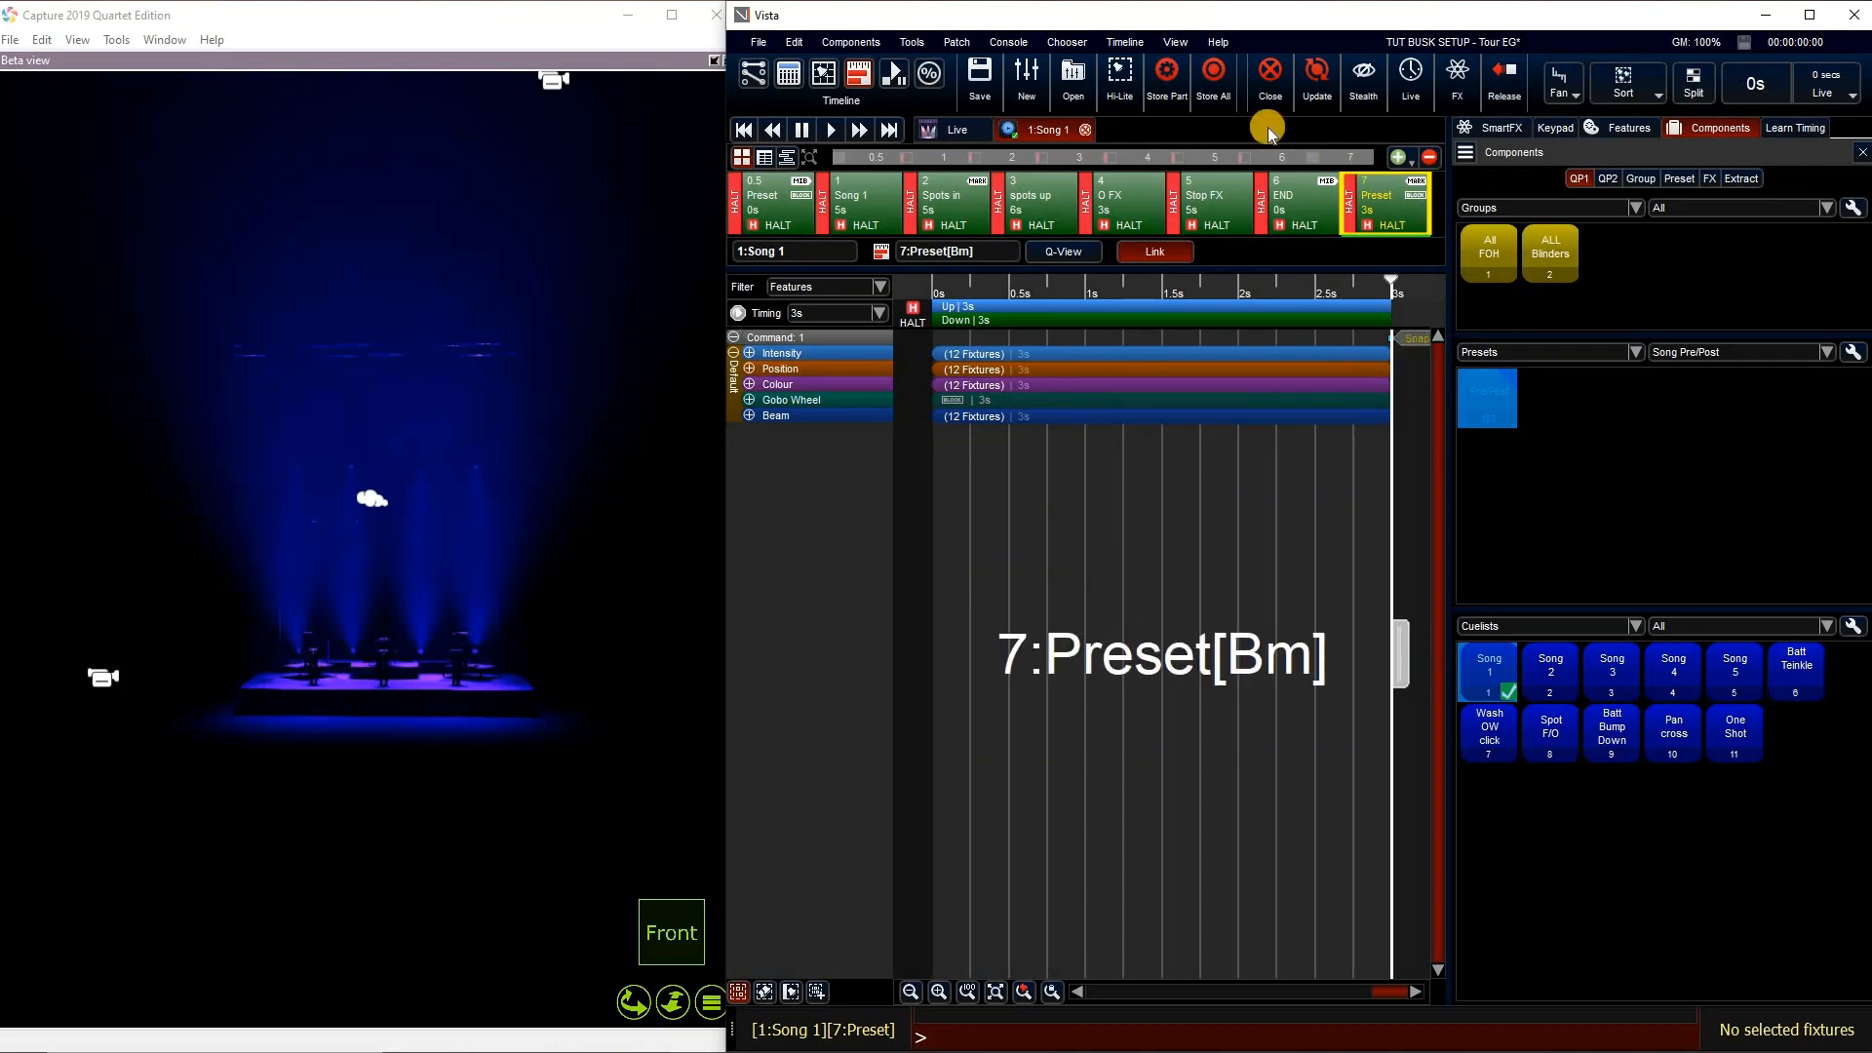
{"action": "left_click", "coordinate": [1273, 79]}
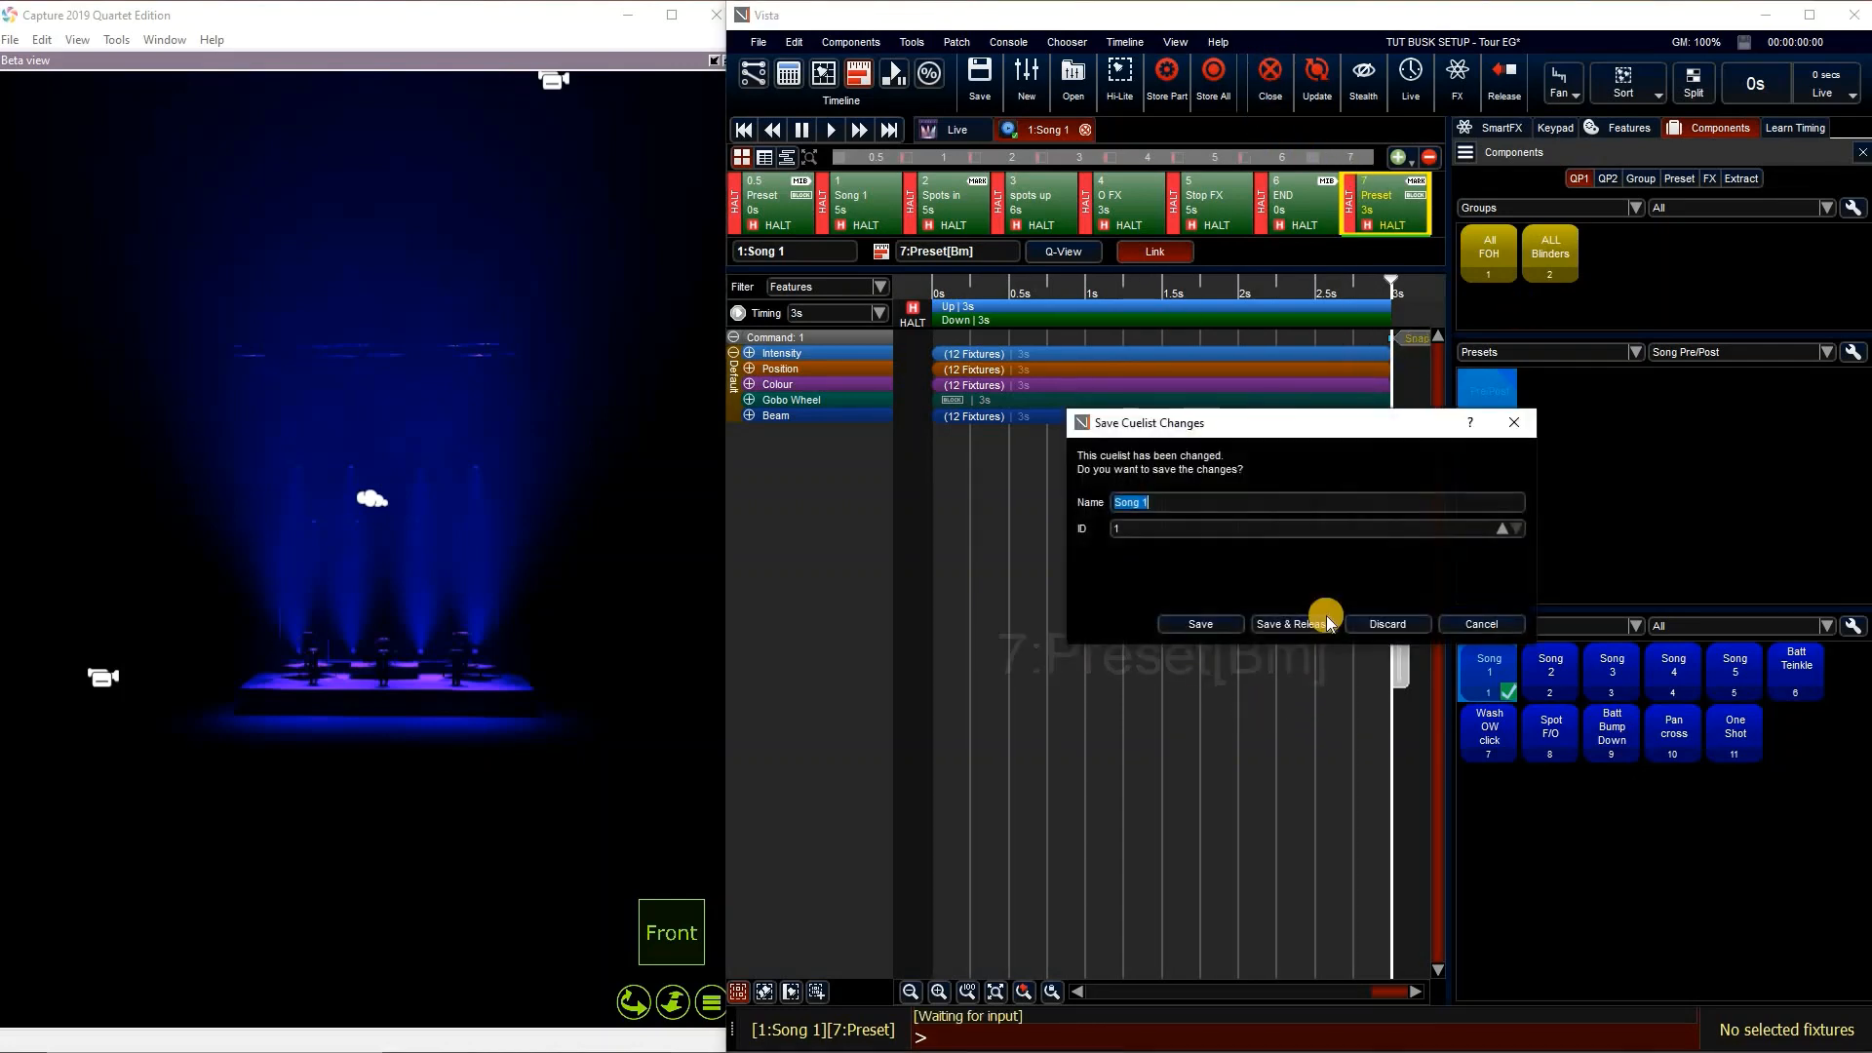
{"action": "left_click", "coordinate": [1215, 625]}
Add a Song 3 snapshot command at the 3 s end of Song 2's closing preset cue and save the cuelist
{"action": "right_click", "coordinate": [1564, 669]}
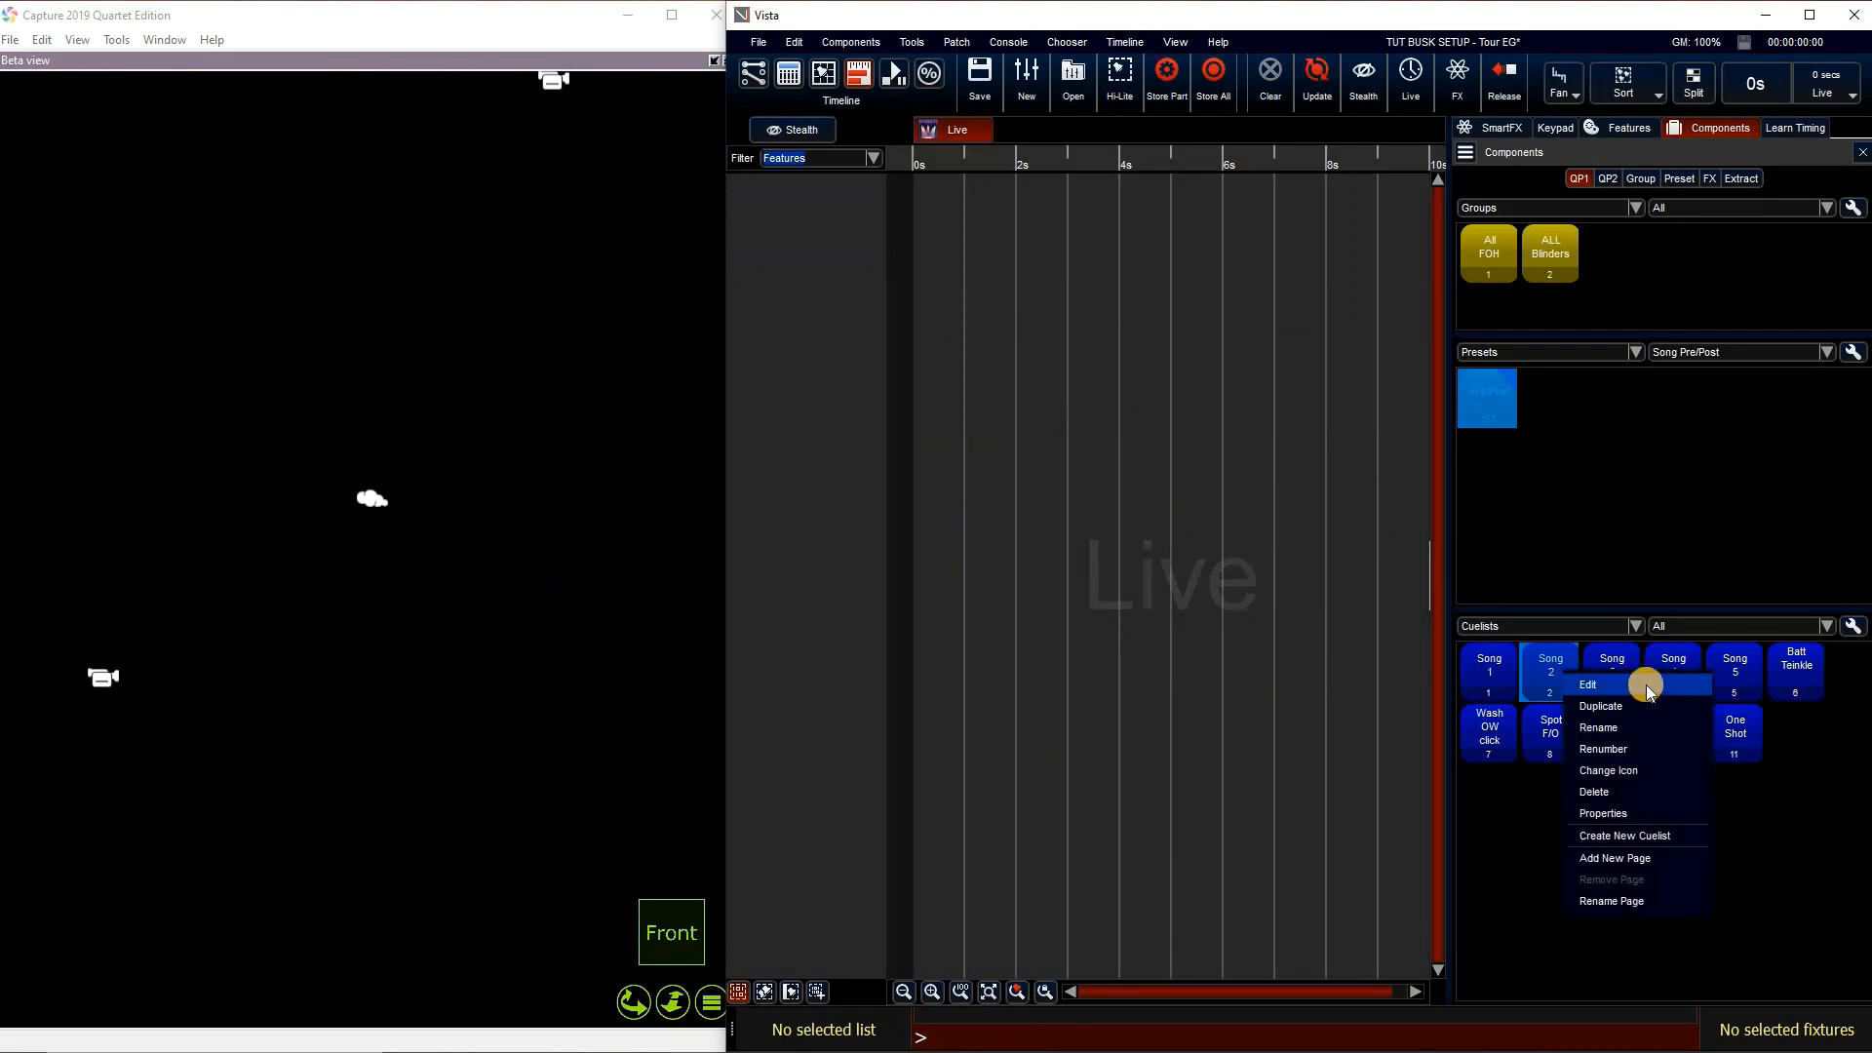
{"action": "left_click", "coordinate": [1646, 684]}
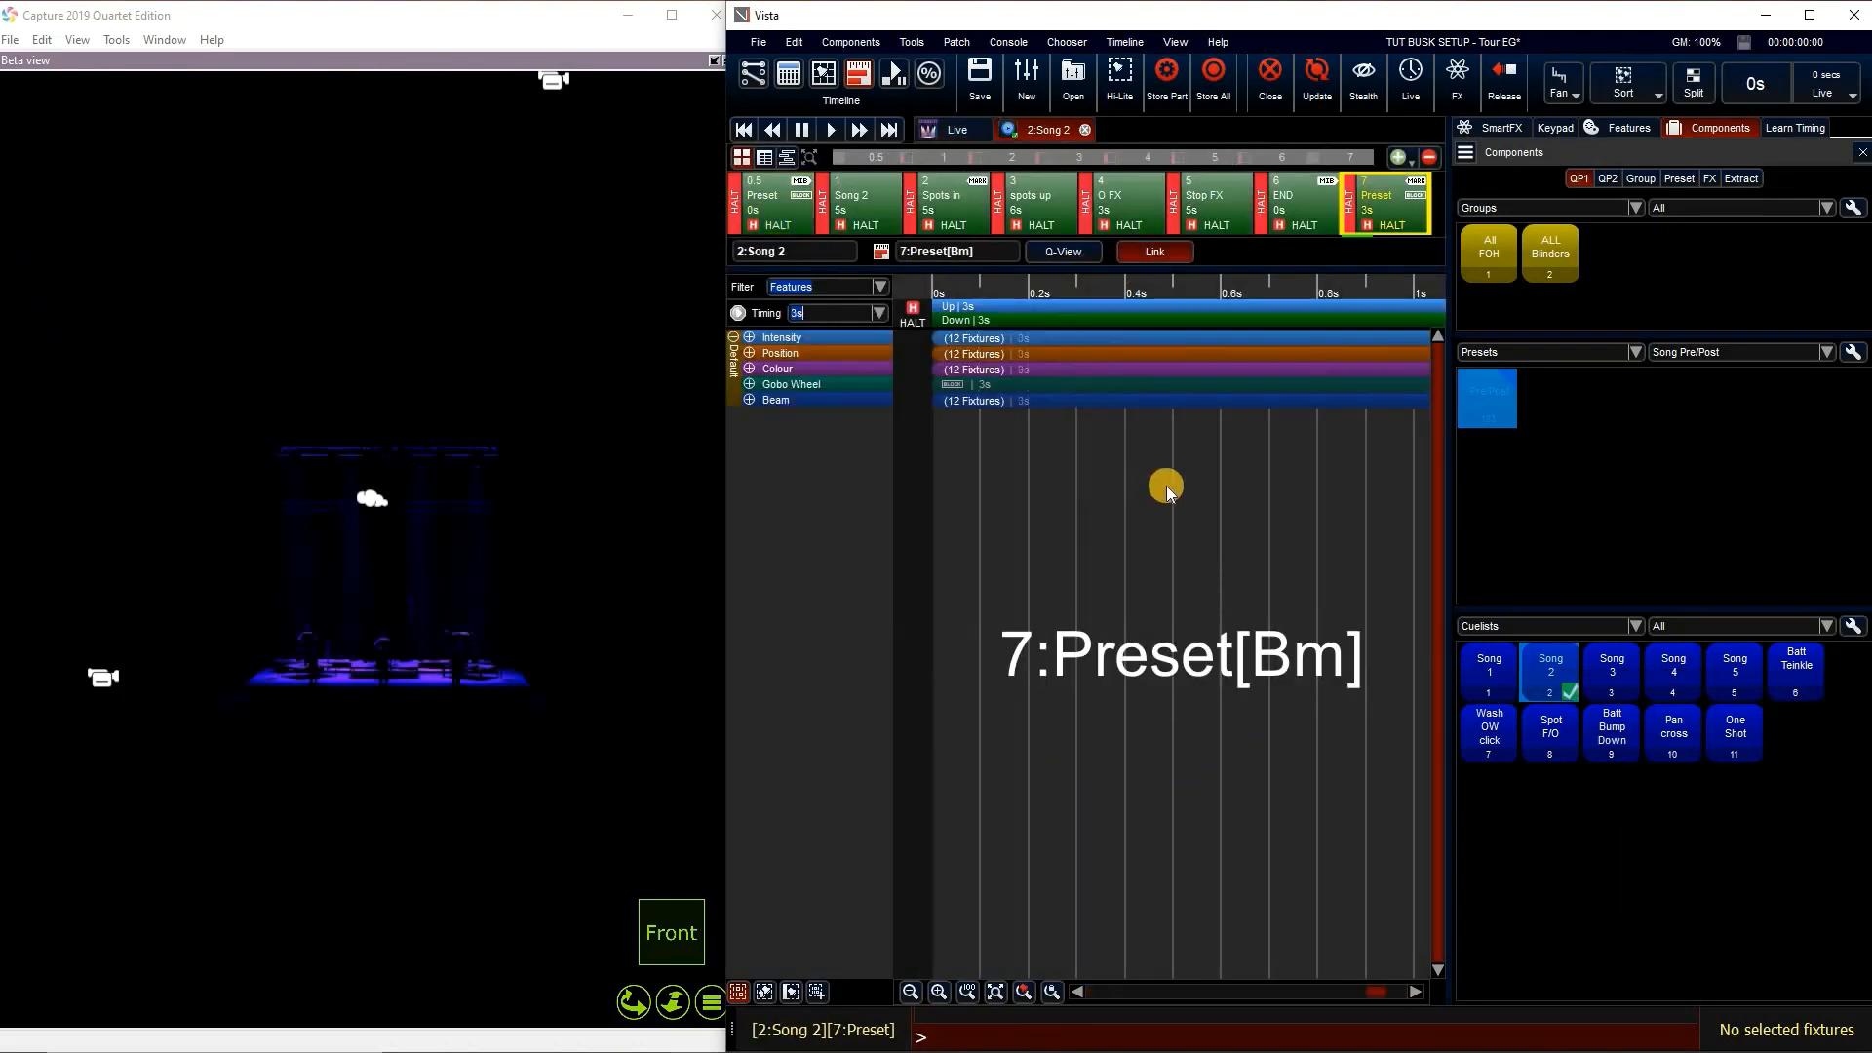
{"action": "left_click", "coordinate": [976, 991]}
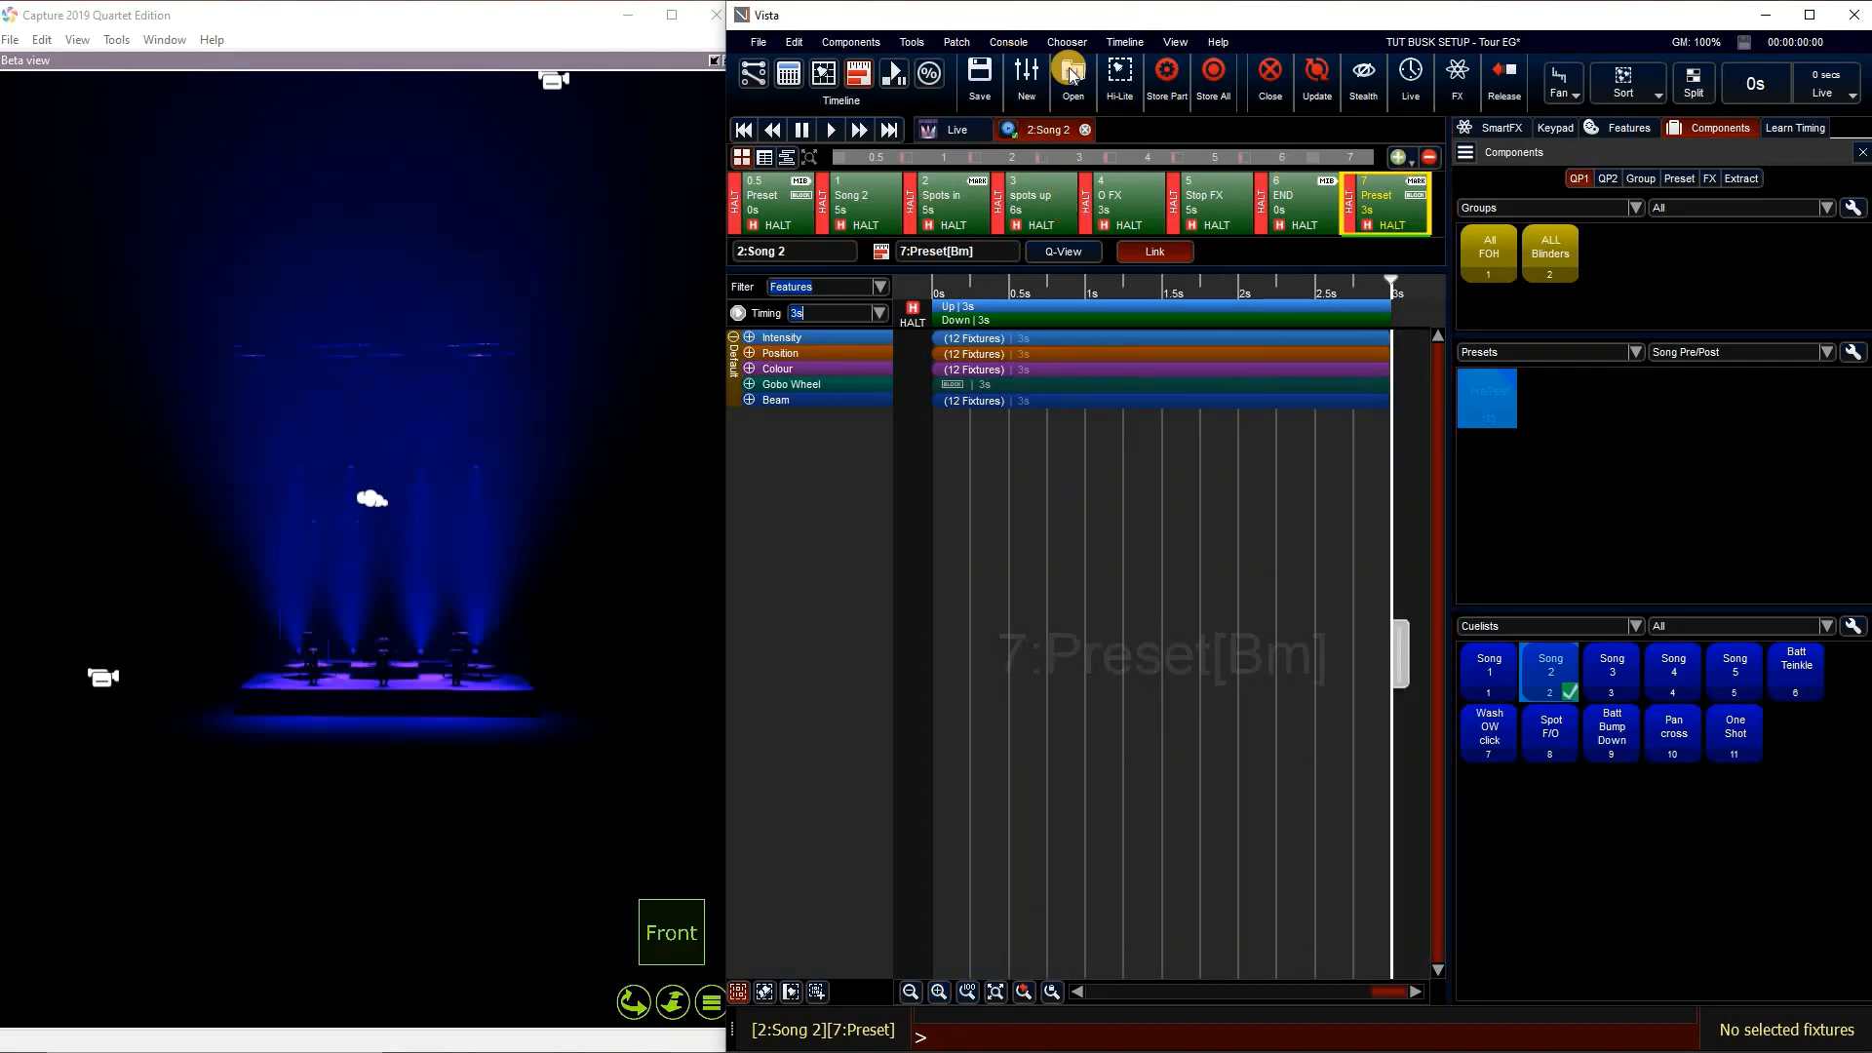
{"action": "left_click", "coordinate": [1151, 523]}
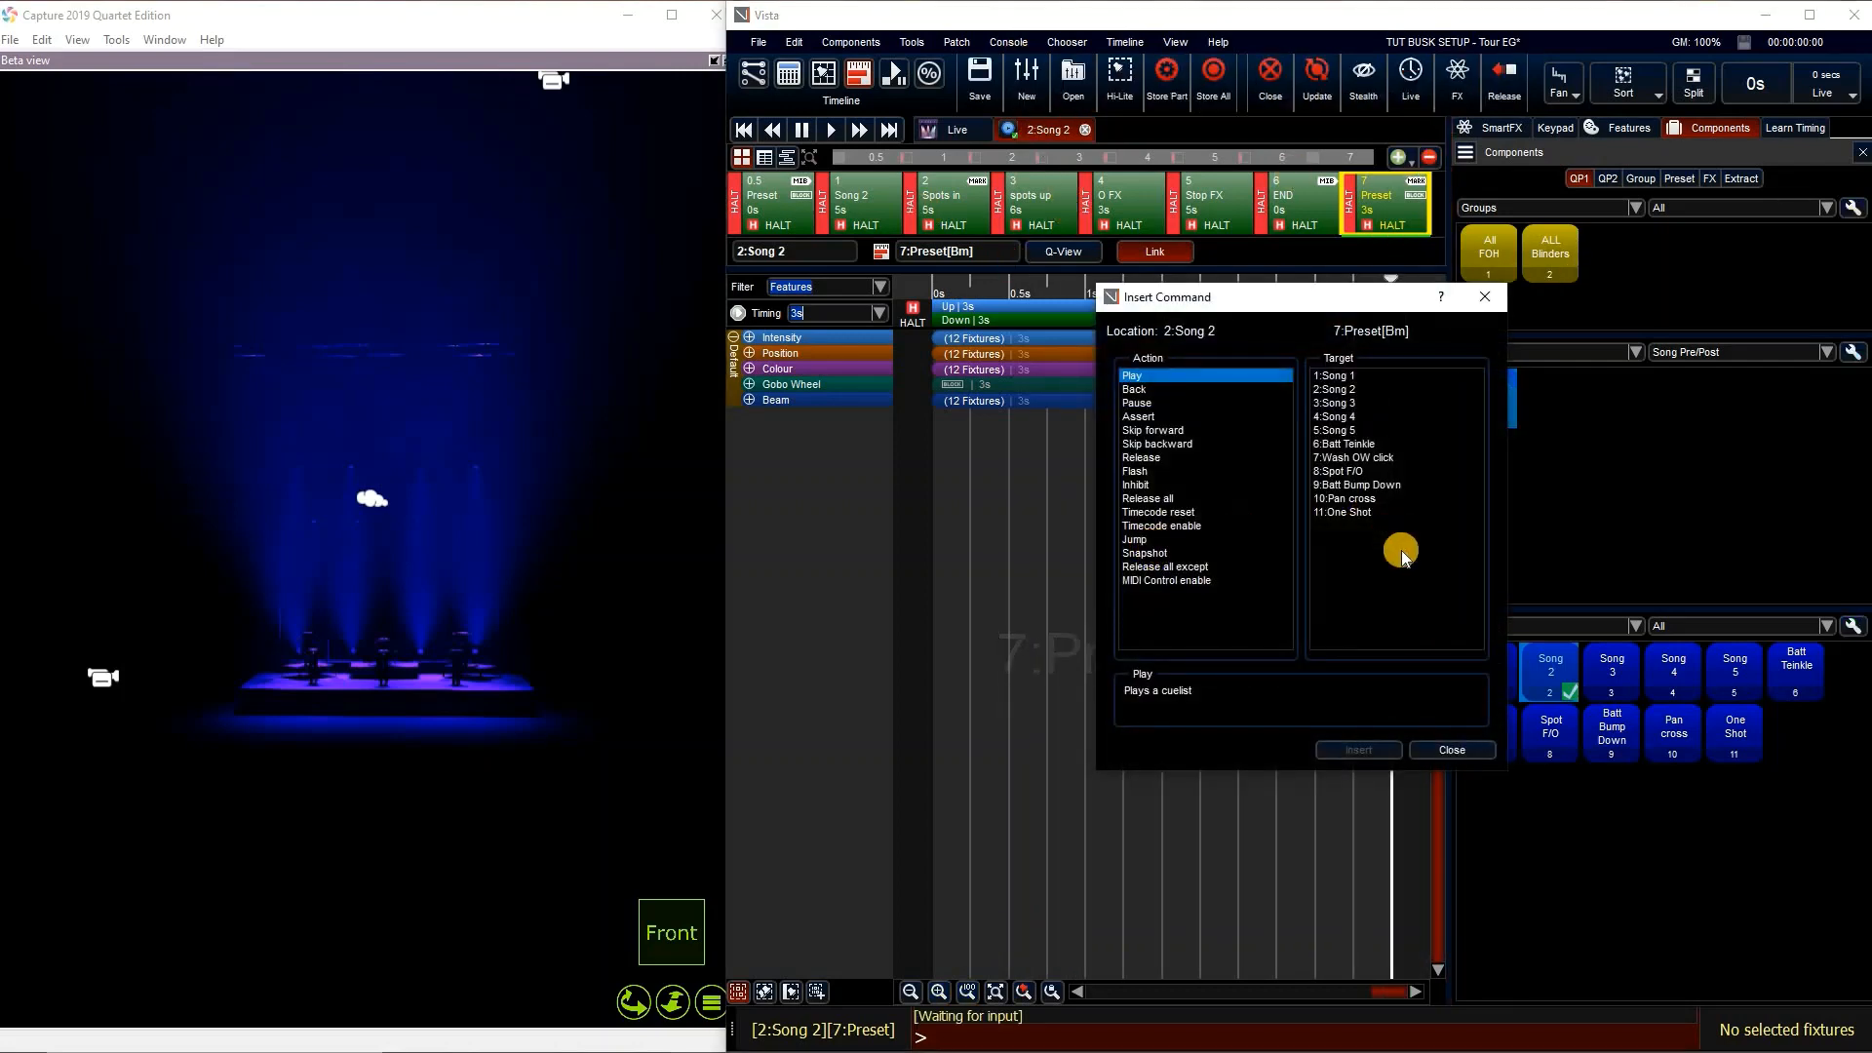
{"action": "left_click", "coordinate": [1161, 552]}
{"action": "left_click", "coordinate": [1434, 606]}
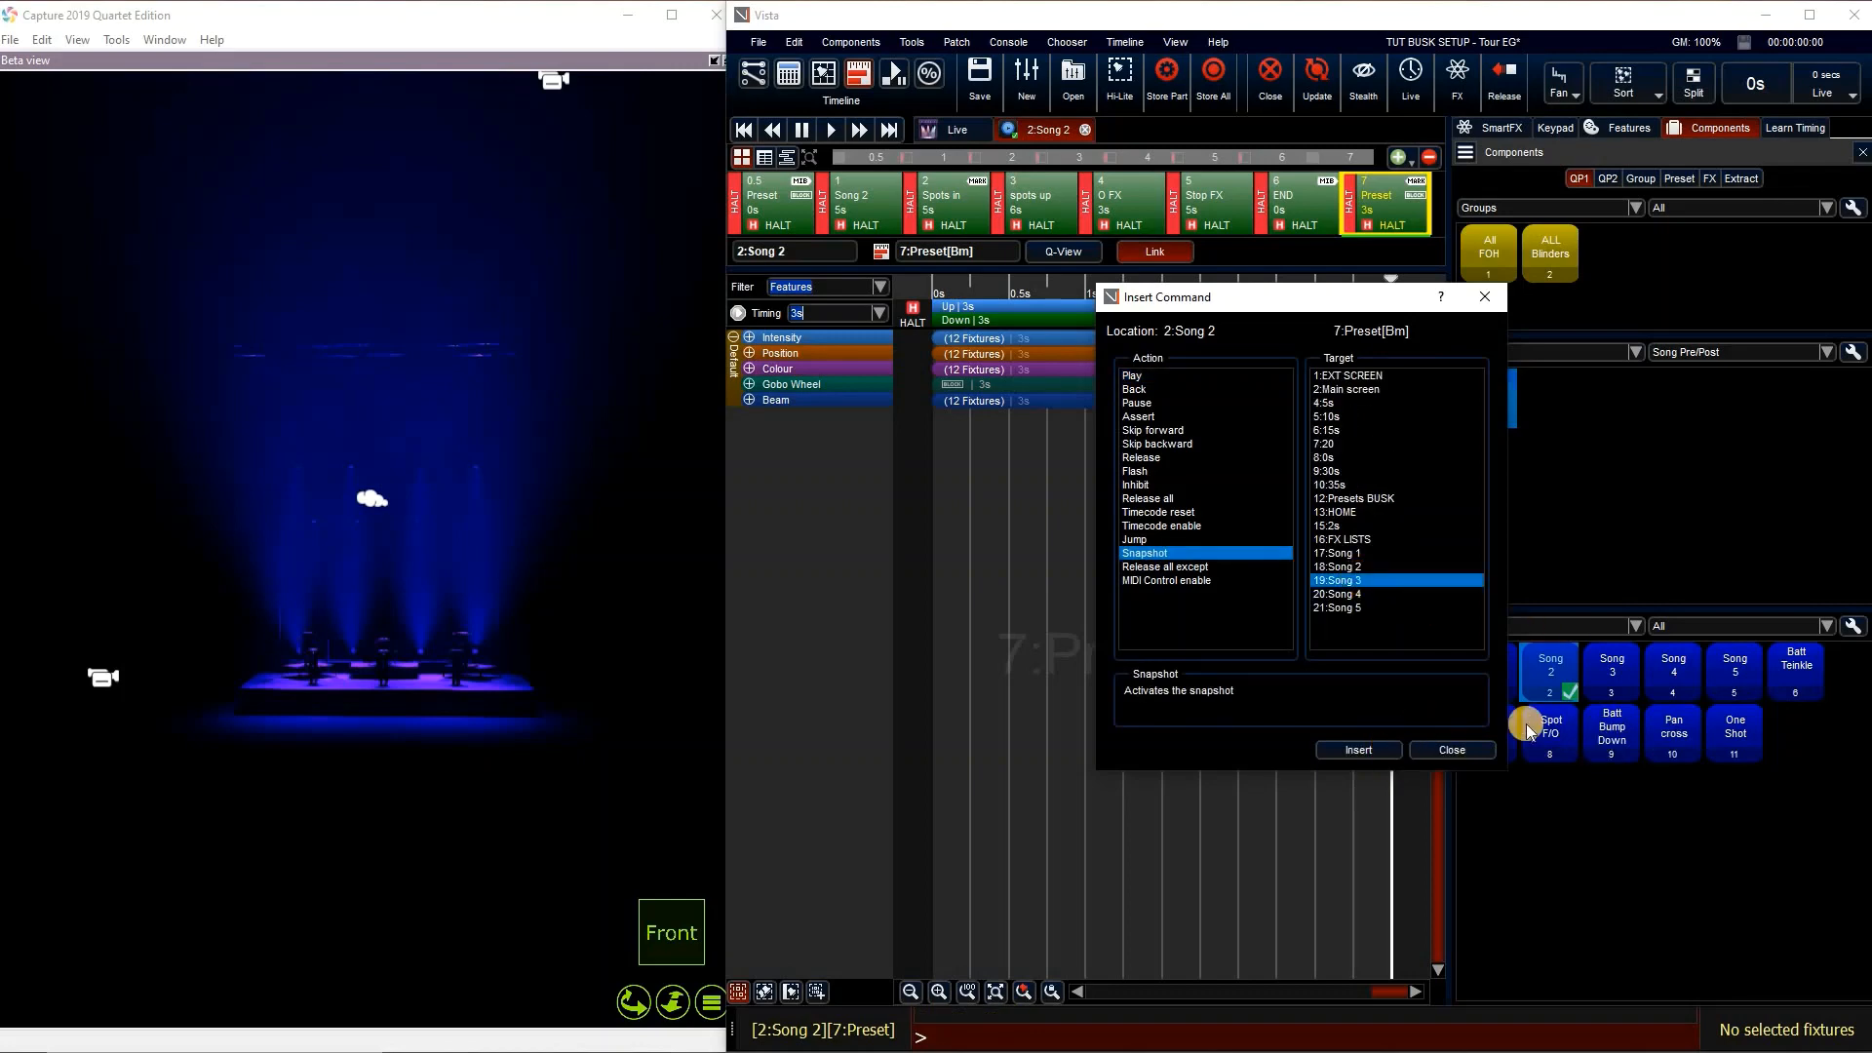
{"action": "left_click", "coordinate": [1477, 749]}
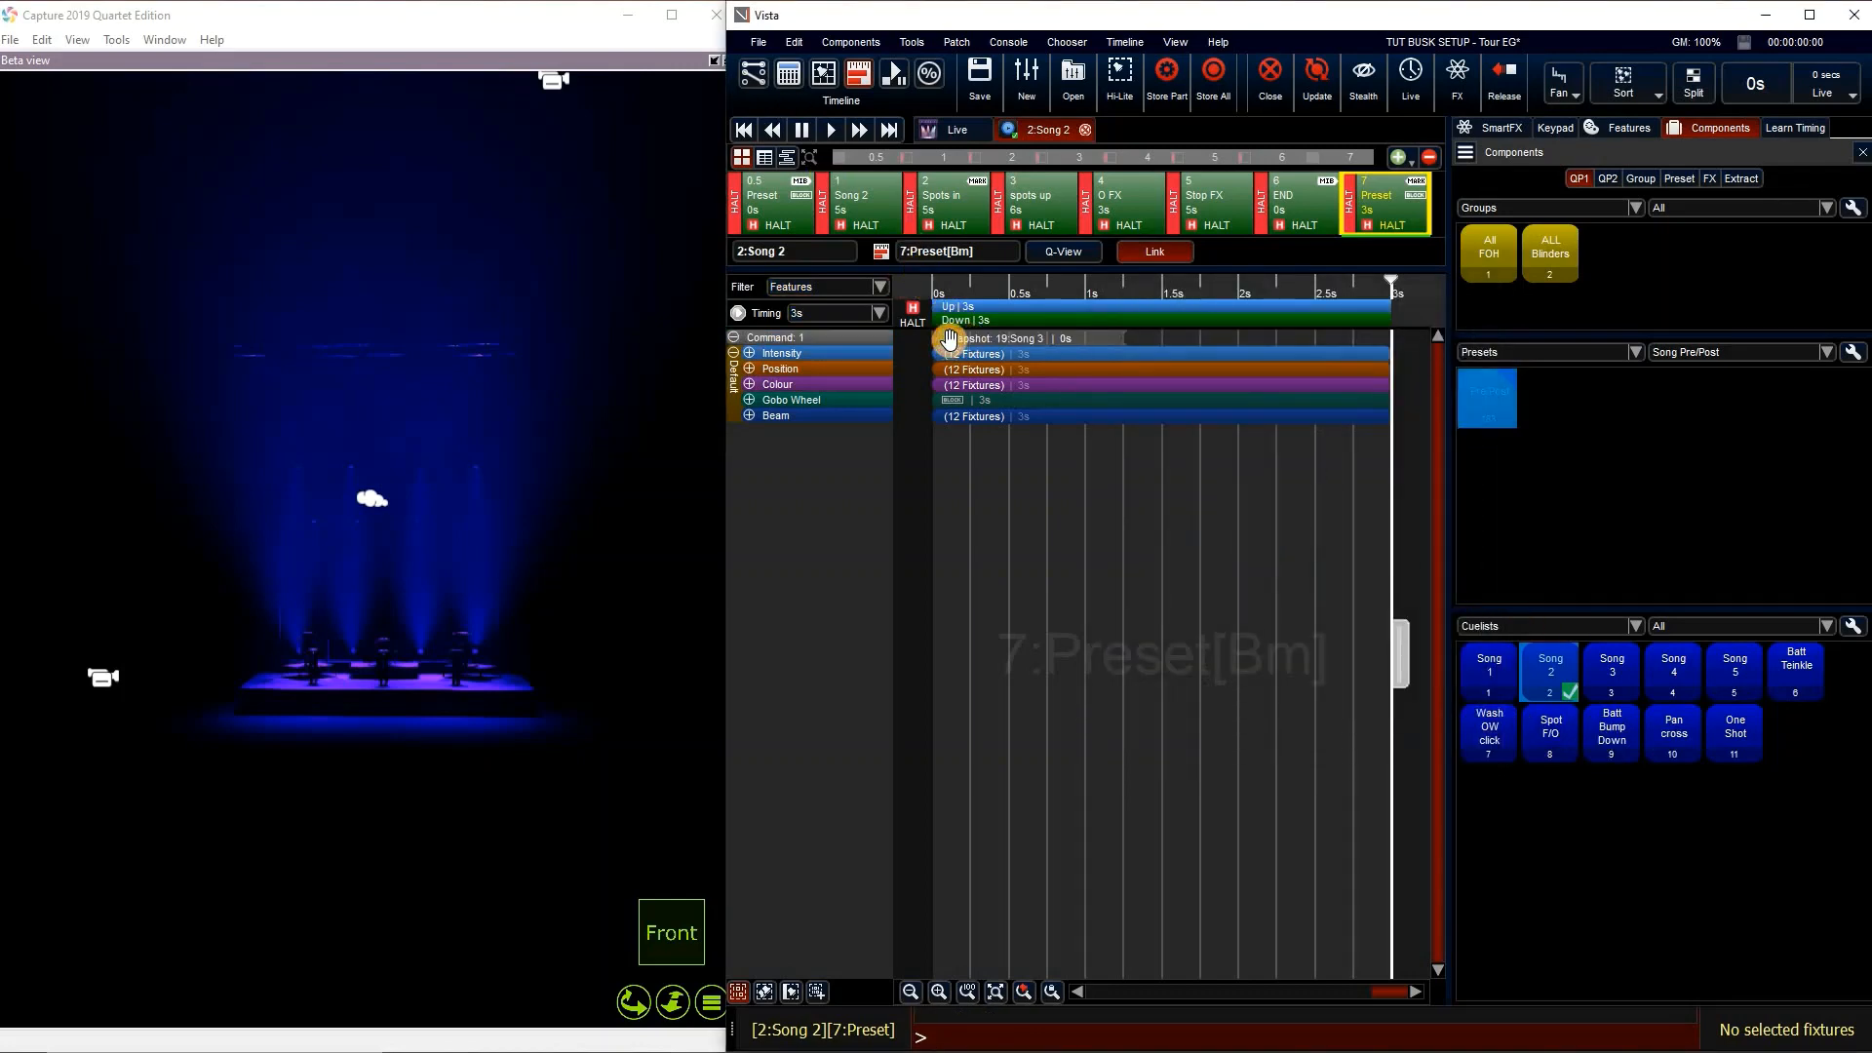
{"action": "left_click_drag", "start_coordinate": [949, 339], "coordinate": [1392, 335]}
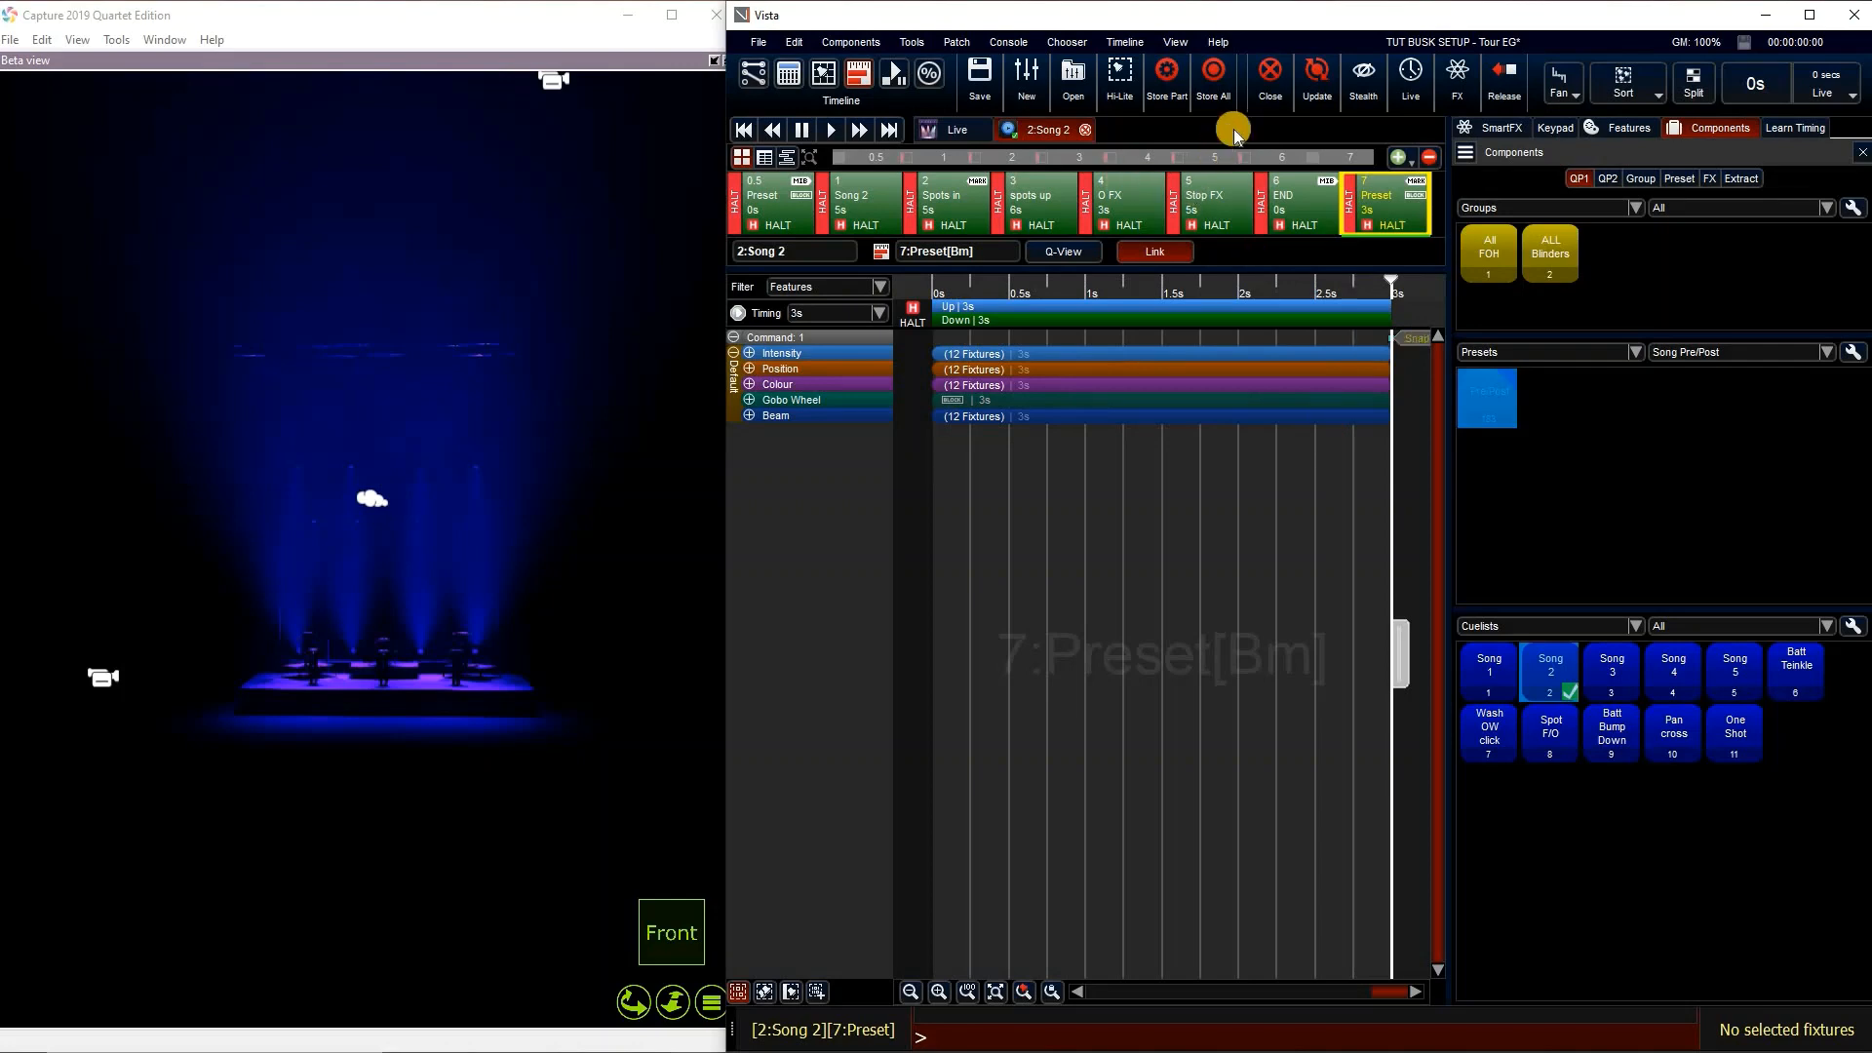
{"action": "left_click", "coordinate": [1268, 86]}
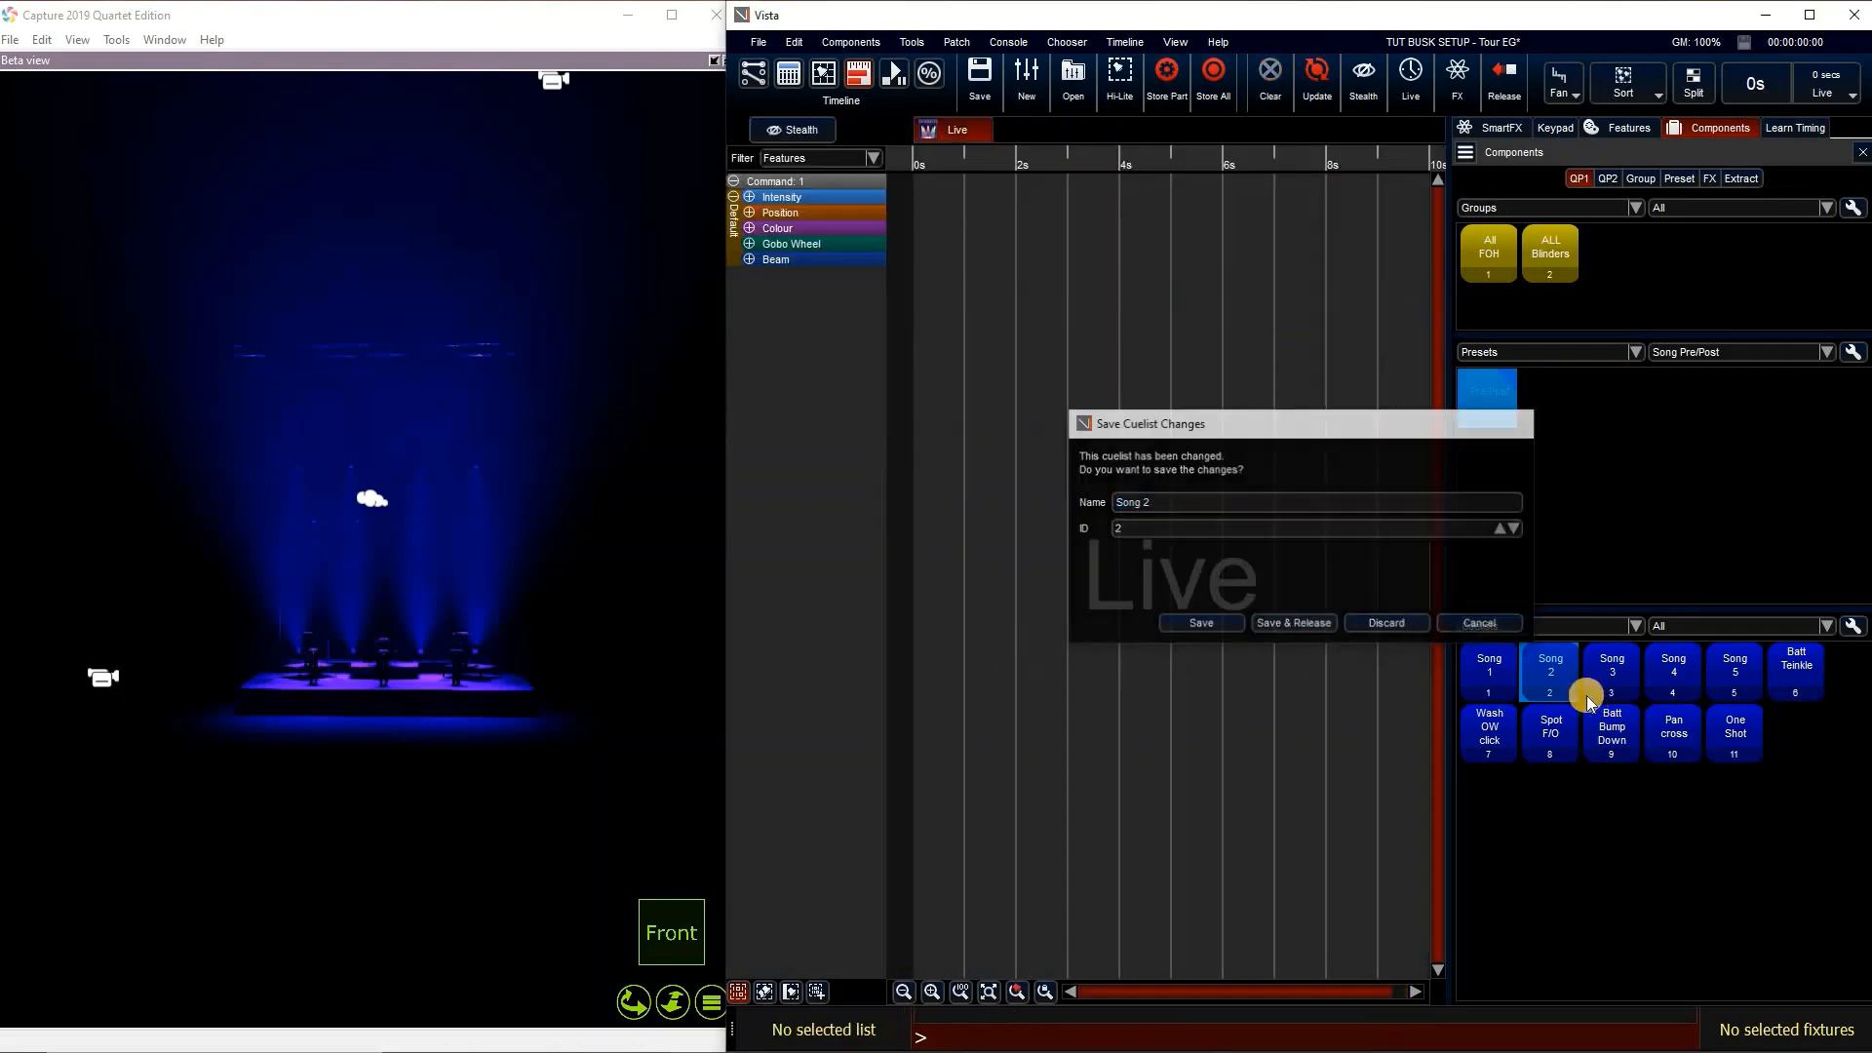
Open the Song 3 cuelist for editing and insert a Snapshot command targeting the Song 4 snapshot into cue 7 Preset
{"action": "right_click", "coordinate": [1612, 700]}
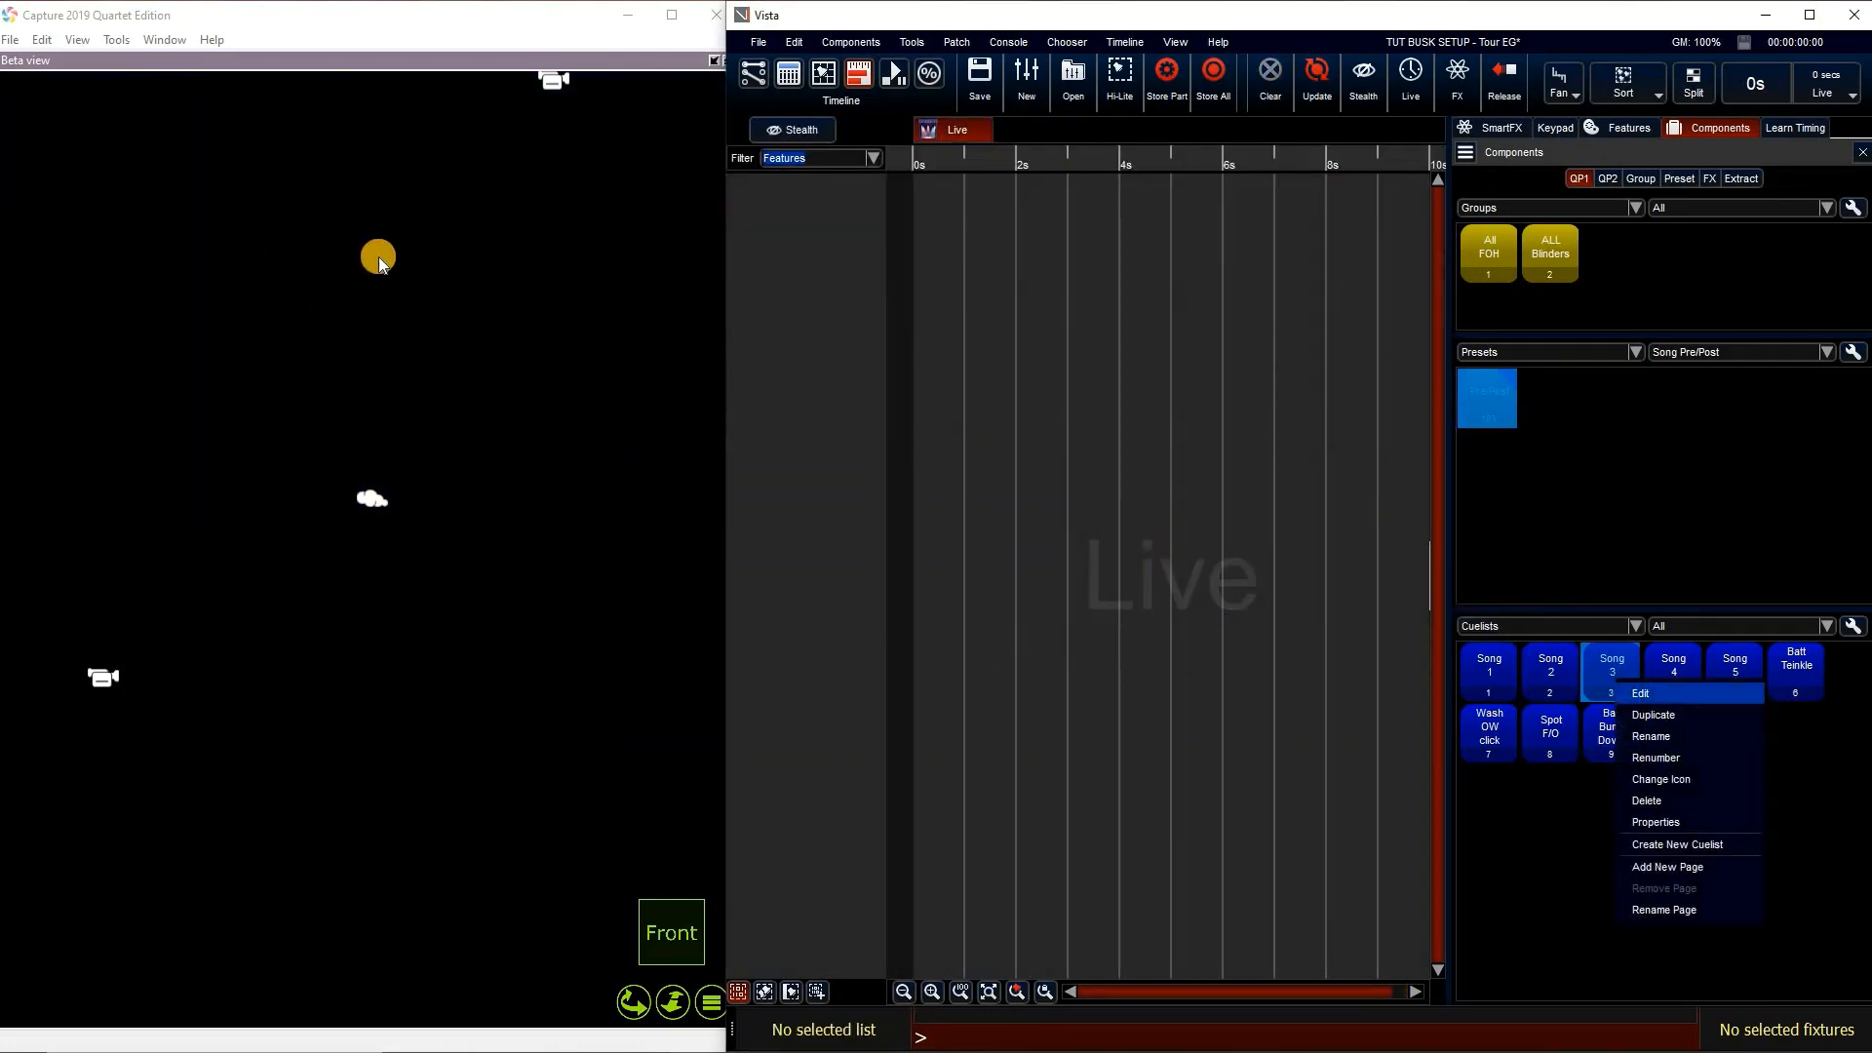
{"action": "left_click", "coordinate": [1648, 693]}
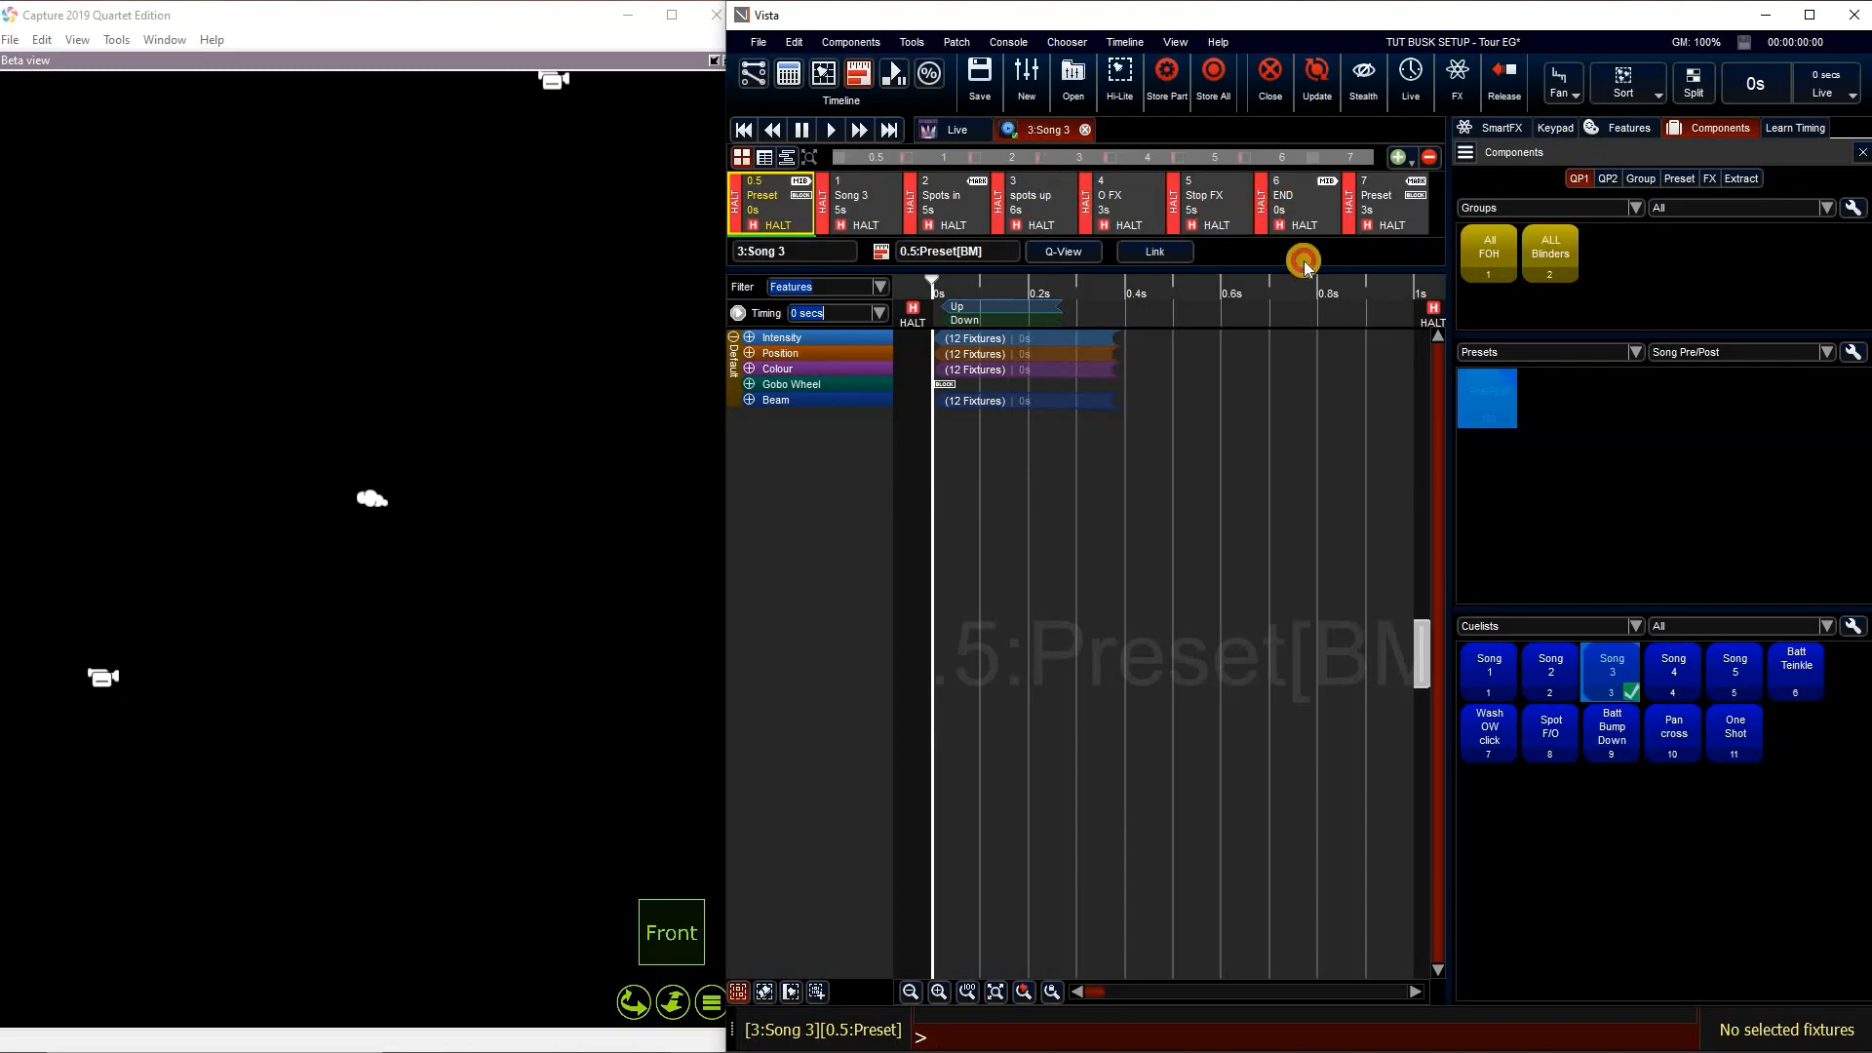
{"action": "left_click", "coordinate": [1156, 251]}
{"action": "left_click", "coordinate": [1375, 225]}
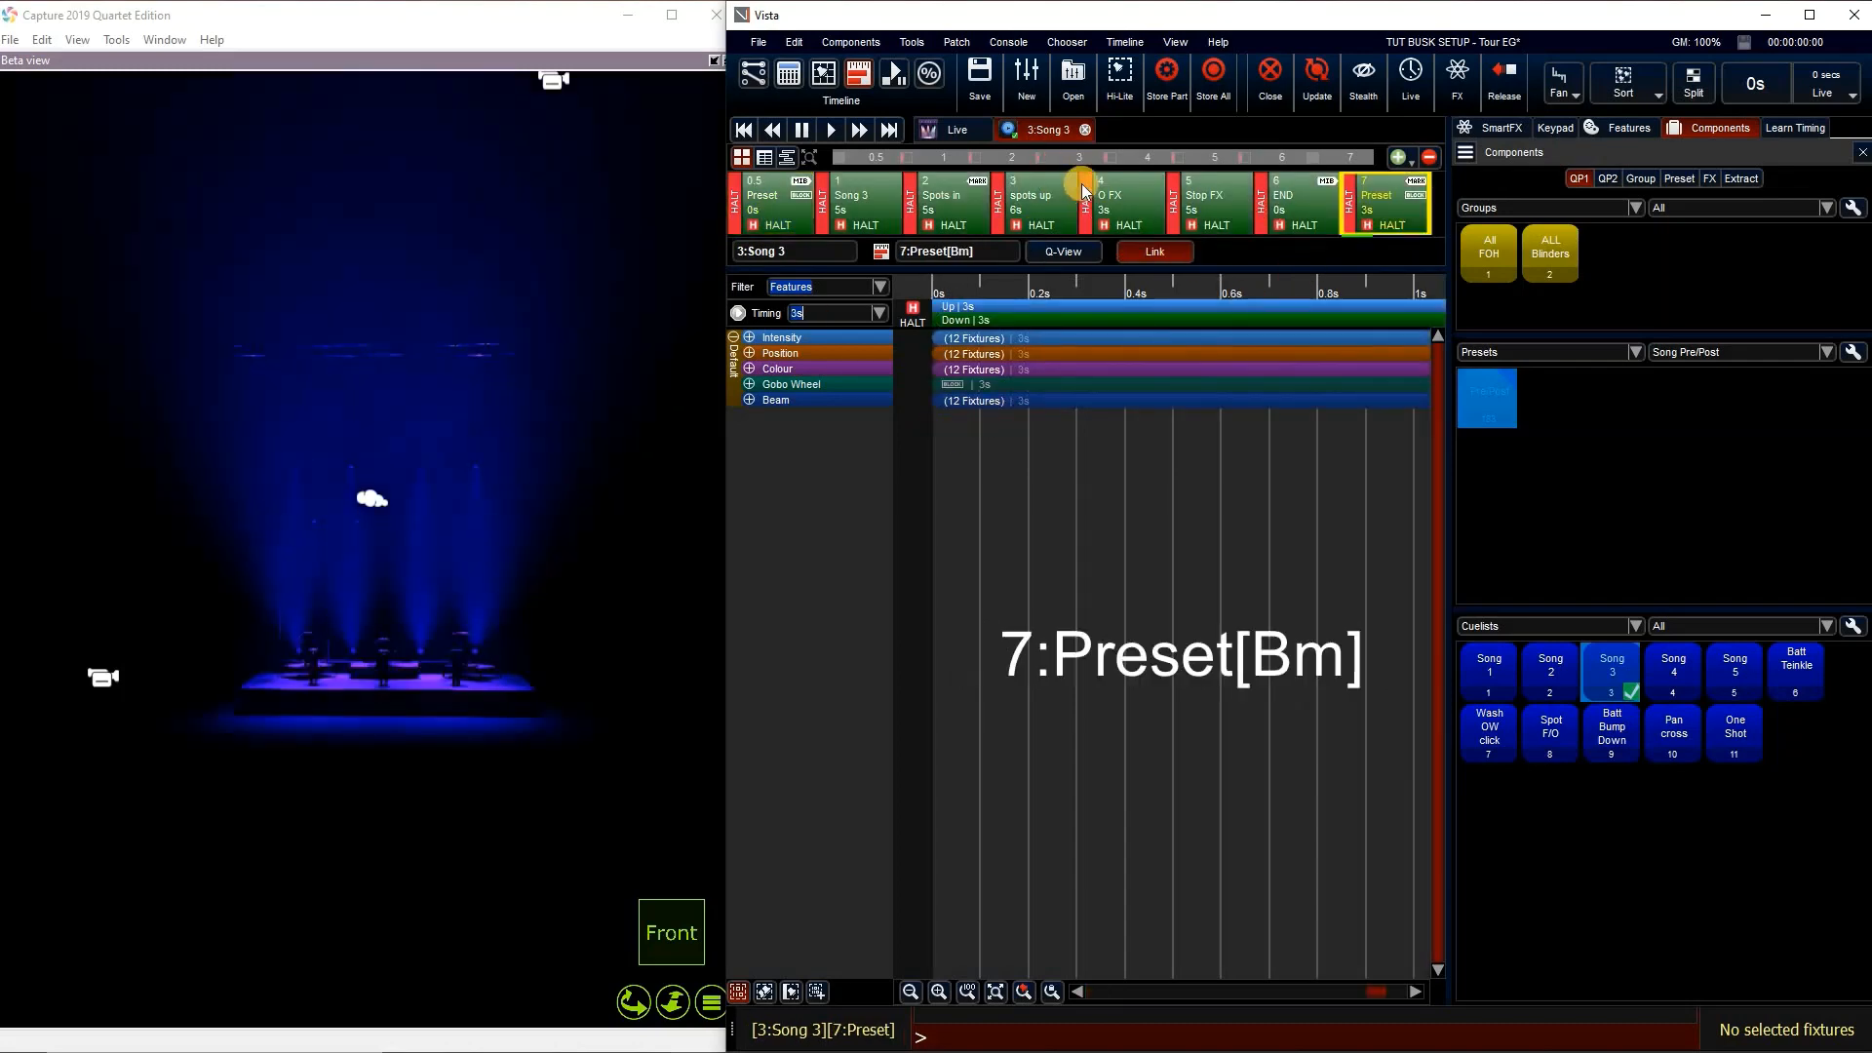
{"action": "left_click", "coordinate": [1124, 42]}
{"action": "left_click", "coordinate": [1299, 373]}
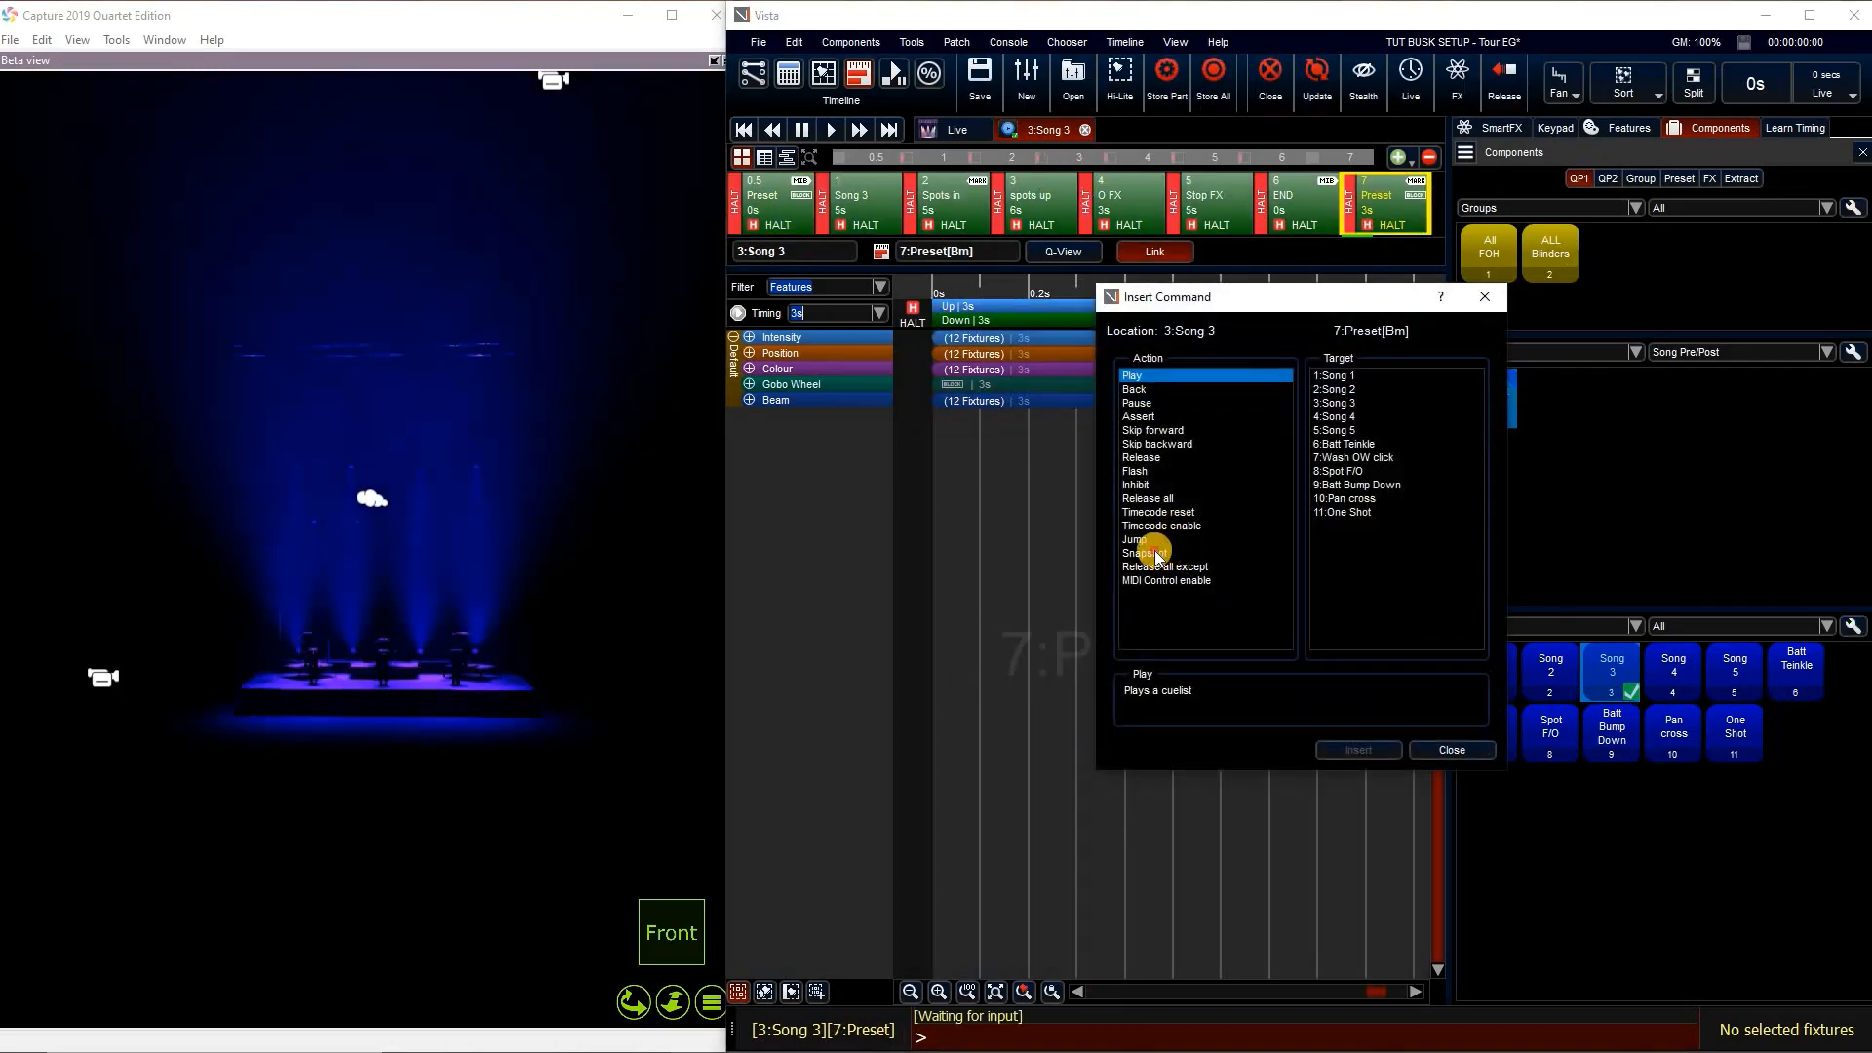
{"action": "left_click", "coordinate": [1156, 554]}
{"action": "left_click", "coordinate": [1360, 593]}
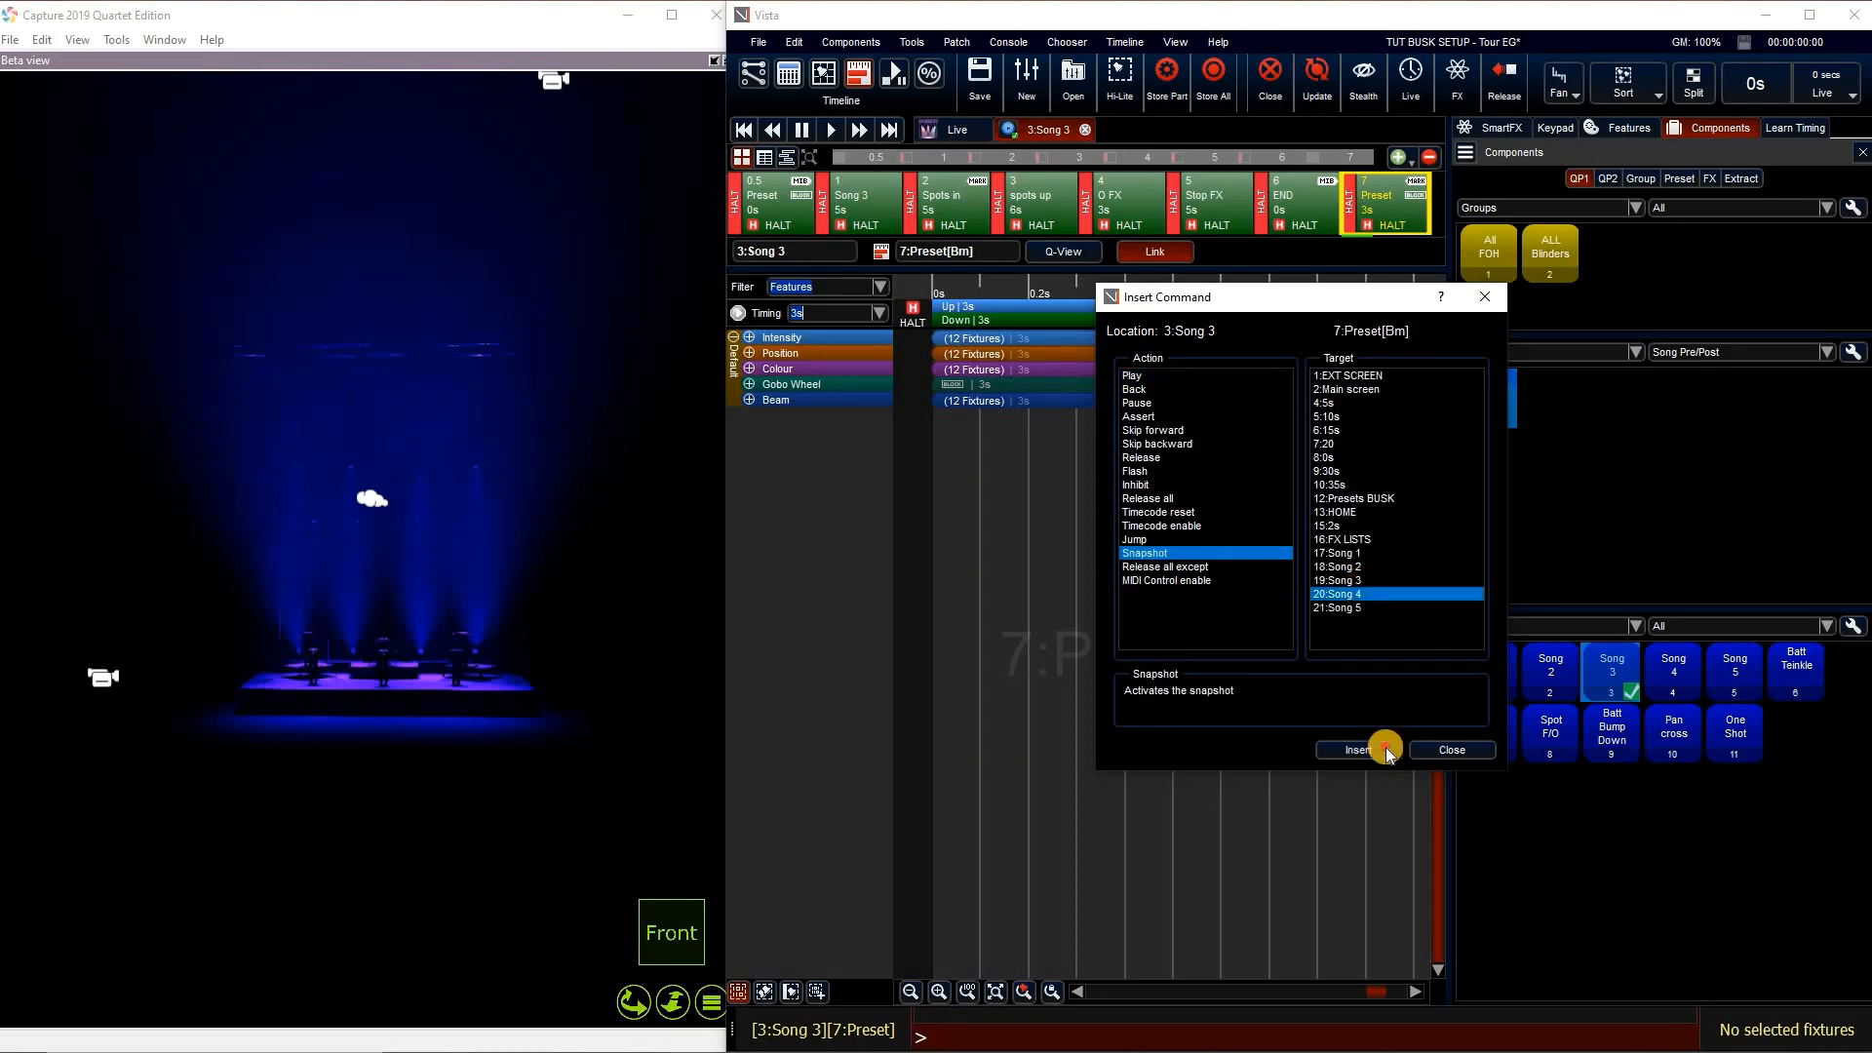
{"action": "left_click", "coordinate": [1388, 752]}
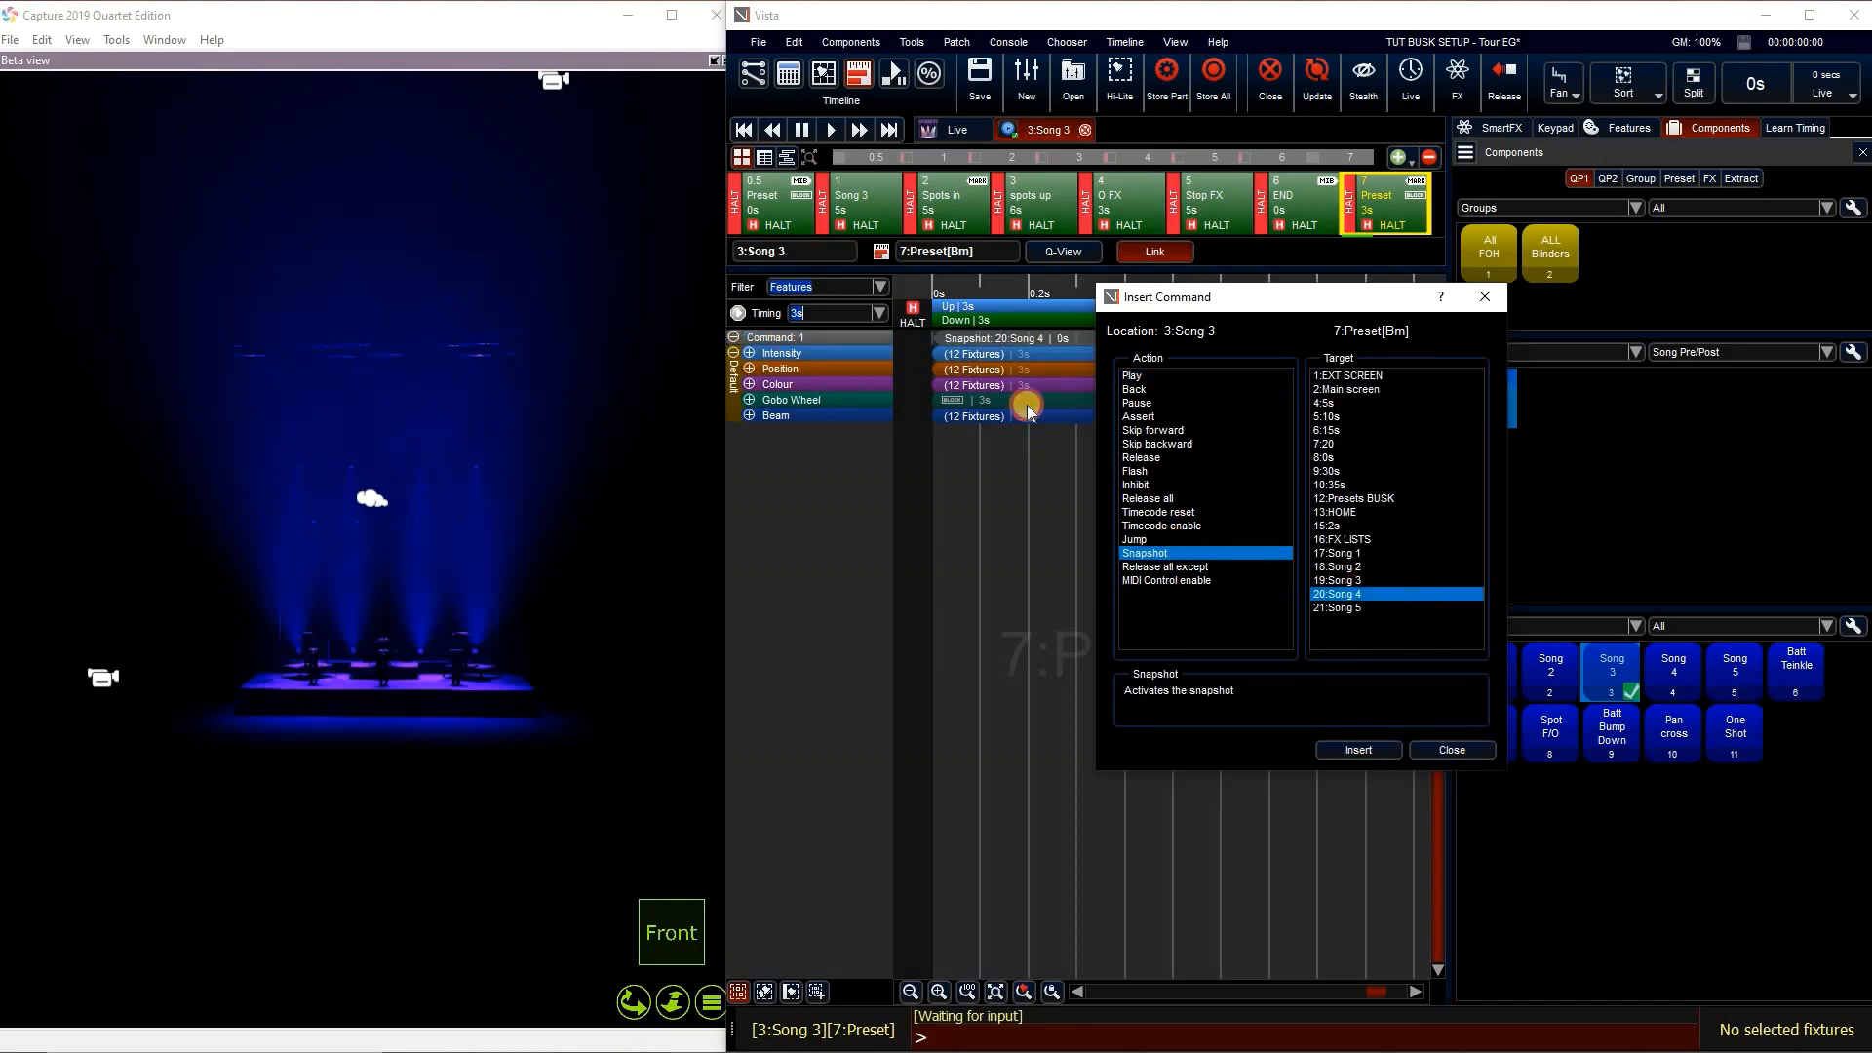
Move the snapshot command to the 3 s end of Song 3's closing preset, then save and release the cuelist
{"action": "left_click", "coordinate": [985, 340]}
{"action": "left_click_drag", "start_coordinate": [993, 340], "coordinate": [1384, 348]}
{"action": "left_click", "coordinate": [971, 994]}
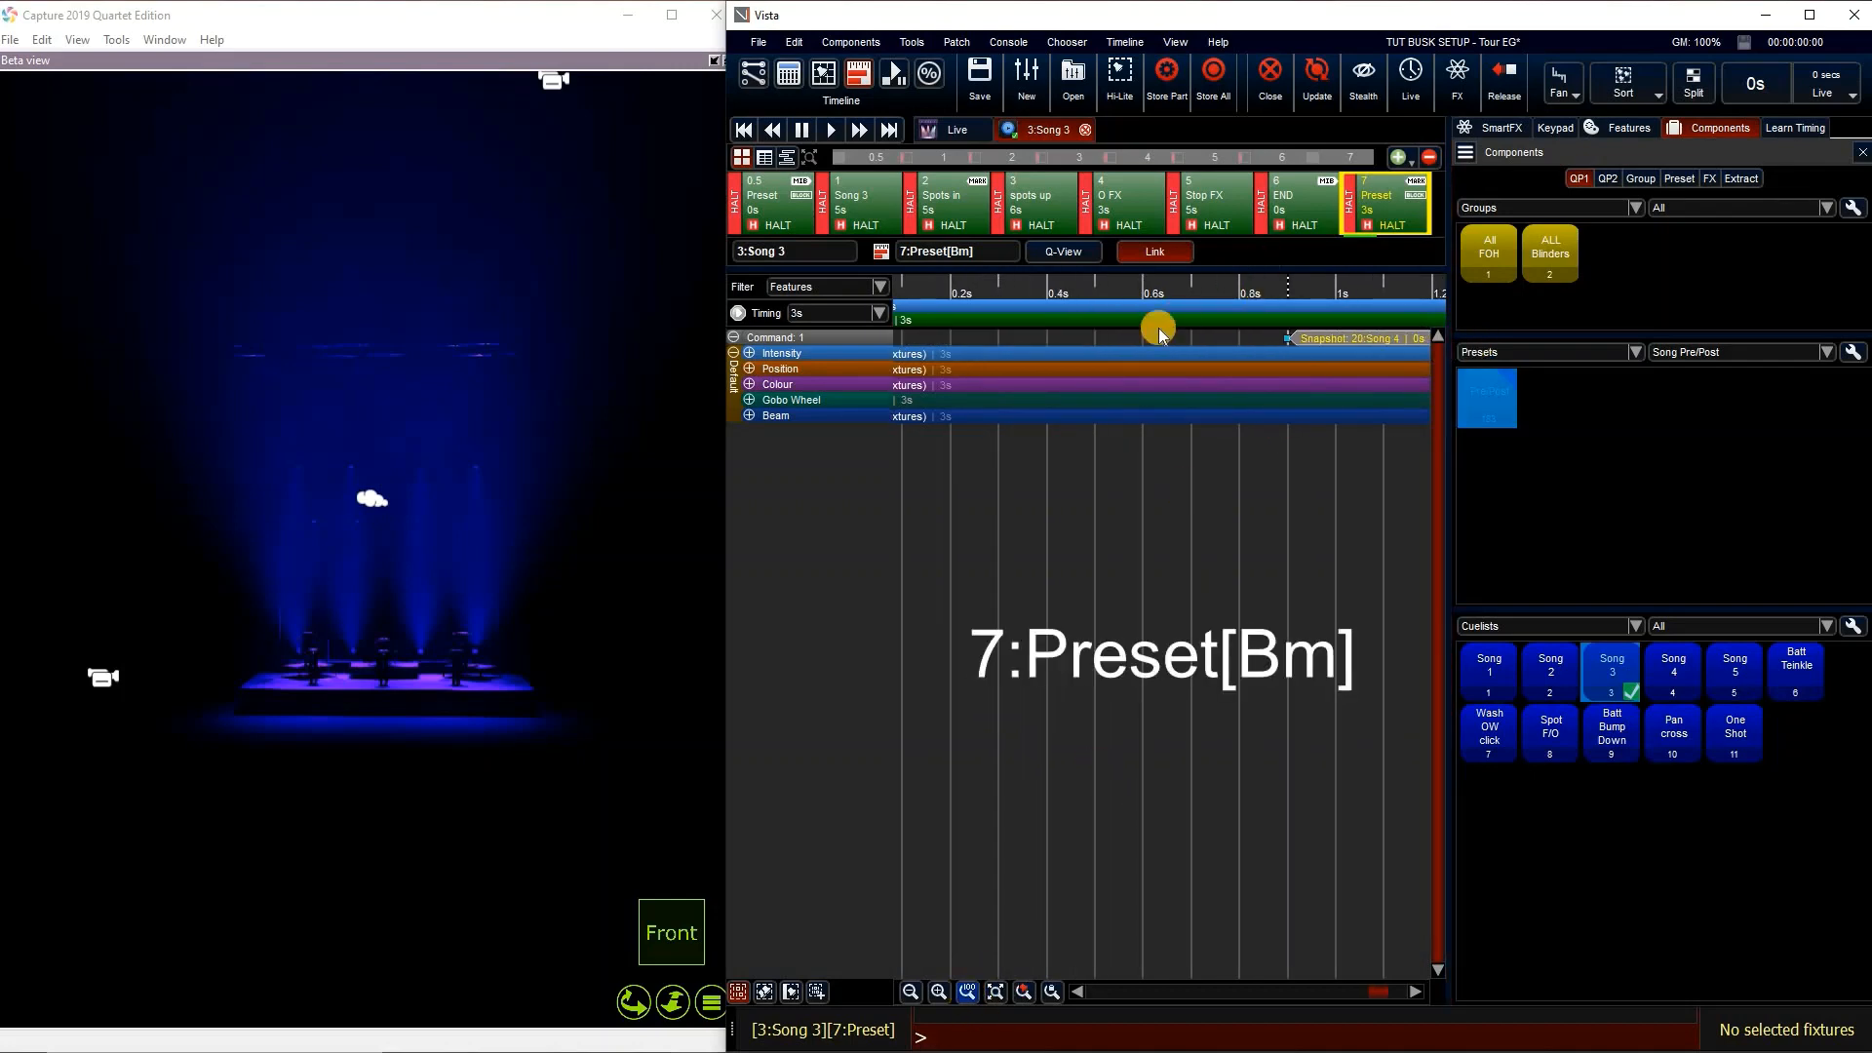
{"action": "left_click_drag", "start_coordinate": [1079, 342], "coordinate": [1363, 343]}
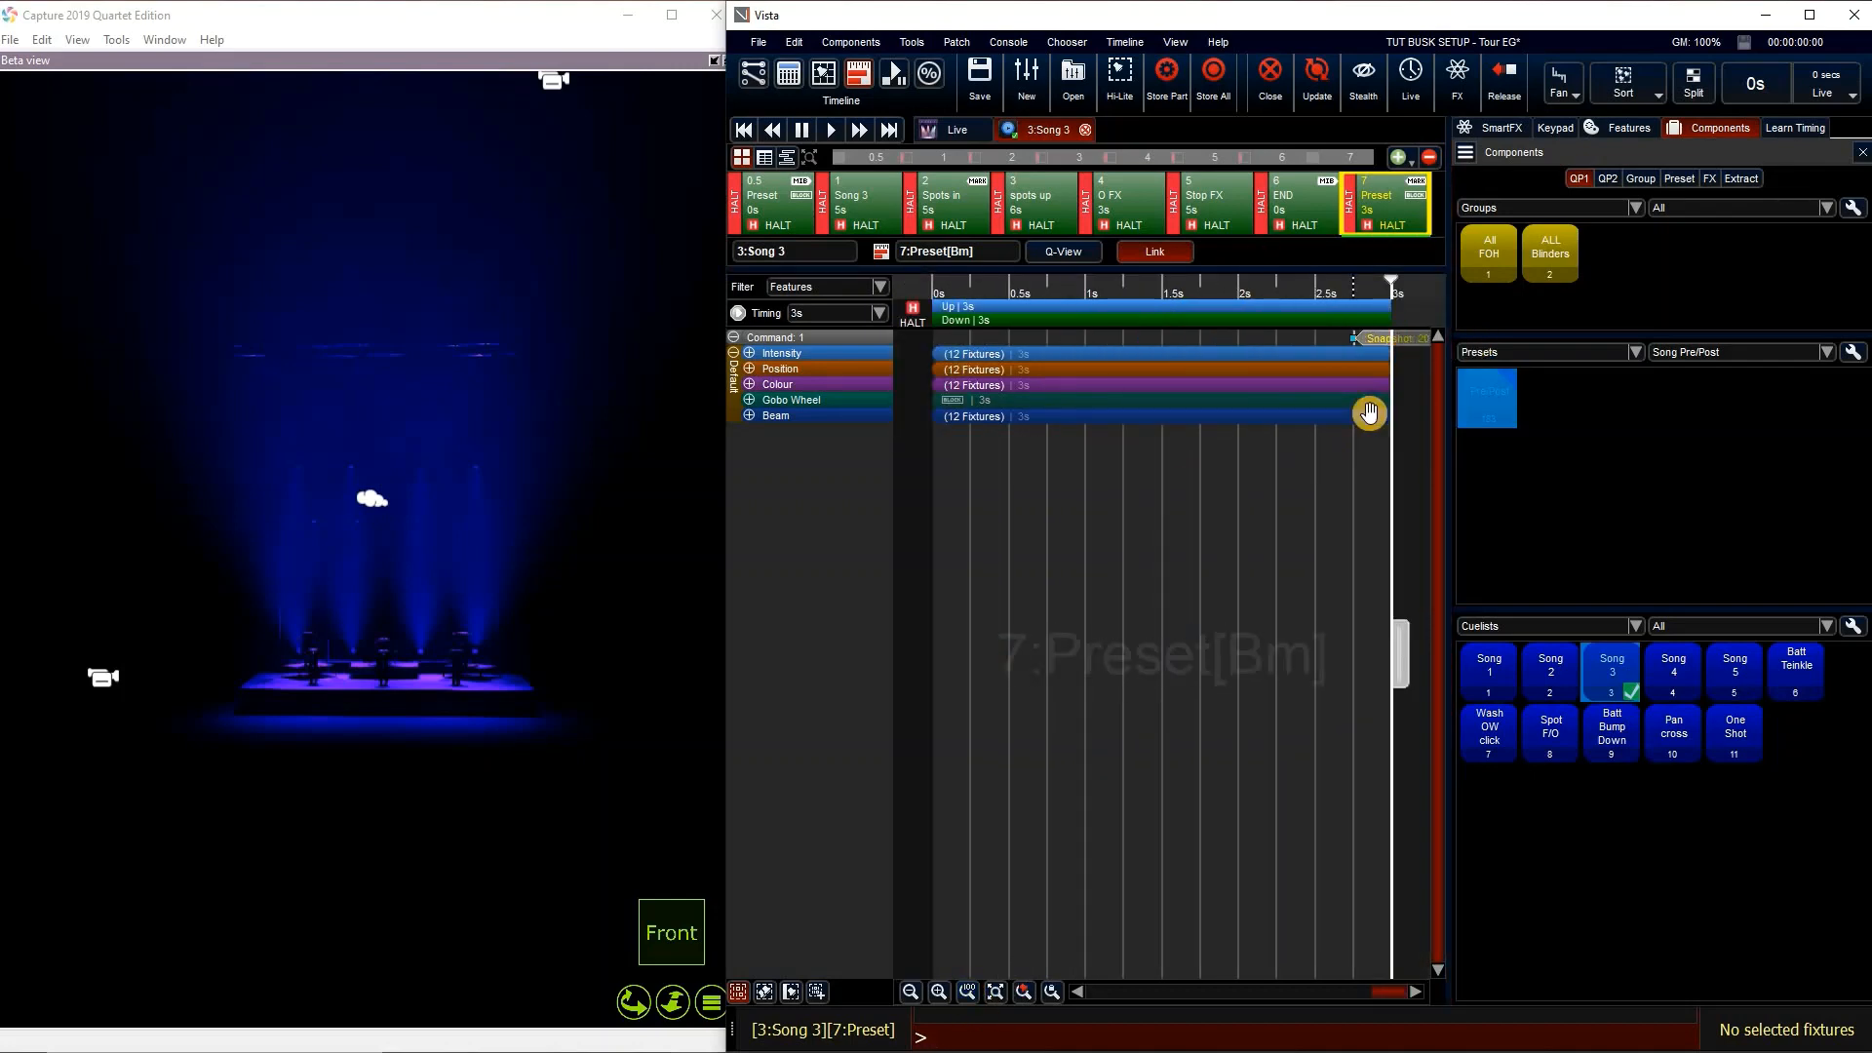
{"action": "left_click", "coordinate": [1269, 78]}
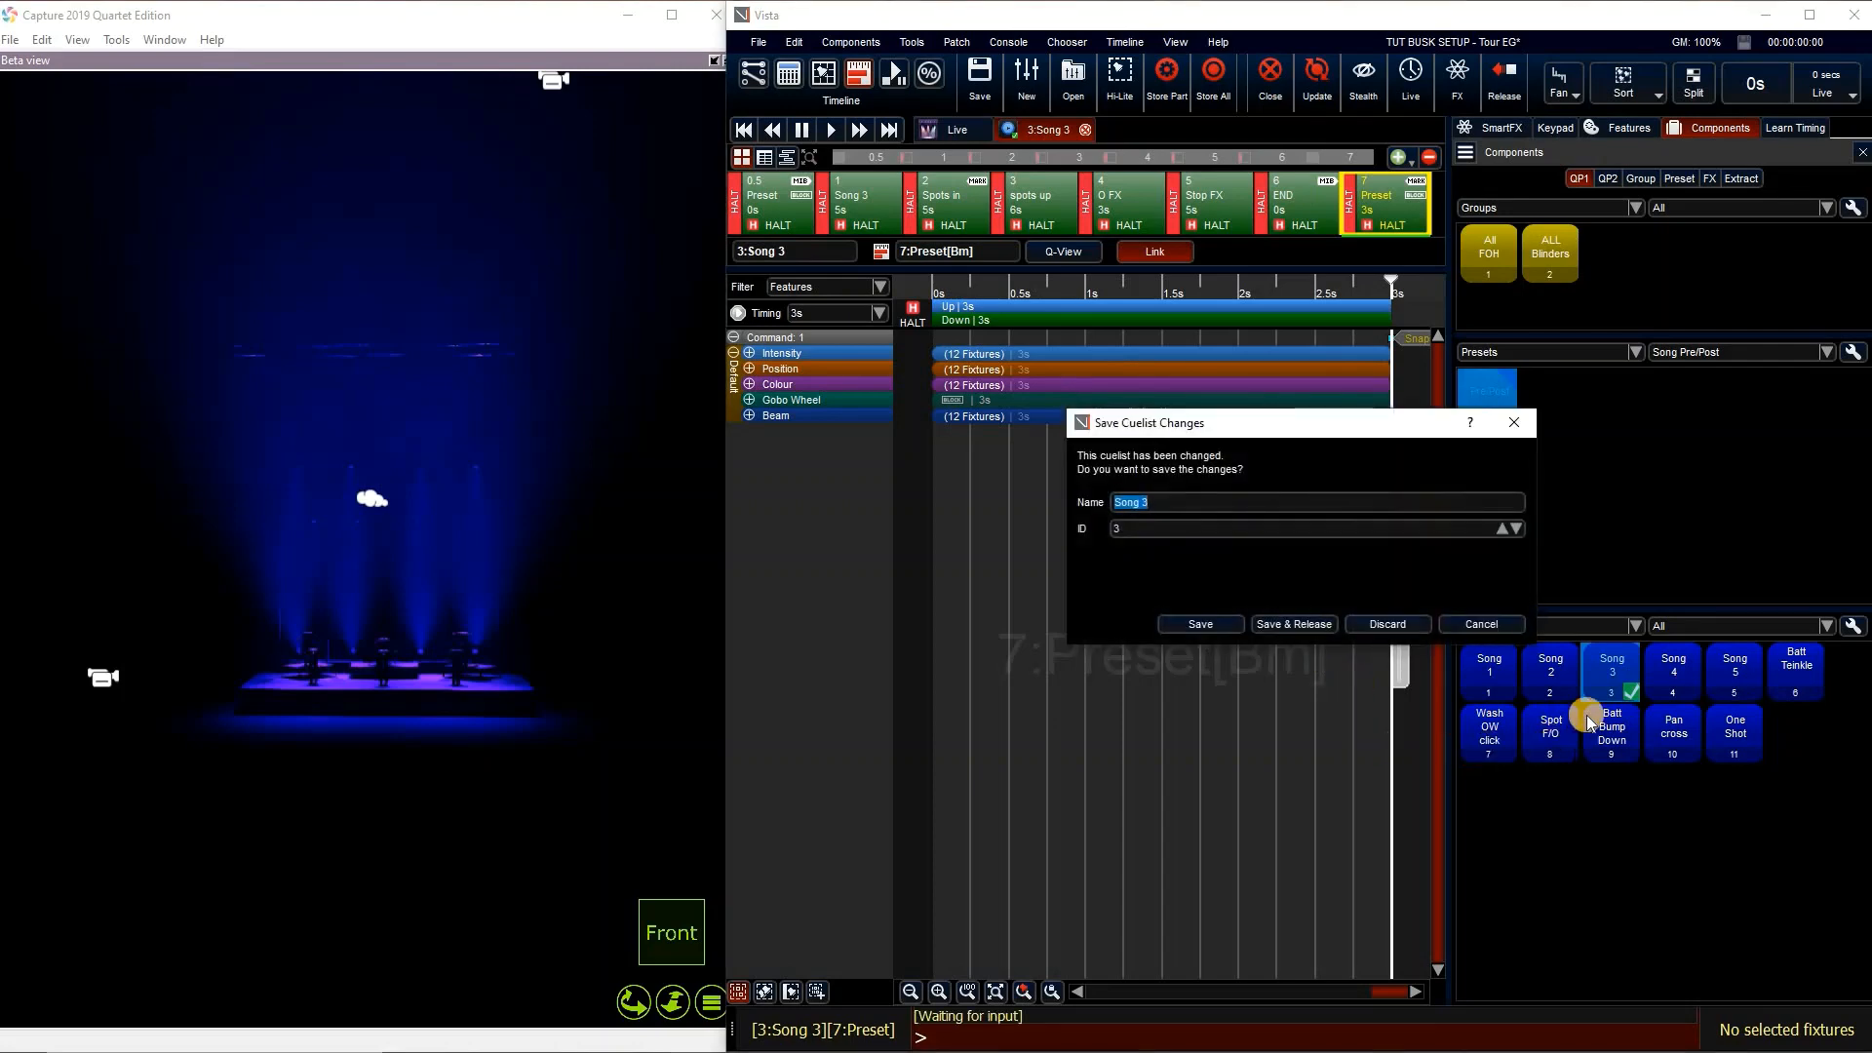
{"action": "left_click", "coordinate": [1293, 624]}
Open the Song 4 cuelist for editing and insert a Snapshot command targeting the Song 5 snapshot into cue 7 Preset
{"action": "right_click", "coordinate": [1670, 669]}
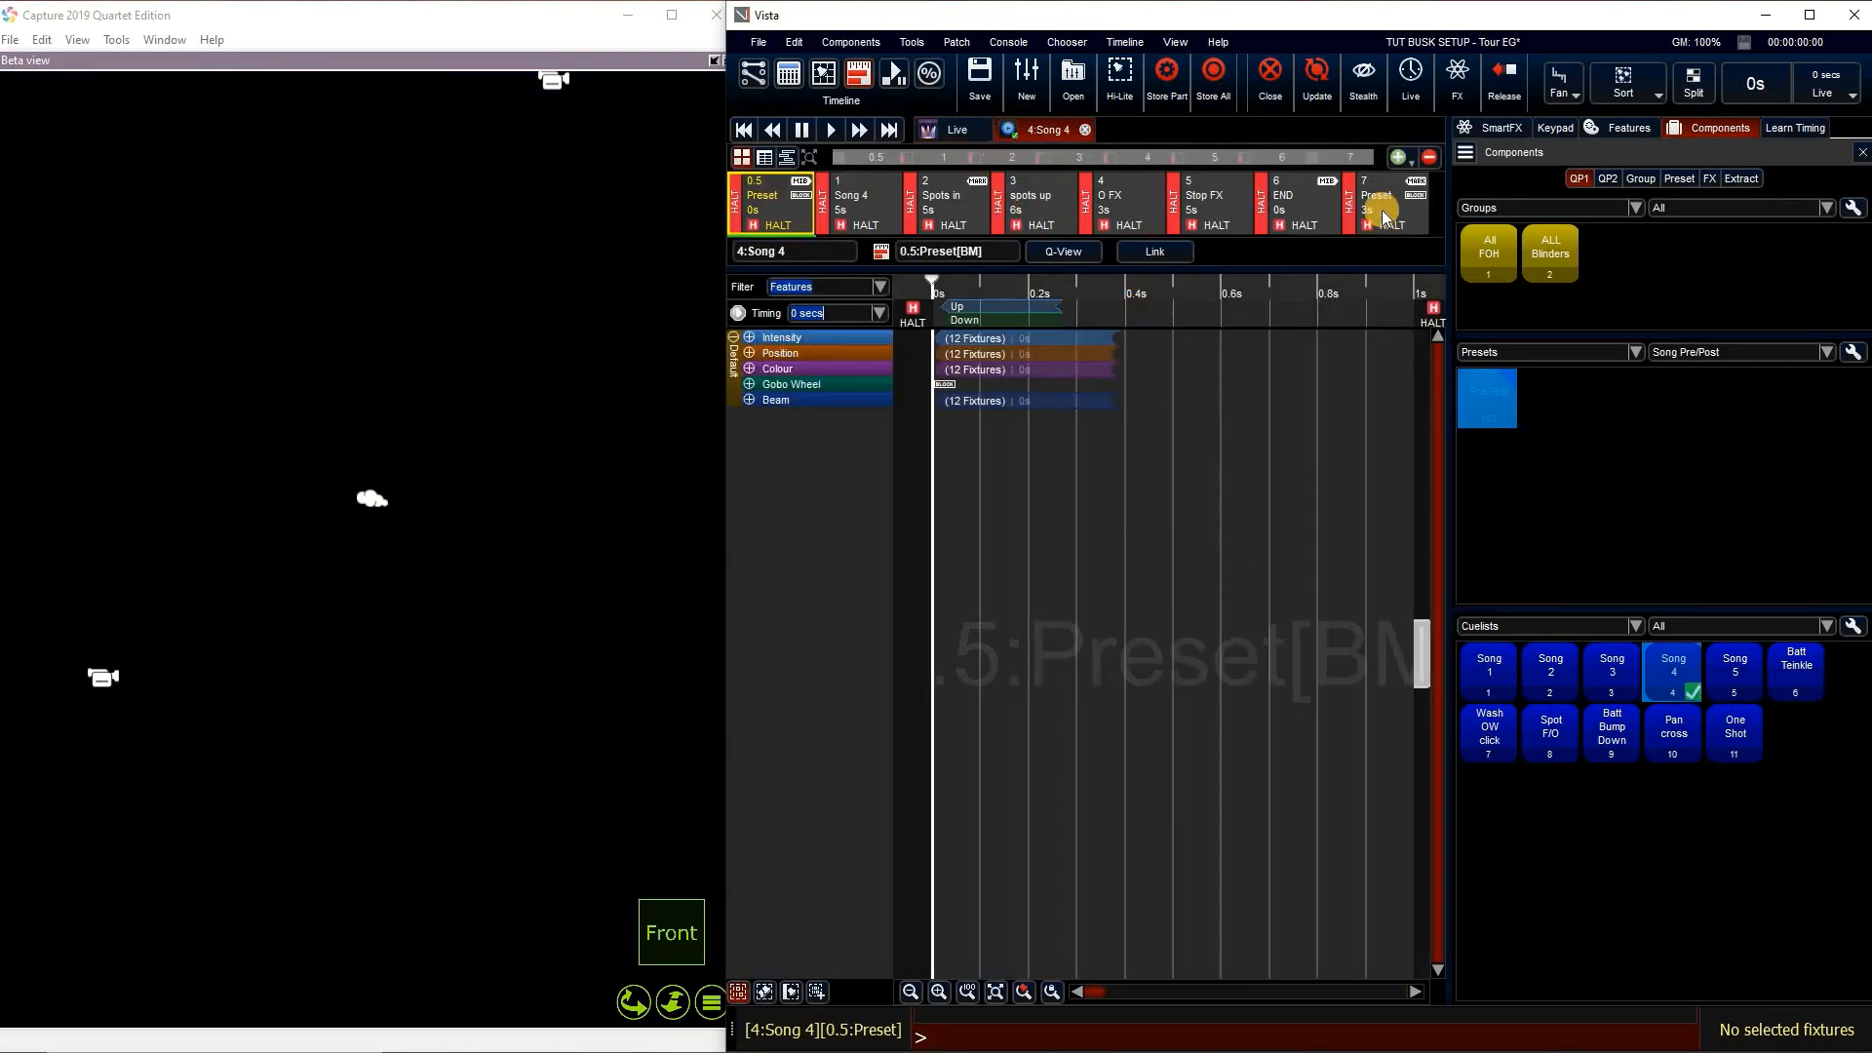
{"action": "left_click", "coordinate": [889, 130]}
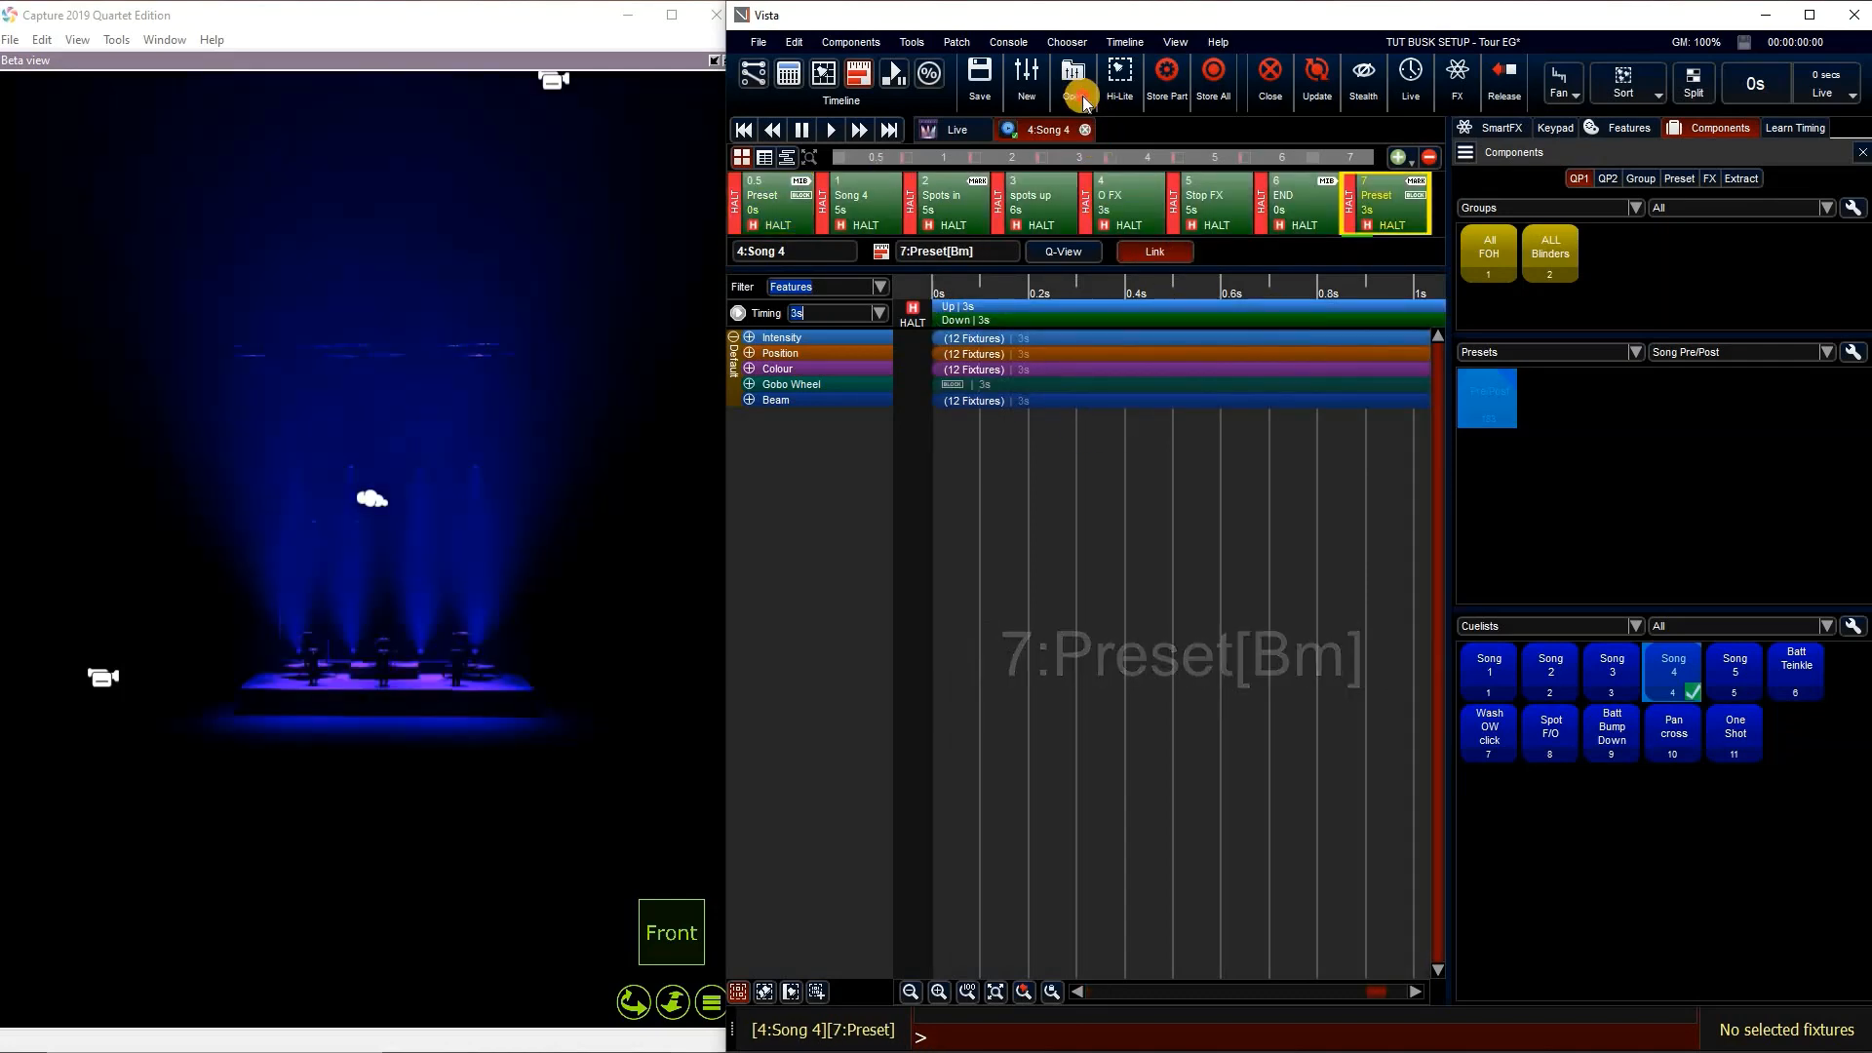
{"action": "double_click", "coordinate": [1374, 459]}
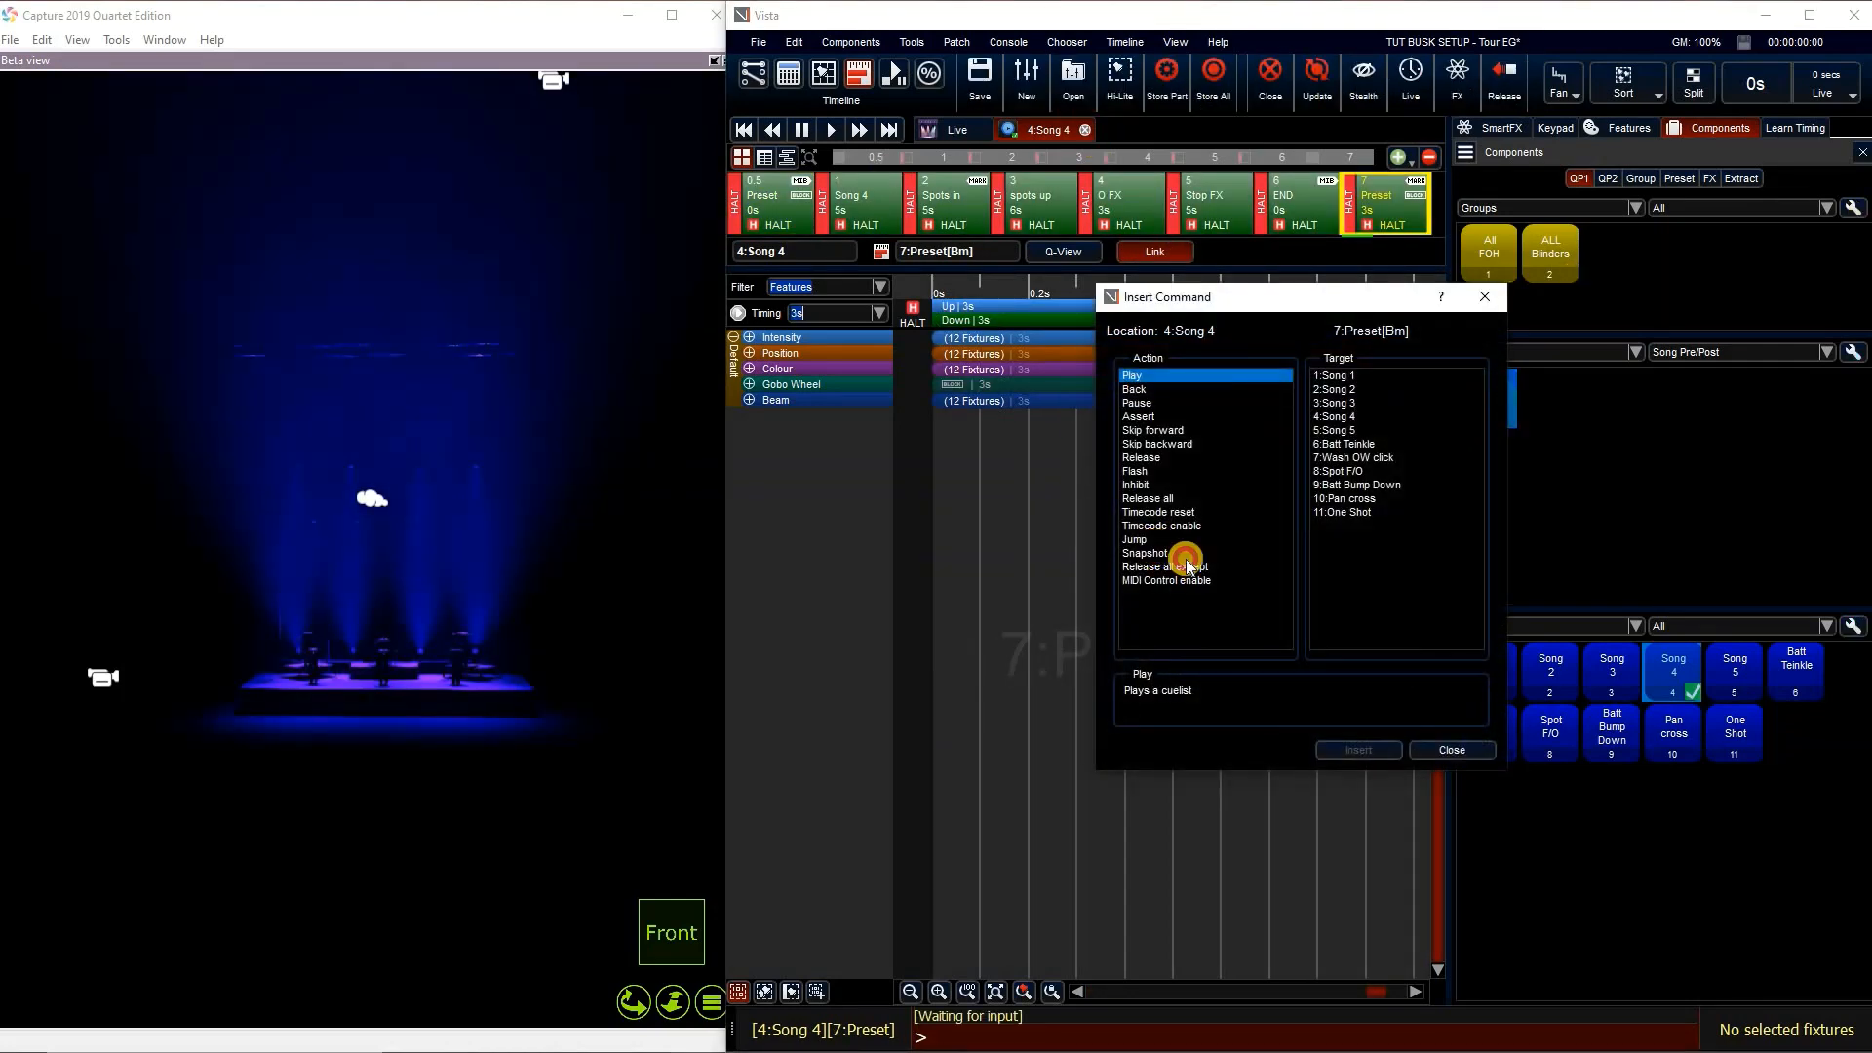
{"action": "left_click", "coordinate": [1186, 554]}
{"action": "left_click", "coordinate": [1349, 606]}
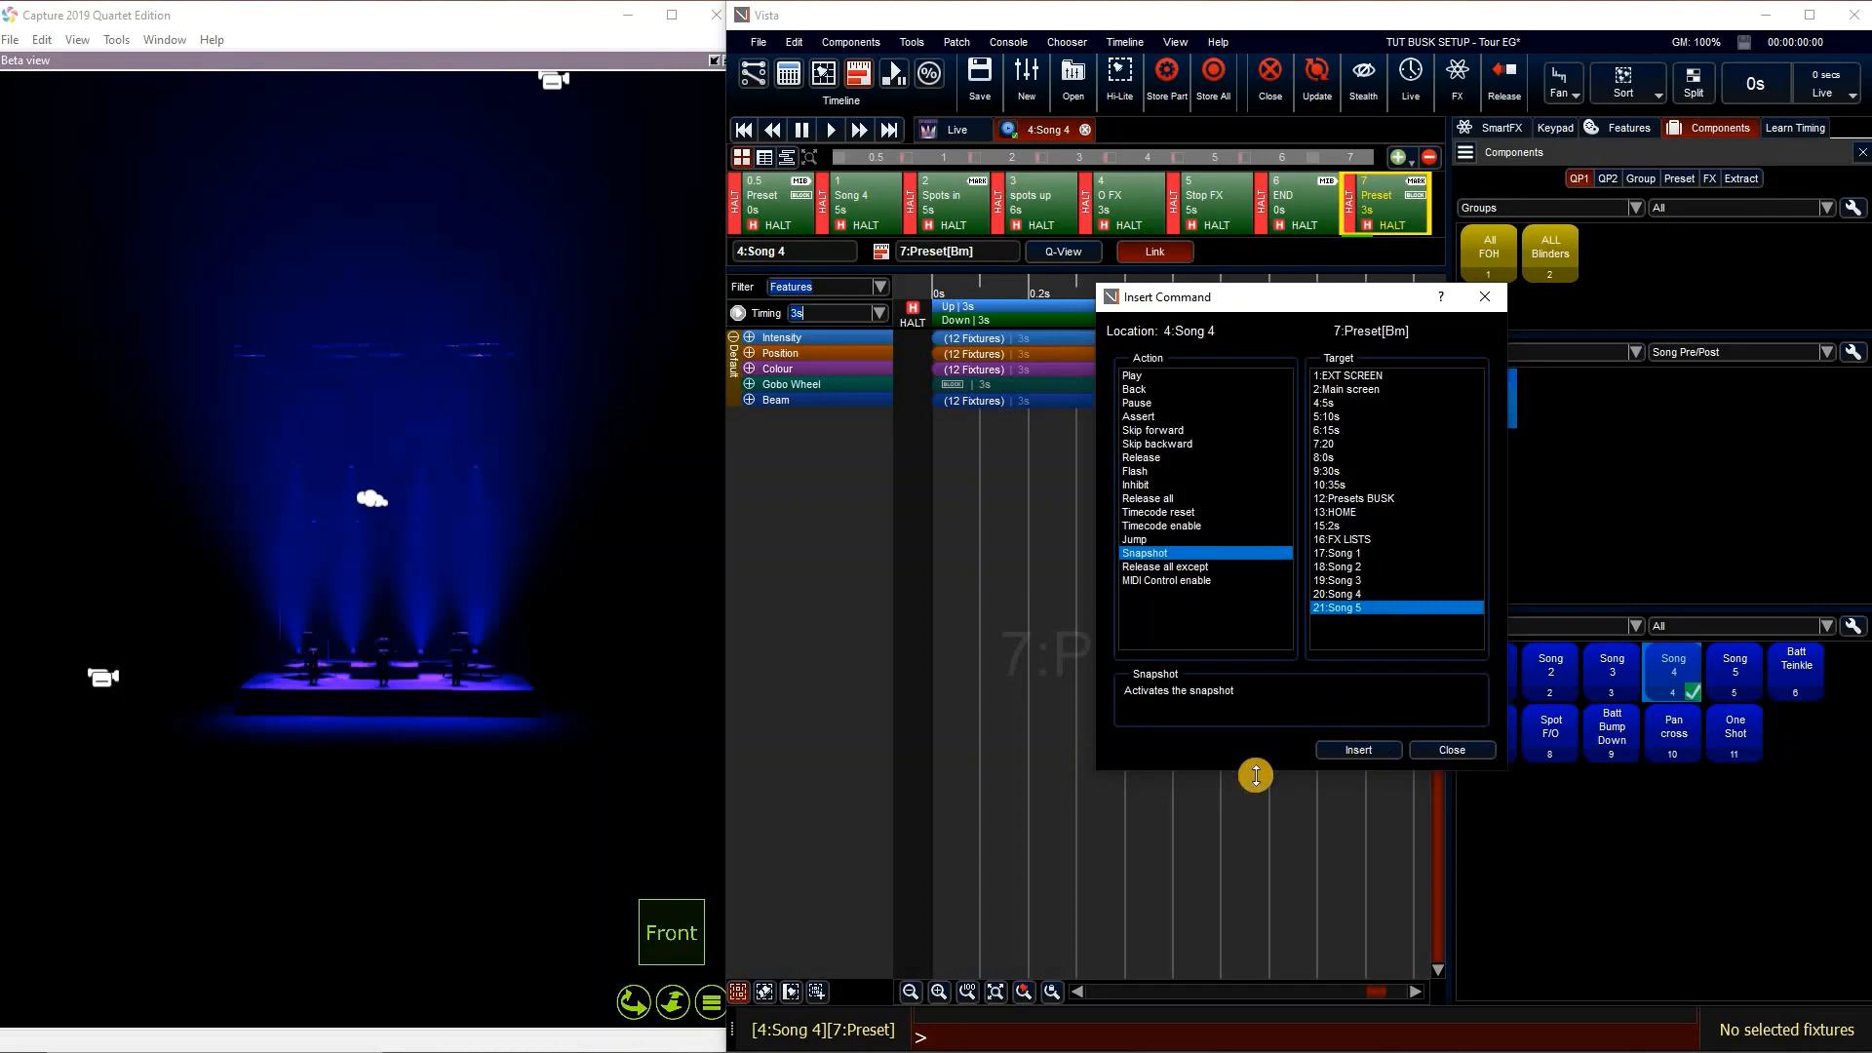
{"action": "left_click", "coordinate": [1358, 749]}
{"action": "left_click", "coordinate": [1451, 750]}
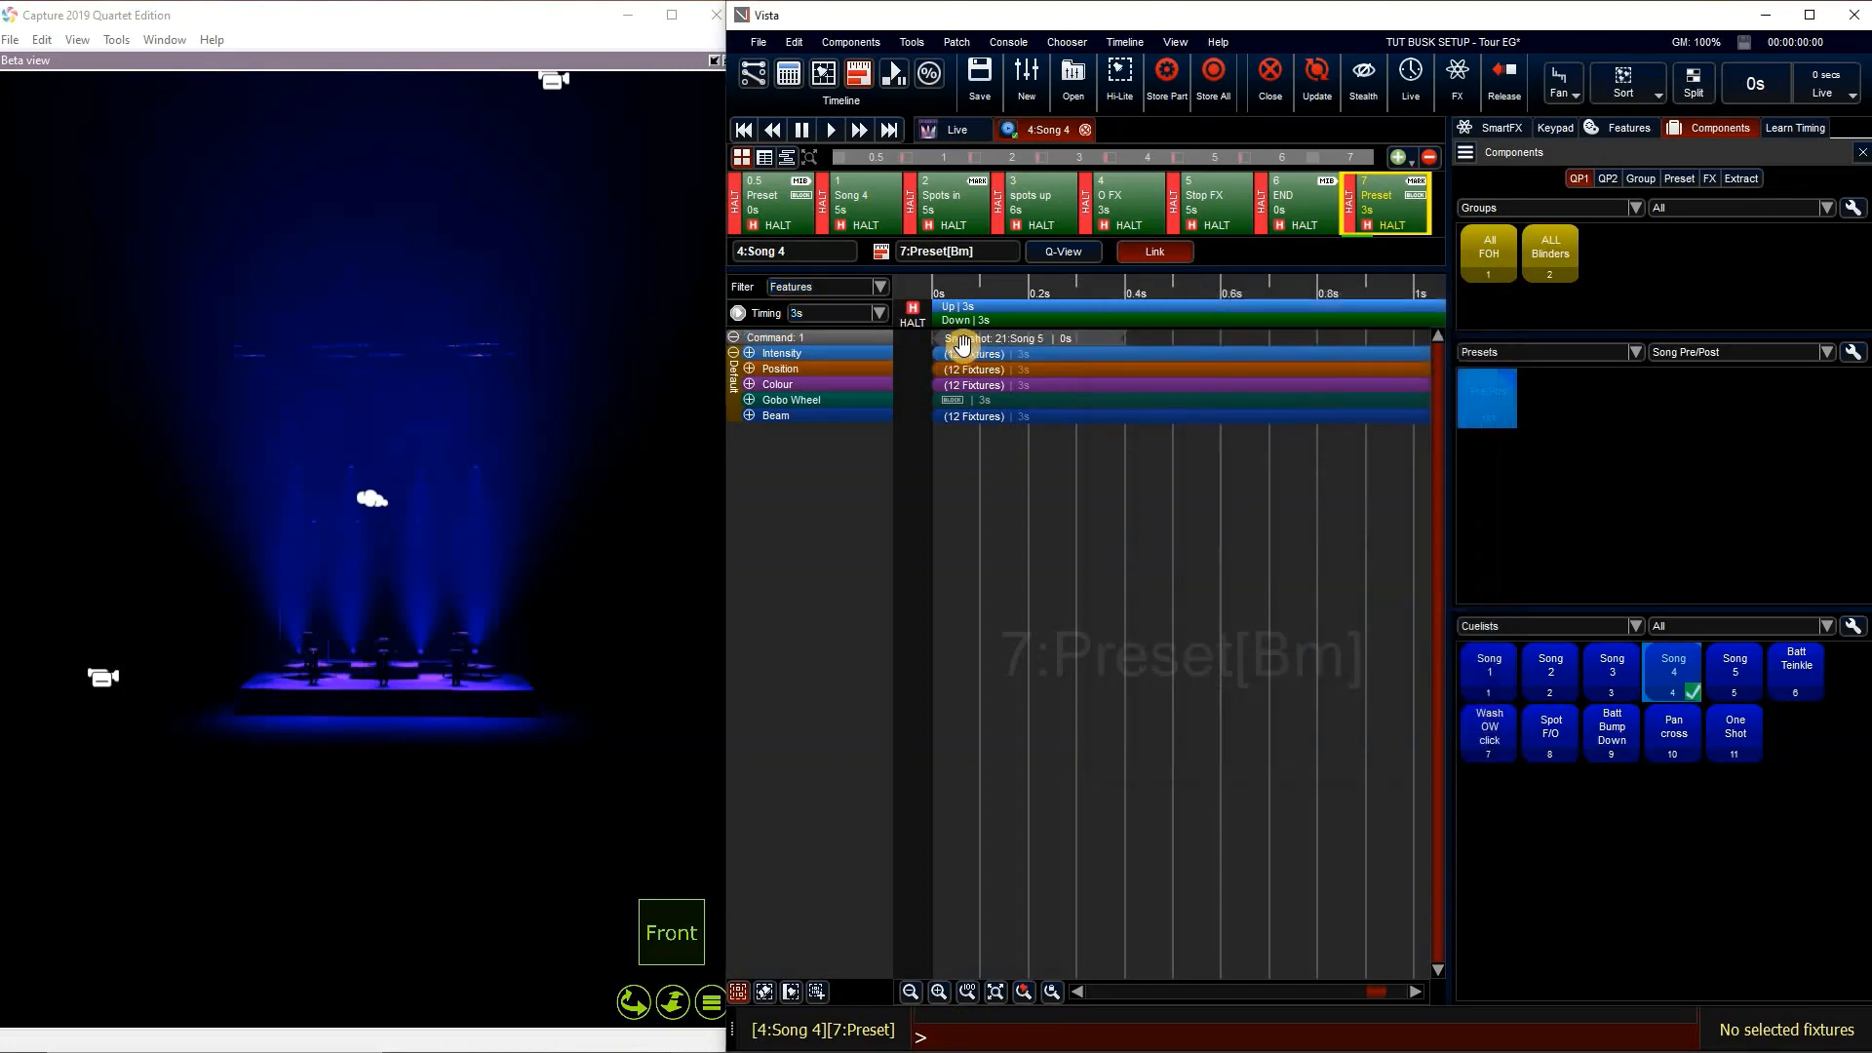
Move the snapshot command to the 3 s end of Song 4's closing preset, then save and release the cuelist
{"action": "left_click", "coordinate": [967, 992]}
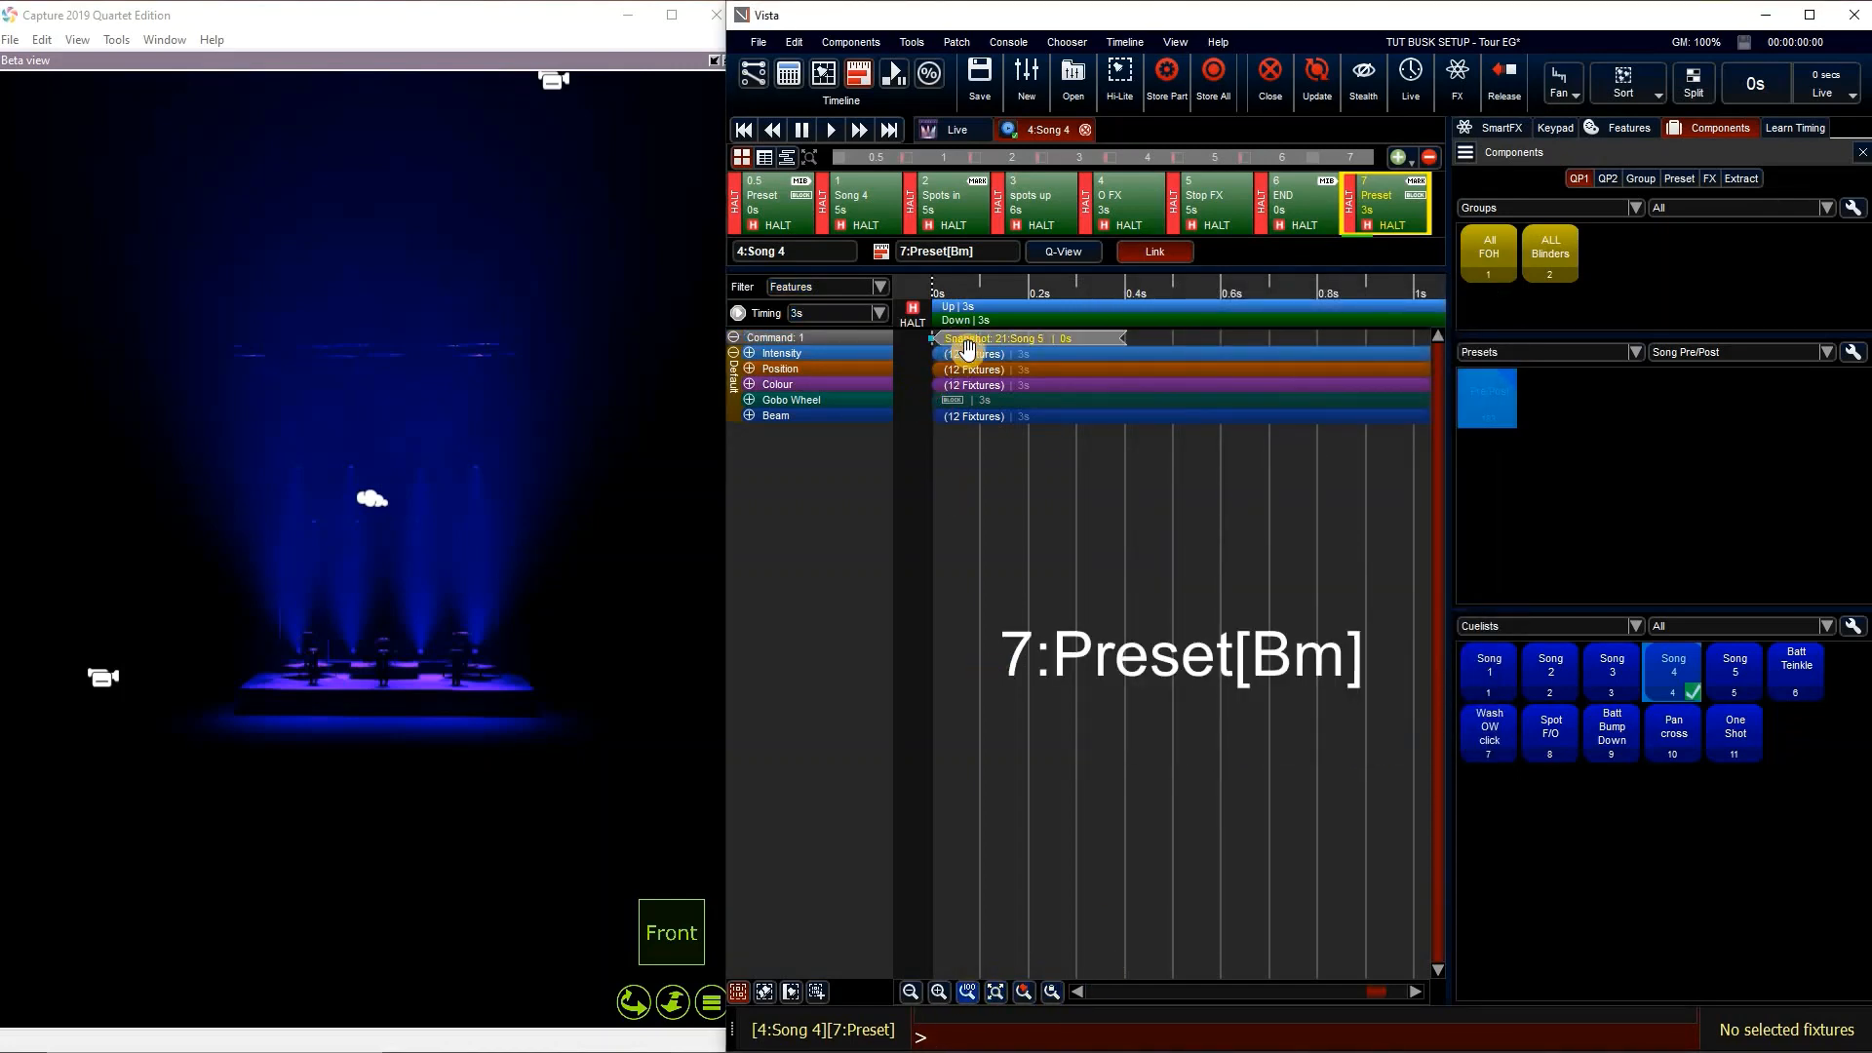
{"action": "left_click", "coordinate": [969, 988]}
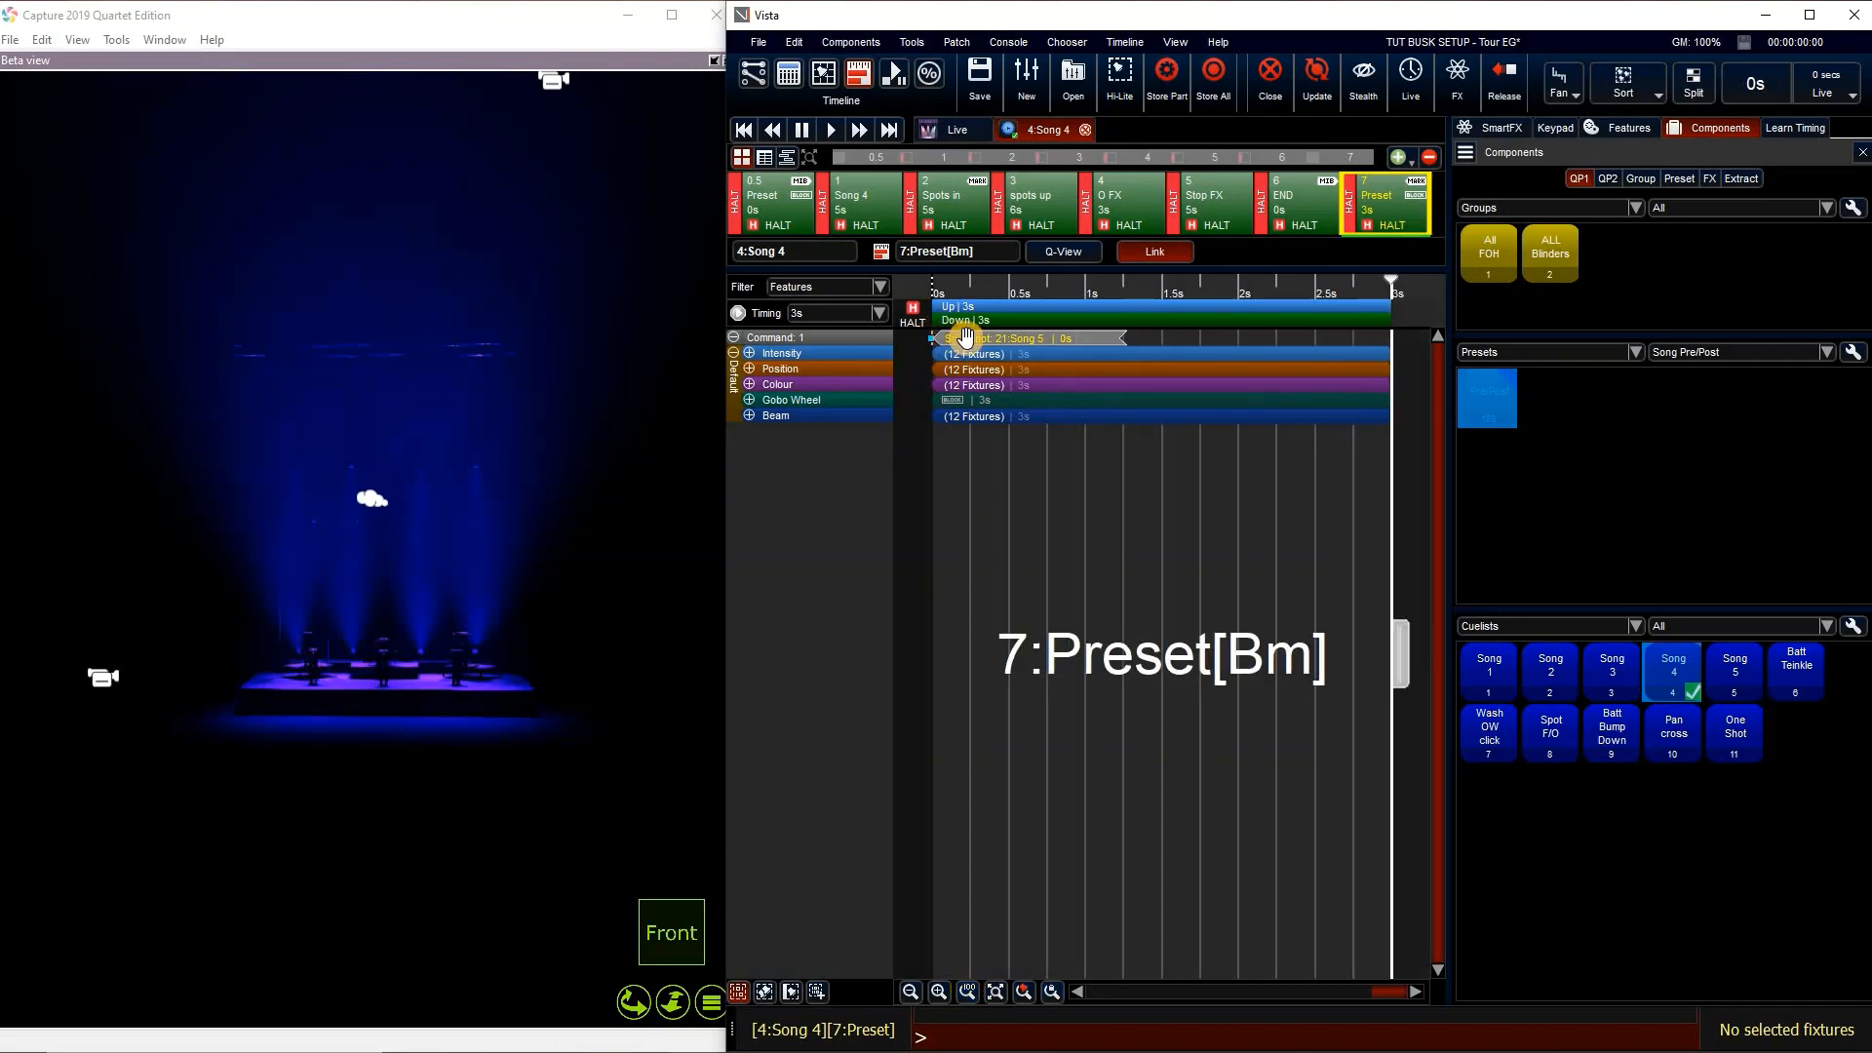
{"action": "left_click_drag", "start_coordinate": [1384, 347], "coordinate": [1391, 341]}
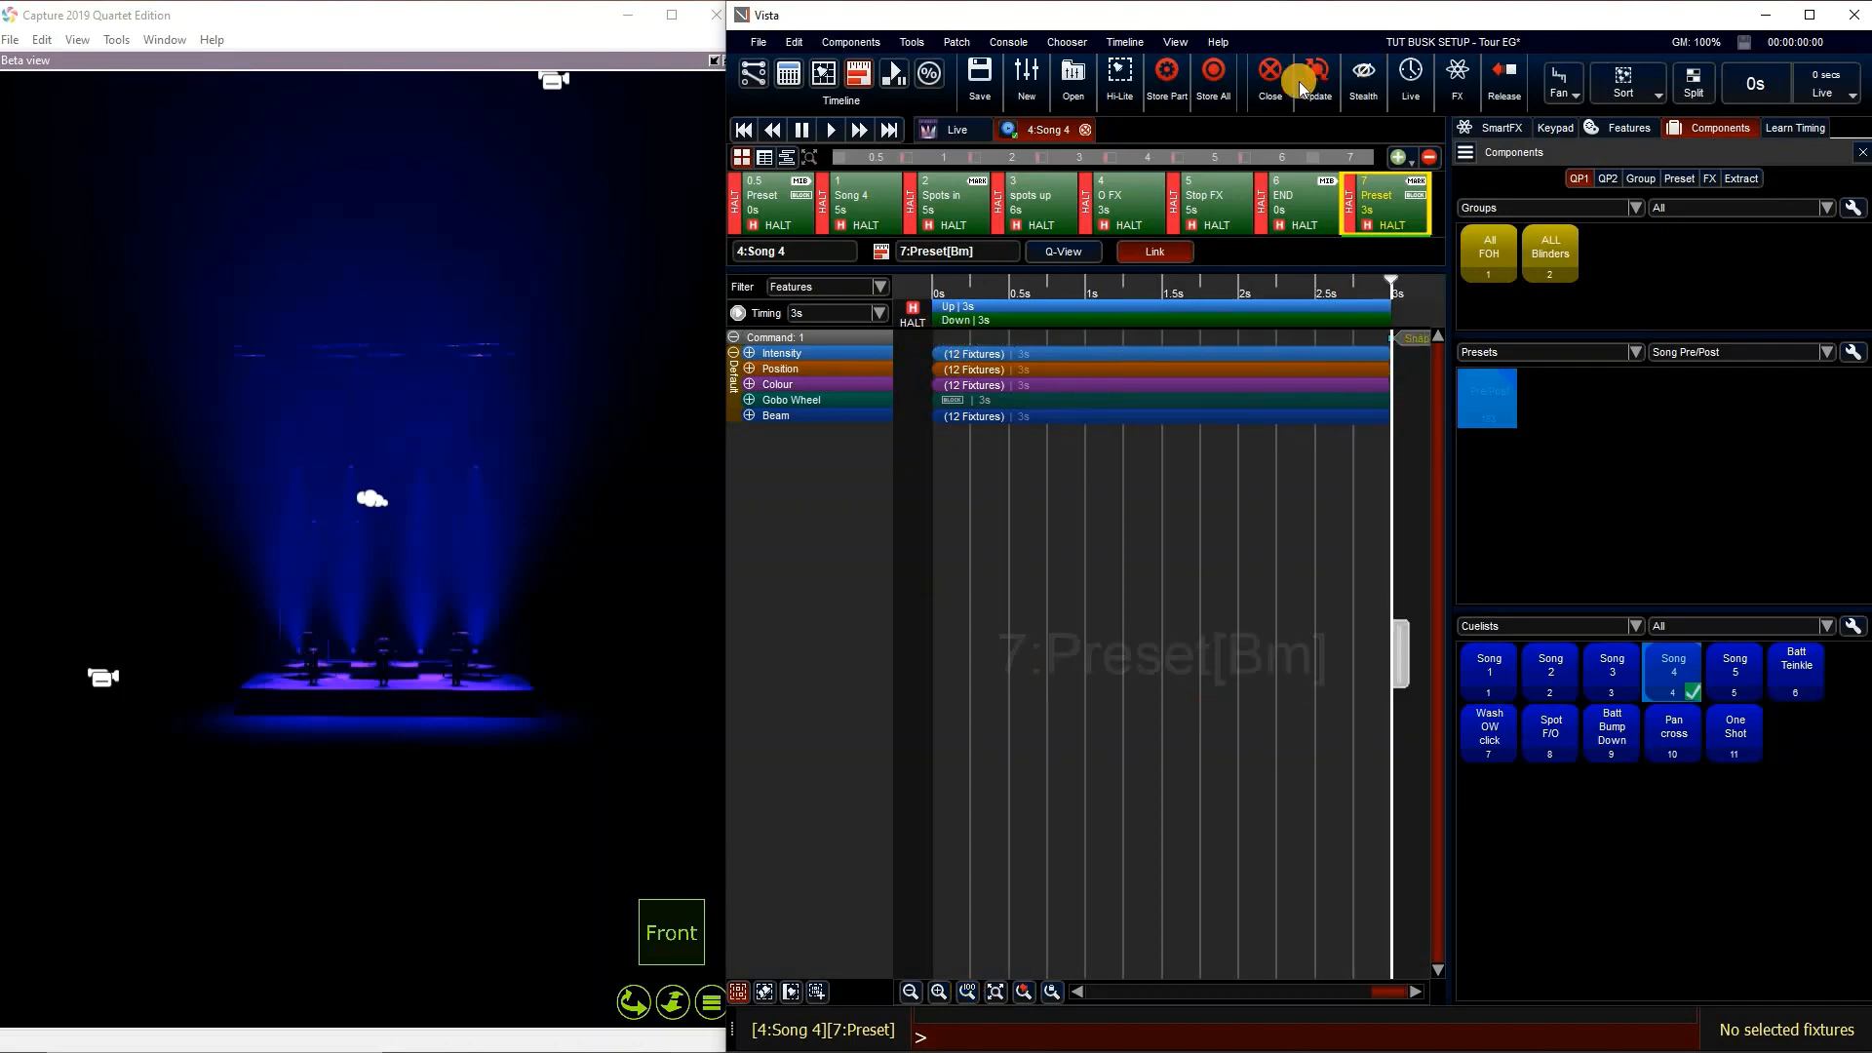
{"action": "key", "text": "Escape"}
{"action": "left_click", "coordinate": [1307, 626]}
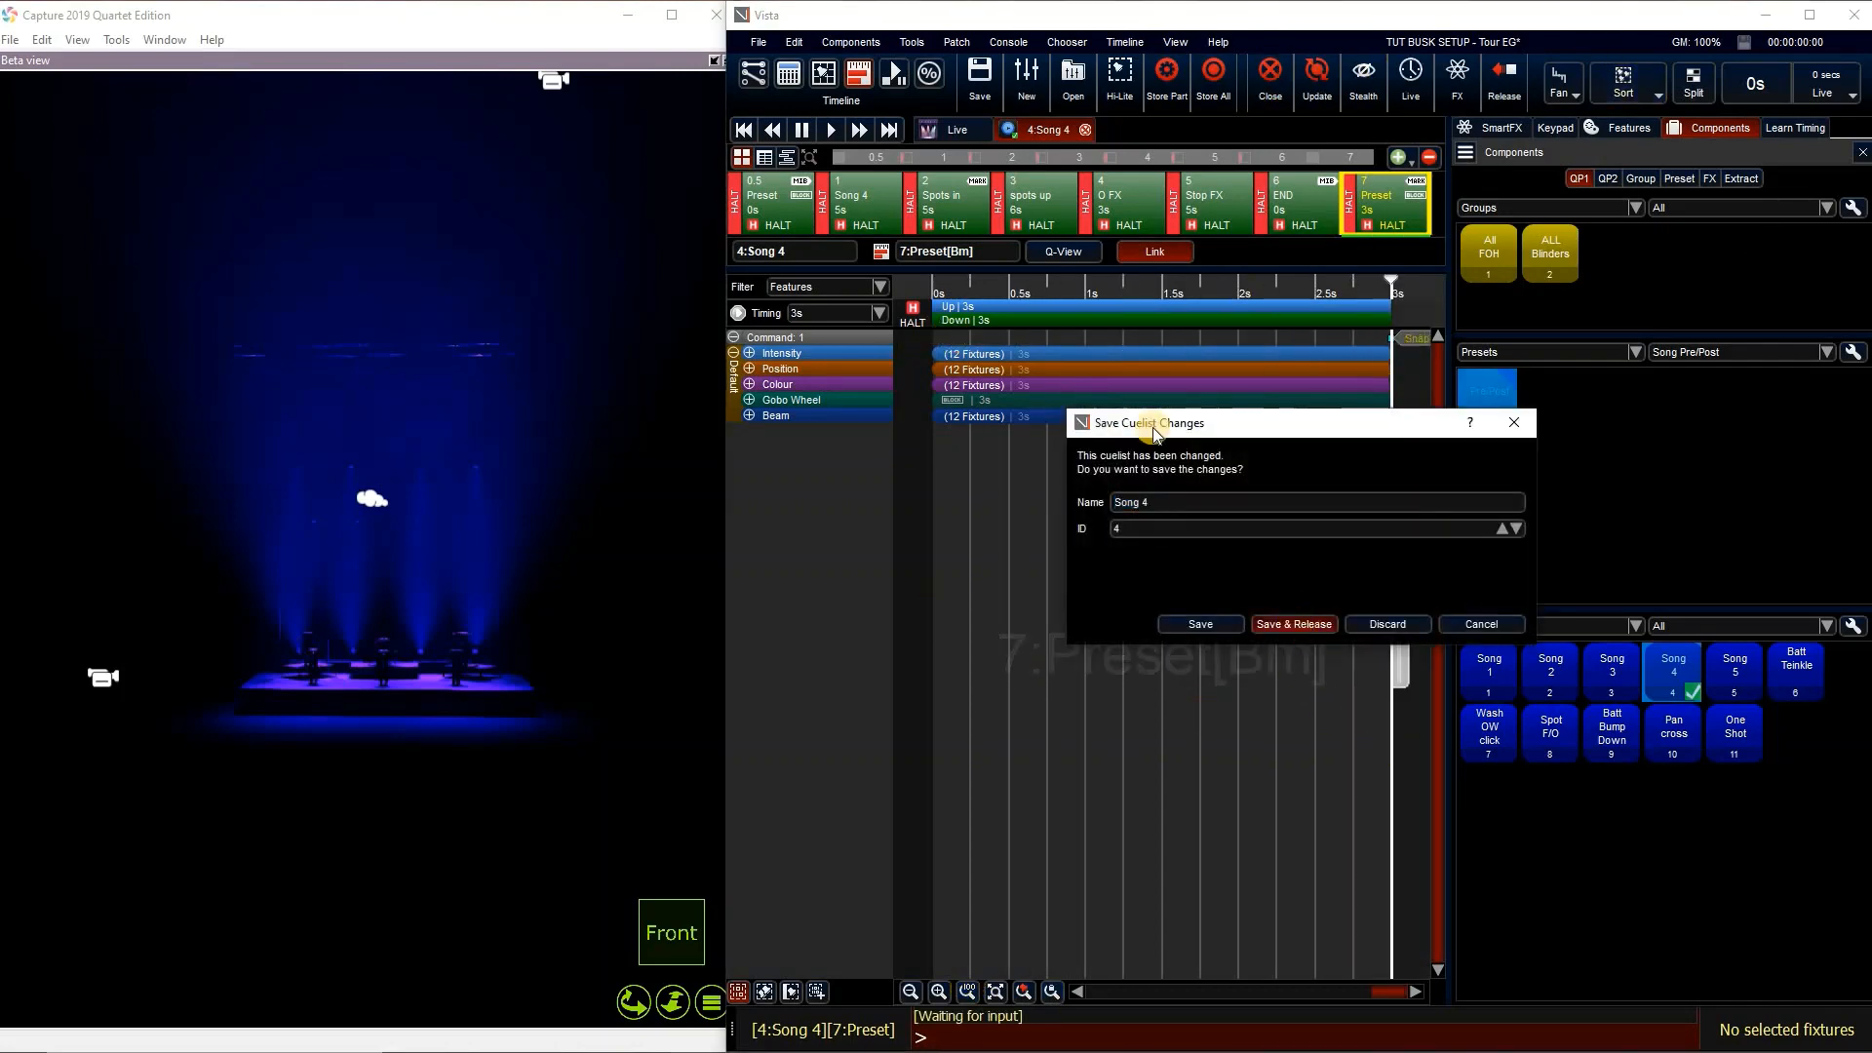
Test the snapshot chain on the S1 console by advancing Song 1 through all its cues to the closing preset
{"action": "left_click", "coordinate": [829, 78]}
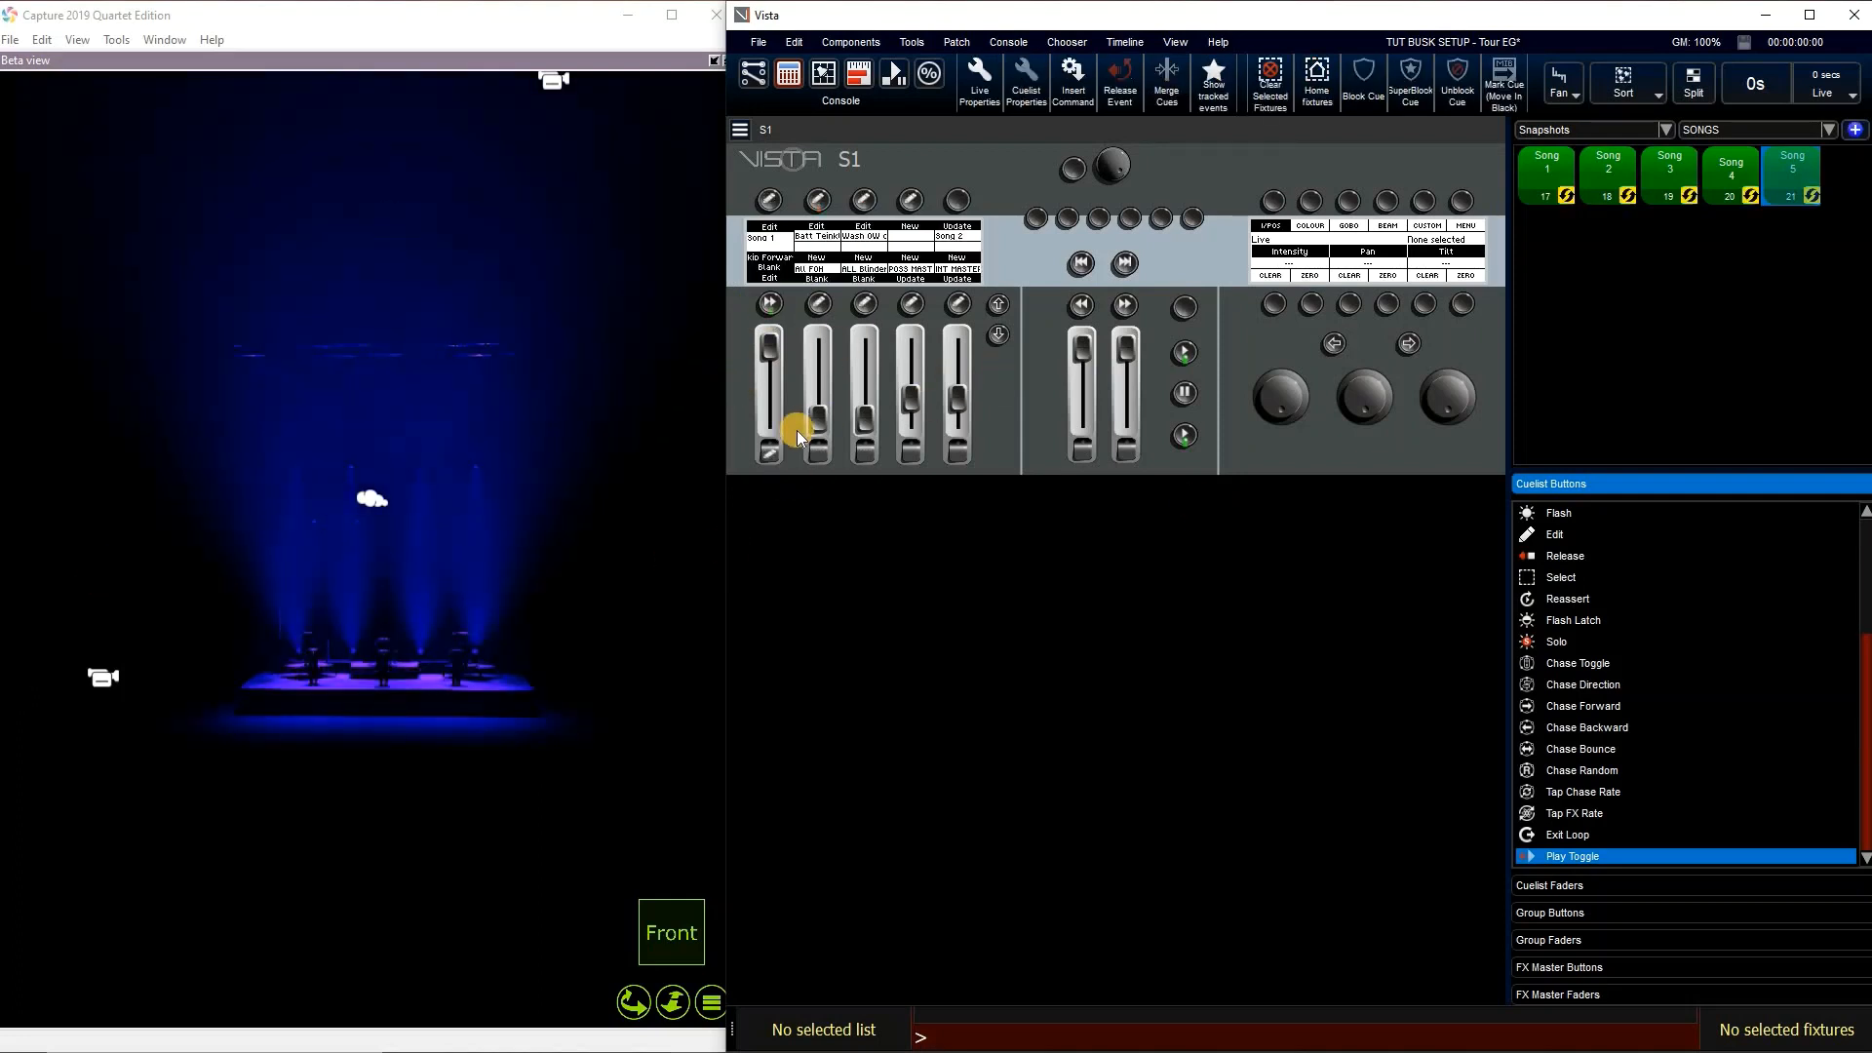
{"action": "left_click", "coordinate": [830, 413]}
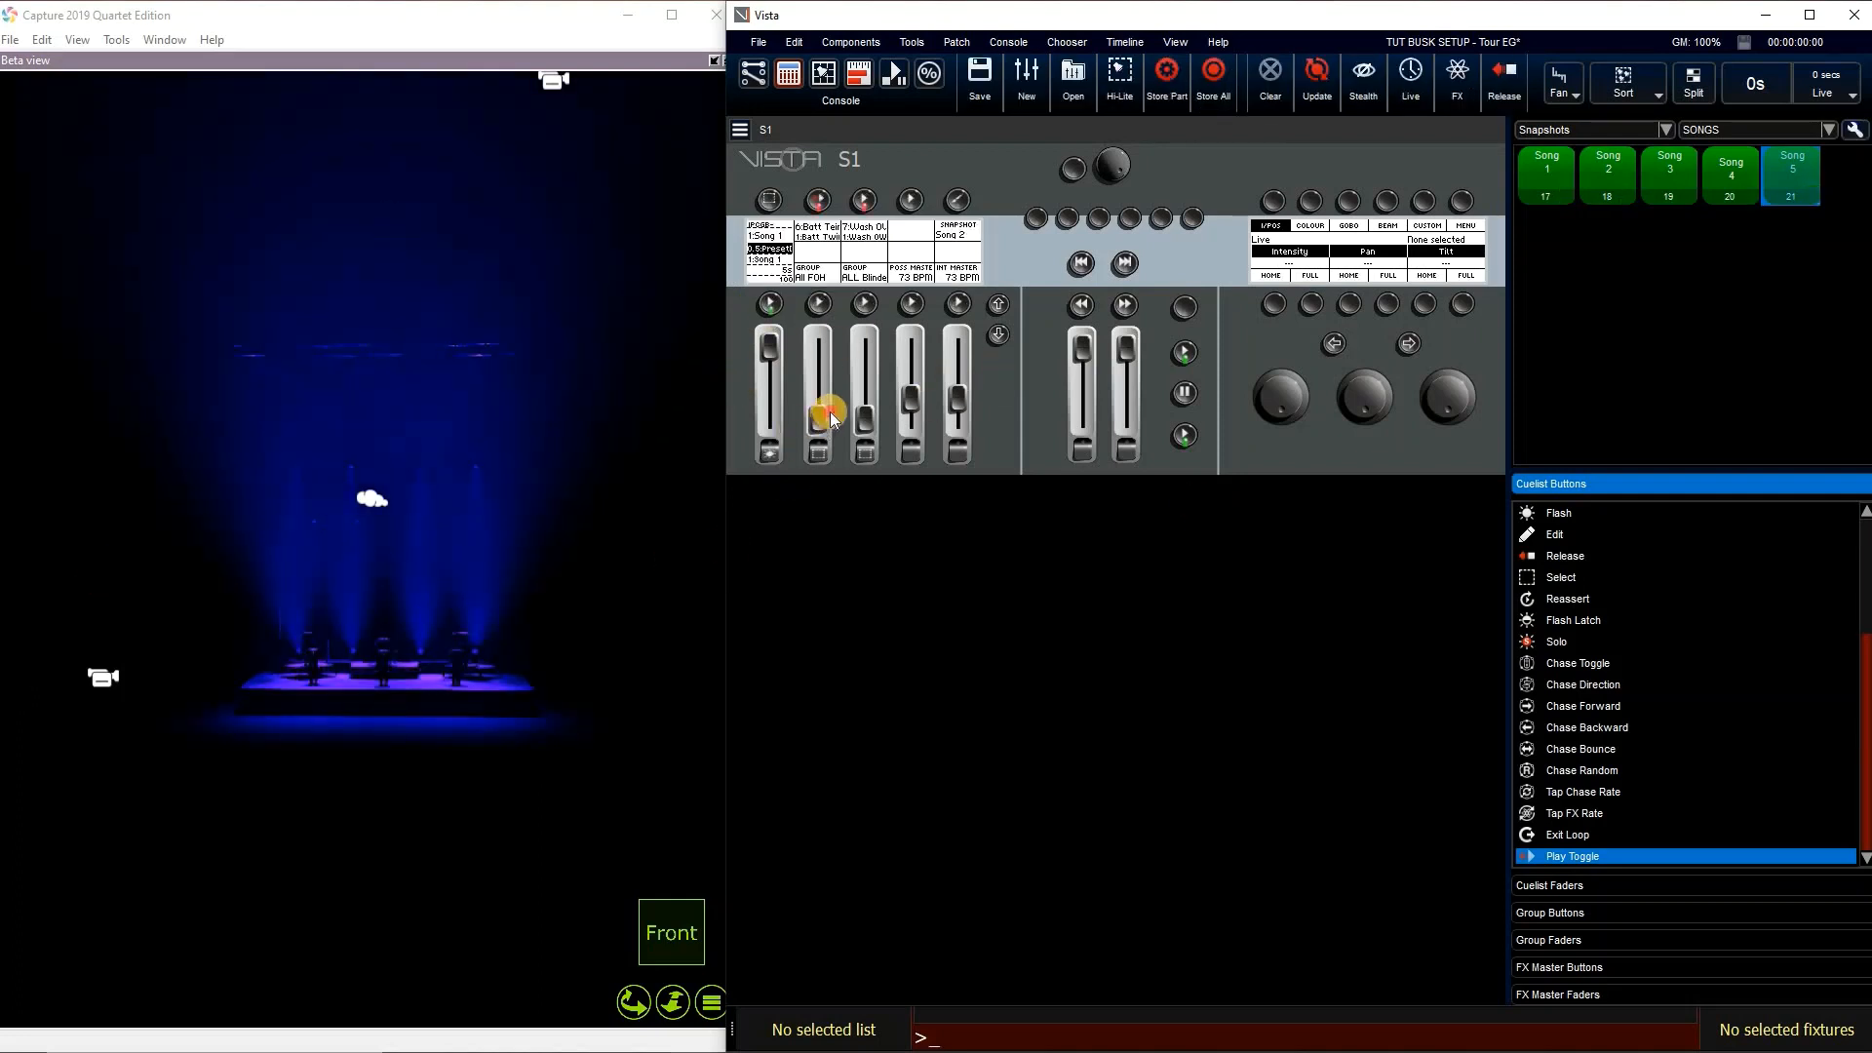
{"action": "left_click", "coordinate": [766, 310], "text": "shift"}
{"action": "left_click", "coordinate": [768, 298], "text": "shift"}
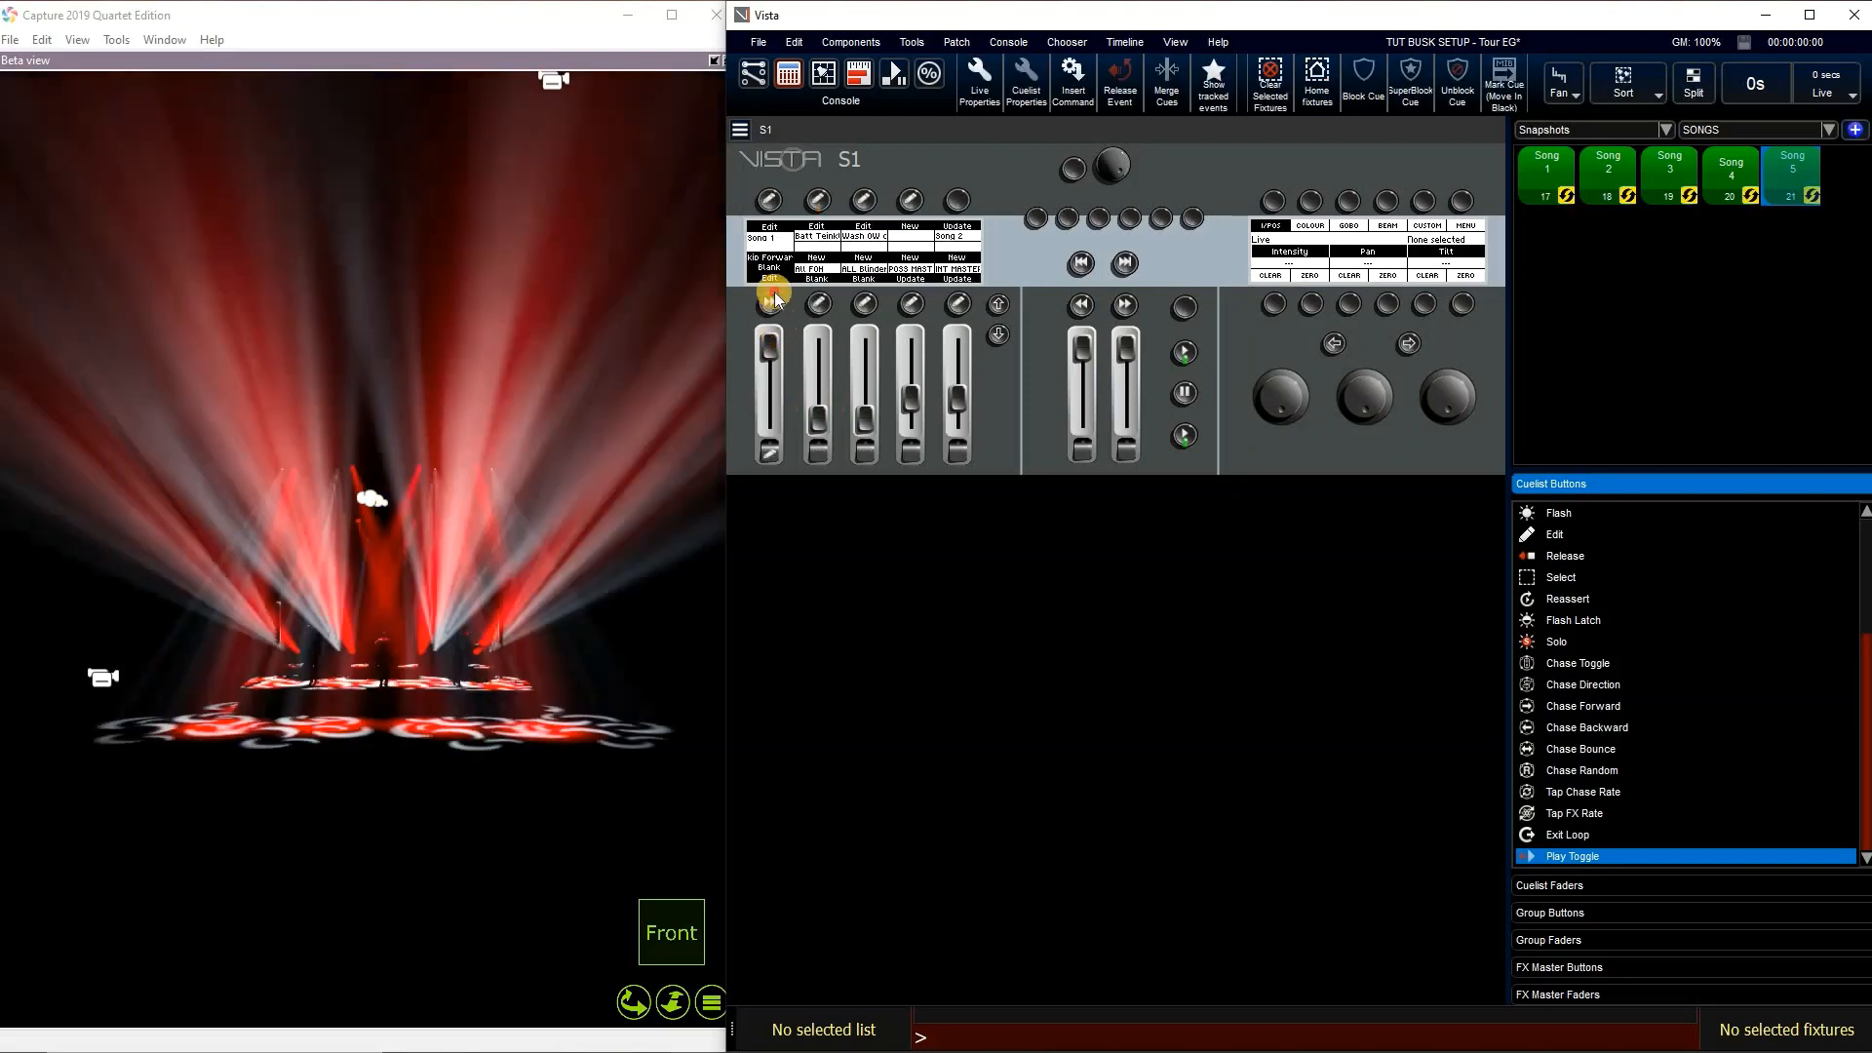
{"action": "left_click", "coordinate": [768, 303], "text": "shift"}
{"action": "left_click", "coordinate": [768, 305], "text": "shift"}
{"action": "left_click", "coordinate": [768, 307], "text": "shift"}
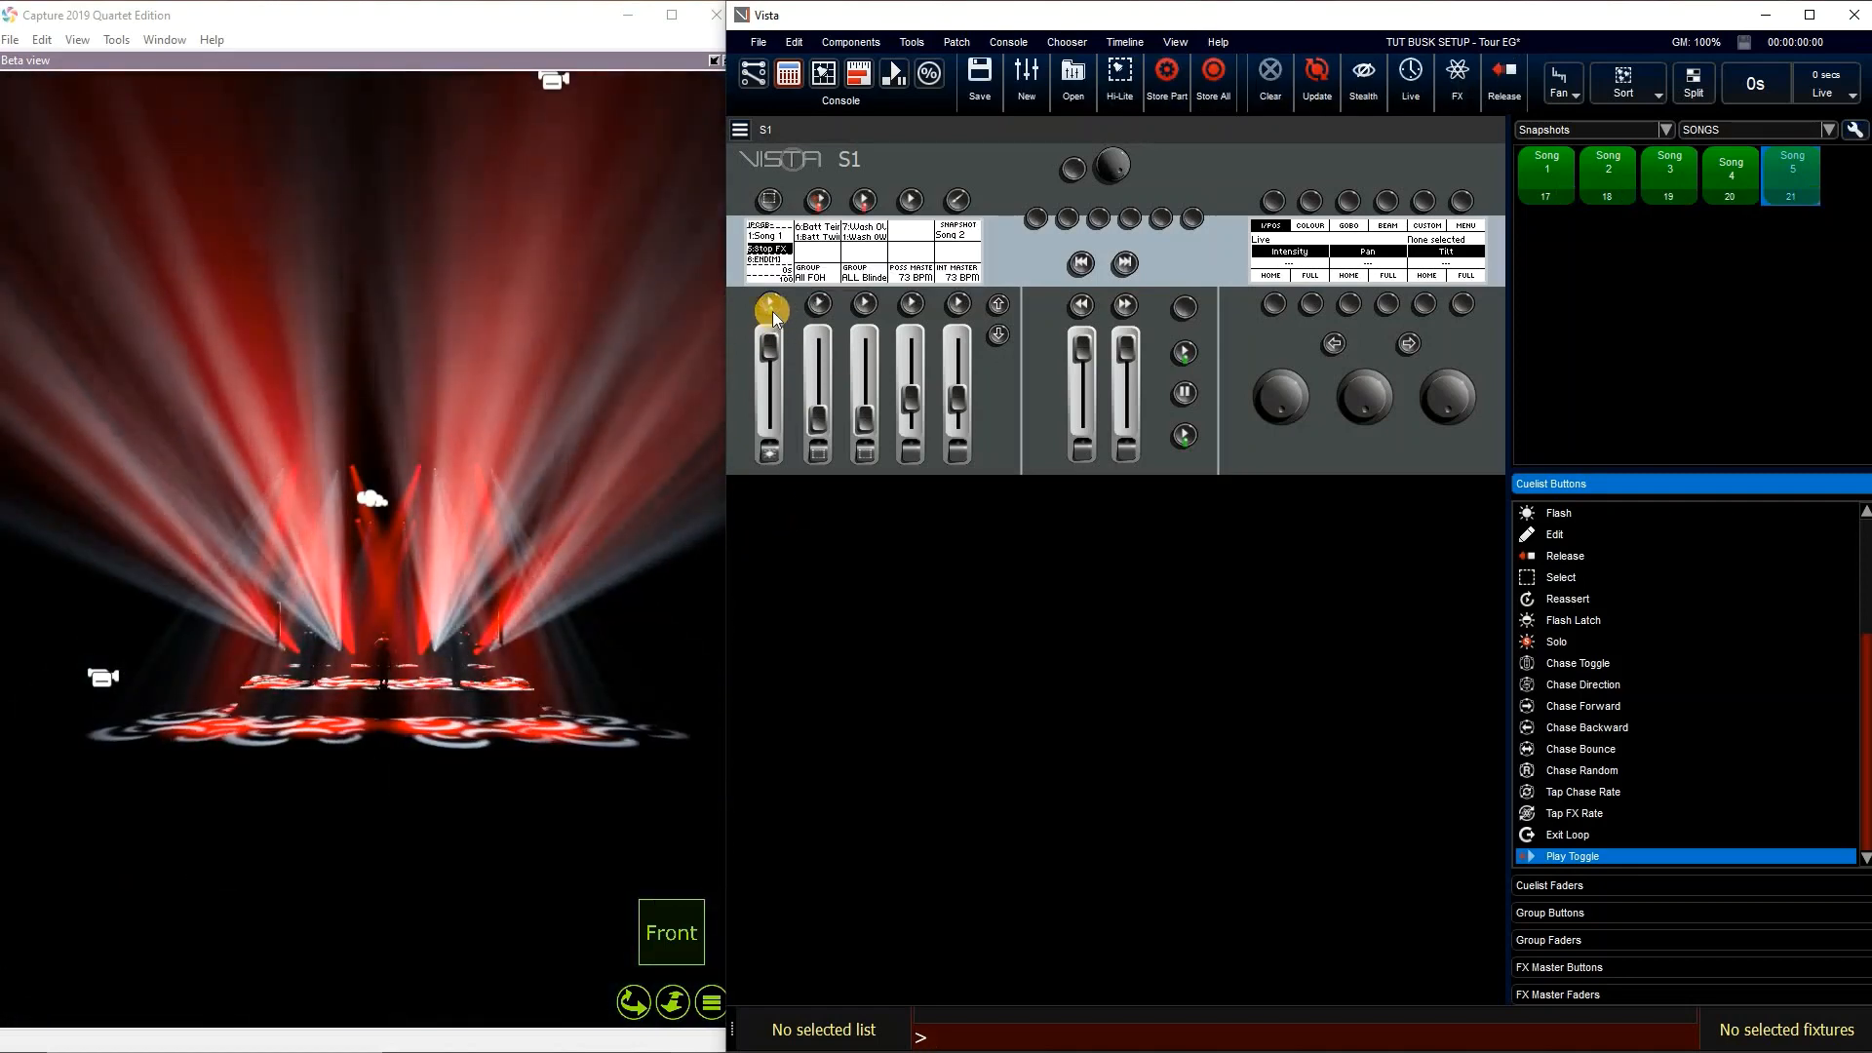
{"action": "left_click", "coordinate": [772, 309]}
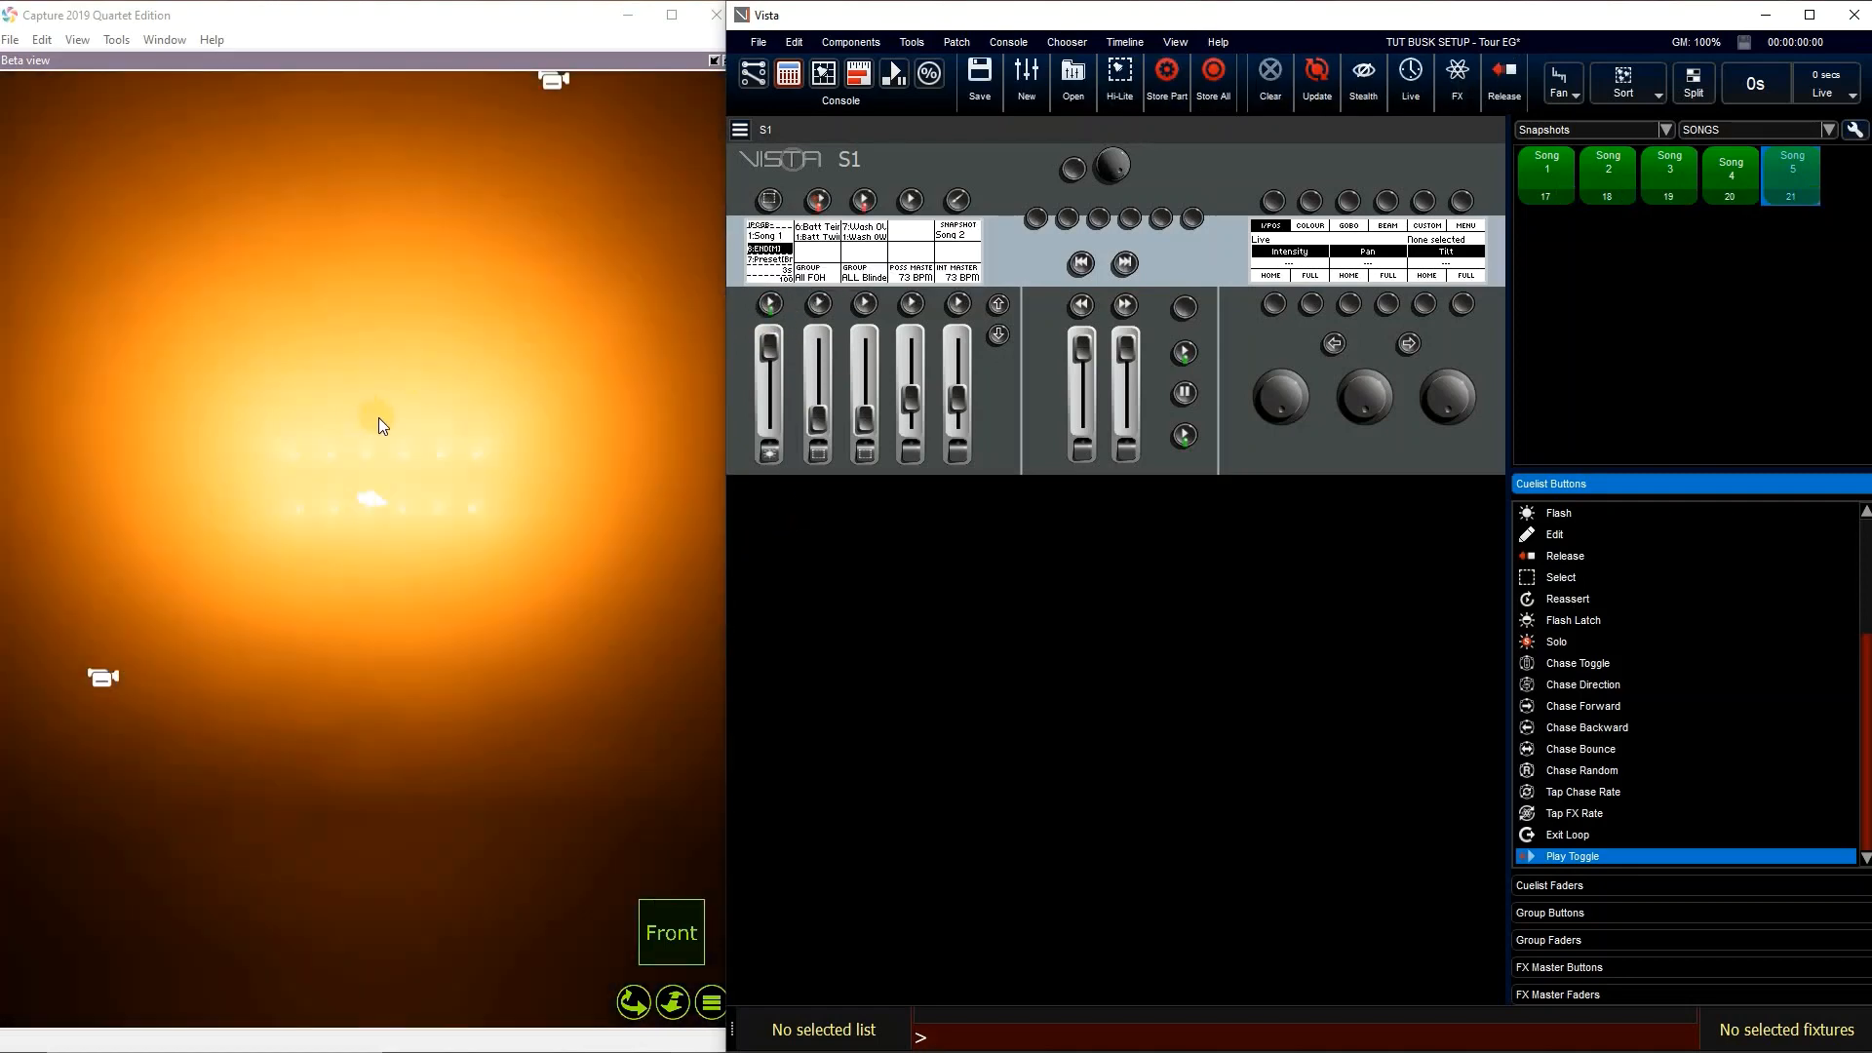
{"action": "left_click", "coordinate": [772, 305]}
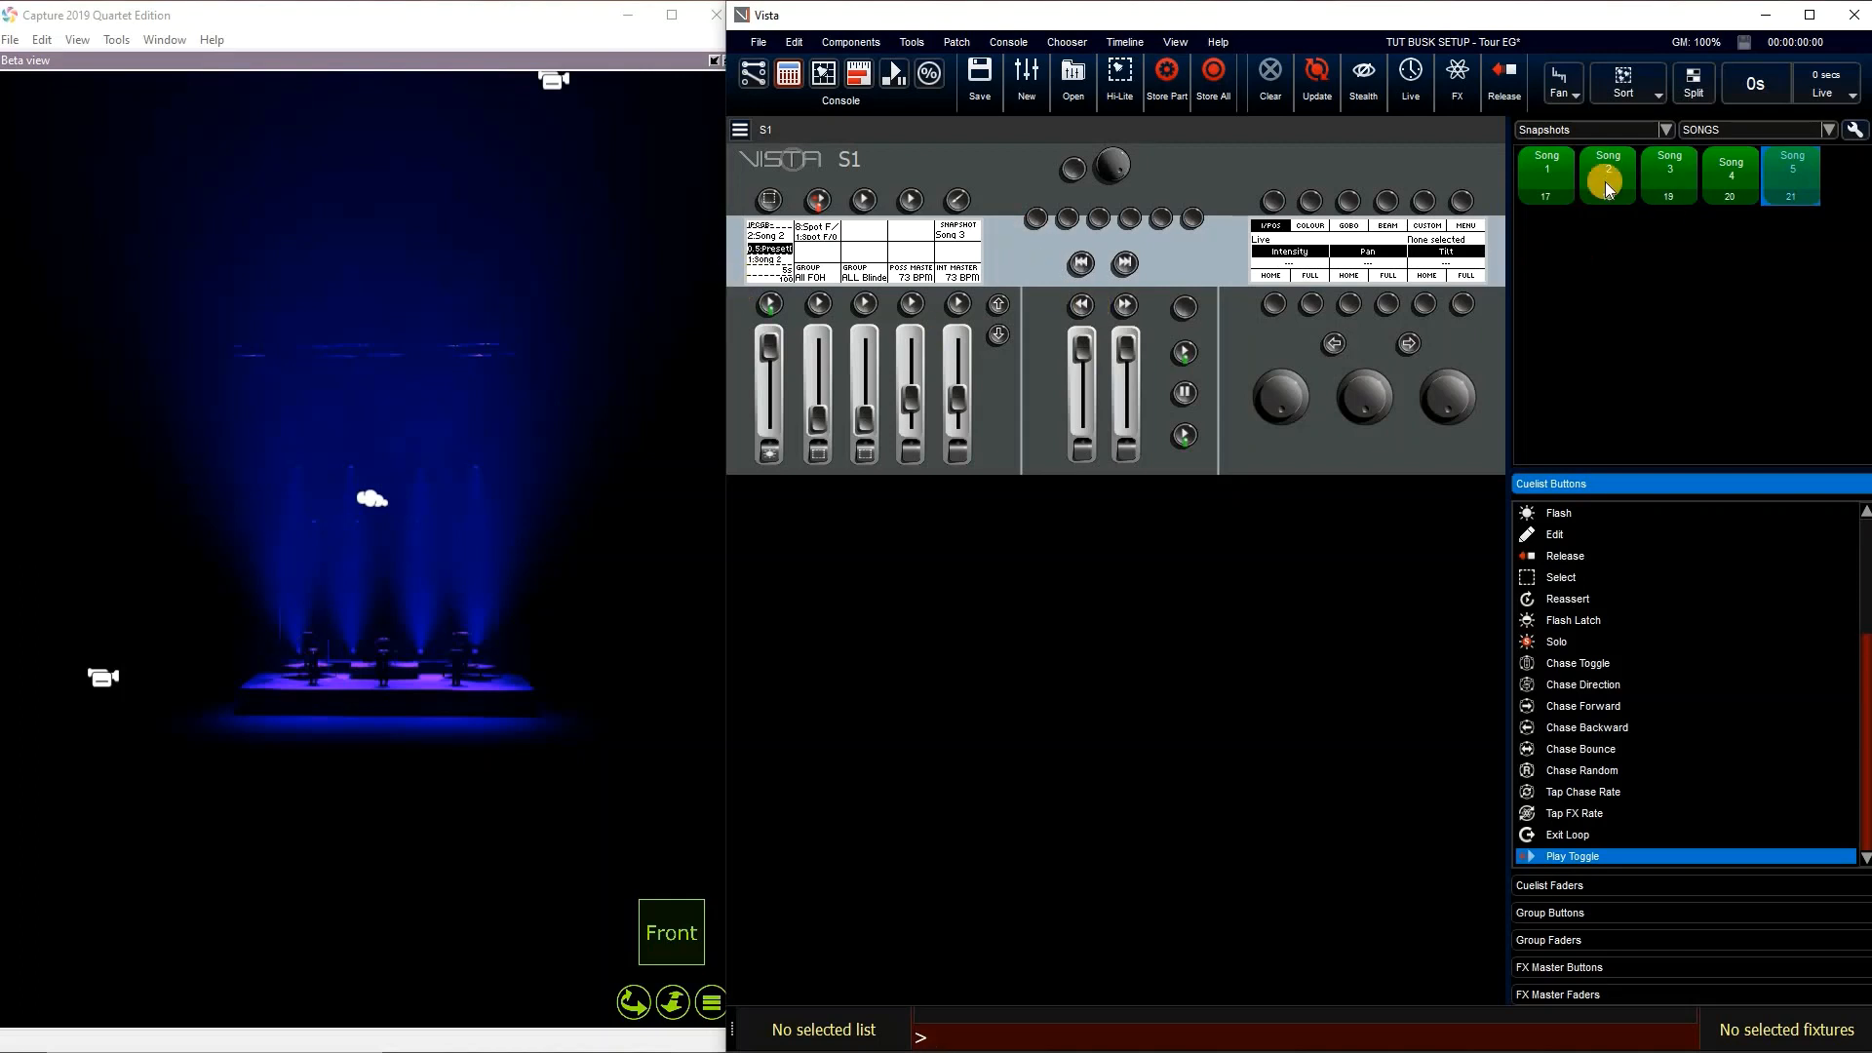
Advance Song 2 through its cues on the S1 console to test its closing snapshot command
{"action": "left_click", "coordinate": [775, 306], "text": "shift"}
{"action": "left_click", "coordinate": [774, 307], "text": "shift"}
{"action": "left_click", "coordinate": [769, 312], "text": "shift"}
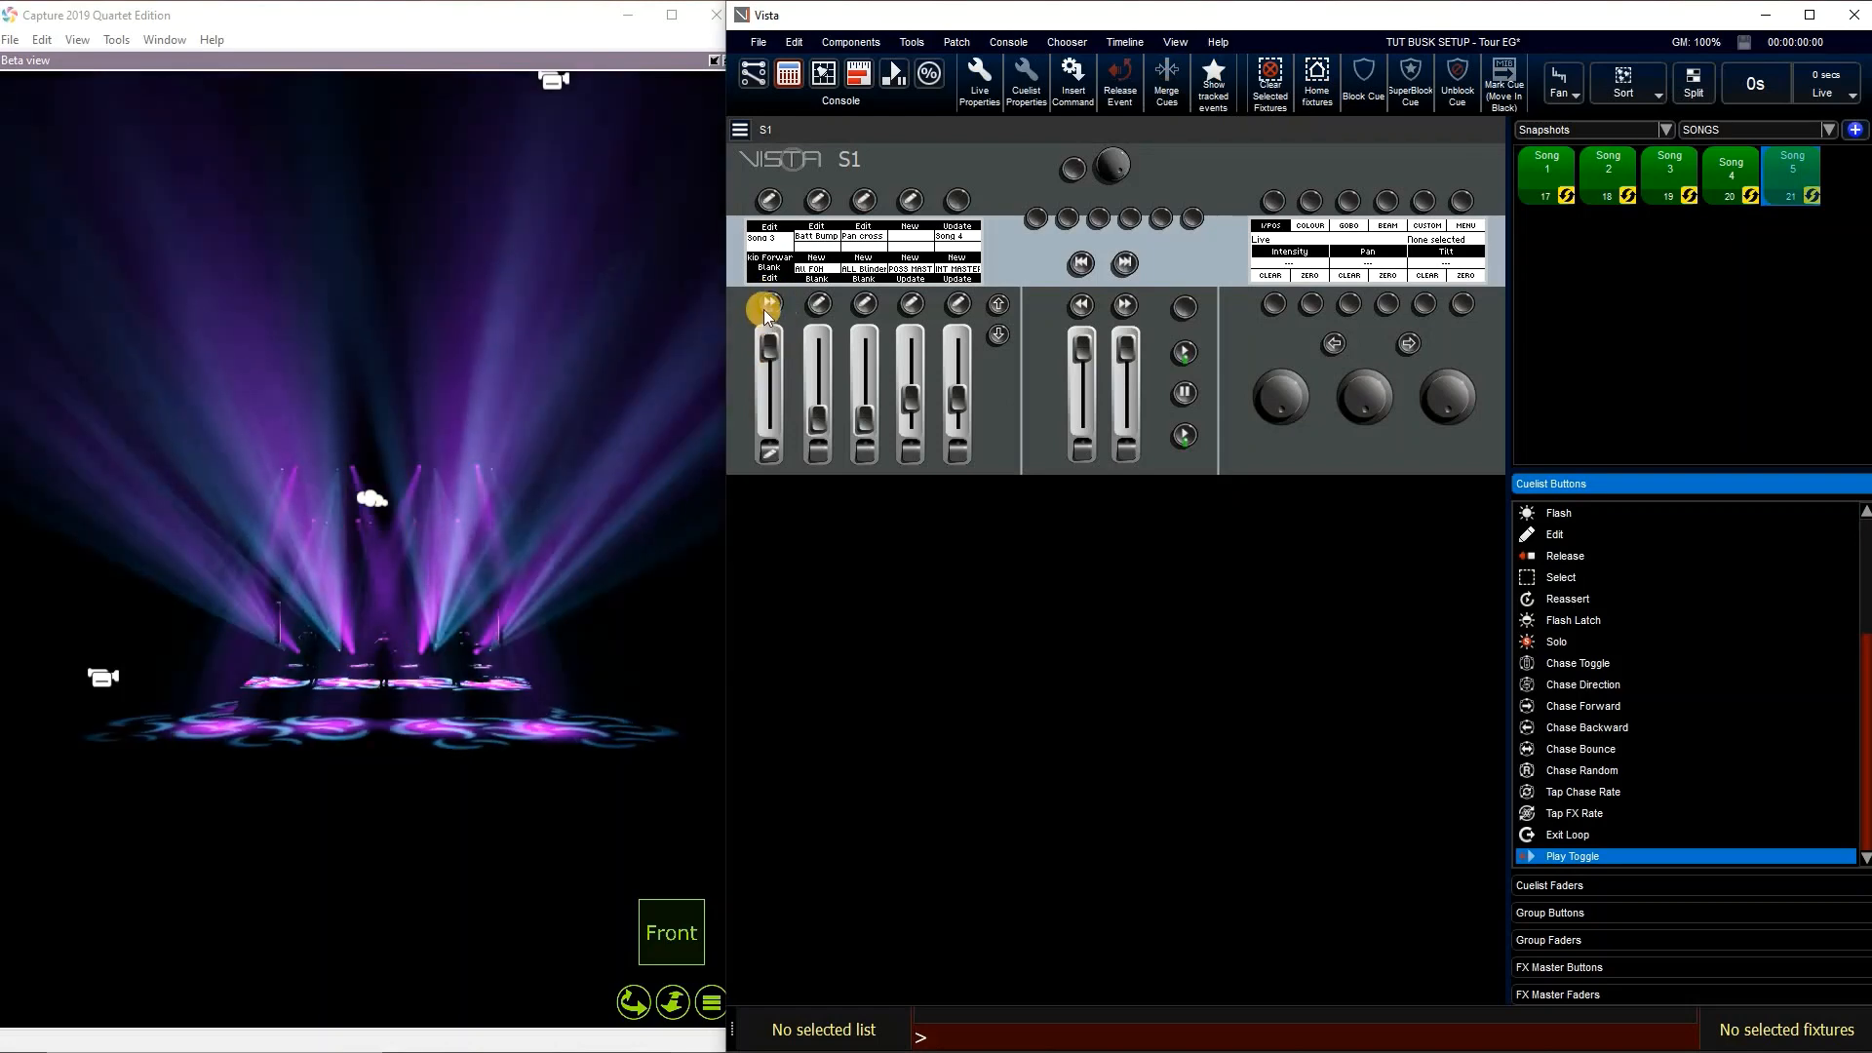
Advance Song 3 through its cues to the closing preset on the S1 console and start Song 4
{"action": "left_click", "coordinate": [770, 309], "text": "shift"}
{"action": "left_click", "coordinate": [774, 312], "text": "shift"}
{"action": "left_click", "coordinate": [774, 311], "text": "shift"}
{"action": "left_click", "coordinate": [774, 310], "text": "shift"}
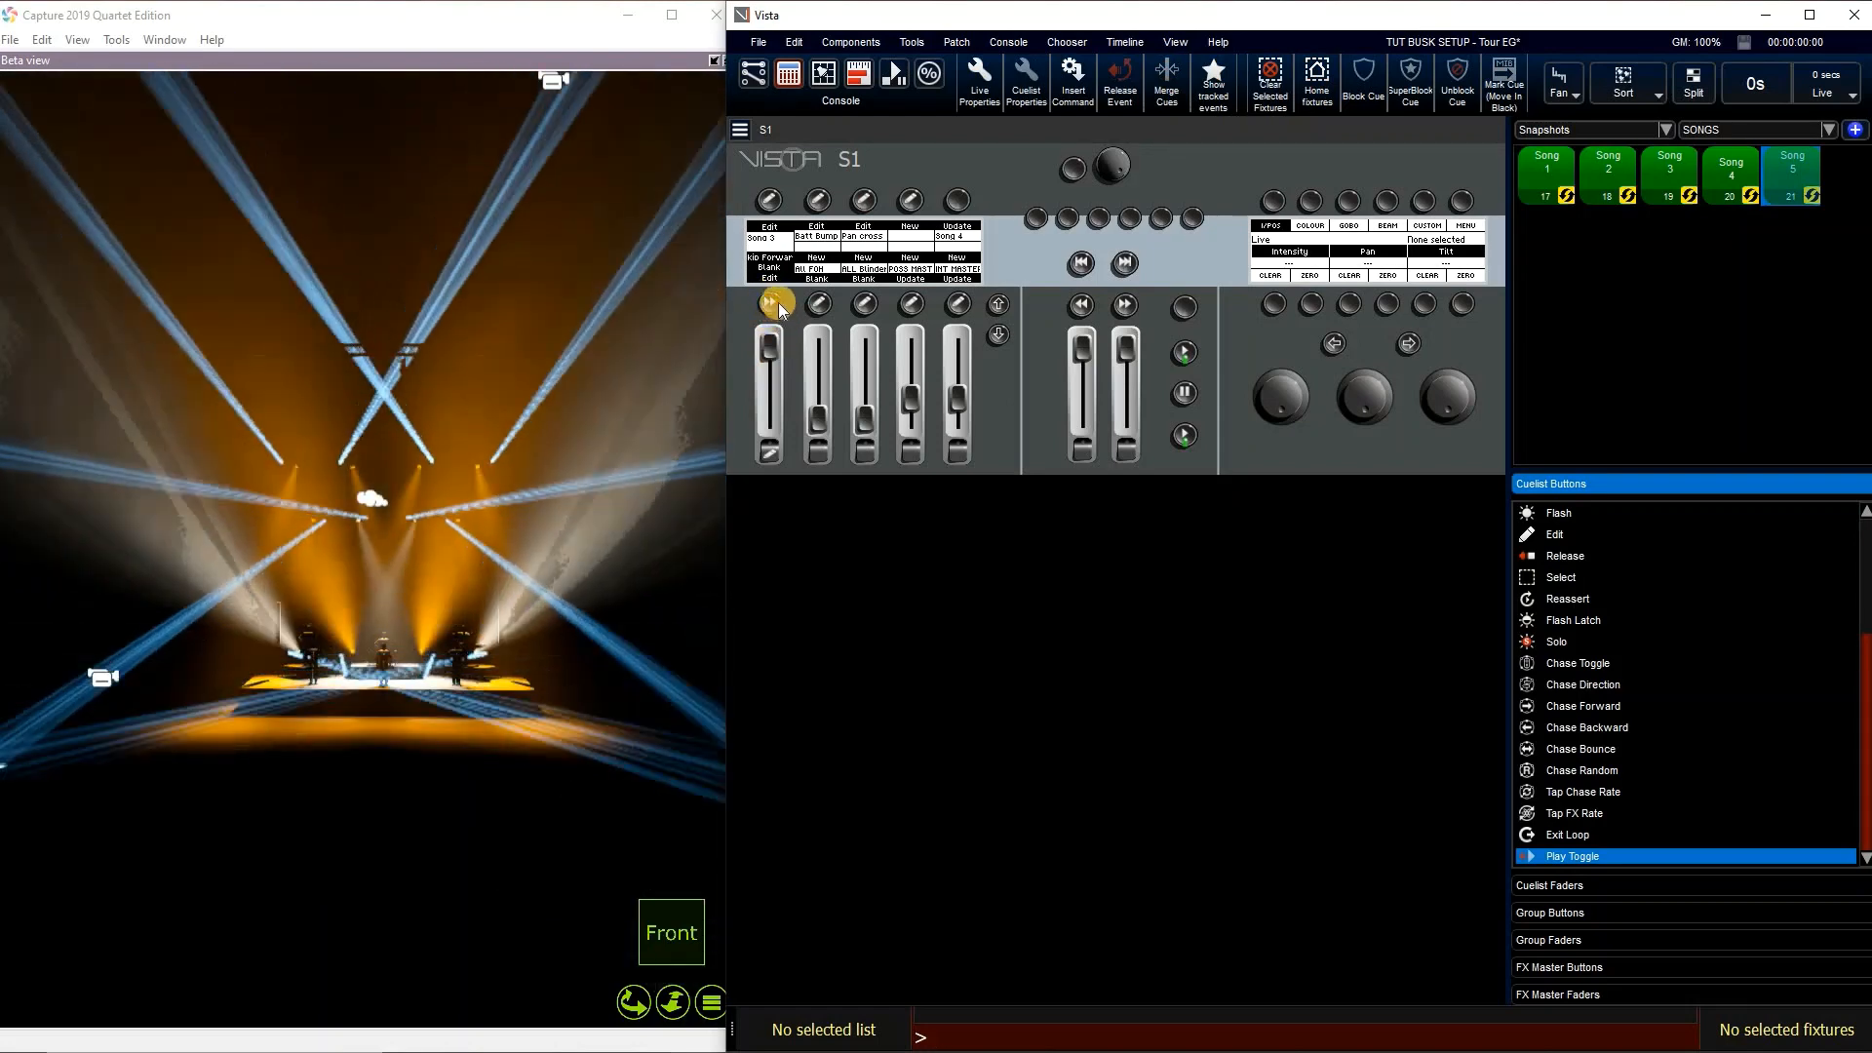
{"action": "left_click", "coordinate": [776, 304], "text": "shift"}
{"action": "left_click", "coordinate": [775, 309]}
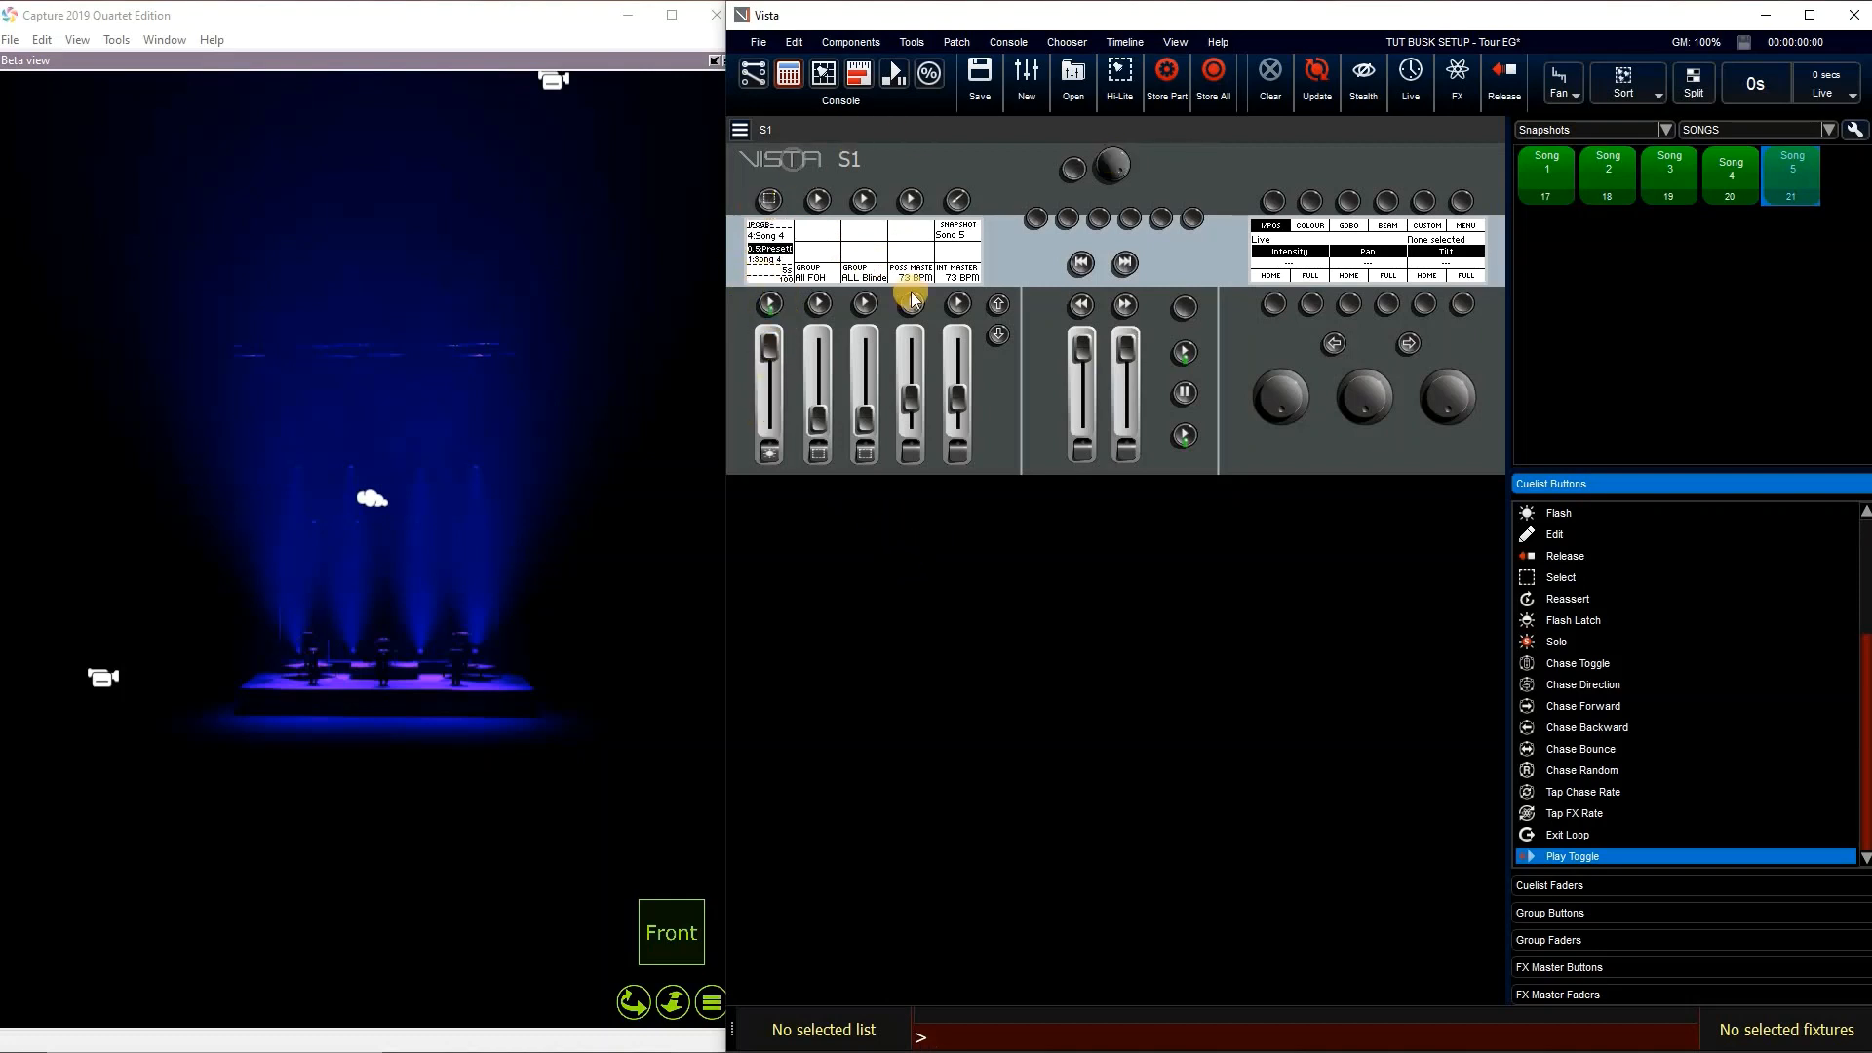
{"action": "left_click", "coordinate": [771, 303]}
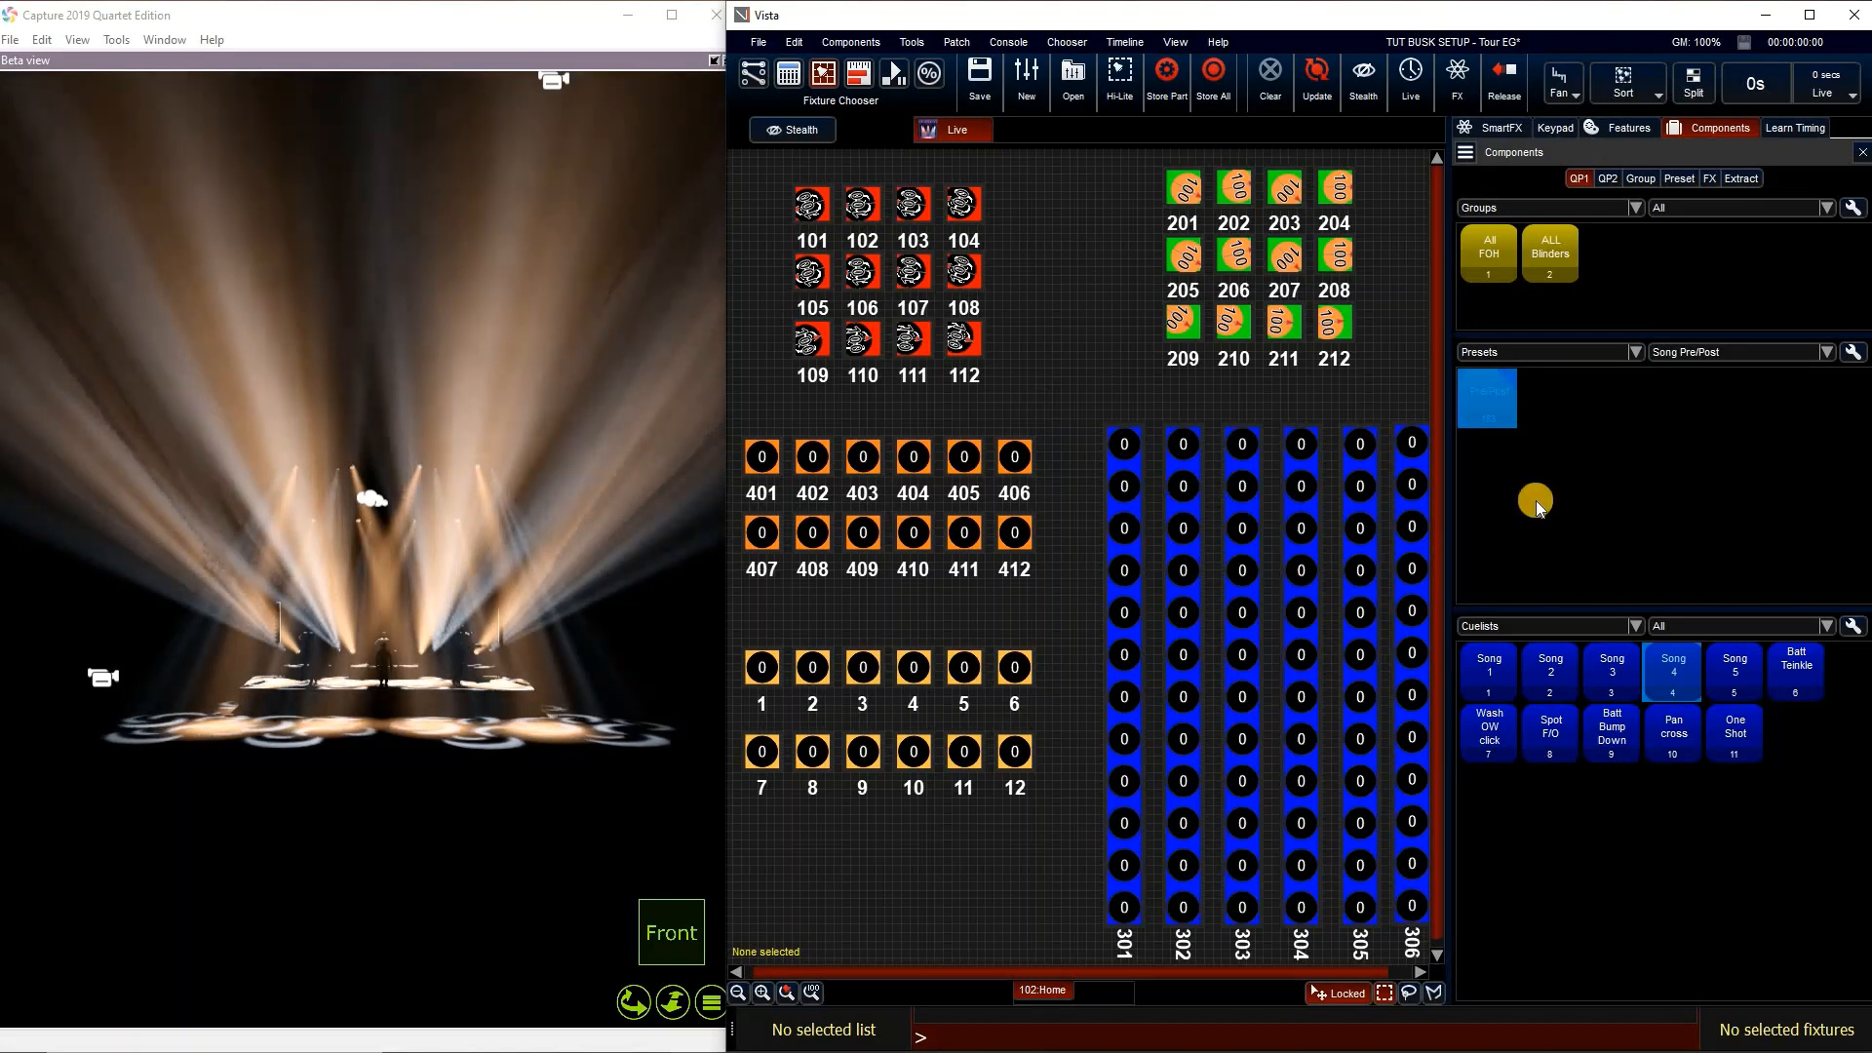
{"action": "left_click", "coordinate": [1517, 683]}
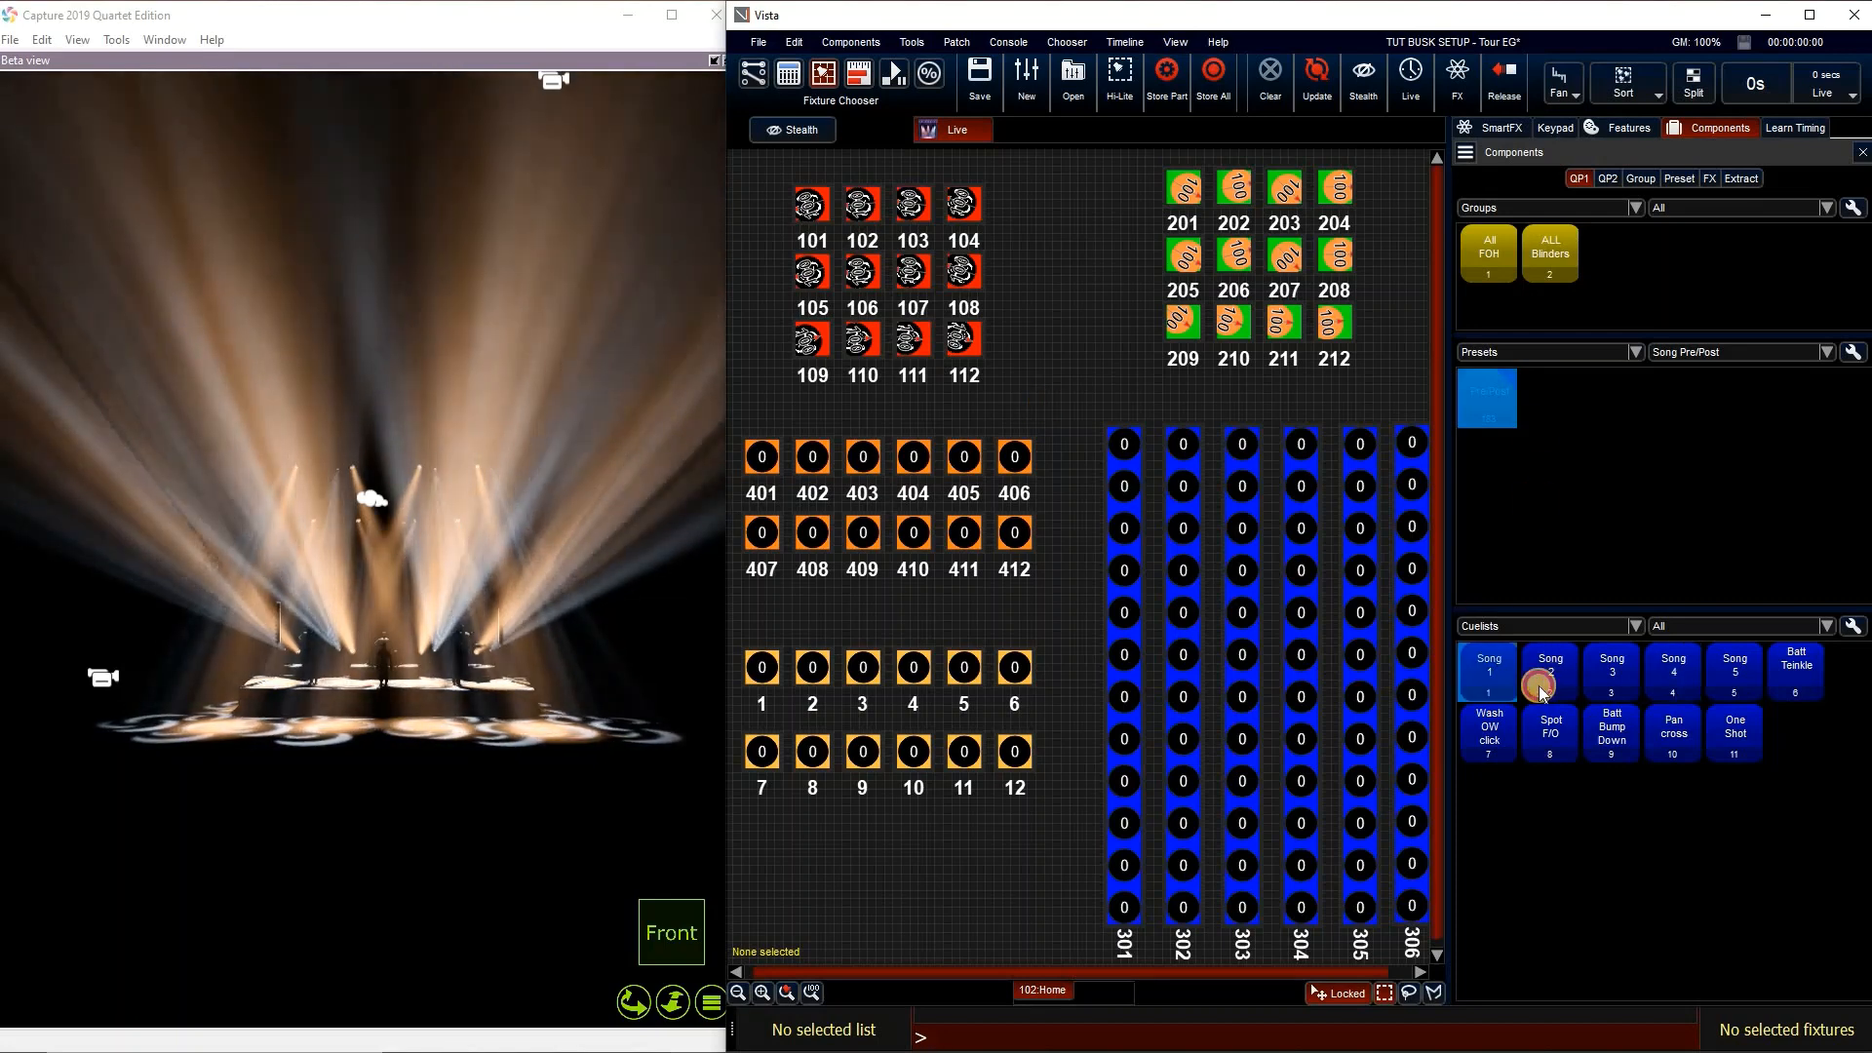
{"action": "left_click", "coordinate": [1540, 687]}
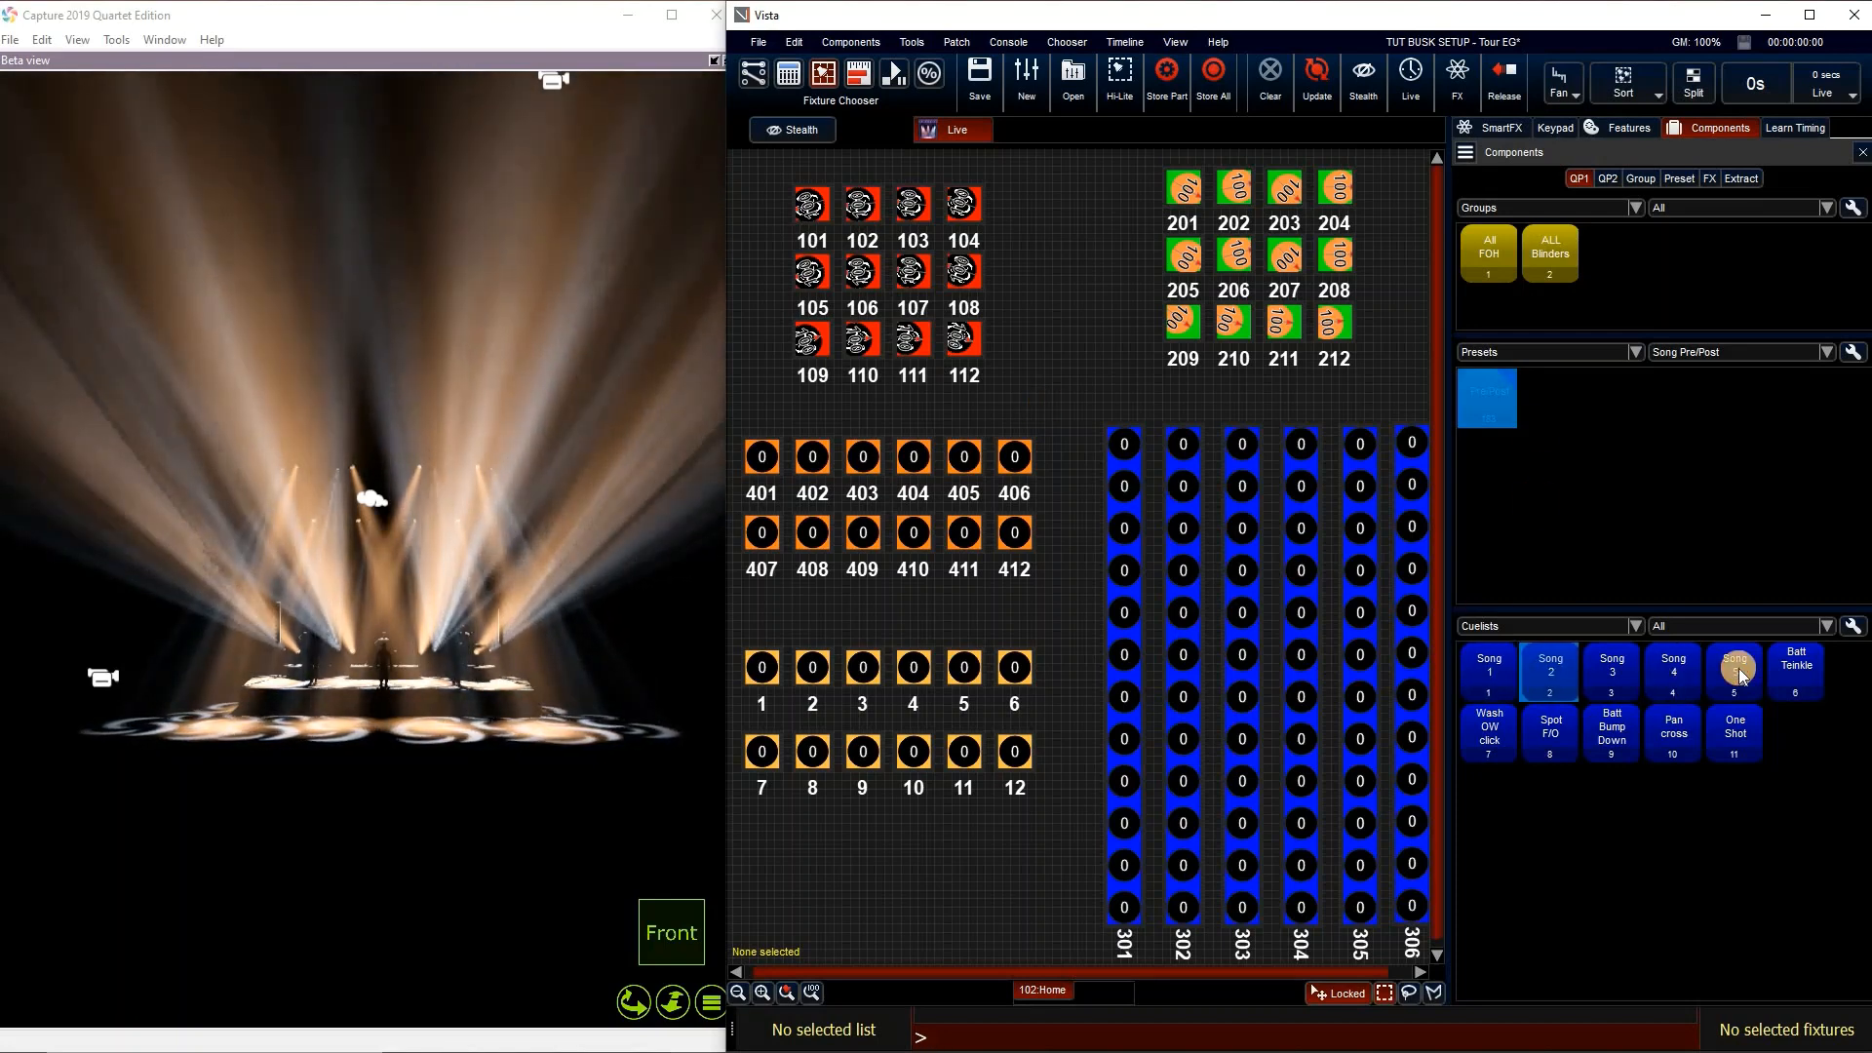
{"action": "left_click", "coordinate": [1673, 688]}
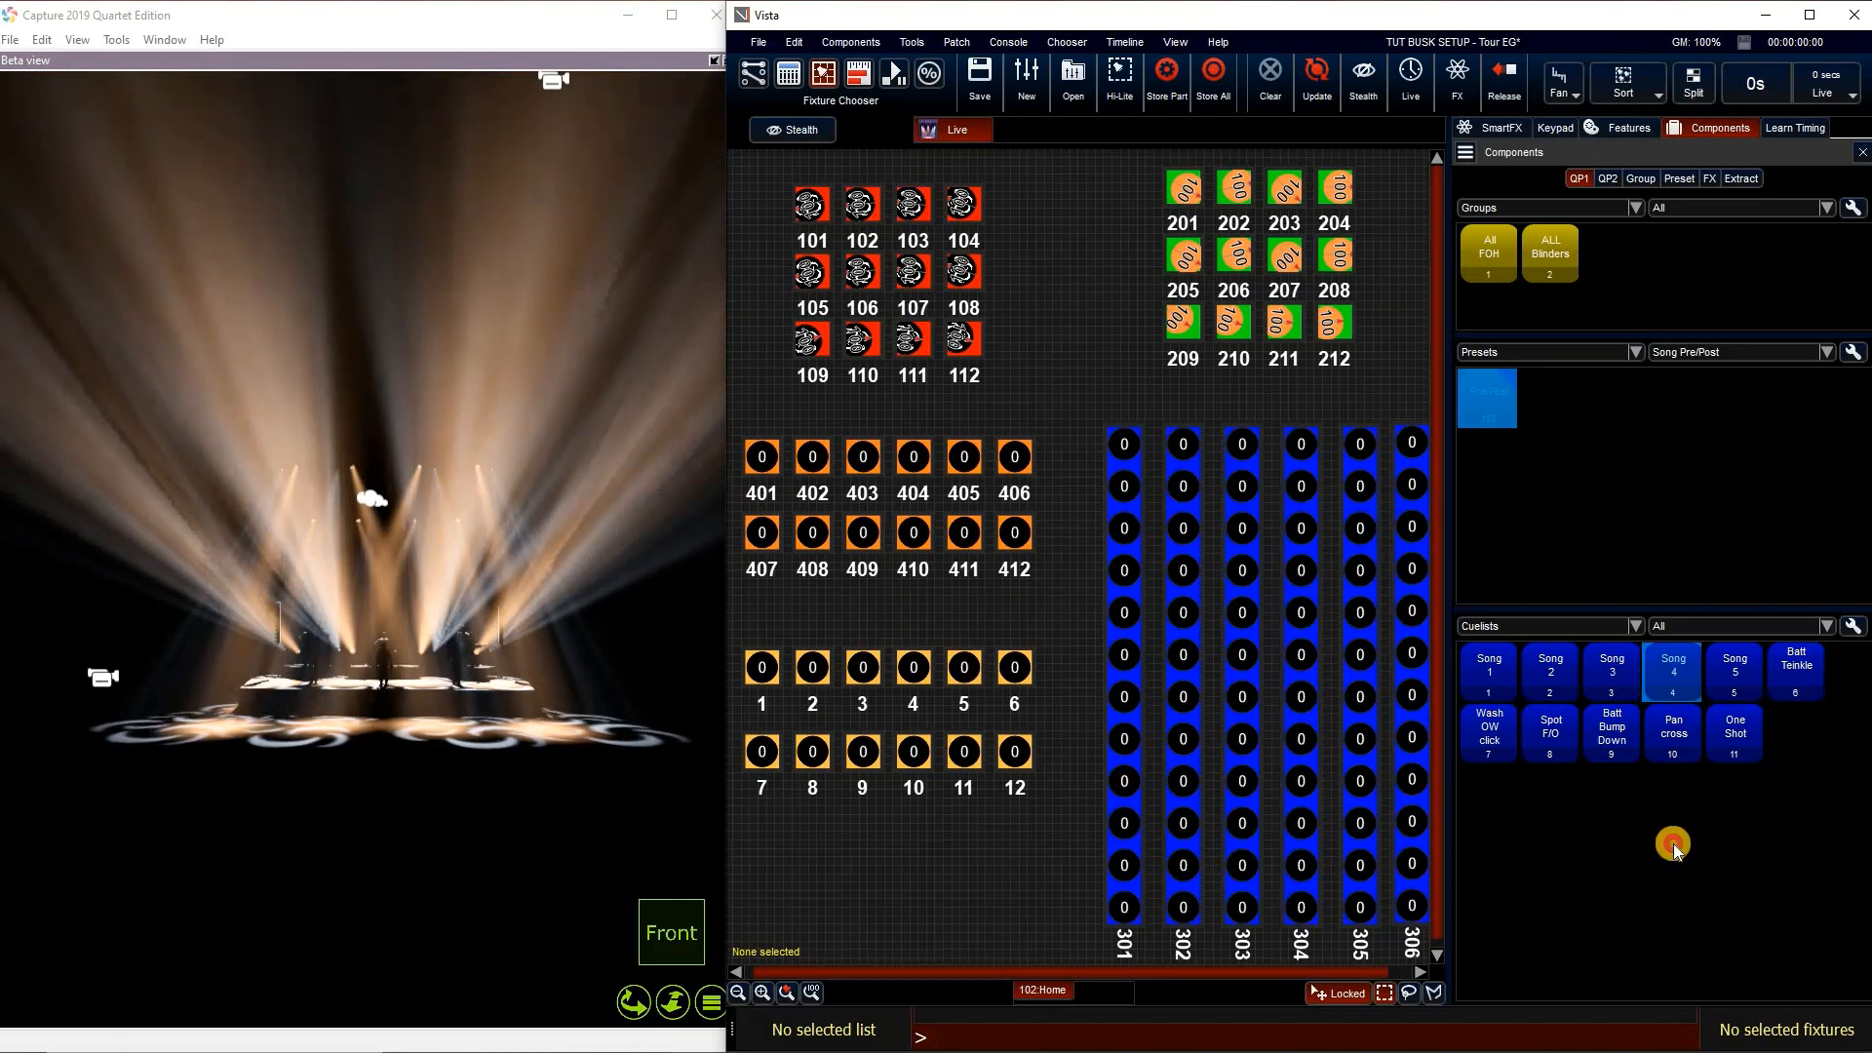
Open the Song 3 cuelist for editing and view its closing cue 7 Preset in Q-View
{"action": "left_click", "coordinate": [1610, 672]}
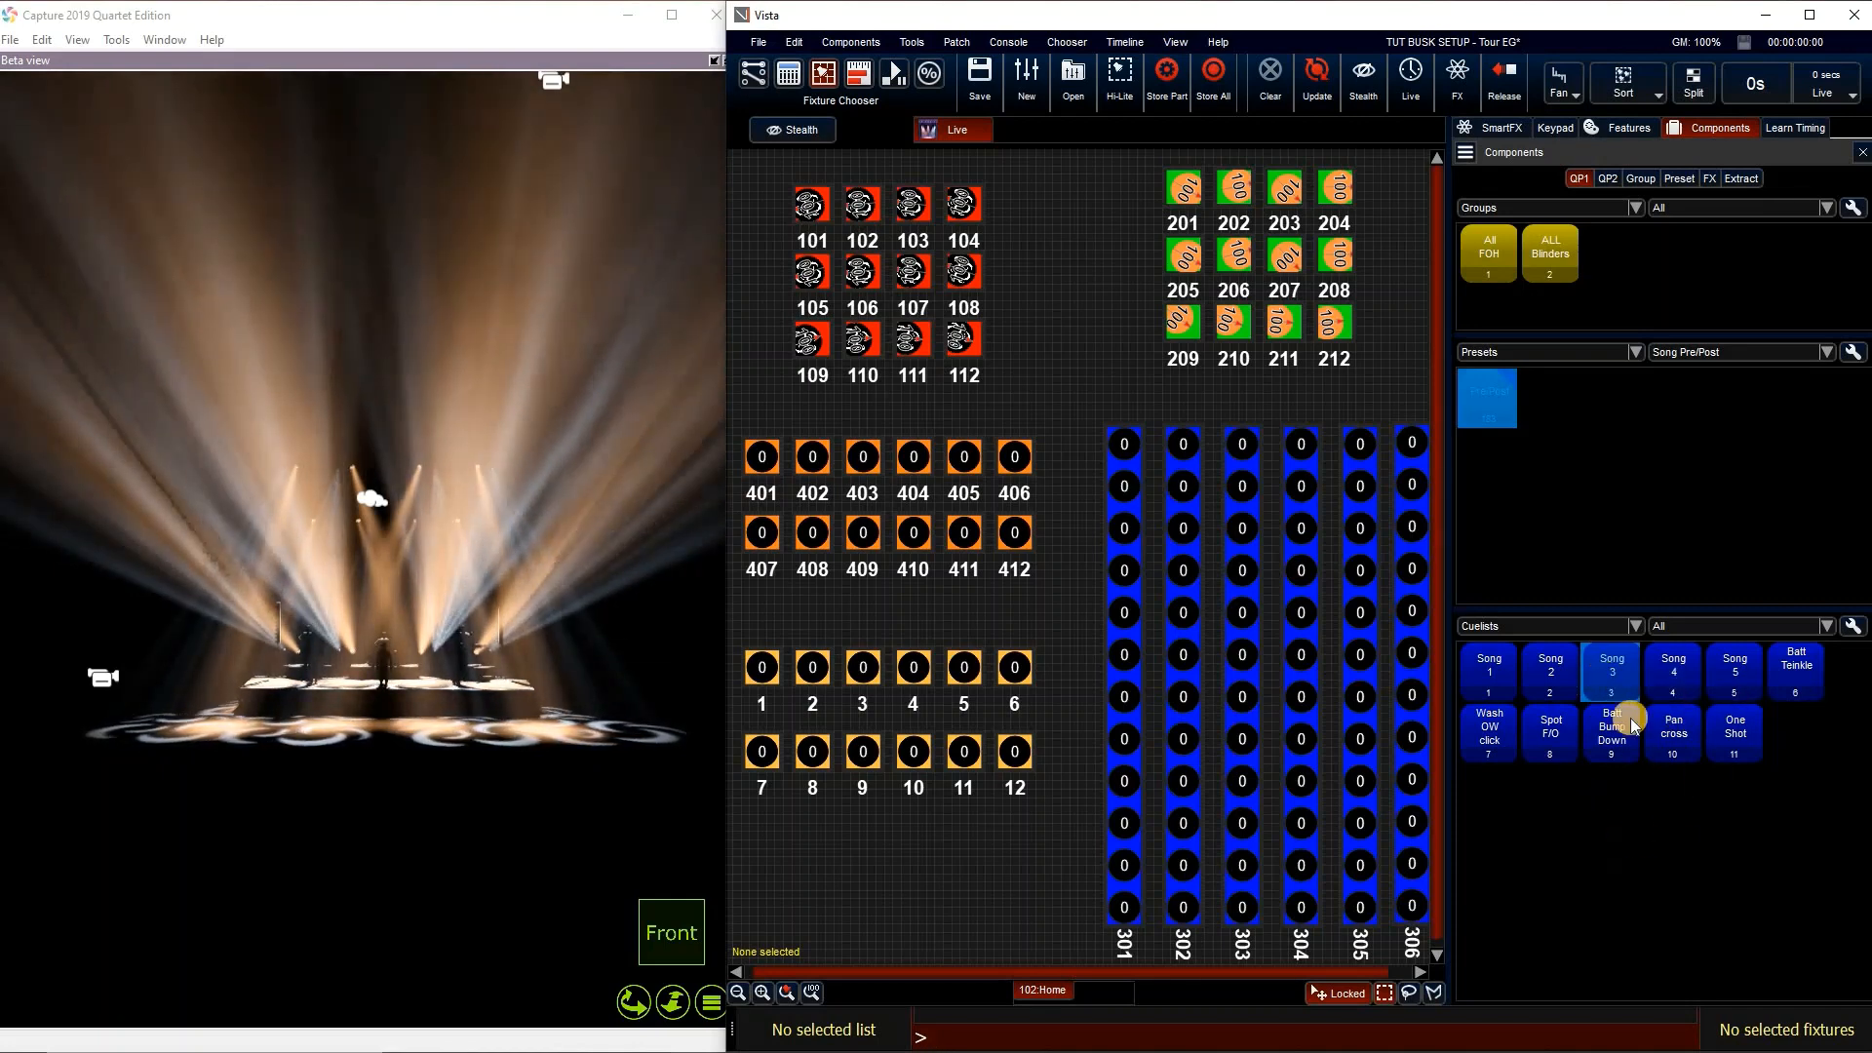
{"action": "right_click", "coordinate": [1618, 679]}
{"action": "left_click", "coordinate": [1653, 697]}
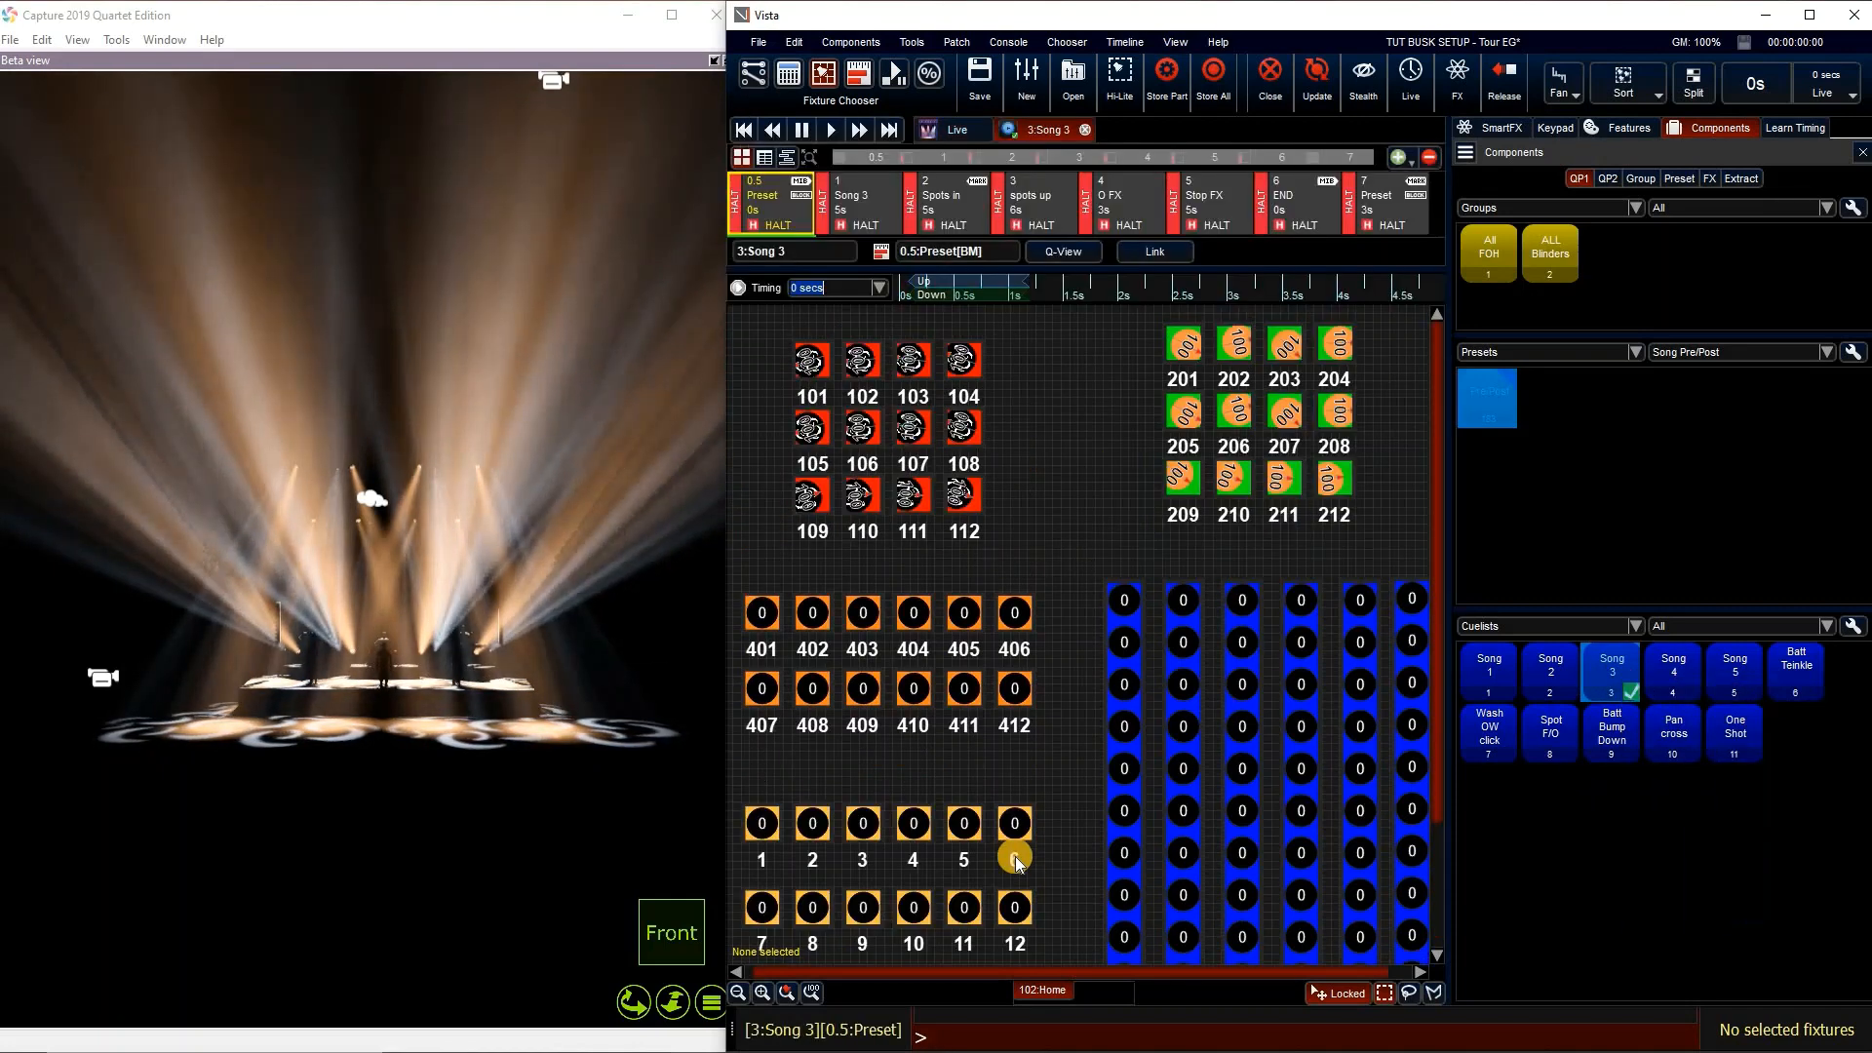
{"action": "left_click", "coordinate": [1075, 252]}
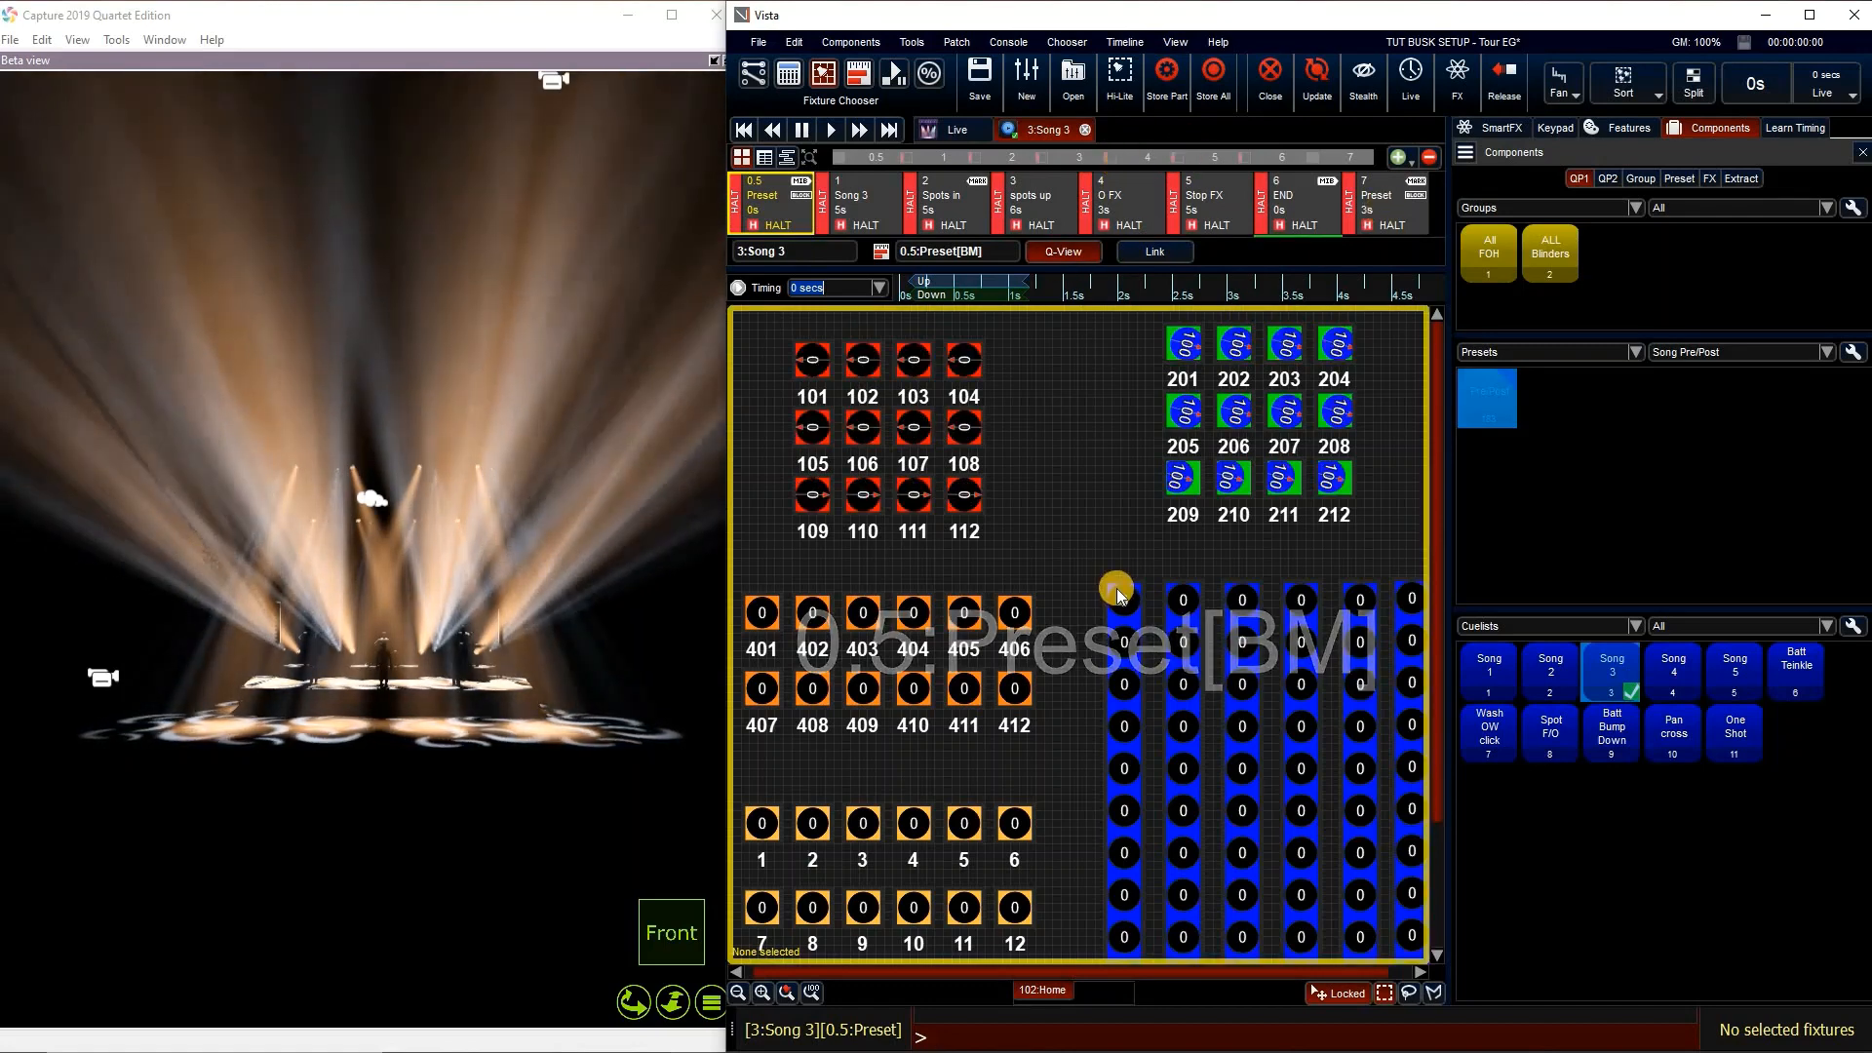
{"action": "left_click", "coordinate": [888, 129]}
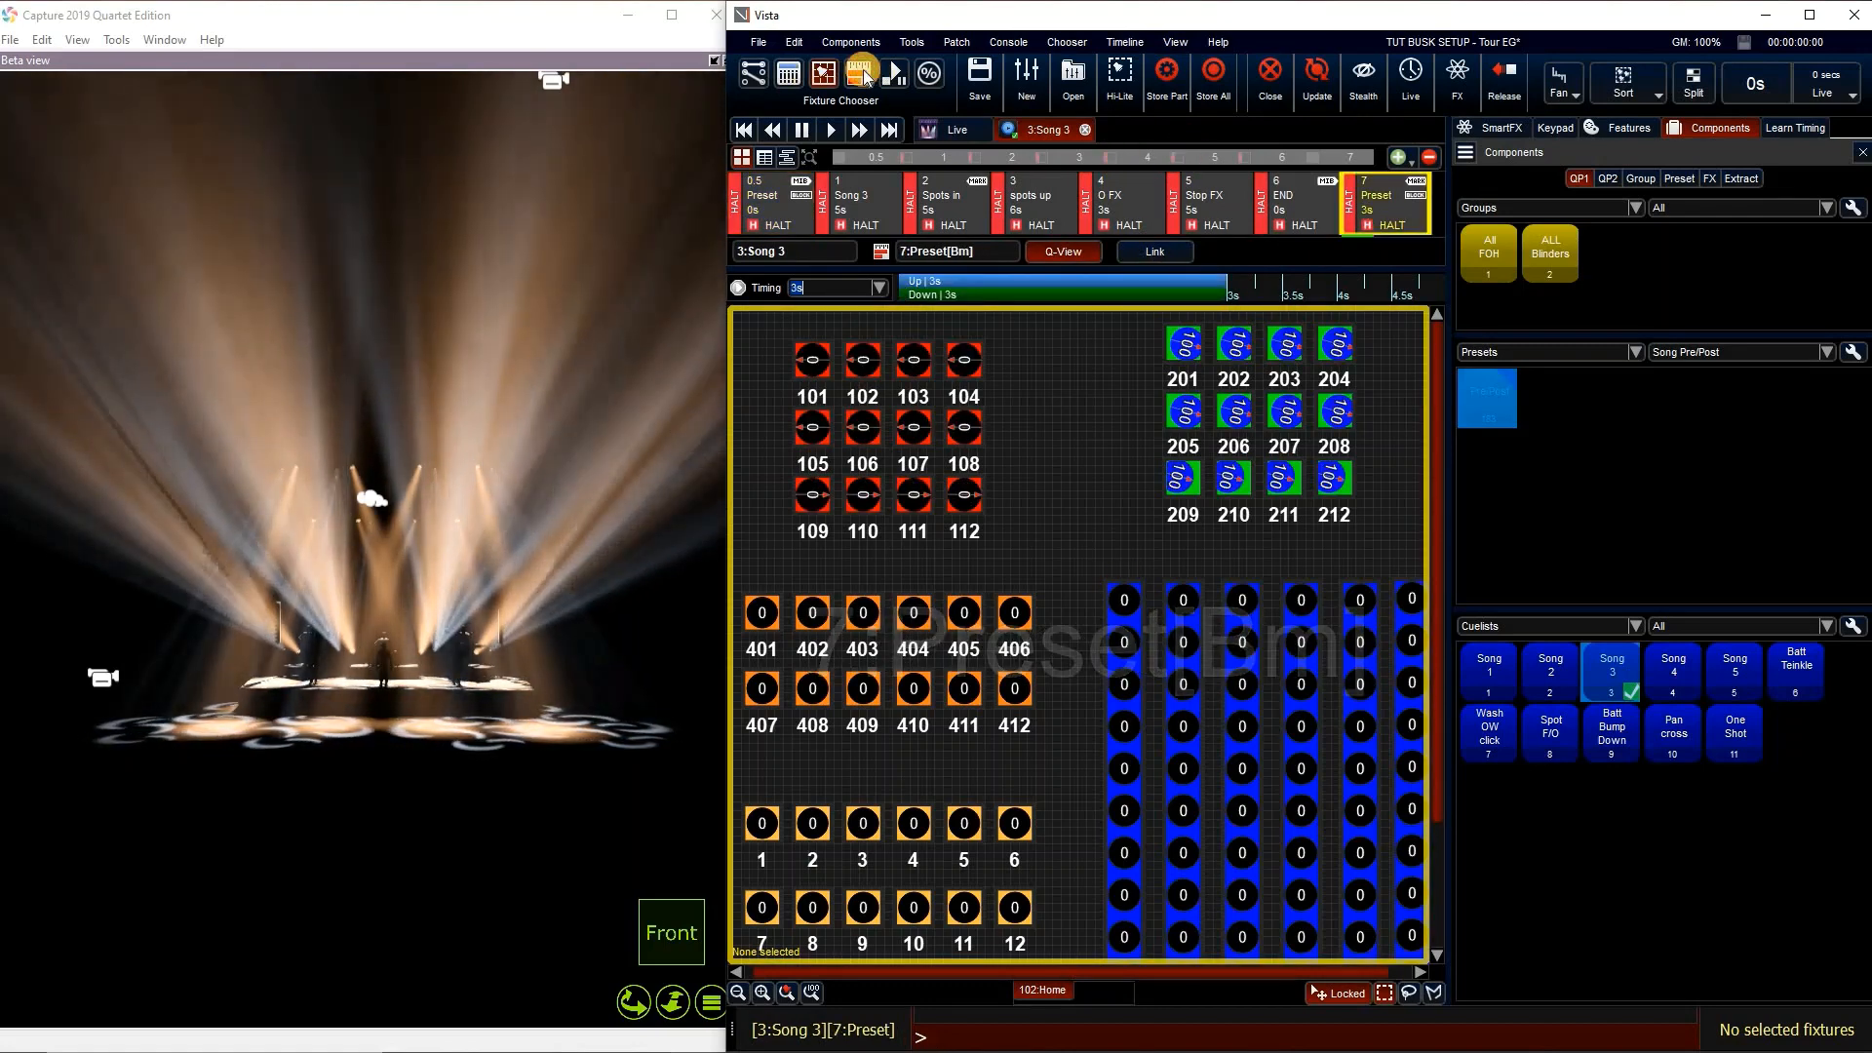
Change the snapshot command in Song 3's closing cue 7 Preset to target snapshot 21:Song 5
{"action": "left_click", "coordinate": [864, 78]}
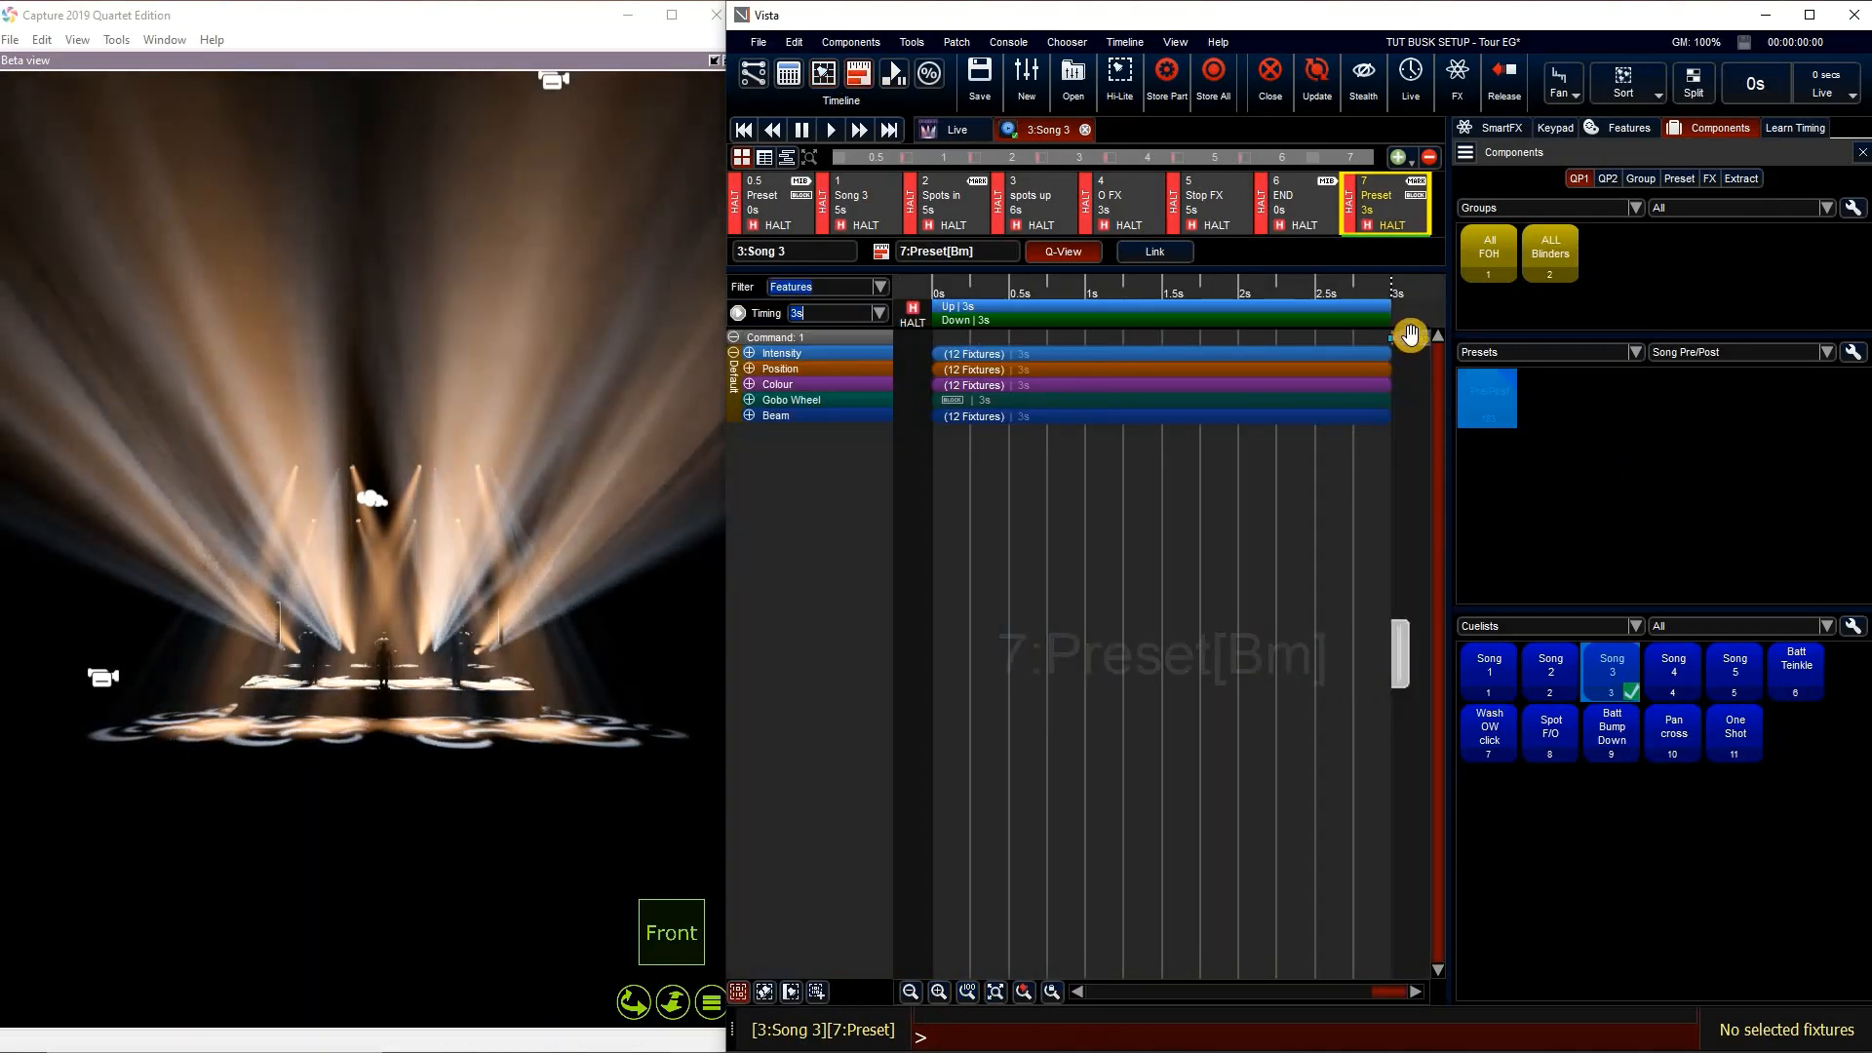
{"action": "right_click", "coordinate": [1411, 336]}
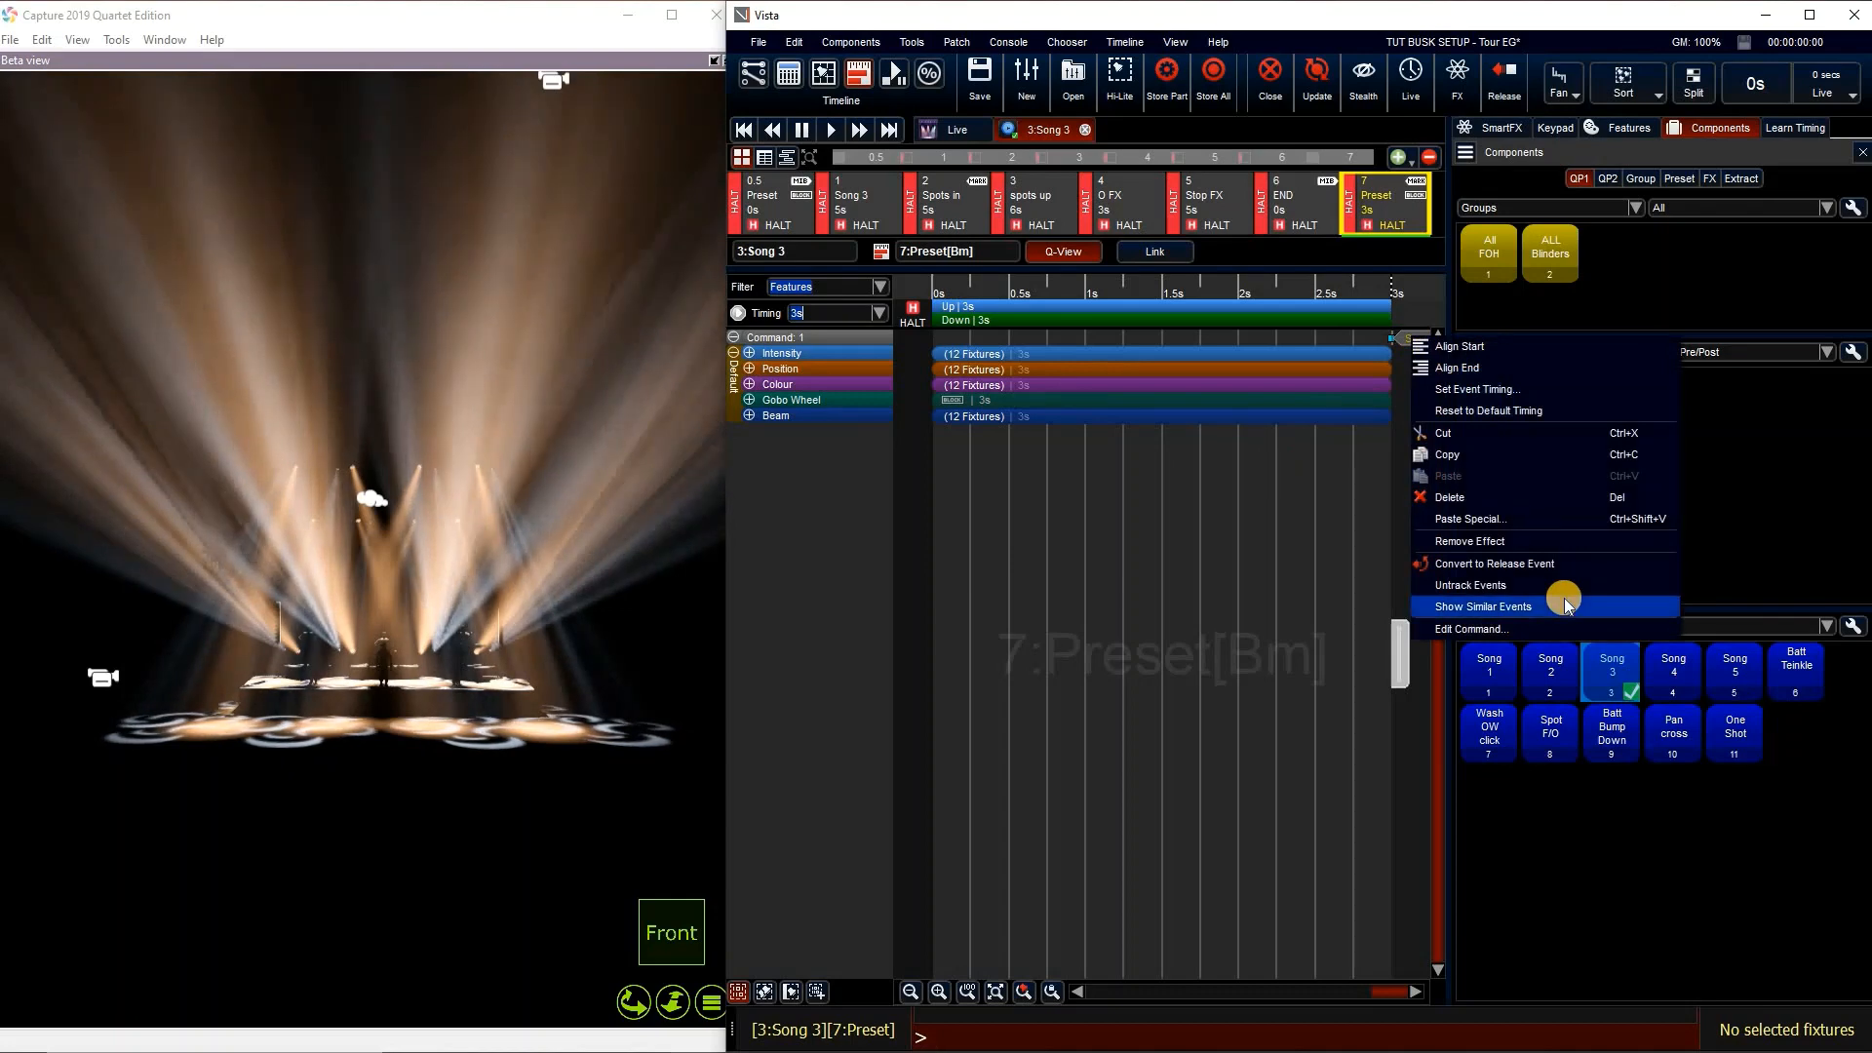
{"action": "left_click", "coordinate": [1550, 629]}
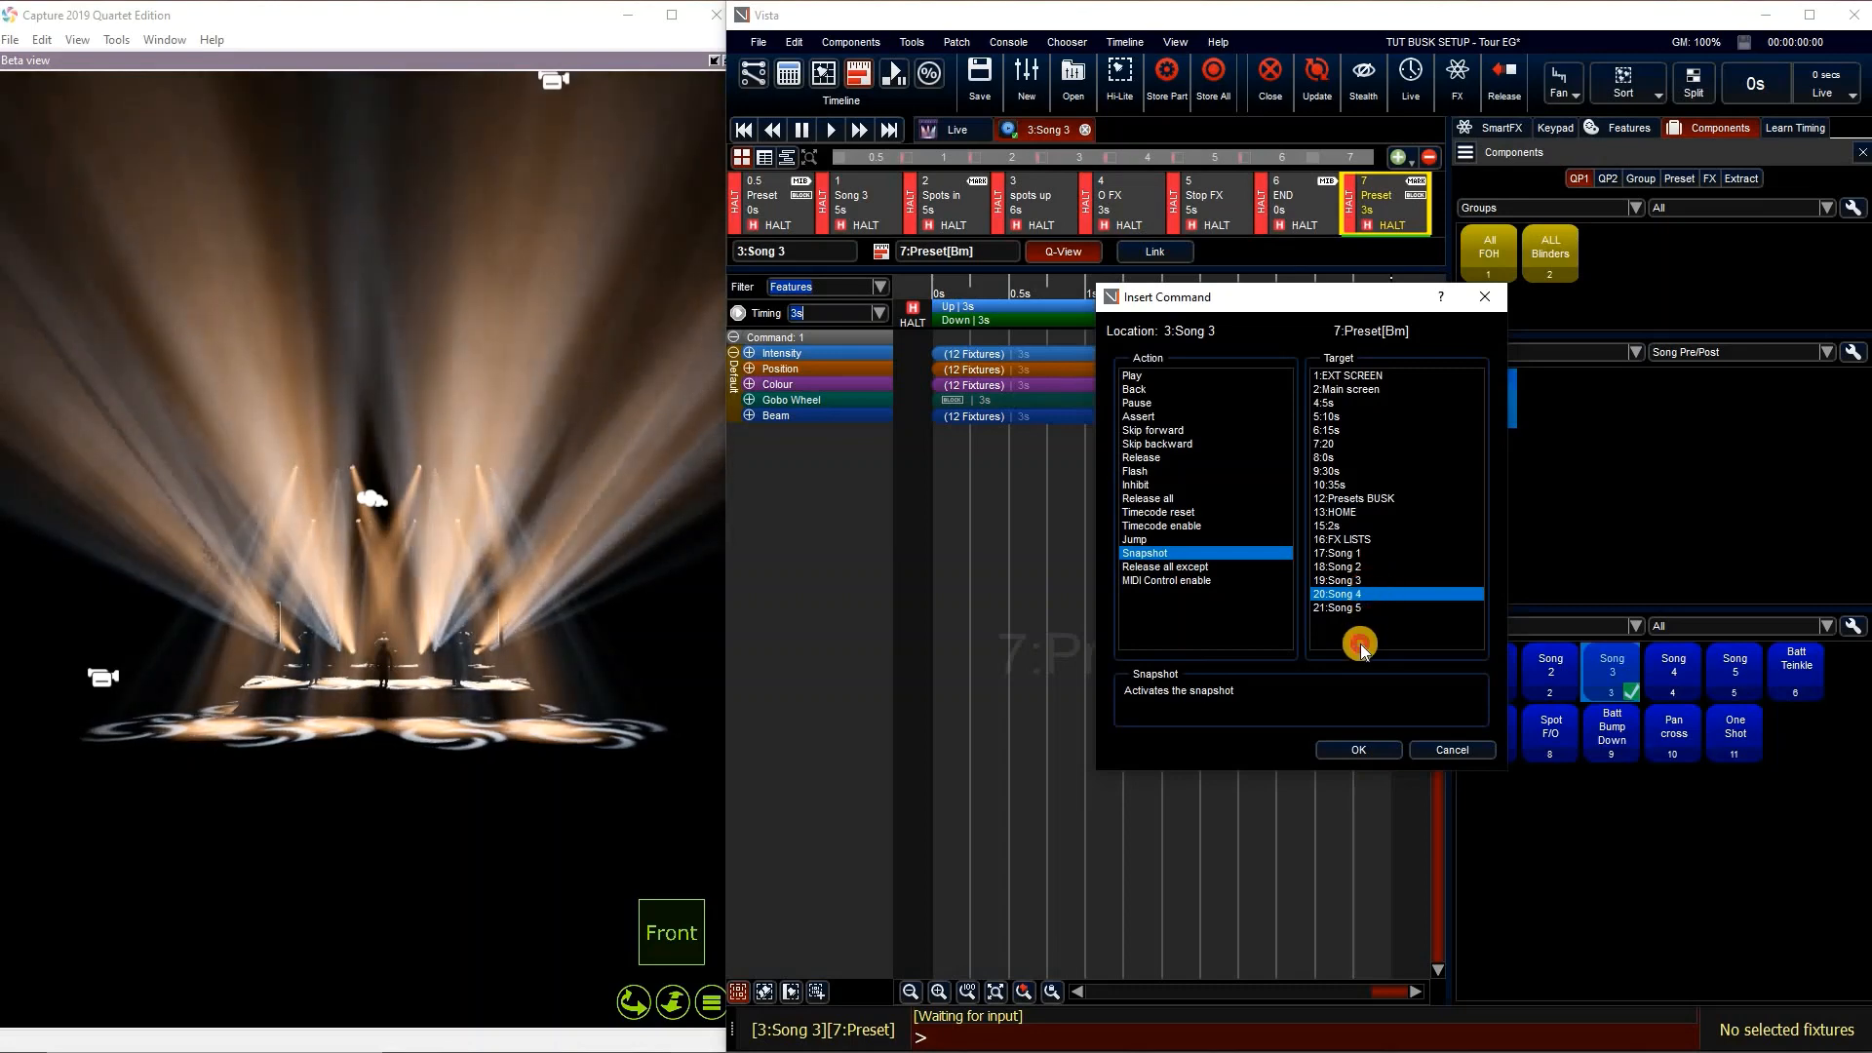
{"action": "left_click", "coordinate": [1365, 606]}
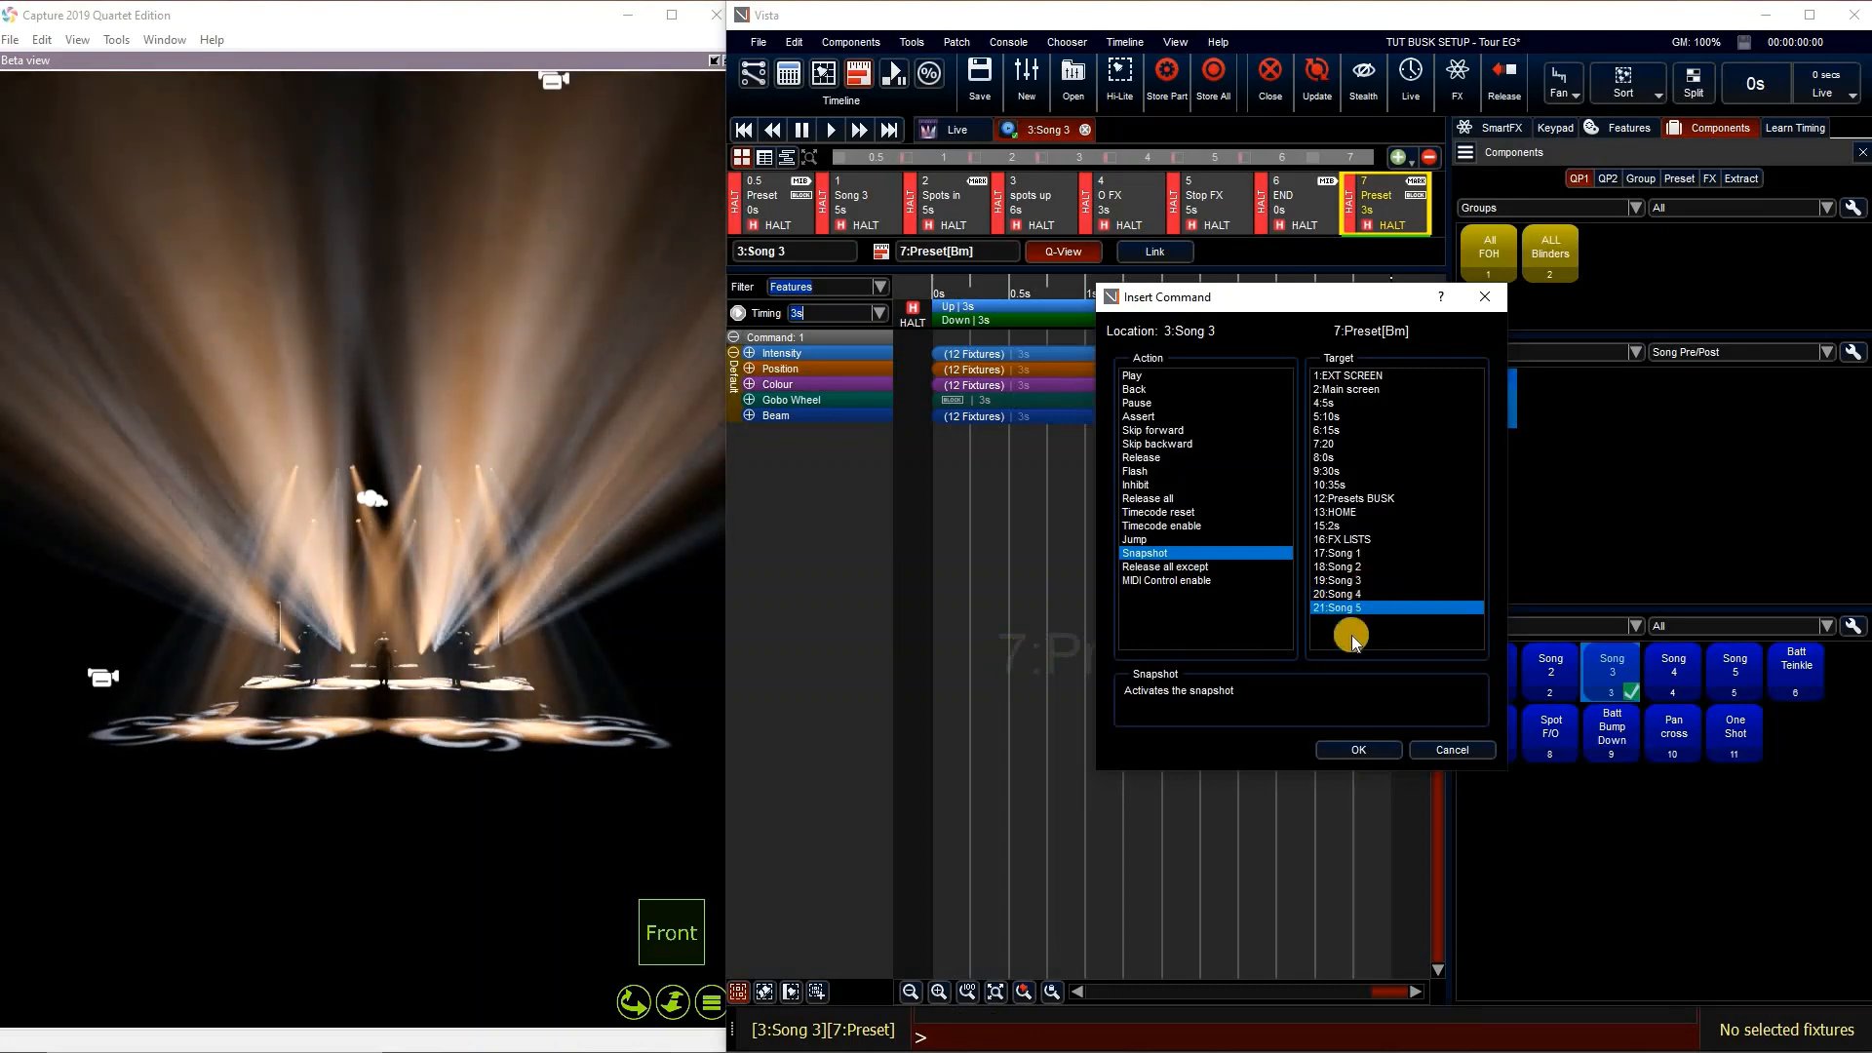
{"action": "left_click", "coordinate": [1396, 748]}
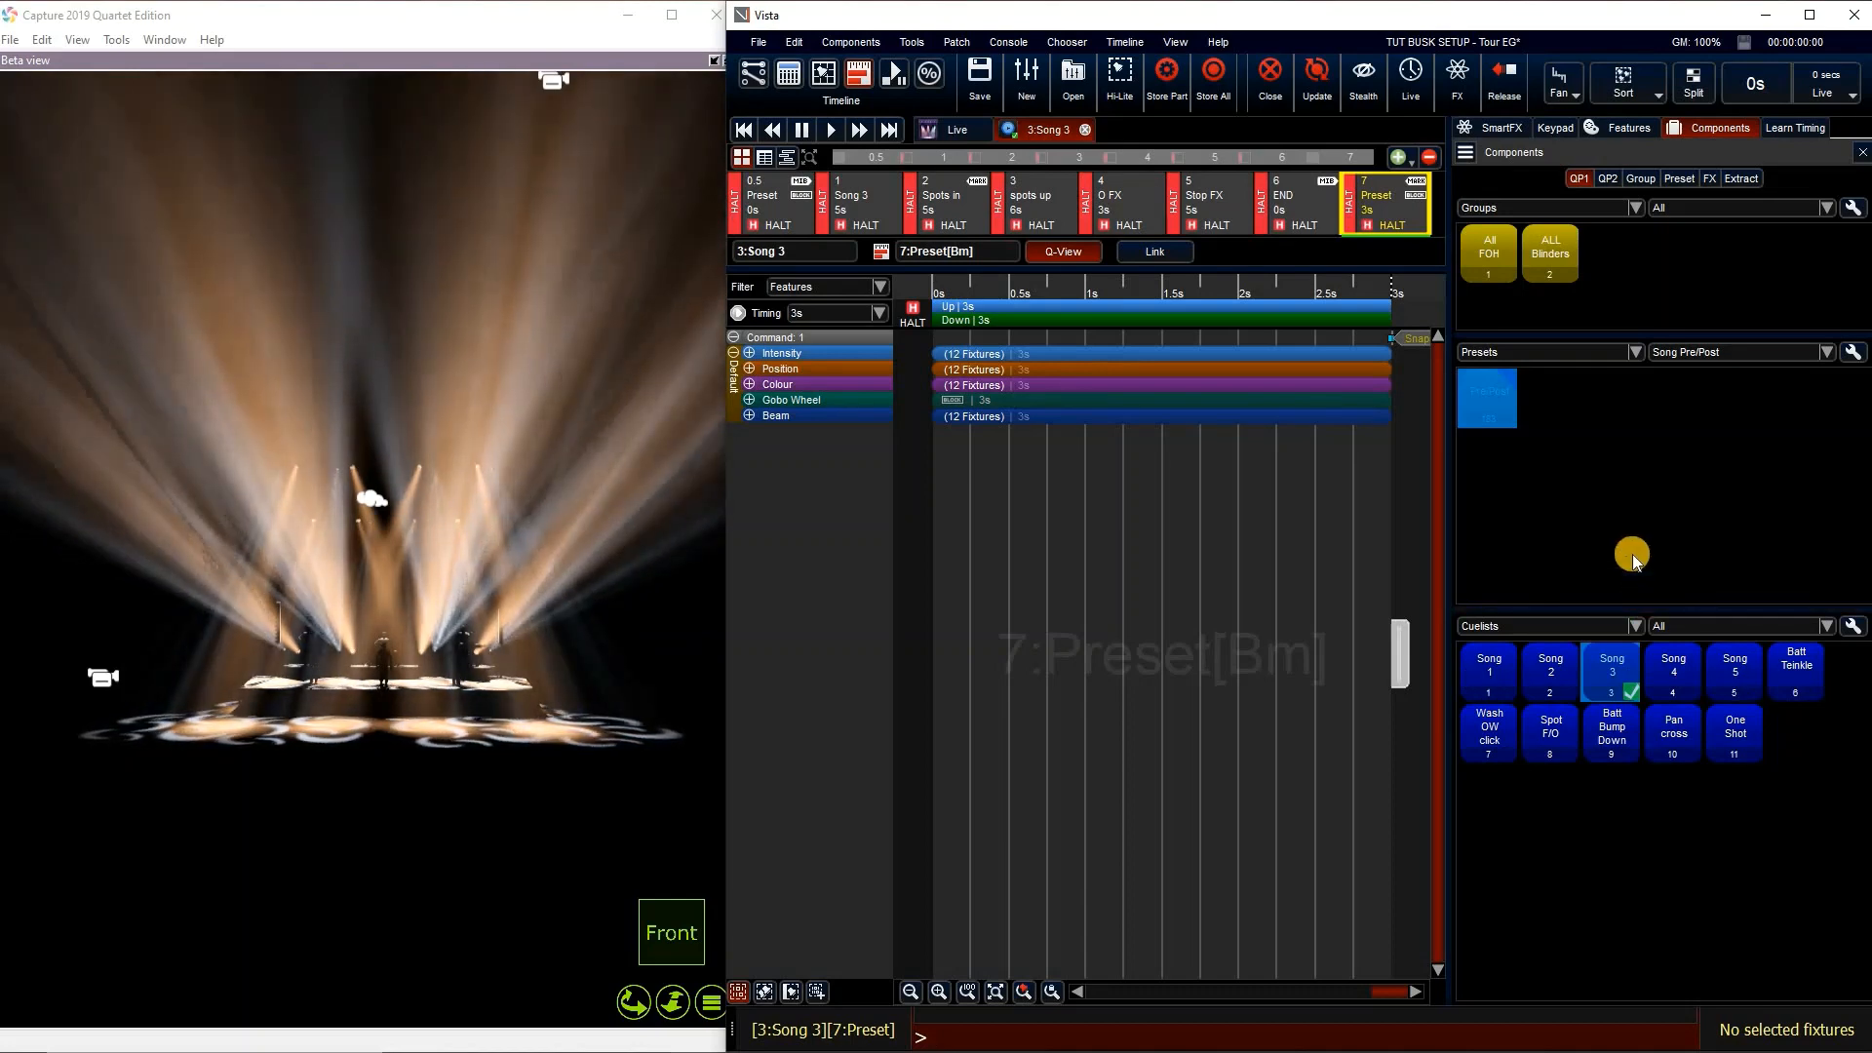
Black out the output, restore it, and show the S1 console view
{"action": "key", "text": "ctrl+b"}
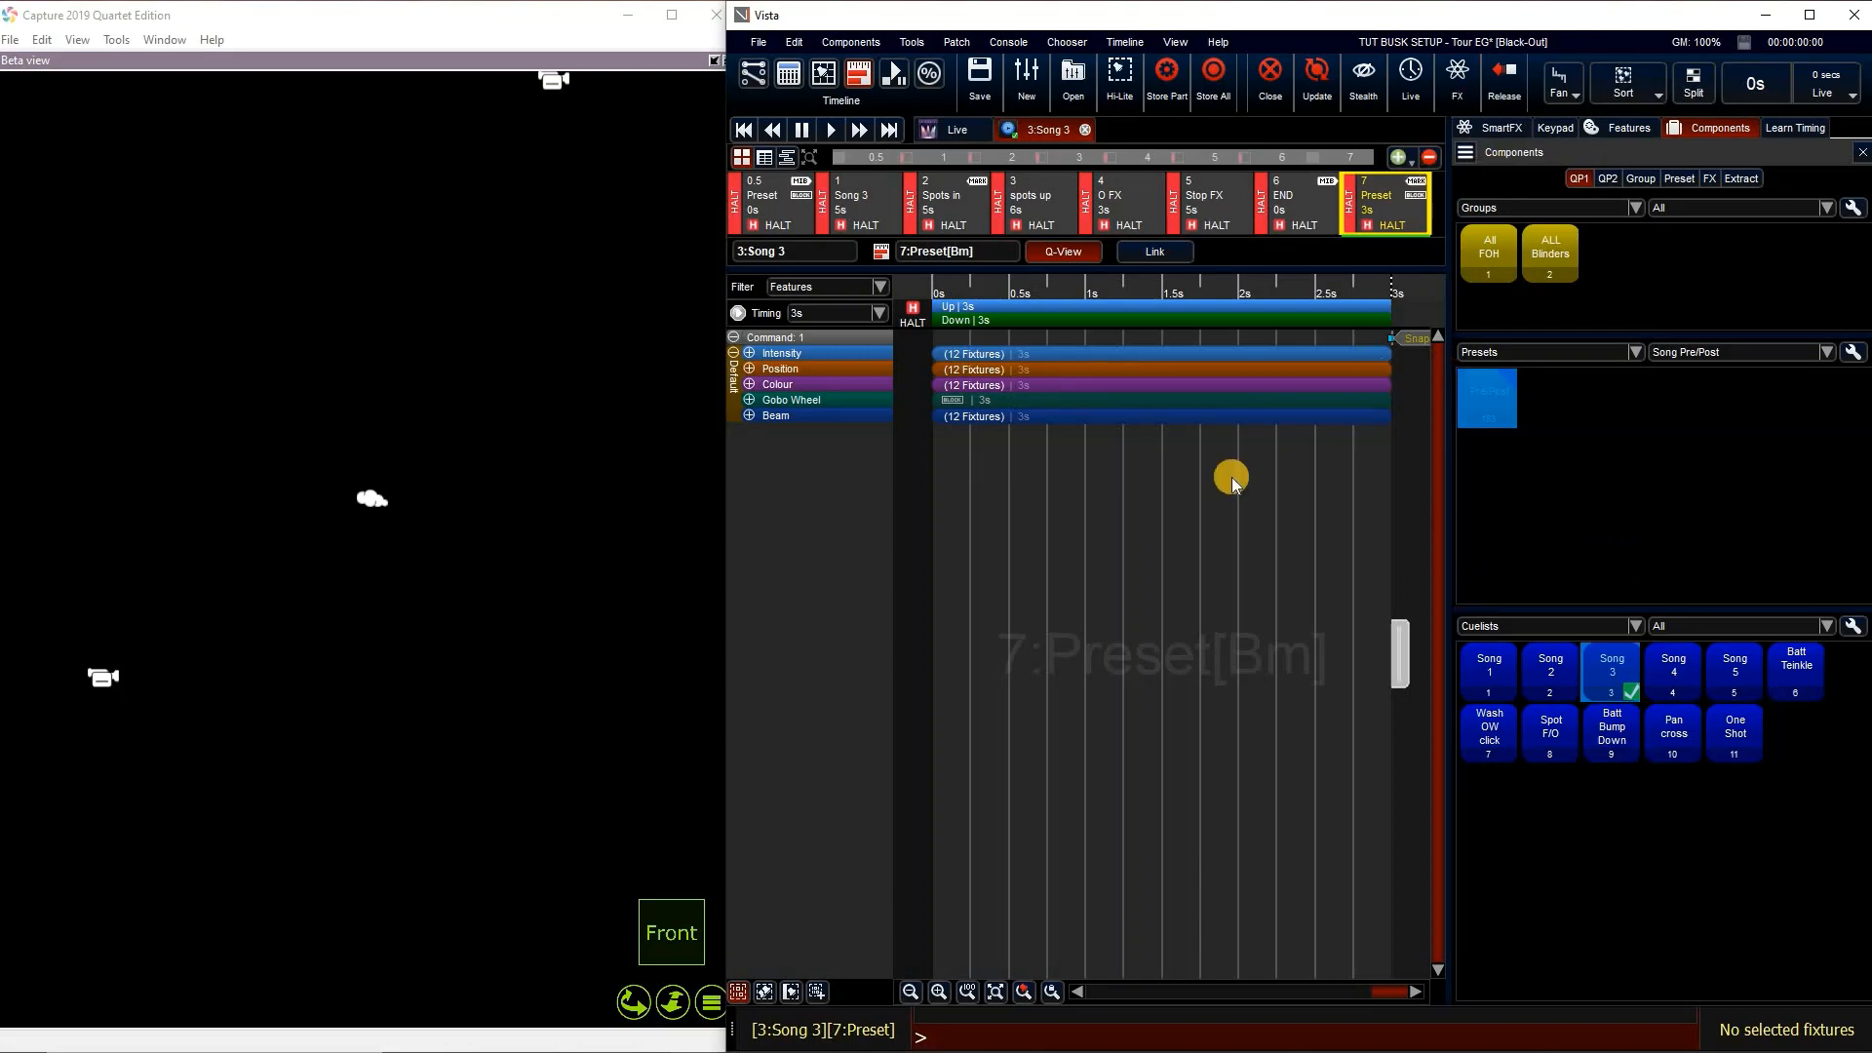
{"action": "key", "text": "ctrl+b"}
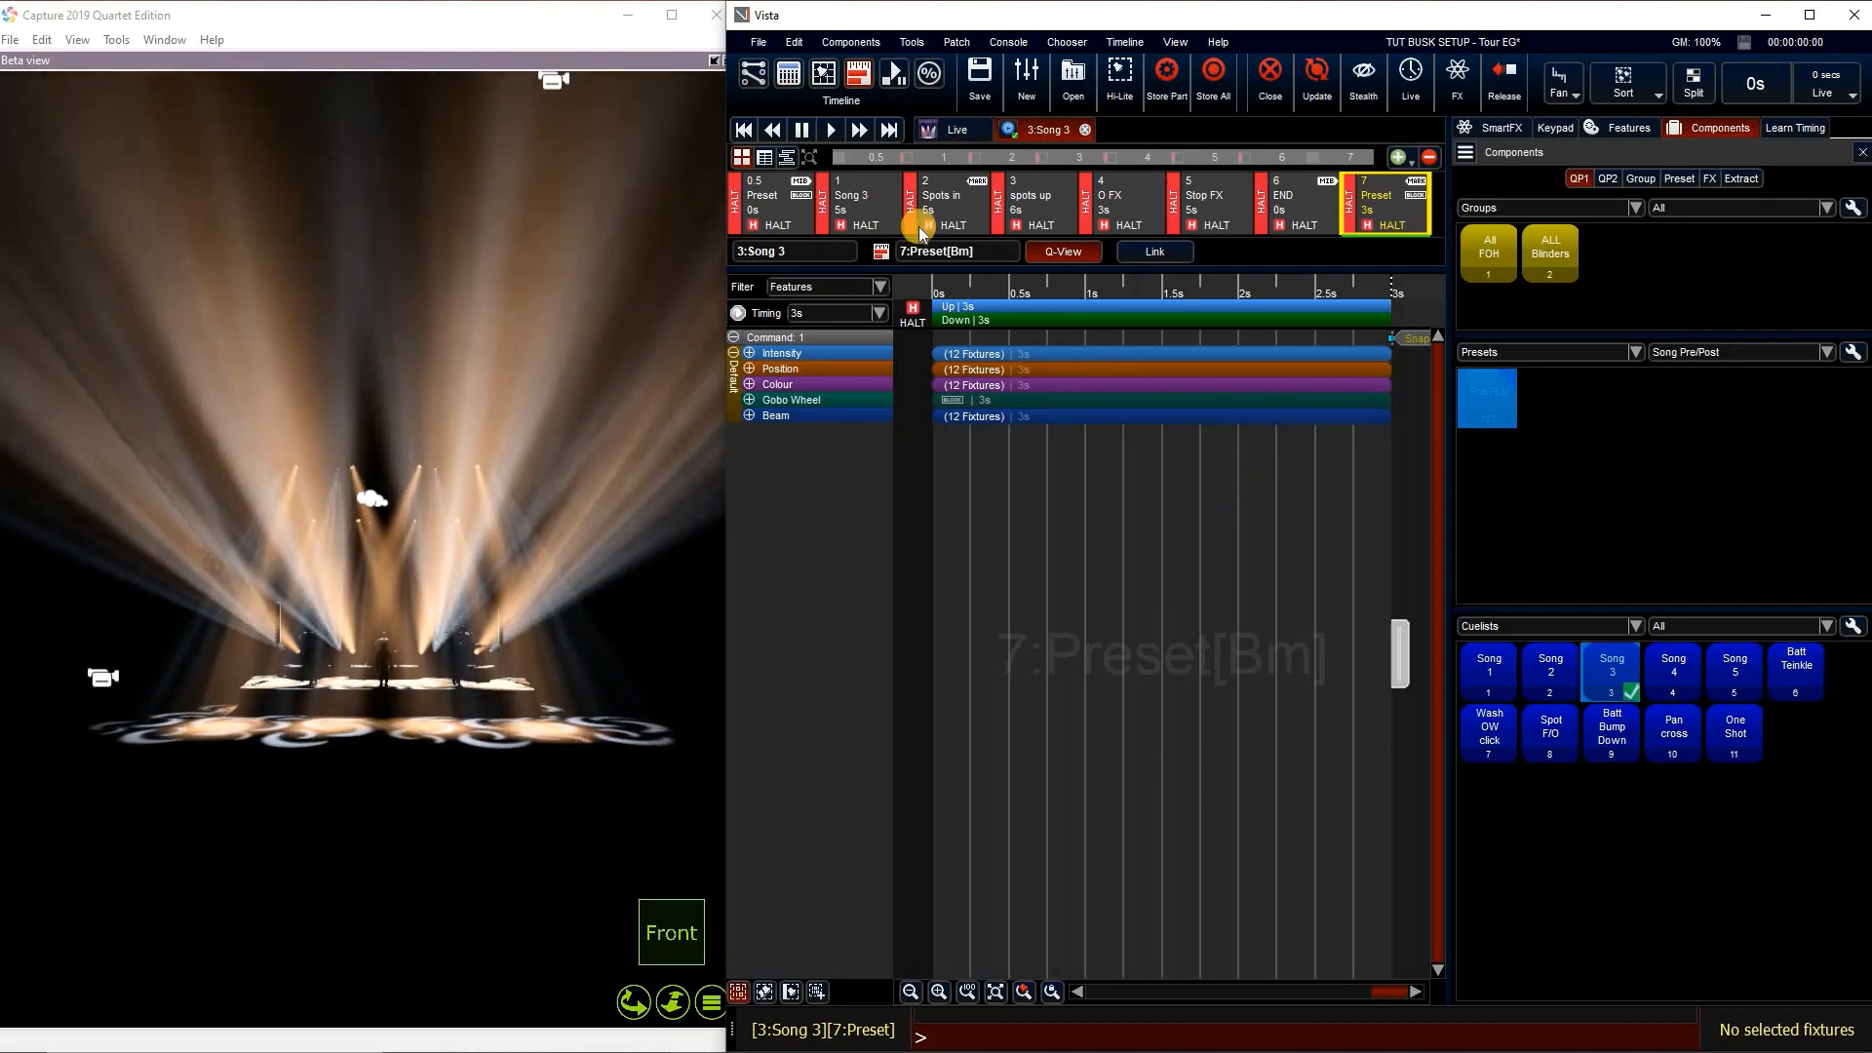
{"action": "left_click", "coordinate": [813, 84]}
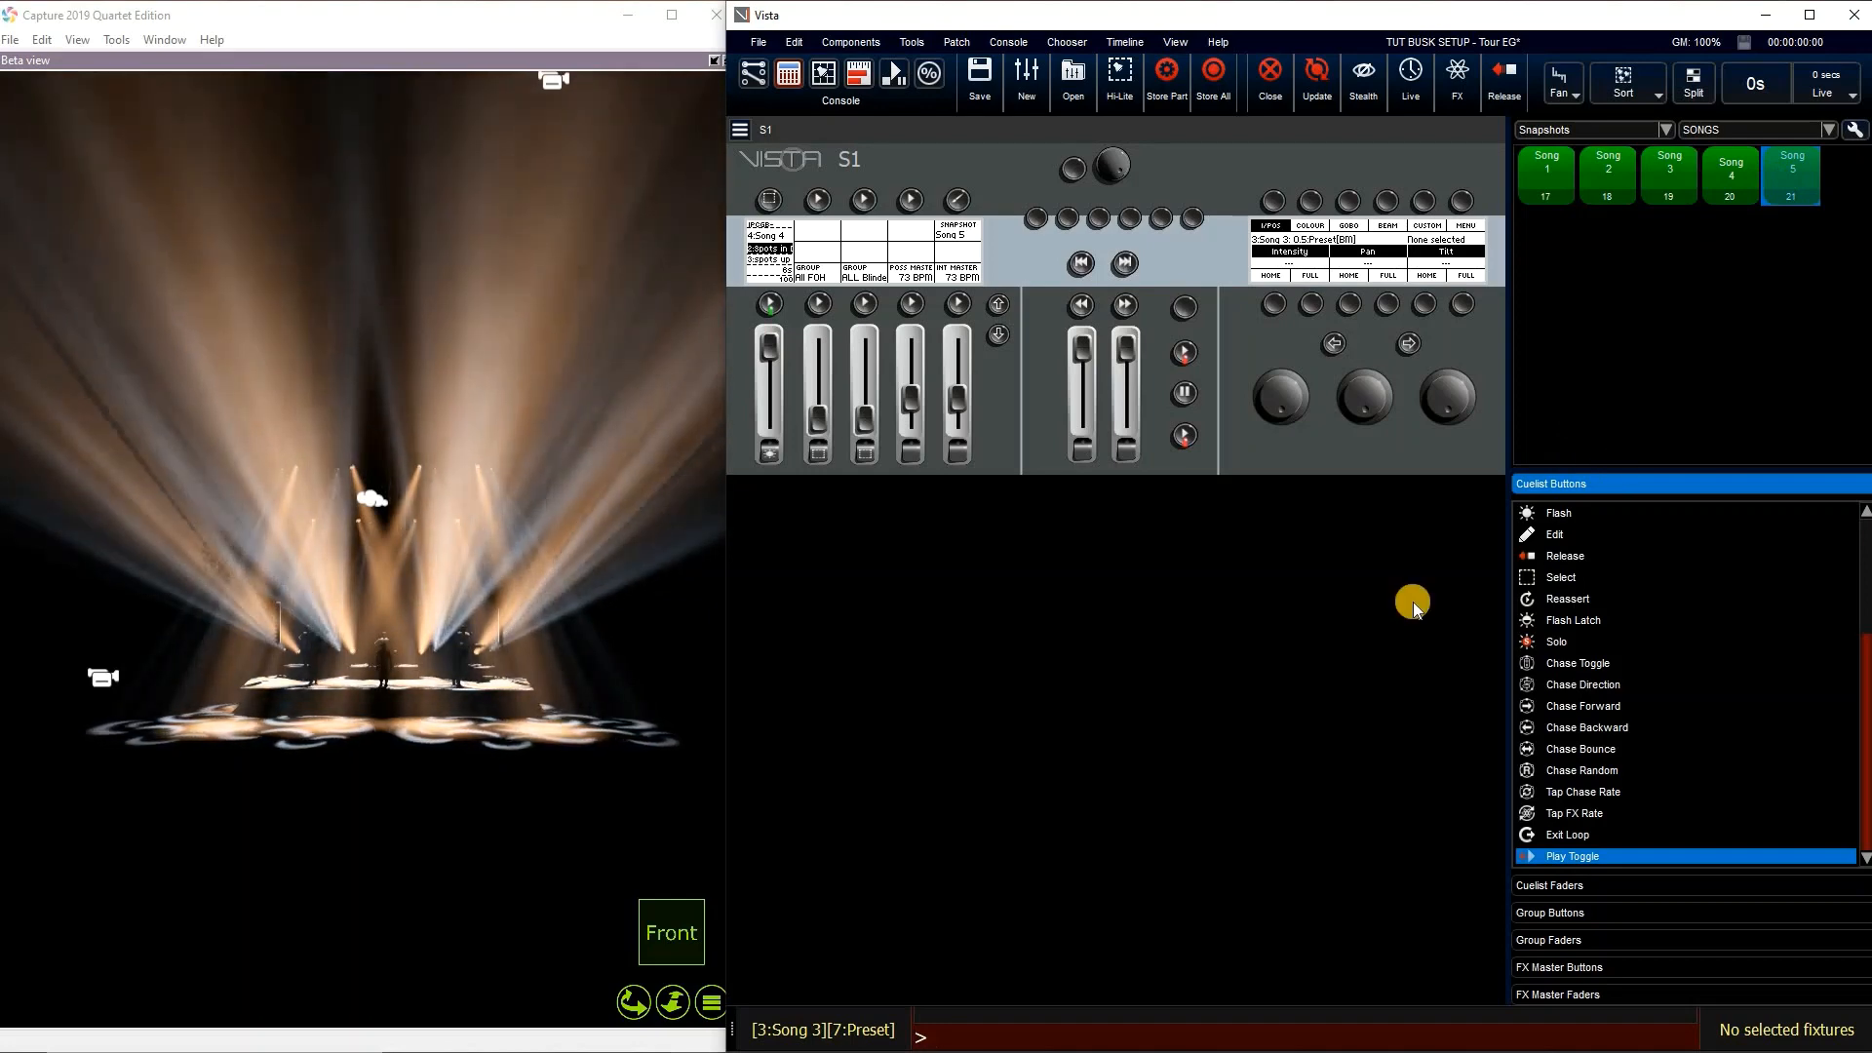
Add a Quick Picker as a dockable window beneath the fixture layout in the Fixture Chooser
{"action": "left_click", "coordinate": [825, 76]}
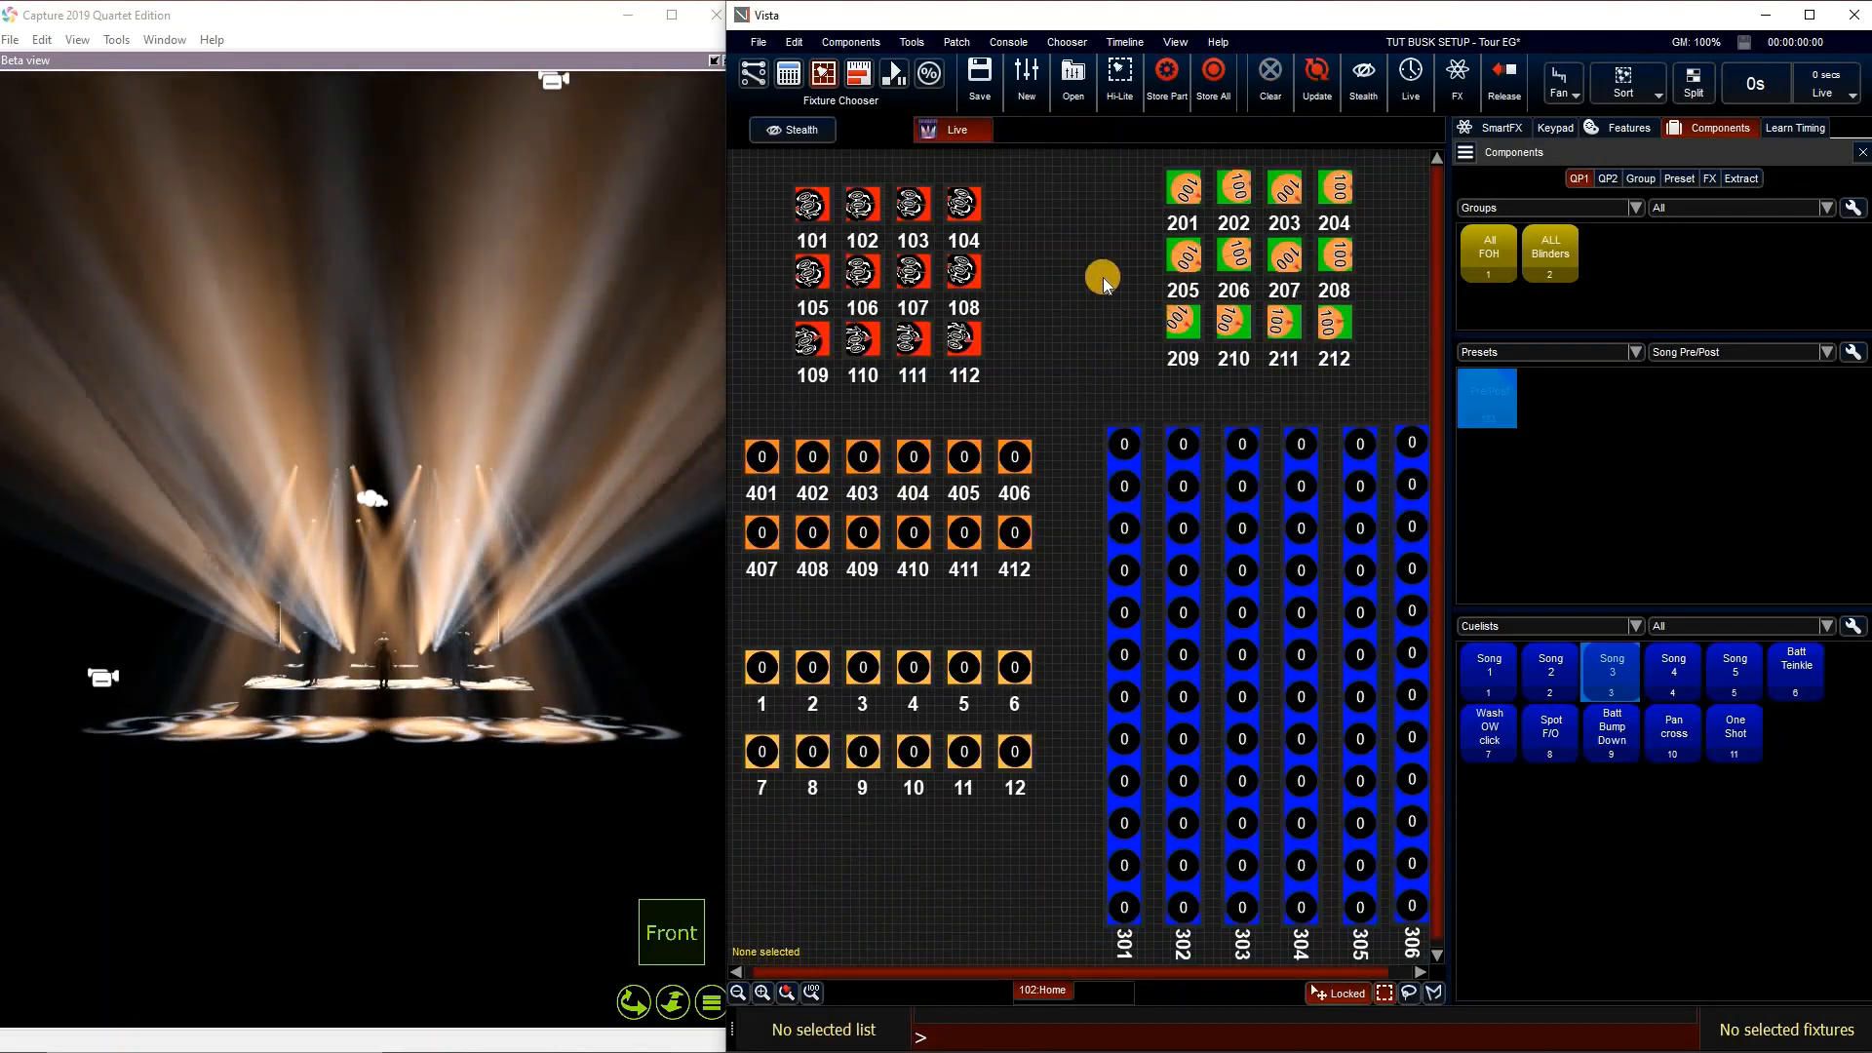
{"action": "left_click", "coordinate": [1179, 41]}
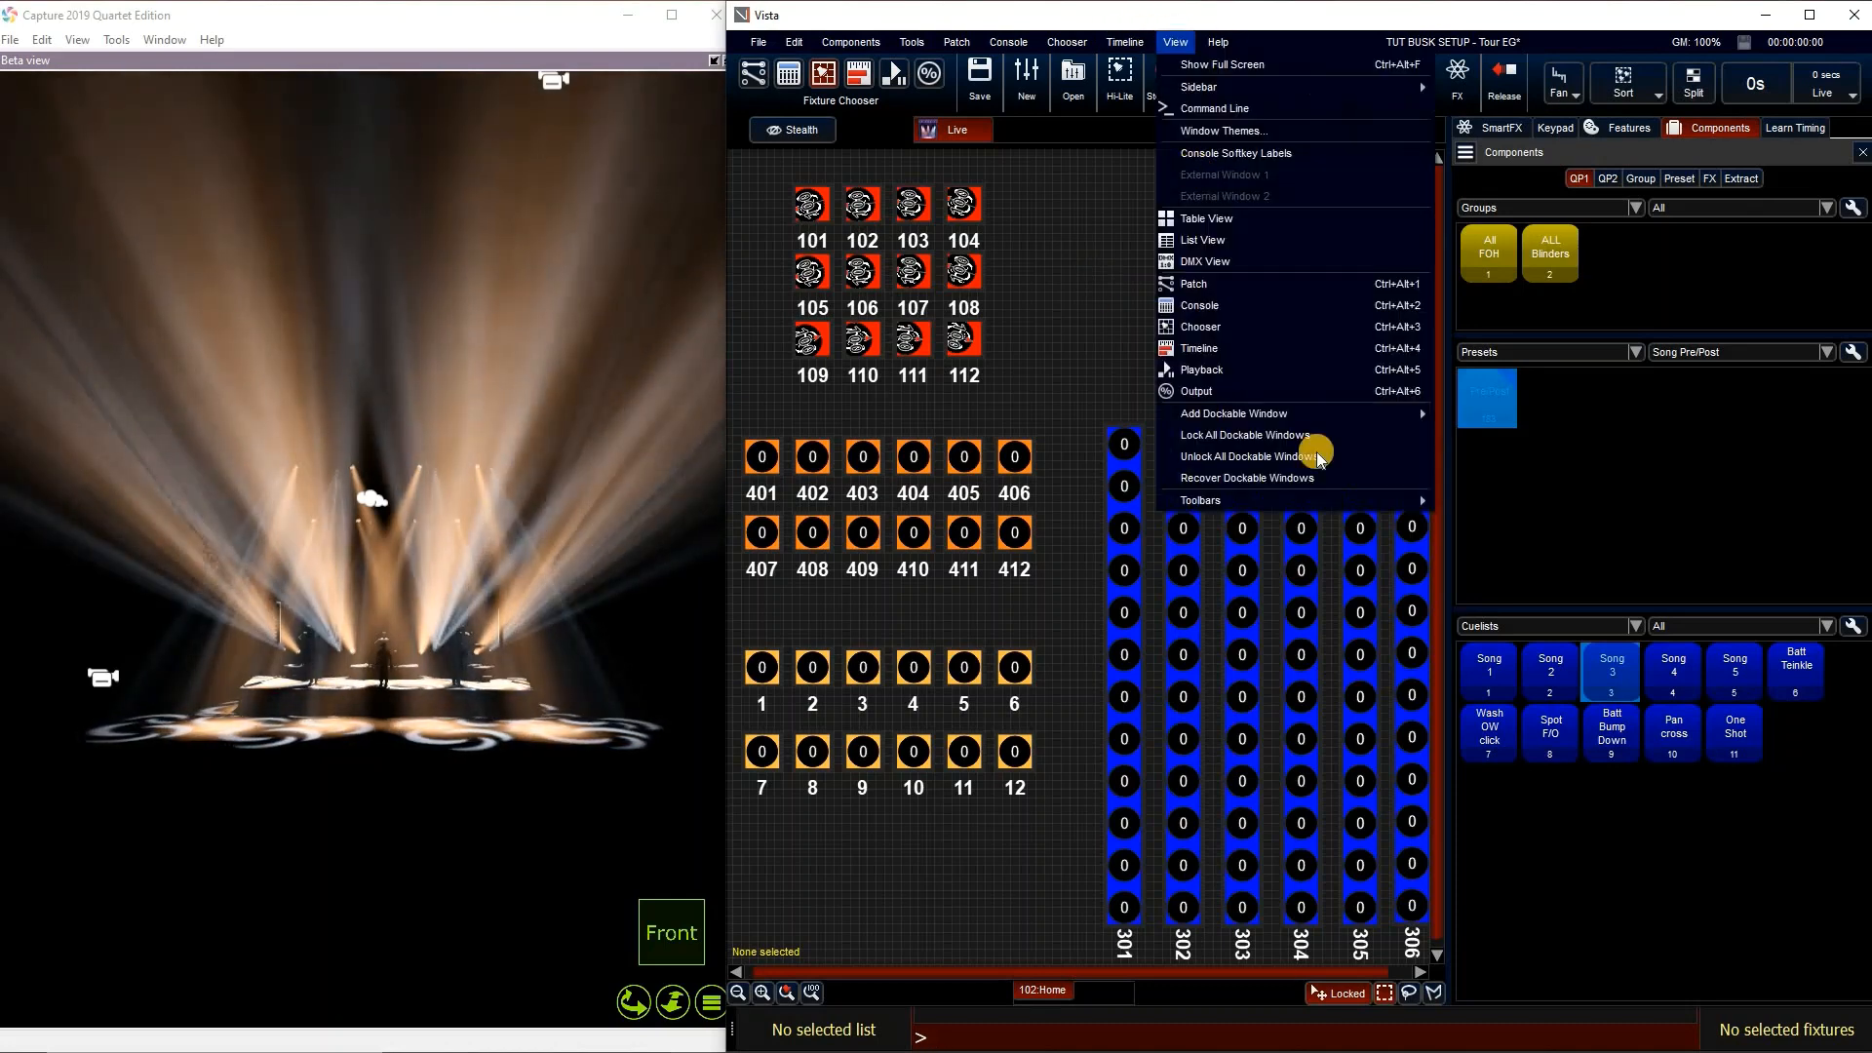
{"action": "mouse_move", "coordinate": [1297, 414]}
{"action": "left_click", "coordinate": [1510, 419]}
{"action": "left_click_drag", "start_coordinate": [1363, 546], "coordinate": [973, 903]}
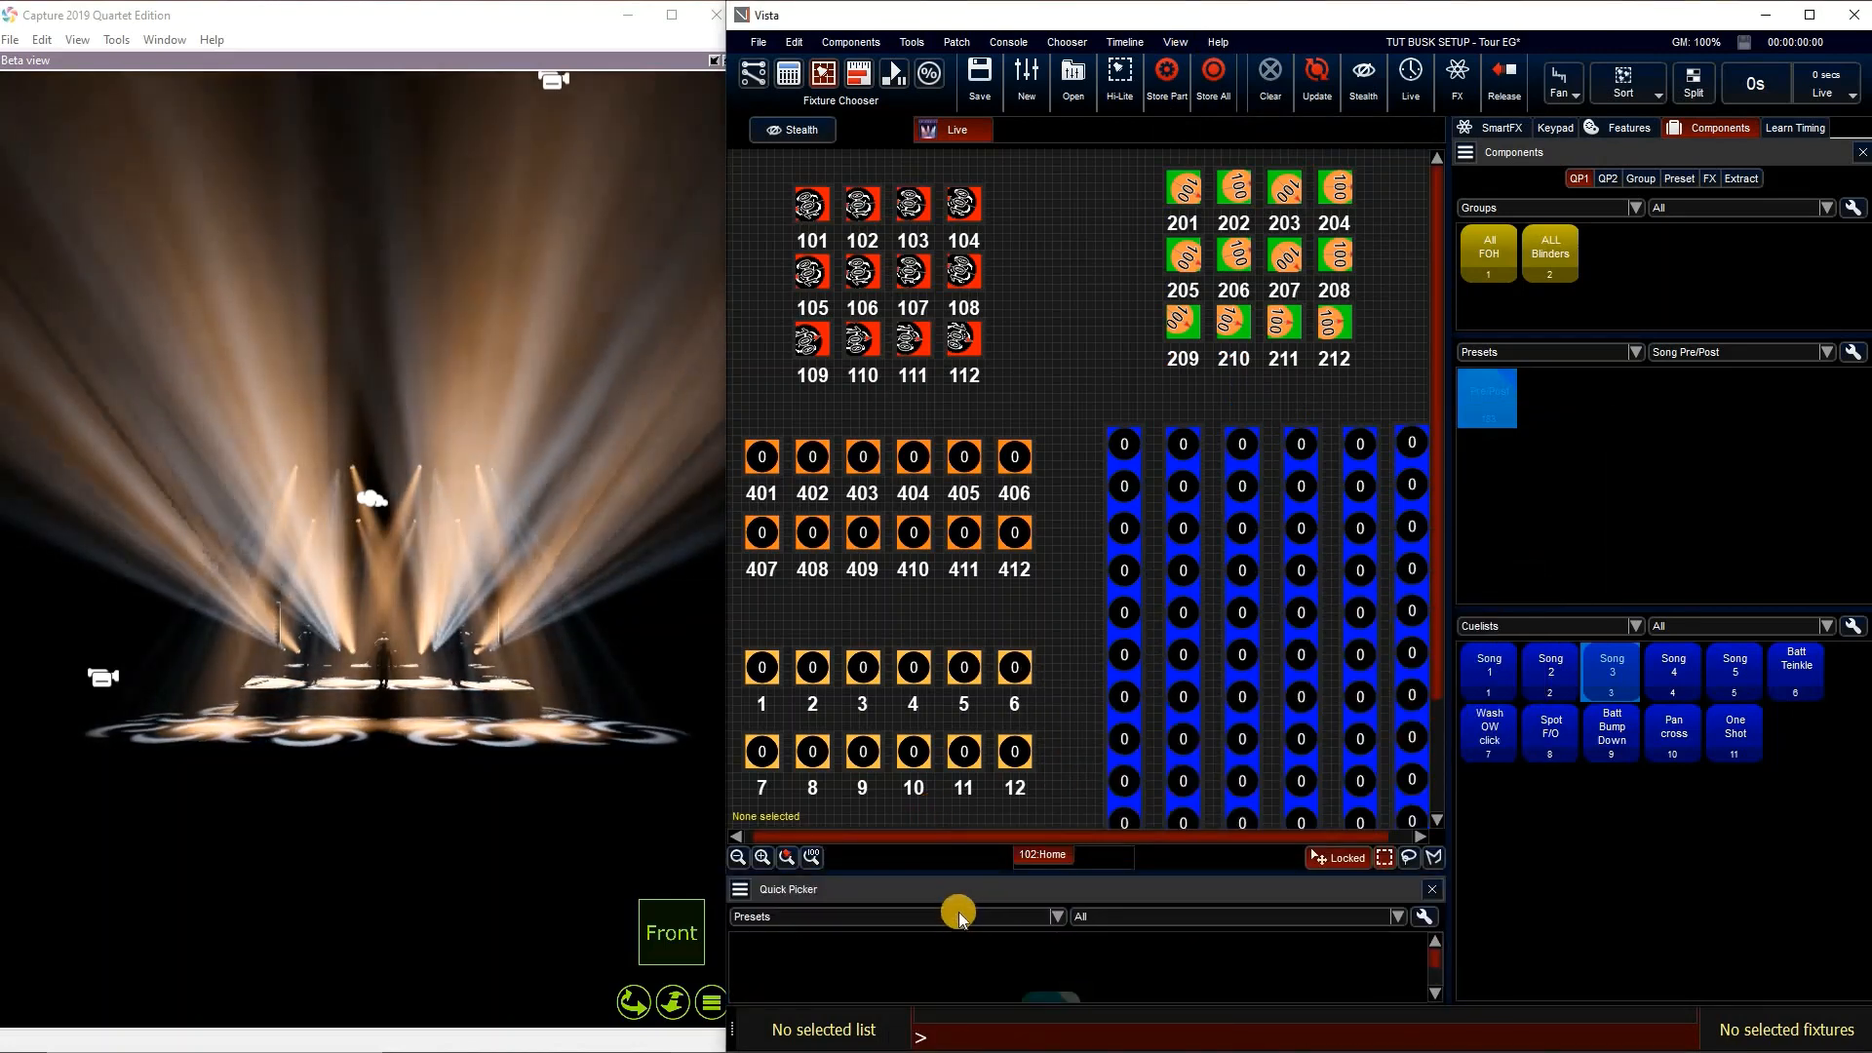
Set the Quick Picker to Snapshots filtered by SONGS and enlarge its window
{"action": "left_click", "coordinate": [952, 921]}
{"action": "left_click", "coordinate": [862, 1011]}
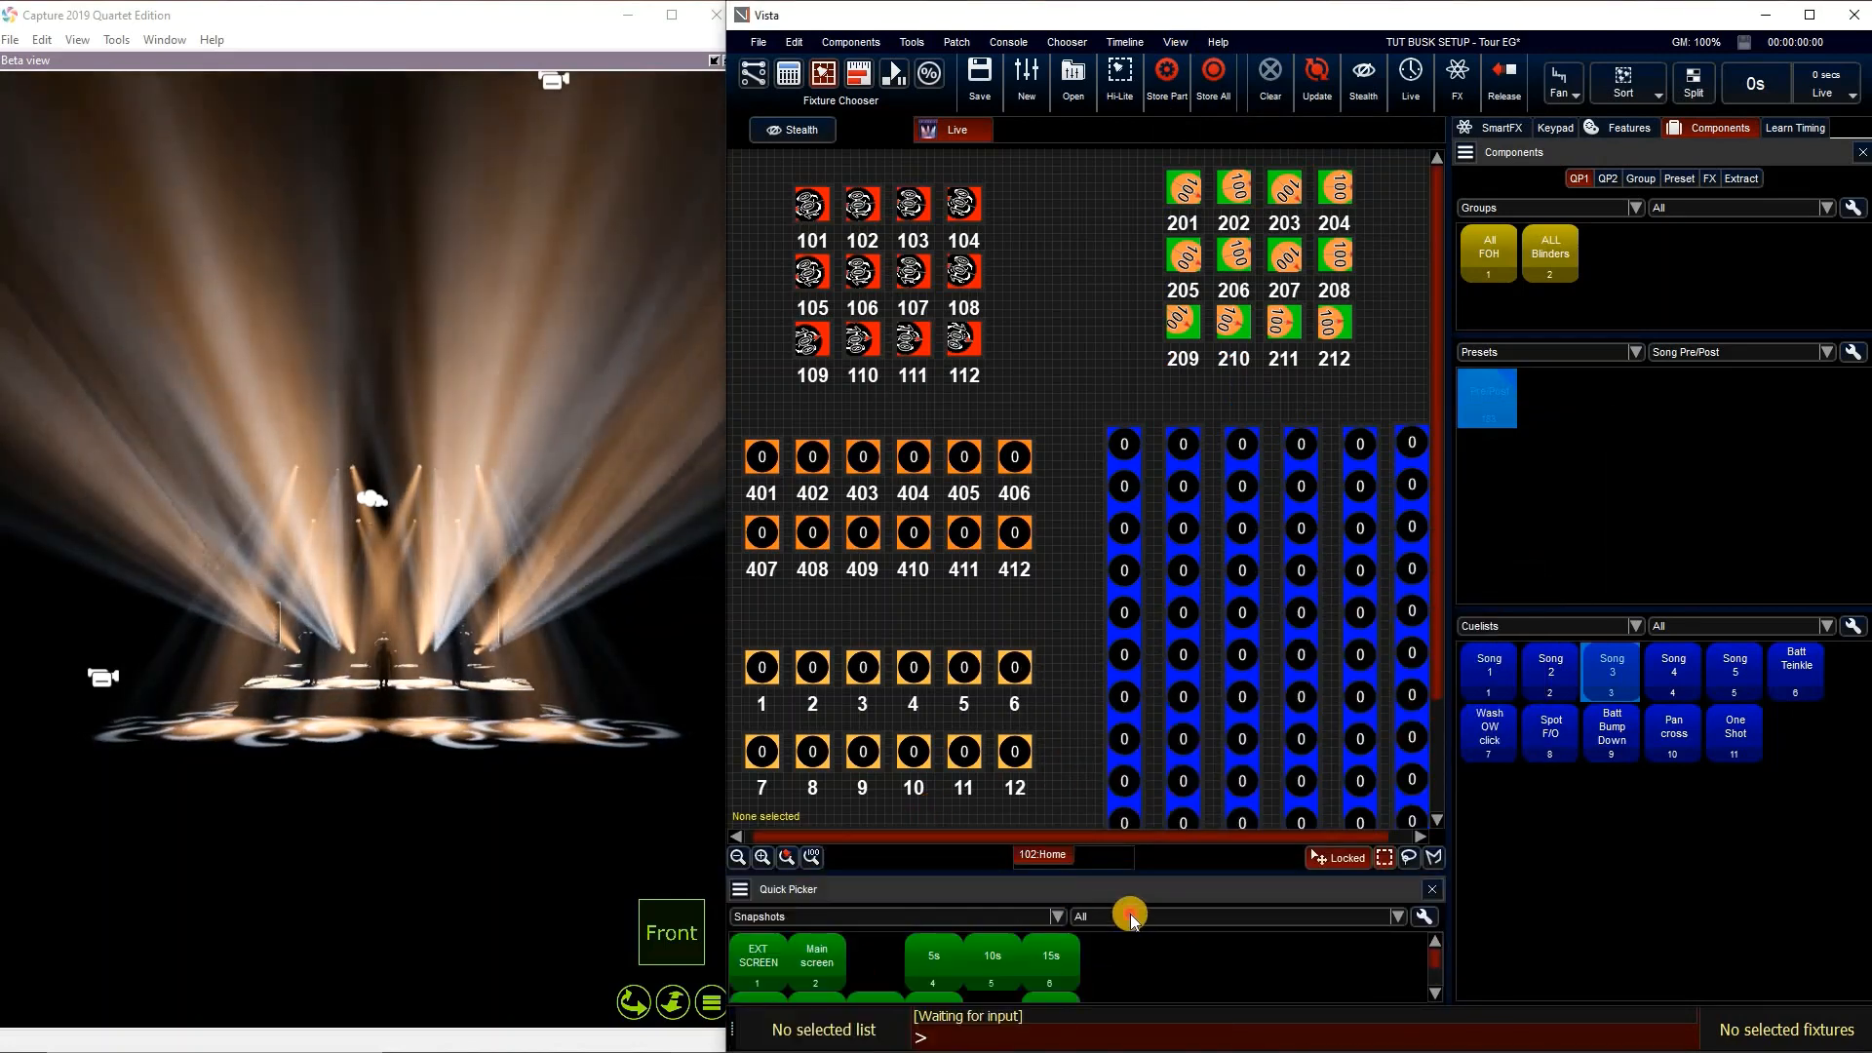
{"action": "left_click", "coordinate": [1121, 916]}
{"action": "left_click", "coordinate": [1082, 944]}
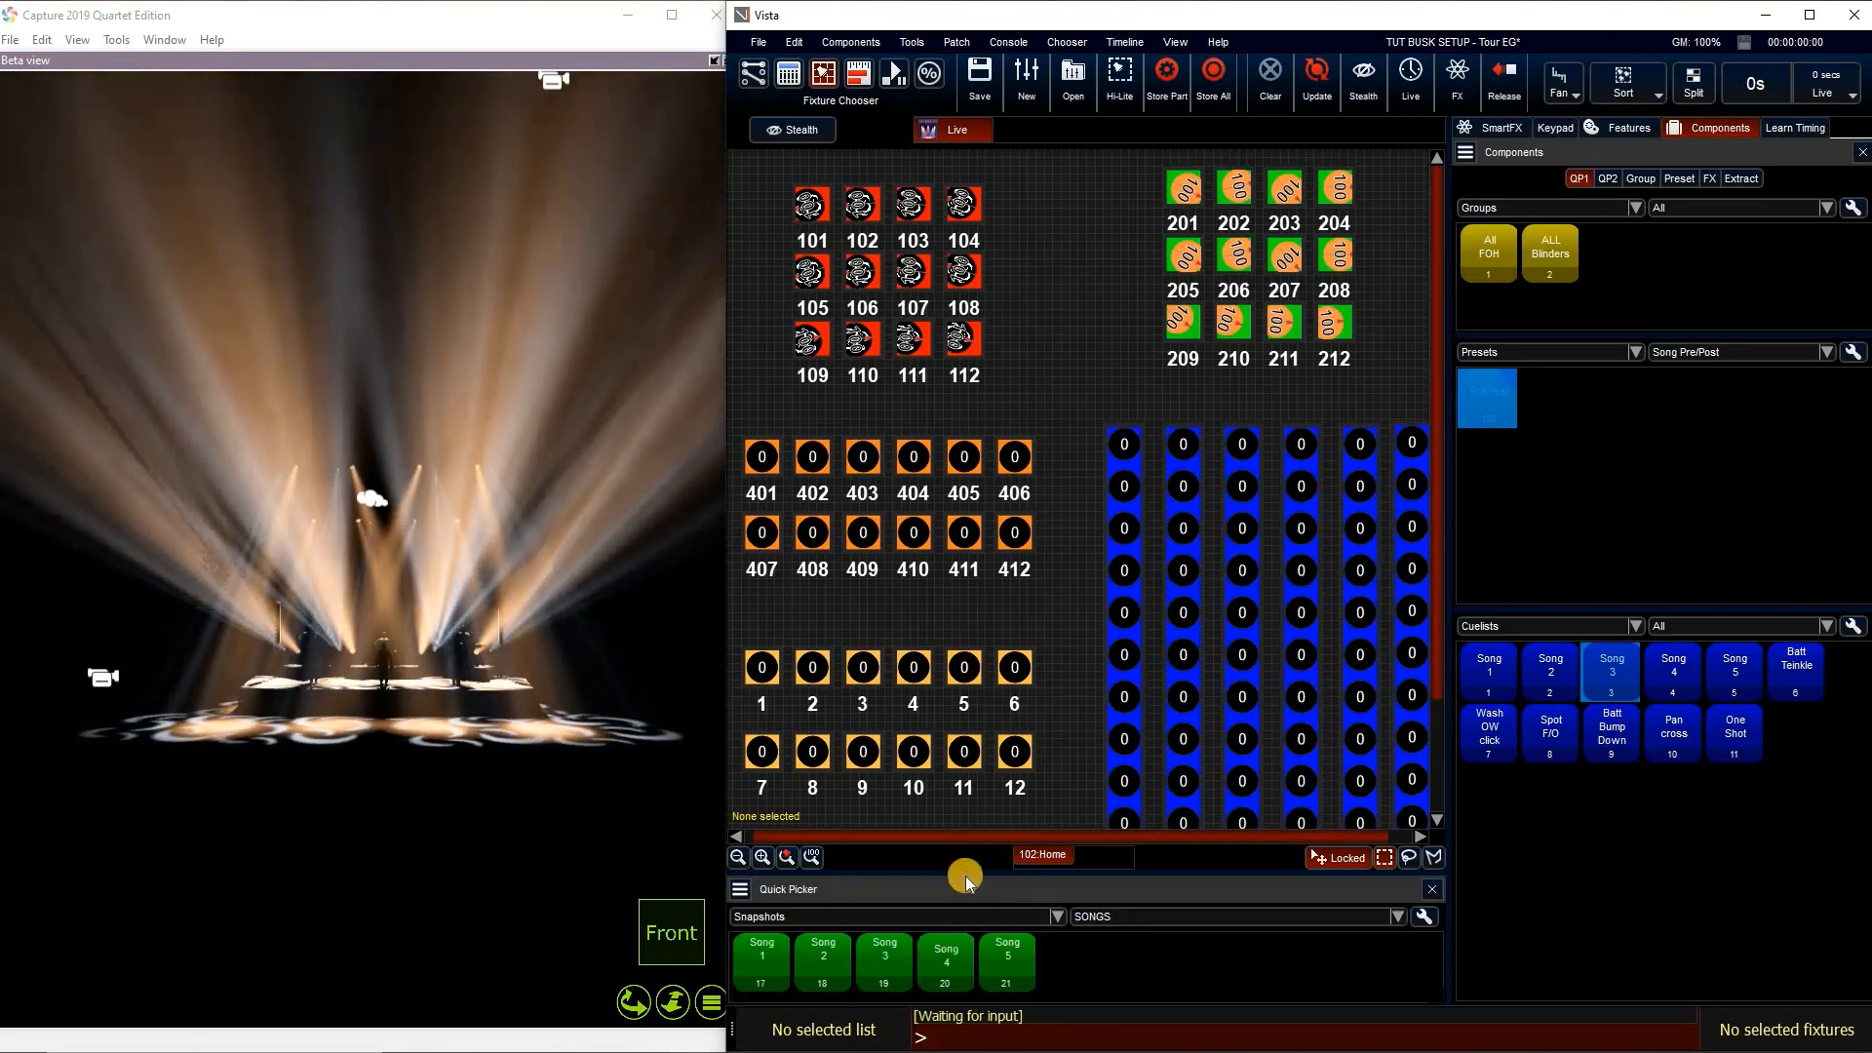
{"action": "left_click_drag", "start_coordinate": [964, 872], "coordinate": [992, 758]}
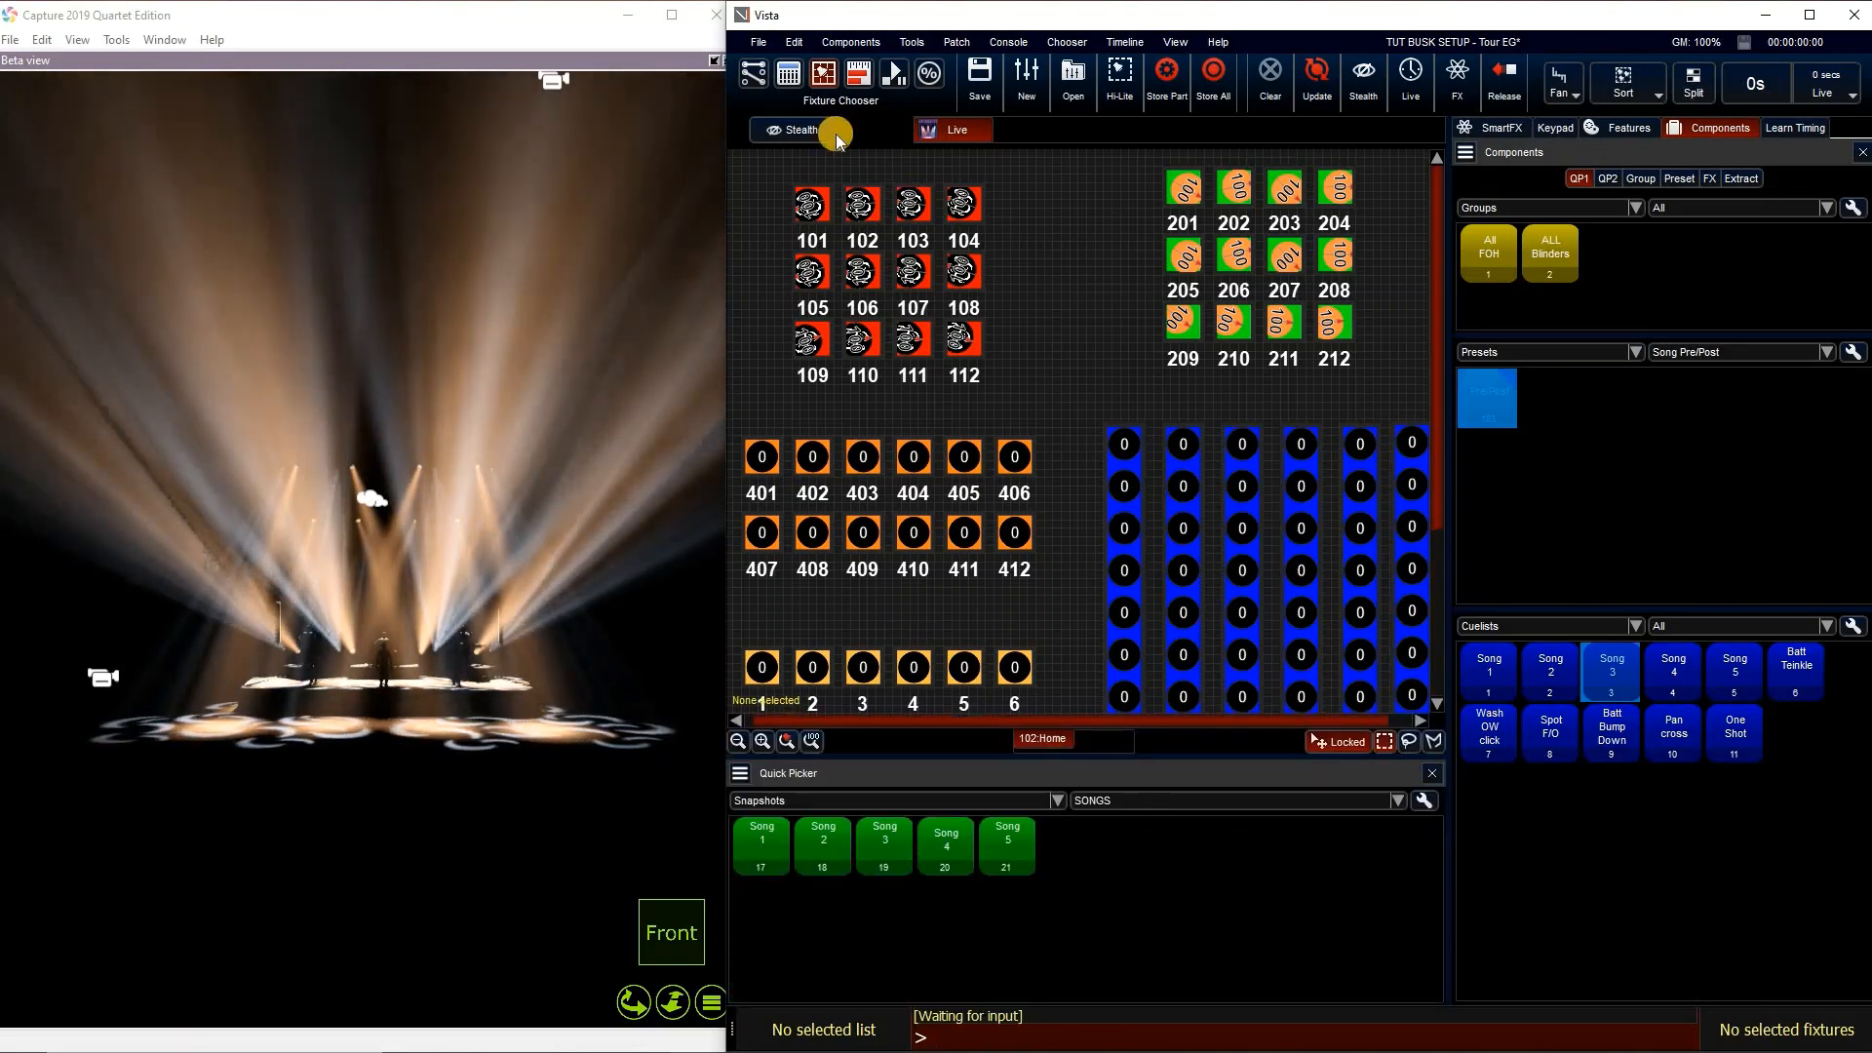
Release all running playbacks and return the floating S1 console to the Song 1 page
{"action": "left_click", "coordinate": [846, 78]}
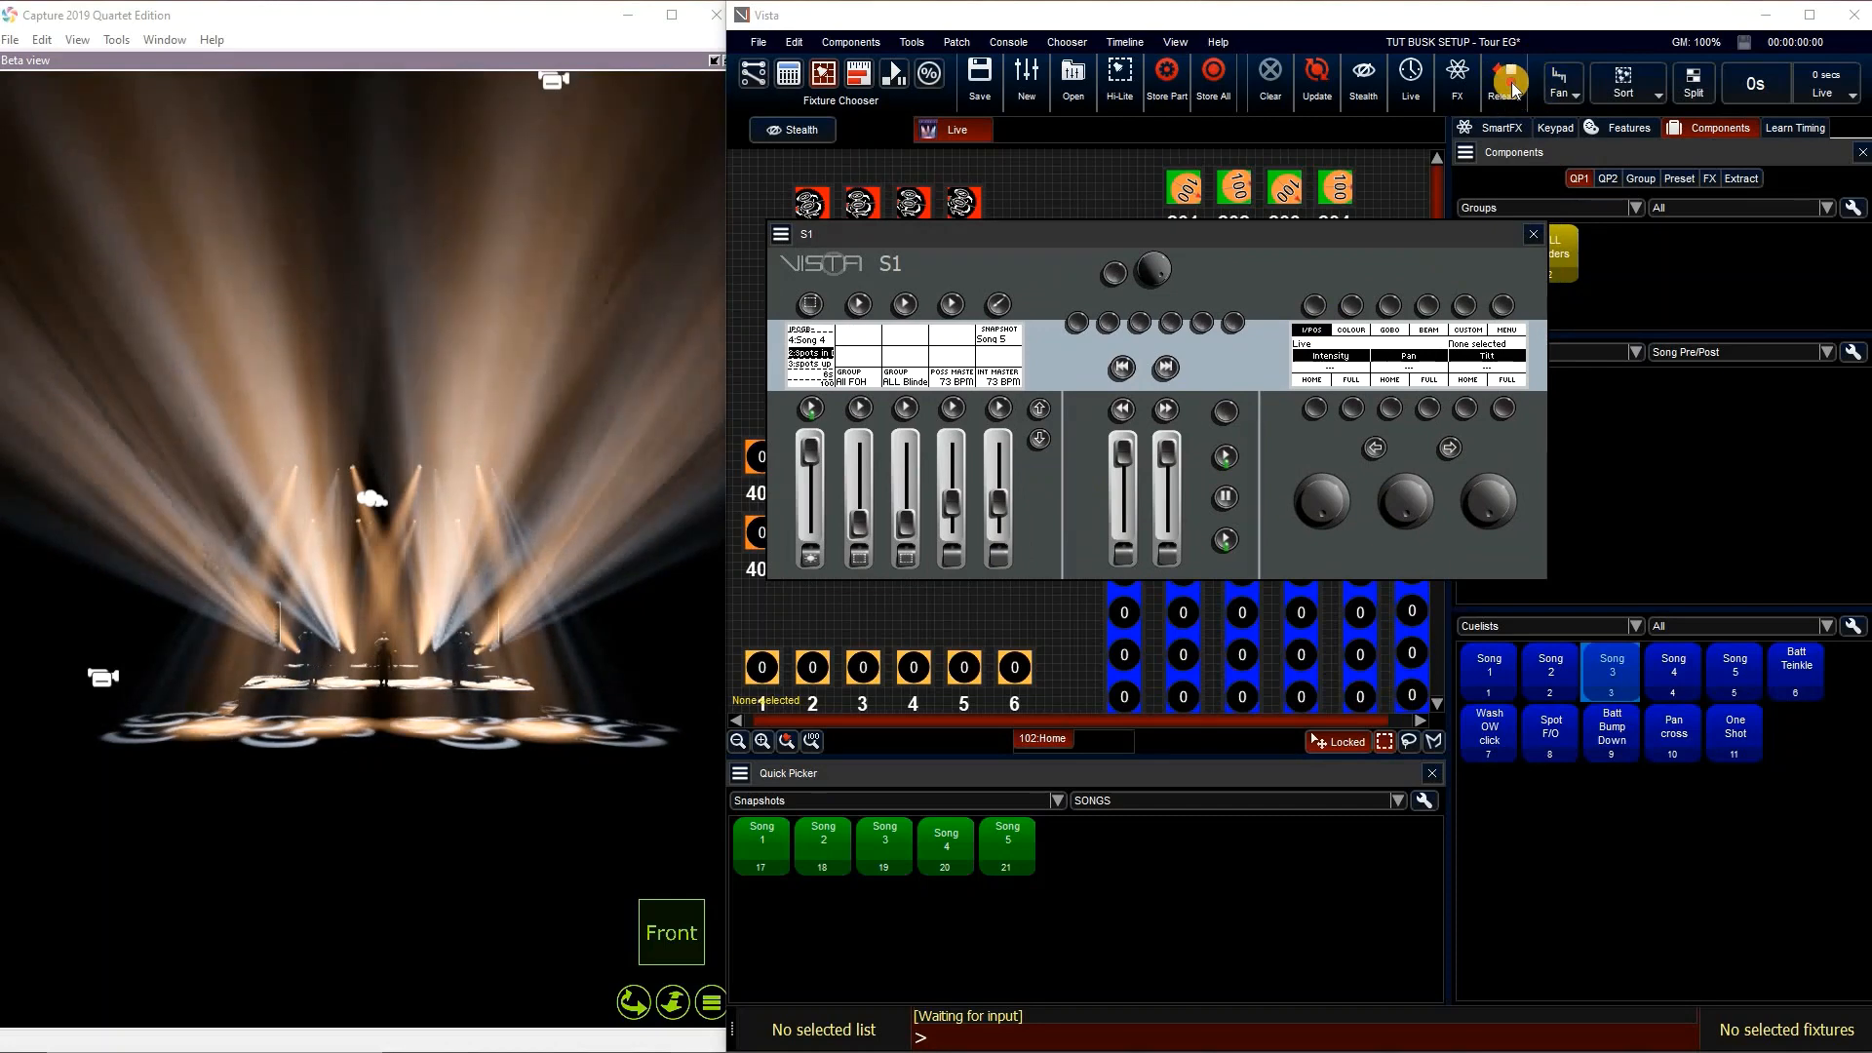
{"action": "left_click", "coordinate": [846, 412]}
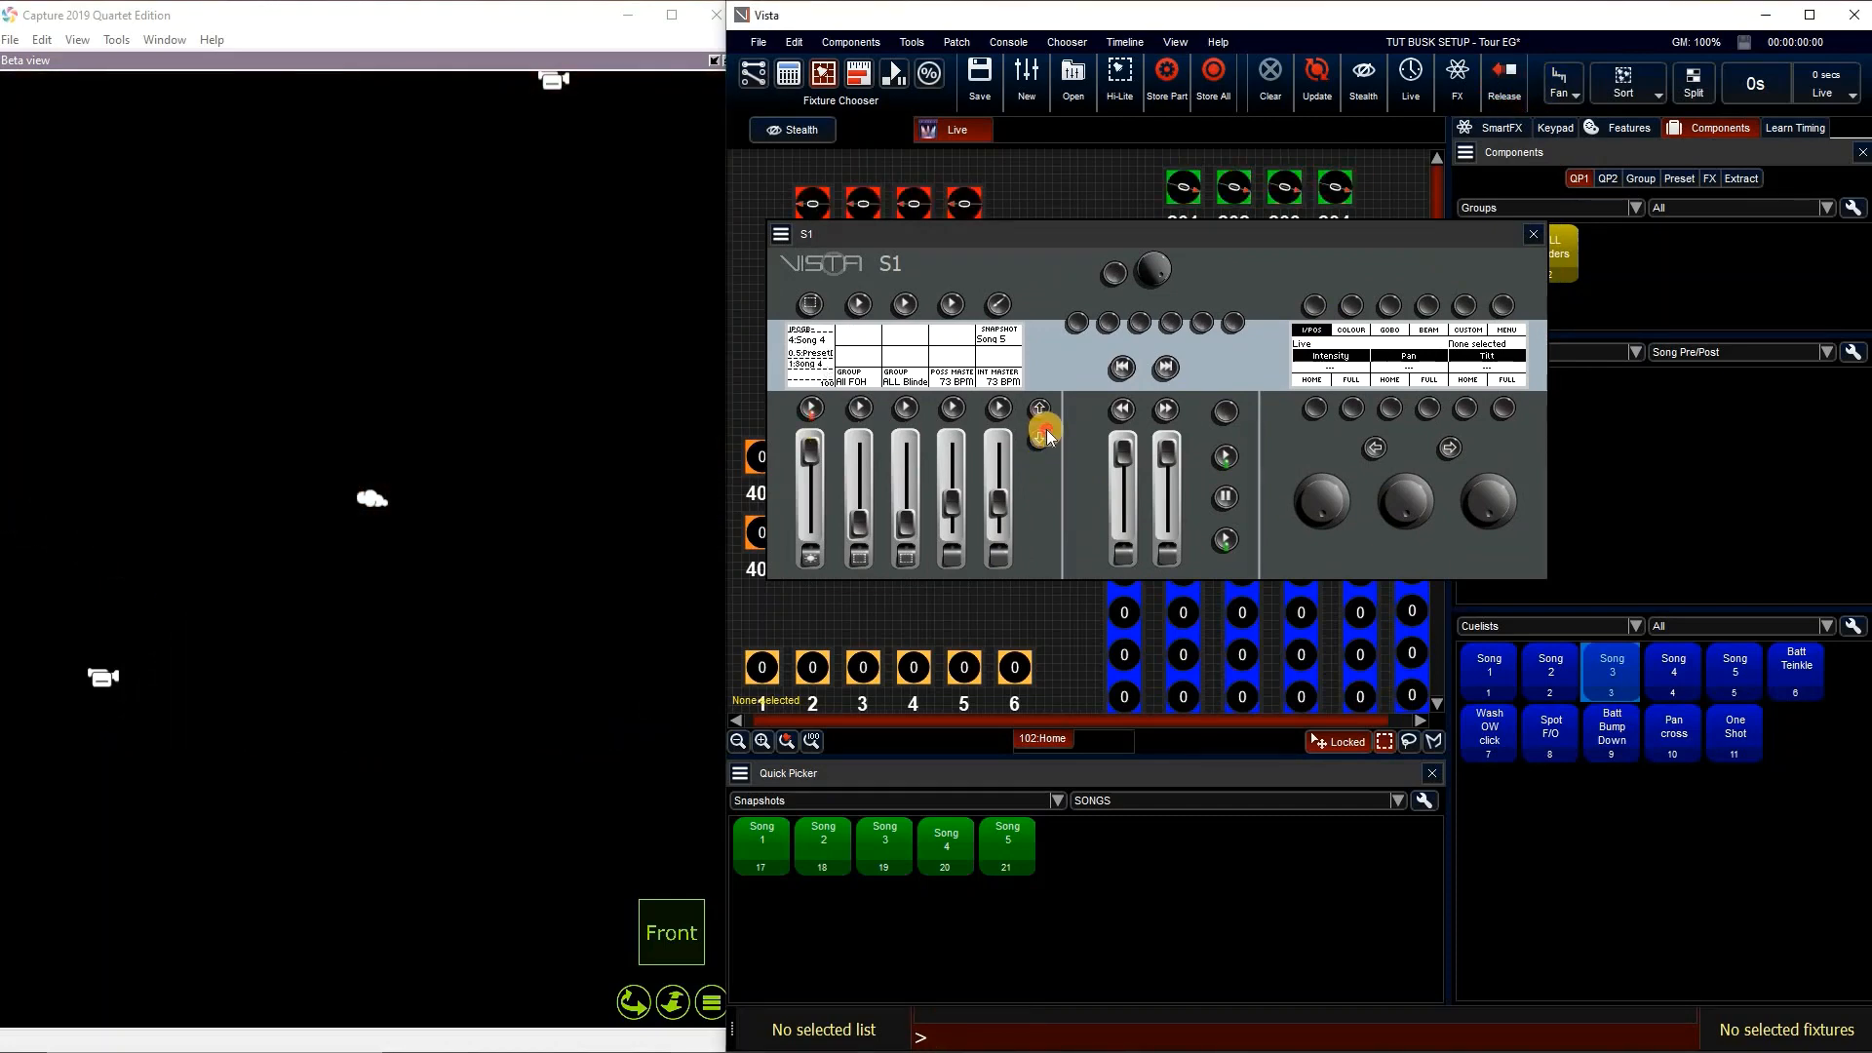
{"action": "left_click", "coordinate": [1039, 436]}
Advance Song 1 through its cues to the closing preset to test the jump to Song 2
{"action": "left_click", "coordinate": [905, 409]}
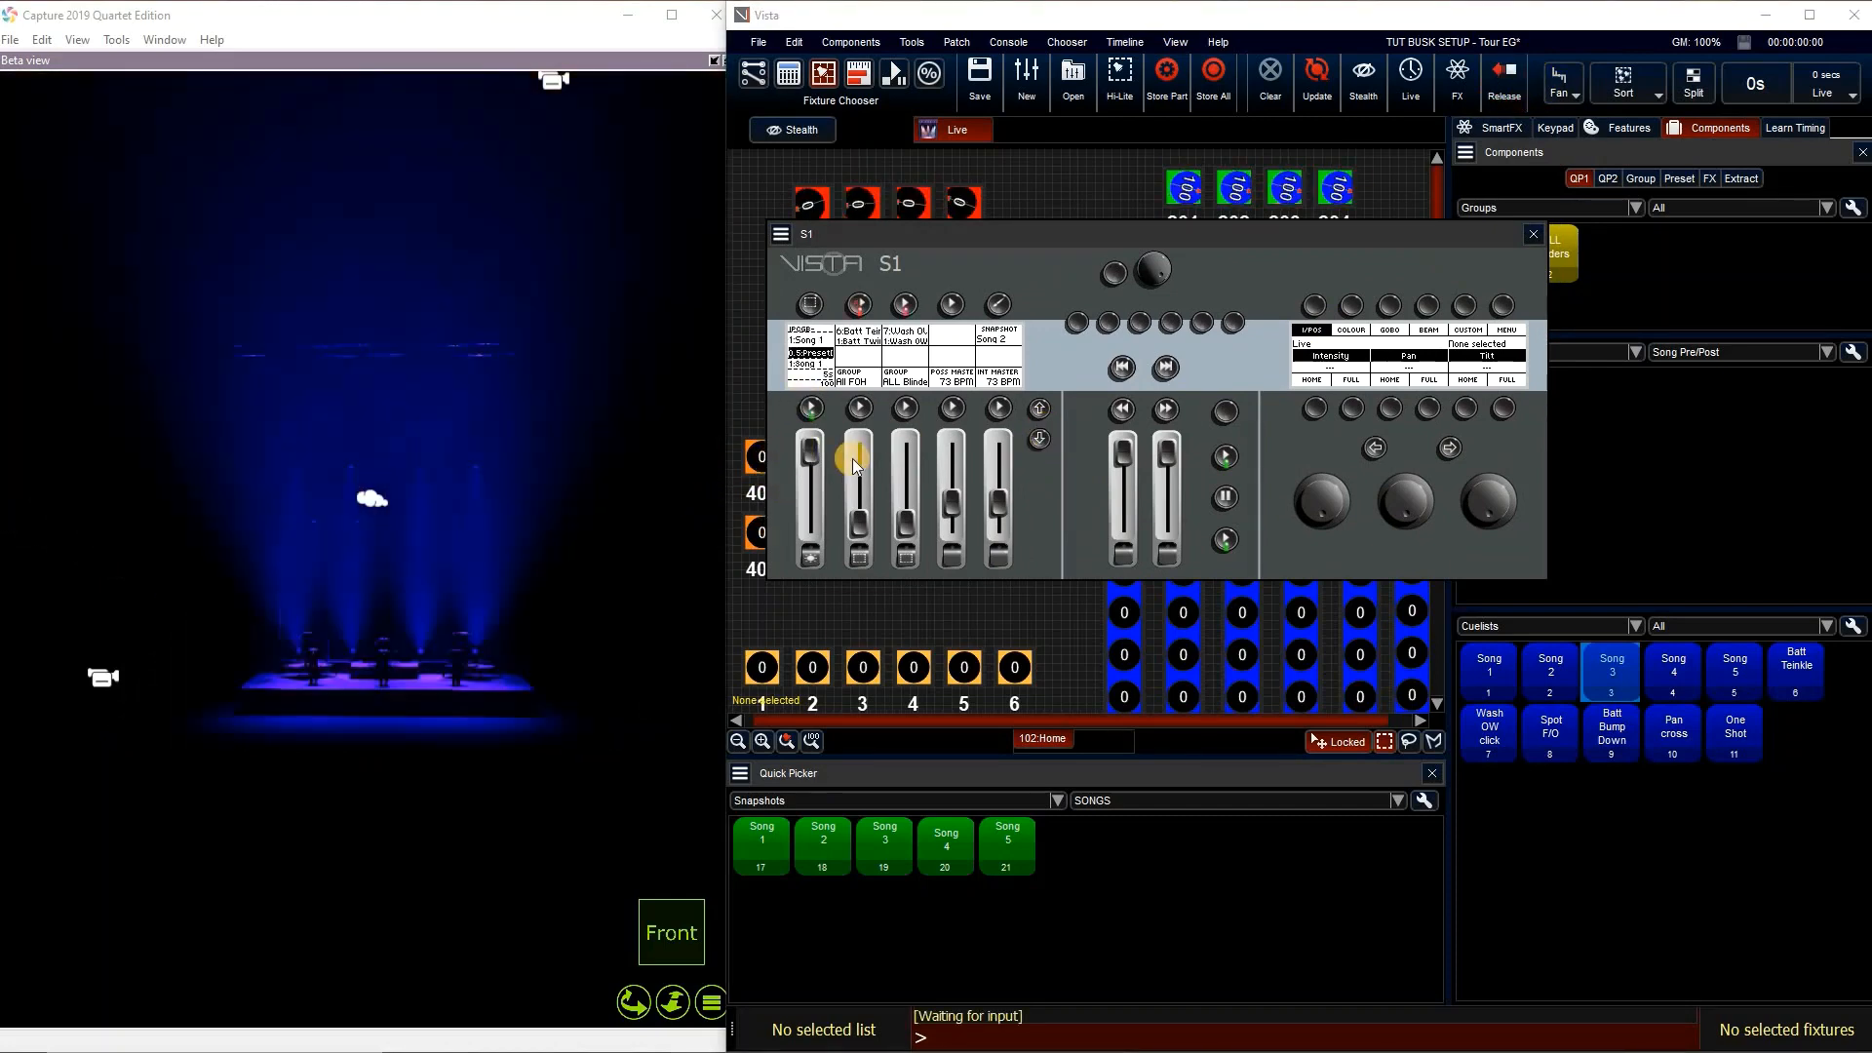
{"action": "left_click", "coordinate": [813, 407]}
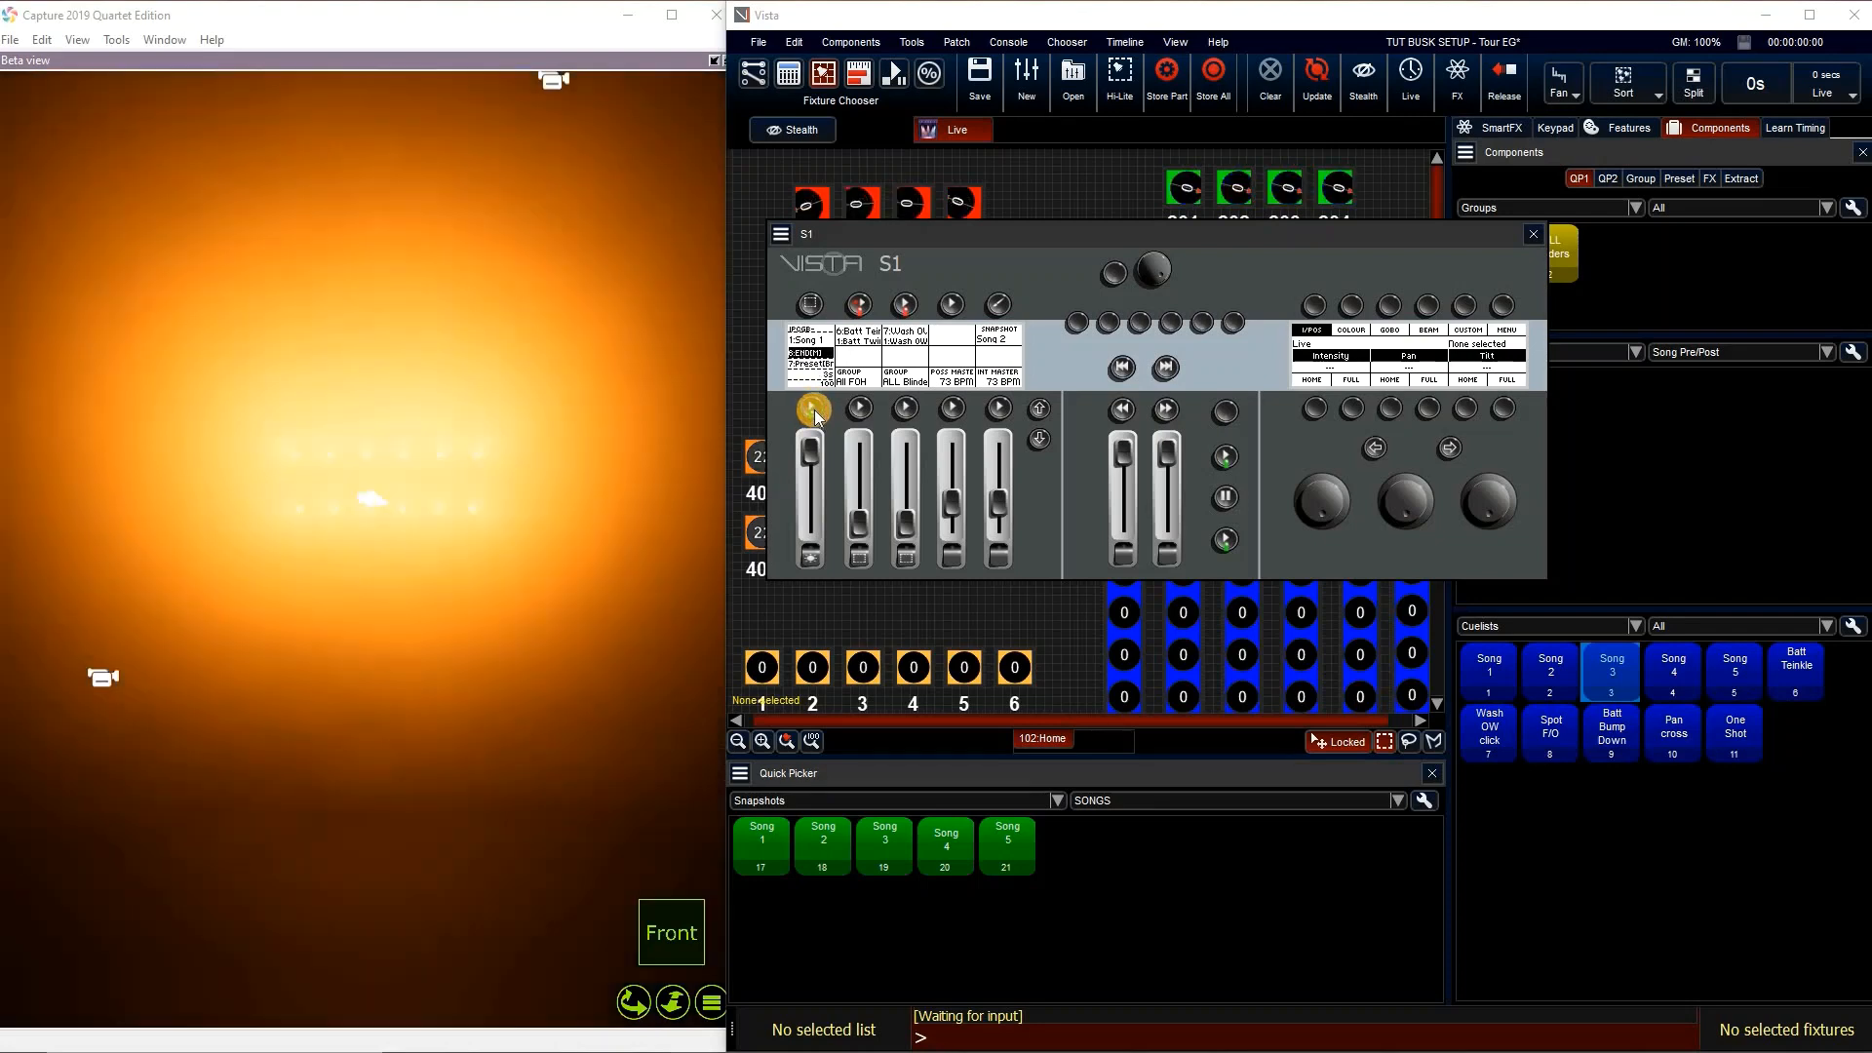
{"action": "left_click", "coordinate": [1102, 523]}
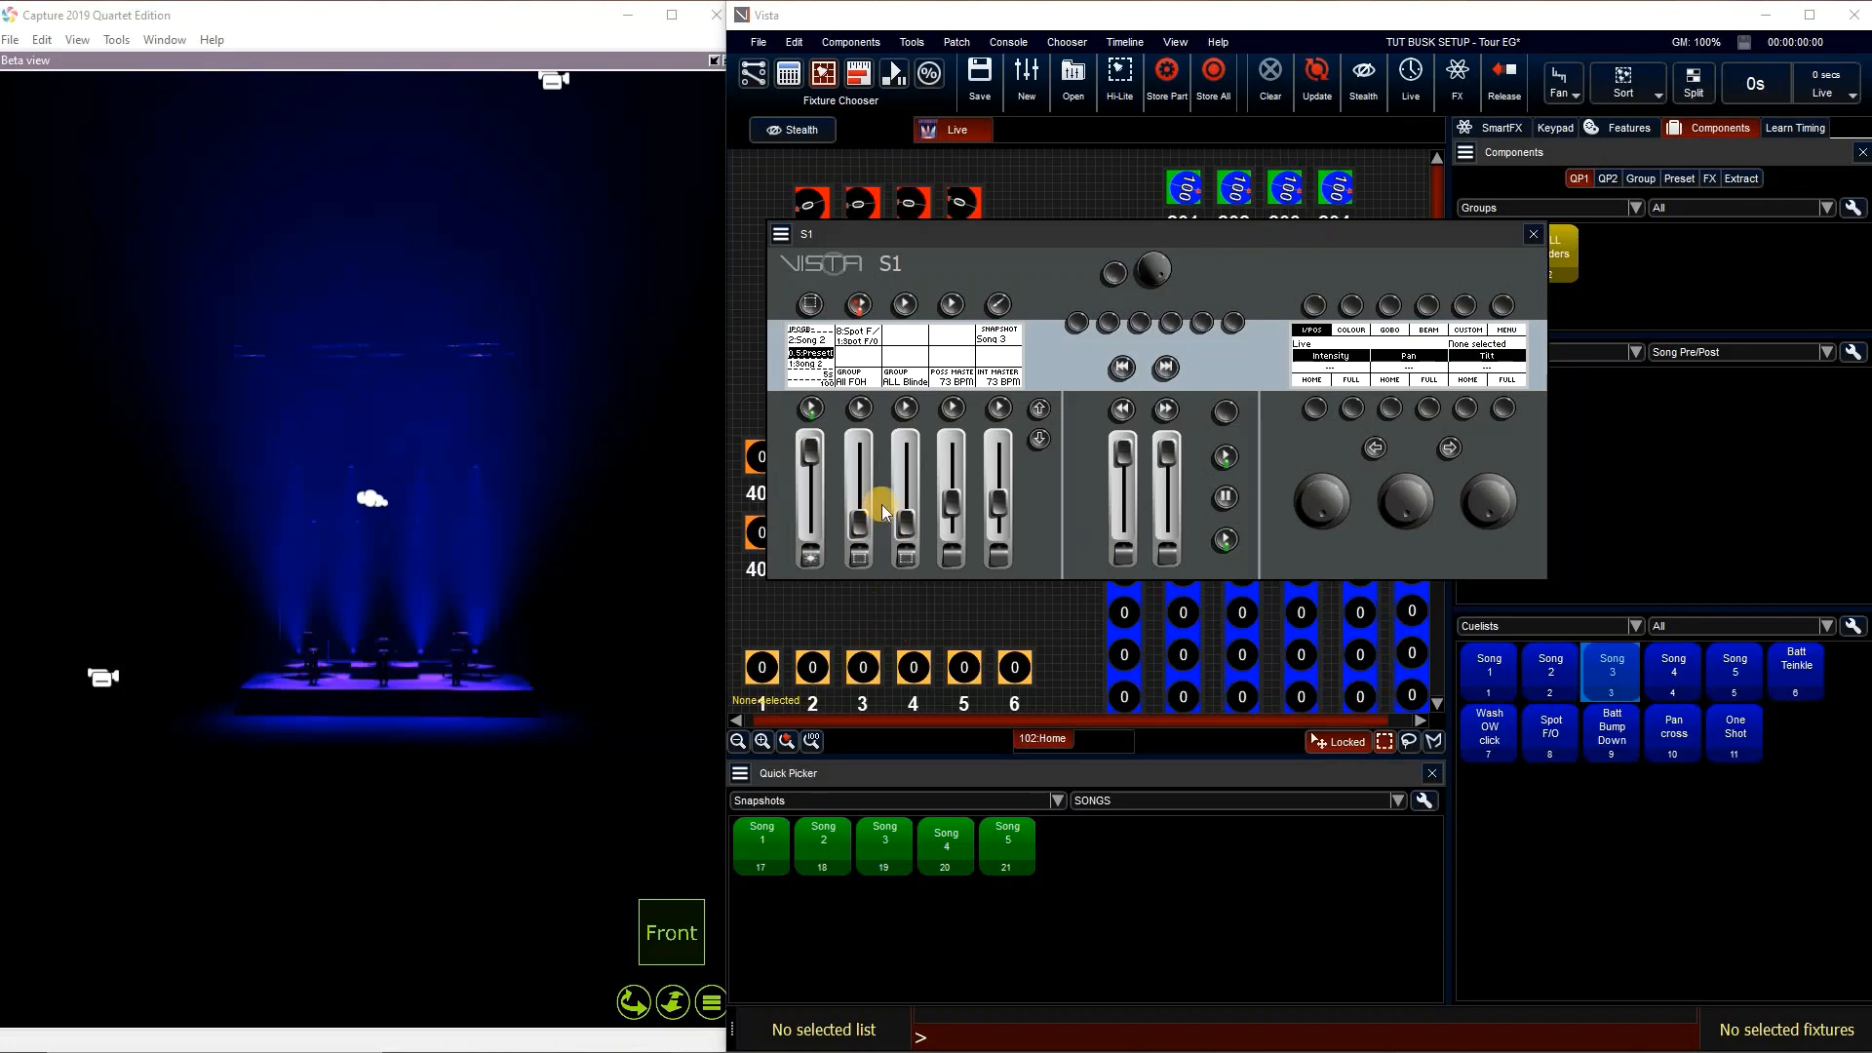
Recall the Song 3 snapshot from the Quick Picker and test main playback and page holdover on the S1 console
{"action": "left_click", "coordinate": [885, 823]}
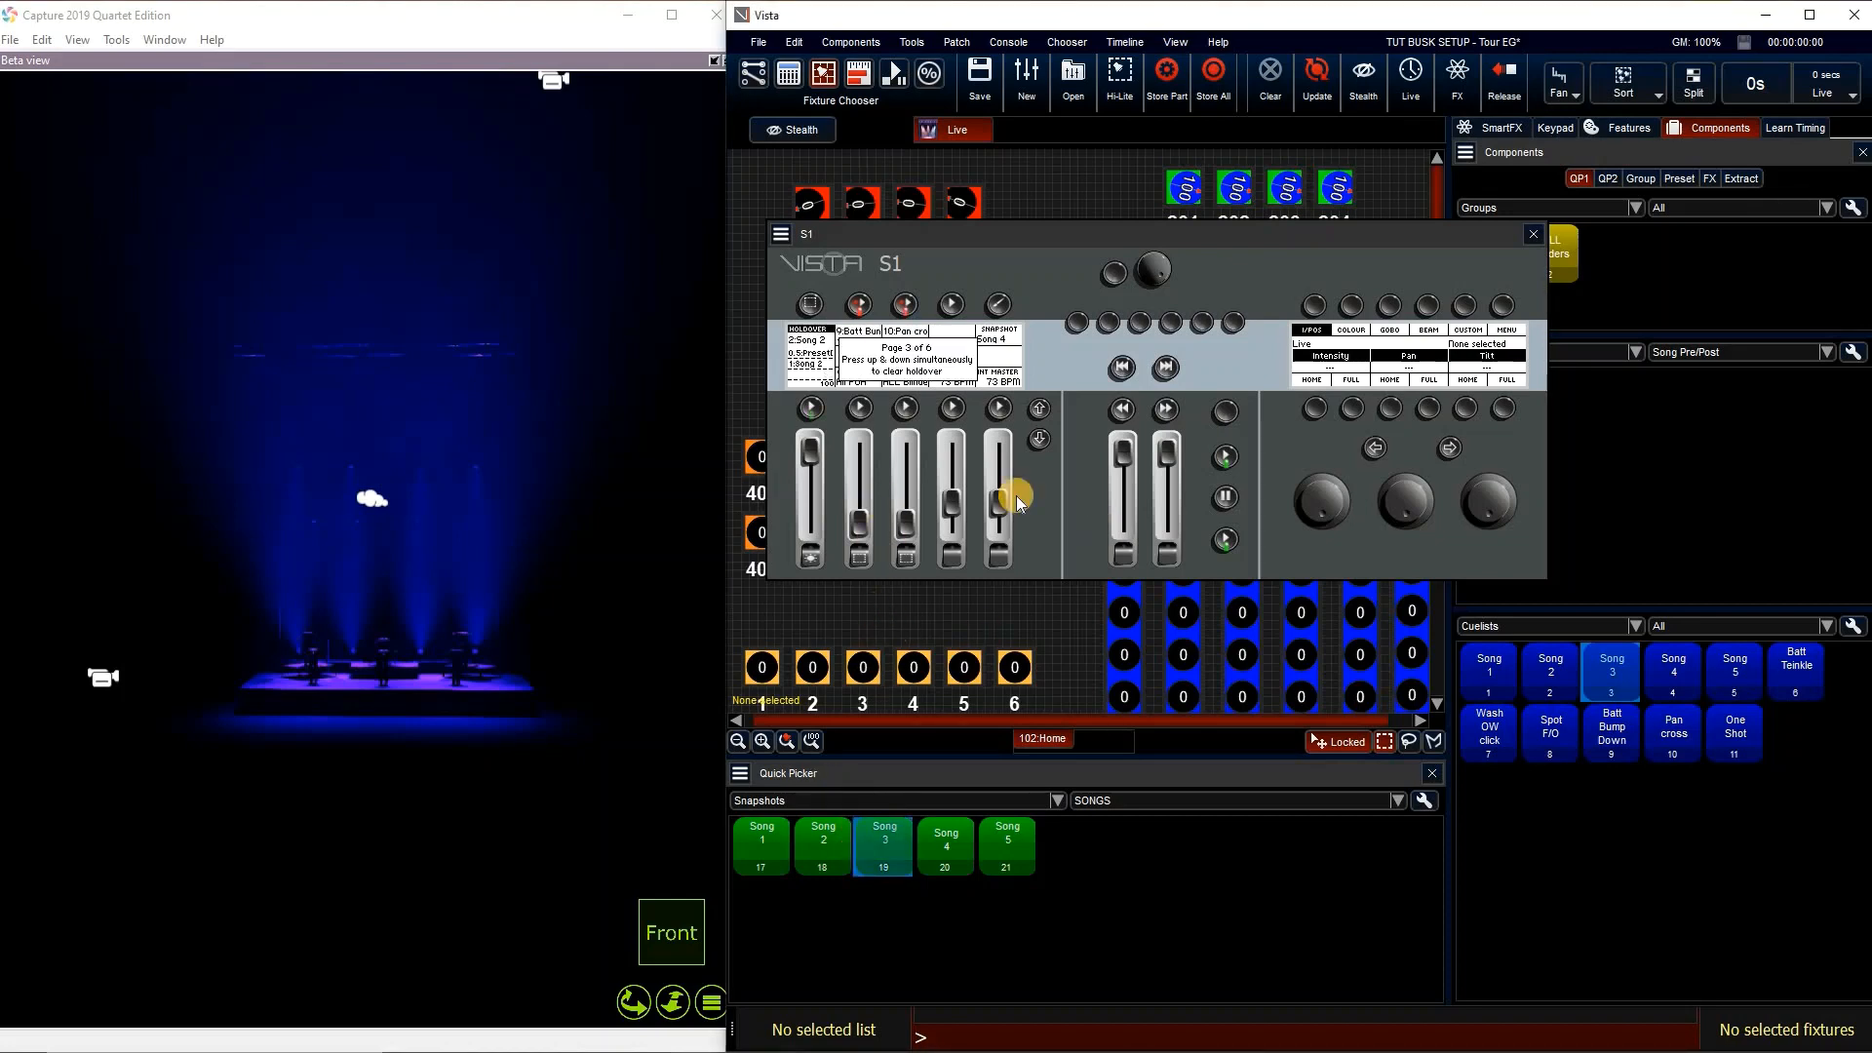
{"action": "left_click", "coordinate": [809, 416]}
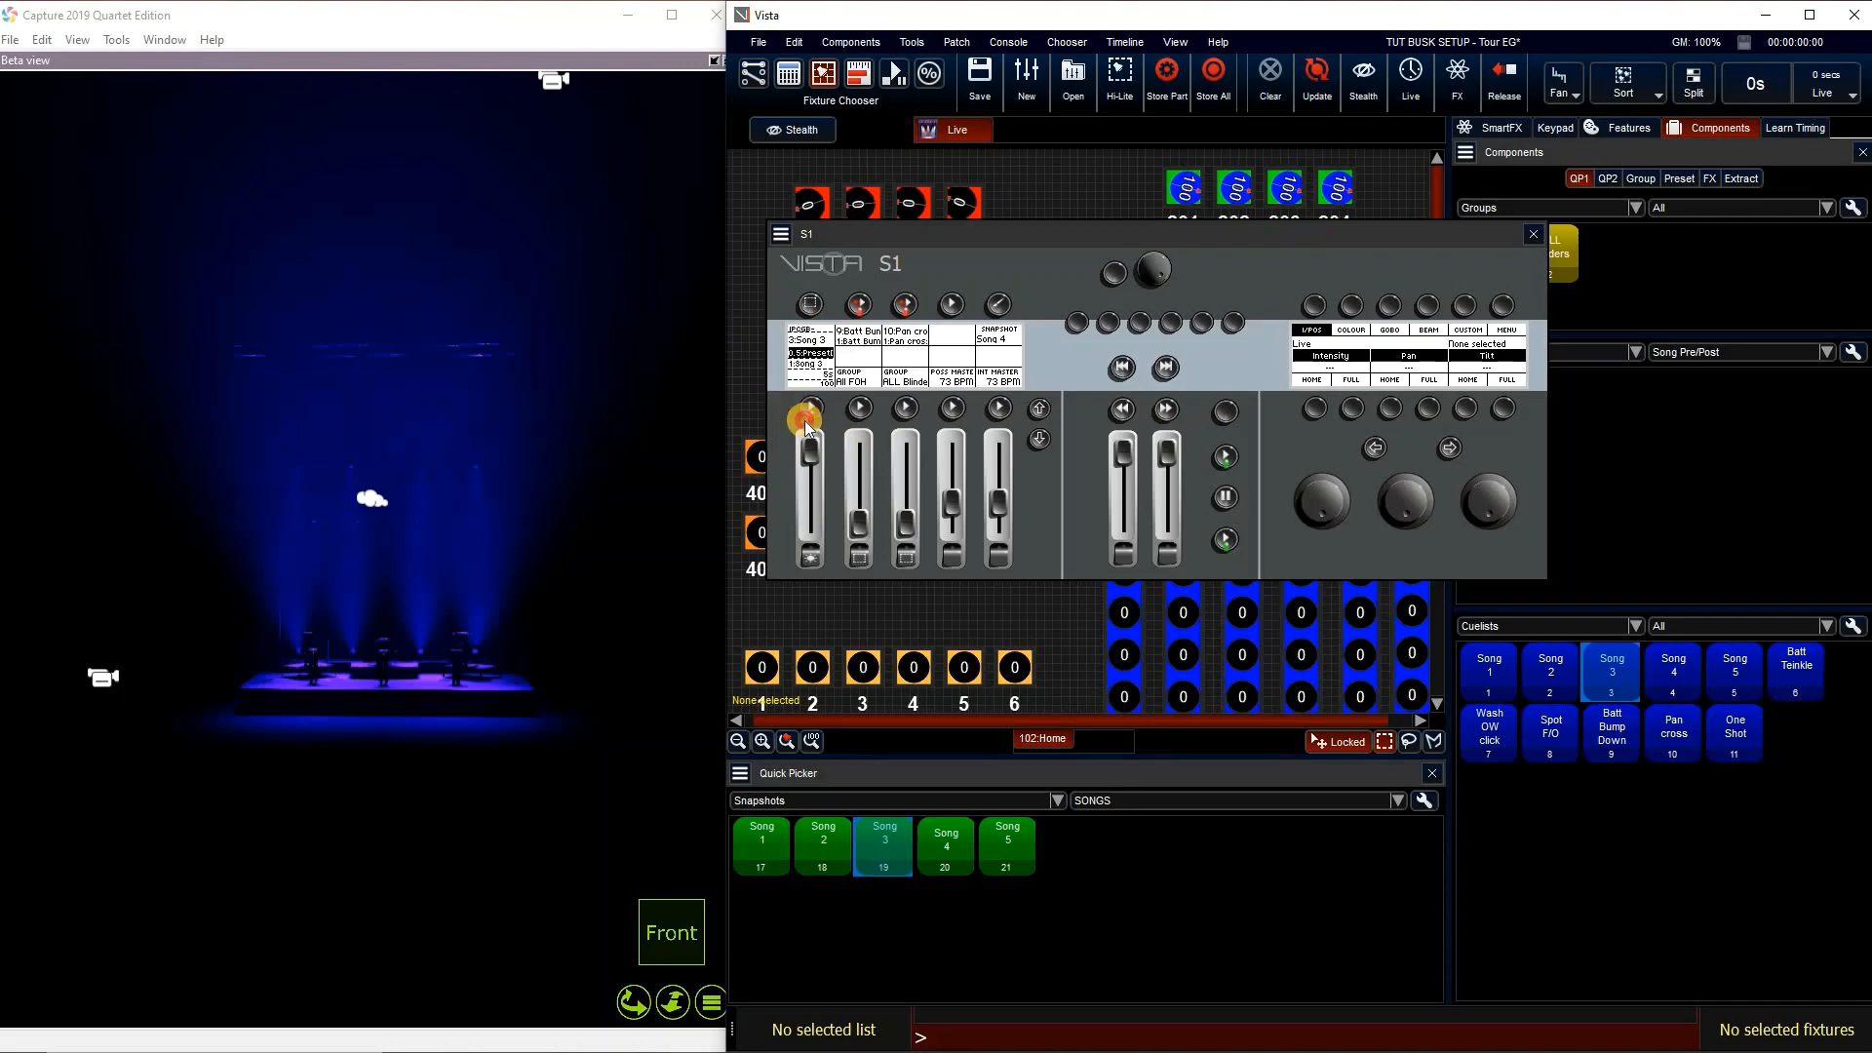
{"action": "left_click", "coordinate": [815, 408]}
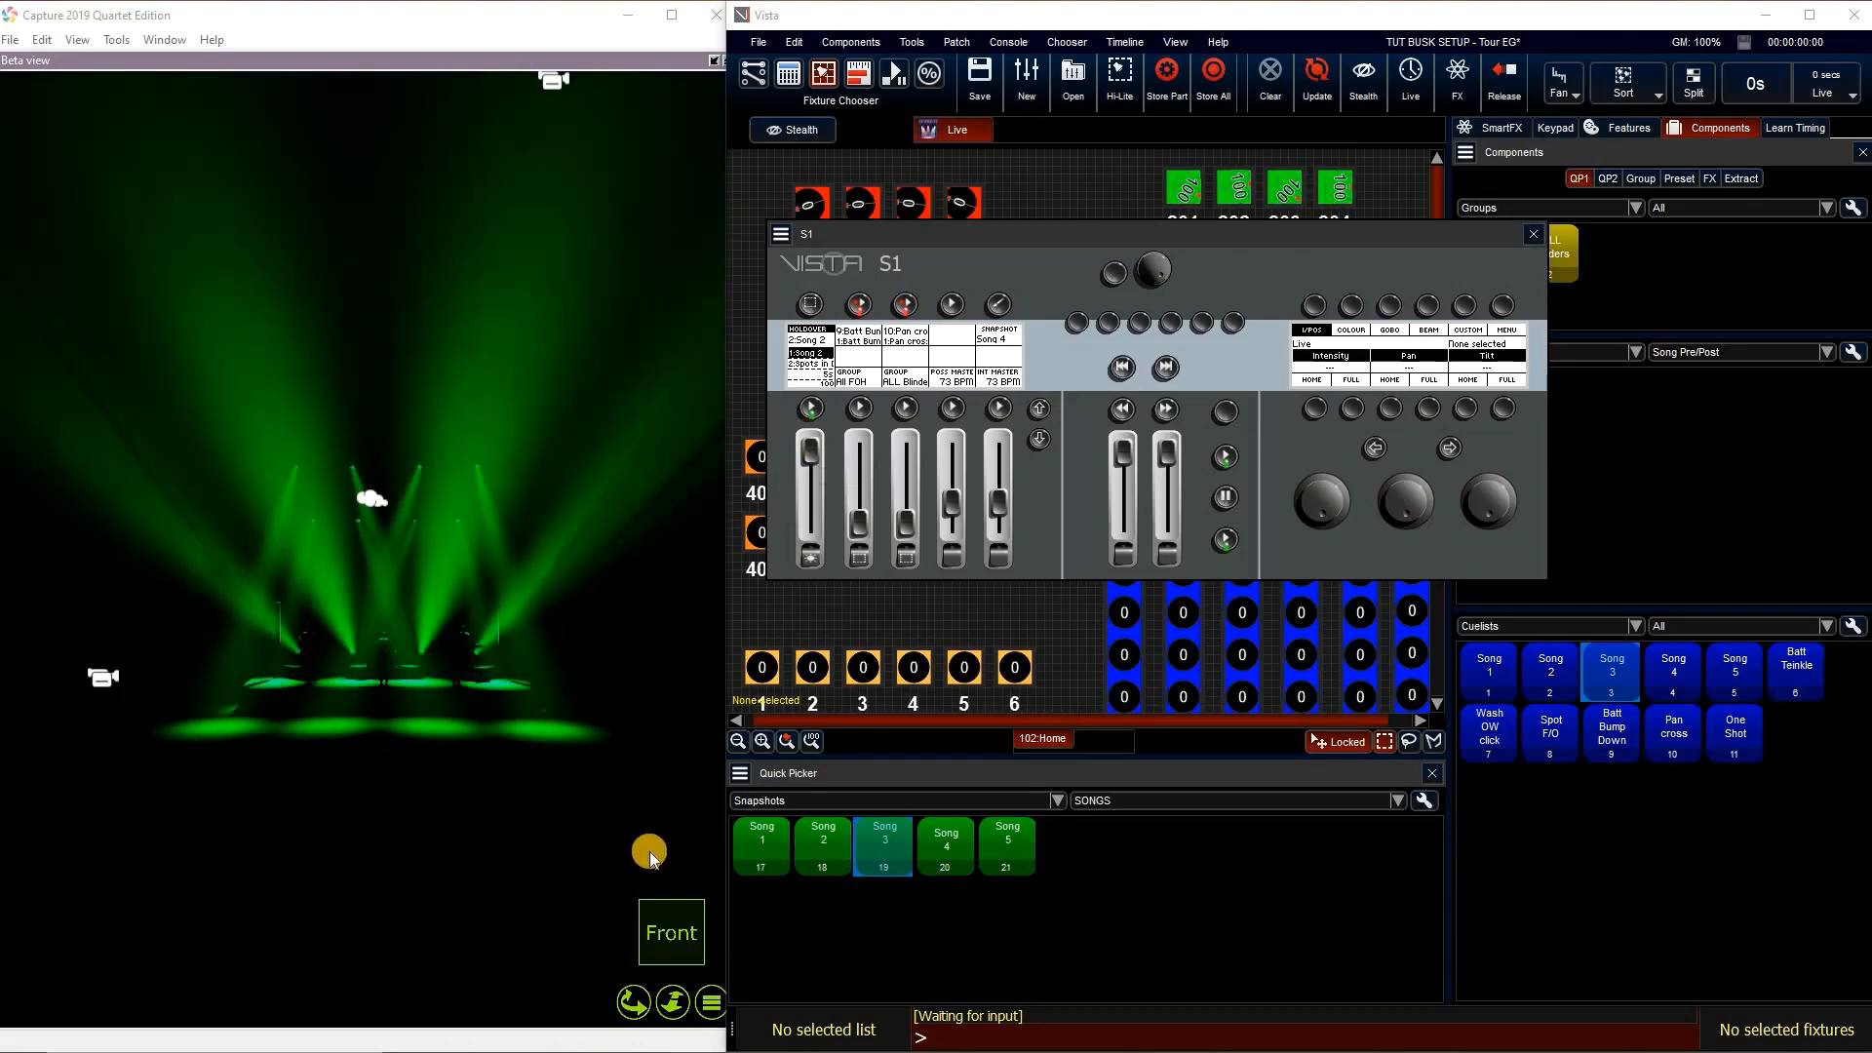
Test jumping between songs by recalling the Song 2 and Song 4 snapshots from the Quick Picker
{"action": "left_click", "coordinate": [1027, 846]}
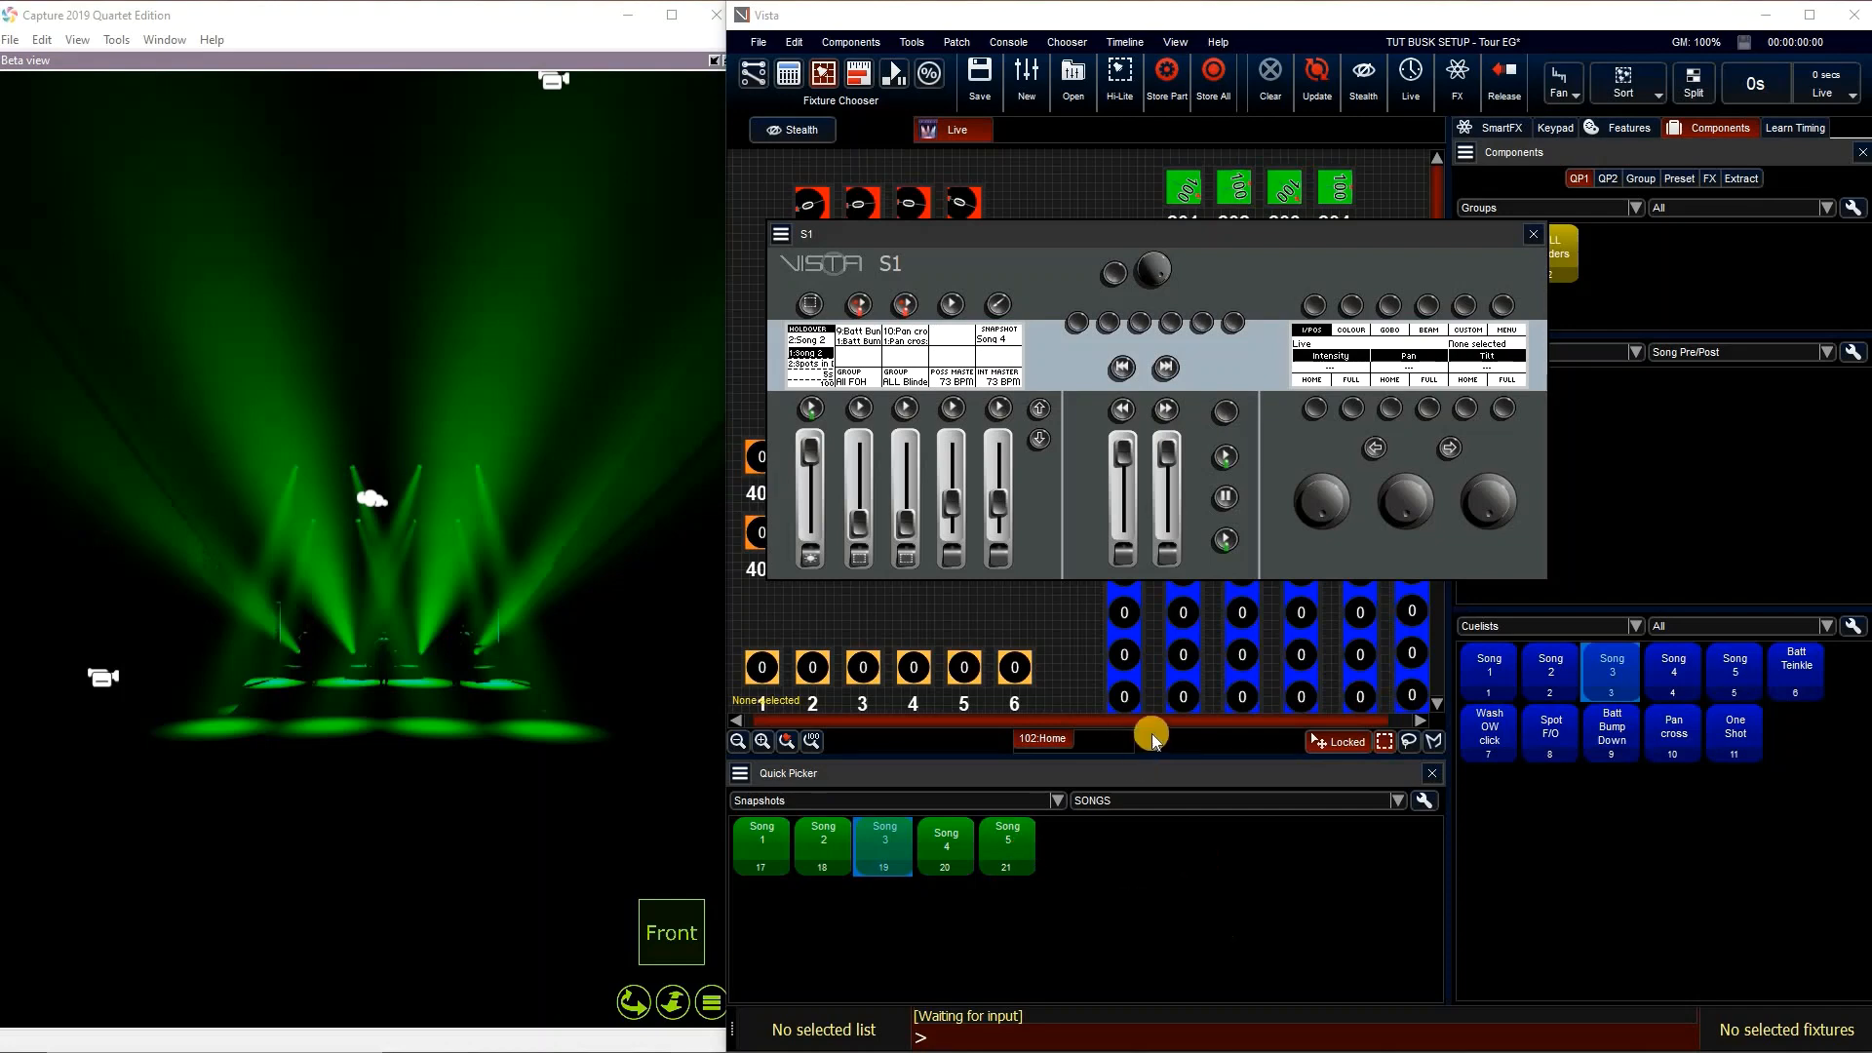
{"action": "left_click", "coordinate": [835, 856]}
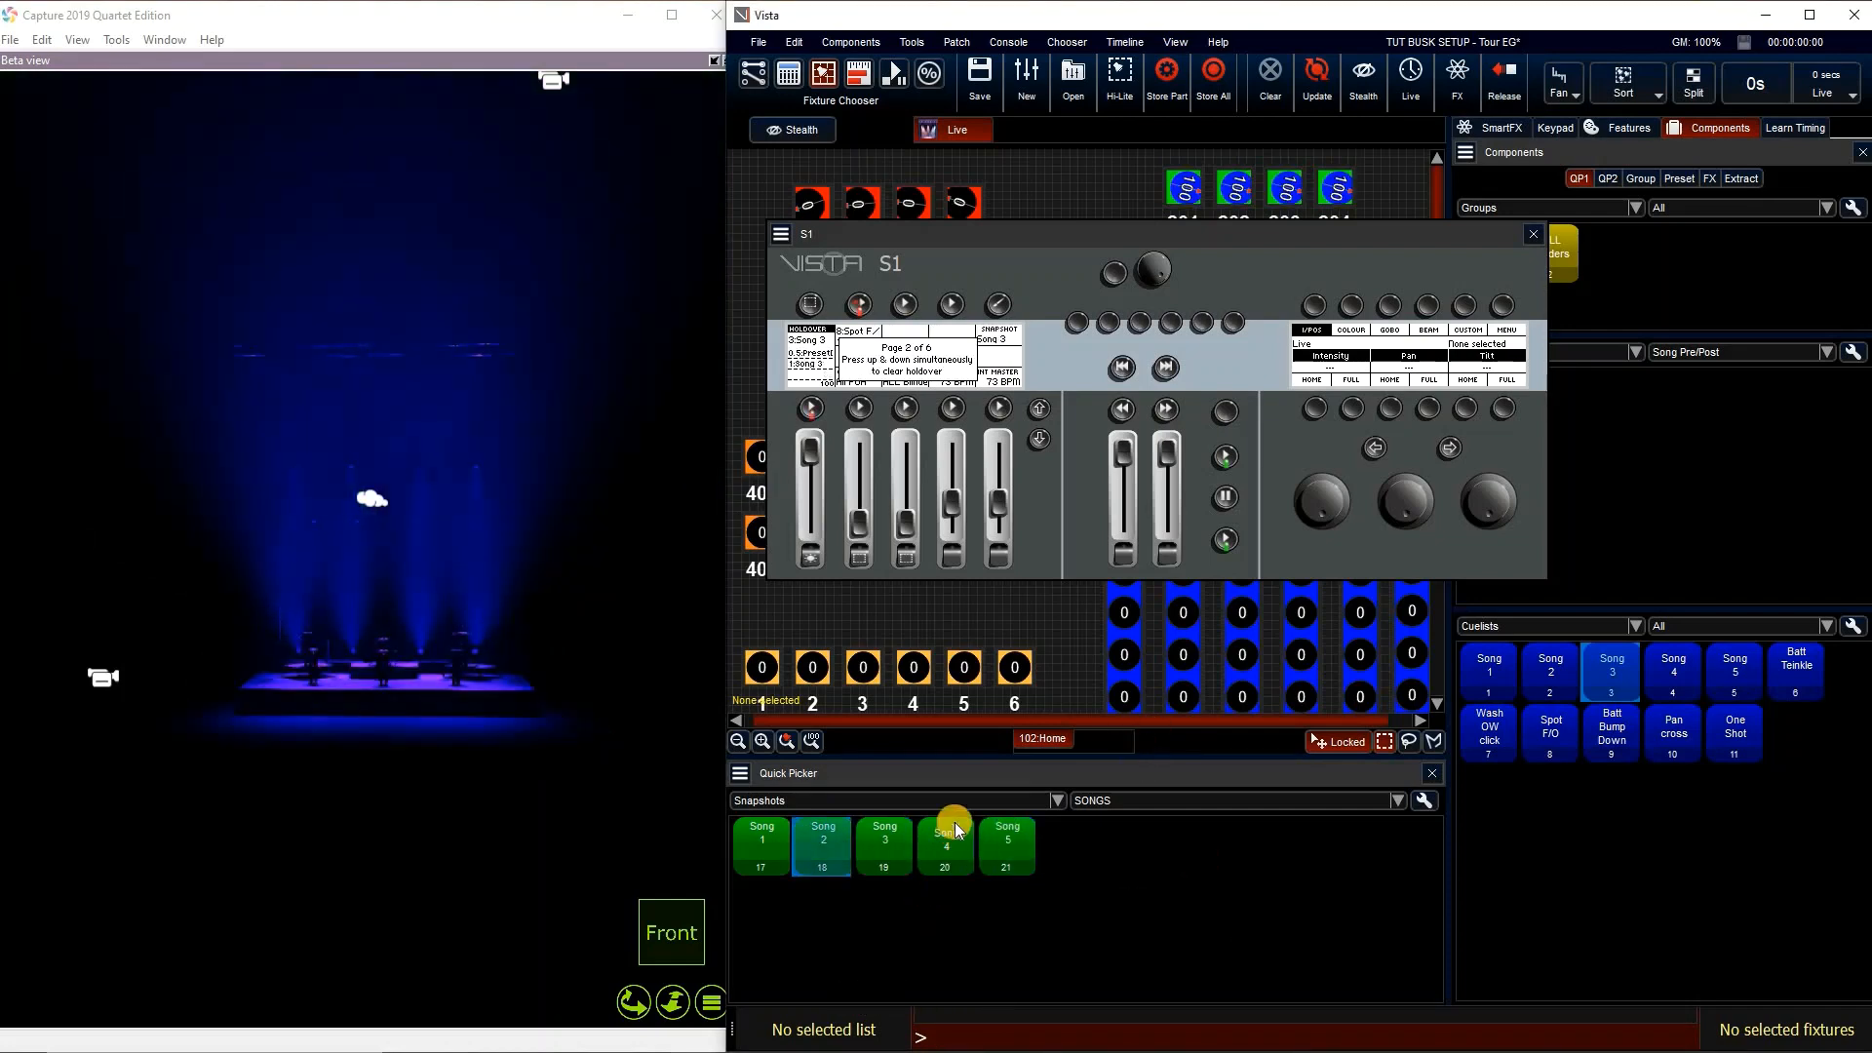
{"action": "left_click", "coordinate": [760, 856]}
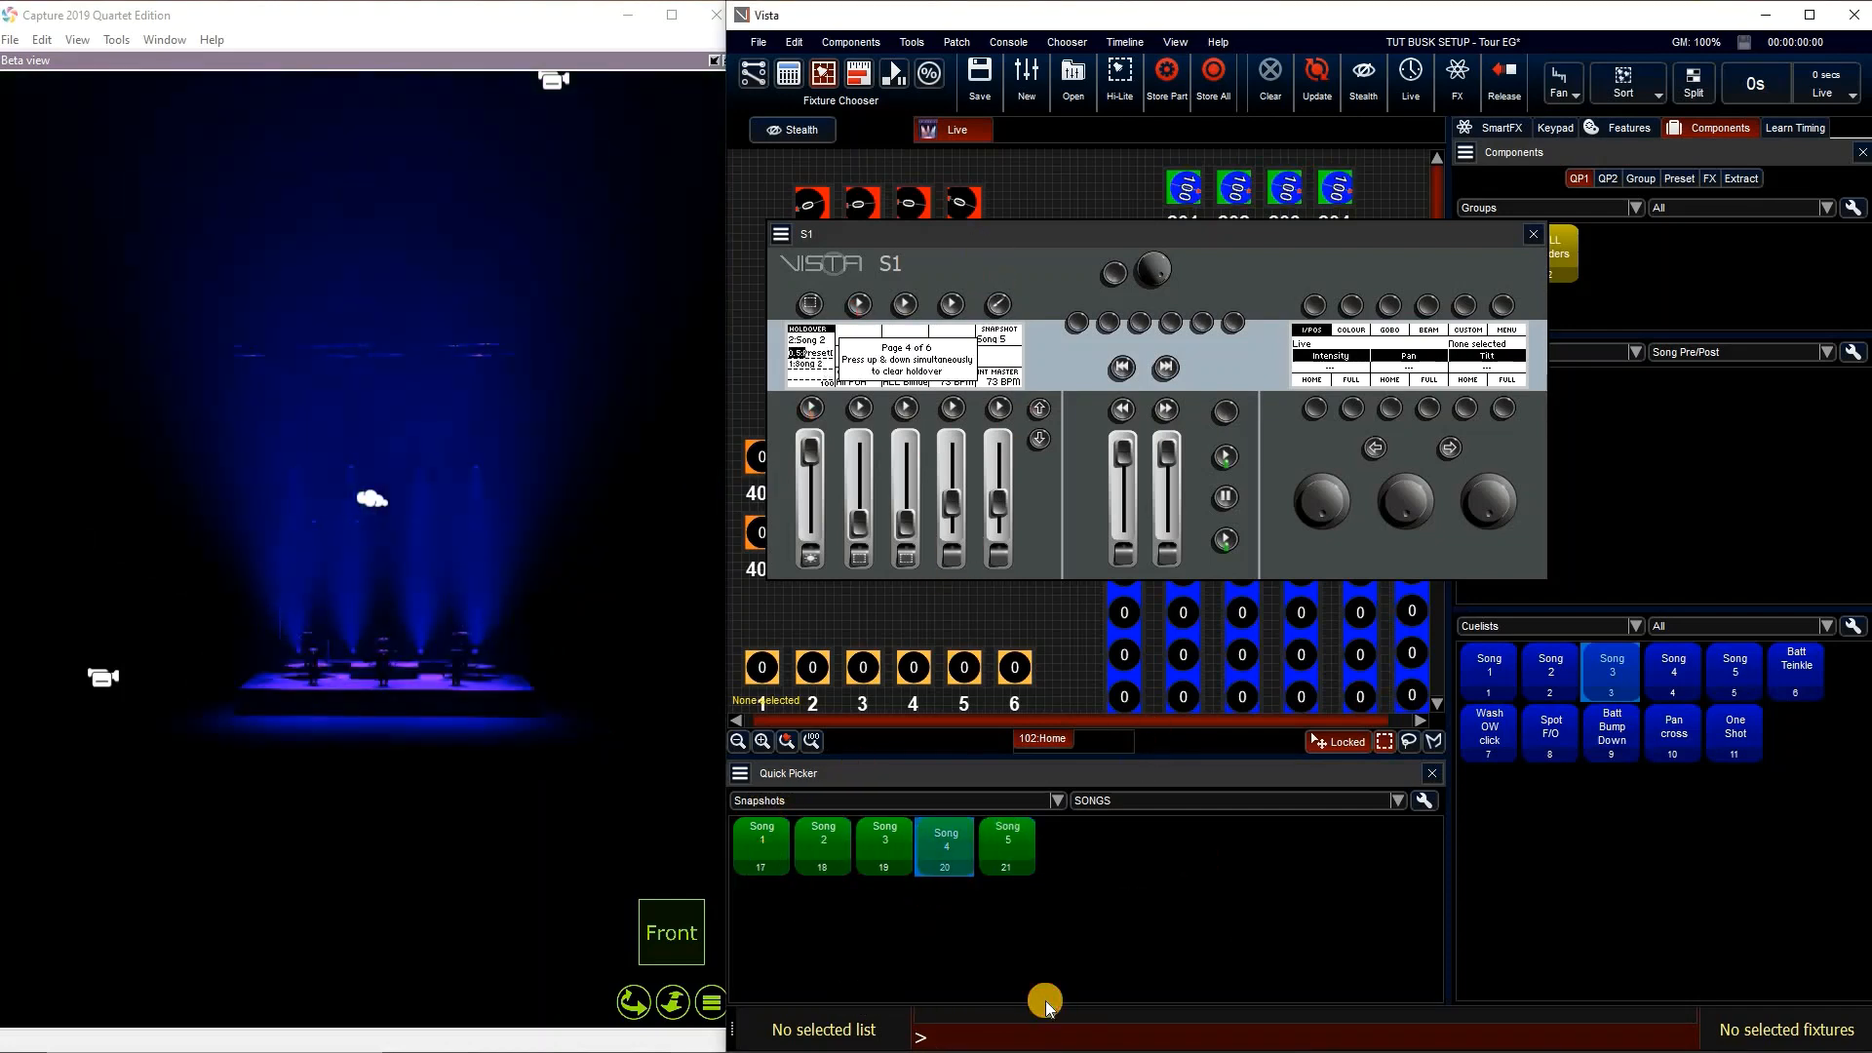
{"action": "left_click", "coordinate": [943, 863]}
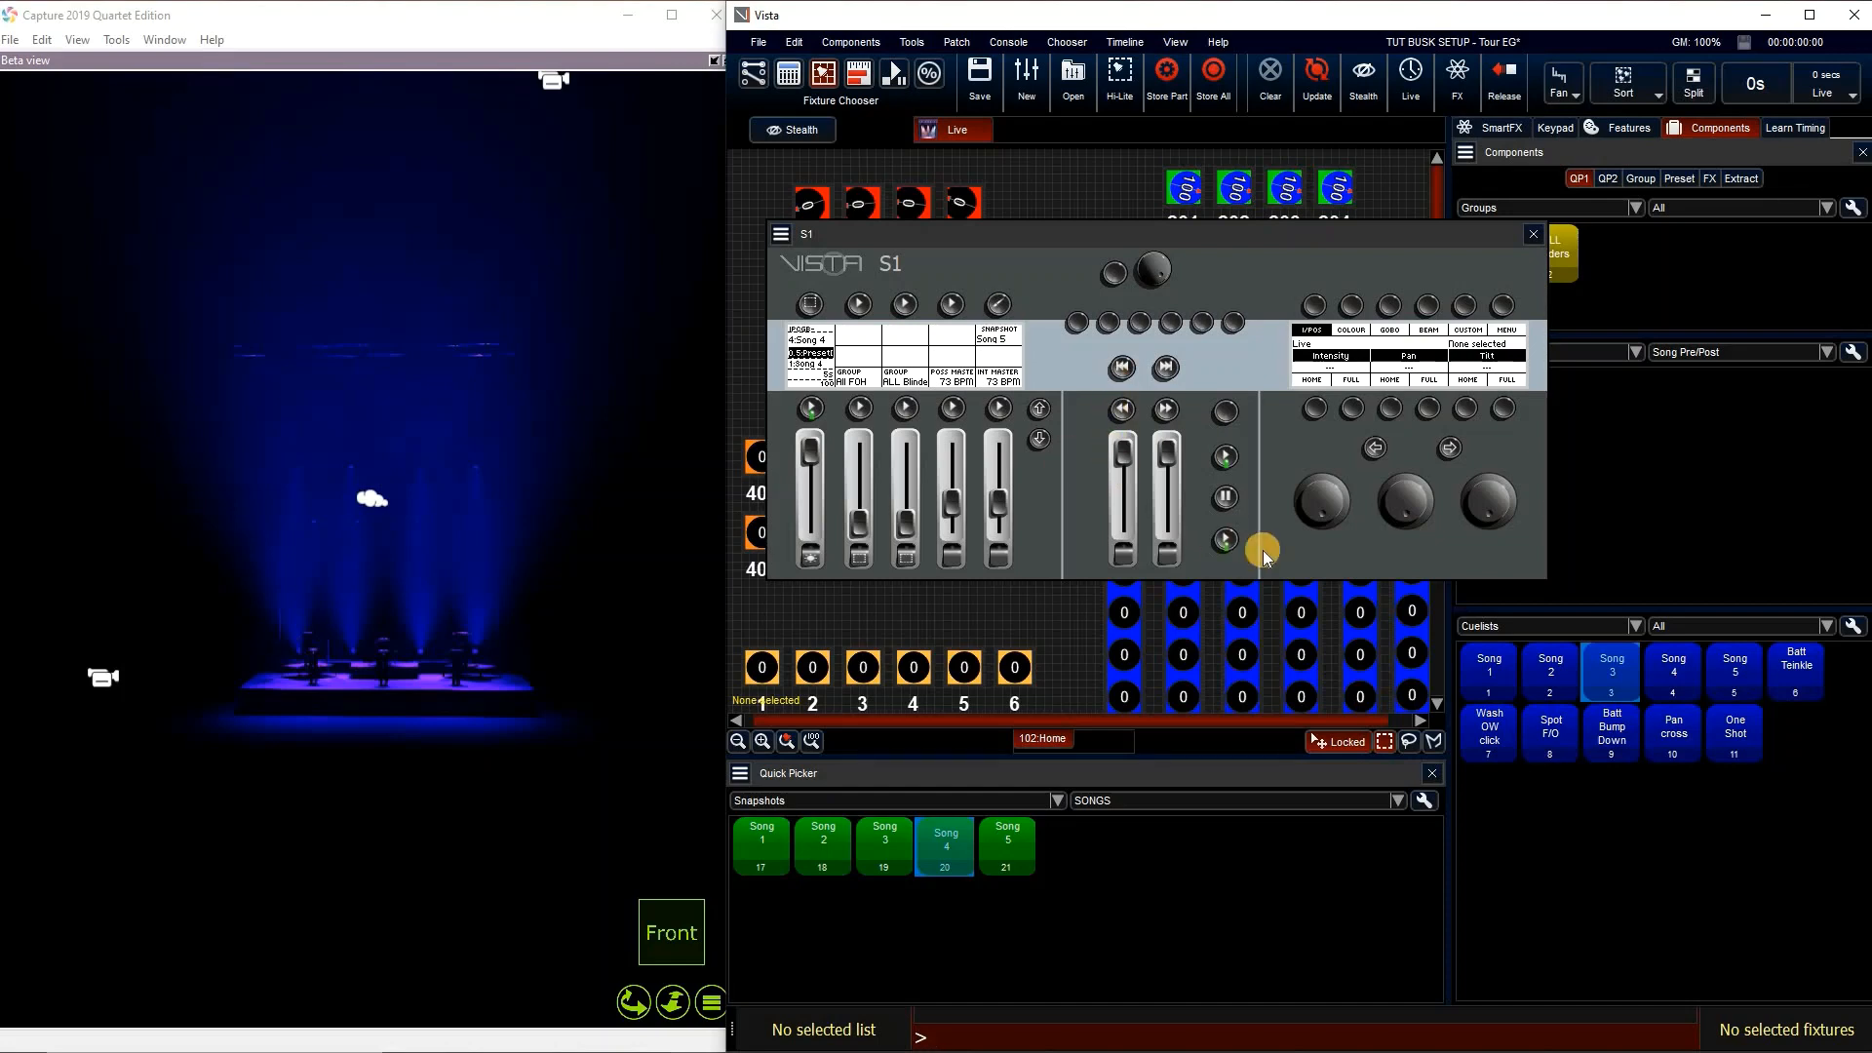
{"action": "left_click", "coordinate": [774, 852]}
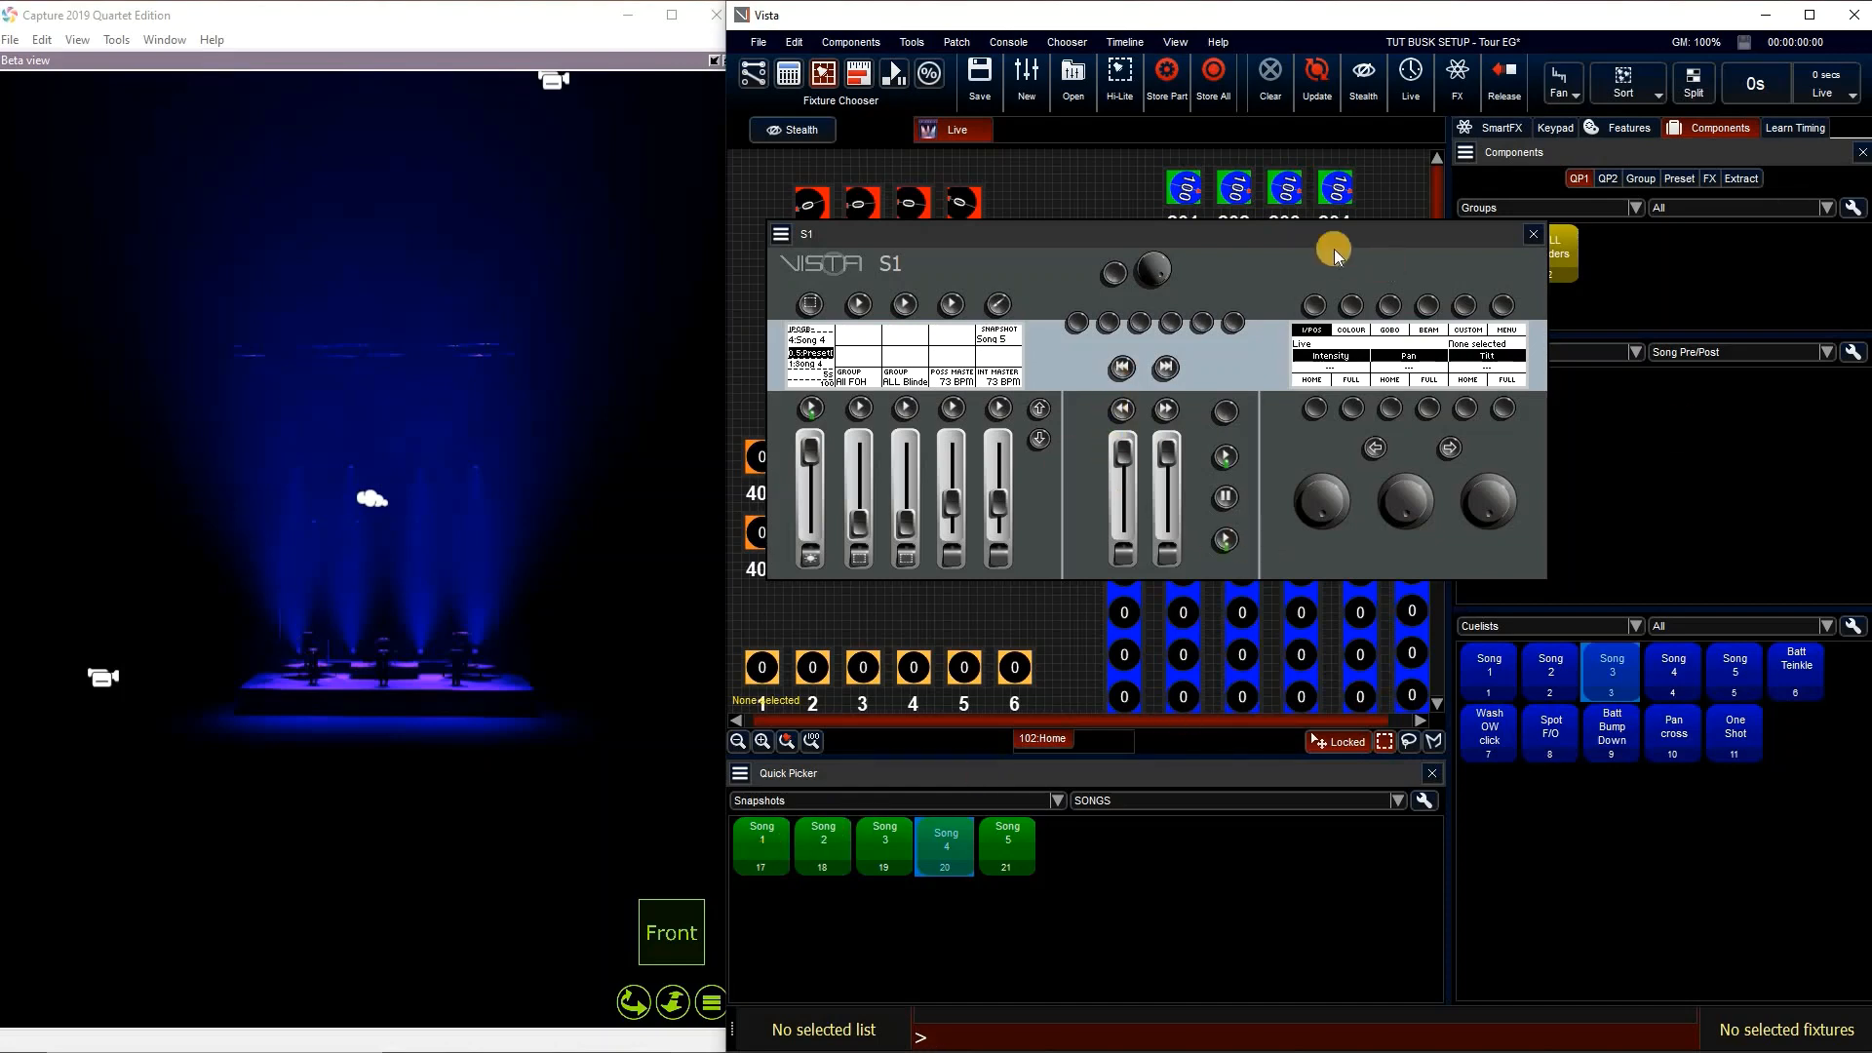